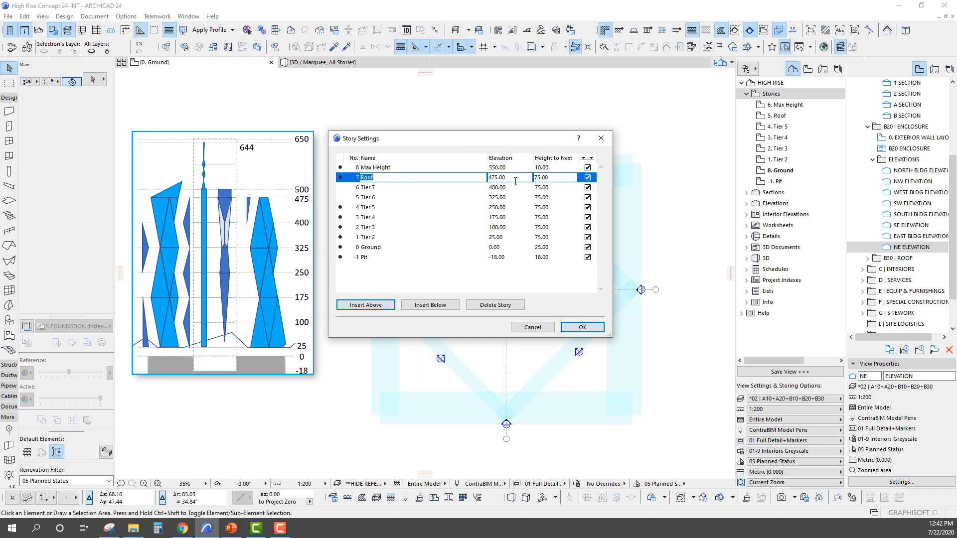
# - Name the story at 475 m Tier 8 and the story above it Roof
pyautogui.write('Tier 8')
pyautogui.click(379, 177)
pyautogui.write('Roof')
# - Append the elevations (25m), (100m) and (175m) to the story names Tier 2, Tier 3 and Tier 4
pyautogui.moveTo(384, 248); pyautogui.dragTo(378, 237)
pyautogui.write('25')
pyautogui.click(390, 237)
pyautogui.write('(100')
pyautogui.click(389, 228)
pyautogui.write('(175m)')
# - Append (250m), (325m), (400m) and (475m) to the story names Tier 5, Tier 6, Tier 7 and Tier 8
pyautogui.click(388, 217)
pyautogui.write('(250m)')
pyautogui.click(389, 208)
pyautogui.write('(325m)')
pyautogui.write(' (475m)')
# - Rename the top two stories Roof (500m) and Max Height (644m)
pyautogui.click(394, 177)
pyautogui.write('(500m)')
pyautogui.click(401, 168)
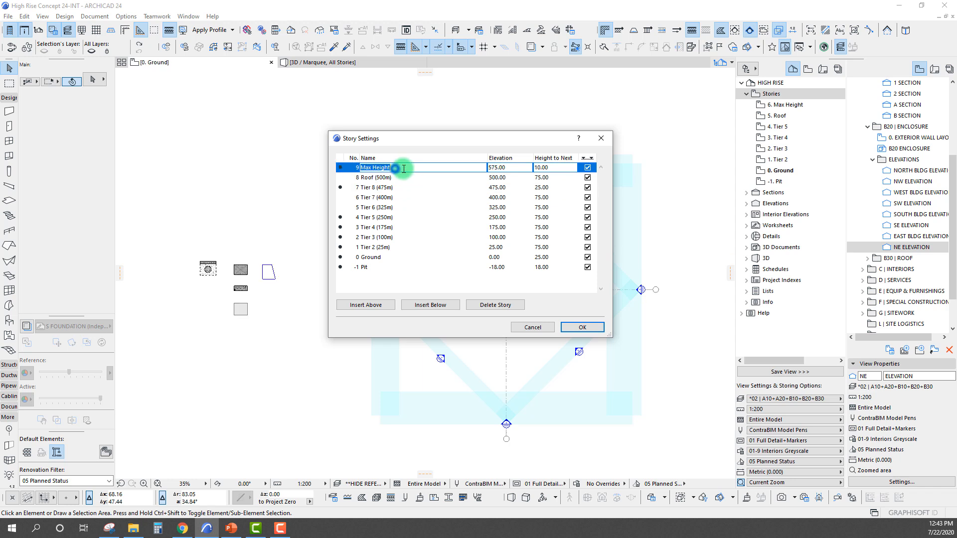
pyautogui.click(406, 168)
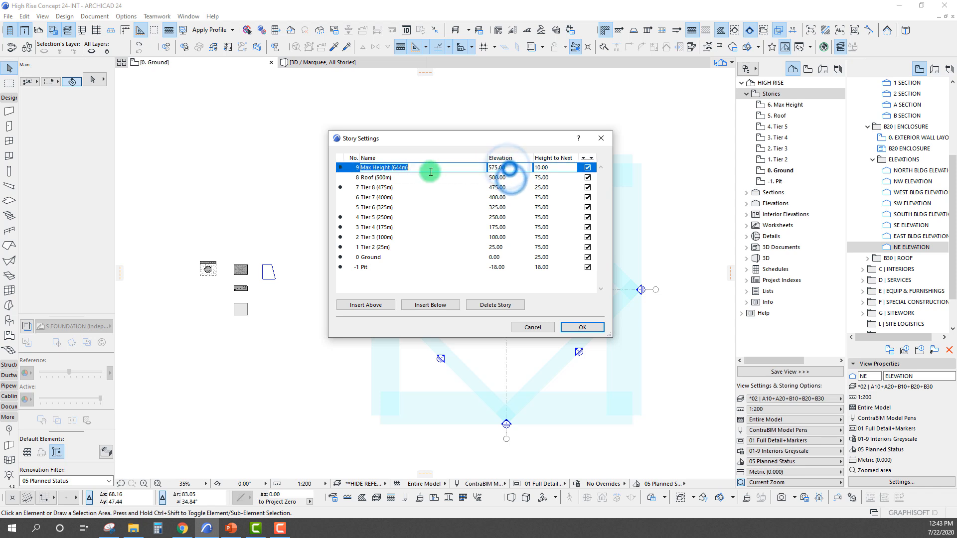
# - Set the Roof story's height to next to 144 and apply the story settings
pyautogui.click(538, 180)
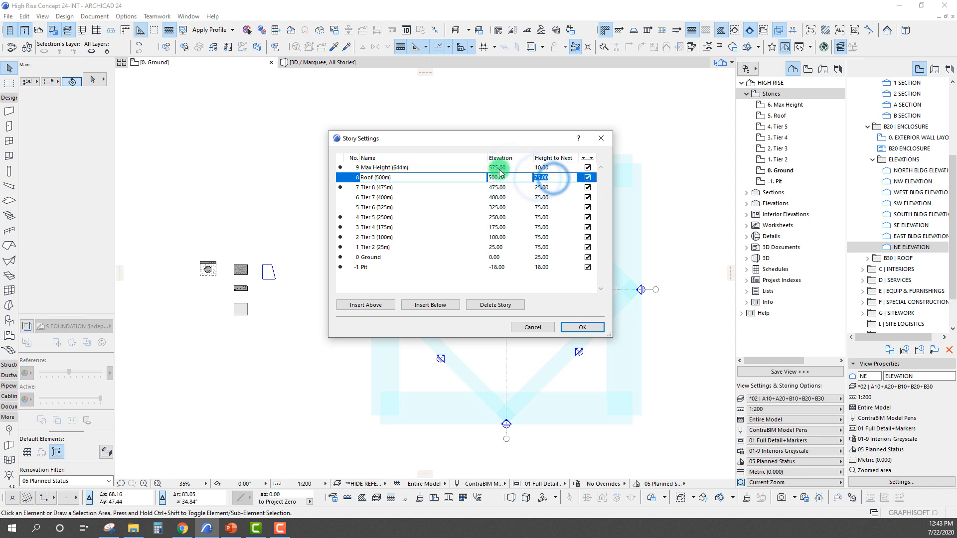
pyautogui.click(499, 168)
pyautogui.click(554, 178)
pyautogui.write('144')
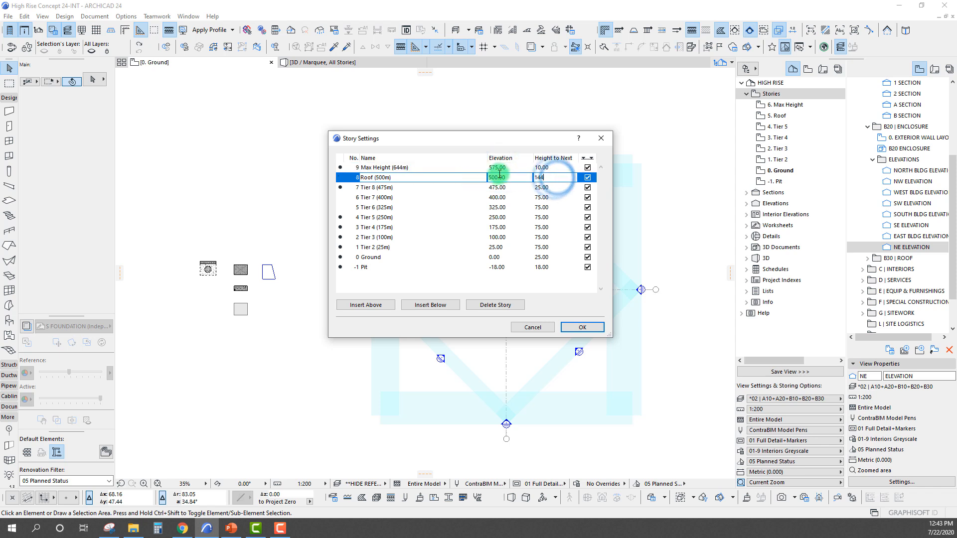
pyautogui.click(514, 168)
pyautogui.moveTo(513, 141); pyautogui.dragTo(515, 144)
pyautogui.click(439, 279)
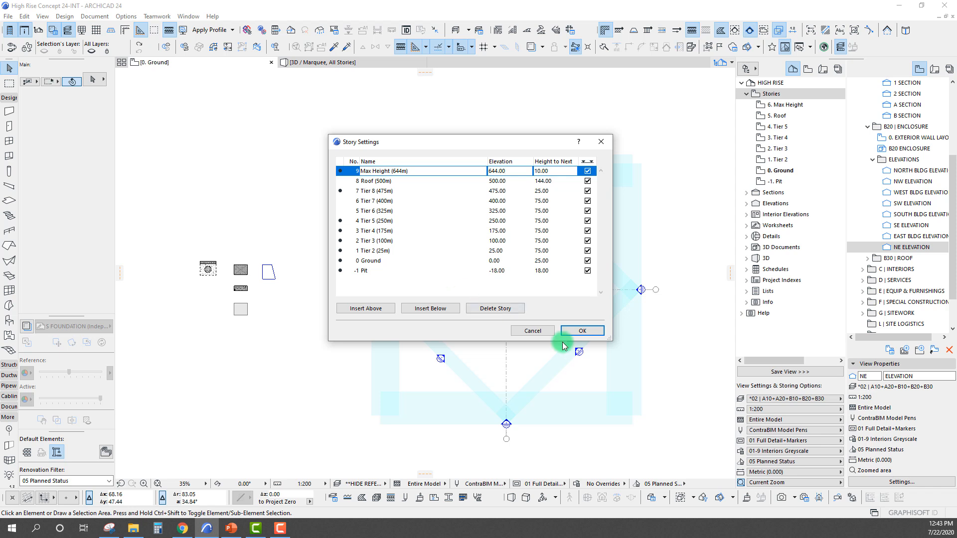
pyautogui.click(576, 329)
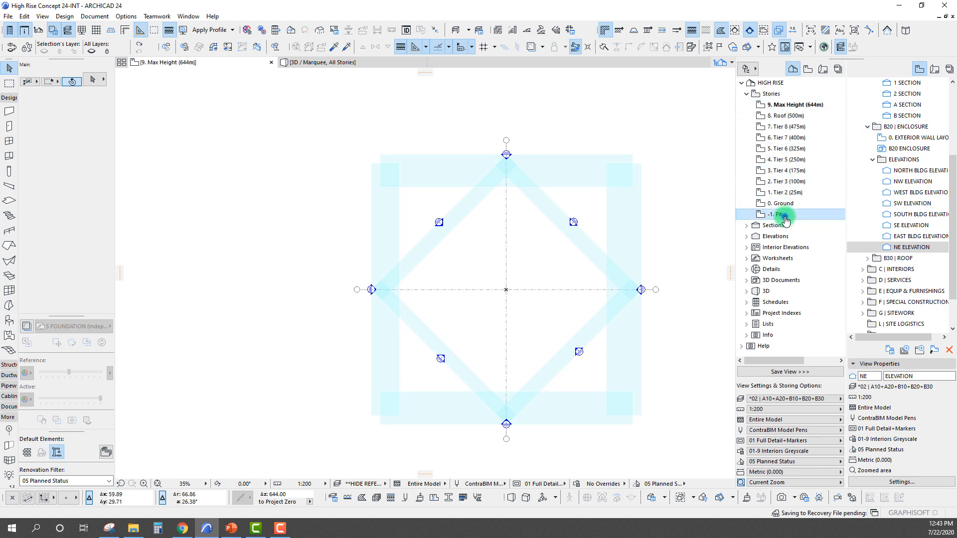
# - Reopen the story settings and rename the lowest two stories Pit (-18m) and Ground (0m)
pyautogui.rightClick(771, 96)
pyautogui.click(797, 136)
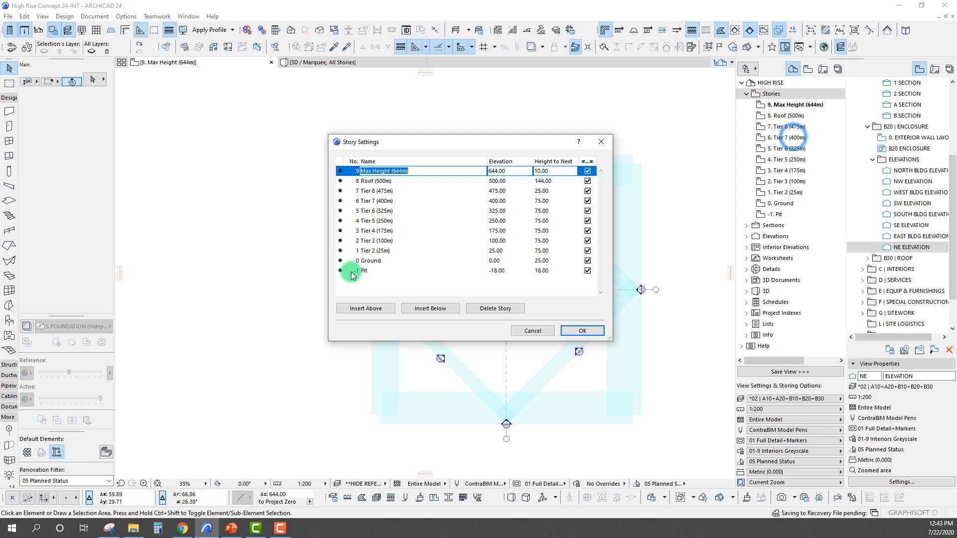
pyautogui.click(378, 270)
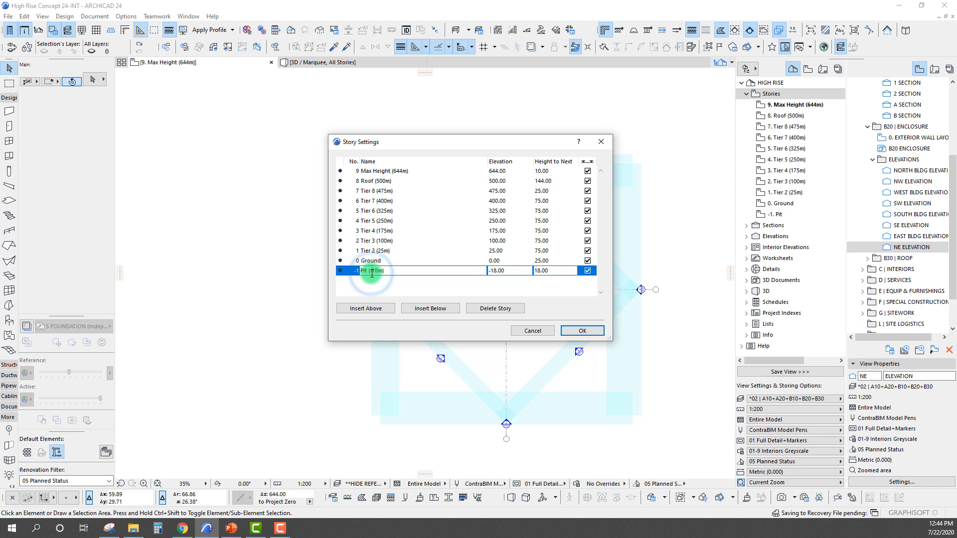
pyautogui.click(407, 261)
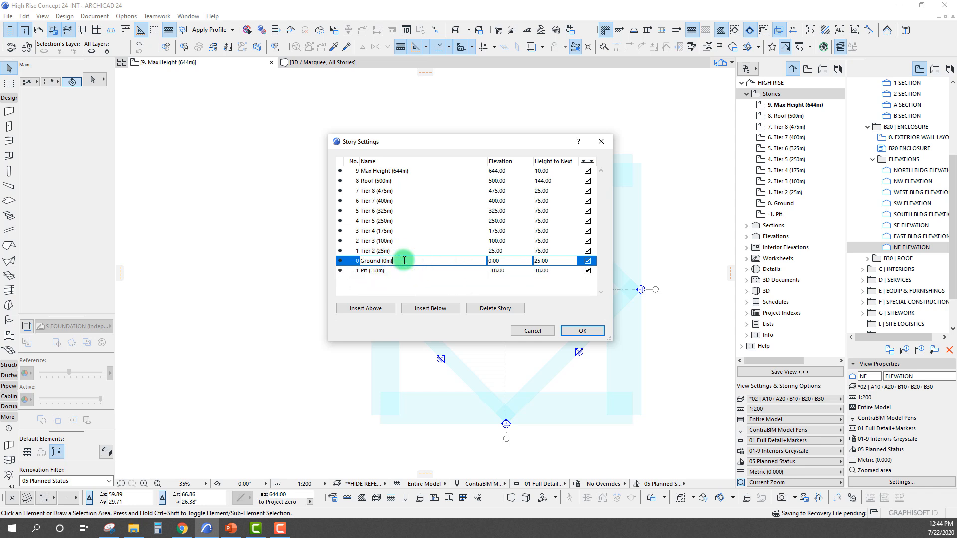
pyautogui.click(573, 331)
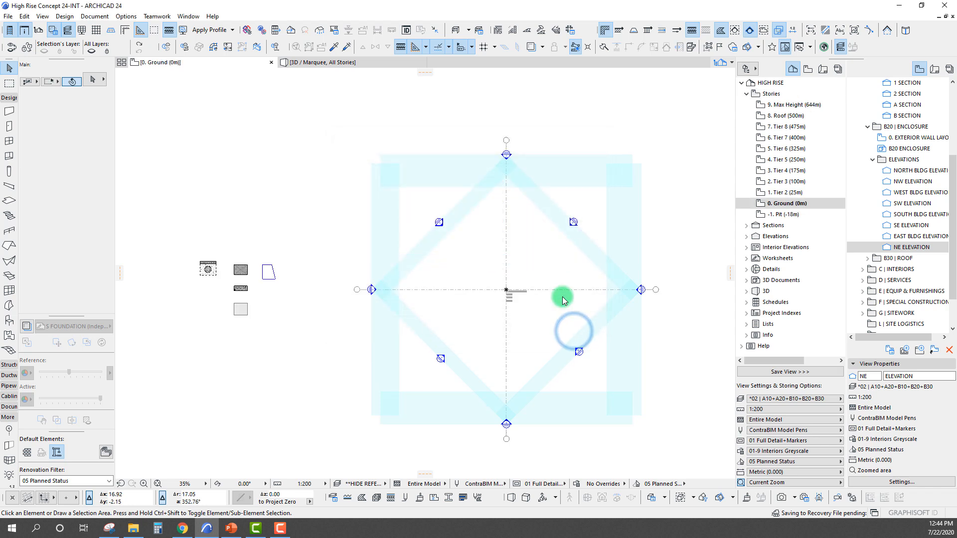
pyautogui.moveTo(462, 202)
pyautogui.mouseDown(button='middle')
pyautogui.moveTo(443, 242)
pyautogui.moveTo(483, 232)
pyautogui.mouseUp(button='middle')
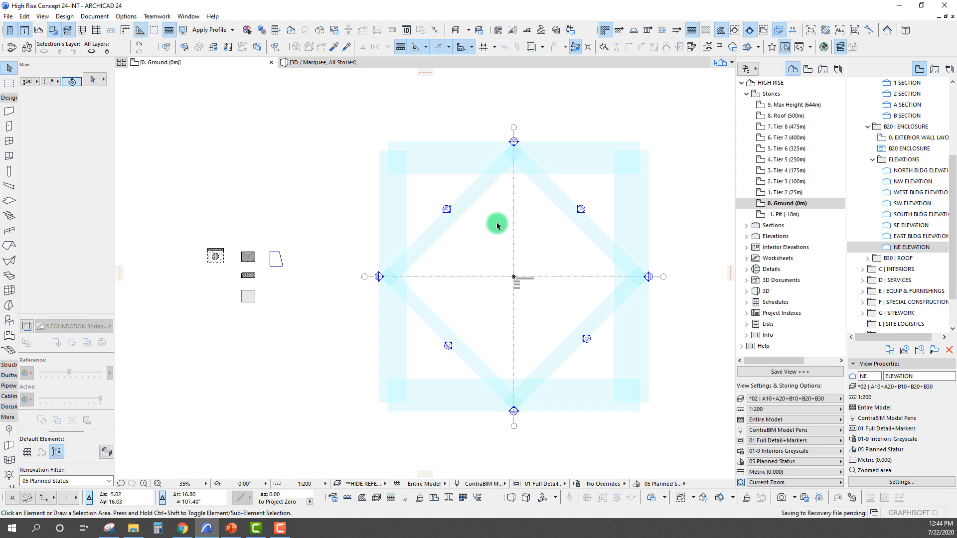
pyautogui.click(231, 528)
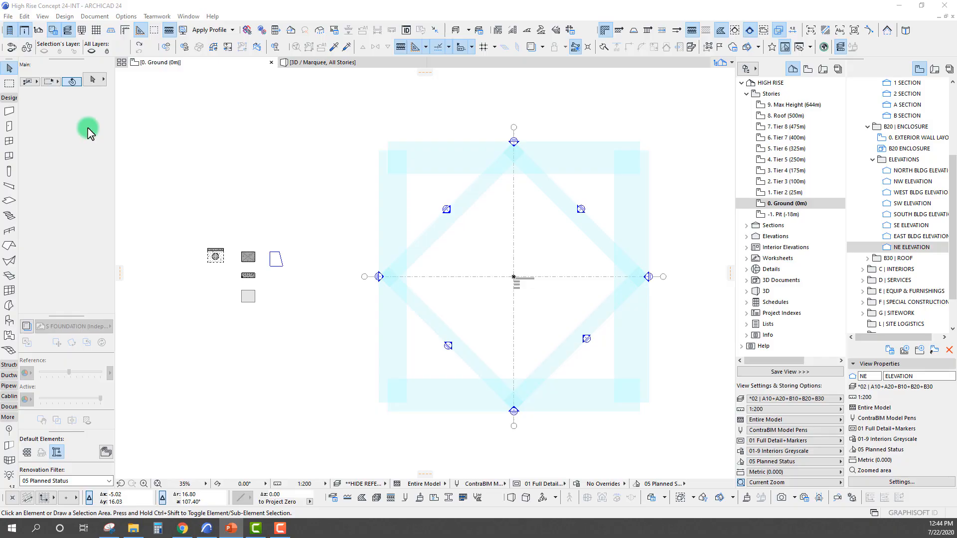
pyautogui.moveTo(561, 223); pyautogui.dragTo(507, 214, button='middle')
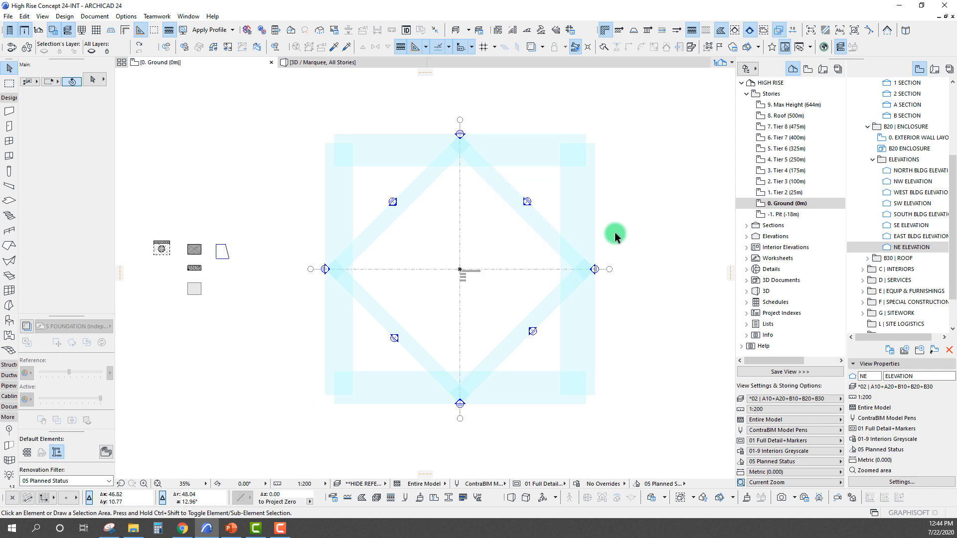
# - Switch to Calculator, compute 8.5 × 9, and put the calculator away
pyautogui.click(159, 530)
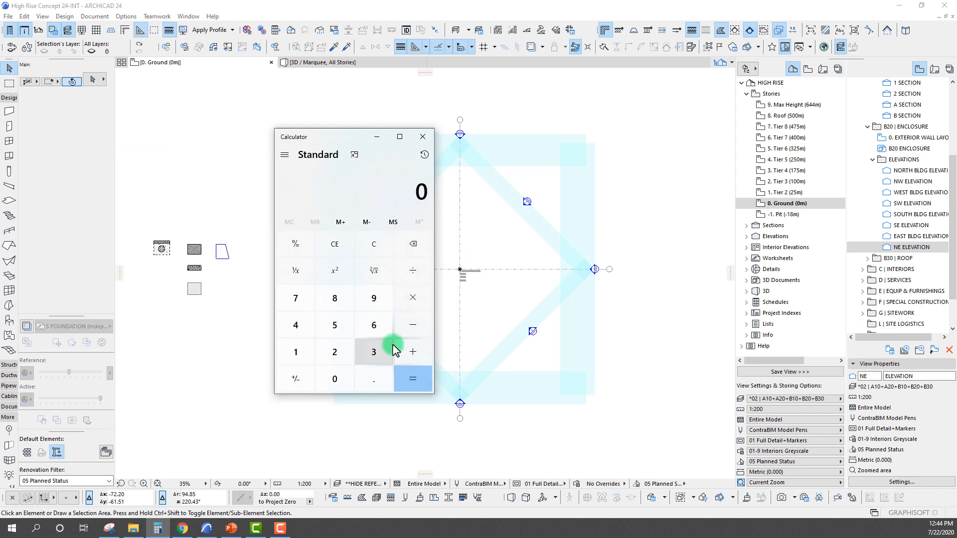
pyautogui.click(334, 298)
pyautogui.click(370, 382)
pyautogui.click(335, 328)
pyautogui.click(416, 298)
pyautogui.click(373, 296)
pyautogui.click(414, 384)
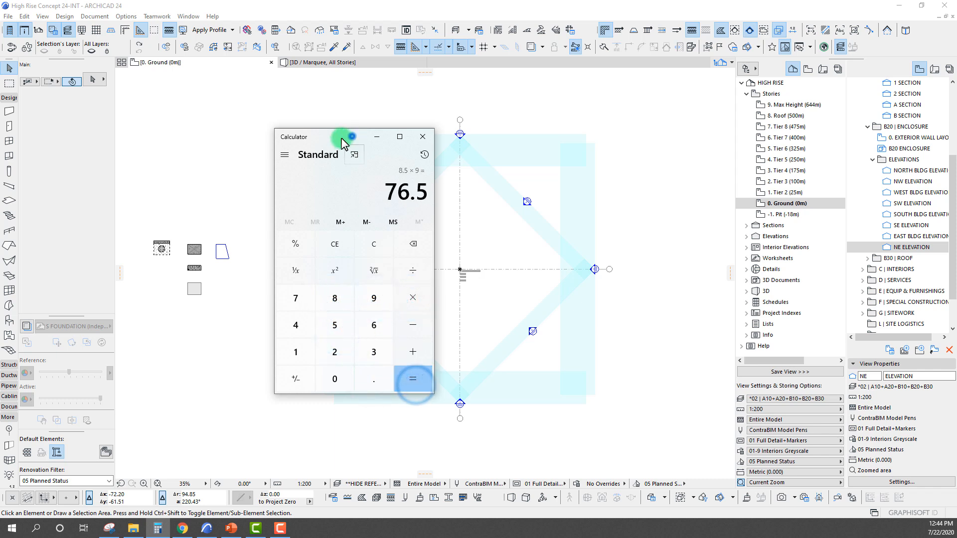
pyautogui.moveTo(352, 134); pyautogui.dragTo(313, 118)
pyautogui.click(383, 121)
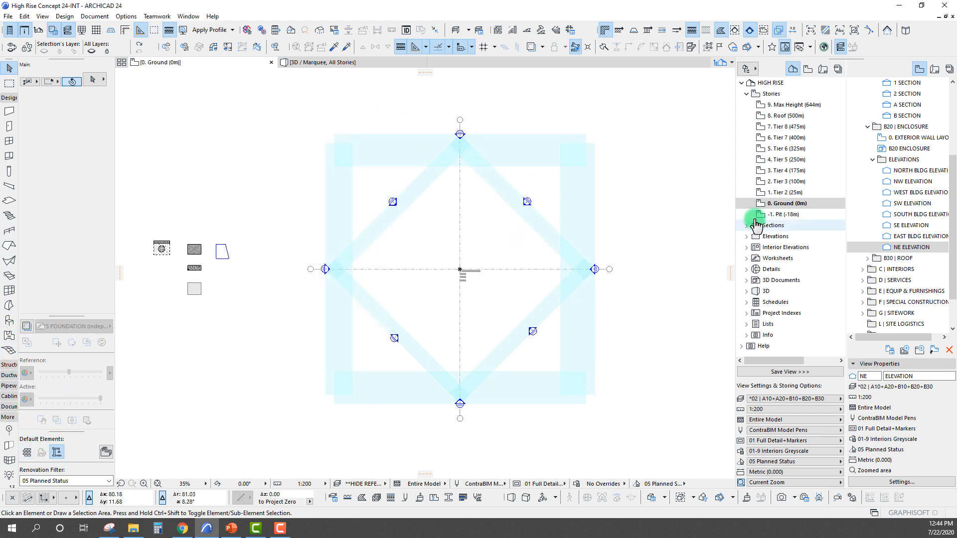
# - Open the Pit (-18m) floor plan and pick up the settings of the sample structural concrete basement wall beside the building
pyautogui.doubleClick(780, 217)
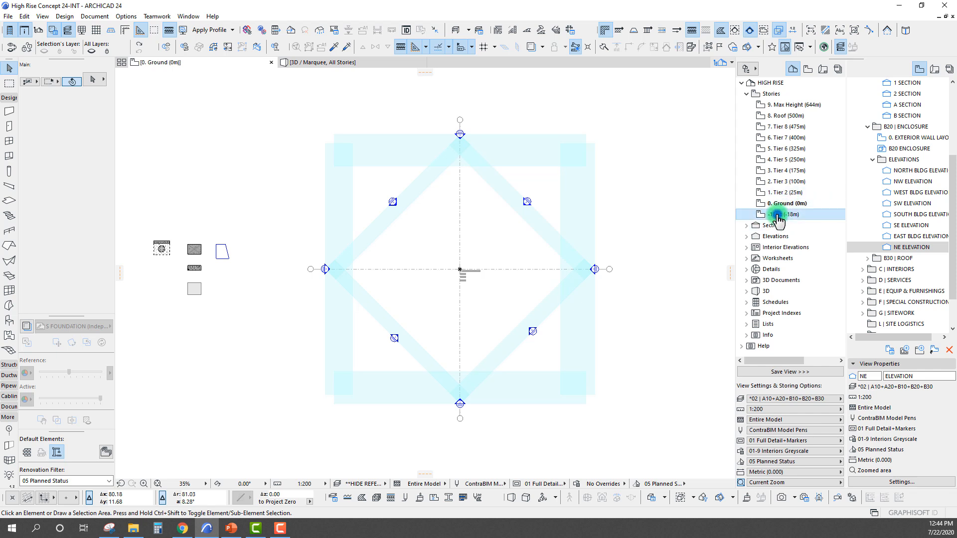
pyautogui.moveTo(387, 276); pyautogui.dragTo(425, 271, button='middle')
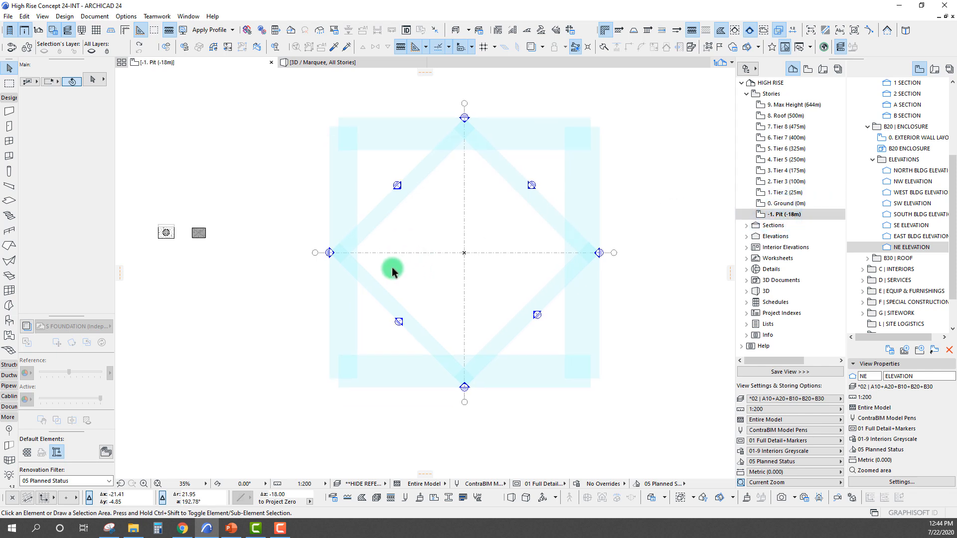
pyautogui.scroll(5, 211, 222)
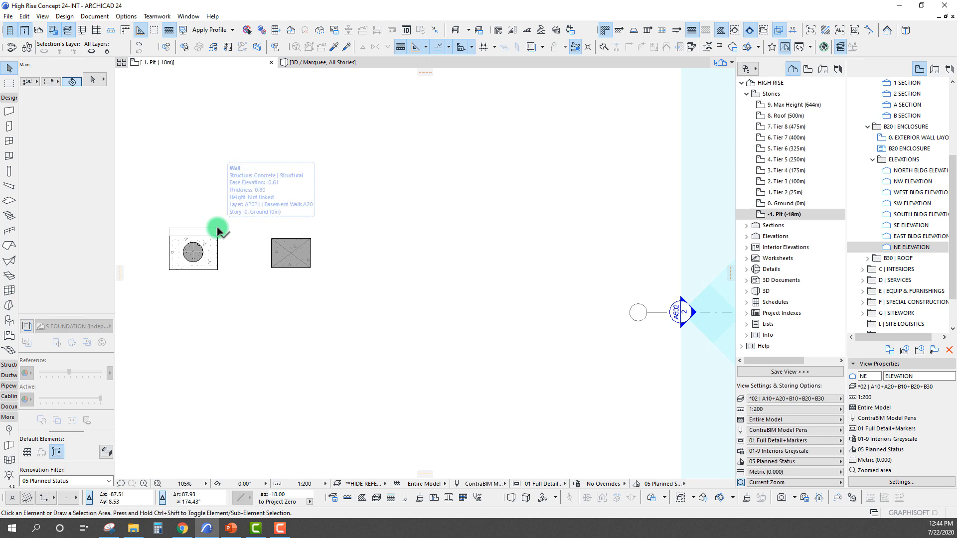
pyautogui.keyDown('alt'); pyautogui.click(216, 229); pyautogui.keyUp('alt')
pyautogui.scroll(-3, 378, 265)
pyautogui.scroll(-6, 407, 271)
pyautogui.moveTo(485, 285); pyautogui.dragTo(387, 286, button='middle')
pyautogui.scroll(3, 400, 264)
pyautogui.scroll(-1, 62, 238)
pyautogui.scroll(-4, 61, 242)
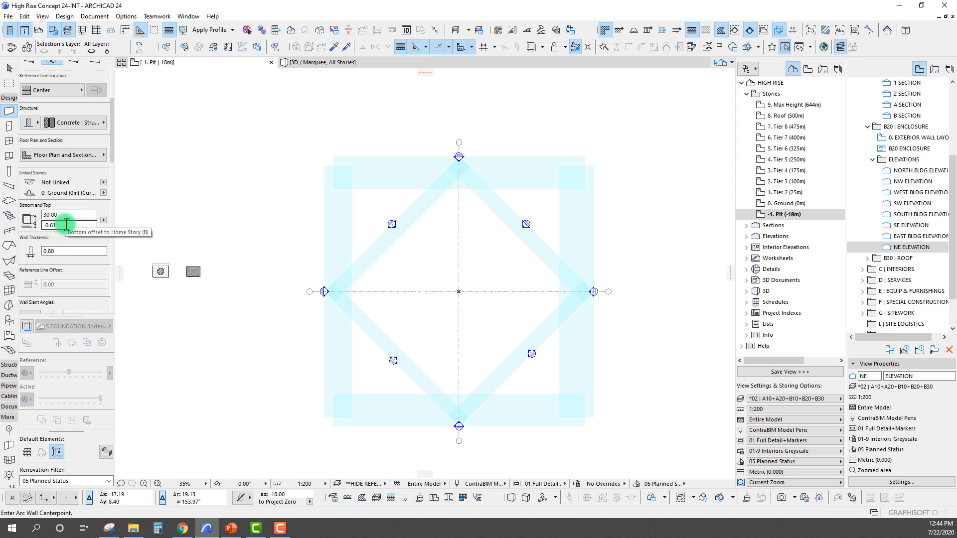
# - Set the wall's home story to Pit (-18m) and link its top to Ground (0m)
pyautogui.click(102, 192)
pyautogui.click(122, 208)
pyautogui.click(102, 181)
pyautogui.click(131, 189)
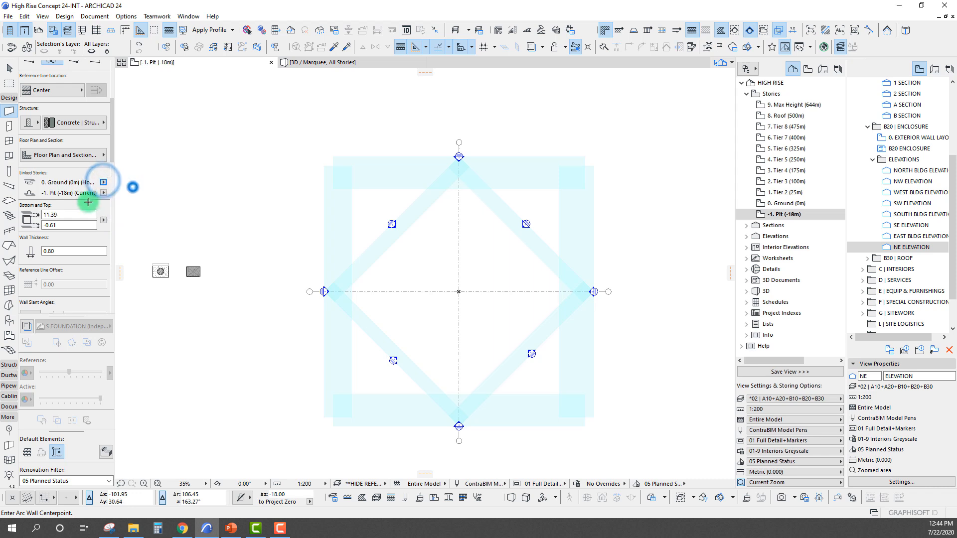
# - Set the wall's top offset to 0 and its bottom offset to -12
pyautogui.click(64, 214)
pyautogui.write('0')
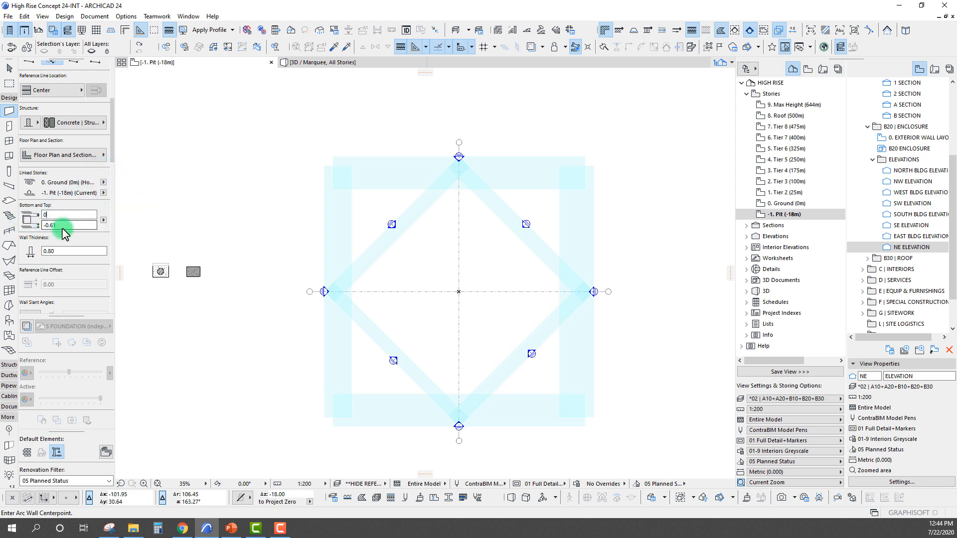
pyautogui.doubleClick(69, 225)
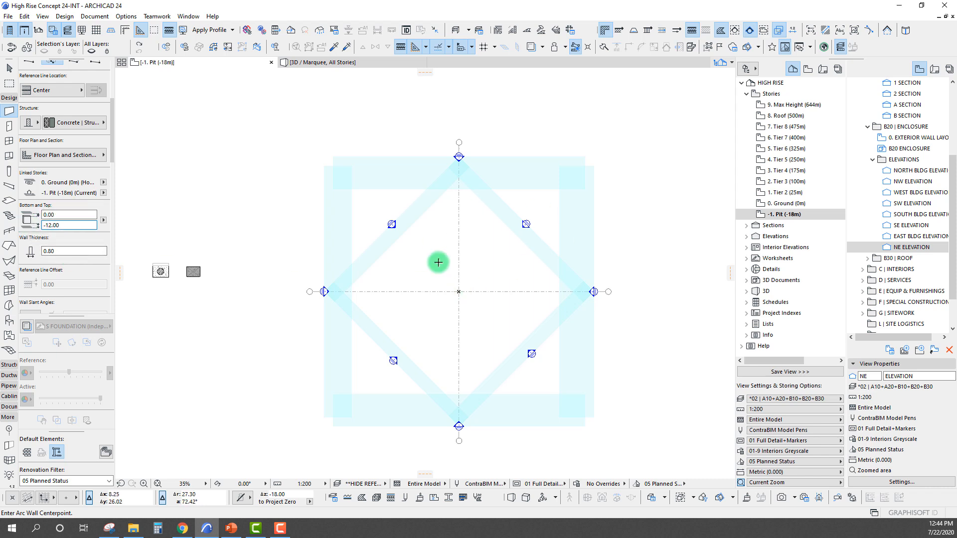
# - Draw a full circular wall with a 38.25 m radius, centered on the grid axes' intersection
pyautogui.moveTo(546, 288)
pyautogui.mouseDown(button='middle')
pyautogui.moveTo(542, 294)
pyautogui.moveTo(544, 285)
pyautogui.mouseUp(button='middle')
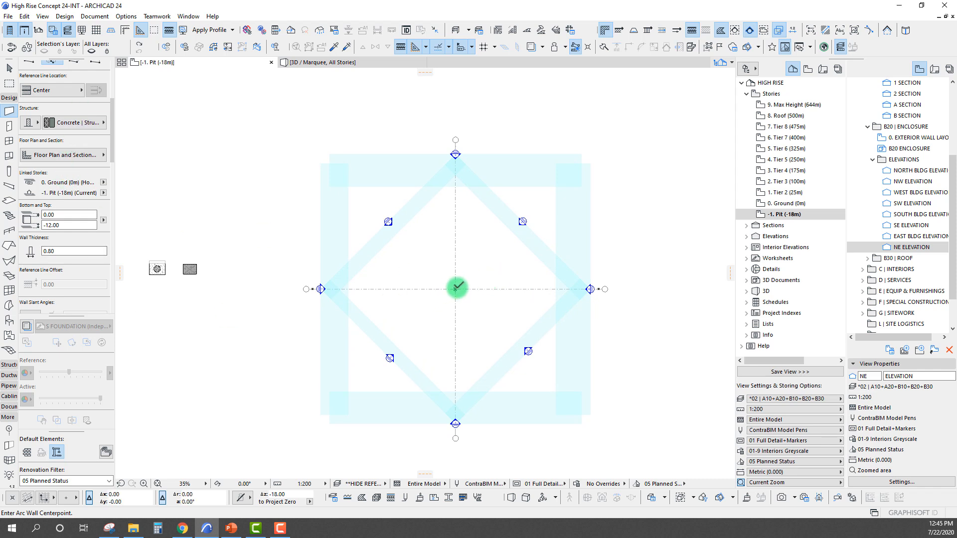
pyautogui.scroll(3, 75, 158)
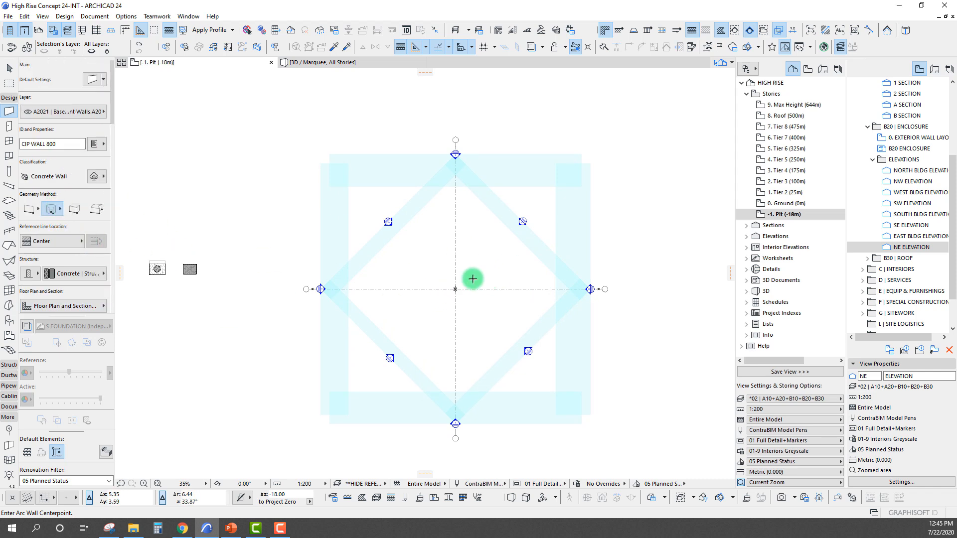
pyautogui.click(455, 289)
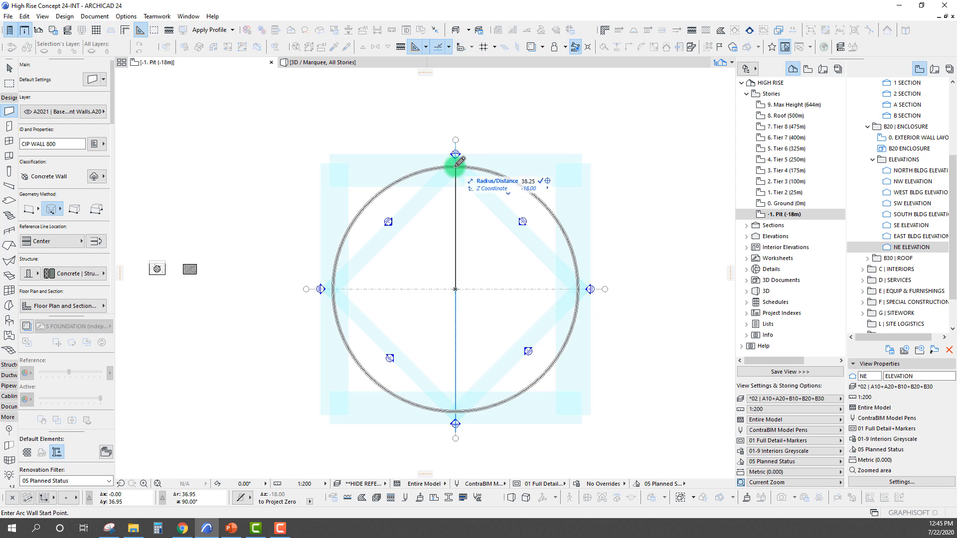
pyautogui.click(458, 160)
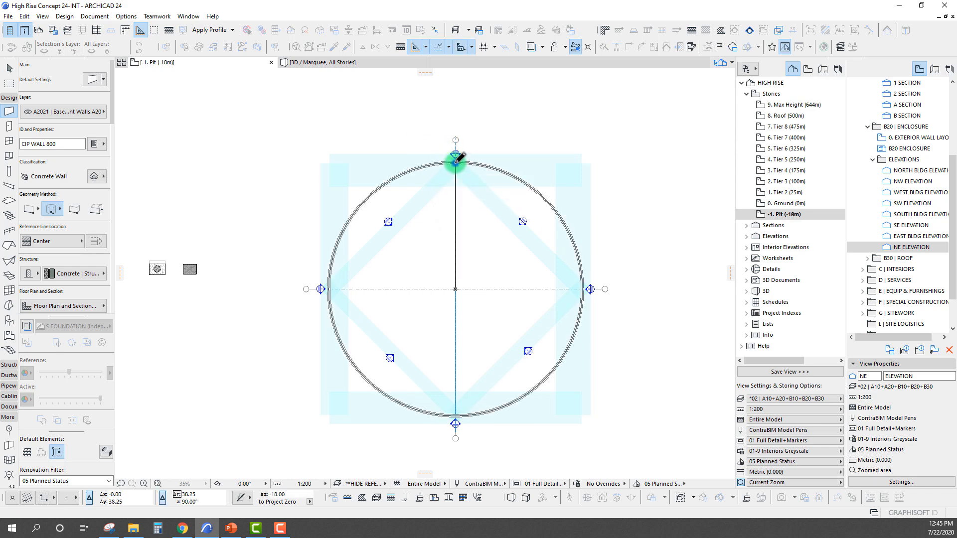
pyautogui.click(457, 159)
# - Select the circular wall and measure across it along the horizontal grid axis
pyautogui.scroll(3, 389, 271)
pyautogui.click(281, 298)
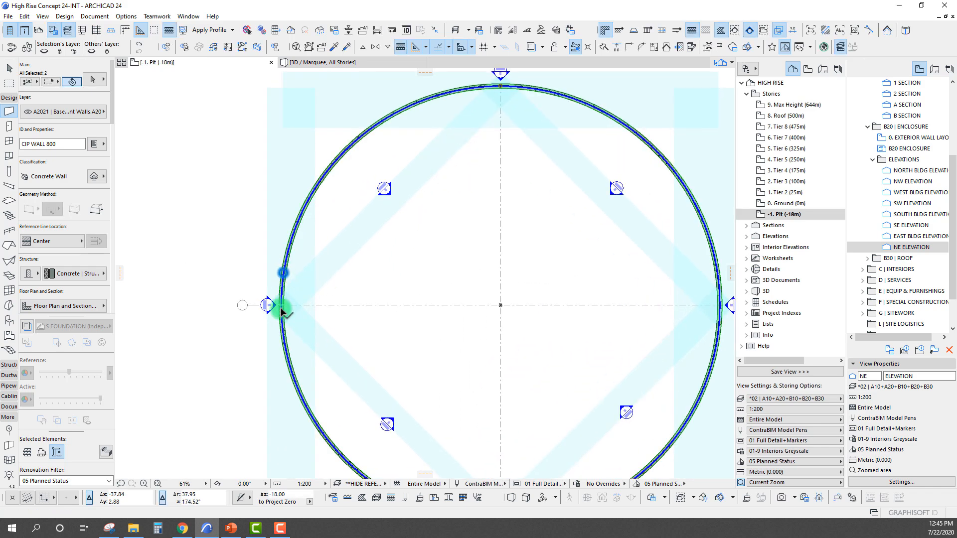
pyautogui.scroll(5, 281, 298)
pyautogui.press('m')
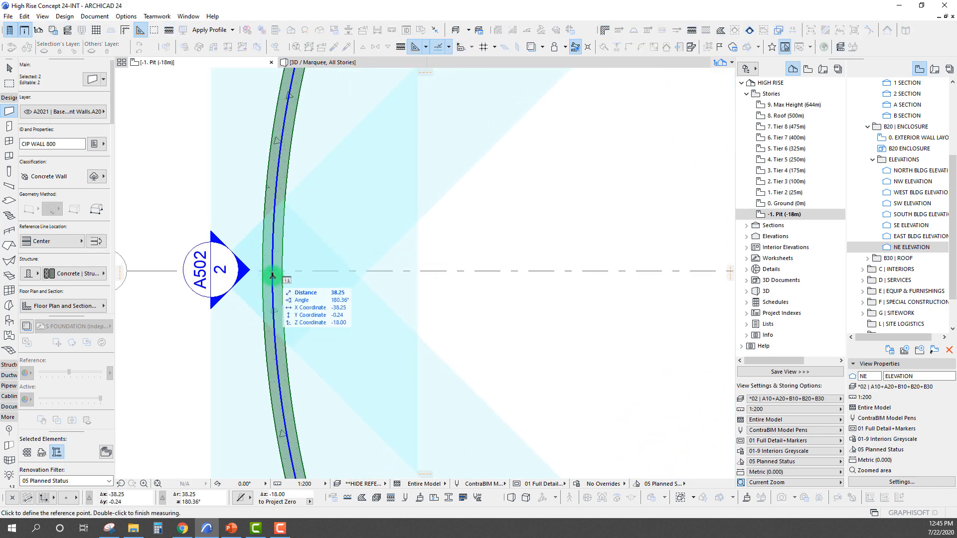
pyautogui.scroll(-4, 367, 318)
pyautogui.scroll(6, 349, 309)
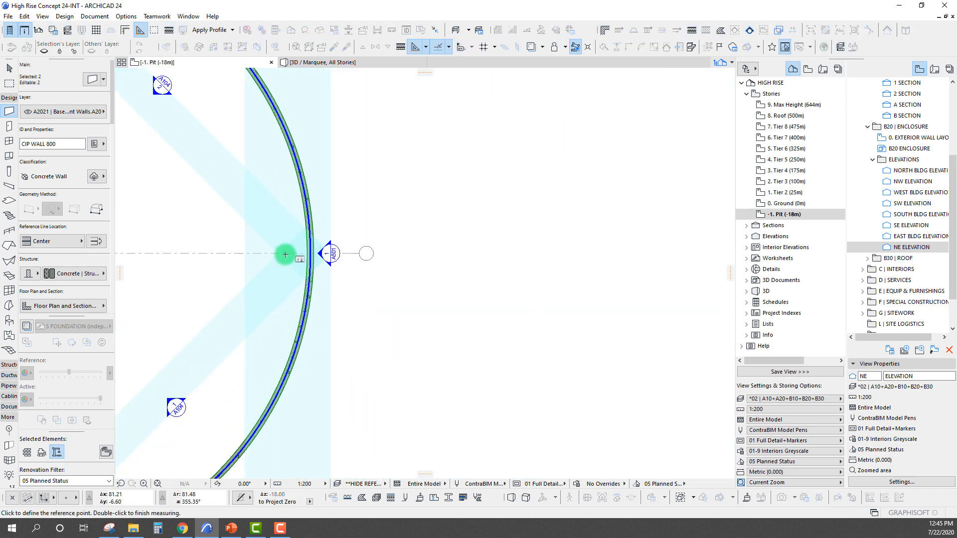
pyautogui.scroll(-8, 347, 230)
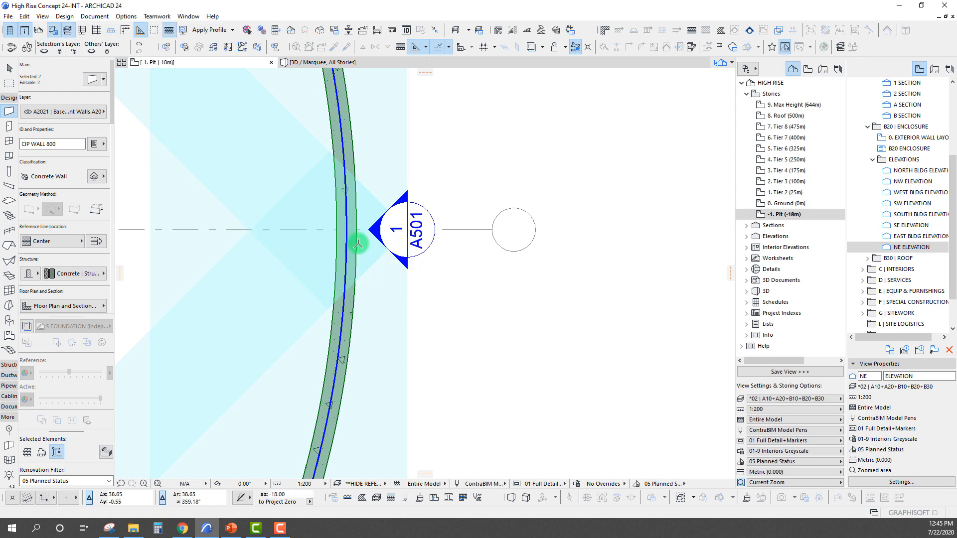
pyautogui.press('Escape')
pyautogui.press('Escape')
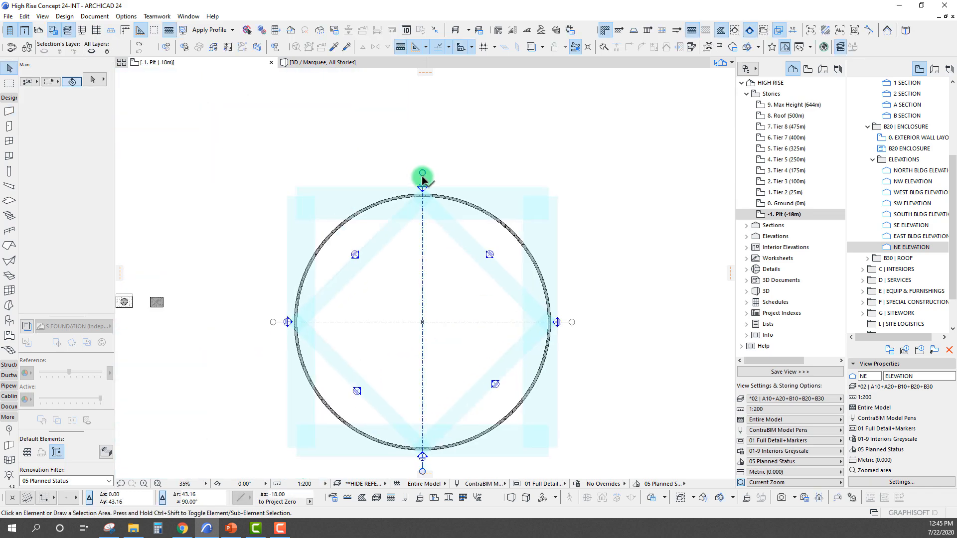
# - Place a copy of the vertical grid line 38.25 m to the west, on the circular wall's reference line
pyautogui.hotkey('ctrl', 'shift', 'd')
pyautogui.click(422, 175)
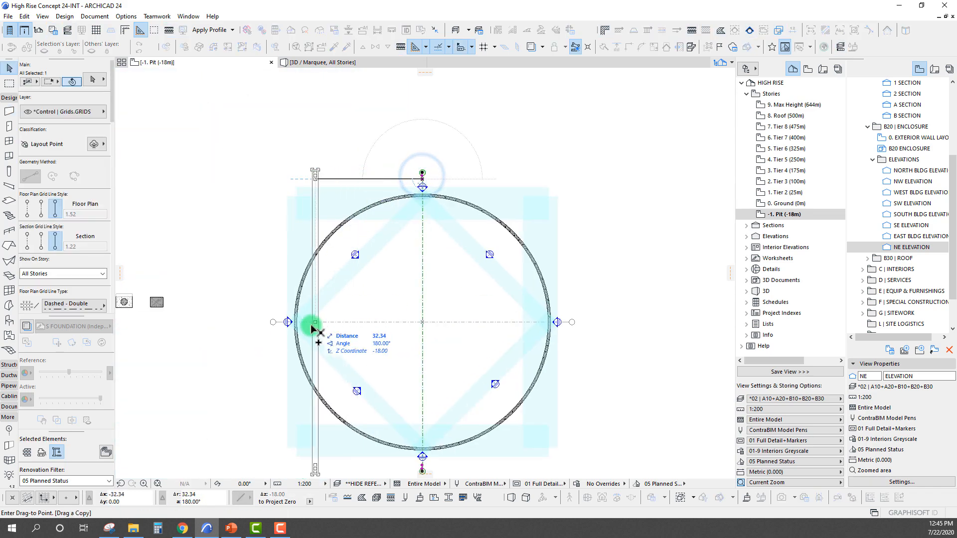
pyautogui.scroll(5, 299, 329)
pyautogui.scroll(2, 250, 284)
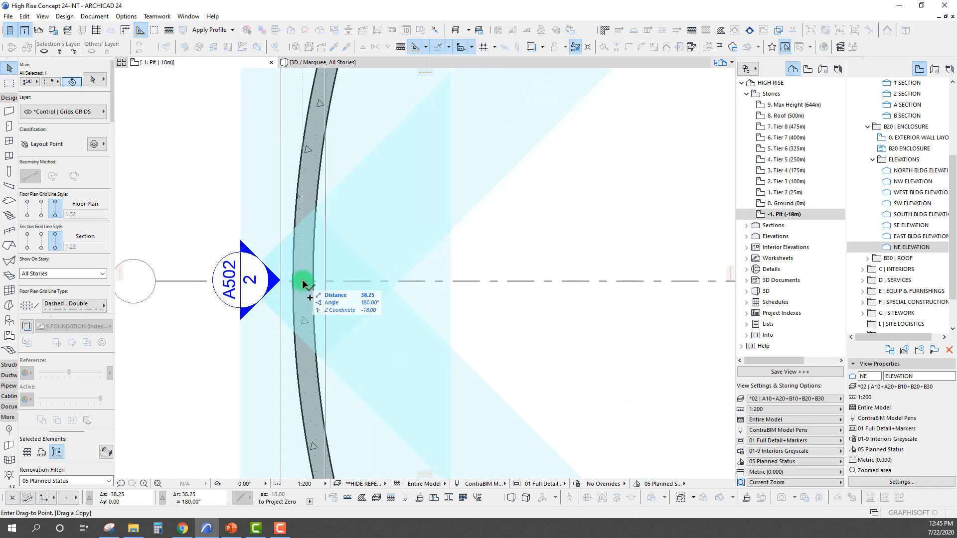
pyautogui.click(304, 286)
pyautogui.scroll(-8, 324, 289)
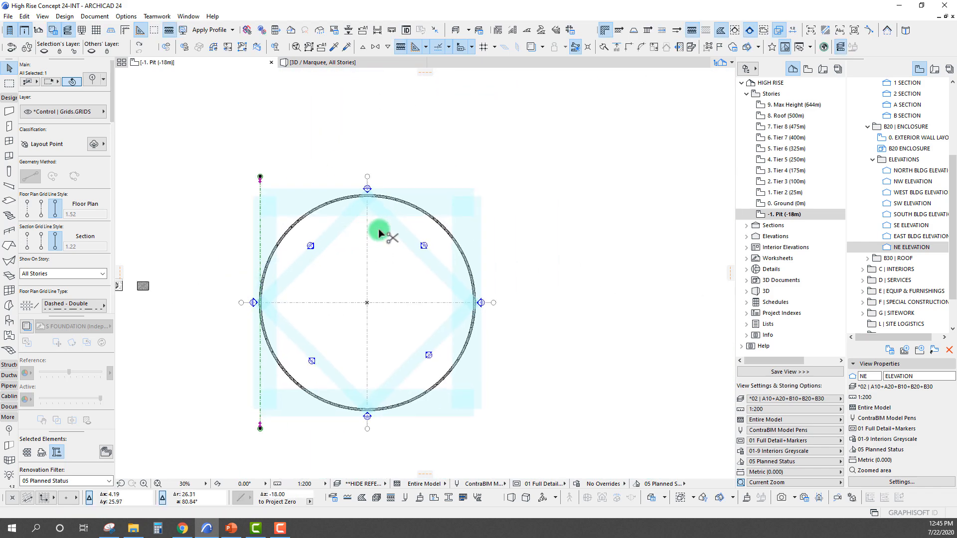
# - Multiply the west grid line across to the circular wall's east reference line, spreading the copies at 8.50 m spacing
pyautogui.hotkey('ctrl', 'u')
pyautogui.click(492, 230)
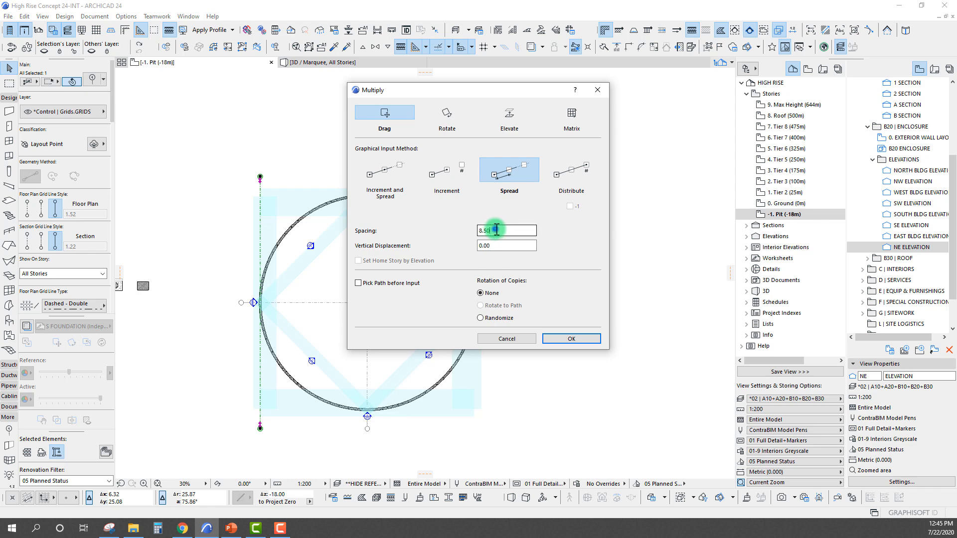
pyautogui.click(571, 338)
pyautogui.click(260, 181)
pyautogui.scroll(8, 481, 299)
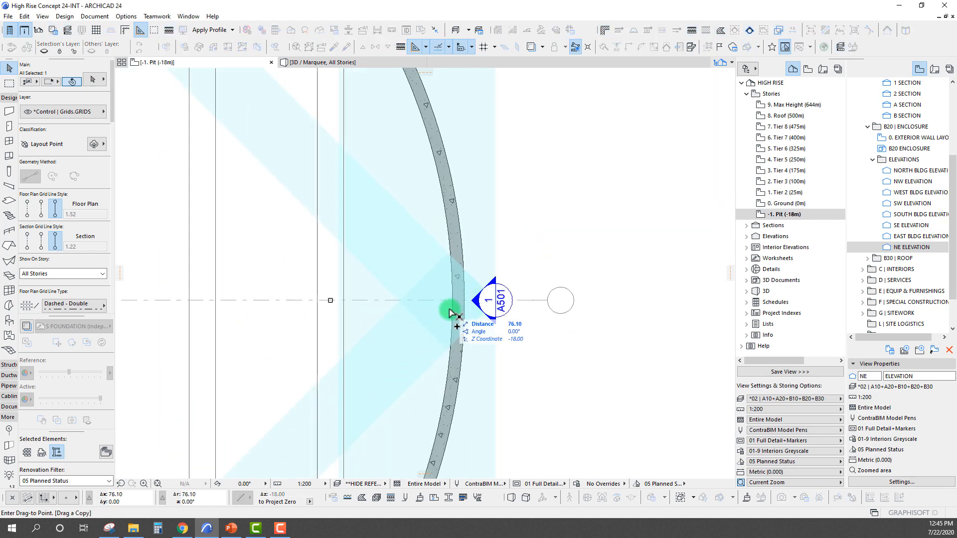
pyautogui.scroll(-2, 458, 303)
pyautogui.click(458, 301)
pyautogui.scroll(-5, 390, 299)
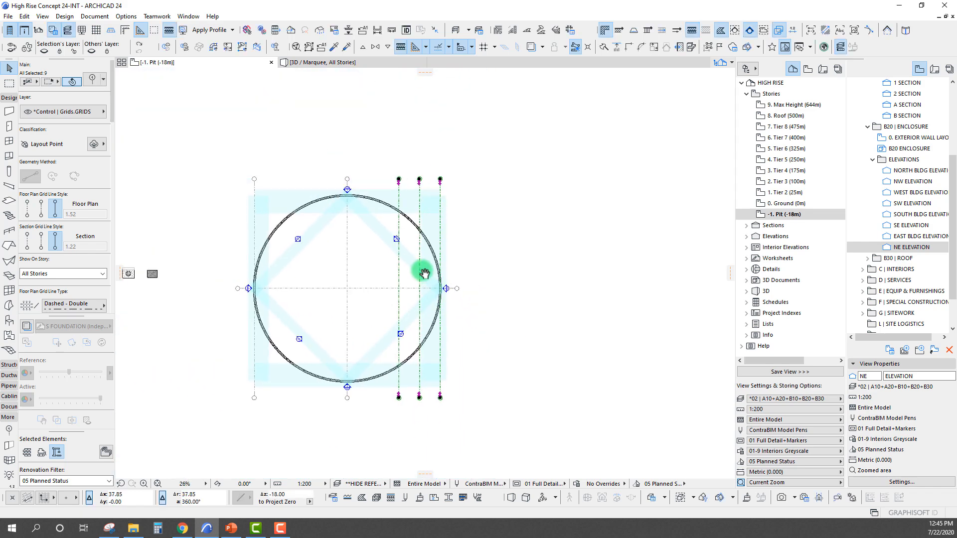
# - Rotate a copy of all ten vertical grid lines, including the westernmost one, 90° about the grid axes' intersection
pyautogui.scroll(3, 272, 187)
pyautogui.keyDown('shift'); pyautogui.click(235, 172); pyautogui.keyUp('shift')
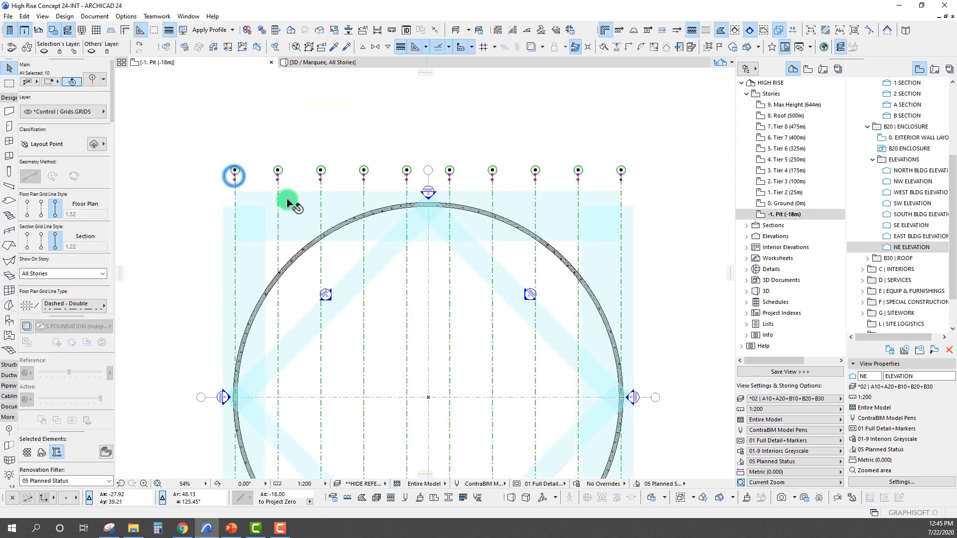
pyautogui.hotkey('ctrl', 'alt', 'e')
pyautogui.click(428, 397)
pyautogui.click(428, 307)
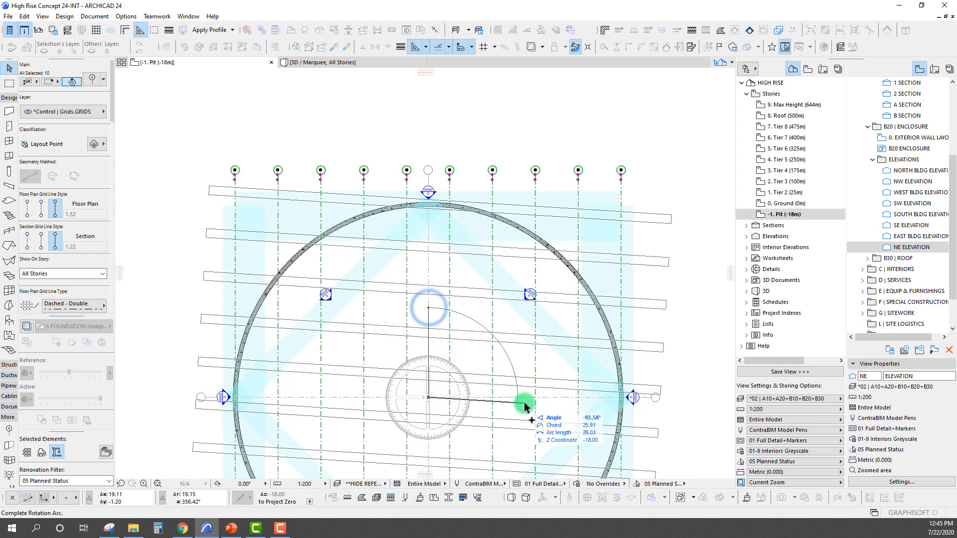
pyautogui.click(526, 401)
pyautogui.scroll(8, 333, 271)
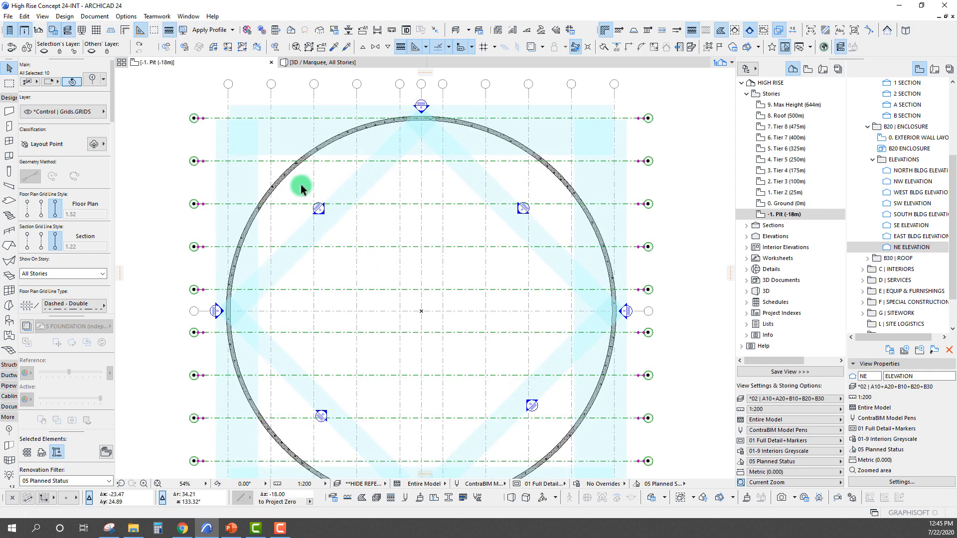
pyautogui.scroll(-9, 269, 113)
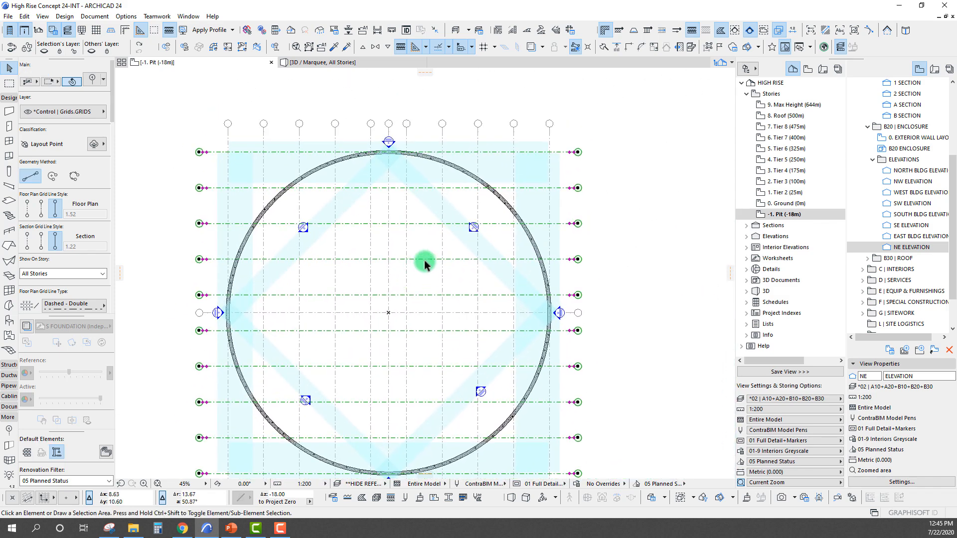
pyautogui.press('Escape')
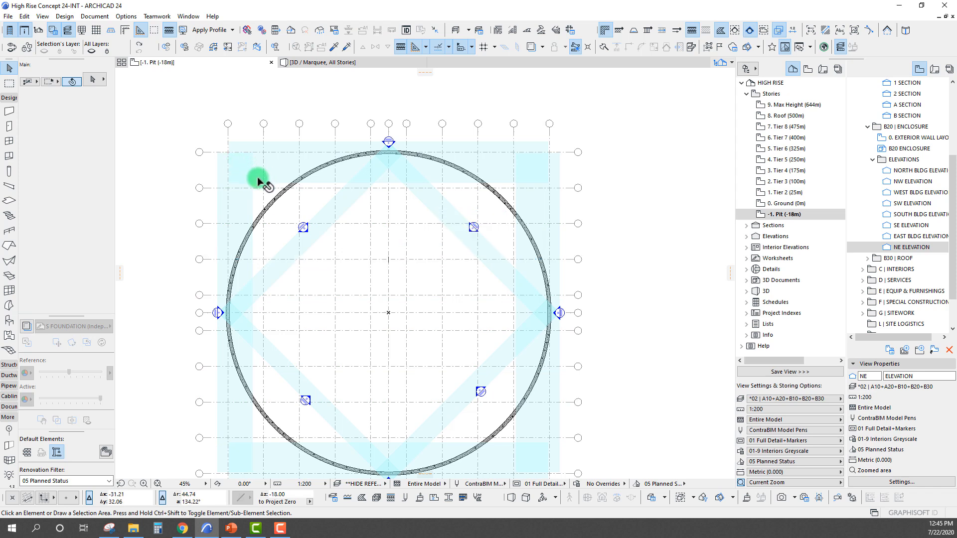
# - Rotate a copy of the second vertical grid line from the west to a 60° incline about its crossing with the horizontal axis
pyautogui.click(263, 202)
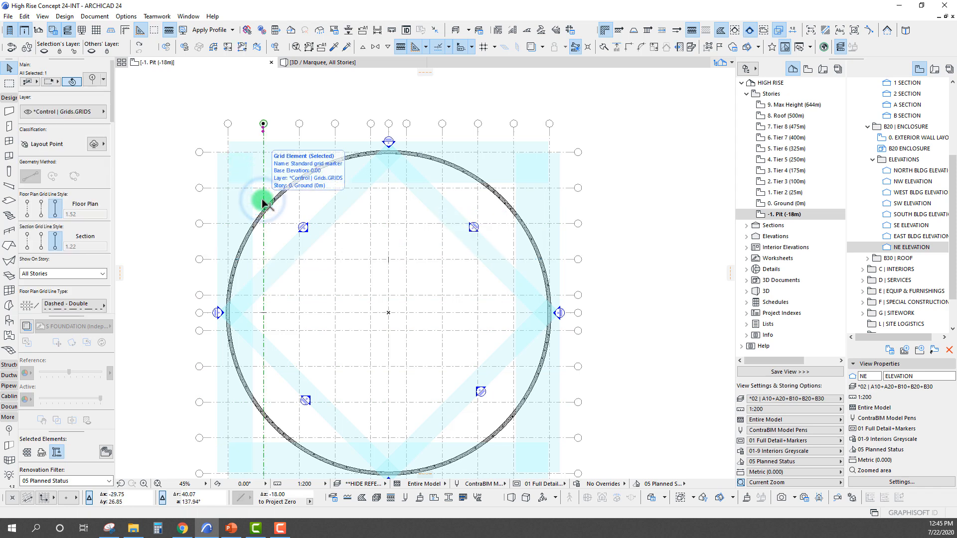
pyautogui.moveTo(284, 325); pyautogui.dragTo(290, 306, button='middle')
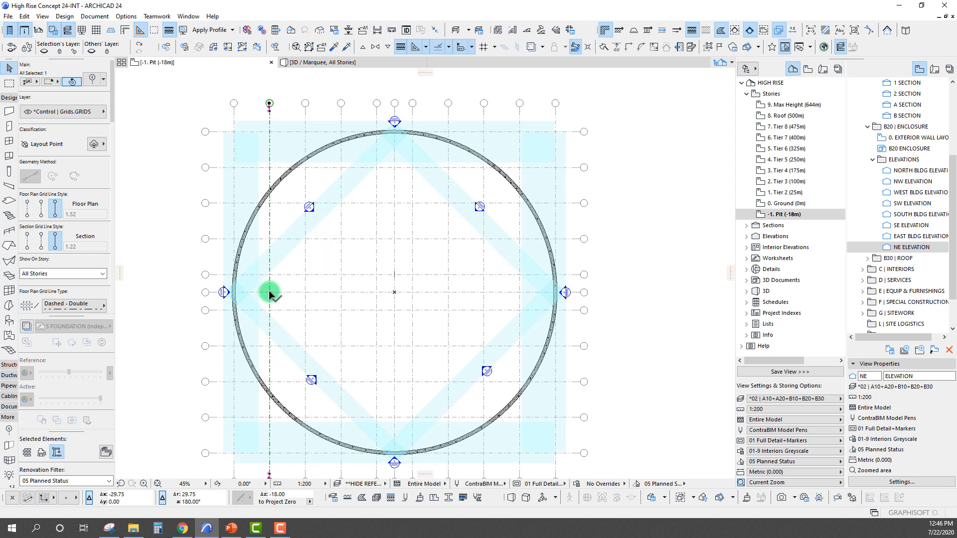
pyautogui.scroll(5, 269, 295)
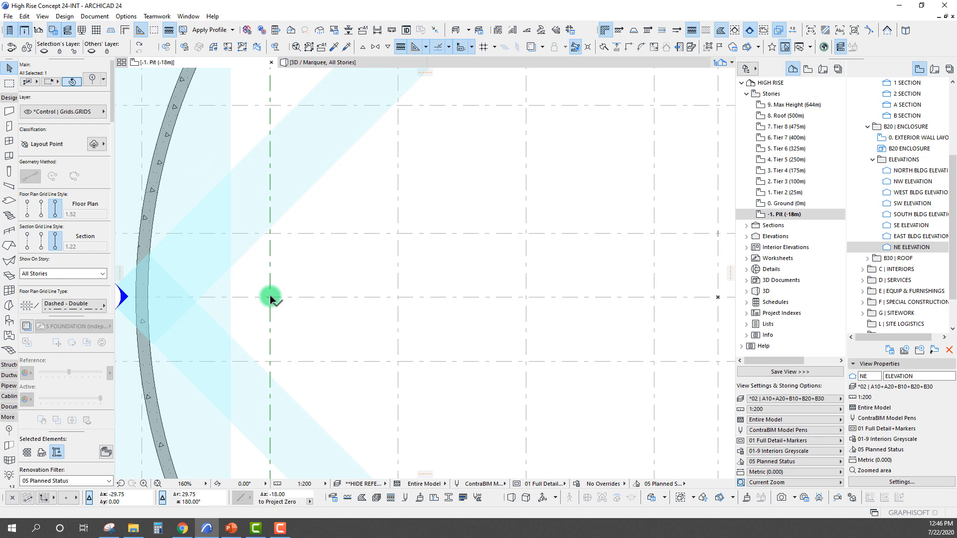
pyautogui.click(270, 298)
pyautogui.click(269, 206)
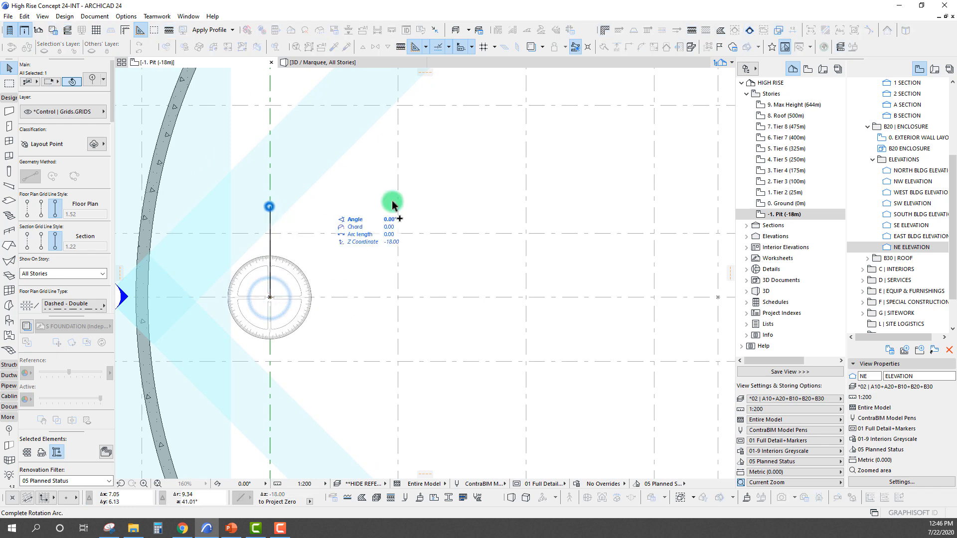
pyautogui.click(357, 185)
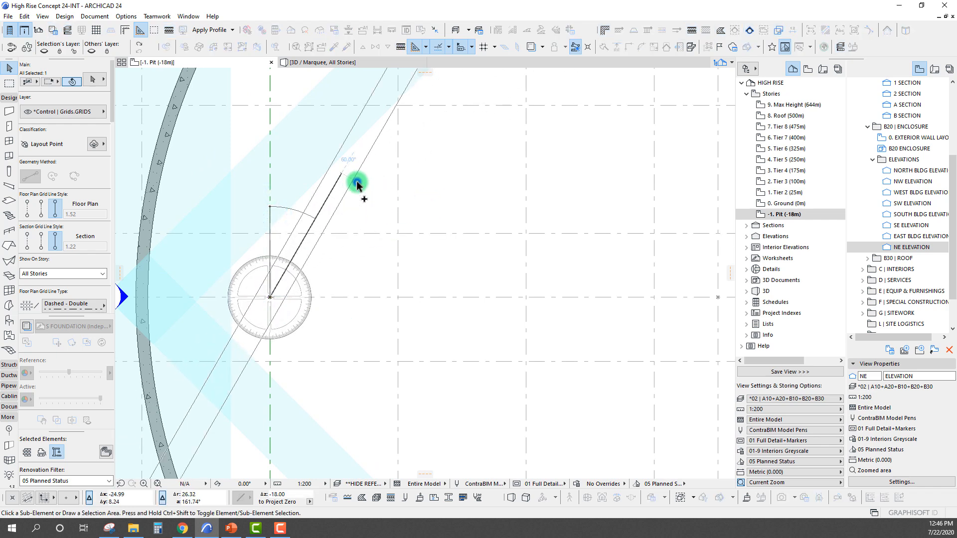
# - Stretch the upper end of the inclined grid line out past the circular wall
pyautogui.scroll(-6, 364, 182)
pyautogui.scroll(4, 368, 139)
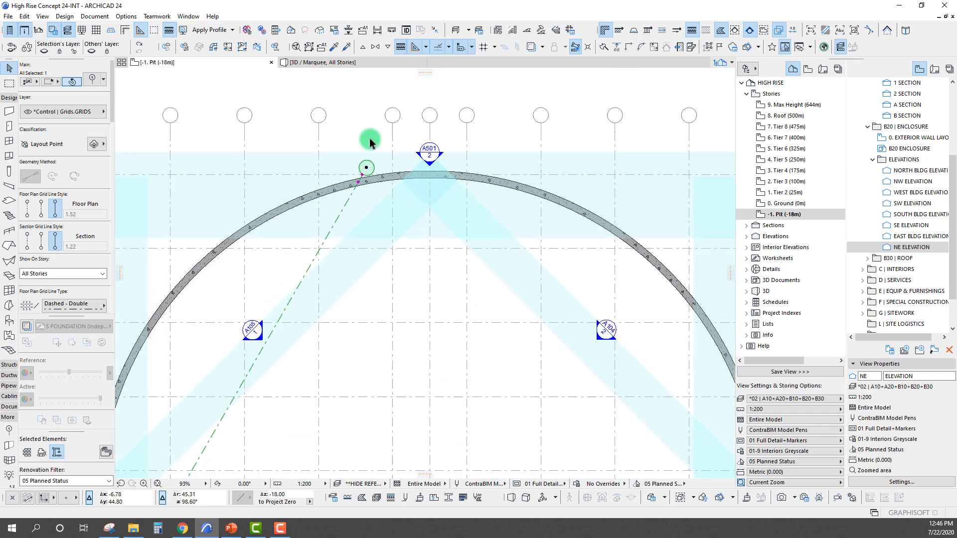
pyautogui.click(354, 193)
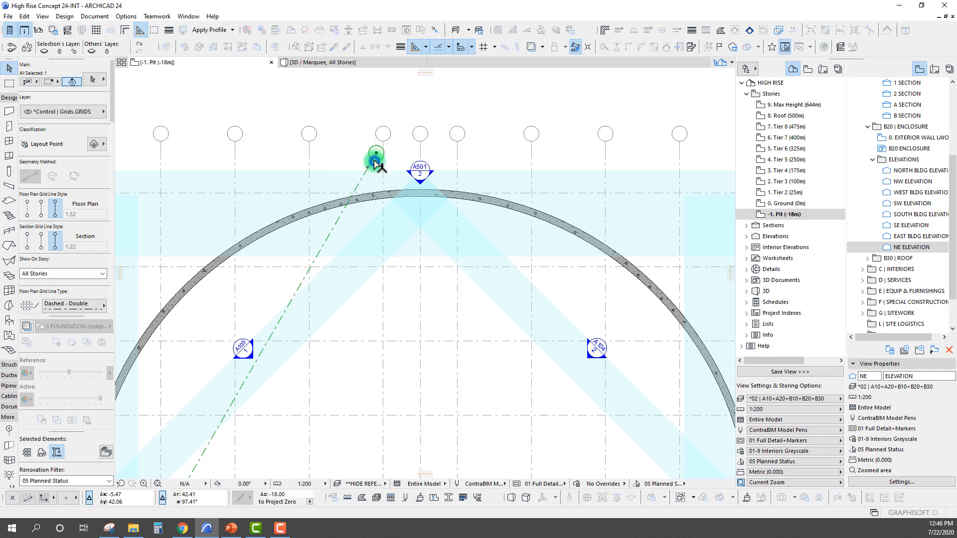
pyautogui.scroll(1, 376, 147)
pyautogui.scroll(-3, 359, 190)
pyautogui.scroll(-2, 292, 253)
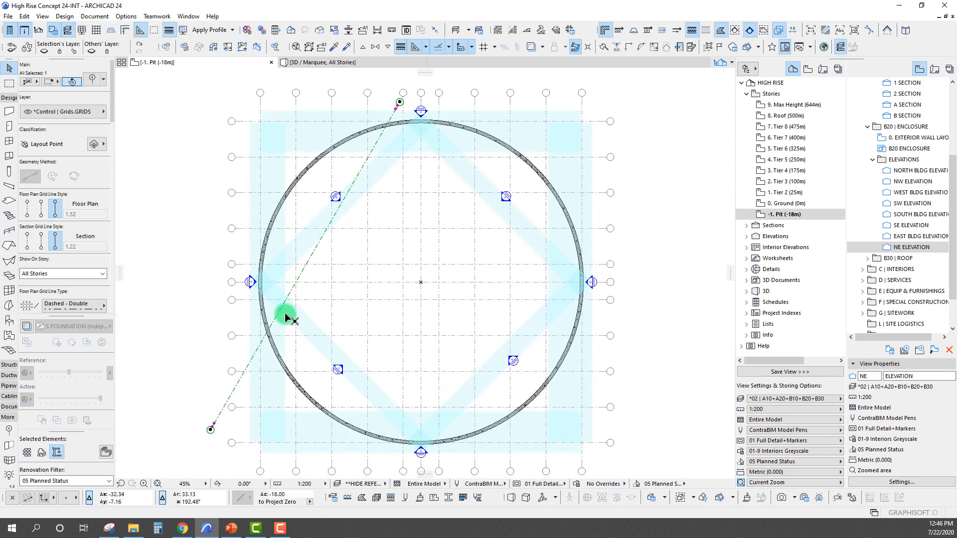
# - Shorten the inclined grid line's lower end to just below the horizontal grid axis
pyautogui.click(213, 425)
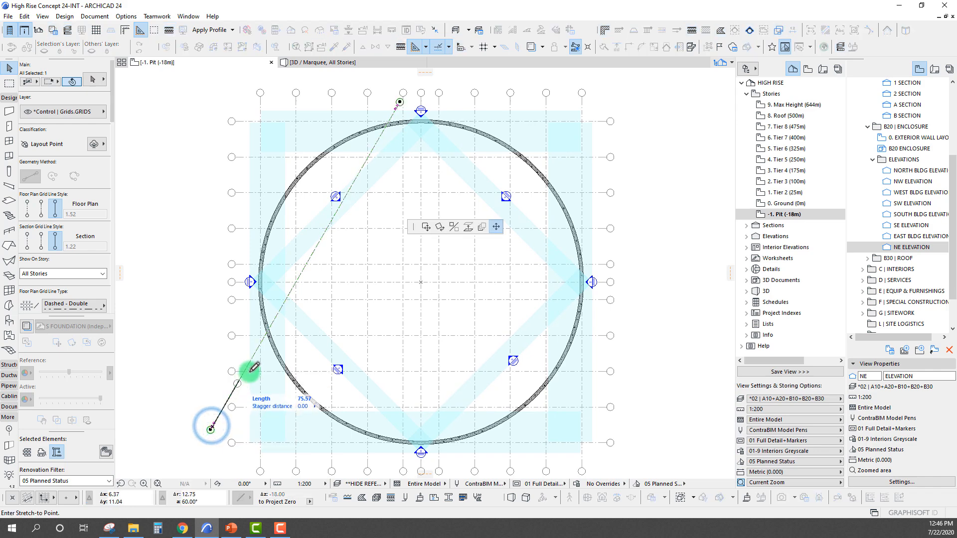
pyautogui.scroll(5, 295, 304)
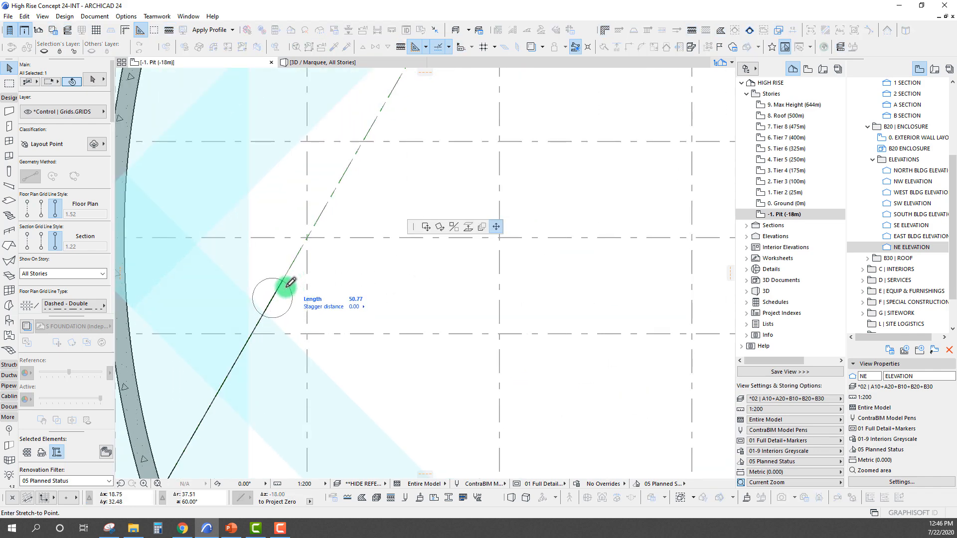
pyautogui.click(287, 285)
pyautogui.scroll(-4, 279, 293)
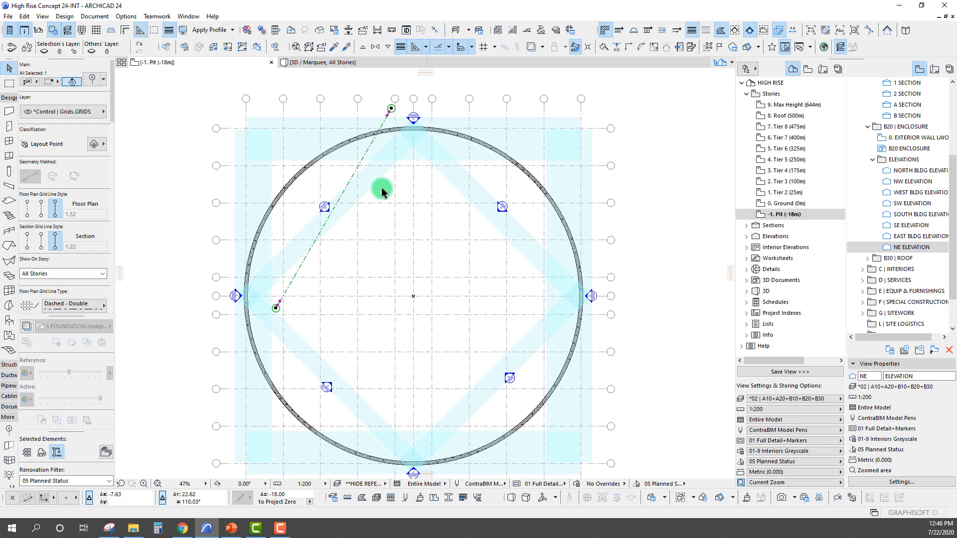
pyautogui.moveTo(259, 333); pyautogui.dragTo(261, 308, button='middle')
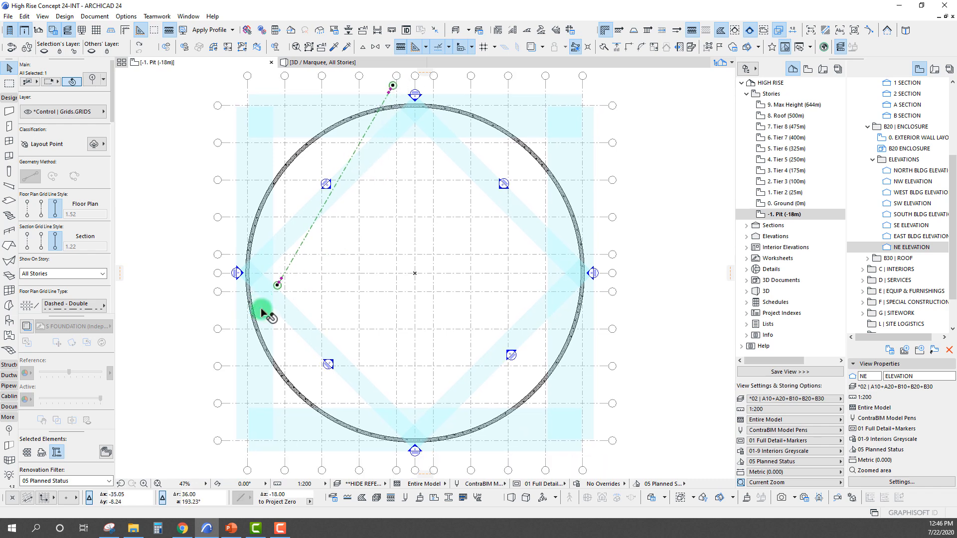
pyautogui.click(326, 184)
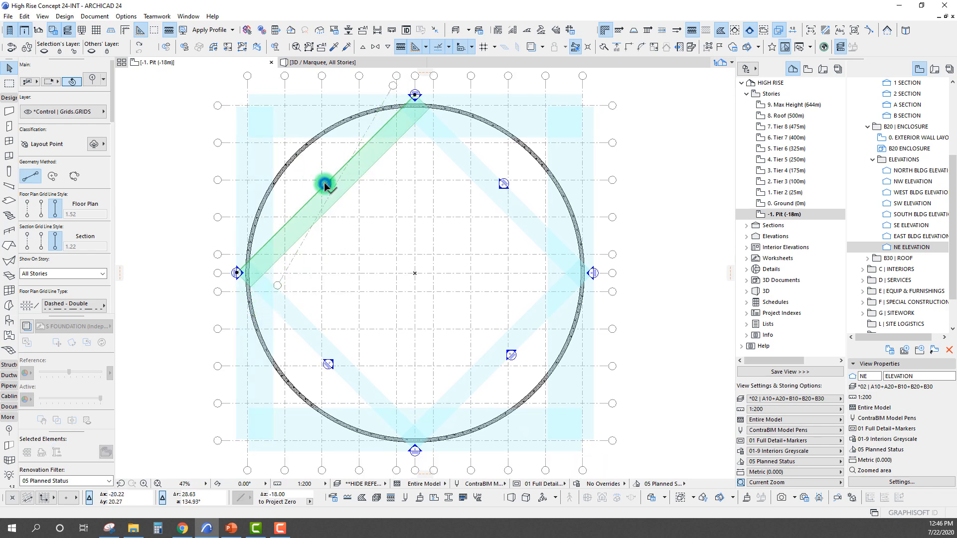
pyautogui.moveTo(449, 227)
pyautogui.mouseDown(button='middle')
pyautogui.moveTo(433, 248)
pyautogui.moveTo(438, 231)
pyautogui.mouseUp(button='middle')
pyautogui.click(394, 209)
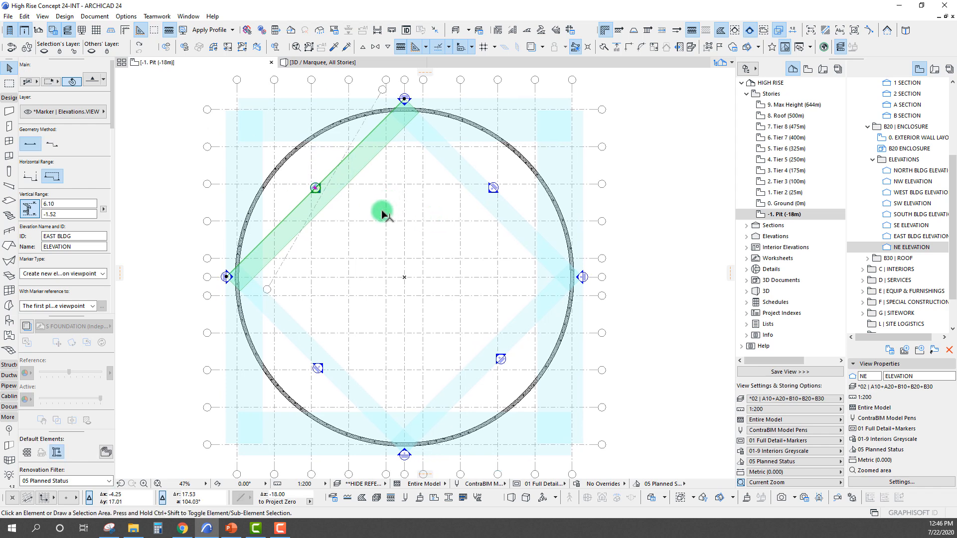
# - Extend the inclined grid line's lower end back out to the southwest, past the circular wall
pyautogui.click(290, 255)
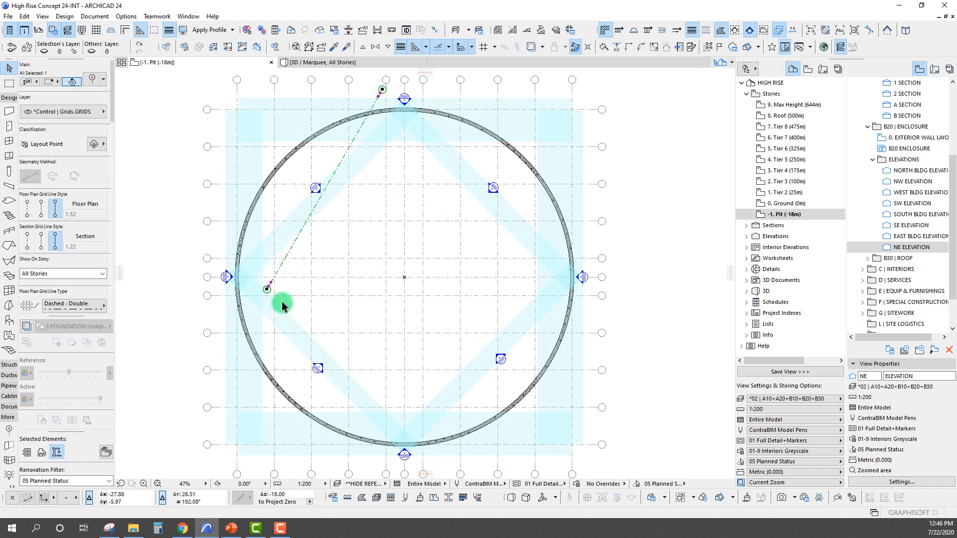
pyautogui.click(268, 288)
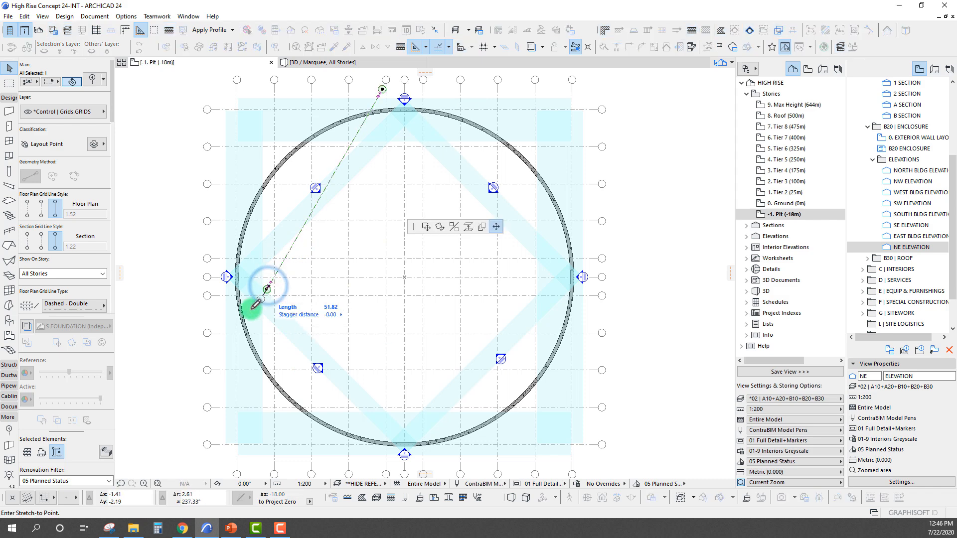
pyautogui.click(229, 355)
# - Mirror a copy of the inclined grid line about the horizontal grid axis
pyautogui.scroll(4, 263, 305)
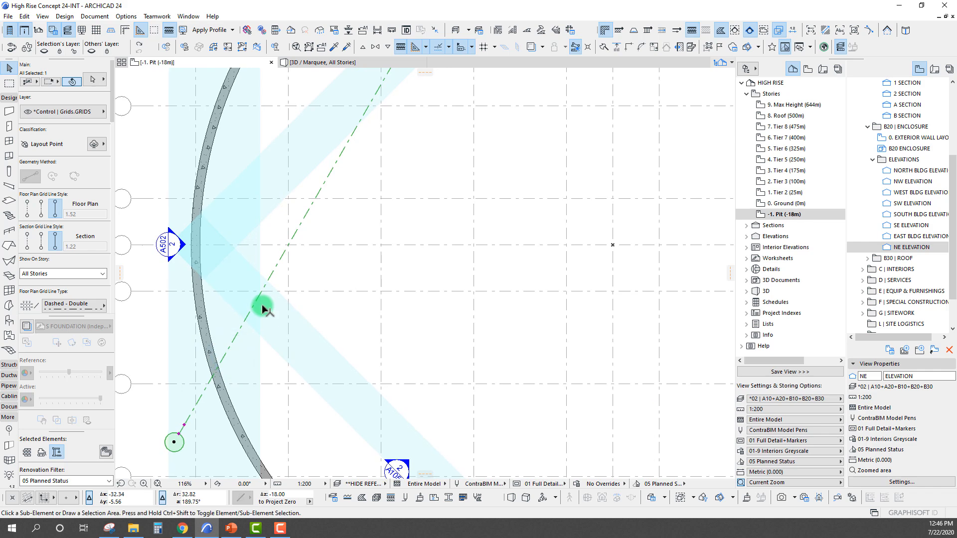
pyautogui.hotkey('ctrl', 'shift', 'm')
pyautogui.click(288, 248)
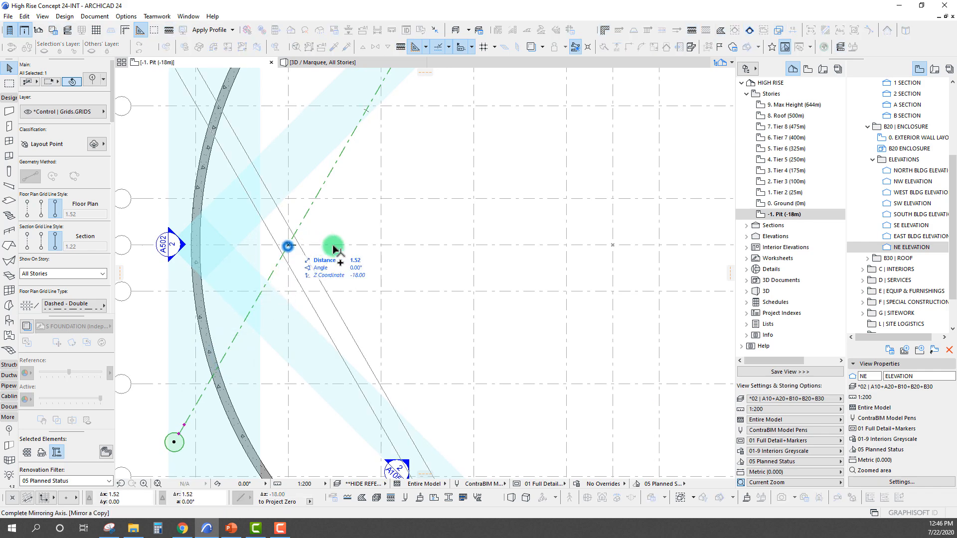
pyautogui.click(375, 252)
# - Mirror copies of both inclined grid lines about the central vertical grid axis
pyautogui.keyDown('shift'); pyautogui.click(301, 227); pyautogui.keyUp('shift')
pyautogui.middleClick(454, 305)
pyautogui.middleClick(453, 305)
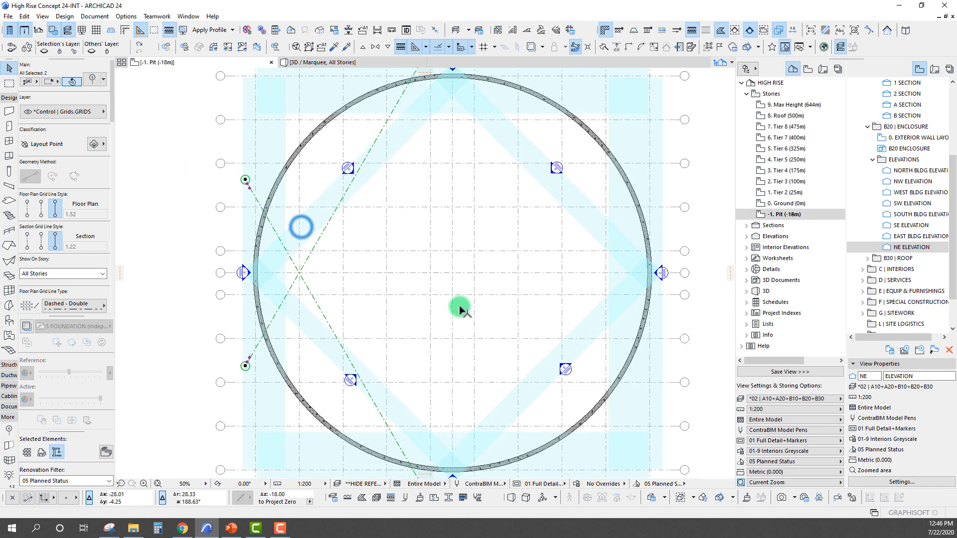
pyautogui.hotkey('ctrl', 'alt', 'm')
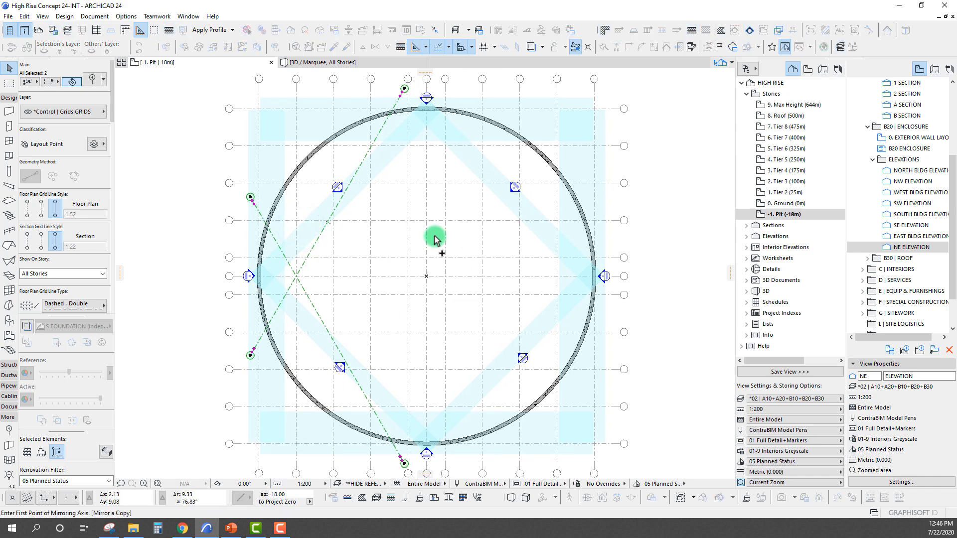
pyautogui.click(427, 235)
pyautogui.click(422, 352)
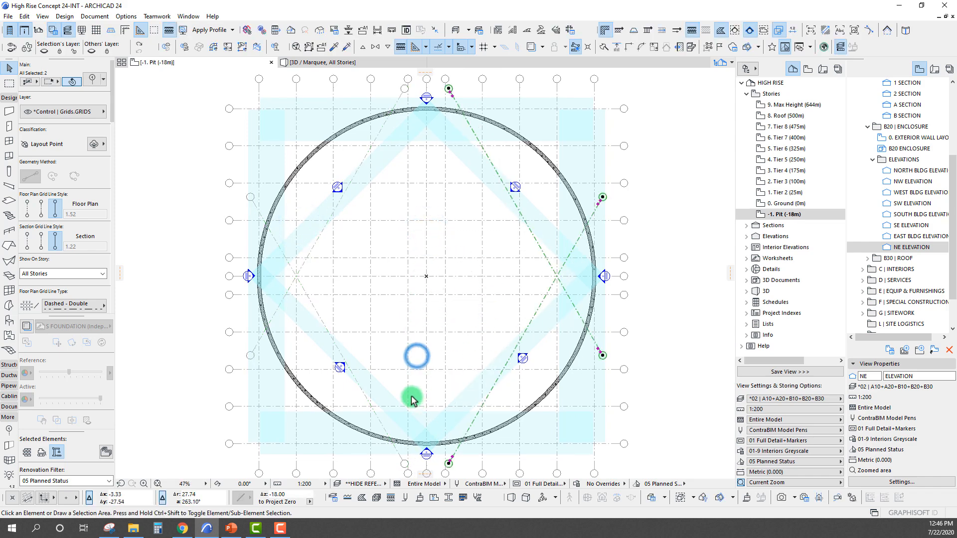
pyautogui.scroll(-2, 425, 346)
pyautogui.press('Escape')
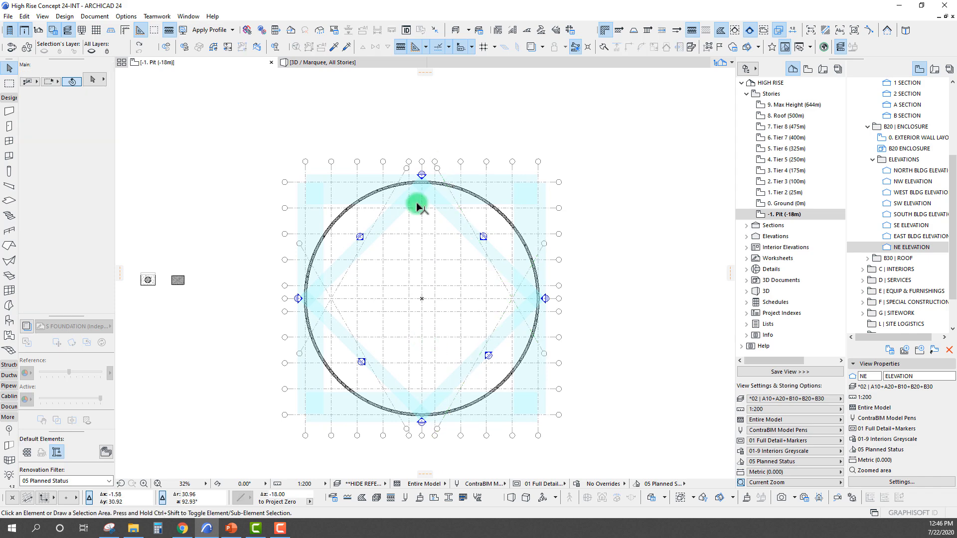
# - Move the NW elevation marker diagonally inward toward the inclined grid line
pyautogui.scroll(6, 359, 238)
pyautogui.click(360, 237)
pyautogui.click(381, 243)
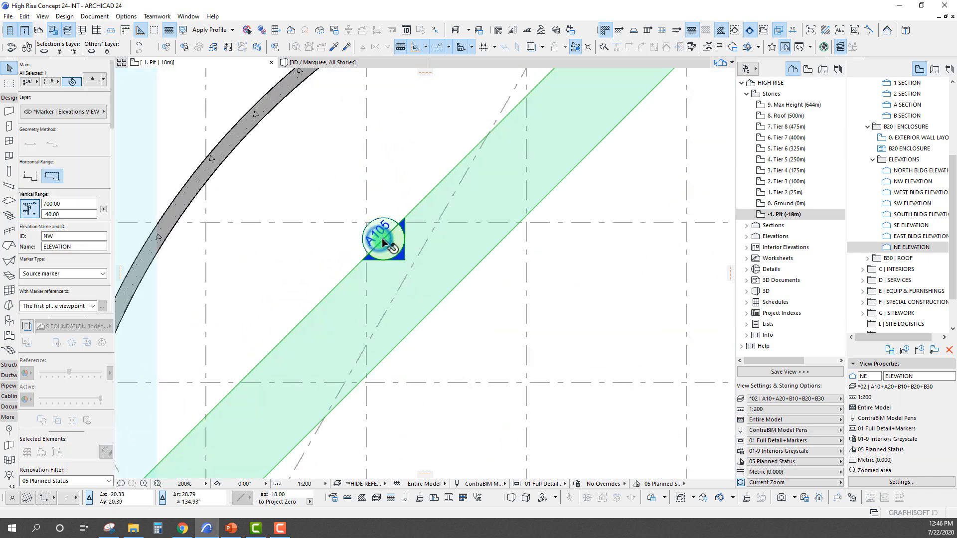
pyautogui.moveTo(381, 240); pyautogui.dragTo(411, 264)
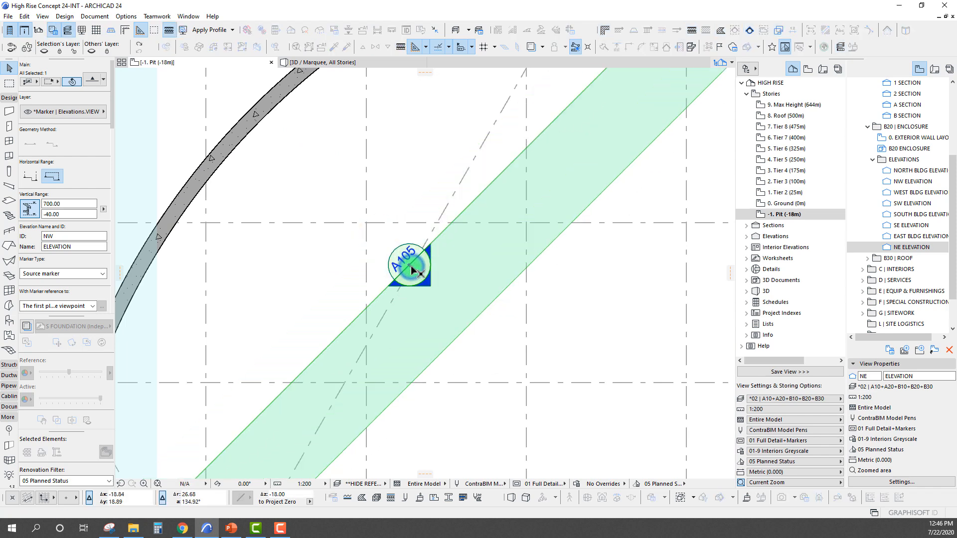
# - Center the NW elevation marker on the inclined grid line and rotate it parallel to that line
pyautogui.hotkey('ctrl', 'e')
pyautogui.scroll(5, 411, 264)
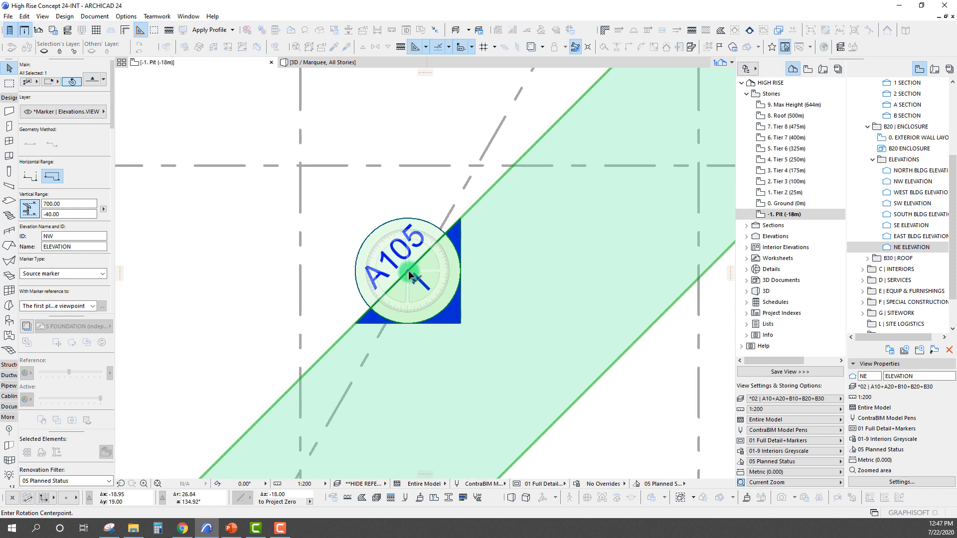
pyautogui.hotkey('ctrl', 'd')
pyautogui.click(408, 271)
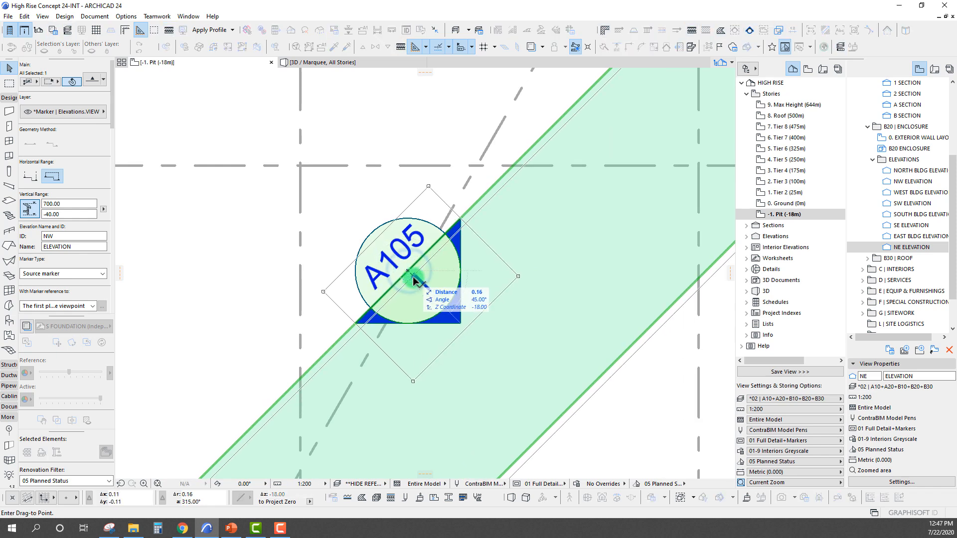
pyautogui.click(413, 277)
pyautogui.click(323, 365)
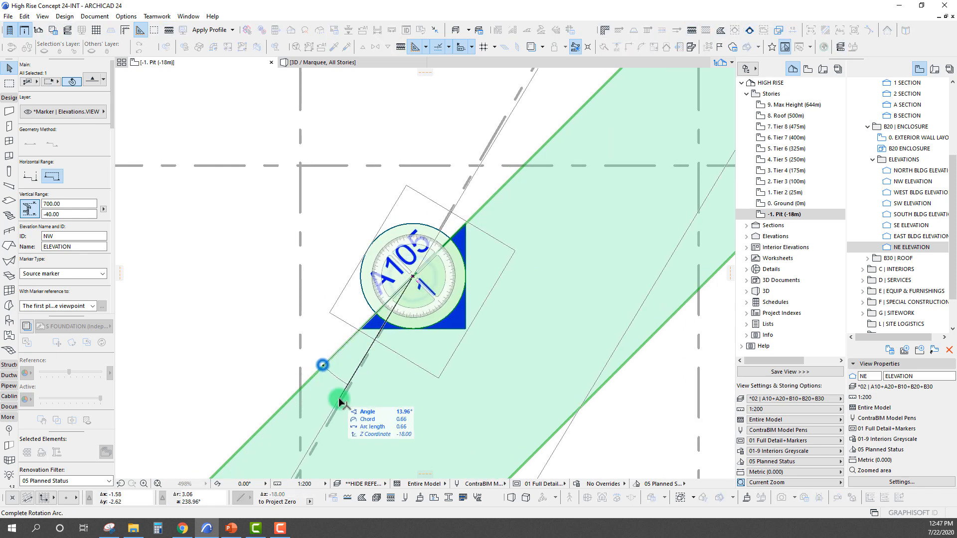
pyautogui.click(339, 400)
# - Shift the NW elevation marker 1 m outward to the northwest, perpendicular to the inclined grid line
pyautogui.scroll(-10, 363, 327)
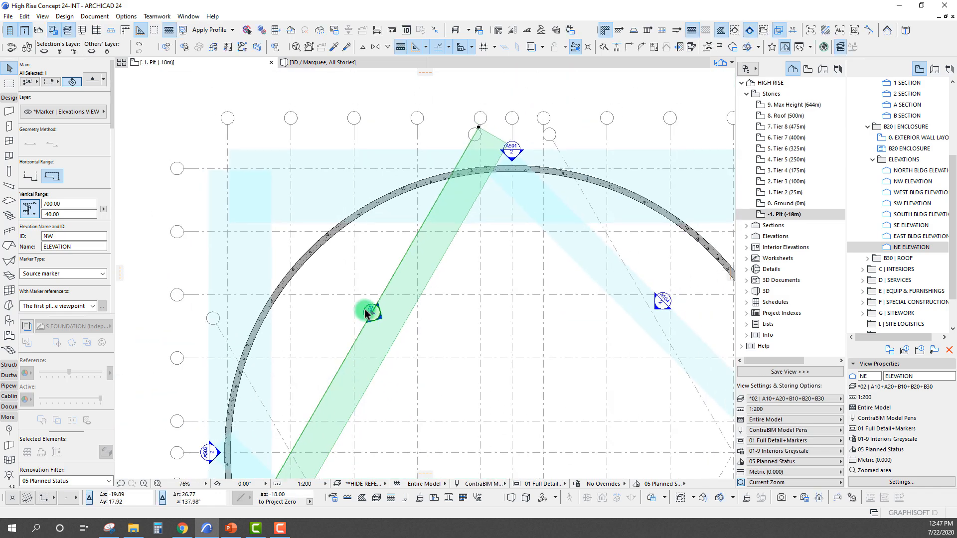
pyautogui.scroll(7, 373, 302)
pyautogui.moveTo(360, 285); pyautogui.dragTo(347, 278)
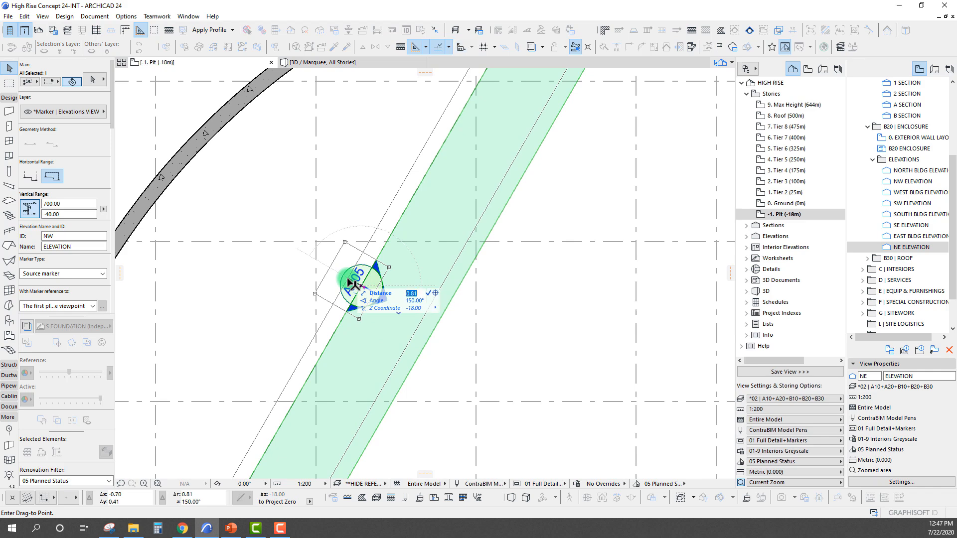
pyautogui.write('1')
pyautogui.press('Return')
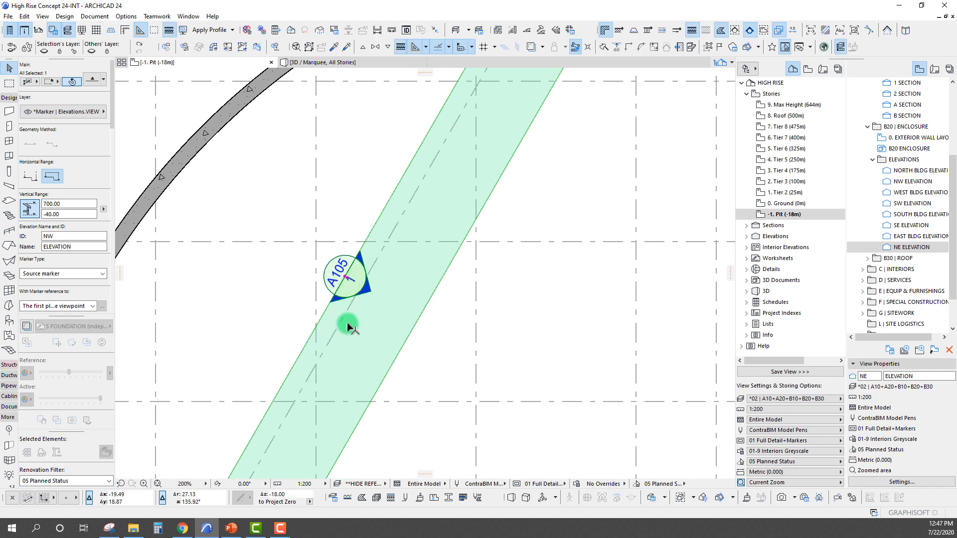
# - Move the SW elevation marker diagonally inward onto the southwest inclined grid line
pyautogui.scroll(-5, 348, 324)
pyautogui.click(342, 367)
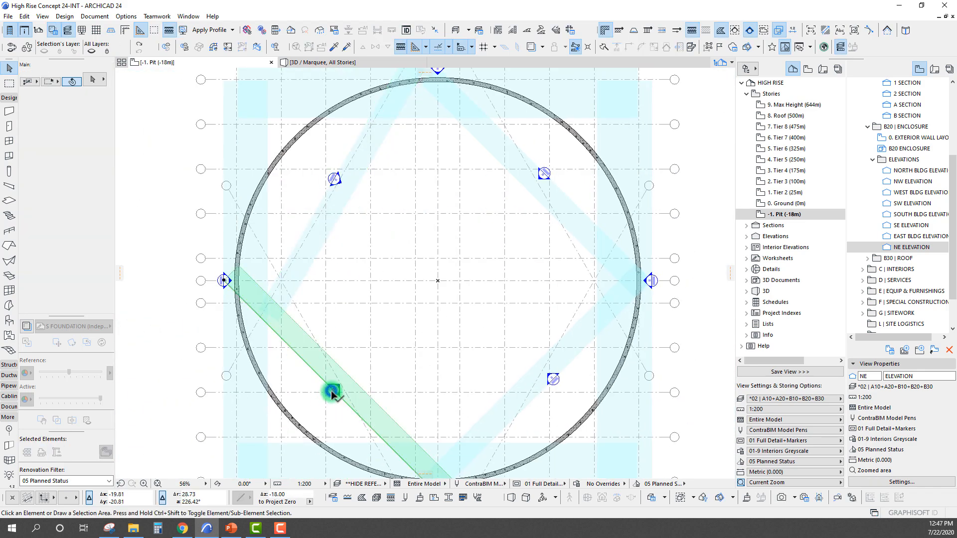
pyautogui.click(332, 392)
pyautogui.scroll(5, 331, 392)
pyautogui.hotkey('ctrl', 'd')
pyautogui.click(358, 403)
pyautogui.click(409, 348)
# - Rotate the SW elevation marker parallel to its inclined grid line and shift it perpendicularly outward to the southwest
pyautogui.hotkey('ctrl', 'e')
pyautogui.click(408, 348)
pyautogui.click(327, 264)
pyautogui.click(351, 249)
pyautogui.hotkey('ctrl', 'd')
pyautogui.click(409, 348)
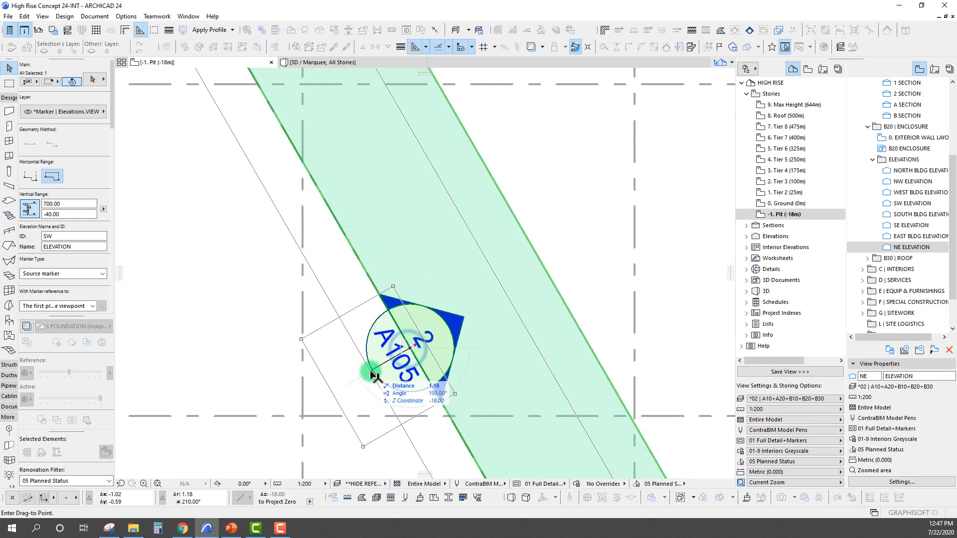
pyautogui.press('Return')
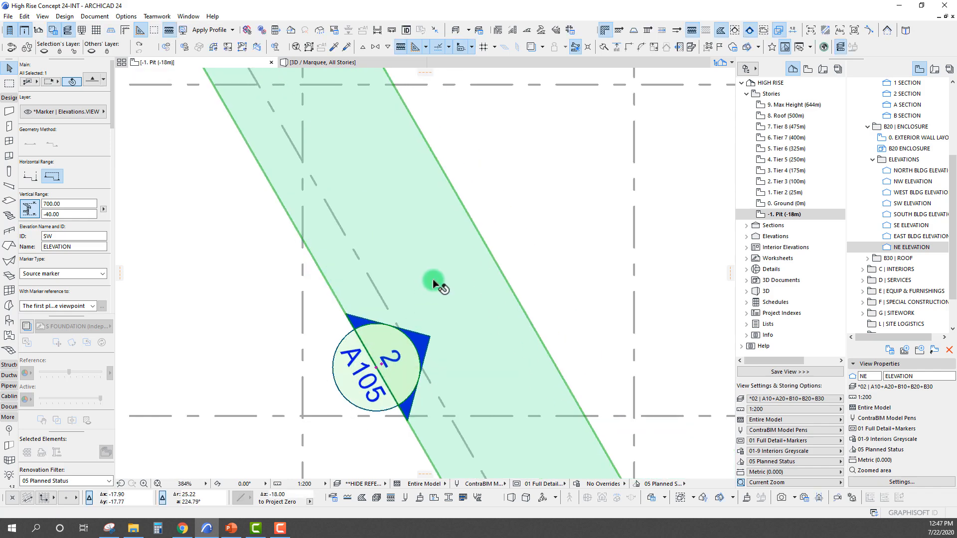
# - Move the SE elevation marker diagonally inward onto the southeast inclined grid line
pyautogui.scroll(-10, 444, 275)
pyautogui.moveTo(478, 256); pyautogui.dragTo(405, 259, button='middle')
pyautogui.scroll(5, 506, 278)
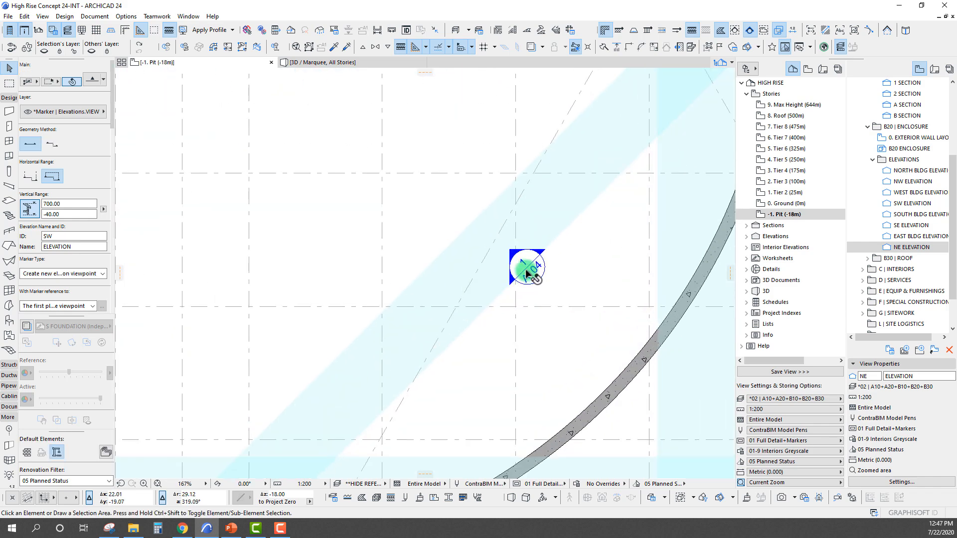
pyautogui.click(521, 277)
pyautogui.hotkey('ctrl', 'd')
pyautogui.click(525, 267)
pyautogui.scroll(3, 504, 229)
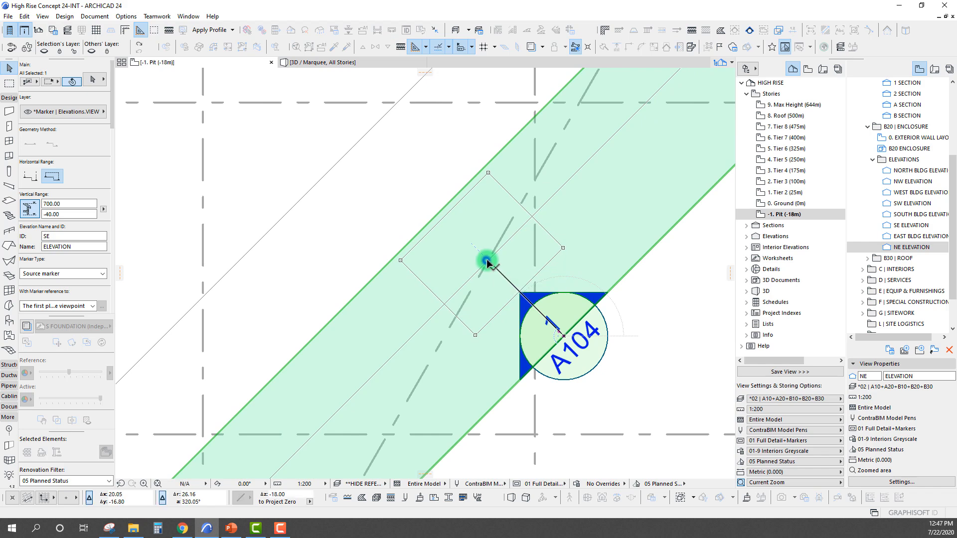
pyautogui.click(488, 260)
# - Rotate the SE elevation marker parallel to its inclined grid line and shift it 1 m perpendicularly outward to the southeast
pyautogui.hotkey('ctrl', 'e')
pyautogui.click(410, 335)
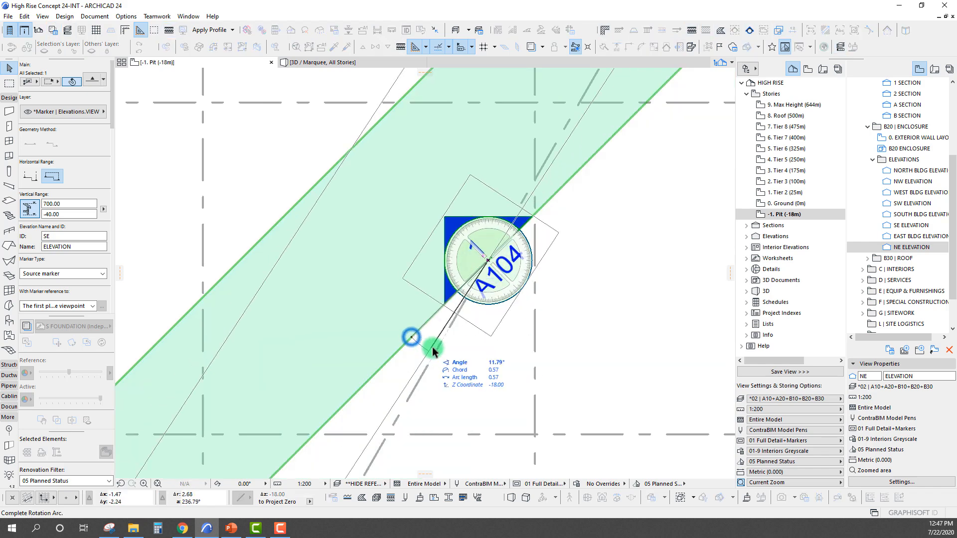
pyautogui.click(438, 347)
pyautogui.hotkey('ctrl', 'd')
pyautogui.click(487, 259)
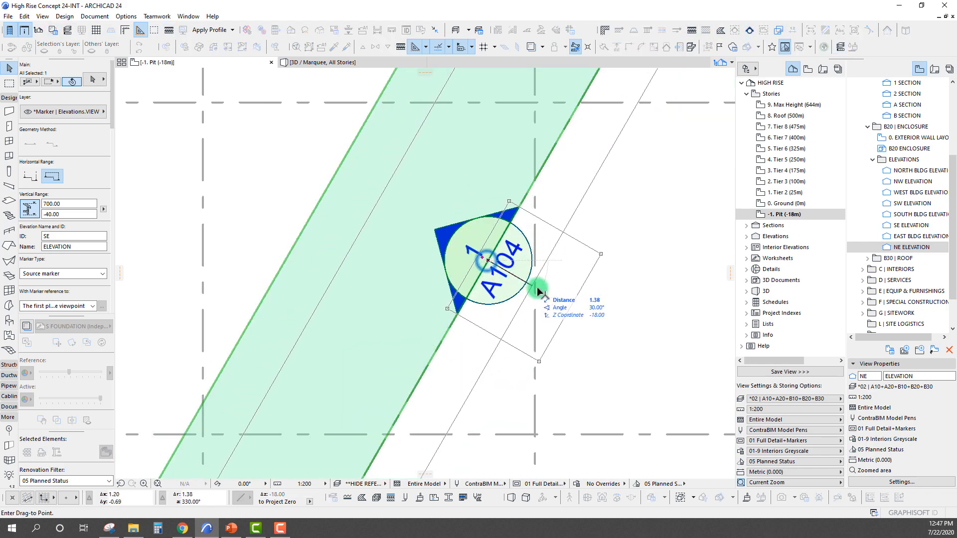
pyautogui.write('1')
pyautogui.press('Return')
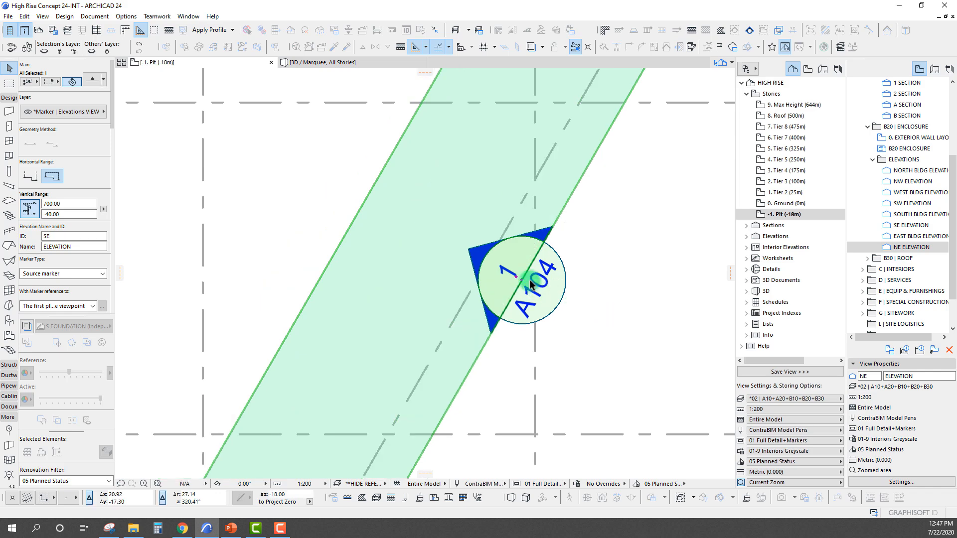
# - Move the NE elevation marker diagonally inward onto the northeast inclined grid line
pyautogui.scroll(-6, 498, 294)
pyautogui.scroll(5, 491, 254)
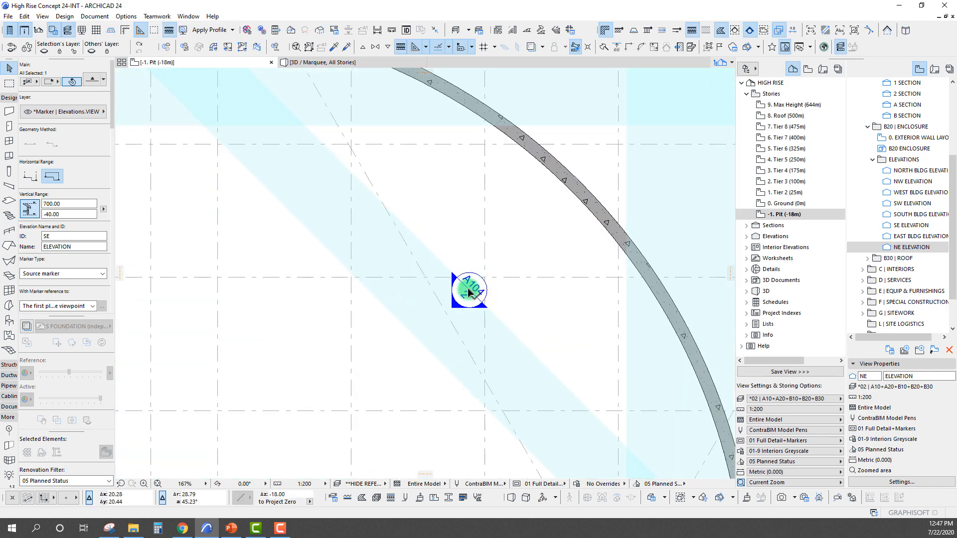
pyautogui.click(467, 291)
pyautogui.hotkey('ctrl', 'd')
pyautogui.click(469, 290)
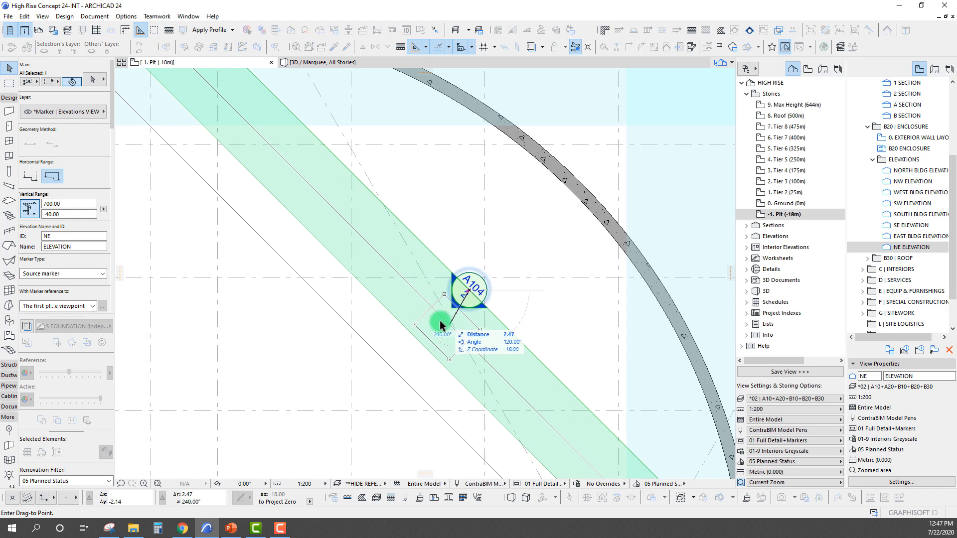
pyautogui.click(444, 314)
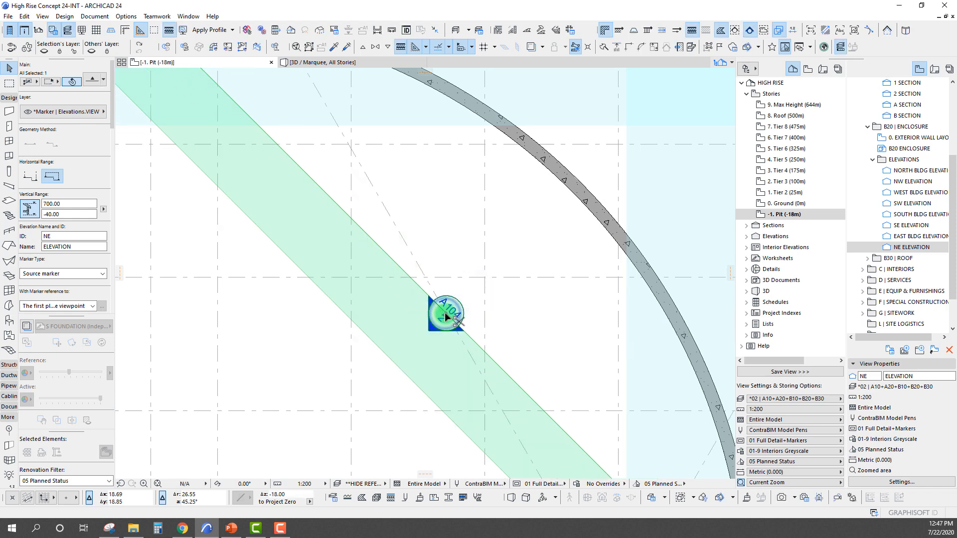
# - Rotate the NE elevation marker parallel to its inclined grid line and shift it perpendicularly outward to the northeast
pyautogui.hotkey('ctrl', 'e')
pyautogui.click(444, 314)
pyautogui.click(399, 267)
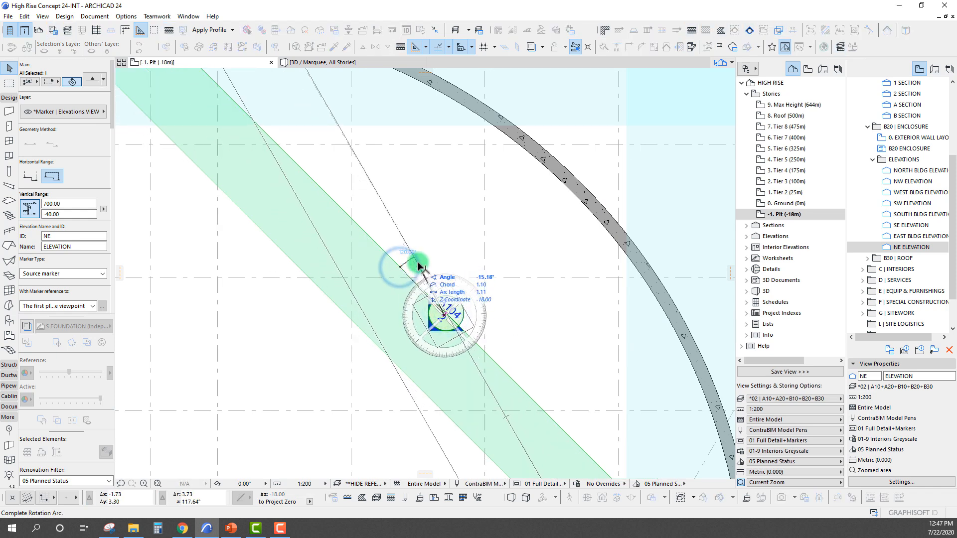
pyautogui.click(420, 271)
pyautogui.hotkey('ctrl', 'd')
pyautogui.click(448, 313)
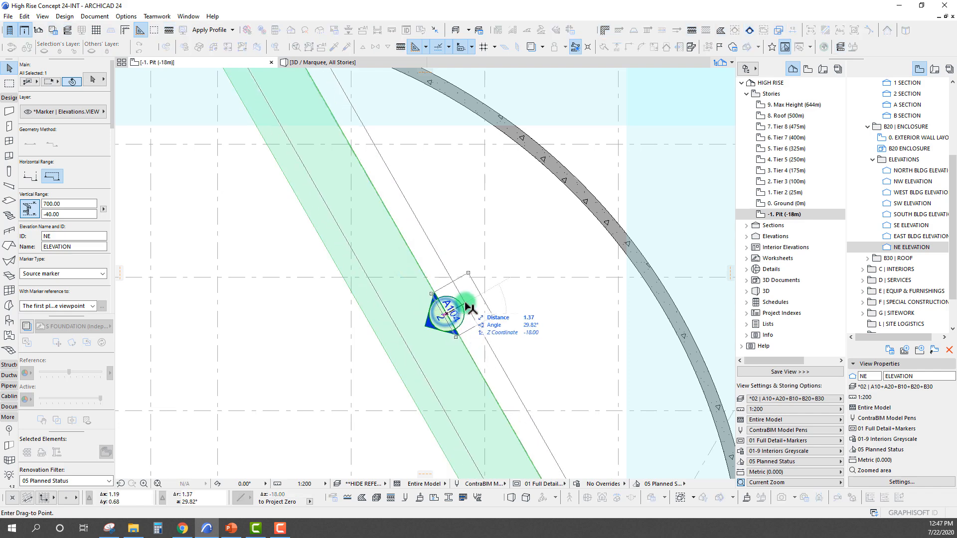
pyautogui.press('Return')
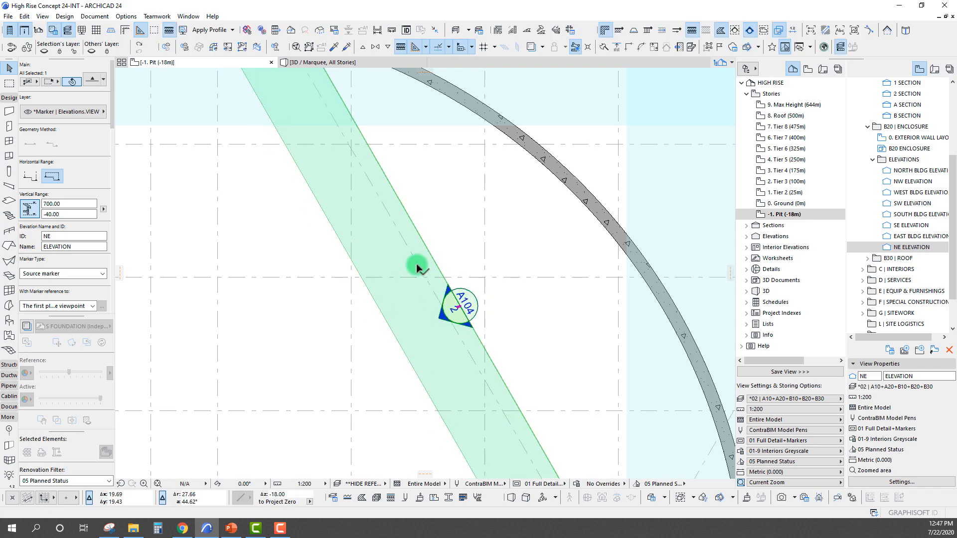
pyautogui.scroll(-6, 399, 267)
pyautogui.moveTo(350, 285); pyautogui.dragTo(393, 246, button='middle')
pyautogui.scroll(2, 394, 246)
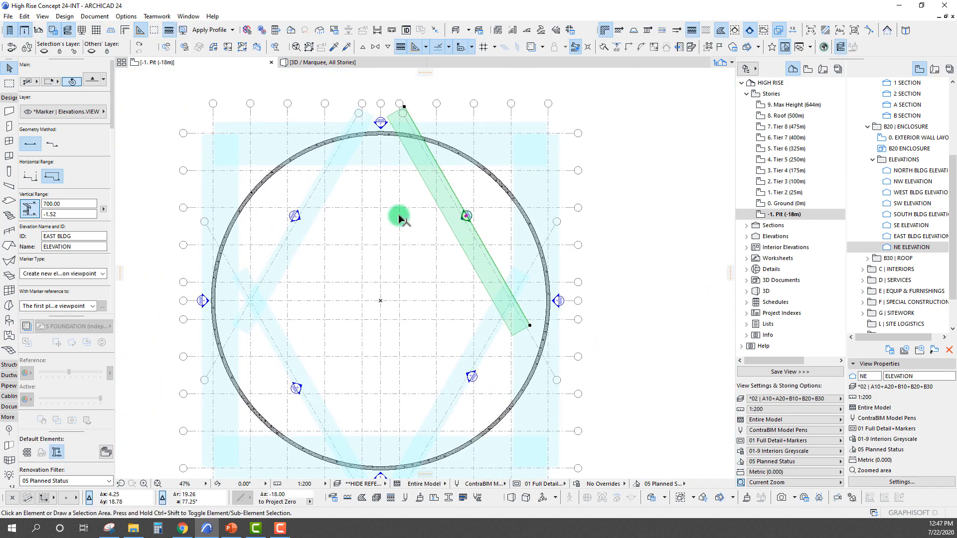
pyautogui.click(402, 216)
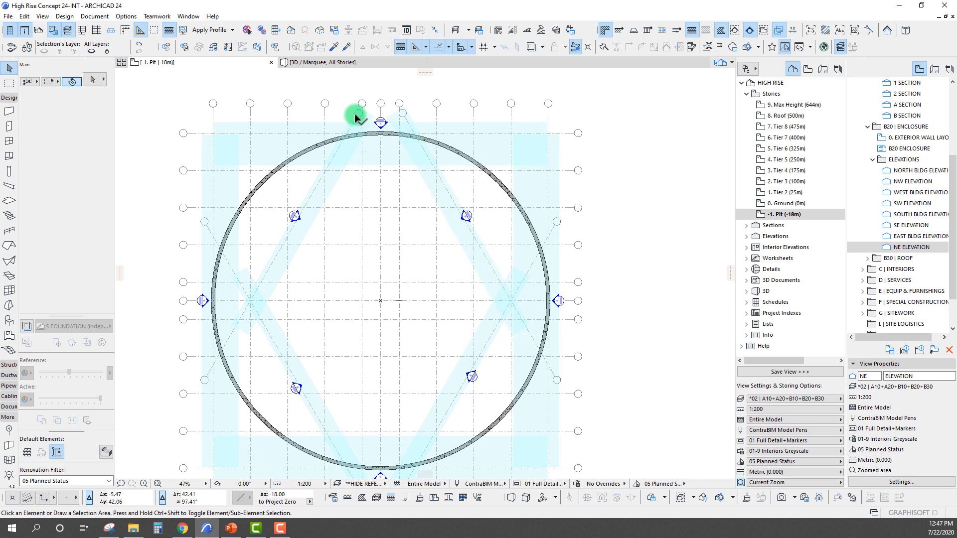
# - Using the inclined grid line's settings, draw a grid line at 150° from the western intersection of the inclined grid lines outward toward the wall
pyautogui.scroll(-3, 399, 203)
pyautogui.moveTo(393, 238)
pyautogui.mouseDown(button='middle')
pyautogui.moveTo(398, 203)
pyautogui.moveTo(396, 234)
pyautogui.mouseUp(button='middle')
pyautogui.scroll(3, 399, 217)
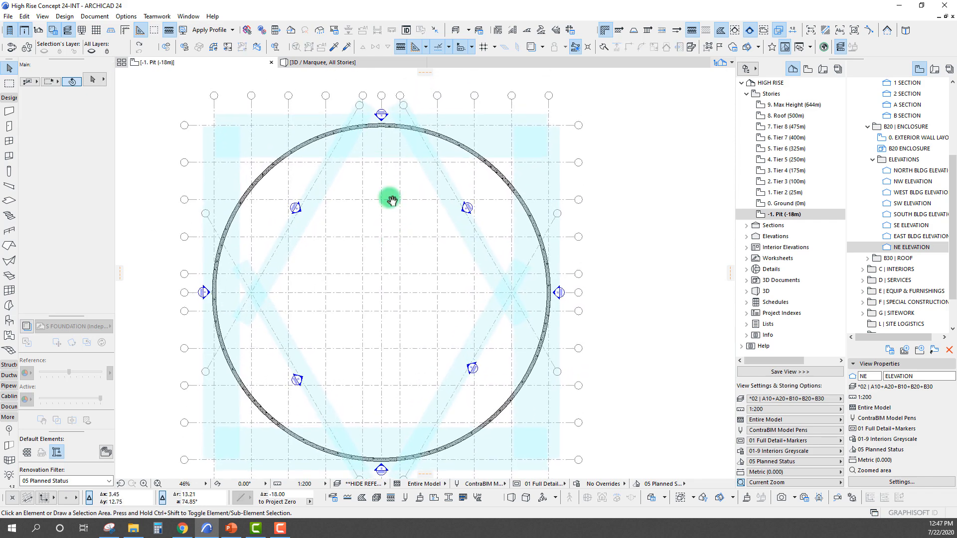
pyautogui.keyDown('alt'); pyautogui.click(359, 106); pyautogui.keyUp('alt')
pyautogui.scroll(5, 247, 304)
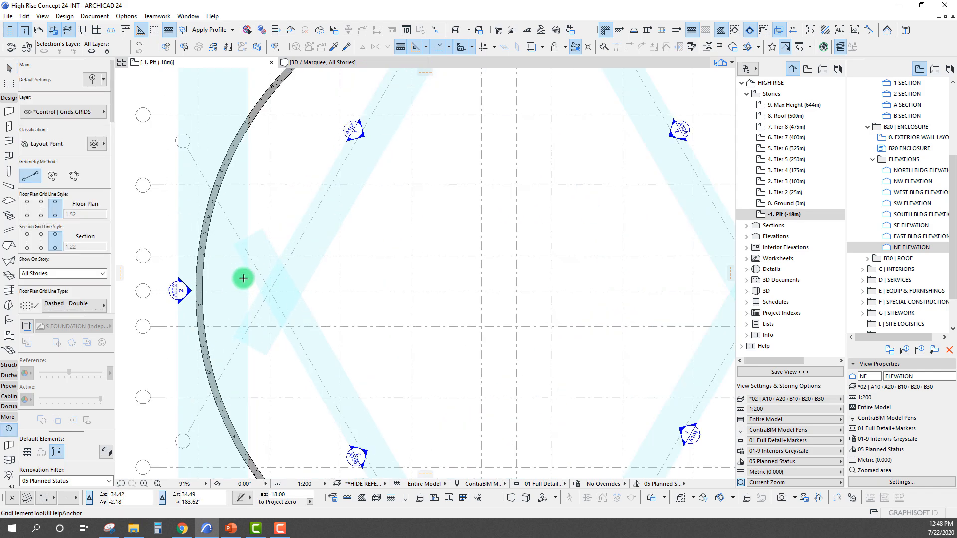
pyautogui.click(286, 292)
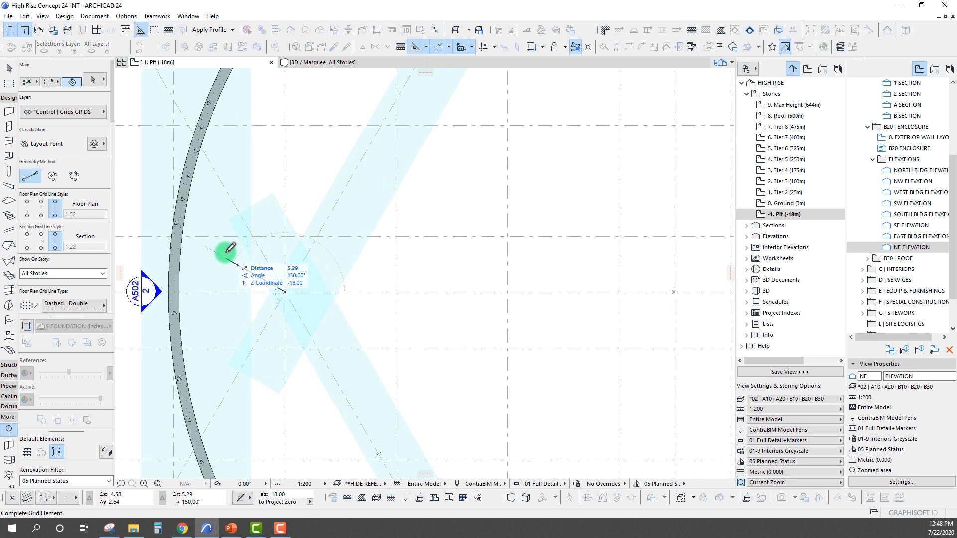
pyautogui.click(207, 246)
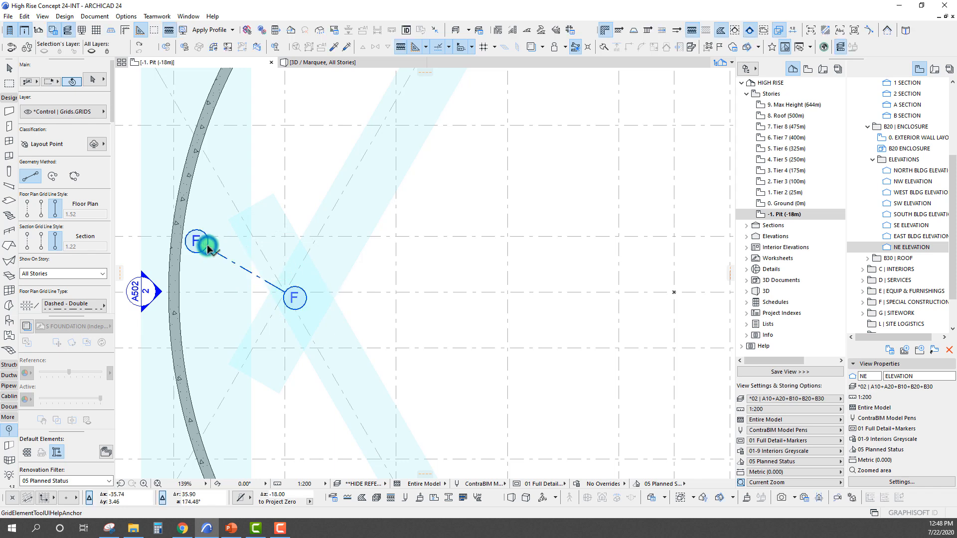
# - Give the new 150° grid line a blank custom name so its markers carry no letter
pyautogui.scroll(-5, 75, 234)
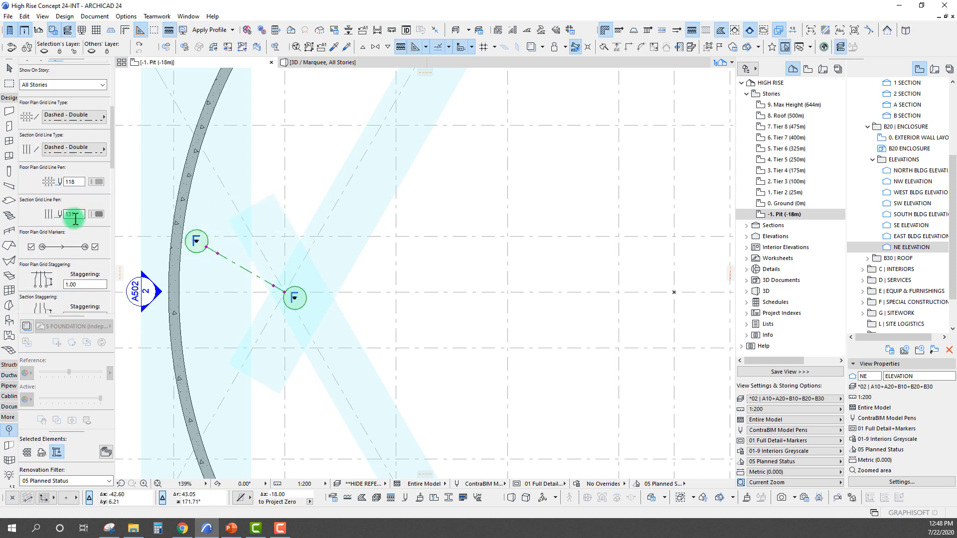
pyautogui.scroll(-10, 70, 170)
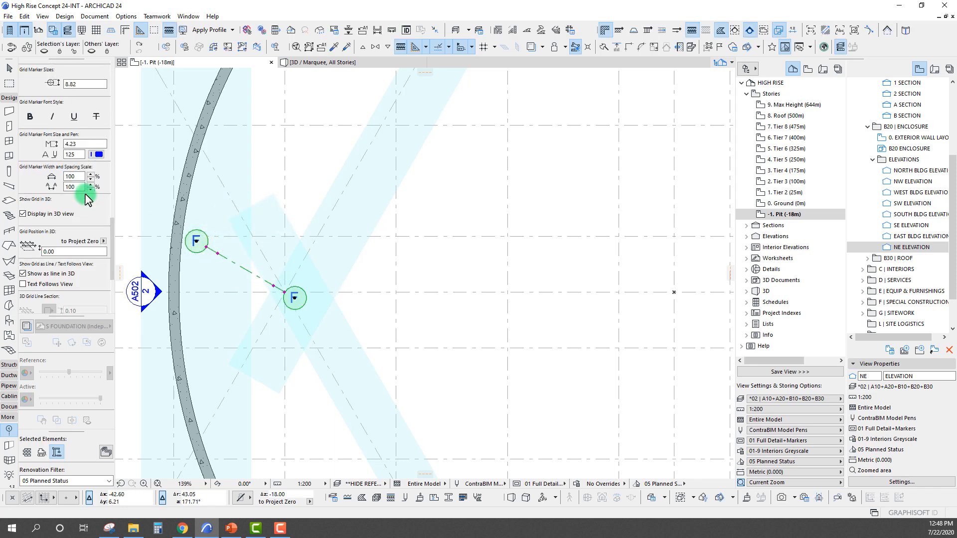
pyautogui.scroll(5, 75, 215)
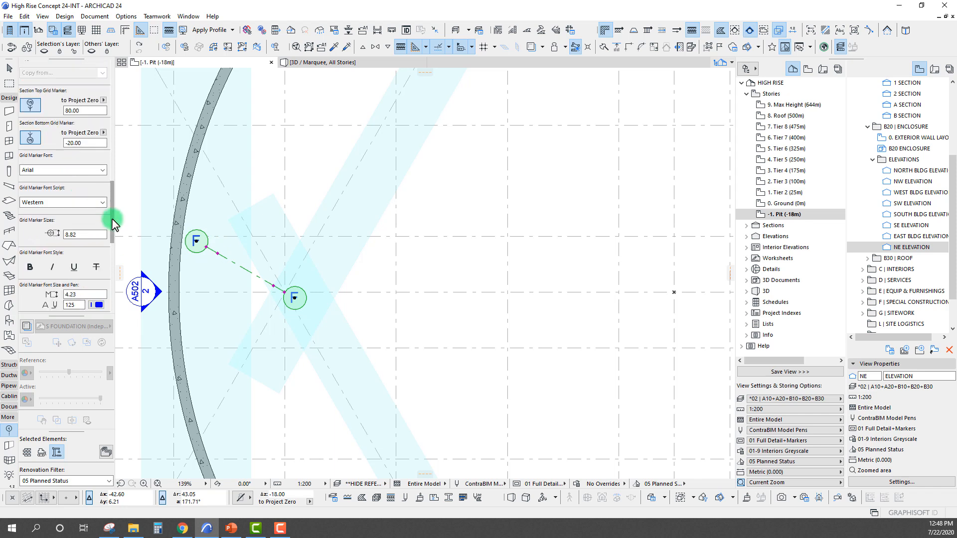
pyautogui.moveTo(113, 224); pyautogui.dragTo(103, 296)
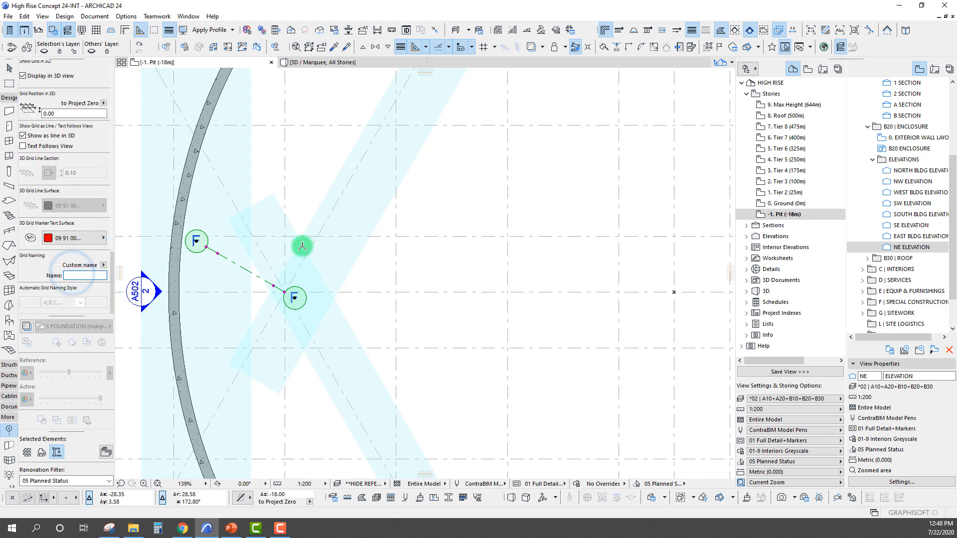
pyautogui.scroll(5, 269, 287)
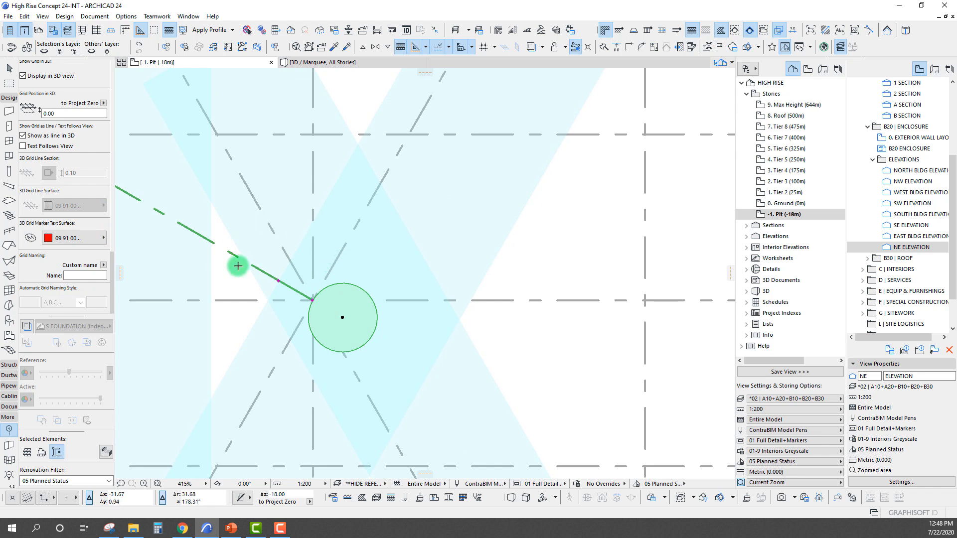
pyautogui.moveTo(298, 299); pyautogui.dragTo(341, 299, button='middle')
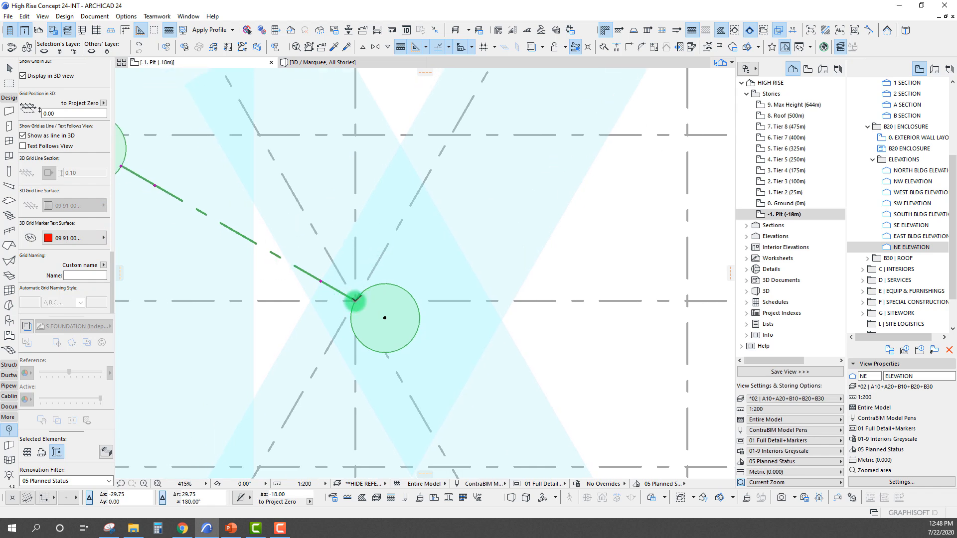
pyautogui.press('Escape')
# - Add an angle dimension between the short 150° grid line and the inclined grid line running northeast from their shared intersection
pyautogui.scroll(-3, 11, 471)
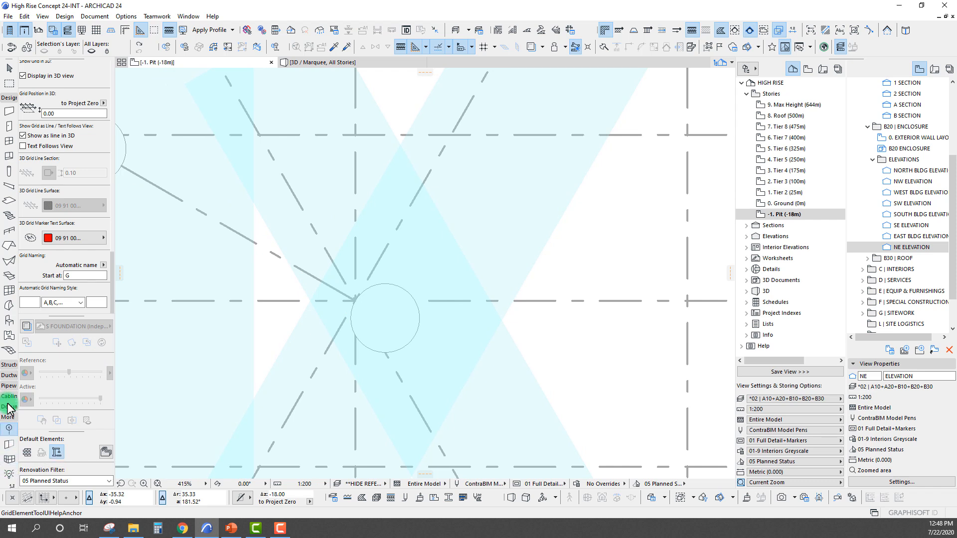
pyautogui.scroll(-3, 9, 444)
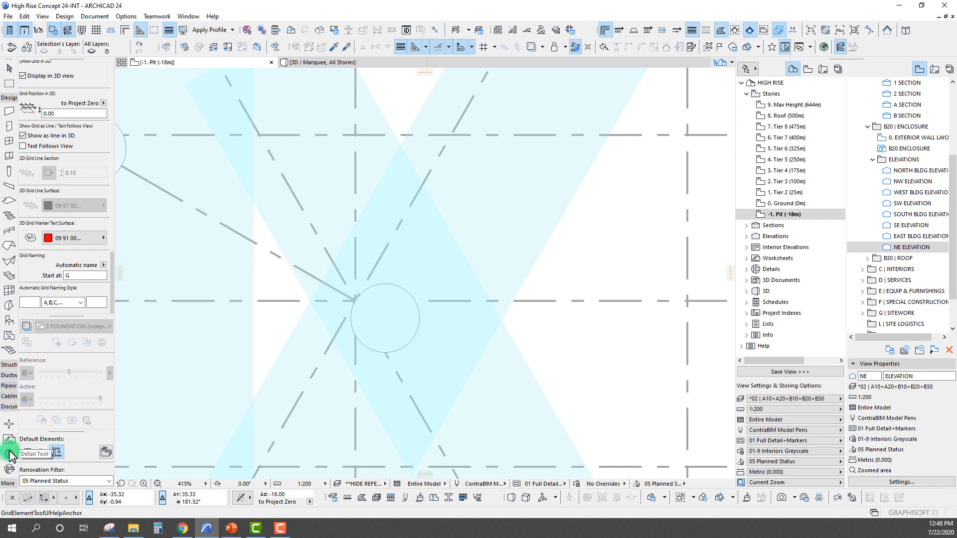
pyautogui.click(10, 98)
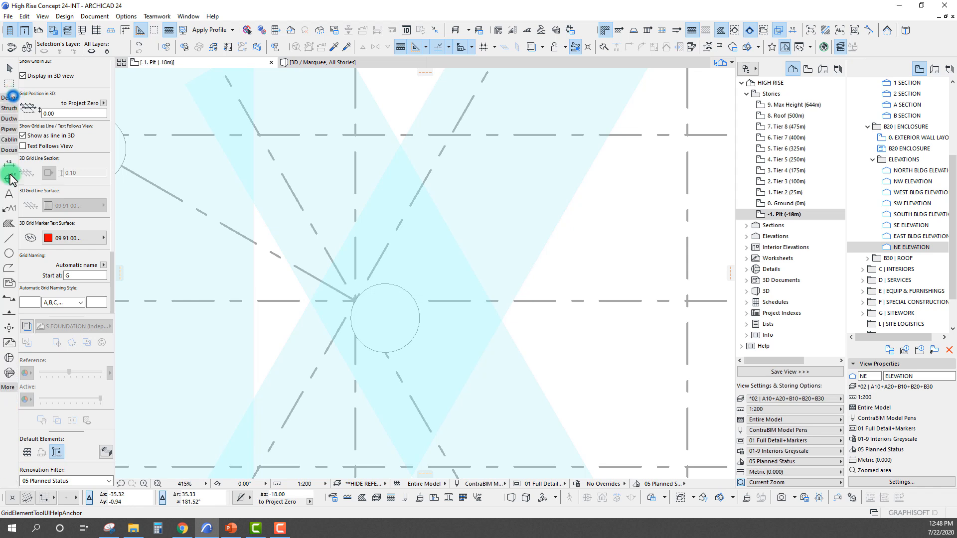
pyautogui.click(9, 420)
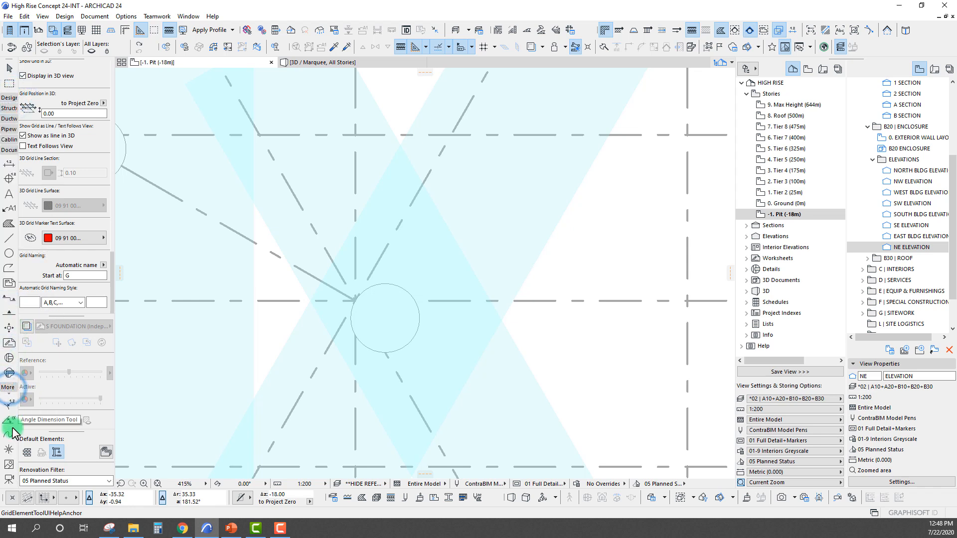
pyautogui.click(274, 253)
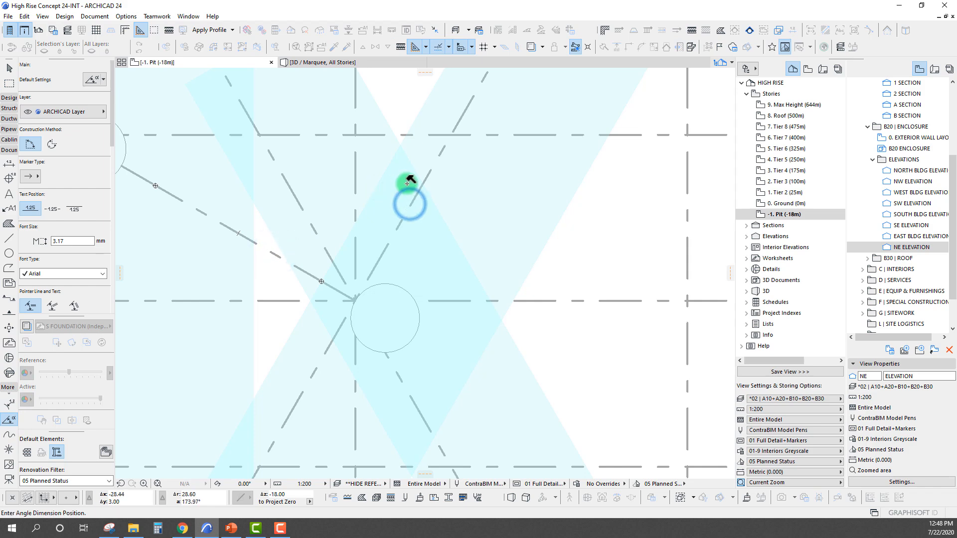
pyautogui.click(322, 158)
# - Show only the wall-side floor plan marker on the 150° grid line, hiding its marker at the inclined lines' intersection
pyautogui.scroll(-3, 336, 254)
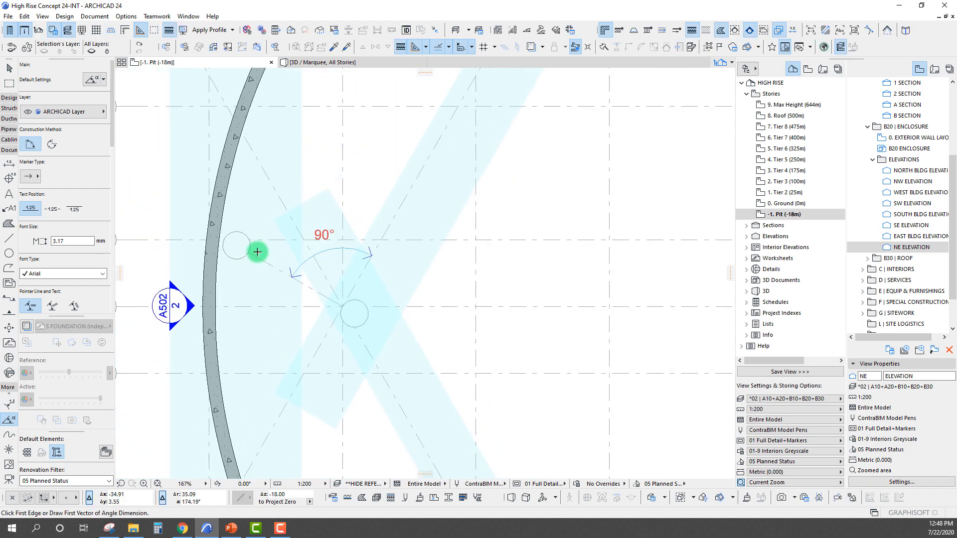
pyautogui.click(250, 257)
pyautogui.moveTo(319, 274); pyautogui.dragTo(354, 288, button='middle')
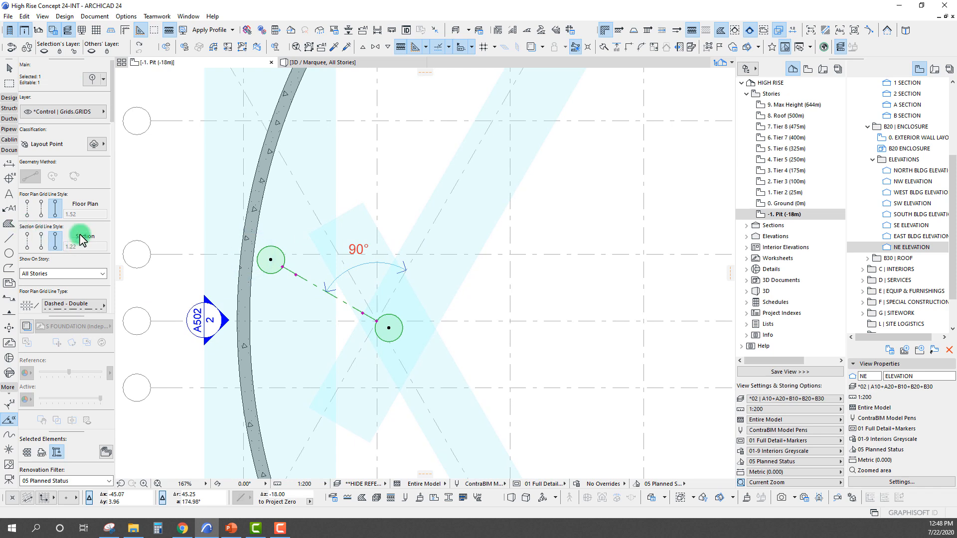
pyautogui.scroll(-3, 80, 245)
pyautogui.scroll(-6, 80, 219)
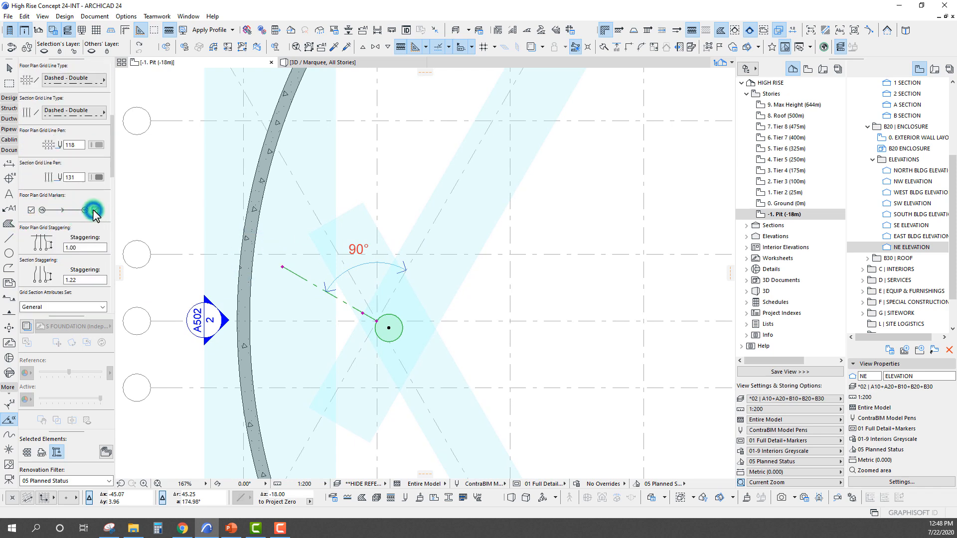
pyautogui.click(94, 210)
pyautogui.click(31, 211)
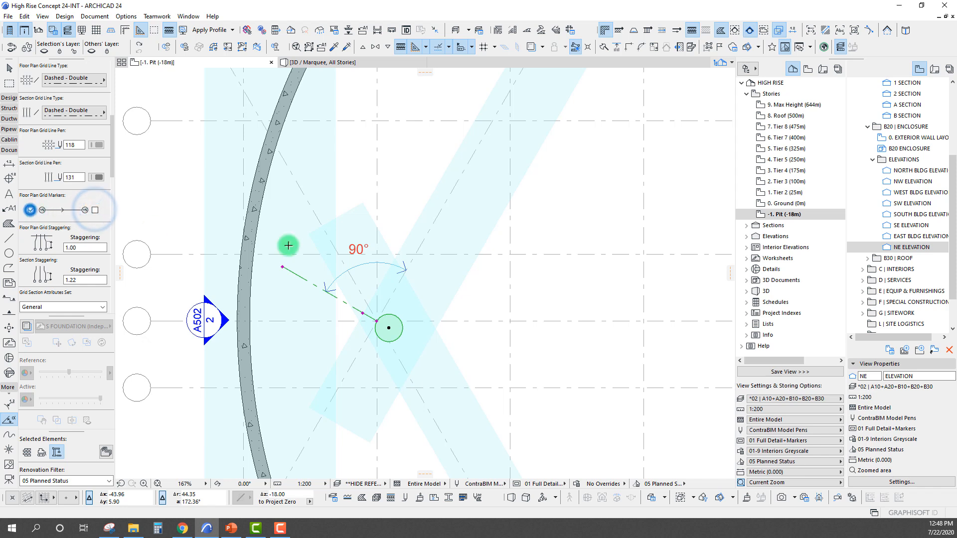
pyautogui.moveTo(378, 249); pyautogui.dragTo(415, 247, button='middle')
pyautogui.click(31, 211)
pyautogui.click(95, 210)
pyautogui.moveTo(414, 305); pyautogui.dragTo(413, 309, button='middle')
pyautogui.scroll(-4, 419, 301)
pyautogui.scroll(4, 416, 295)
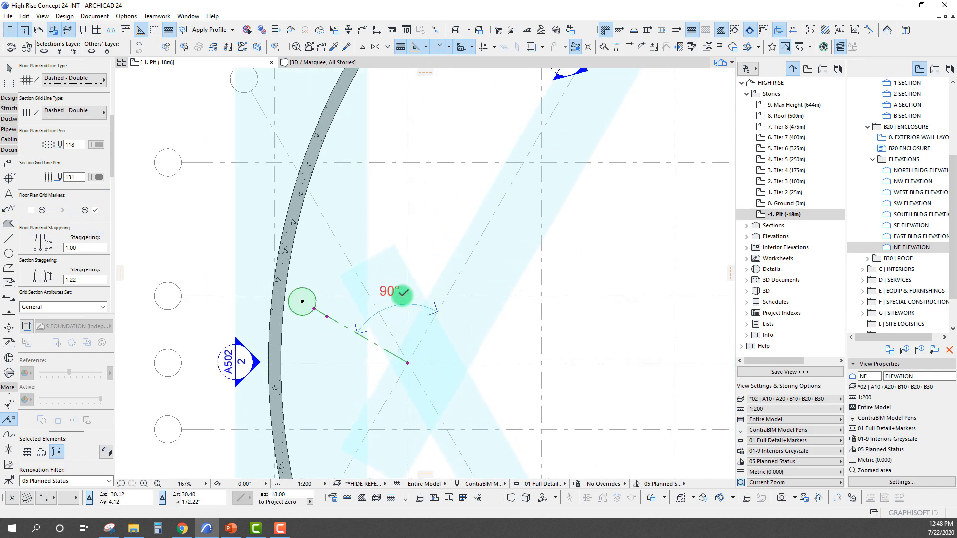
# - Multiply the 150° grid line by drag with the Spread method, running northeast from the intersection along the inclined grid line
pyautogui.hotkey('ctrl', 'u')
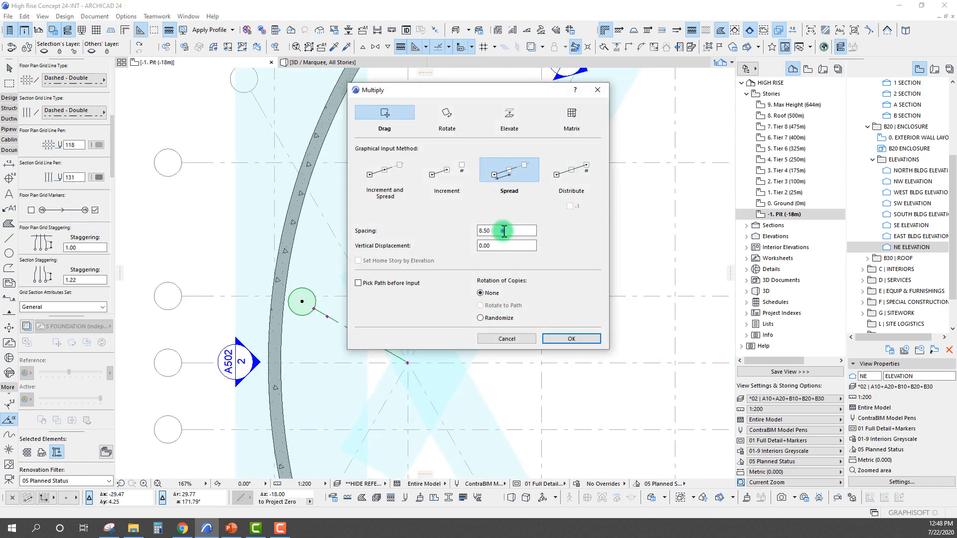
pyautogui.click(569, 342)
pyautogui.click(407, 363)
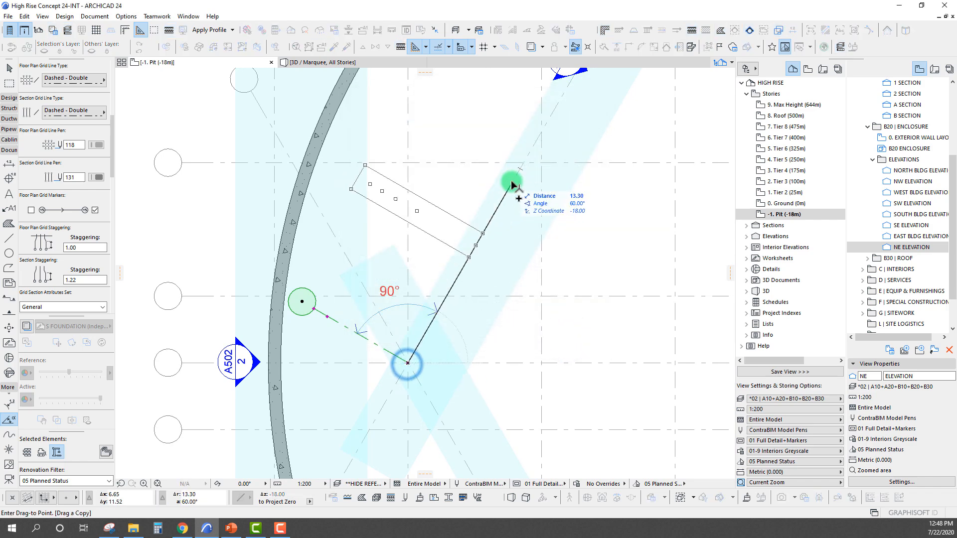
pyautogui.scroll(-4, 512, 185)
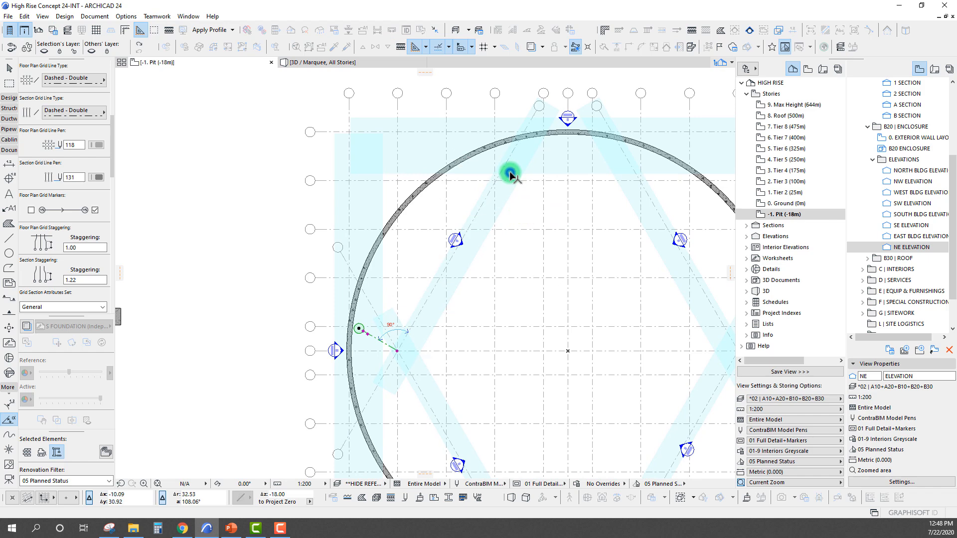
pyautogui.click(510, 174)
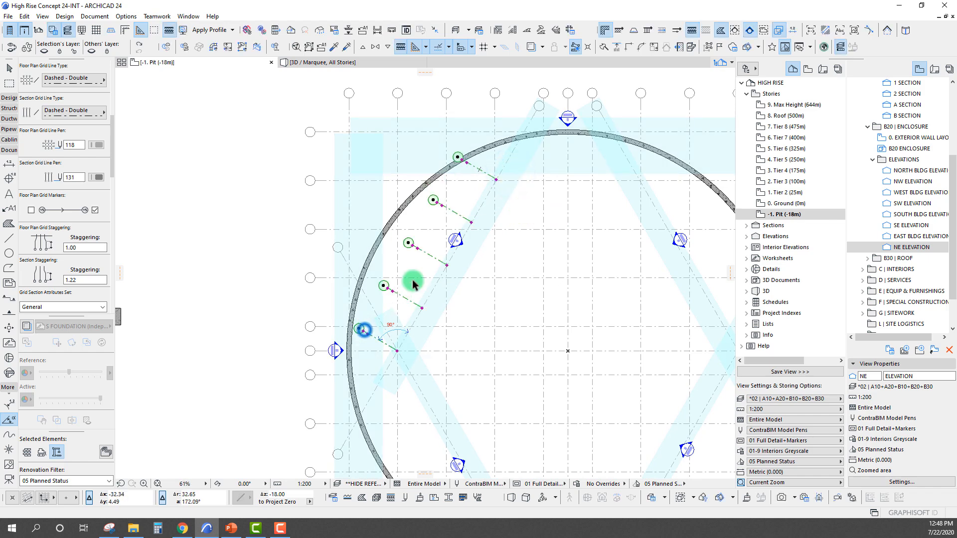
# - Move the five short grid lines southeast along their own 330° direction so their inner ends pass beyond the inclined grid line
pyautogui.scroll(7, 493, 177)
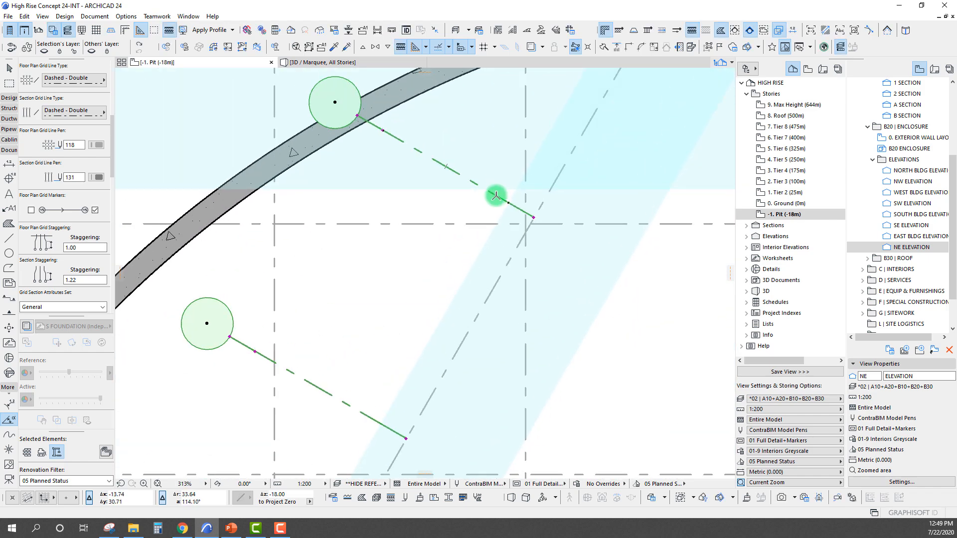
pyautogui.hotkey('ctrl', 'd')
pyautogui.click(493, 193)
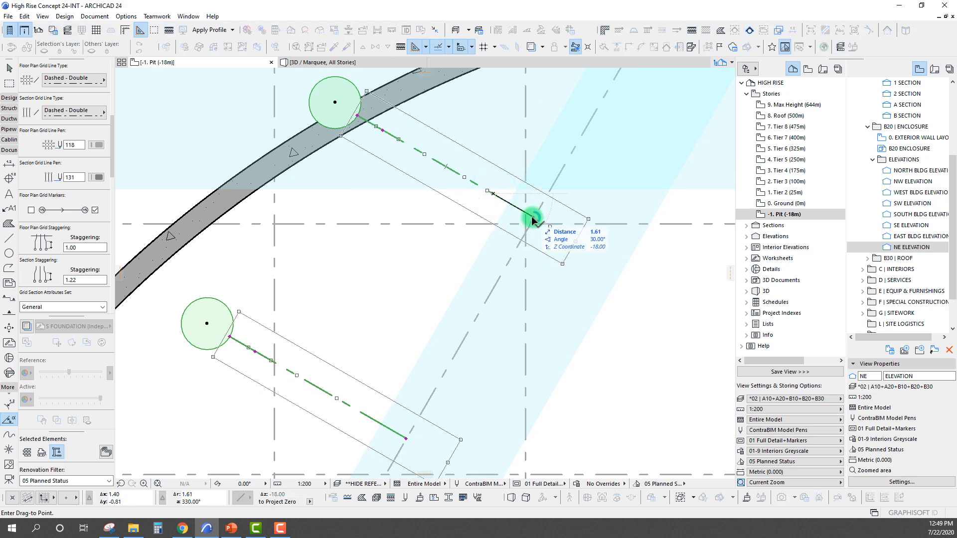
pyautogui.press('Return')
pyautogui.scroll(-9, 523, 240)
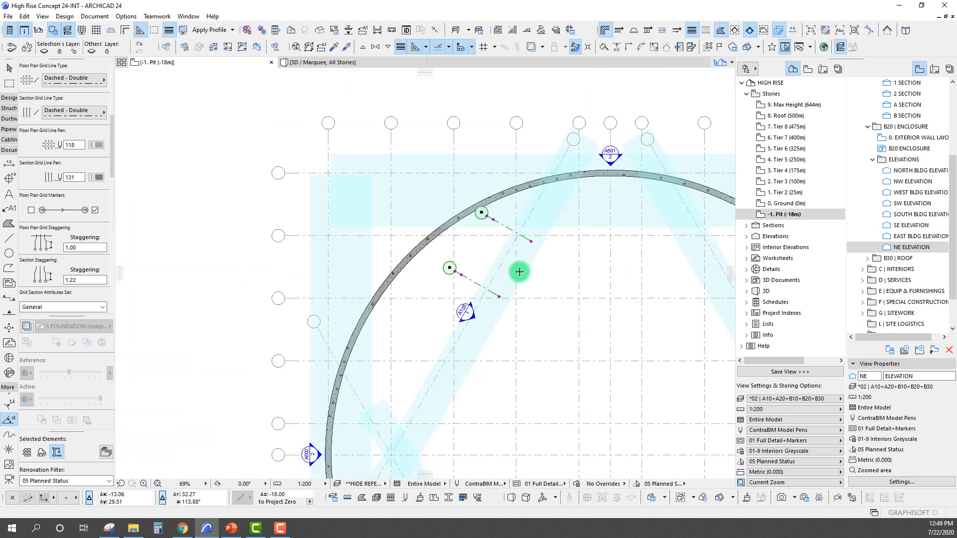
# - Mirror a copy of the five short northwest grid lines about the vertical centre grid line
pyautogui.scroll(2, 430, 220)
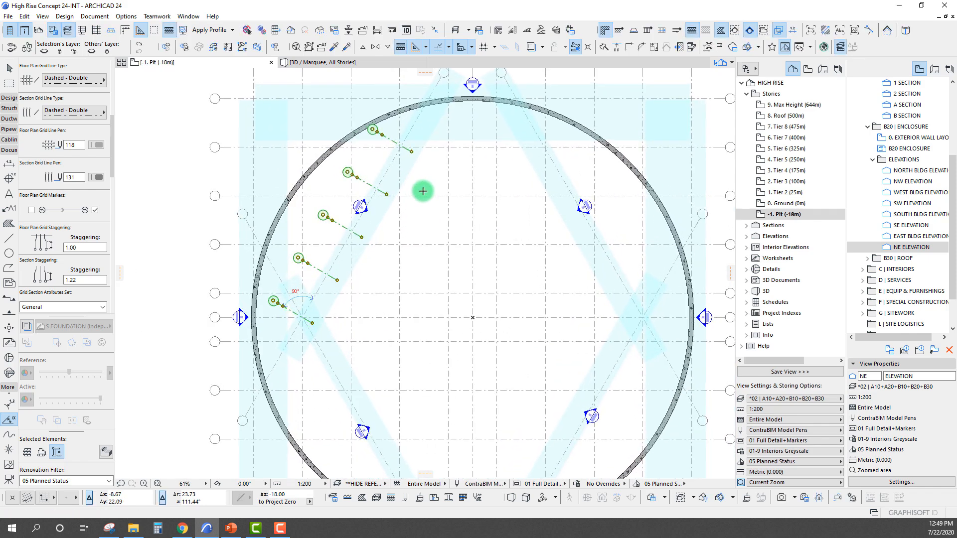
pyautogui.hotkey('ctrl', 'alt', 'm')
pyautogui.click(473, 174)
pyautogui.click(475, 247)
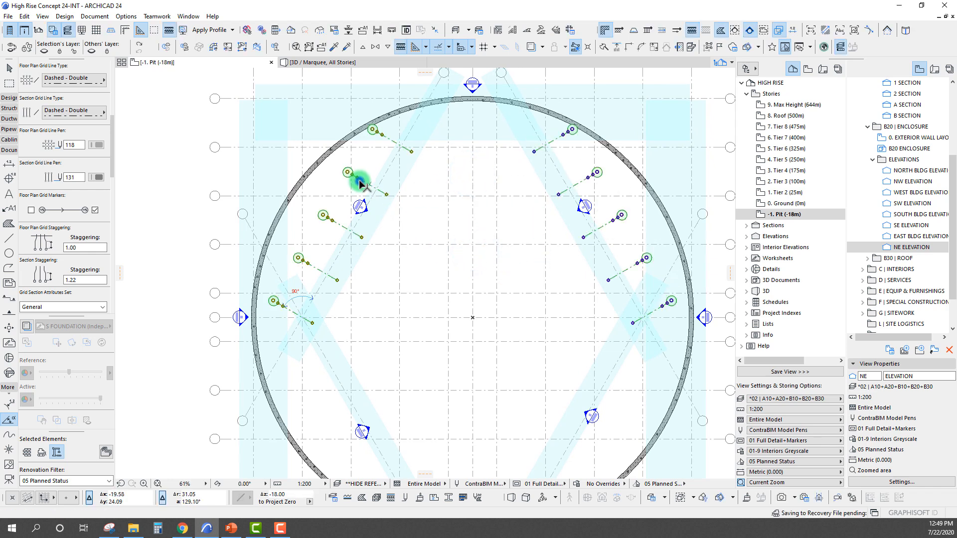
# - Mirror a copy of the short grid lines on both sides about the horizontal centre grid line, and clear the selection
pyautogui.hotkey('ctrl', 'alt', 'm')
pyautogui.click(412, 318)
pyautogui.click(472, 317)
pyautogui.scroll(-3, 461, 327)
pyautogui.moveTo(471, 315); pyautogui.dragTo(398, 282, button='middle')
pyautogui.scroll(2, 420, 223)
pyautogui.press('Escape')
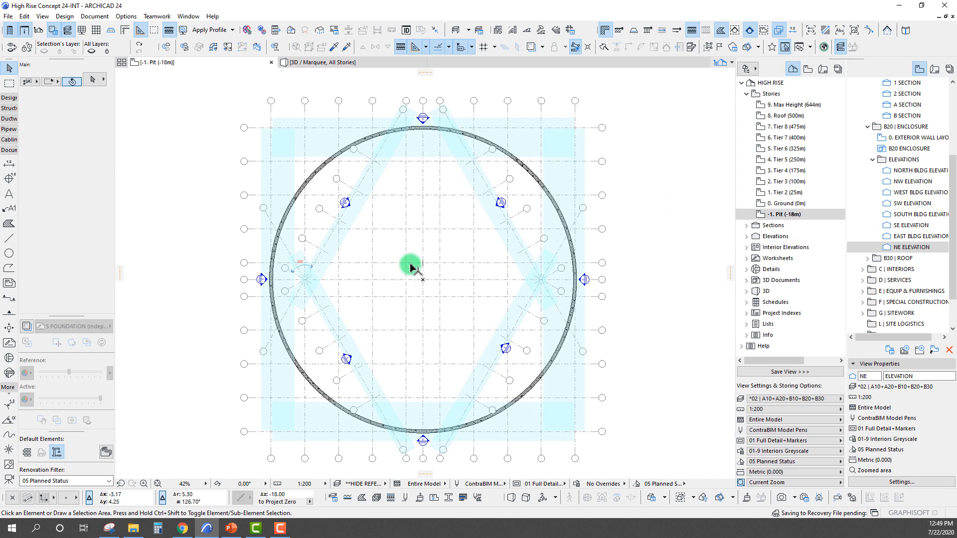
# - Check the structural grid slide in PowerPoint, and copy both western inclined grid lines horizontally east to the grid line 4.25 m west of centre
pyautogui.scroll(6, 315, 265)
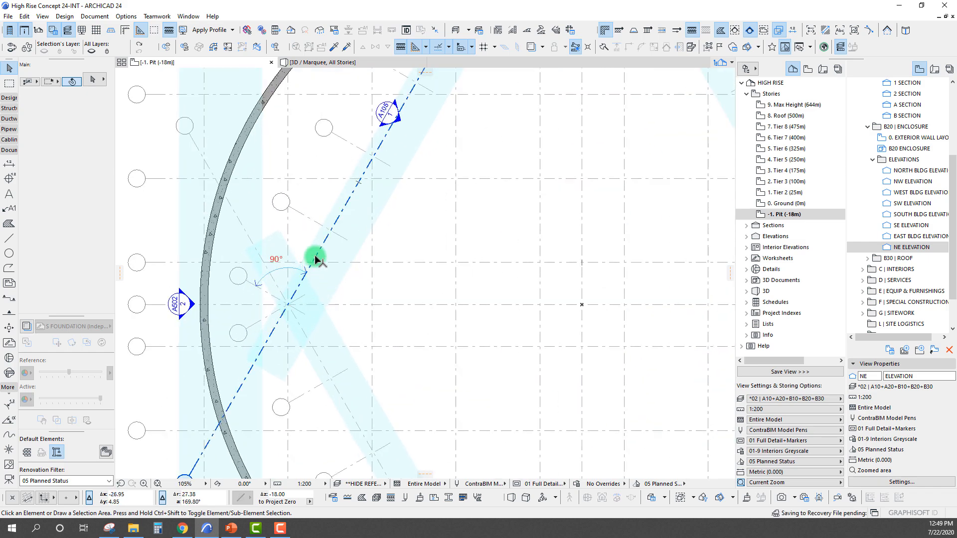
pyautogui.click(304, 322)
pyautogui.keyDown('shift'); pyautogui.click(282, 280); pyautogui.keyUp('shift')
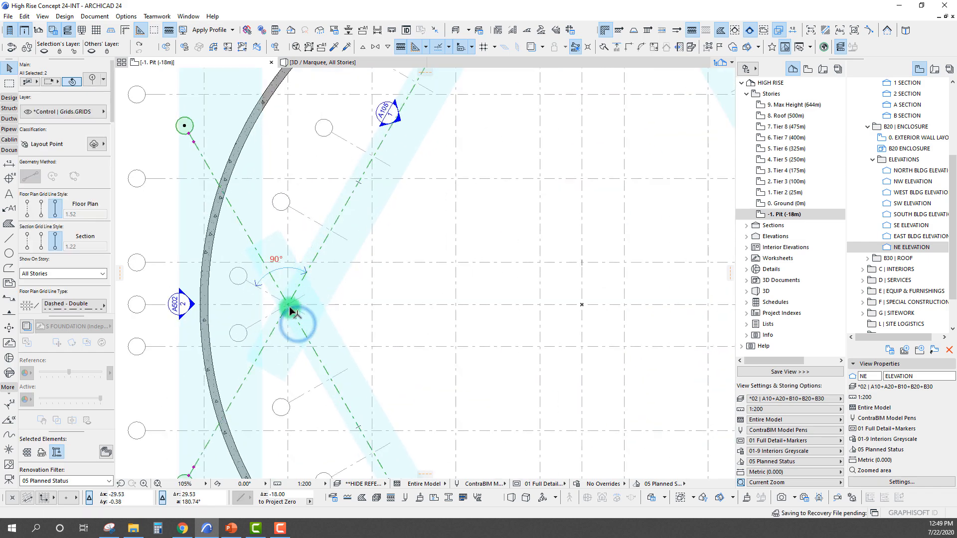
pyautogui.hotkey('ctrl', 'shift', 'd')
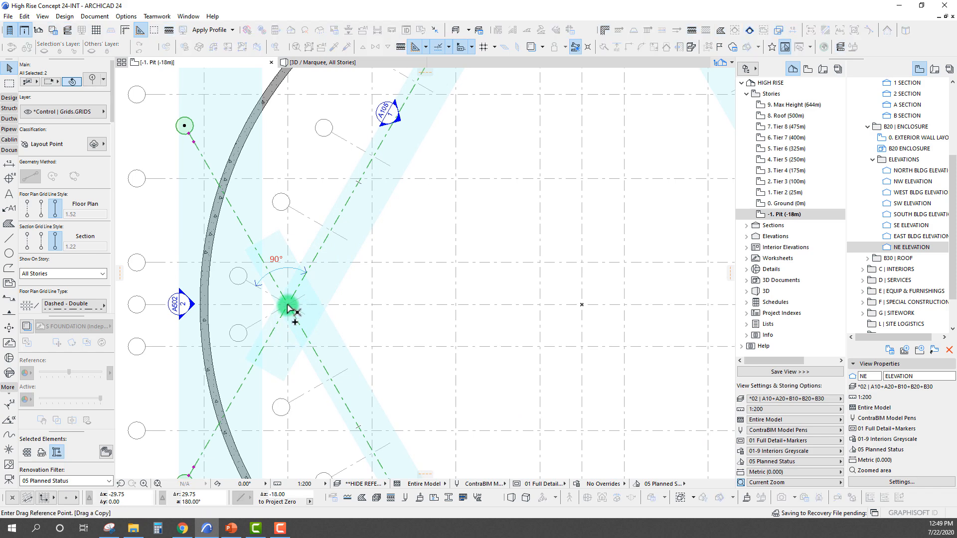
pyautogui.scroll(-4, 331, 275)
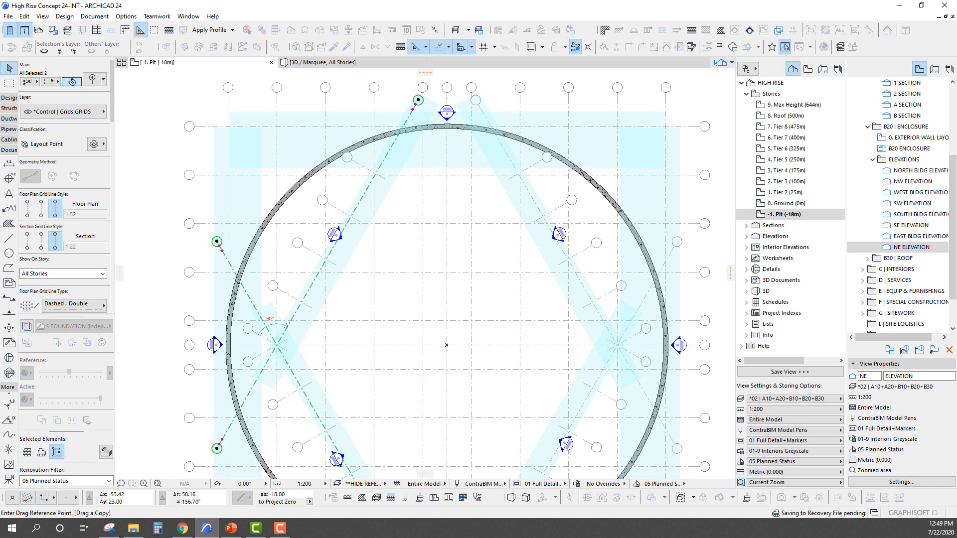
pyautogui.hotkey('alt', 'Tab')
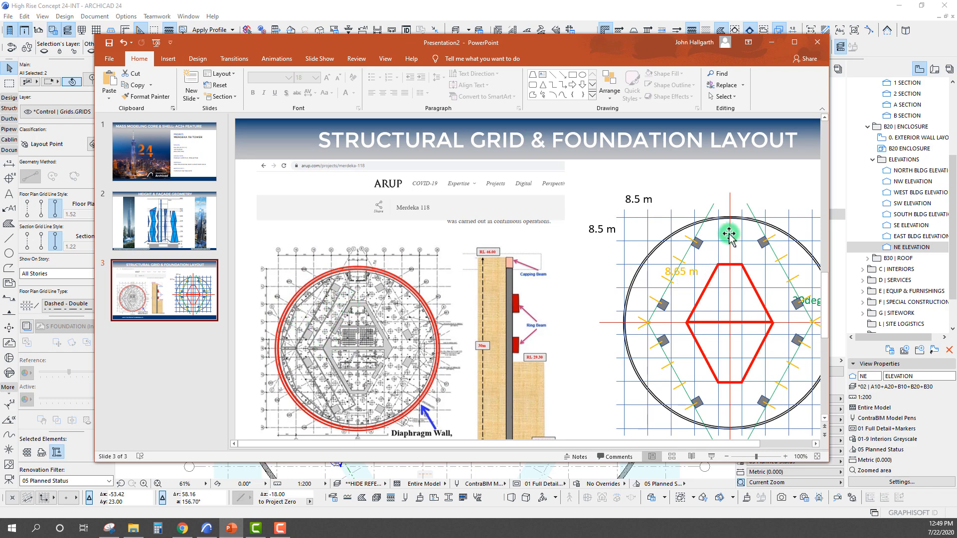
pyautogui.click(776, 46)
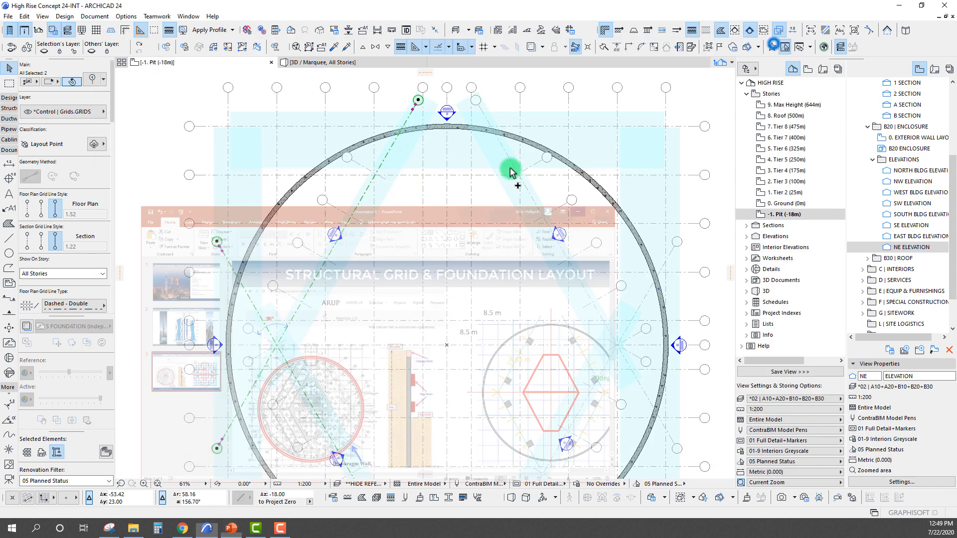
pyautogui.hotkey('ctrl', 'shift', 'd')
pyautogui.scroll(4, 348, 231)
pyautogui.click(347, 226)
pyautogui.scroll(-4, 387, 219)
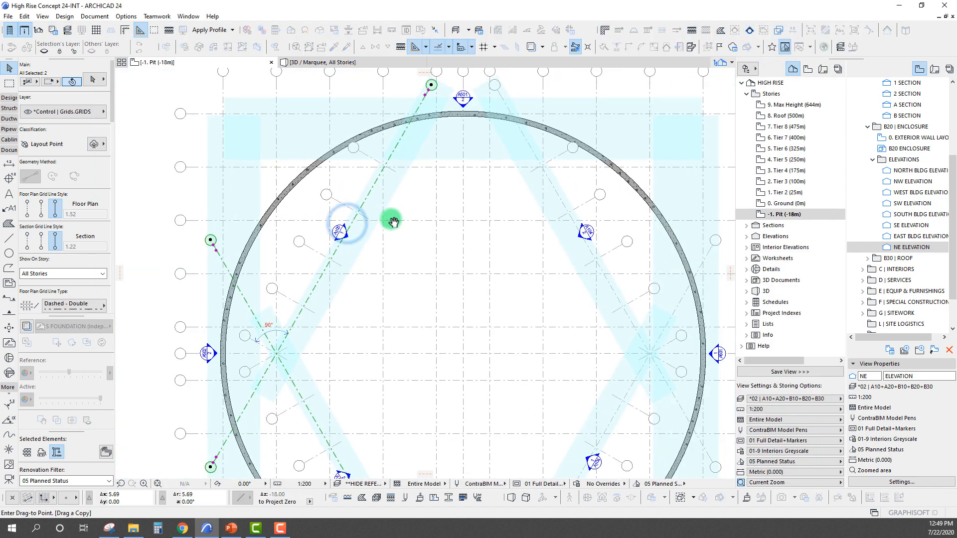
pyautogui.click(438, 220)
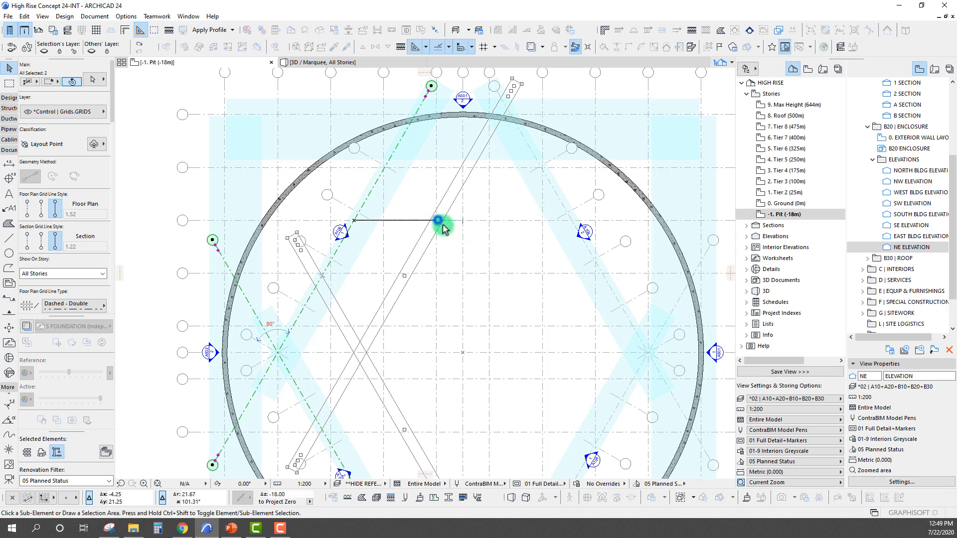
# - Shorten the western ends of both copied inclined grid lines so they stop just past their crossing point
pyautogui.moveTo(399, 326); pyautogui.dragTo(396, 192, button='middle')
pyautogui.scroll(-2, 448, 299)
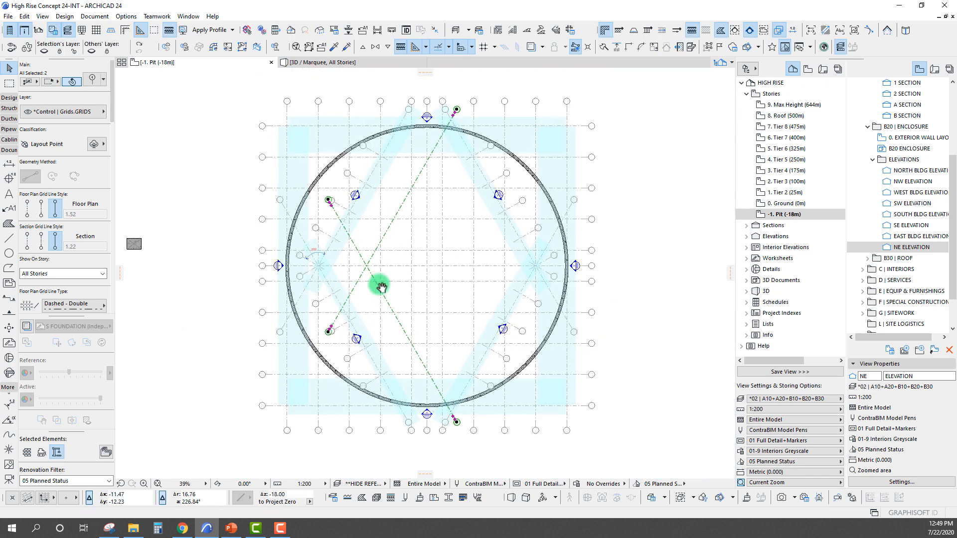
pyautogui.scroll(2, 335, 215)
pyautogui.scroll(1, 335, 215)
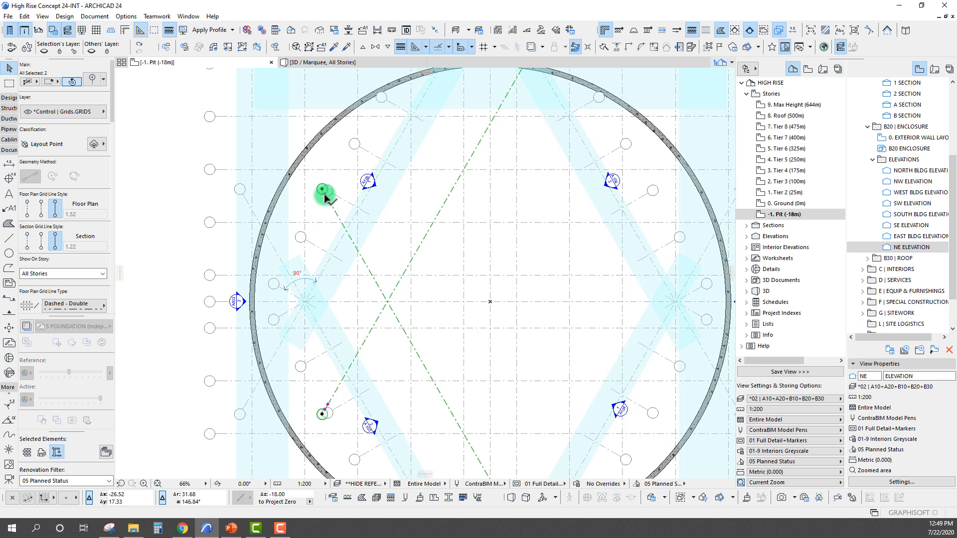
pyautogui.click(324, 195)
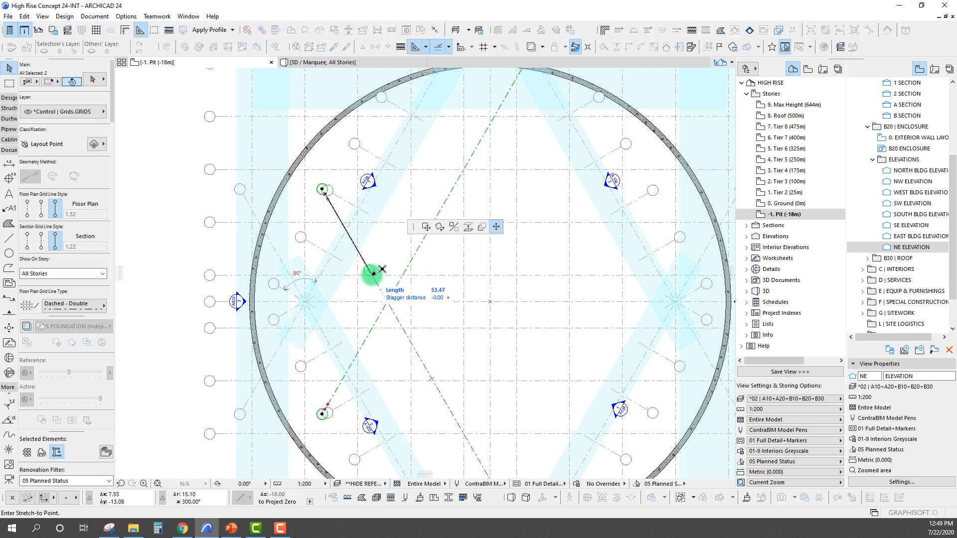
pyautogui.click(365, 263)
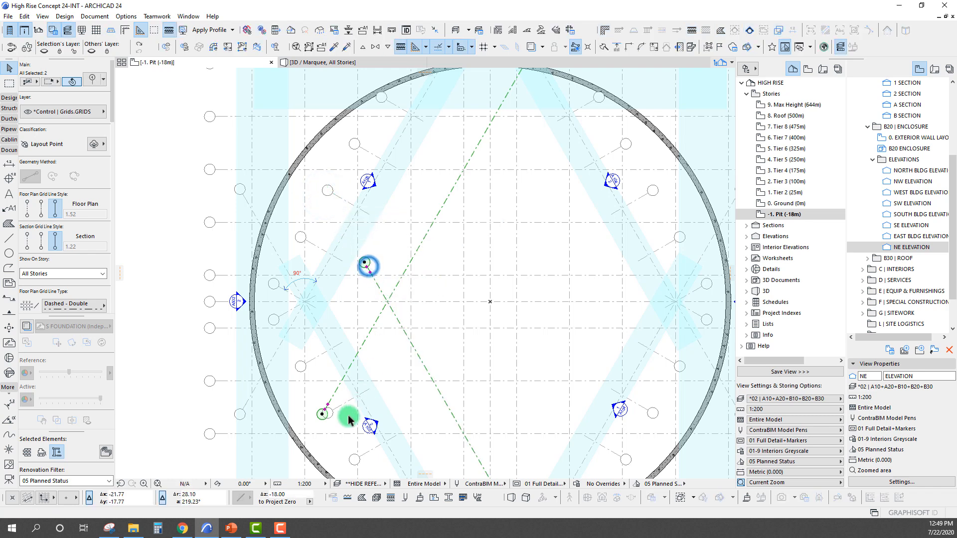
pyautogui.click(323, 413)
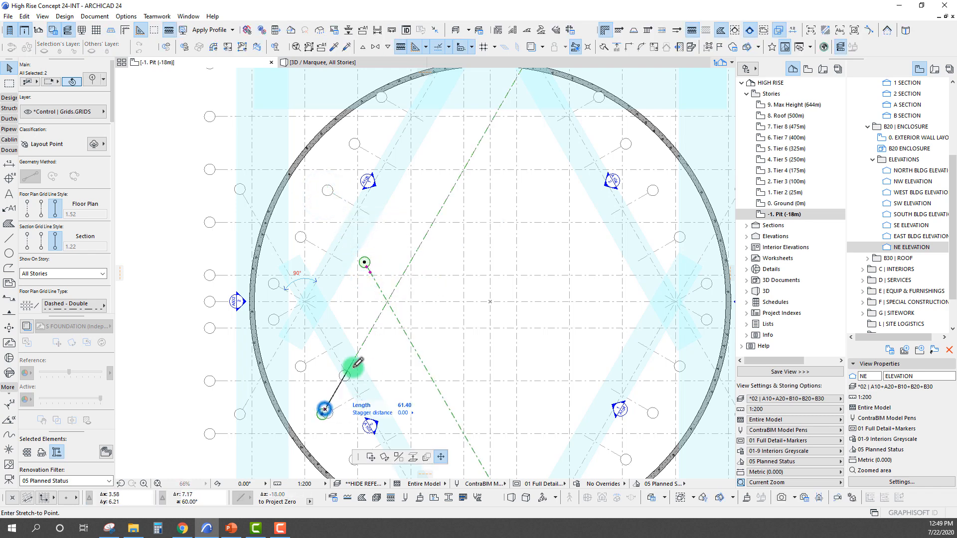
pyautogui.click(367, 334)
# - Shorten the southern end of the southeast-running inner inclined grid line so it stops just short of the vertical centre grid line
pyautogui.scroll(-3, 429, 347)
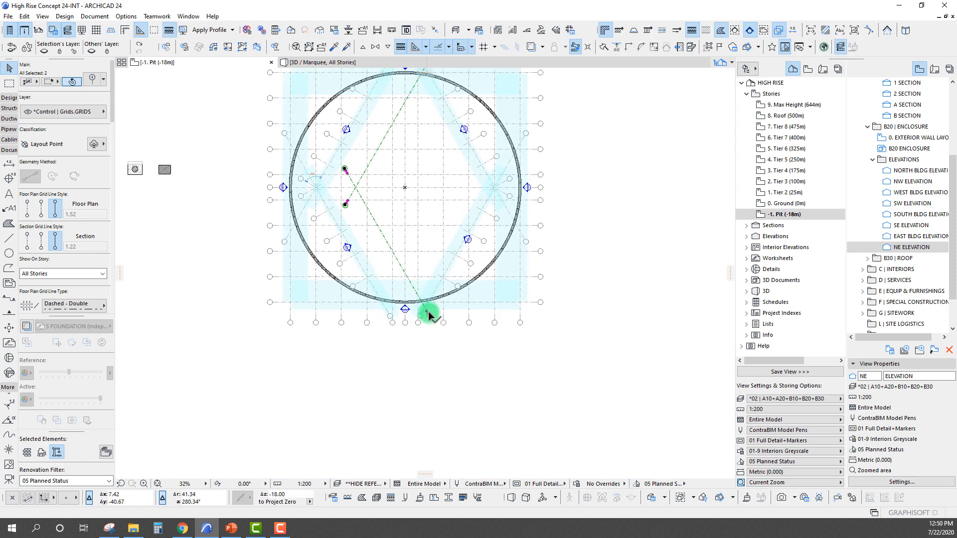
pyautogui.scroll(3, 428, 315)
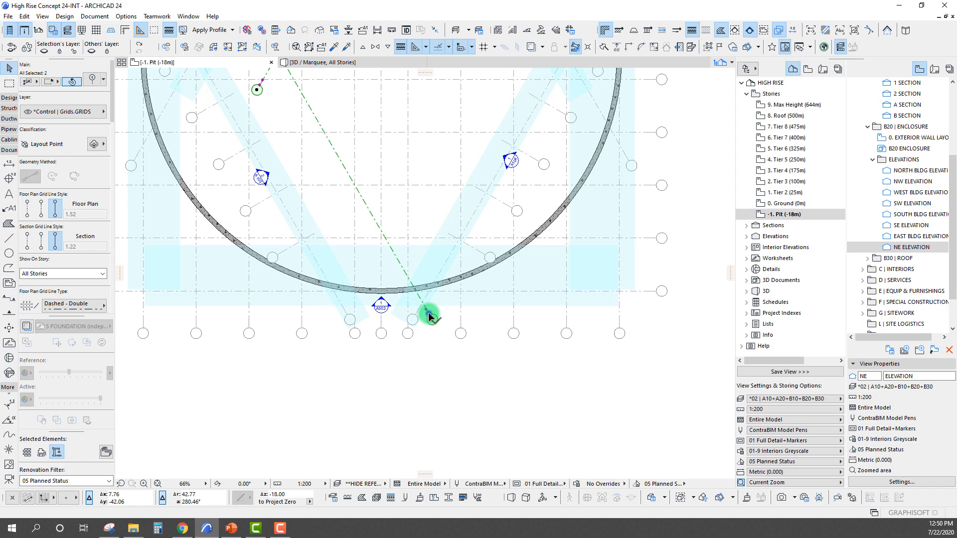
pyautogui.click(429, 314)
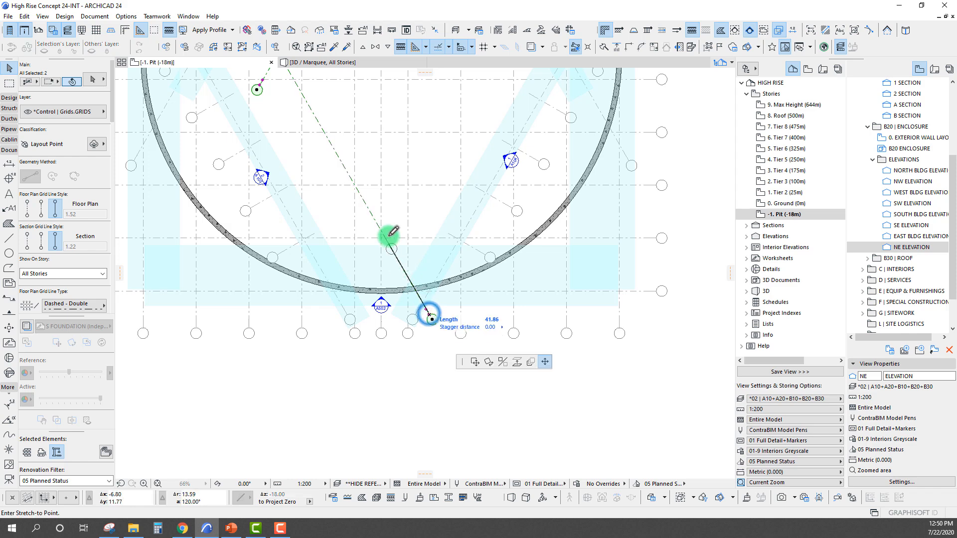
pyautogui.click(370, 210)
pyautogui.scroll(-3, 358, 157)
pyautogui.moveTo(372, 106); pyautogui.dragTo(390, 294, button='middle')
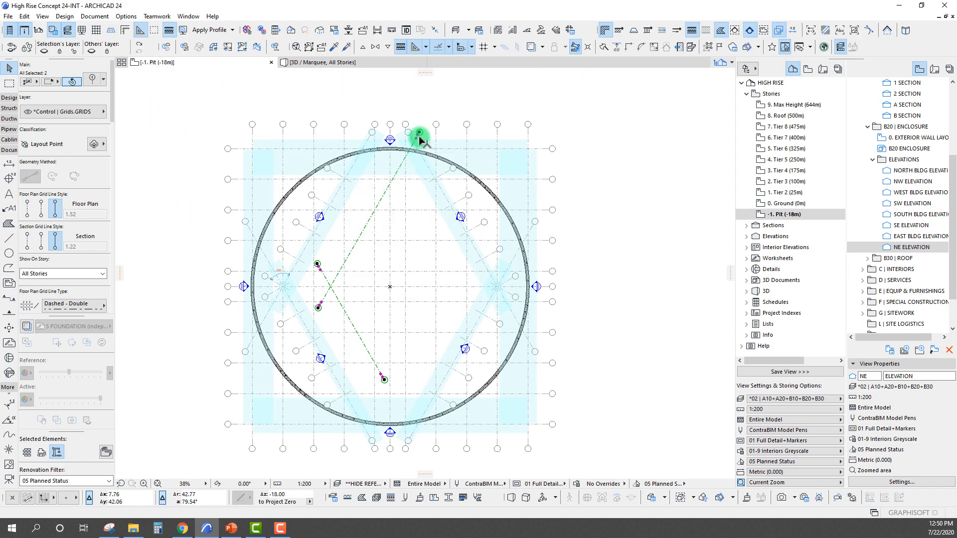
# - Delete the other inner inclined grid line, which runs northeast from the western crossing point
pyautogui.press('Escape')
pyautogui.click(327, 297)
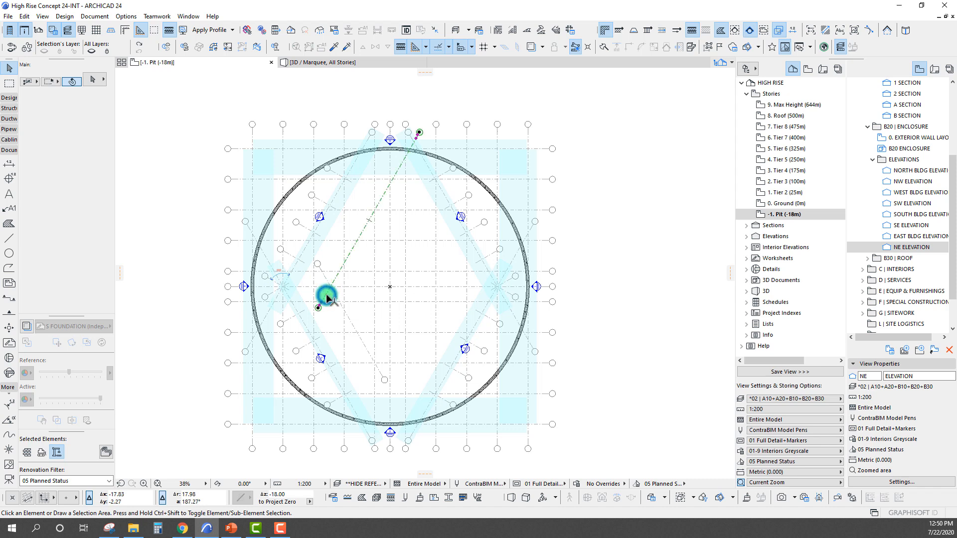
pyautogui.press('Delete')
# - Mirror a copy of the shortened inner inclined grid line about the horizontal centre grid line
pyautogui.click(335, 295)
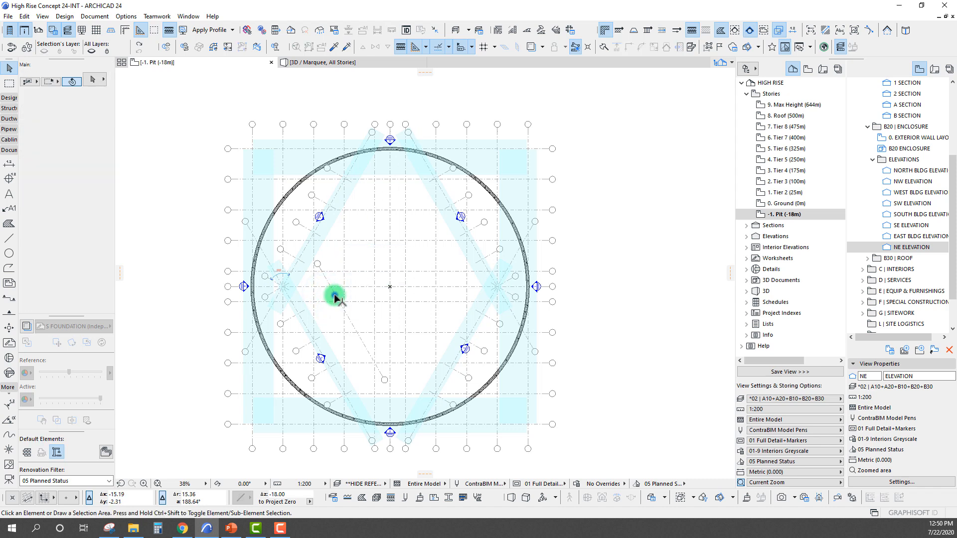
pyautogui.hotkey('ctrl', 'alt', 'm')
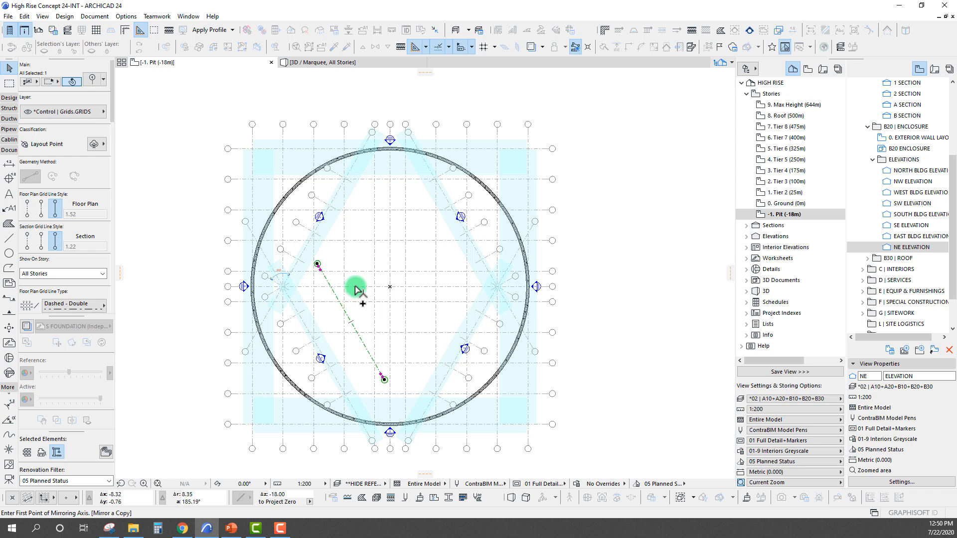
pyautogui.click(353, 288)
pyautogui.click(390, 287)
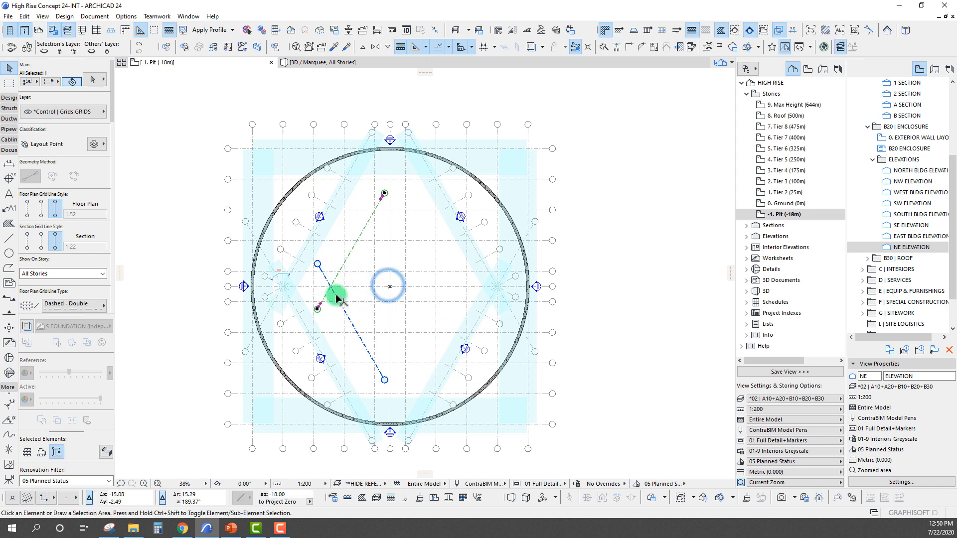
# - Mirror a copy of both inner inclined grid lines about the vertical centre grid line, and clear the selection
pyautogui.hotkey('ctrl', 'alt', 'm')
pyautogui.click(389, 286)
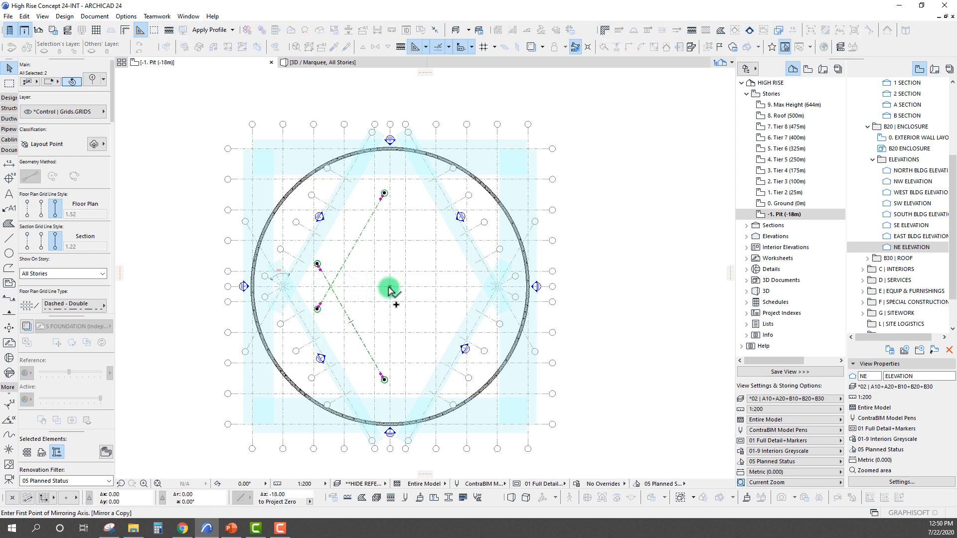
pyautogui.click(386, 318)
pyautogui.click(384, 271)
pyautogui.scroll(3, 379, 259)
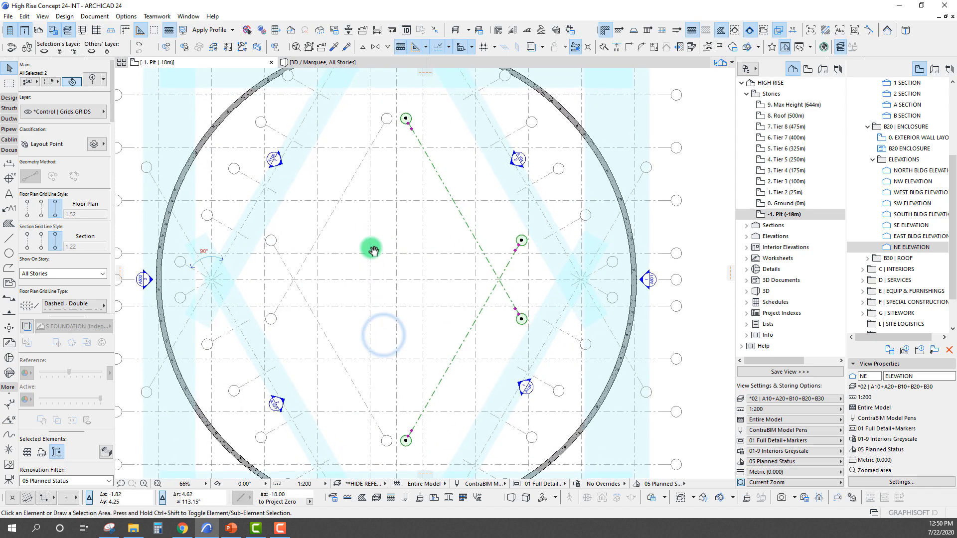
pyautogui.scroll(-3, 365, 243)
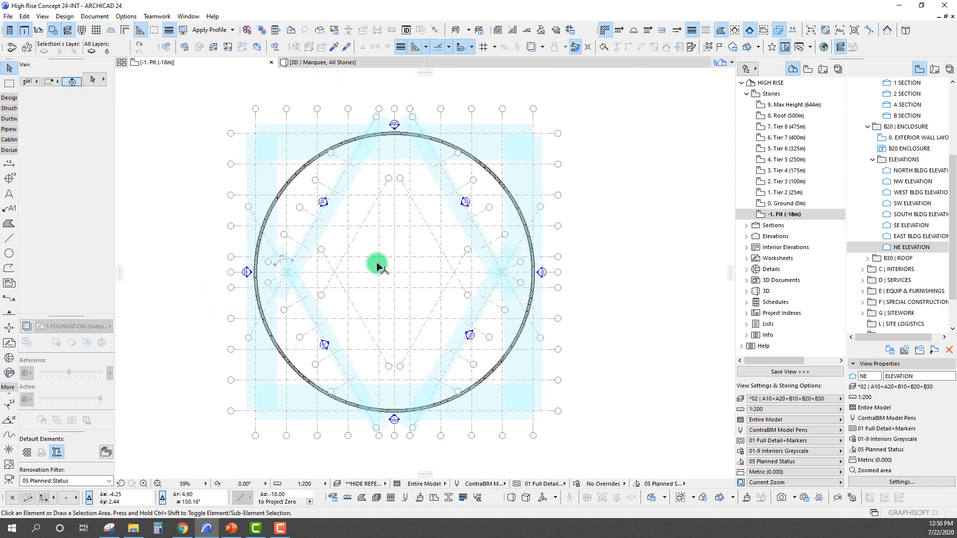
# - Enclose the whole pit and its grid in a marquee, and inspect the enclosed model in 3D
pyautogui.click(8, 82)
pyautogui.click(189, 80)
pyautogui.click(594, 457)
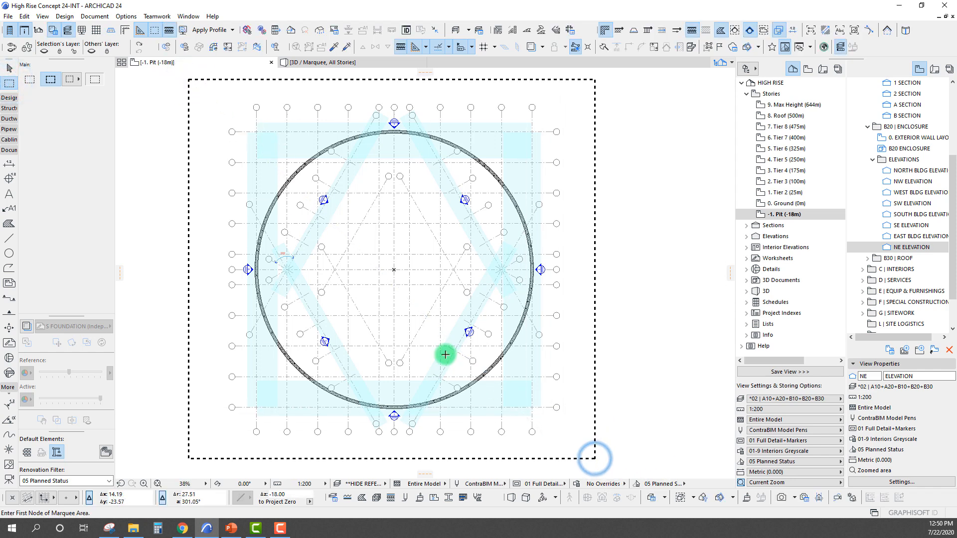
pyautogui.press('F5')
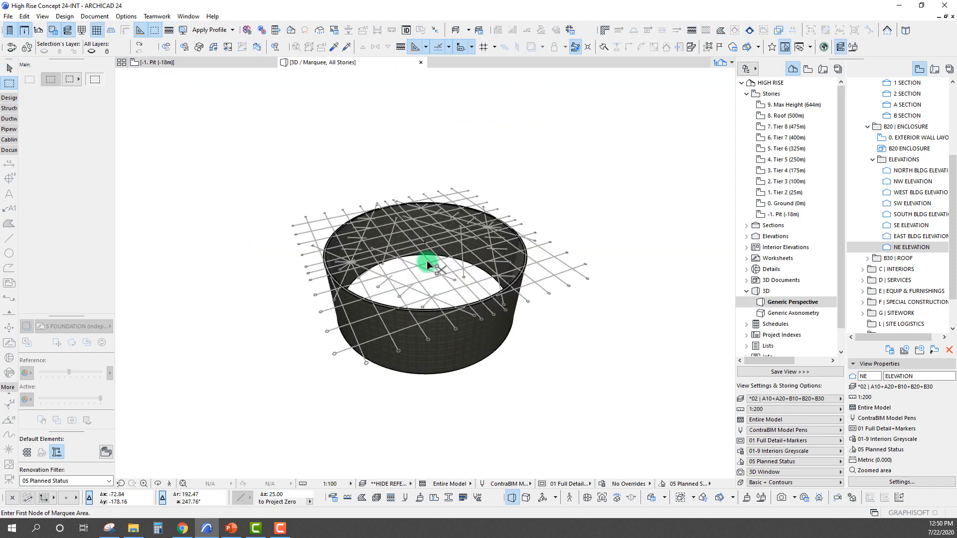
pyautogui.scroll(5, 456, 296)
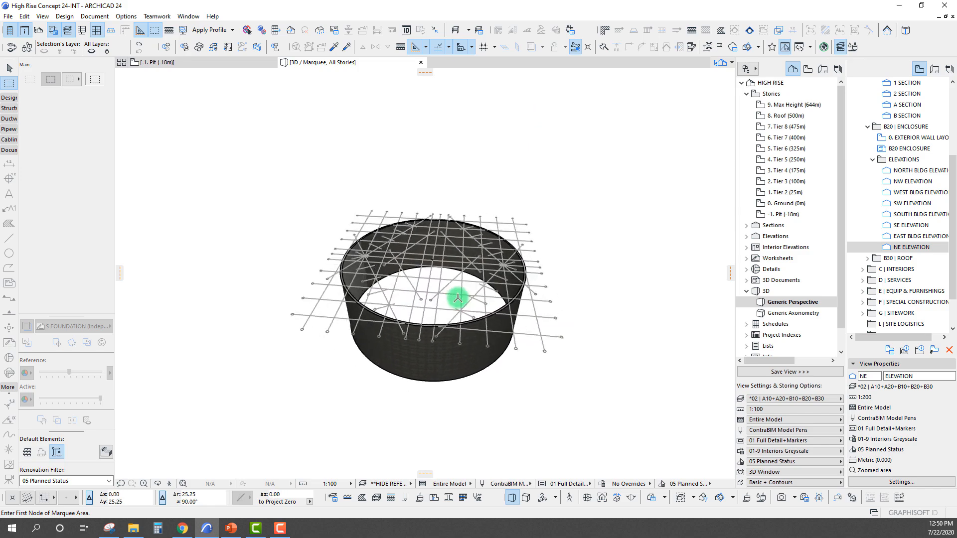
pyautogui.keyDown('shift'); pyautogui.moveTo(455, 296); pyautogui.dragTo(446, 276, button='middle'); pyautogui.keyUp('shift')
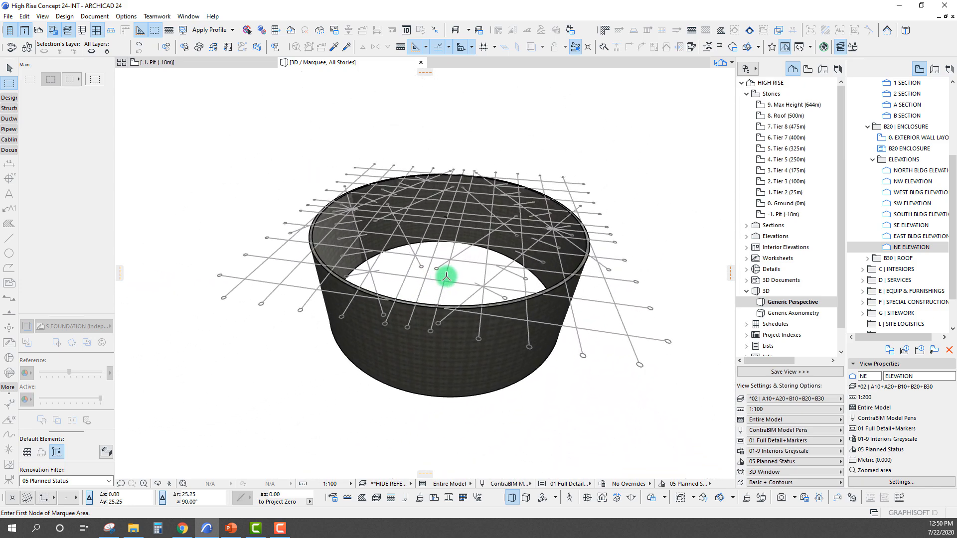
pyautogui.keyDown('shift'); pyautogui.moveTo(392, 234); pyautogui.dragTo(465, 256, button='middle'); pyautogui.keyUp('shift')
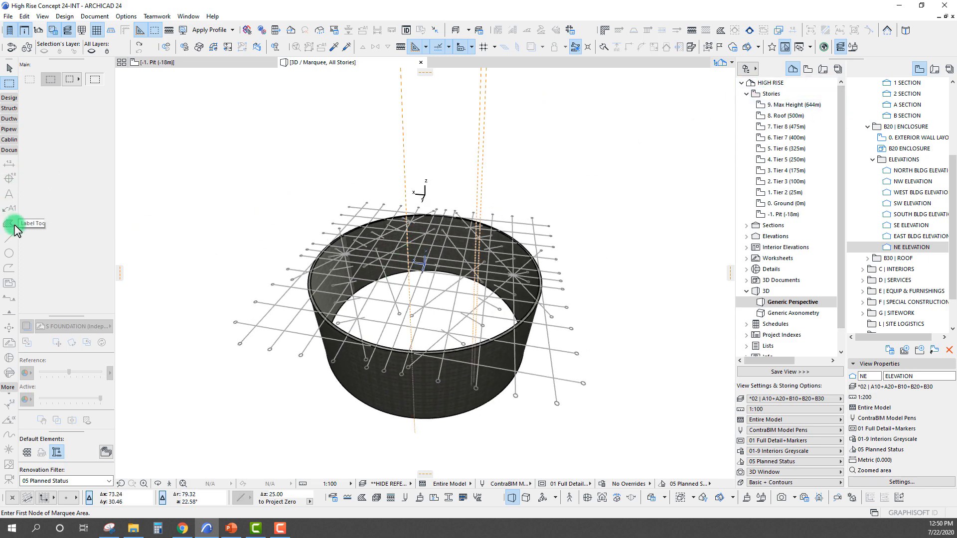
# - Set the section markers of all grid elements to 650 at the top and -30 at the bottom relative to Project Zero, and clear the selection
pyautogui.click(8, 387)
pyautogui.click(8, 400)
pyautogui.hotkey('ctrl', 'a')
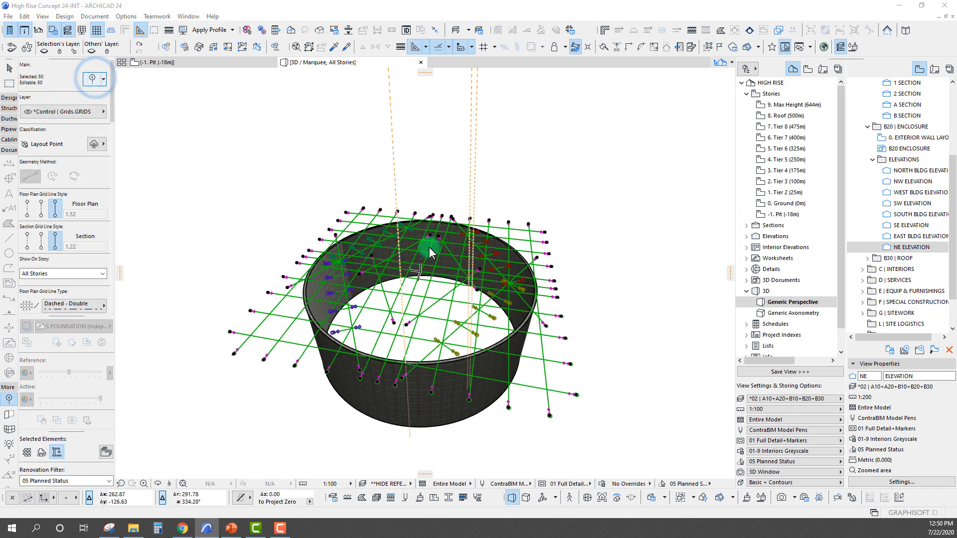
pyautogui.hotkey('ctrl', 't')
pyautogui.click(453, 218)
pyautogui.doubleClick(453, 218)
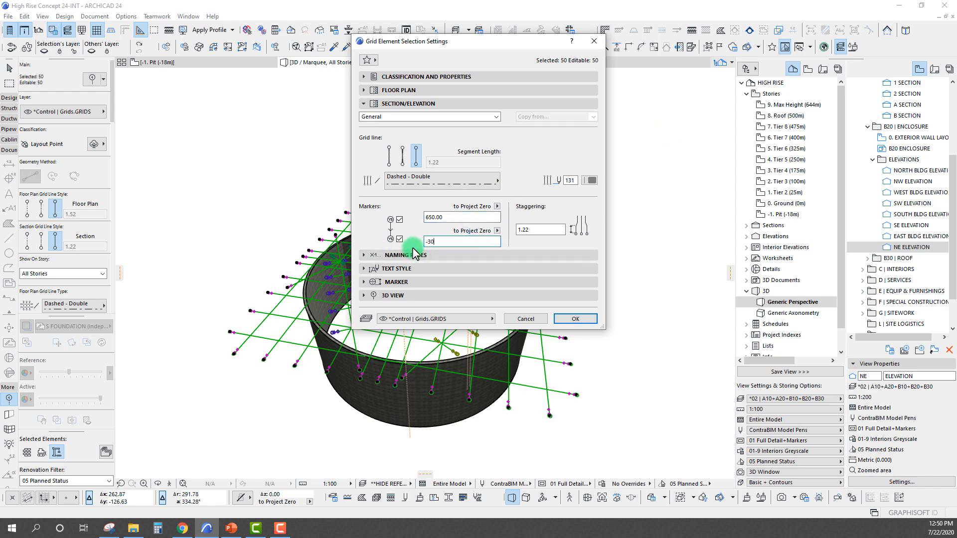
pyautogui.write('-3')
pyautogui.click(576, 318)
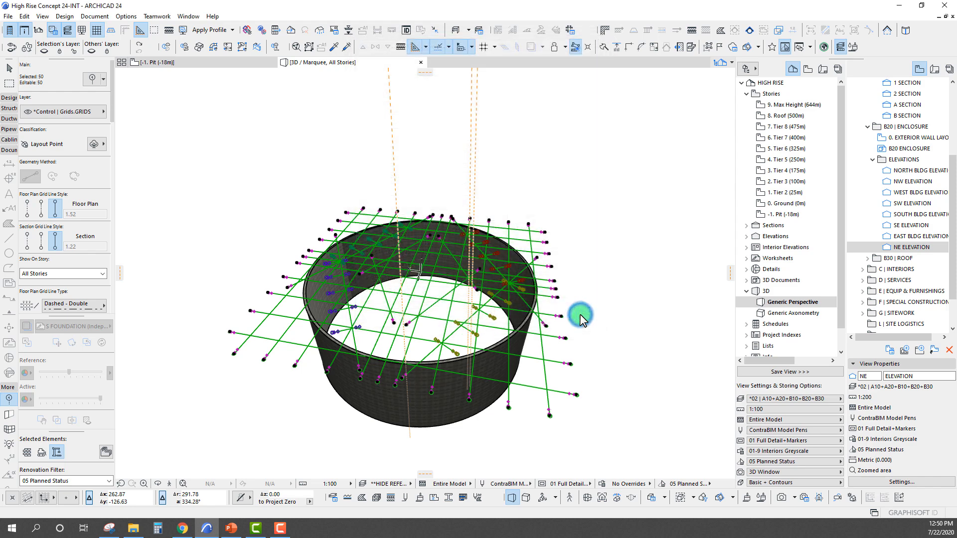
pyautogui.moveTo(400, 256); pyautogui.dragTo(406, 239, button='middle')
pyautogui.scroll(1, 401, 254)
pyautogui.press('Escape')
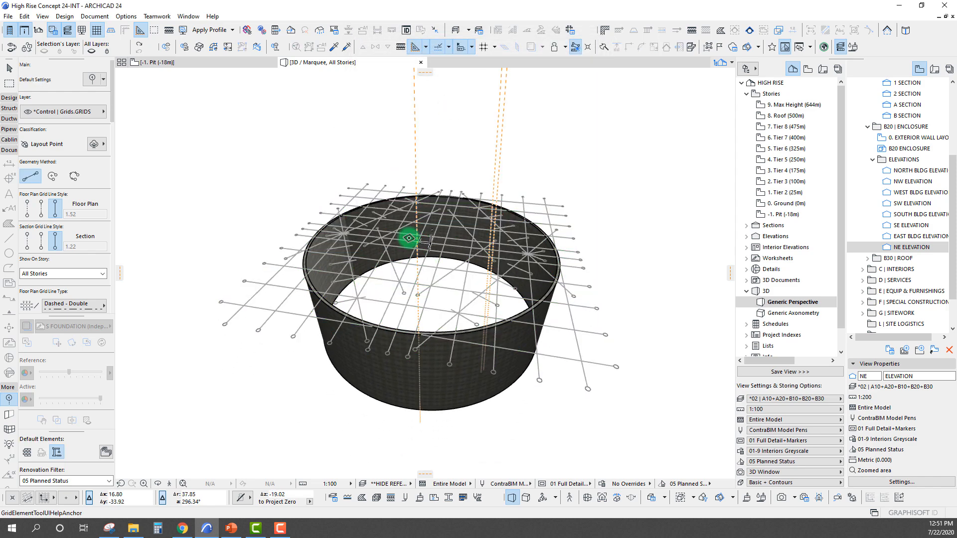
# - On the pit floor plan, pick up the sample 4 m raft footing slab's settings and set the reference plane offset to home story to 0
pyautogui.press('F2')
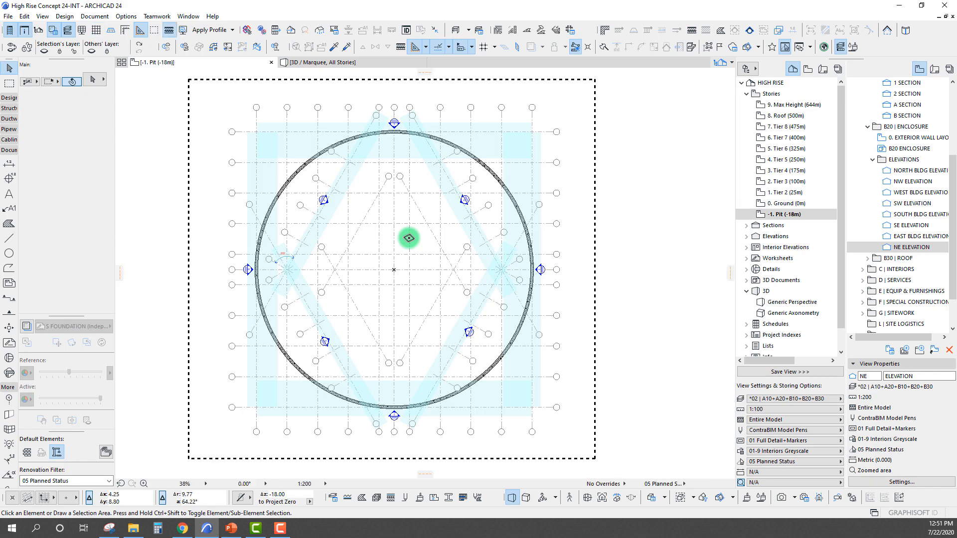
pyautogui.scroll(-3, 380, 216)
pyautogui.moveTo(352, 231); pyautogui.dragTo(451, 263, button='middle')
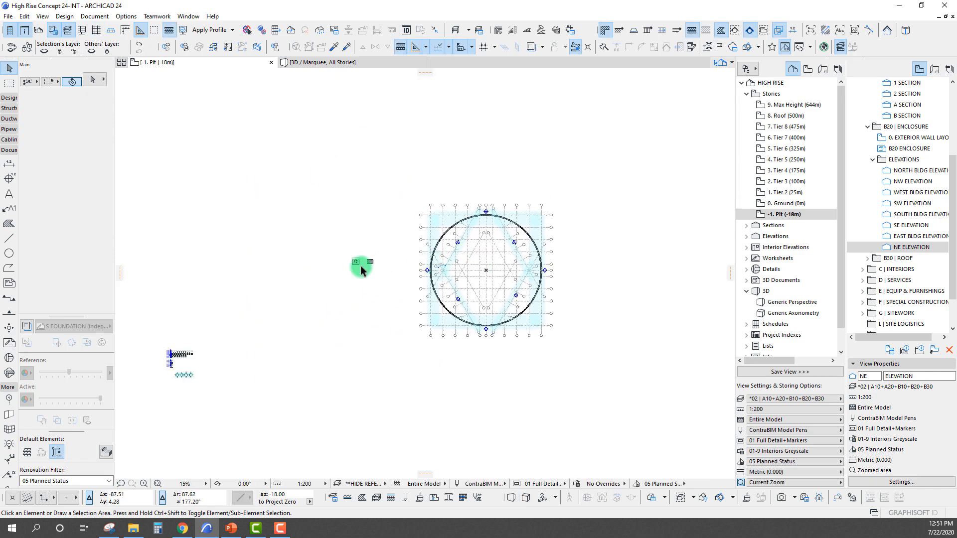
pyautogui.scroll(5, 362, 266)
pyautogui.scroll(2, 354, 254)
pyautogui.moveTo(350, 255); pyautogui.dragTo(347, 272, button='middle')
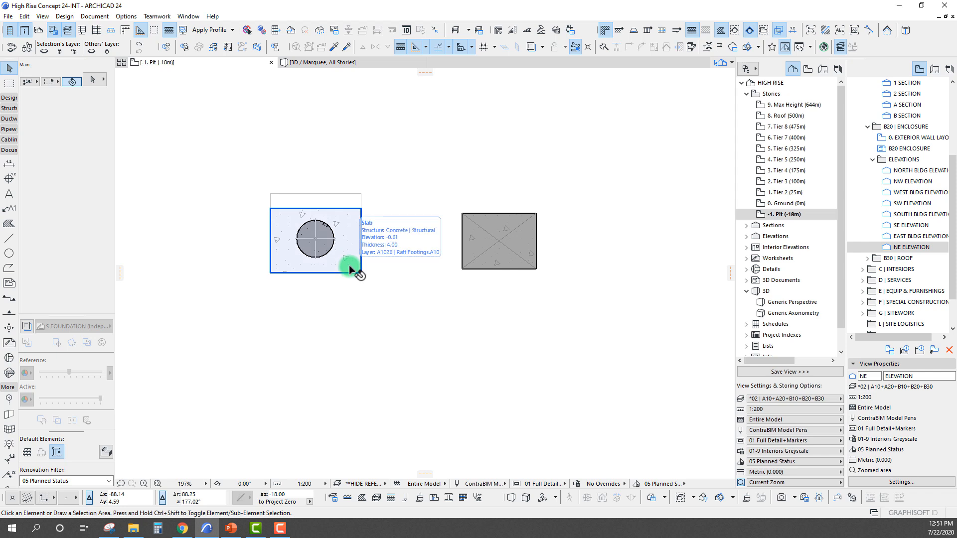
pyautogui.keyDown('alt'); pyautogui.click(349, 265); pyautogui.keyUp('alt')
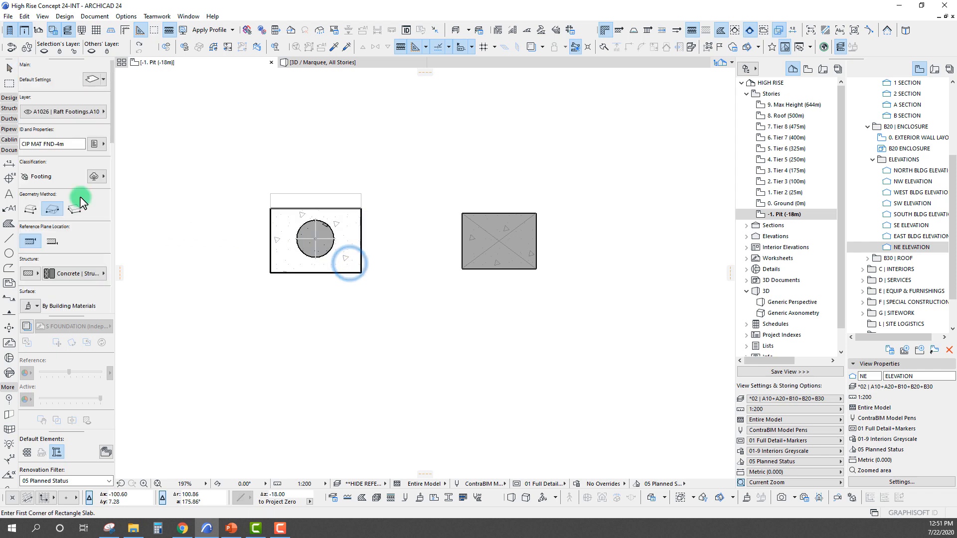
pyautogui.click(57, 214)
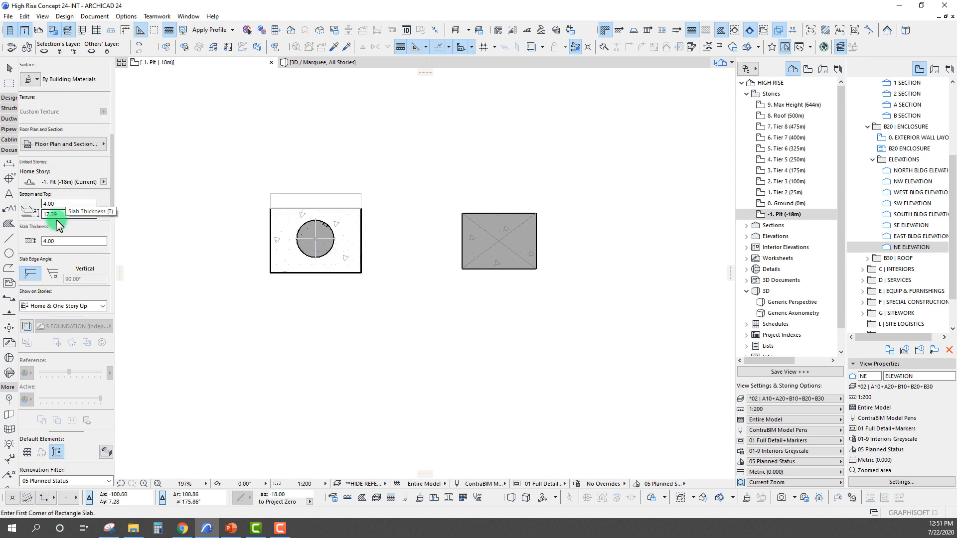
pyautogui.moveTo(85, 213); pyautogui.dragTo(33, 212)
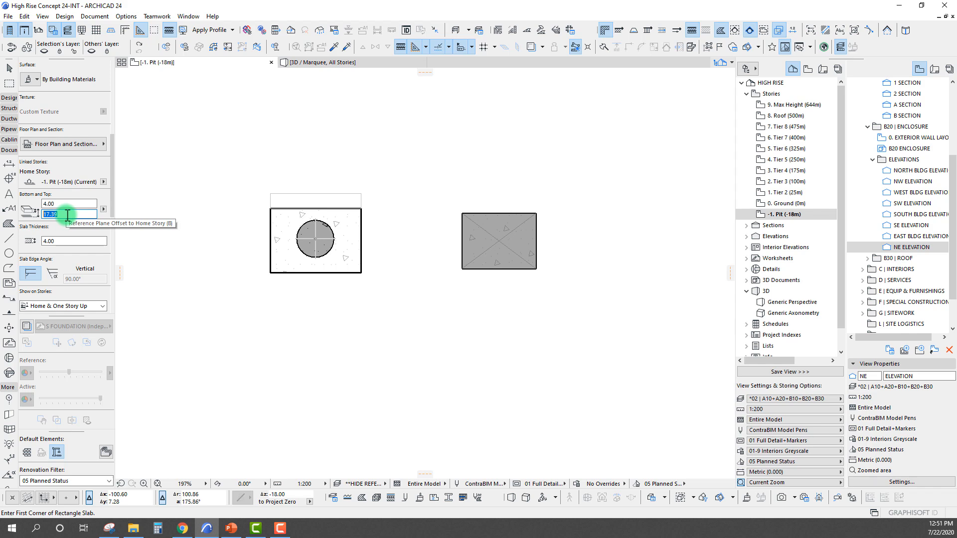
pyautogui.write('0')
# - Create the raft footing slab filling the interior of the circular pit wall
pyautogui.scroll(-5, 470, 221)
pyautogui.moveTo(575, 266); pyautogui.dragTo(286, 221, button='middle')
pyautogui.scroll(-3, 286, 221)
pyautogui.scroll(2, 358, 168)
pyautogui.moveTo(359, 168); pyautogui.dragTo(313, 237, button='middle')
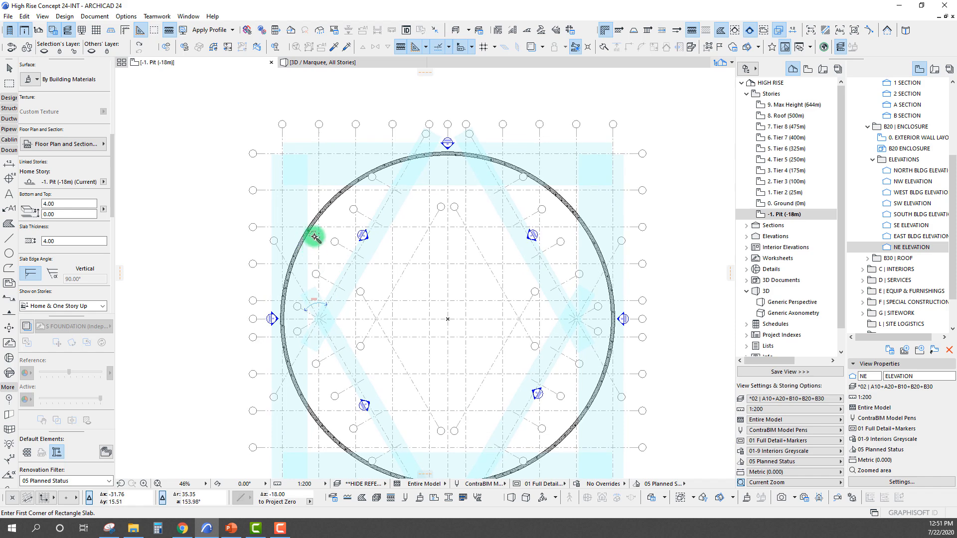
pyautogui.click(315, 239)
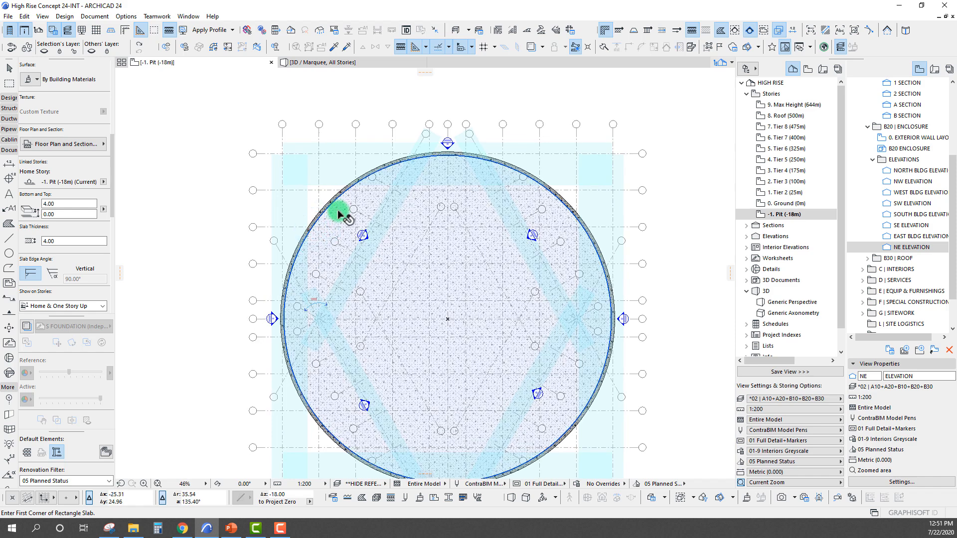
pyautogui.keyDown('shift'); pyautogui.click(338, 212); pyautogui.keyUp('shift')
pyautogui.scroll(-3, 440, 356)
pyautogui.moveTo(393, 364); pyautogui.dragTo(426, 320, button='middle')
pyautogui.press('Escape')
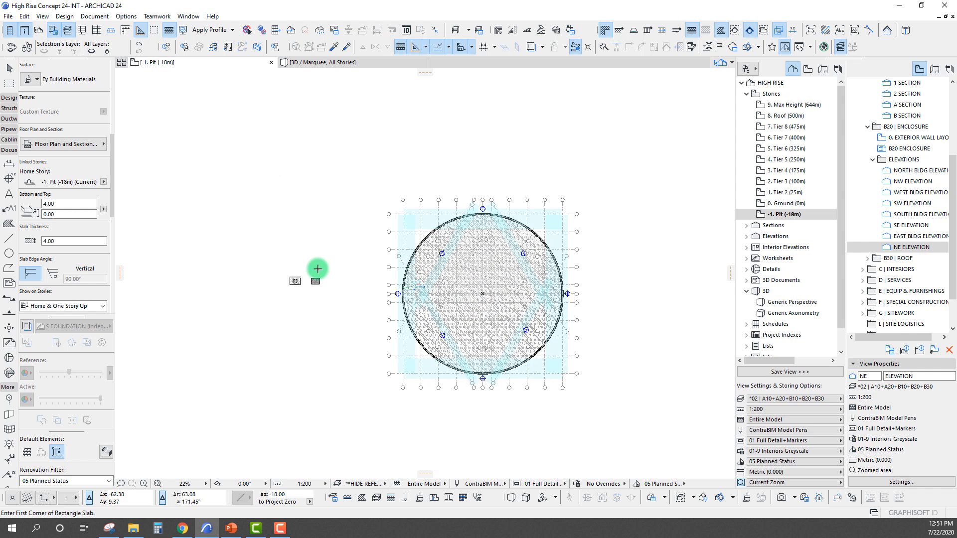
# - Enclose the northern part of the pit in a marquee, and view the new raft slab in 3D
pyautogui.click(9, 67)
pyautogui.click(9, 84)
pyautogui.click(368, 171)
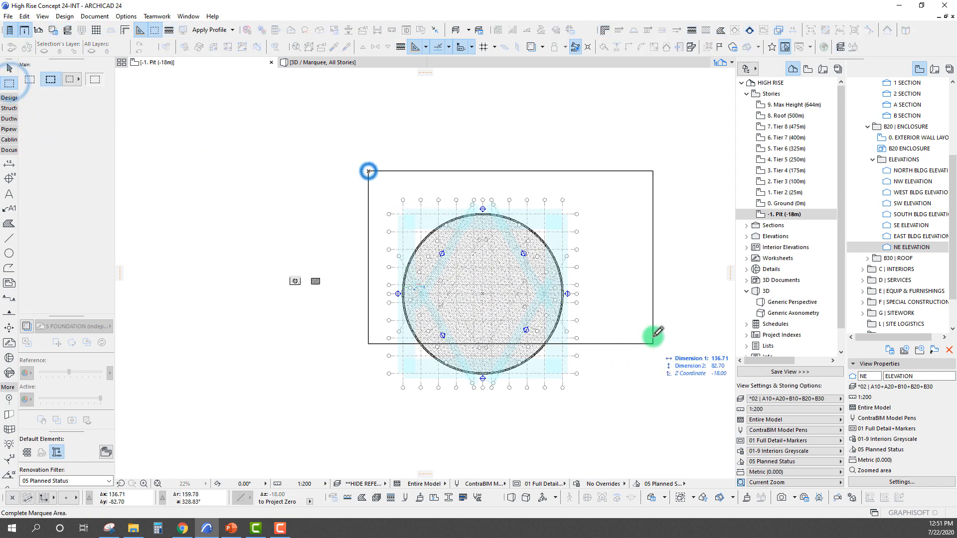
pyautogui.click(604, 323)
pyautogui.press('F5')
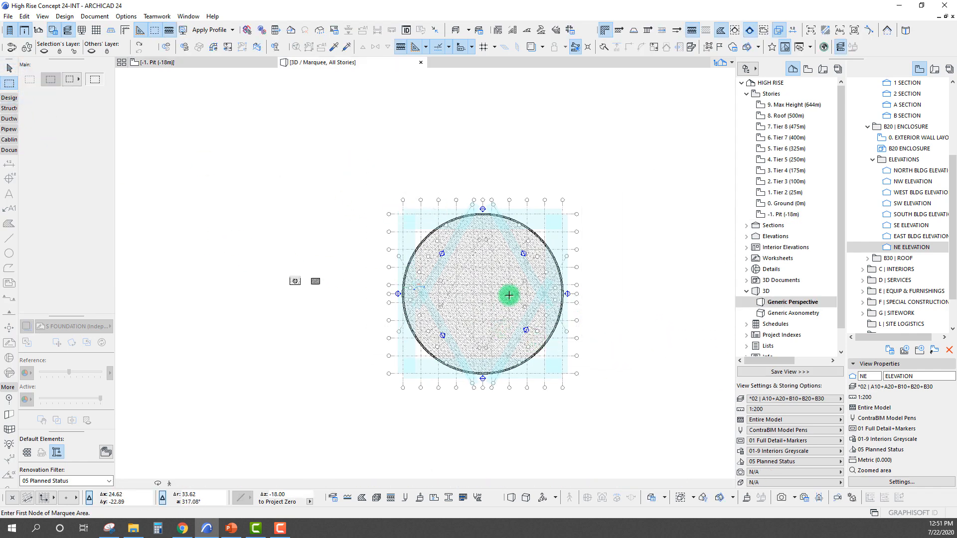
pyautogui.keyDown('shift'); pyautogui.moveTo(517, 297); pyautogui.dragTo(434, 309, button='middle'); pyautogui.keyUp('shift')
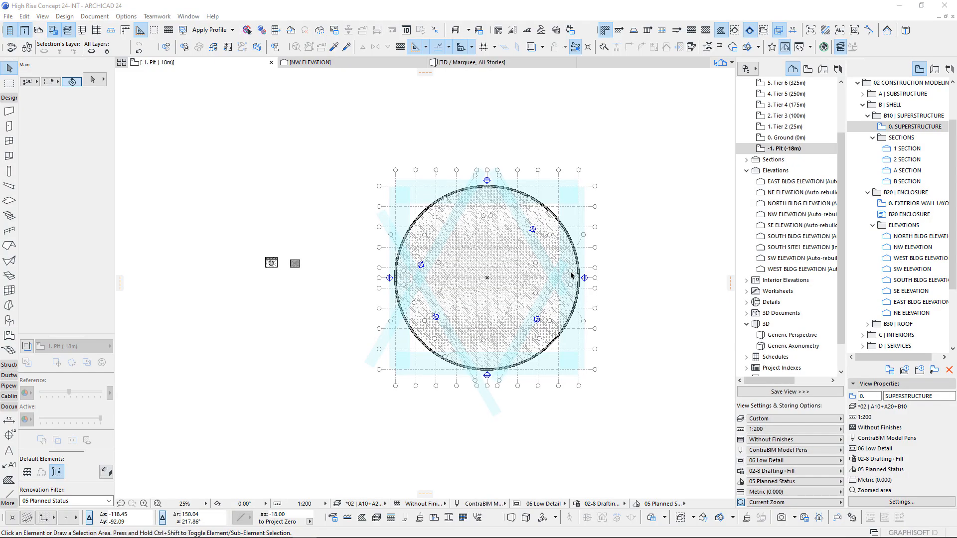
# - Place a copy of the sample 3 x 4 concrete column, by its top-edge midpoint, on the western diagonal gridline intersection inside the pit
pyautogui.scroll(2, 489, 274)
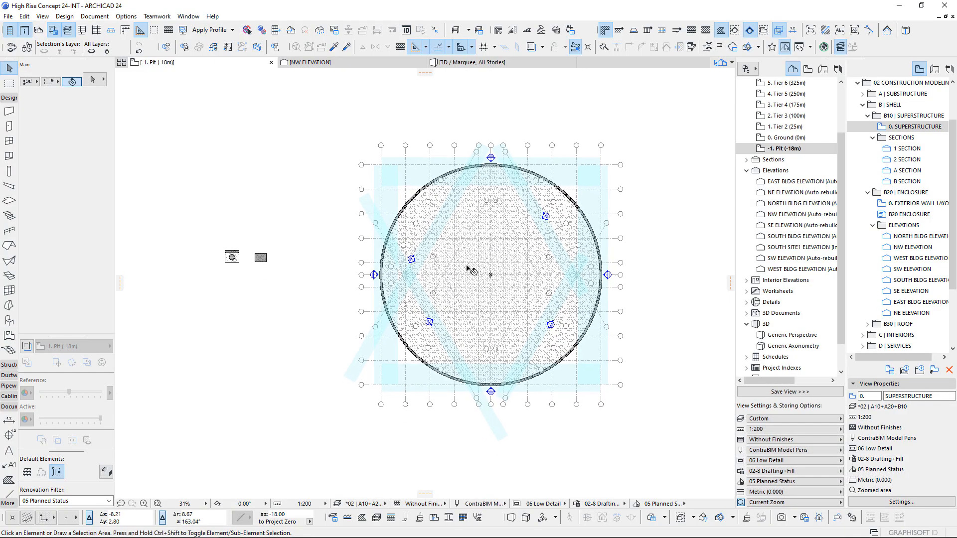
pyautogui.click(261, 258)
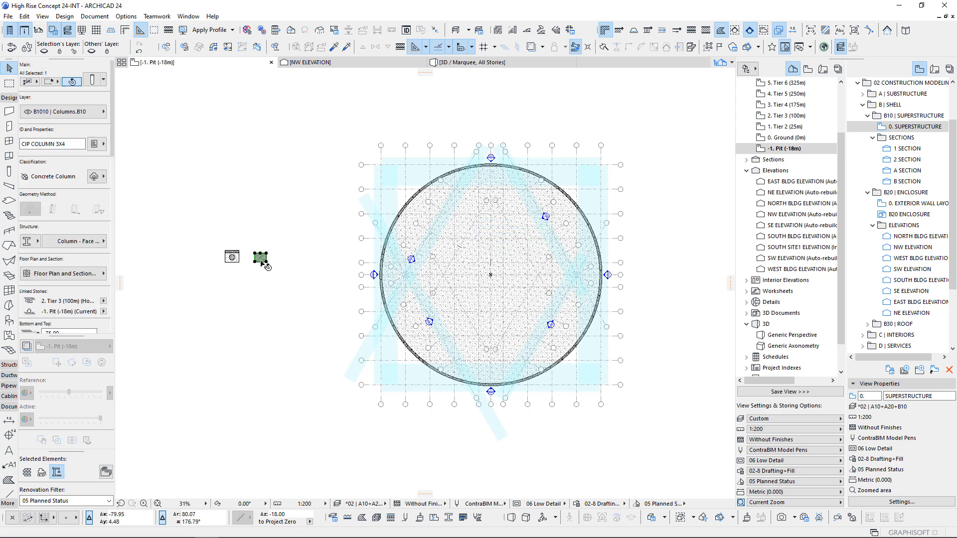
pyautogui.scroll(8, 249, 237)
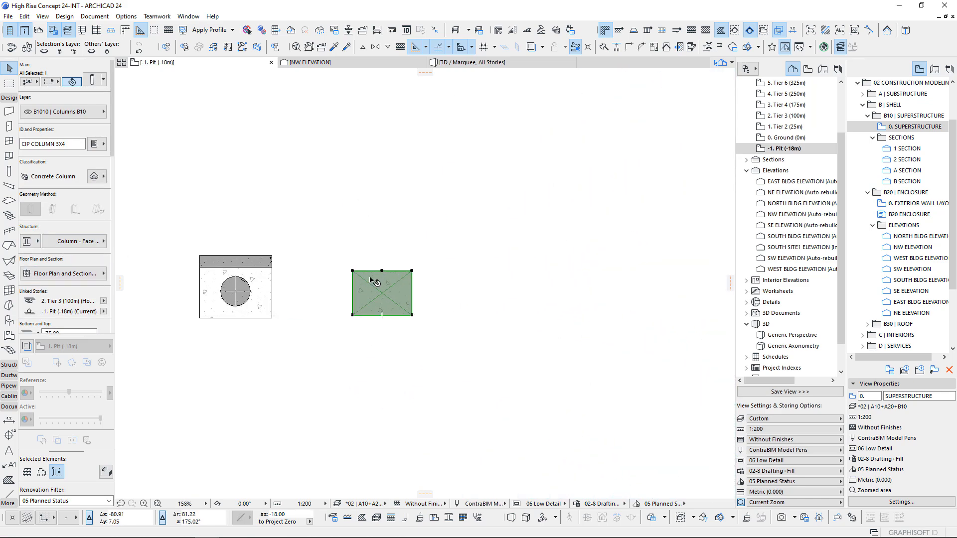
pyautogui.moveTo(371, 278); pyautogui.dragTo(367, 281, button='middle')
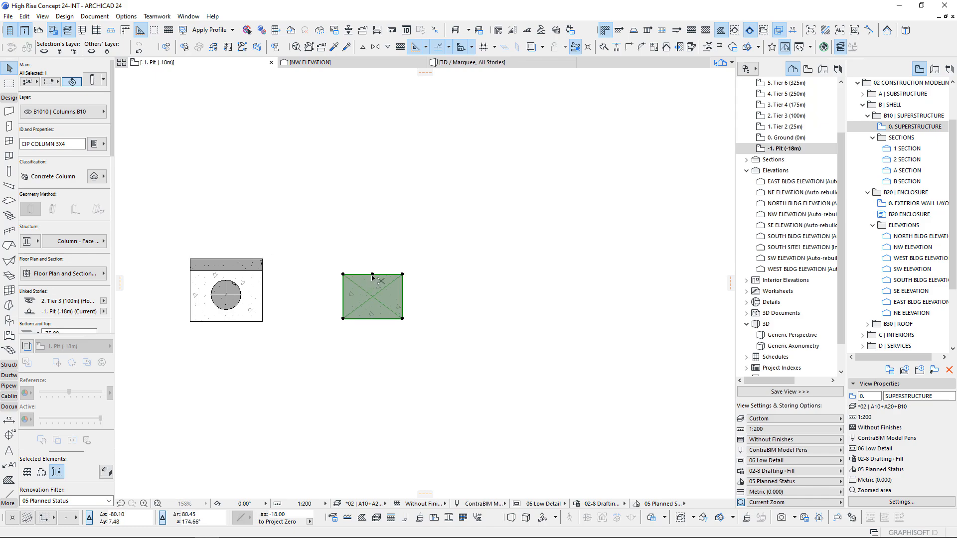
pyautogui.hotkey('ctrl', 'shift', 'd')
pyautogui.click(372, 275)
pyautogui.scroll(-9, 347, 308)
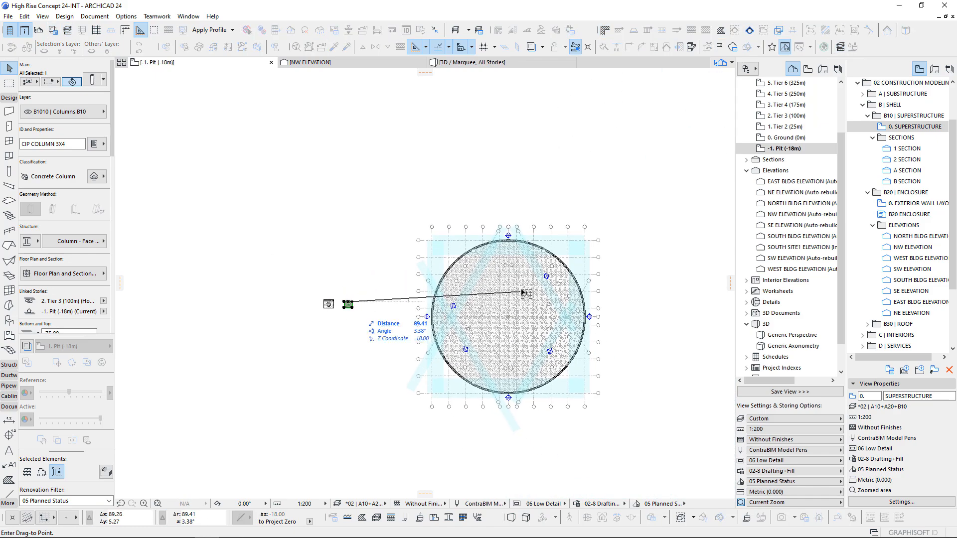
pyautogui.press('ctrl')
pyautogui.scroll(5, 515, 286)
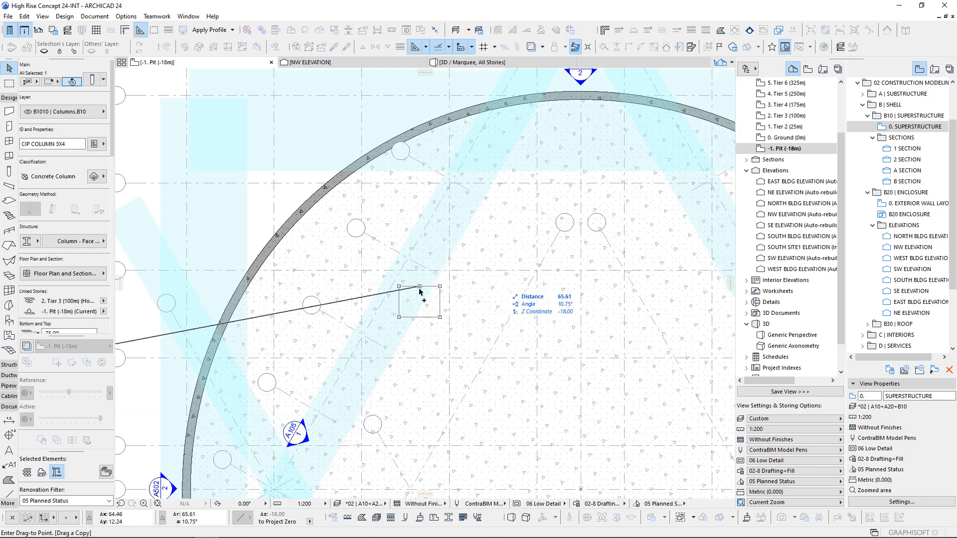
pyautogui.moveTo(419, 288); pyautogui.dragTo(489, 86, button='middle')
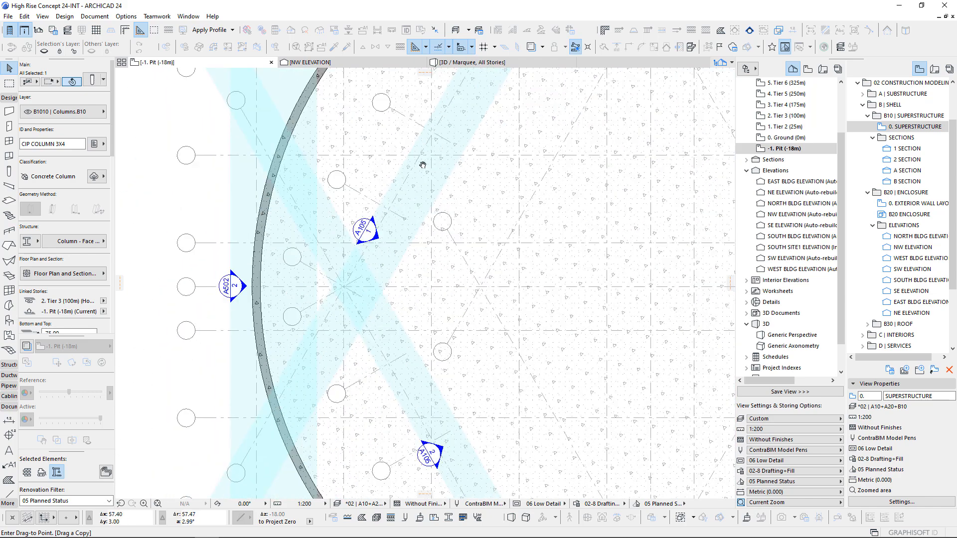
pyautogui.click(389, 209)
# - Rotate the copied column about its edge midpoint so that it aligns with the diagonal gridline
pyautogui.hotkey('ctrl', 'e')
pyautogui.click(388, 209)
pyautogui.click(389, 291)
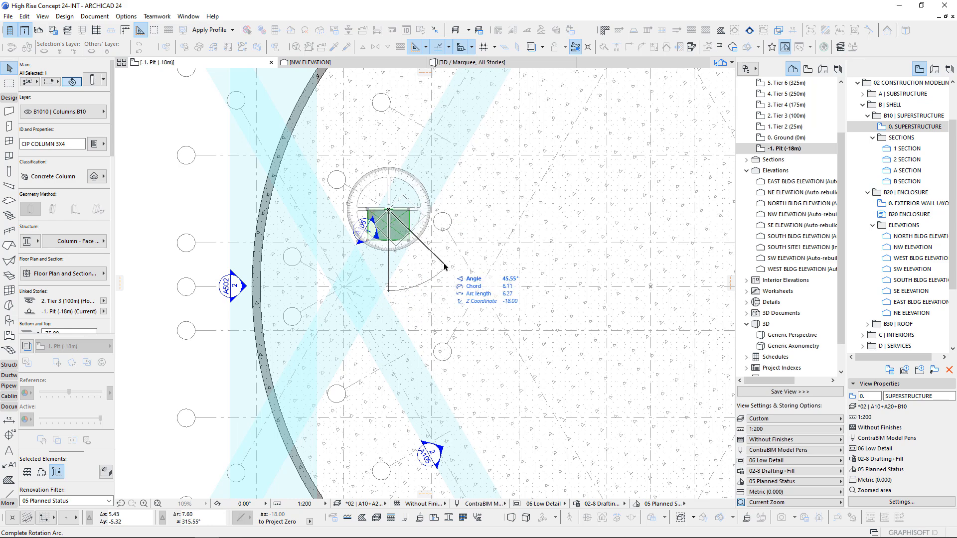
pyautogui.click(427, 233)
pyautogui.scroll(5, 398, 200)
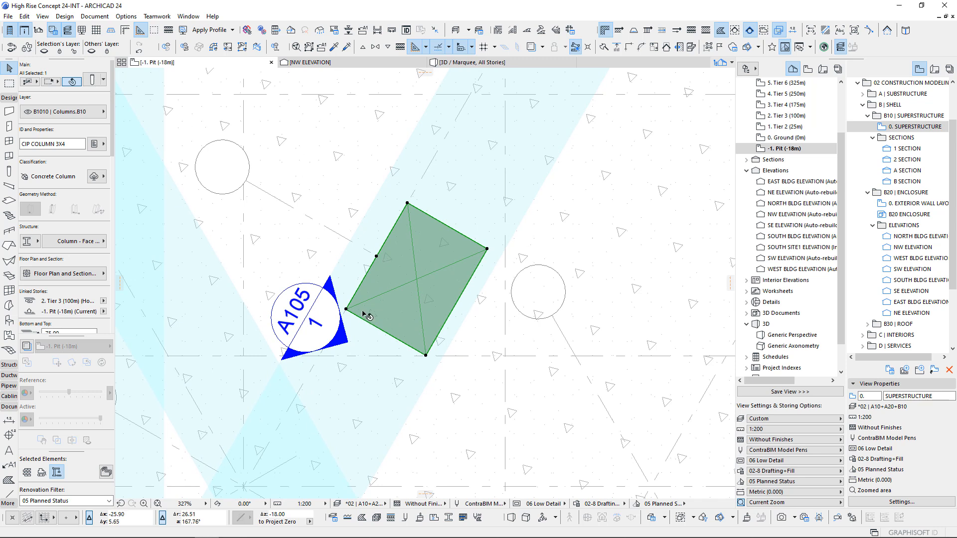
# - Keep the copied column's top linked to Tier 3 (100m) and set its top offset to 0
pyautogui.scroll(-3, 62, 240)
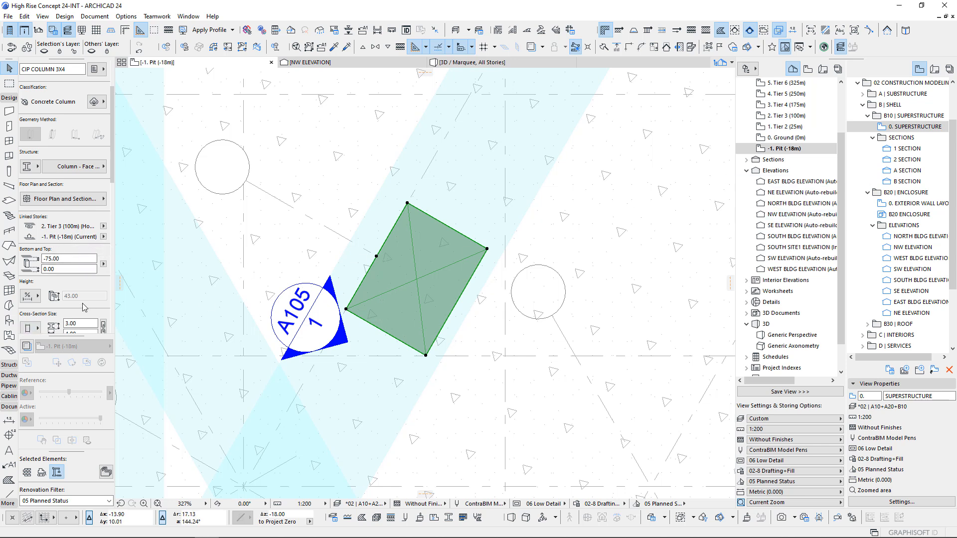
pyautogui.click(104, 226)
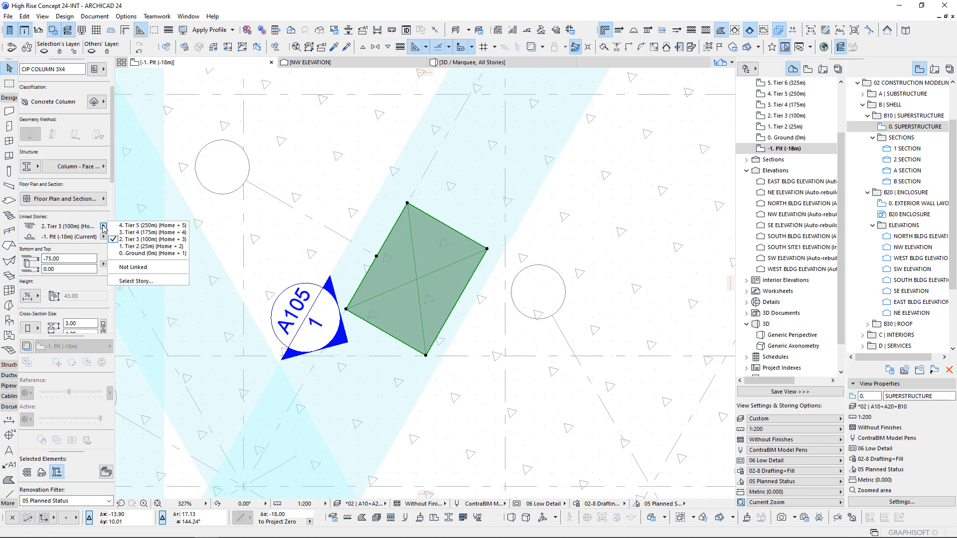
pyautogui.click(128, 240)
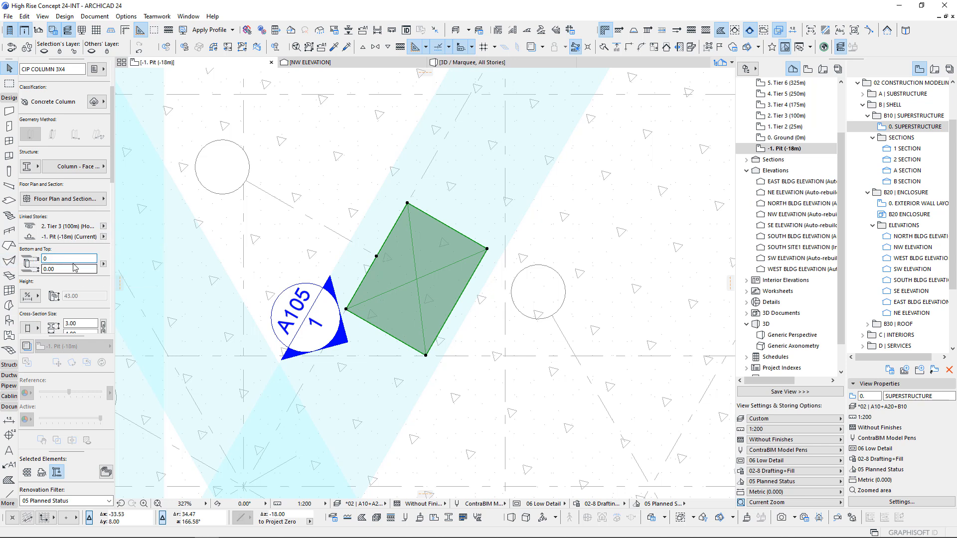
pyautogui.press('Return')
# - Enclose the western part of the pit in a marquee and examine the new column standing on the raft slab in 3D
pyautogui.scroll(-12, 358, 293)
pyautogui.press('Escape')
pyautogui.click(9, 83)
pyautogui.click(290, 180)
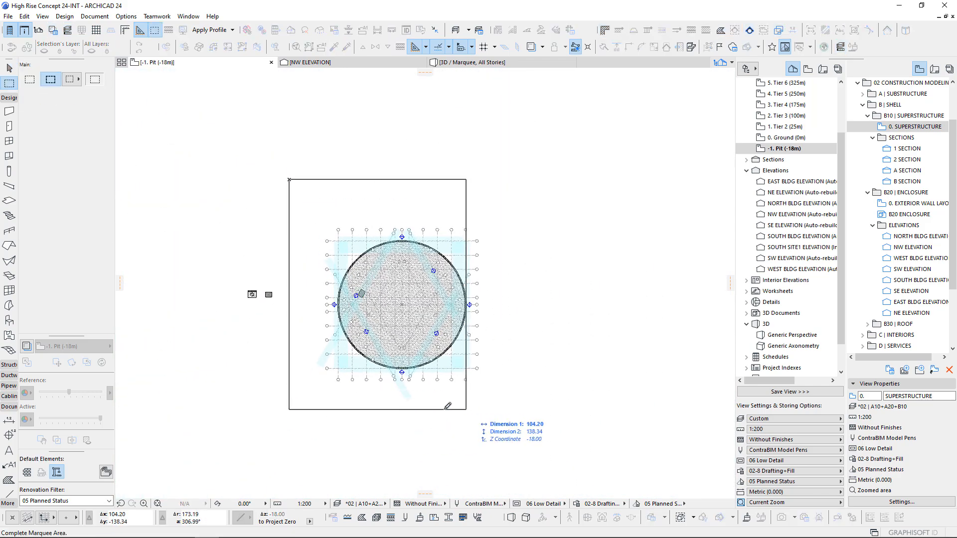
pyautogui.click(416, 419)
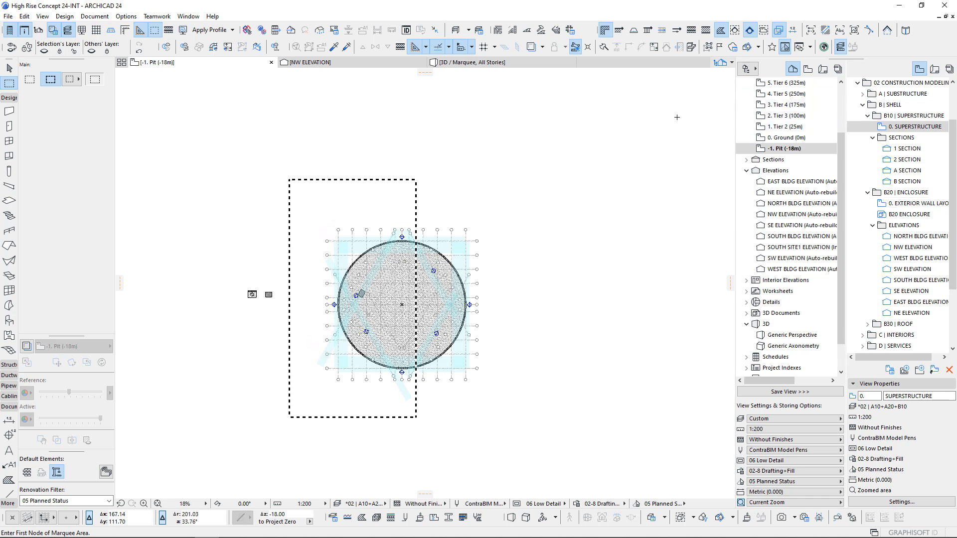
pyautogui.press('F5')
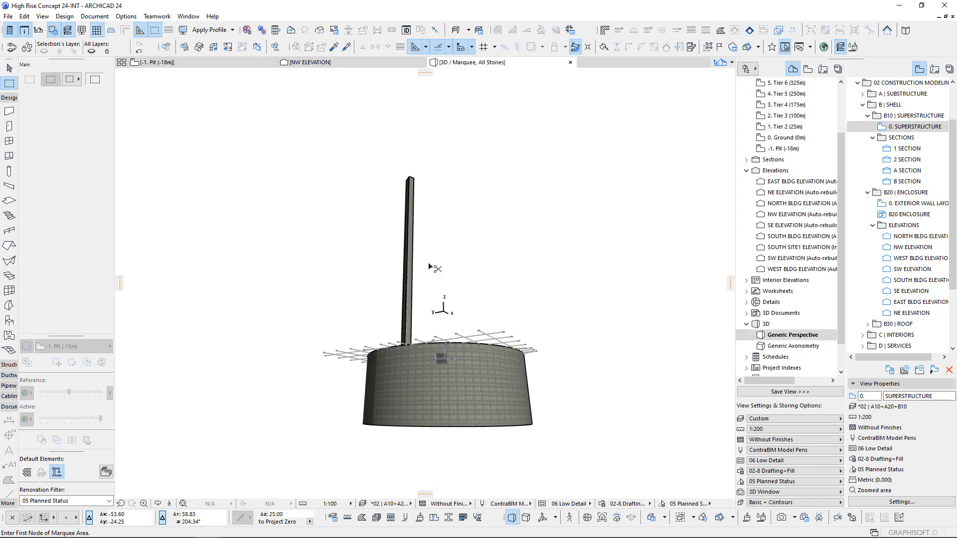
pyautogui.scroll(10, 432, 301)
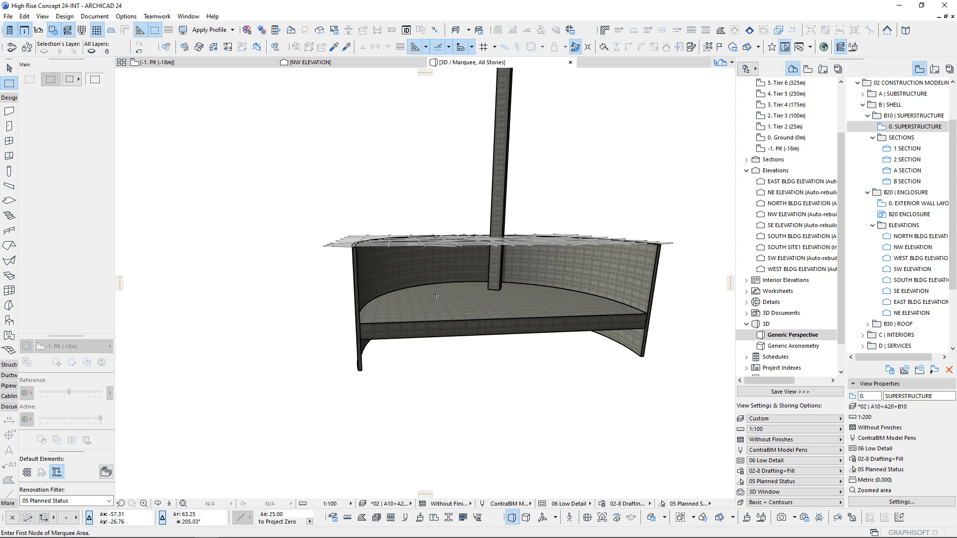
pyautogui.scroll(-5, 436, 291)
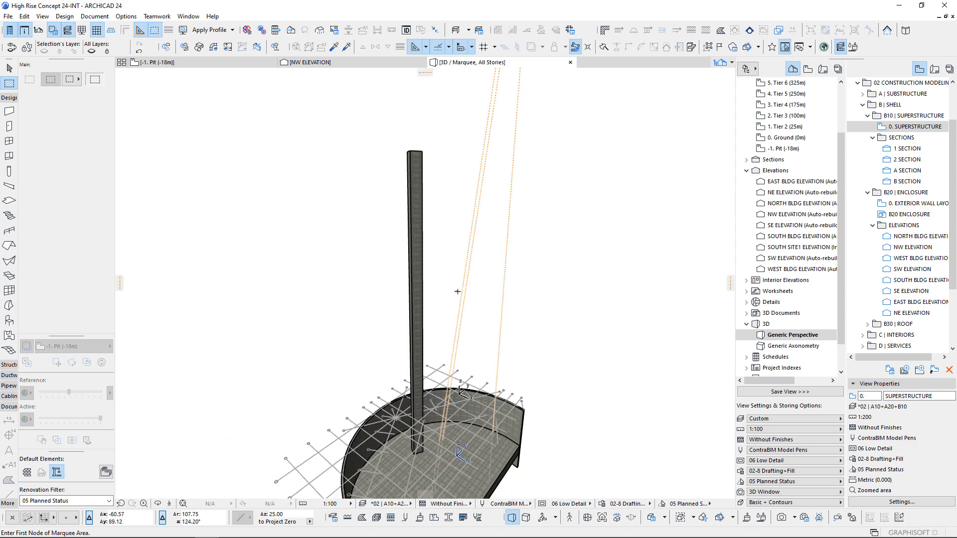
# - Back on the pit plan, copy the rotated column along the same diagonal gridline to the northern grid intersection near the pit wall
pyautogui.press('F2')
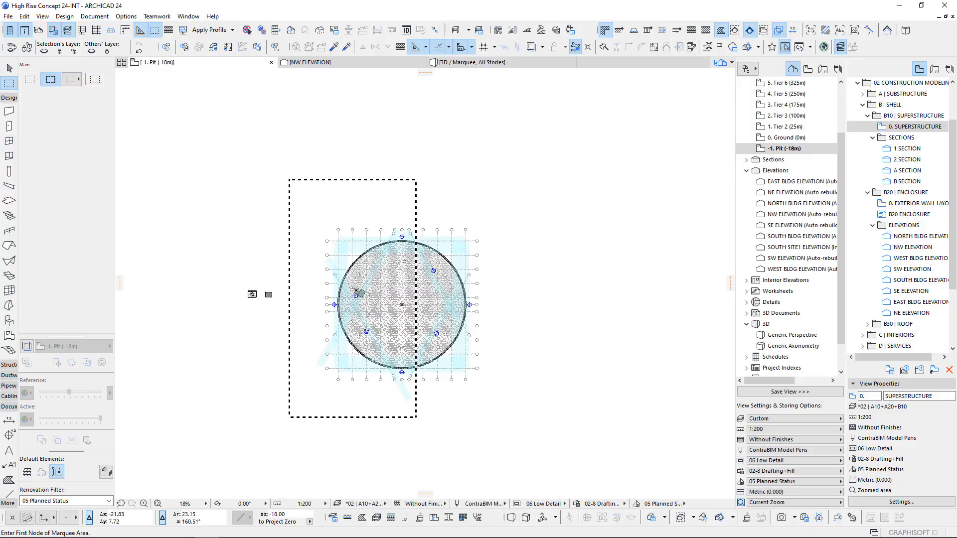
pyautogui.scroll(10, 366, 297)
pyautogui.click(361, 295)
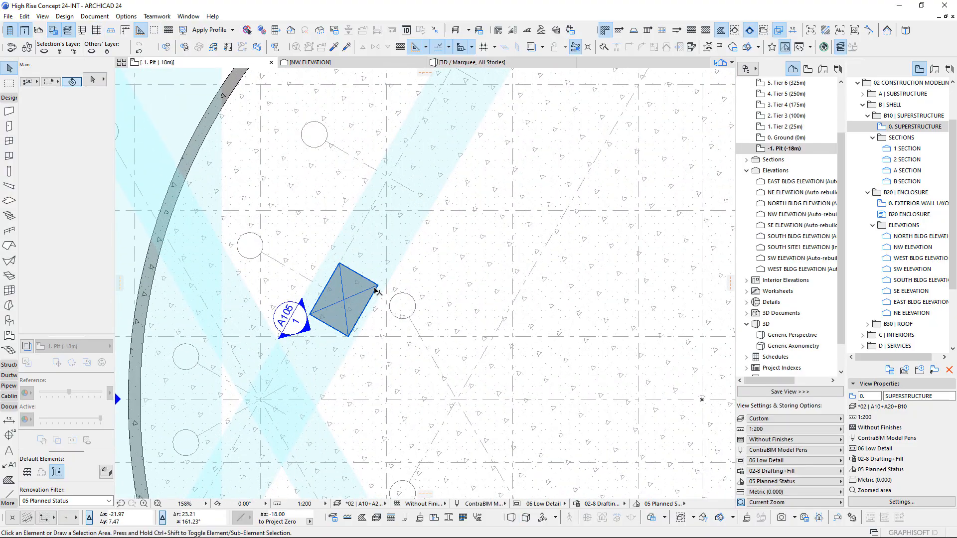
pyautogui.hotkey('ctrl', 'shift', 'd')
pyautogui.click(325, 289)
pyautogui.scroll(-4, 327, 290)
pyautogui.moveTo(327, 290); pyautogui.dragTo(295, 385, button='middle')
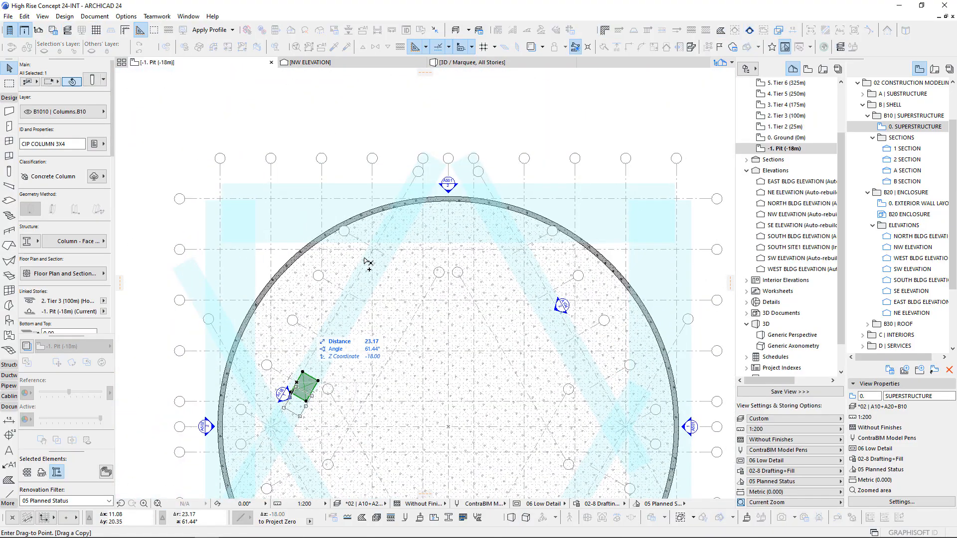
pyautogui.scroll(3, 369, 251)
pyautogui.click(369, 252)
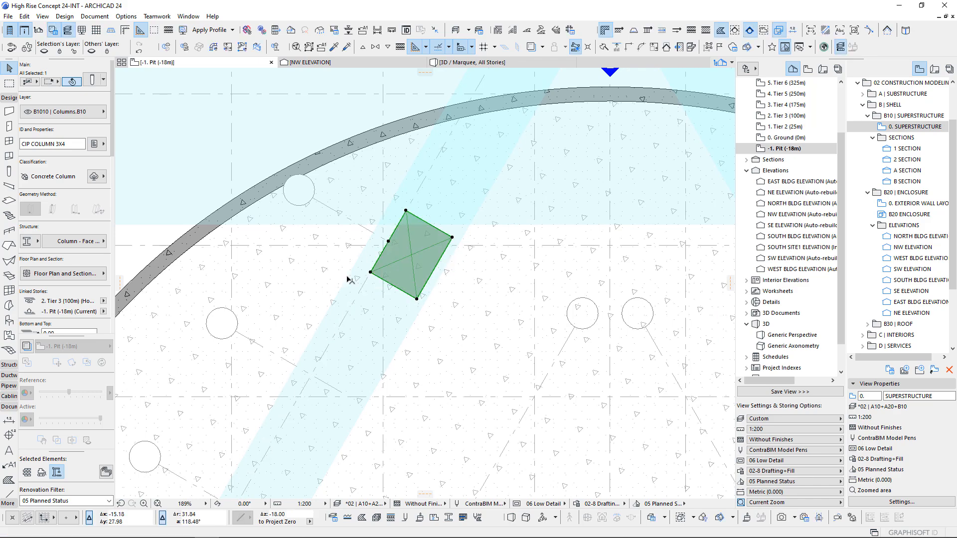
# - Set the northern column's cross-section to 4.00 by 3.00
pyautogui.scroll(-3, 404, 285)
pyautogui.moveTo(404, 285); pyautogui.dragTo(439, 218, button='middle')
pyautogui.scroll(-3, 637, 287)
pyautogui.moveTo(637, 287); pyautogui.dragTo(499, 202, button='middle')
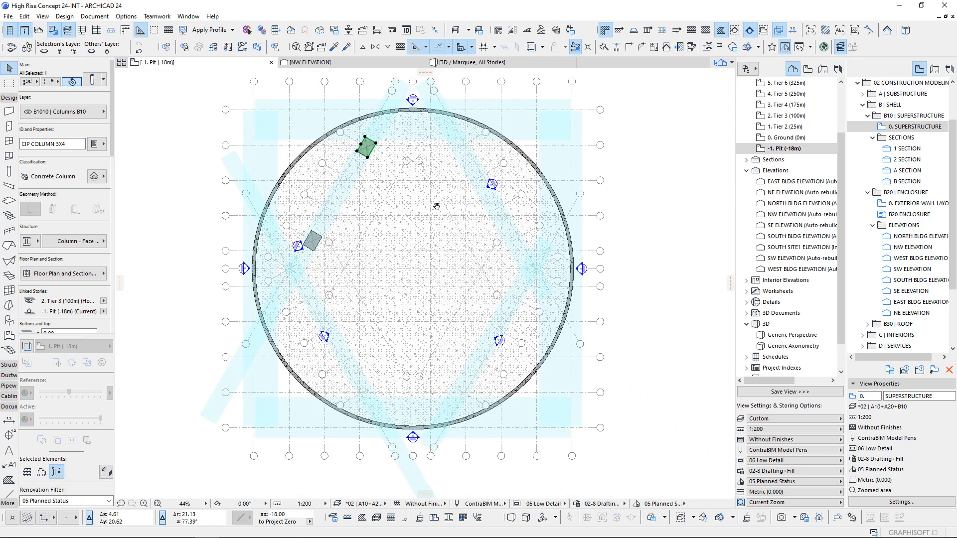
pyautogui.scroll(-3, 103, 245)
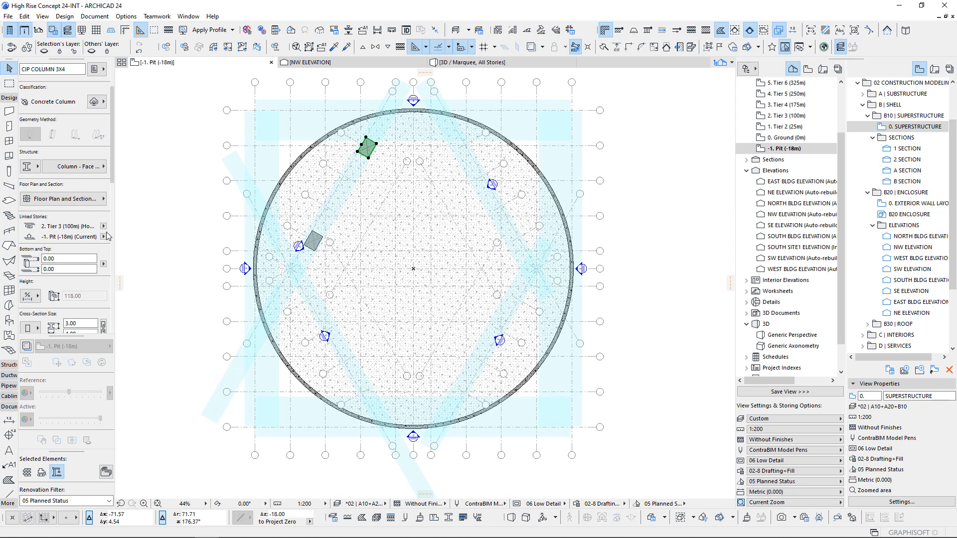
pyautogui.moveTo(393, 231); pyautogui.dragTo(392, 253, button='middle')
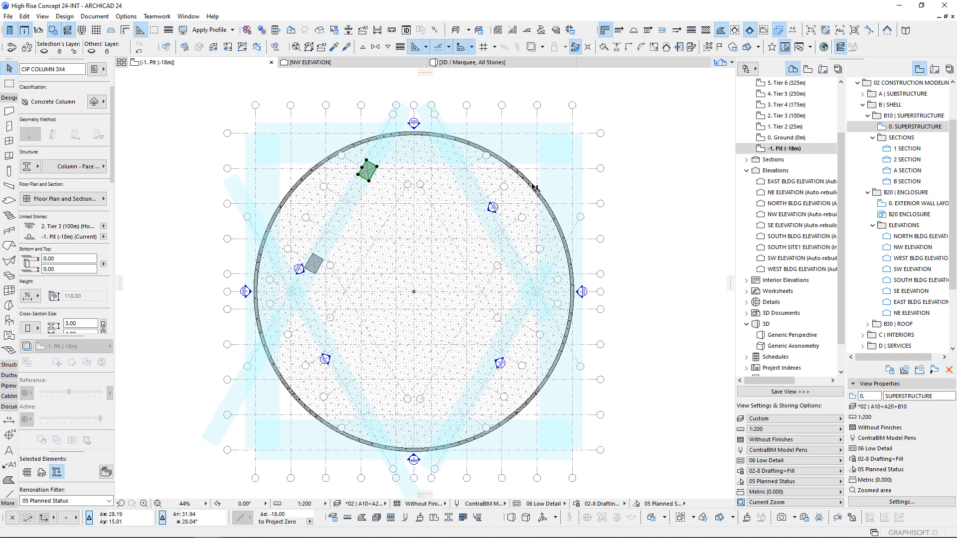
pyautogui.scroll(-4, 52, 269)
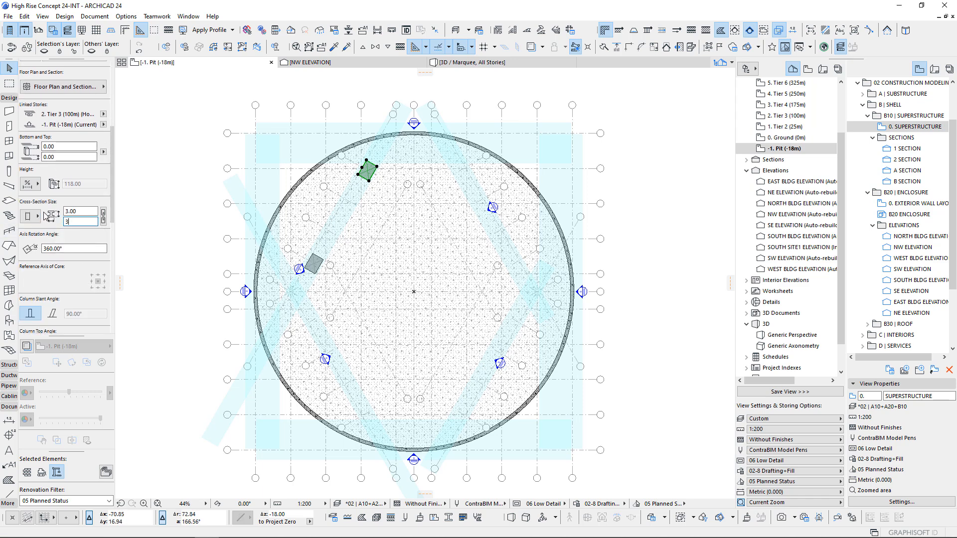
pyautogui.press('Return')
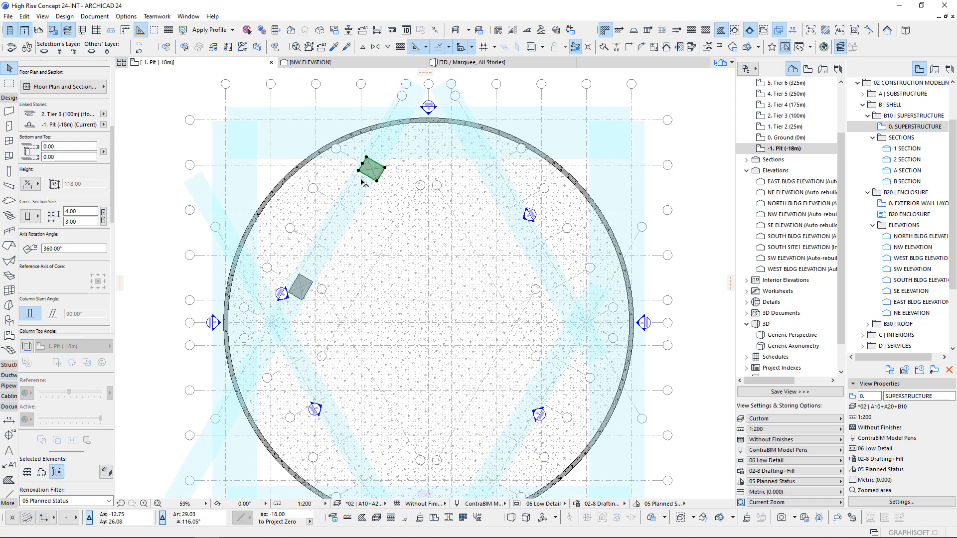
# - Mirror copies of both diagonal columns about the pit's vertical centerline to the eastern half
pyautogui.scroll(4, 364, 169)
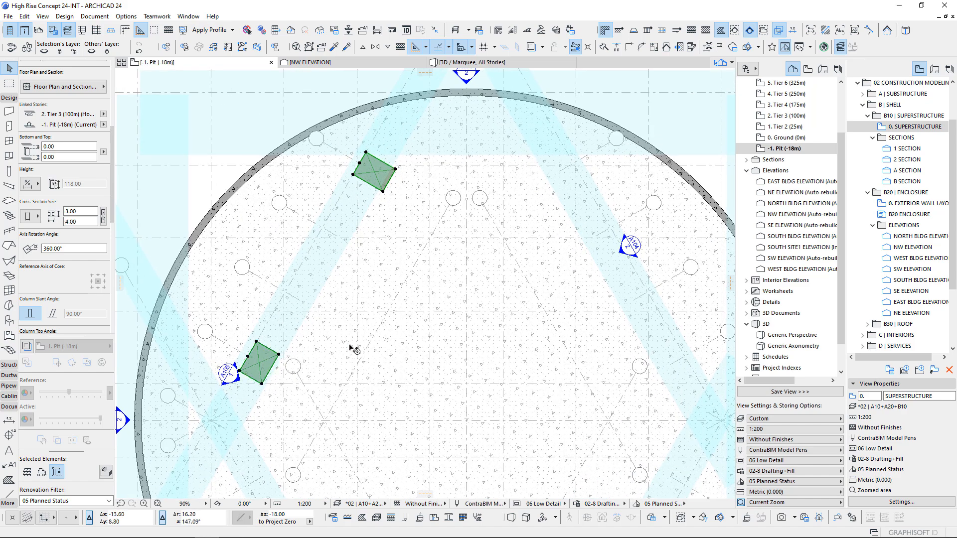
pyautogui.scroll(-4, 353, 349)
pyautogui.moveTo(353, 348); pyautogui.dragTo(362, 272, button='middle')
pyautogui.hotkey('ctrl', 'alt', 'm')
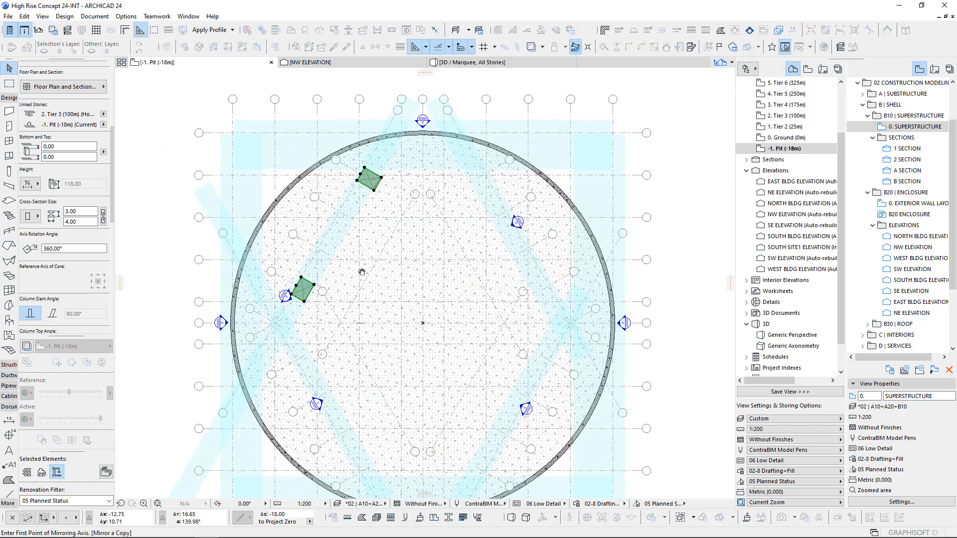
pyautogui.click(423, 242)
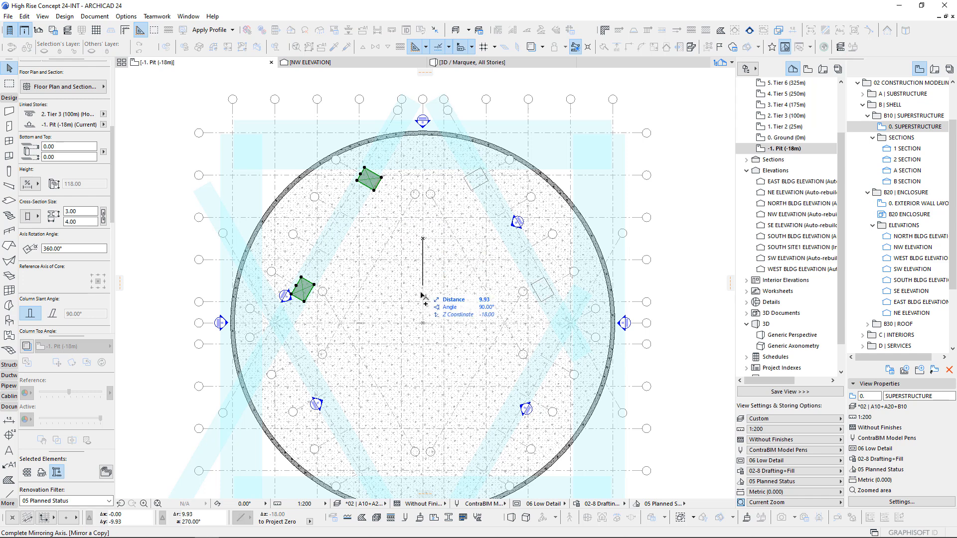
pyautogui.click(423, 330)
pyautogui.moveTo(423, 330); pyautogui.dragTo(450, 246, button='middle')
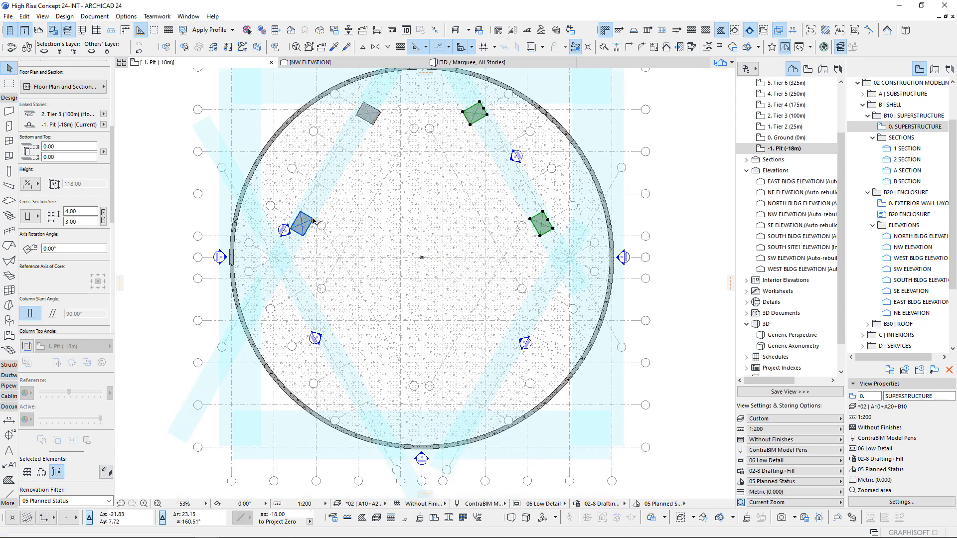
# - Mirror copies of all four northern columns about the pit's horizontal centerline to the southern half, and clear the selection
pyautogui.keyDown('shift'); pyautogui.click(301, 223); pyautogui.keyUp('shift')
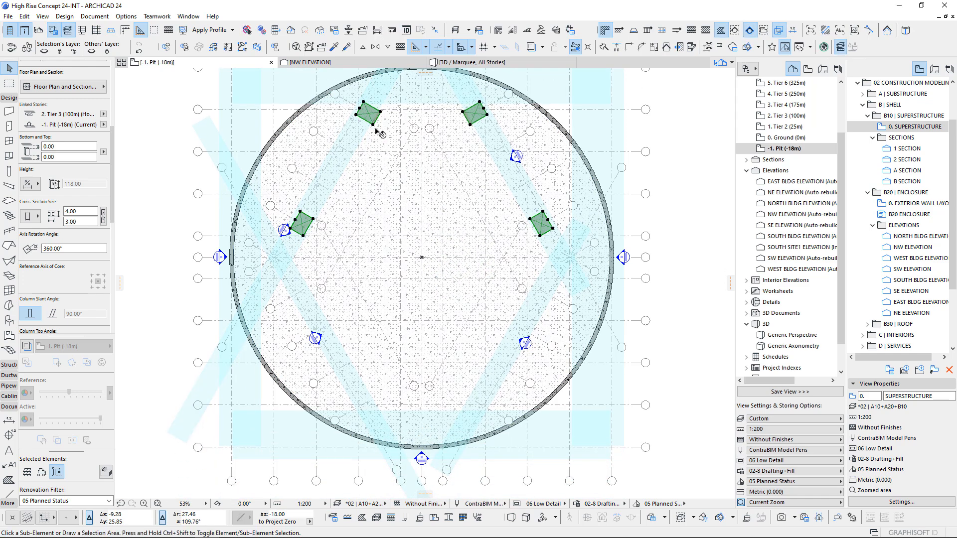
pyautogui.hotkey('ctrl', 'alt', 'm')
pyautogui.click(421, 258)
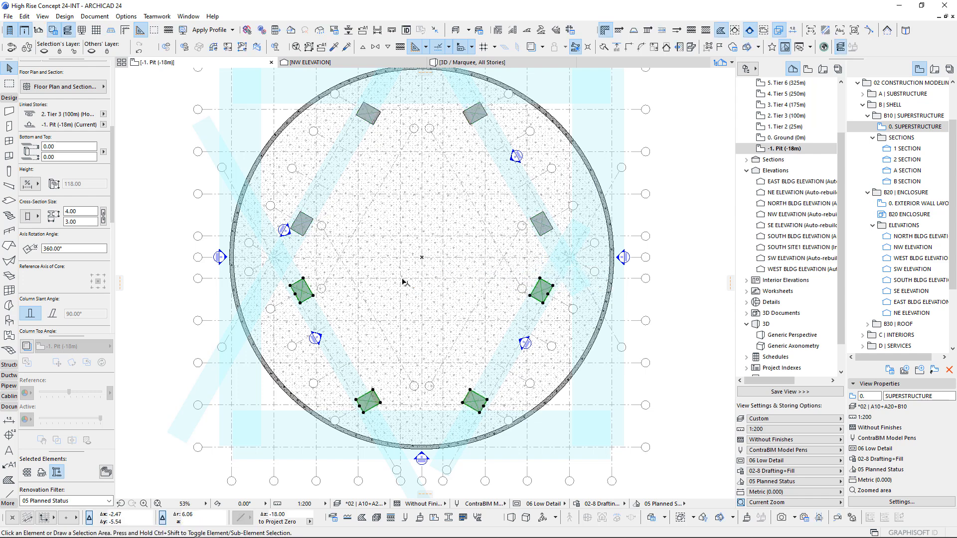
pyautogui.scroll(-2, 399, 273)
pyautogui.moveTo(400, 274); pyautogui.dragTo(434, 274, button='middle')
pyautogui.press('Escape')
pyautogui.scroll(-2, 350, 300)
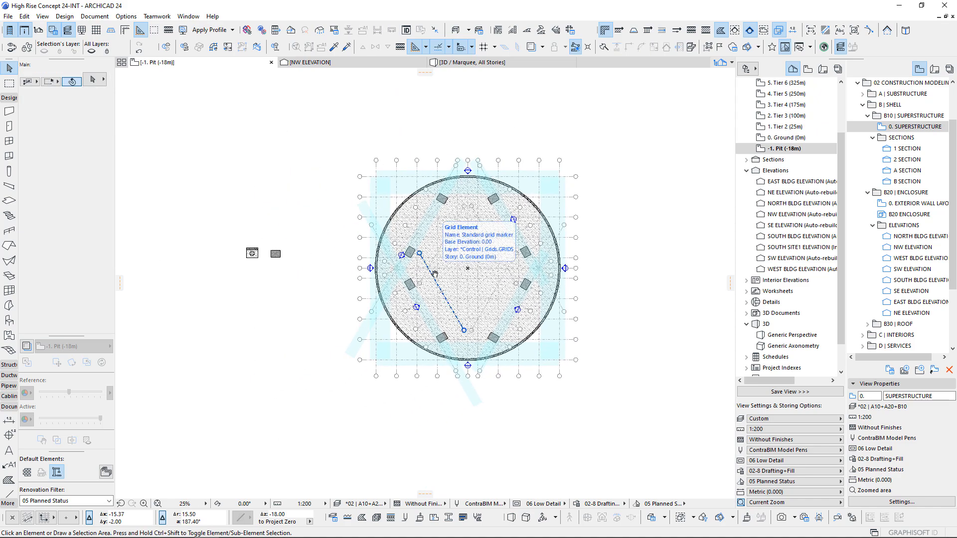
# - On the ground floor plan, pick up the settings of the sample CIP WALL 1.5M shear wall beside the grid
pyautogui.hotkey('ctrl', 'Up')
pyautogui.scroll(5, 278, 274)
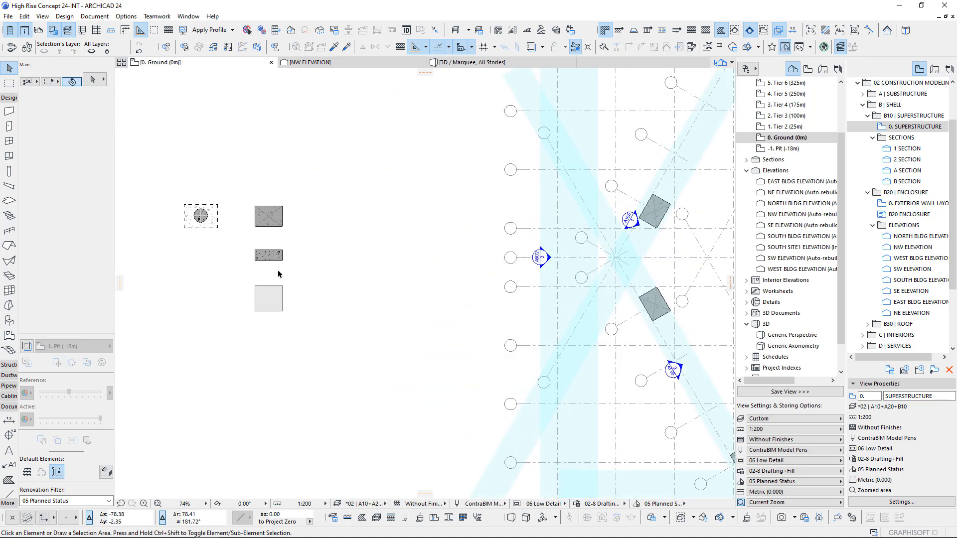
pyautogui.scroll(4, 278, 275)
pyautogui.click(268, 236)
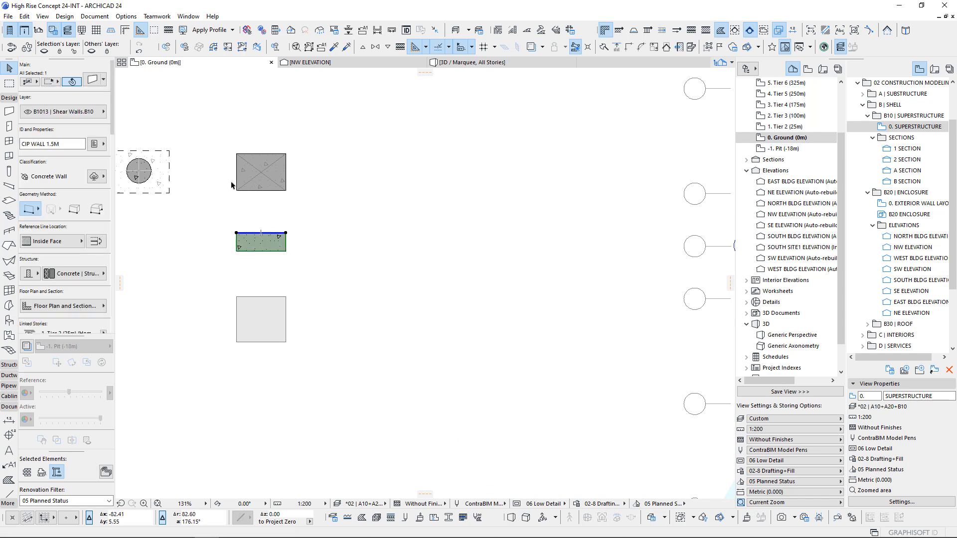
pyautogui.keyDown('alt'); pyautogui.click(260, 233); pyautogui.keyUp('alt')
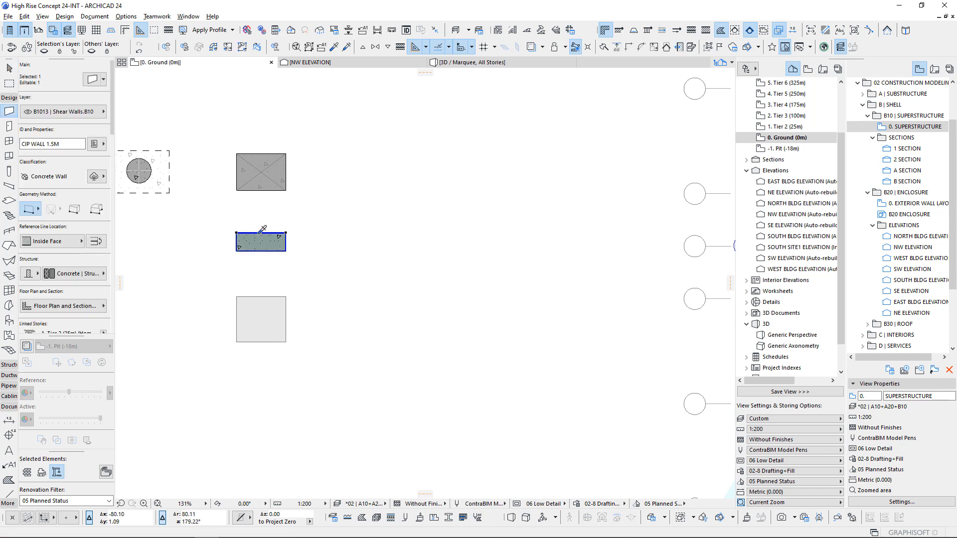
# - Draw a closed six-sided shear wall core around the grid center, following the inner diagonal gridlines with short horizontal walls at the north and south
pyautogui.scroll(-6, 445, 239)
pyautogui.moveTo(683, 273); pyautogui.dragTo(320, 245, button='middle')
pyautogui.scroll(5, 332, 238)
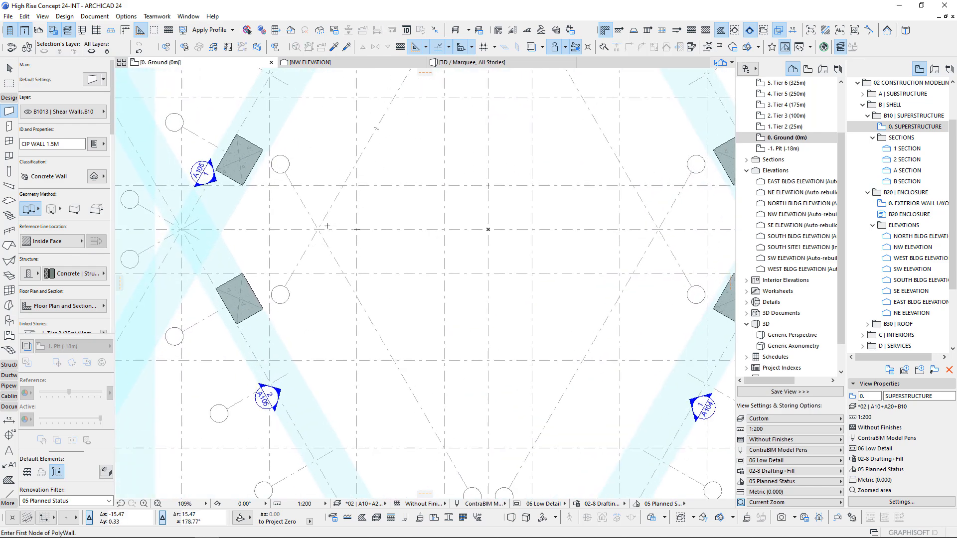
pyautogui.click(318, 230)
pyautogui.moveTo(417, 176); pyautogui.dragTo(275, 359, button='middle')
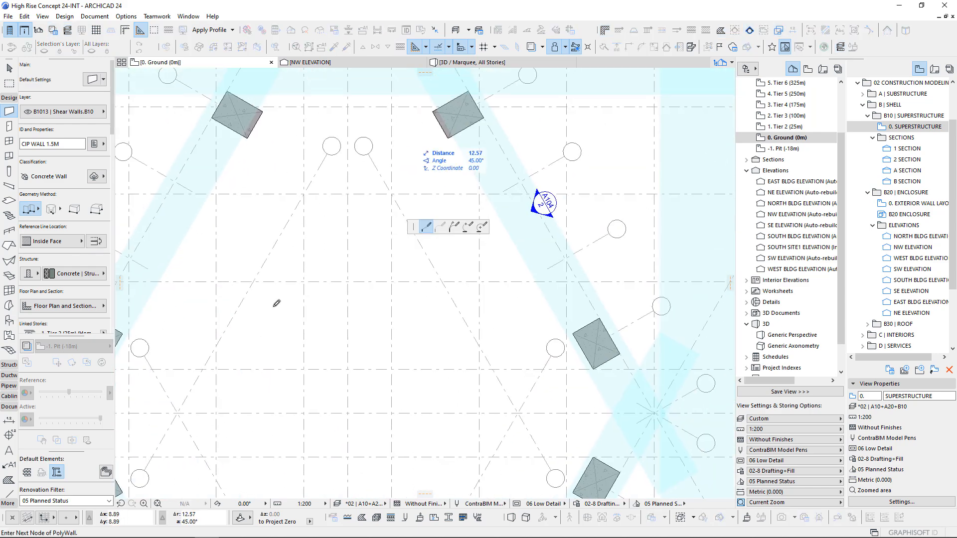
pyautogui.click(308, 192)
pyautogui.click(392, 194)
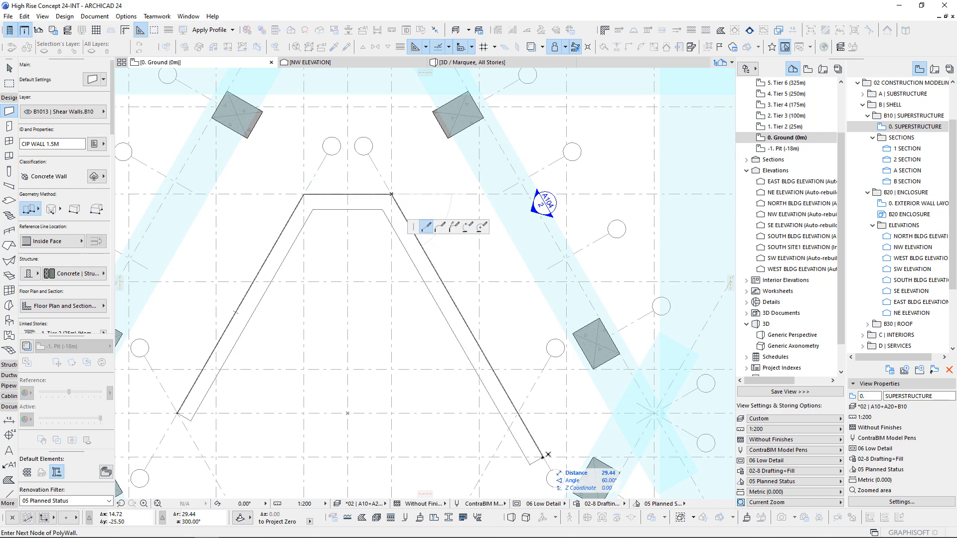
pyautogui.click(518, 413)
pyautogui.scroll(-3, 401, 433)
pyautogui.moveTo(402, 483); pyautogui.dragTo(372, 357, button='middle')
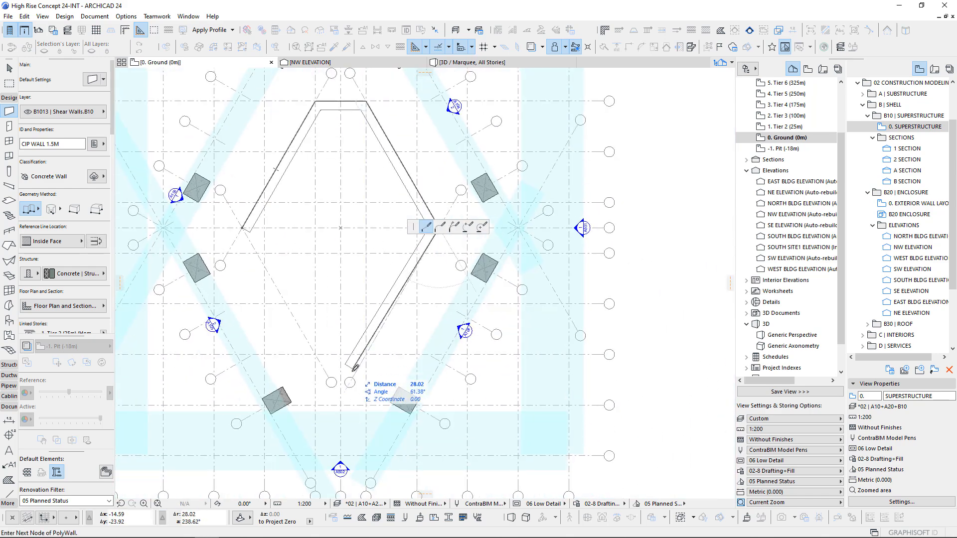
pyautogui.click(366, 355)
pyautogui.click(315, 354)
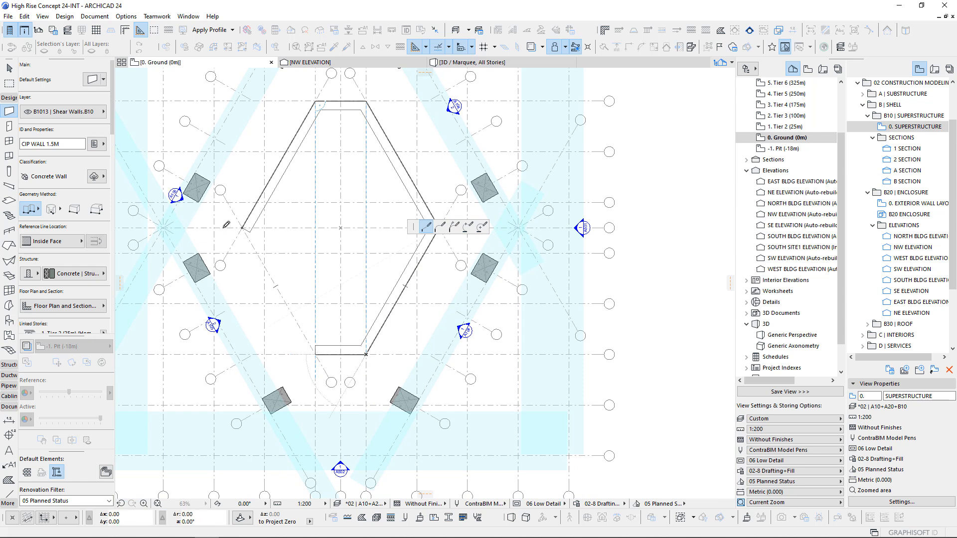
pyautogui.click(243, 228)
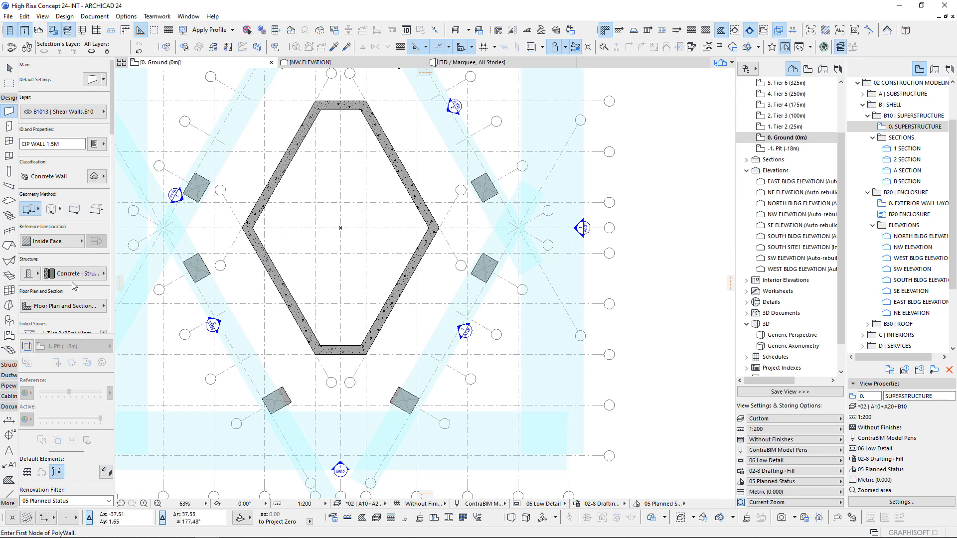
# - Draw a straight shear wall across the core from its west corner to its east corner along the horizontal centerline
pyautogui.scroll(-4, 73, 286)
pyautogui.scroll(3, 59, 189)
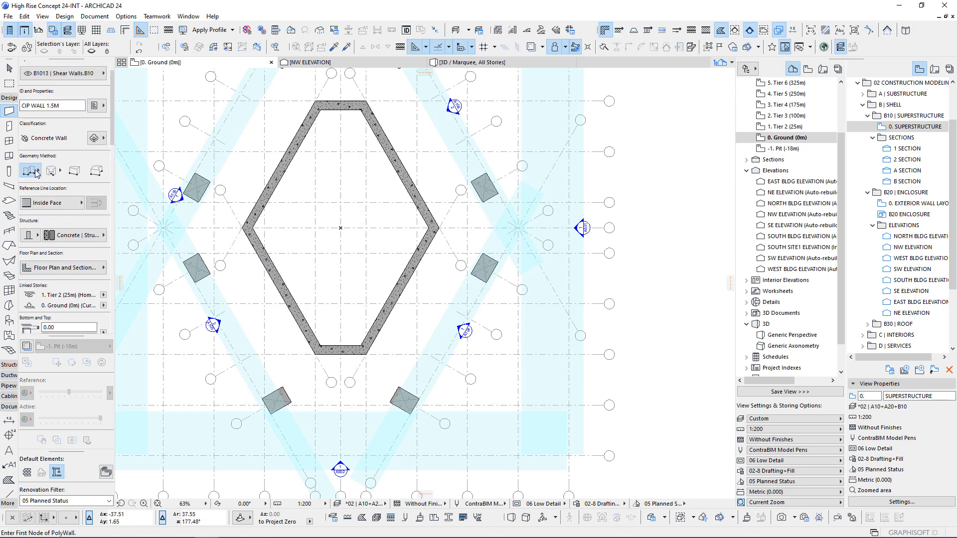
pyautogui.click(254, 226)
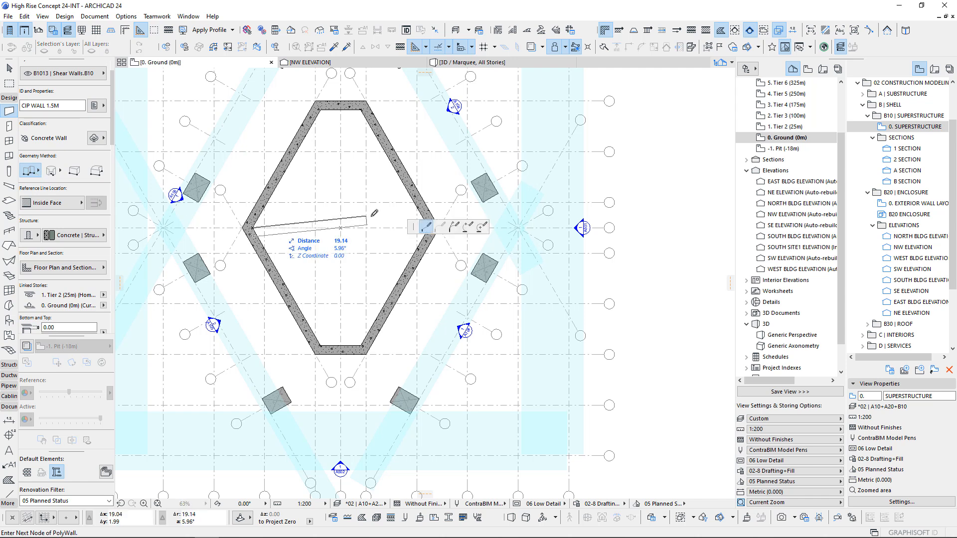
pyautogui.moveTo(427, 228); pyautogui.dragTo(366, 242, button='middle')
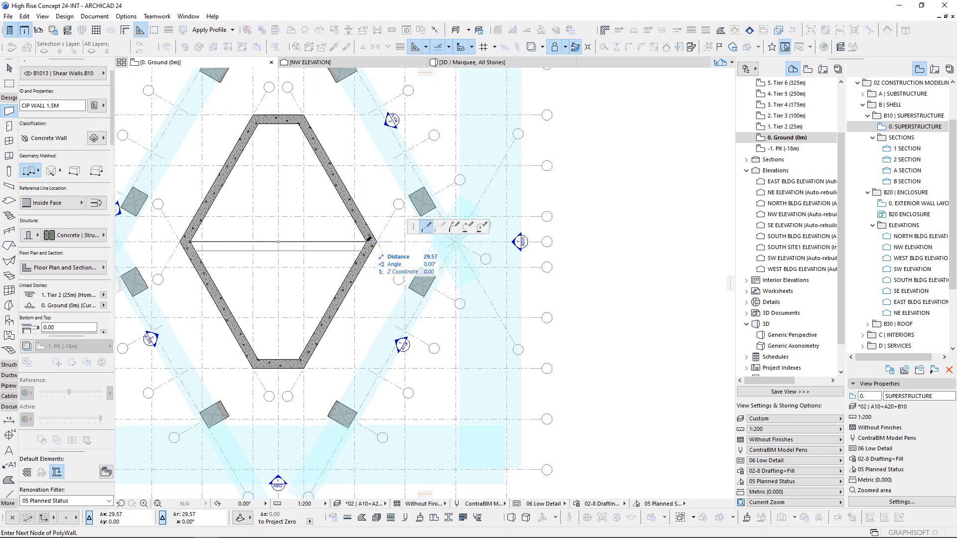
pyautogui.doubleClick(369, 240)
pyautogui.scroll(4, 220, 233)
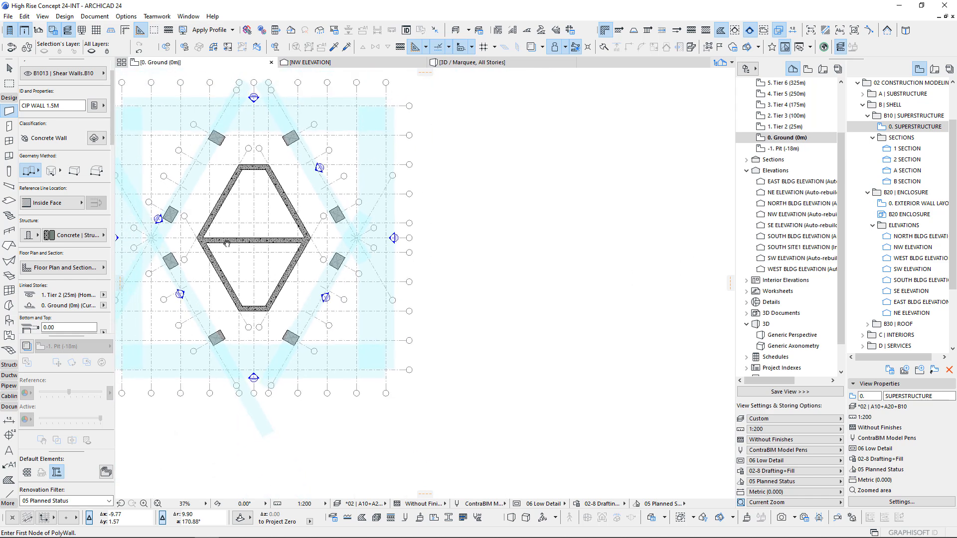
# - Set the reference line location of the core's horizontal cross wall to Center
pyautogui.keyDown('shift'); pyautogui.click(237, 292); pyautogui.keyUp('shift')
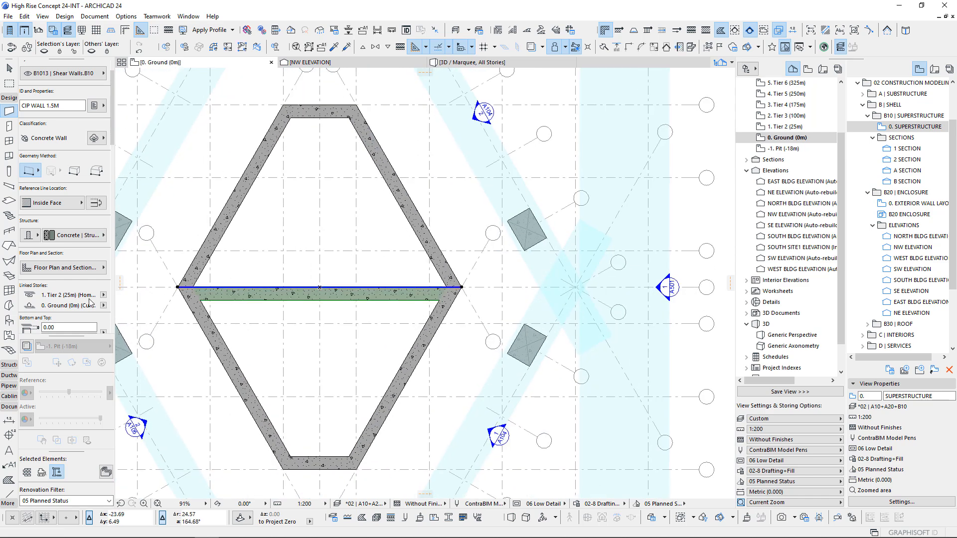
pyautogui.click(82, 204)
pyautogui.click(109, 214)
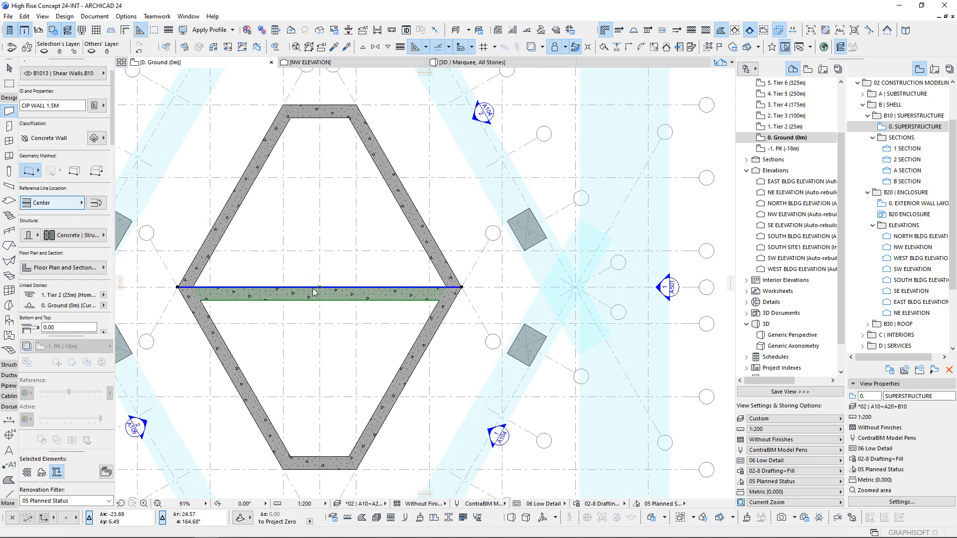
pyautogui.scroll(10, 184, 287)
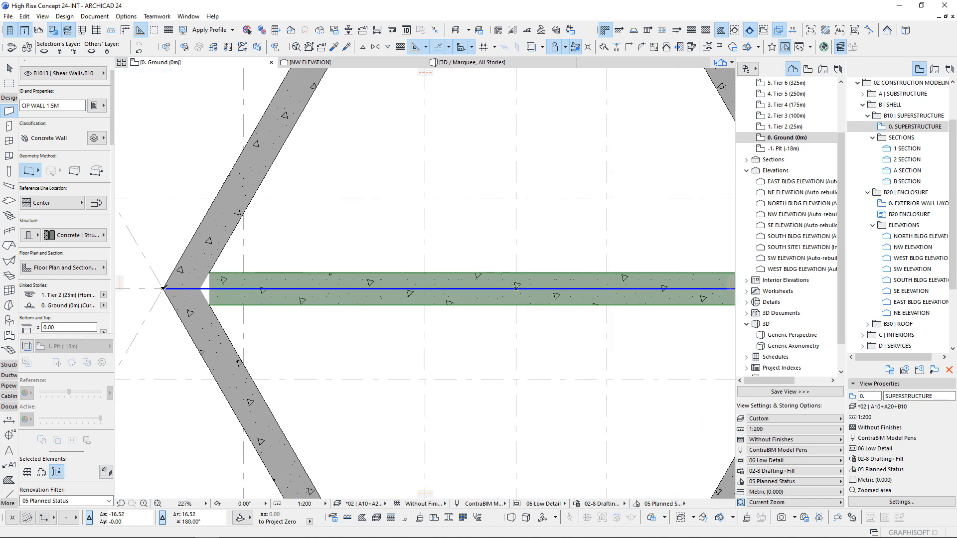
# - Try to stretch the cross wall's western end a short way eastward along the centerline
pyautogui.click(163, 289)
pyautogui.click(188, 288)
pyautogui.hotkey('ctrl', 'z')
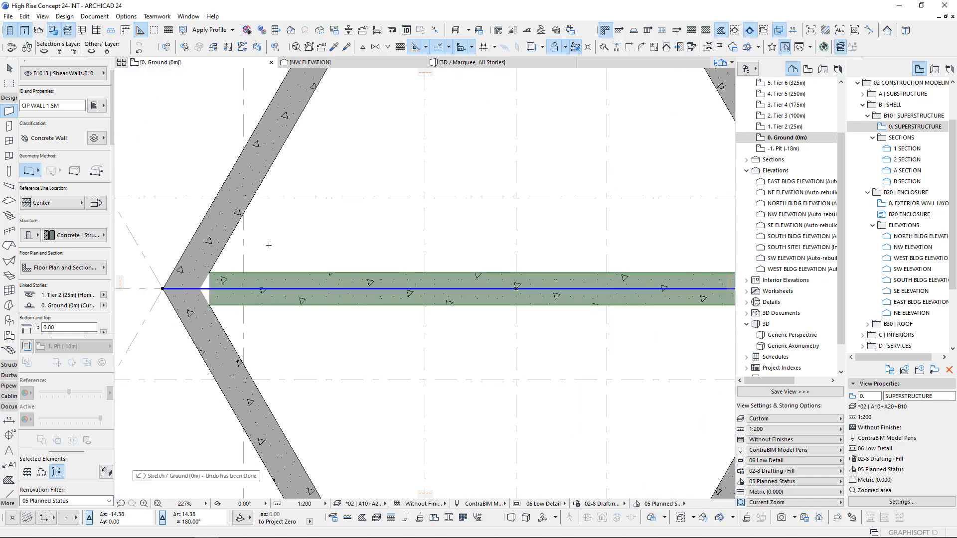
# - Select all the shear walls of the core and show only them in 3D
pyautogui.scroll(-10, 271, 251)
pyautogui.press('Escape')
pyautogui.click(411, 221)
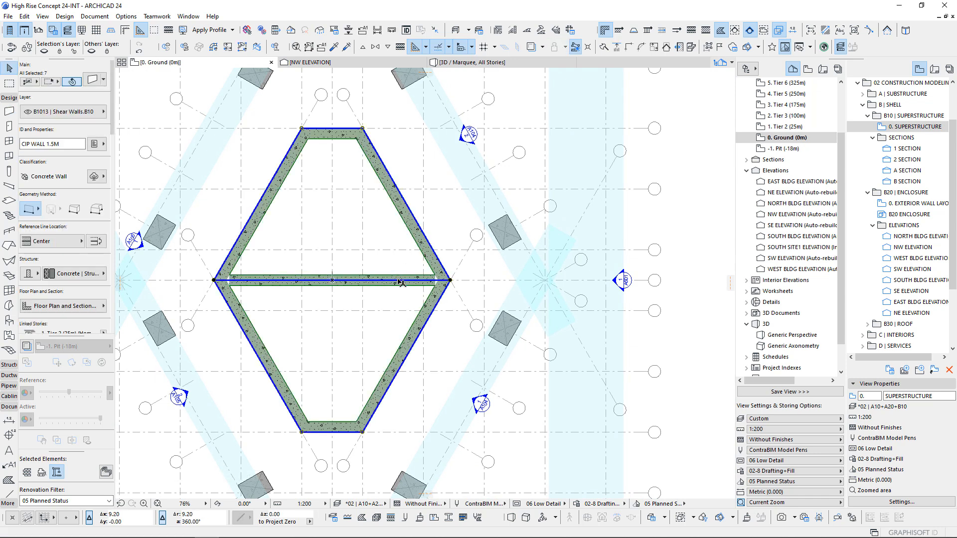
pyautogui.press('F3')
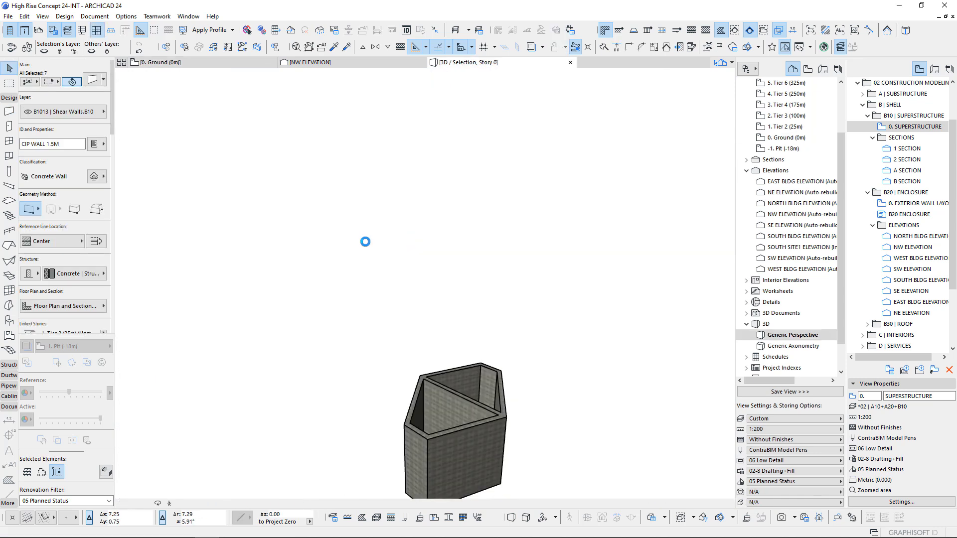
pyautogui.middleClick(429, 338)
pyautogui.keyDown('shift'); pyautogui.moveTo(429, 339); pyautogui.dragTo(436, 195, button='middle'); pyautogui.keyUp('shift')
pyautogui.scroll(-5, 494, 203)
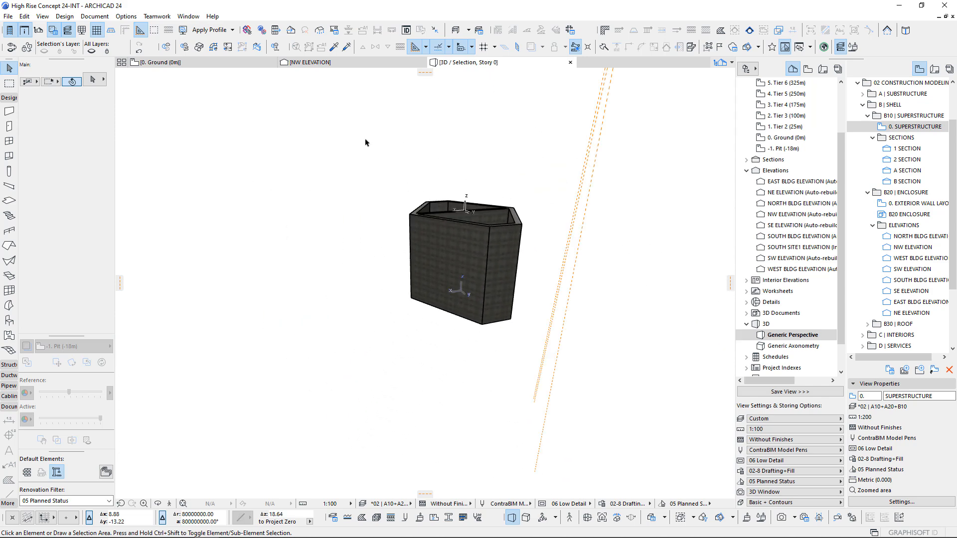
# - Link the bottom of all core walls to -1. Pit (-18m) and their top to 2. Tier 3 (100m)
pyautogui.hotkey('ctrl', 'a')
pyautogui.scroll(-6, 75, 199)
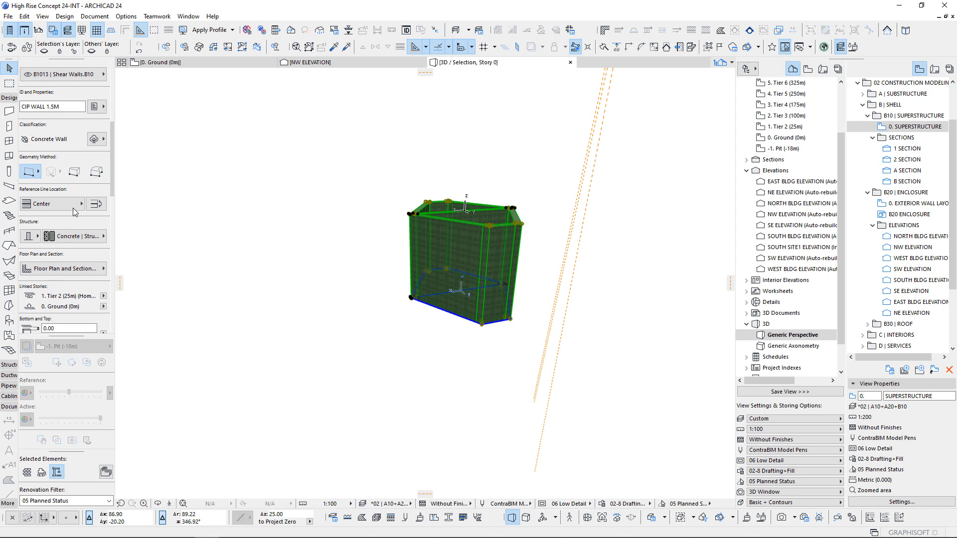
pyautogui.click(103, 117)
pyautogui.click(134, 148)
pyautogui.click(63, 149)
pyautogui.click(102, 106)
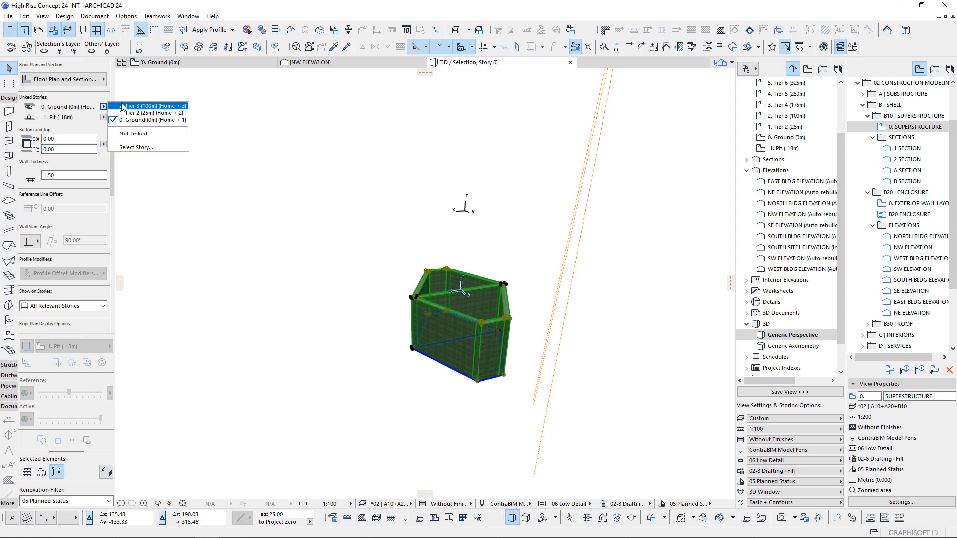
pyautogui.click(145, 110)
# - Show the whole model in 3D and examine how the core walls and columns rise out of the pit
pyautogui.moveTo(454, 260); pyautogui.dragTo(390, 365, button='middle')
pyautogui.scroll(-5, 405, 324)
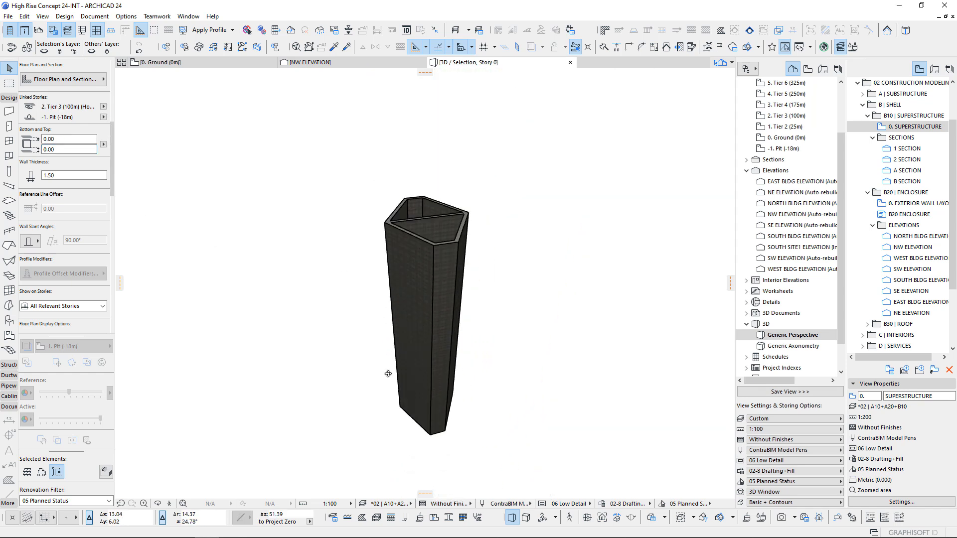
pyautogui.moveTo(389, 331)
pyautogui.keyDown('shift'); pyautogui.mouseDown(button='middle')
pyautogui.moveTo(341, 339)
pyautogui.moveTo(480, 132)
pyautogui.moveTo(452, 223)
pyautogui.moveTo(434, 451)
pyautogui.moveTo(454, 443)
pyautogui.mouseUp(button='middle'); pyautogui.keyUp('shift')
pyautogui.press('Escape')
pyautogui.press('F5')
pyautogui.scroll(-5, 501, 414)
pyautogui.scroll(3, 409, 420)
pyautogui.scroll(3, 408, 422)
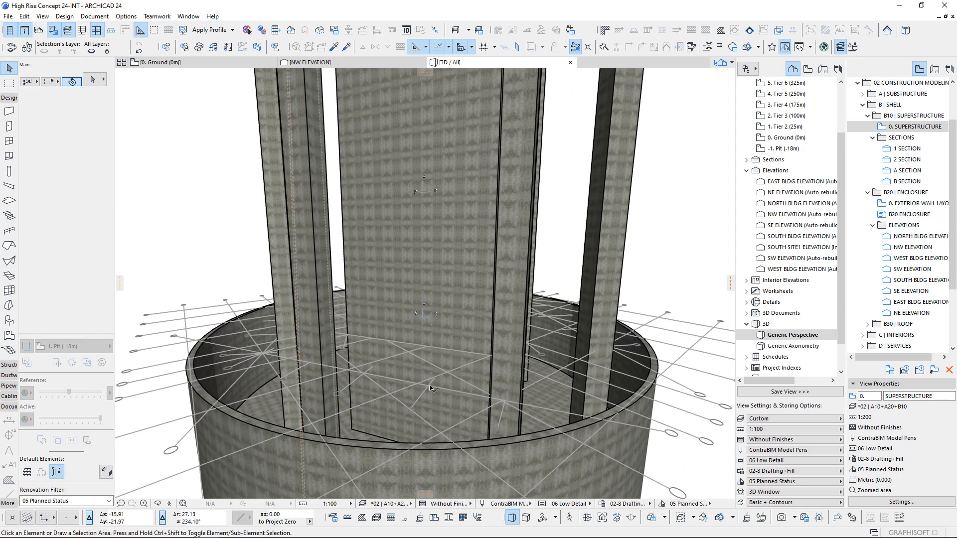
pyautogui.keyDown('shift'); pyautogui.moveTo(352, 274); pyautogui.dragTo(296, 244, button='middle'); pyautogui.keyUp('shift')
pyautogui.scroll(-10, 296, 244)
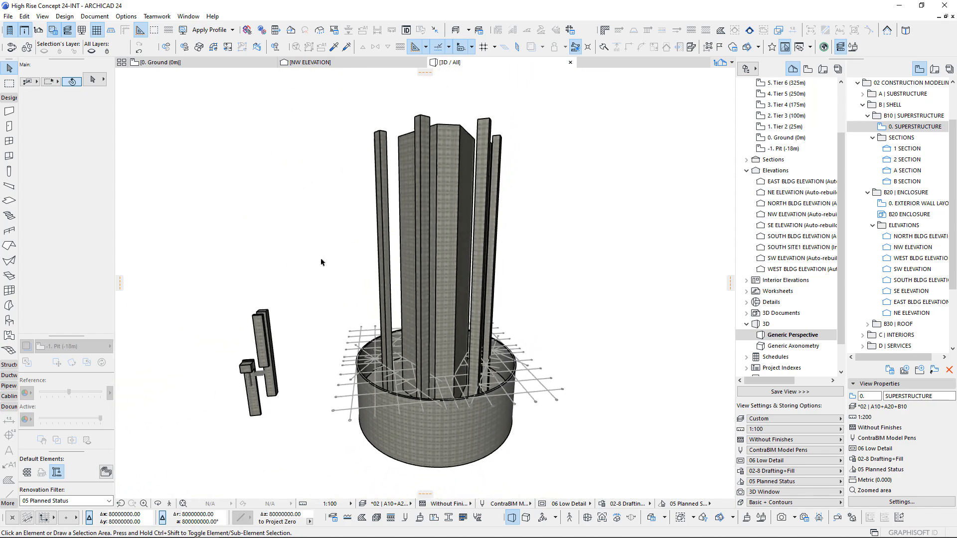
# - Copy all eight columns from the ground floor plan to the Tier 3 (100m) story
pyautogui.press('F2')
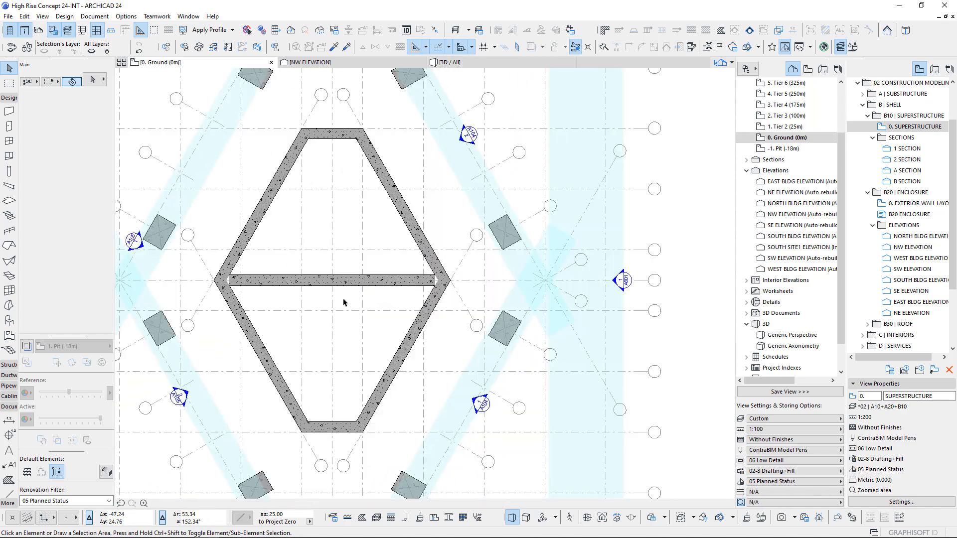
pyautogui.scroll(-3, 287, 270)
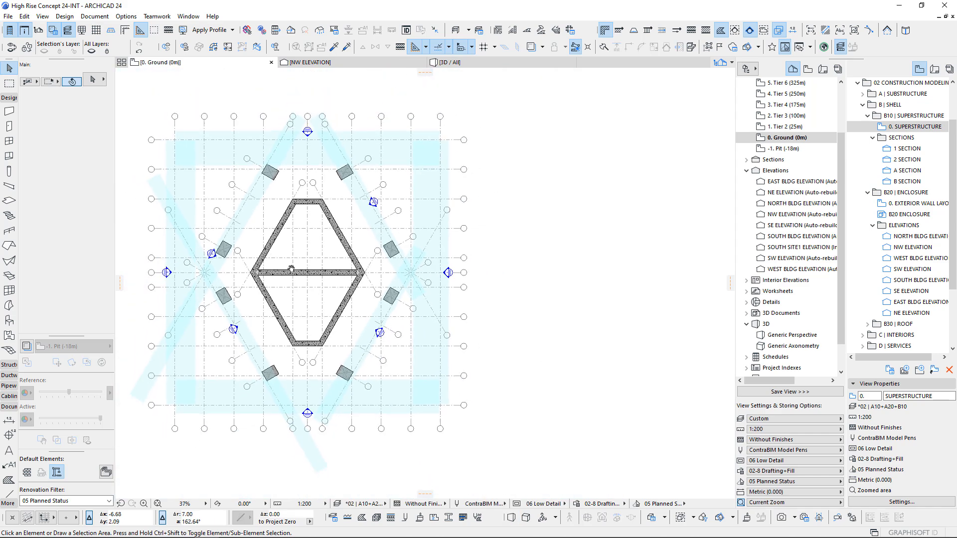
pyautogui.moveTo(288, 270); pyautogui.dragTo(432, 275, button='middle')
pyautogui.scroll(-2, 356, 280)
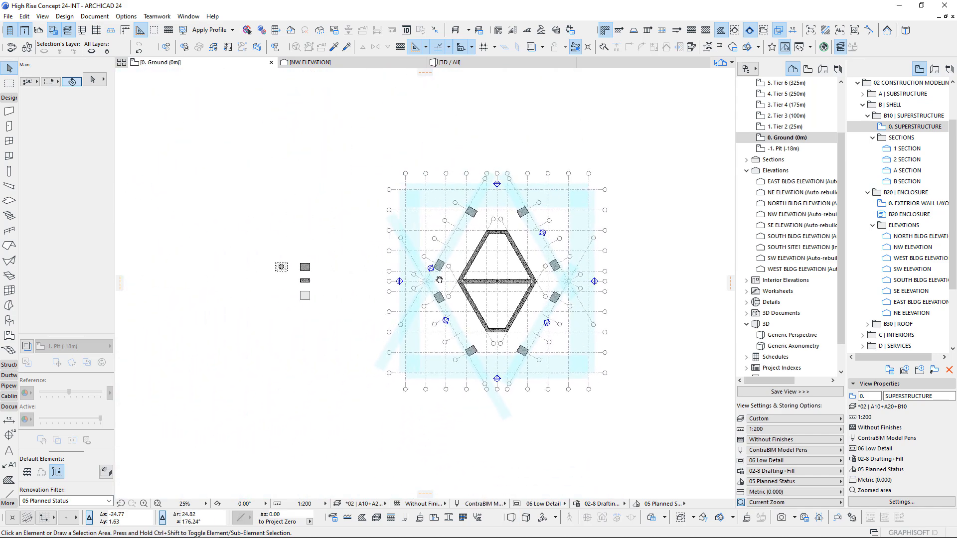
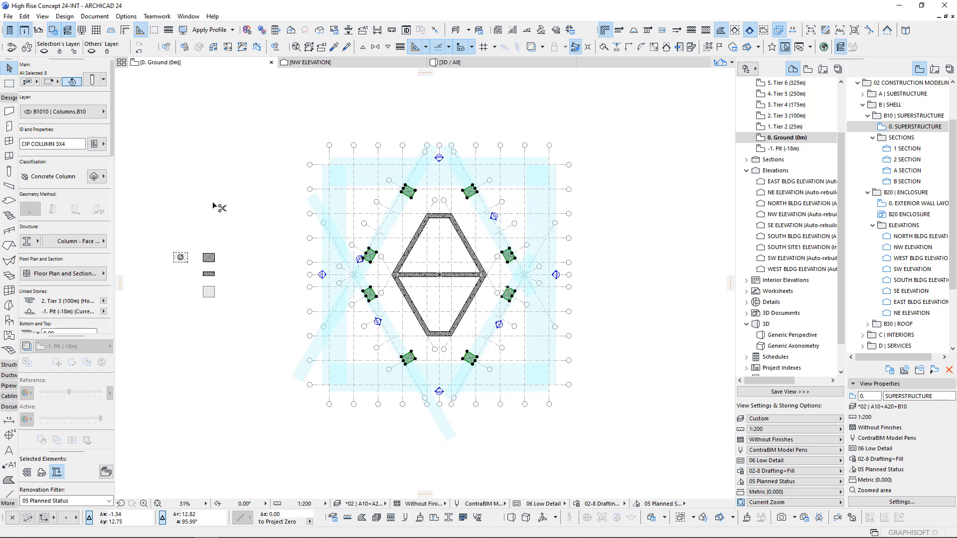
pyautogui.scroll(-3, 43, 250)
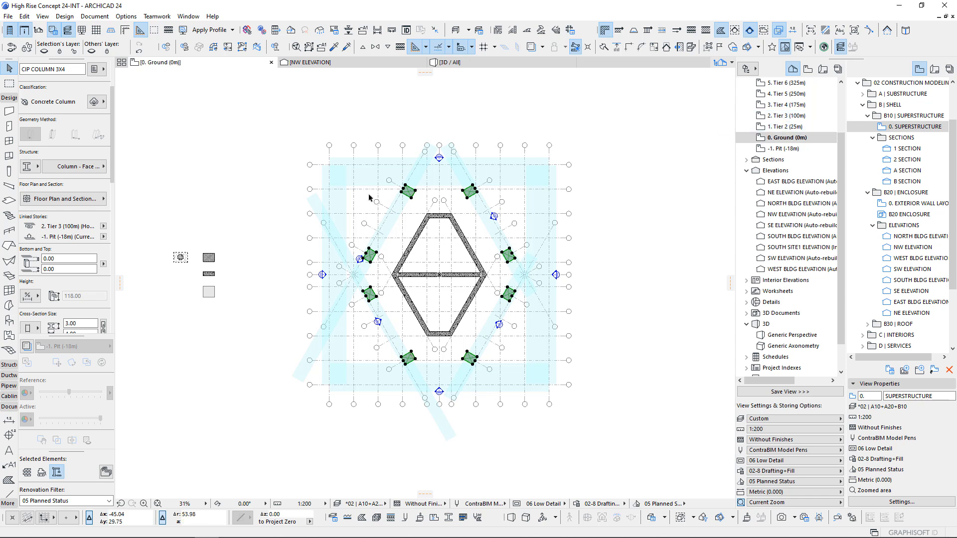
pyautogui.doubleClick(783, 119)
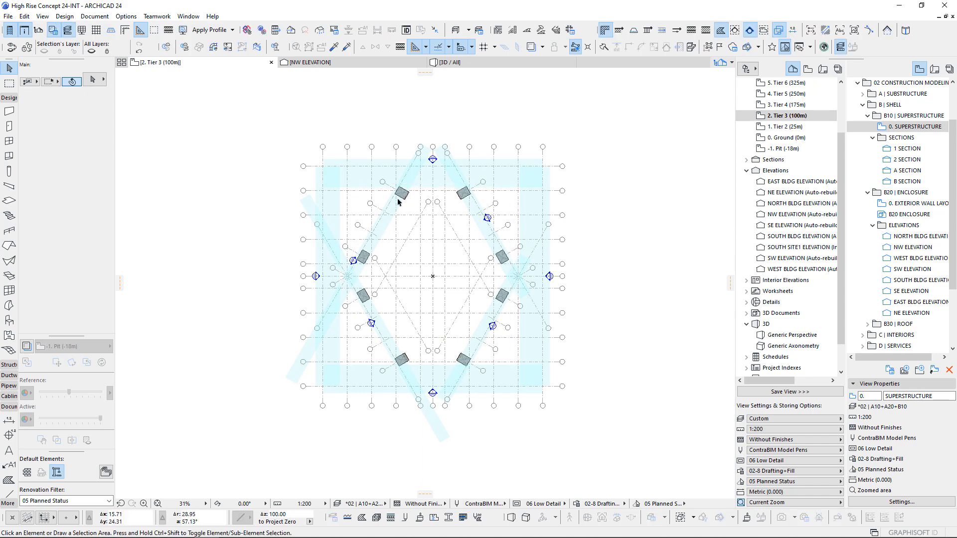
# - Select all eight columns on the Tier 3 plan and link their bottom to 2. Tier 3 (100m)
pyautogui.click(9, 172)
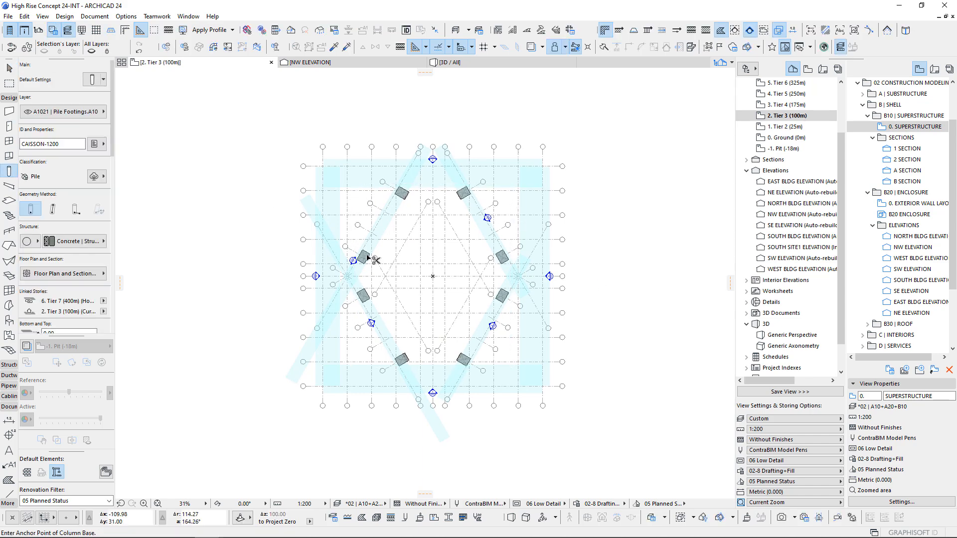
pyautogui.hotkey('ctrl', 'a')
pyautogui.scroll(-4, 366, 275)
pyautogui.moveTo(366, 278); pyautogui.dragTo(501, 270, button='middle')
pyautogui.scroll(4, 522, 284)
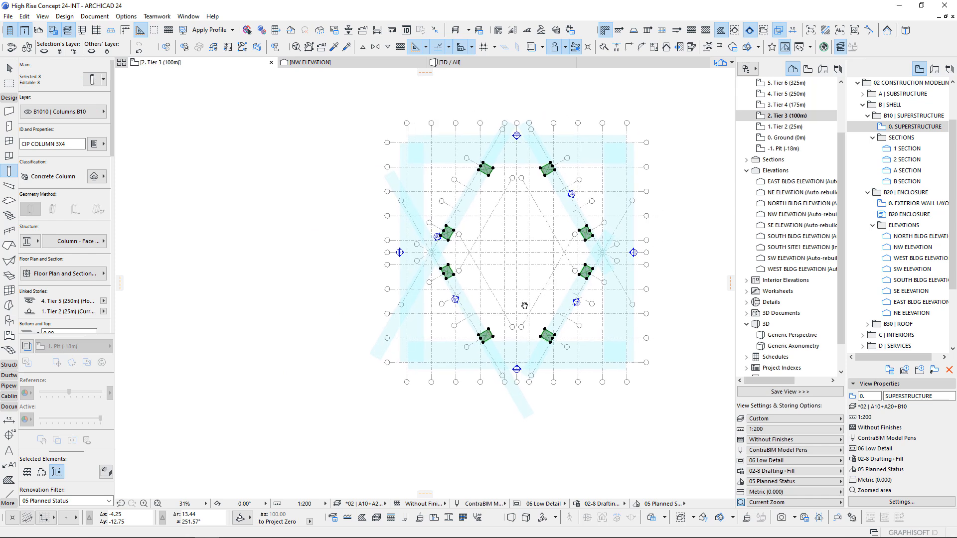
pyautogui.scroll(-3, 39, 253)
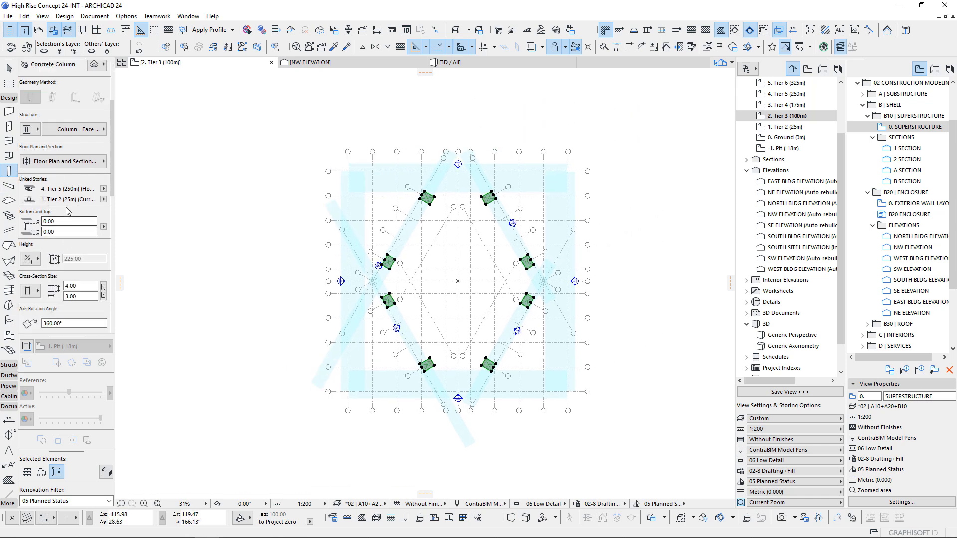
pyautogui.click(103, 201)
pyautogui.click(137, 209)
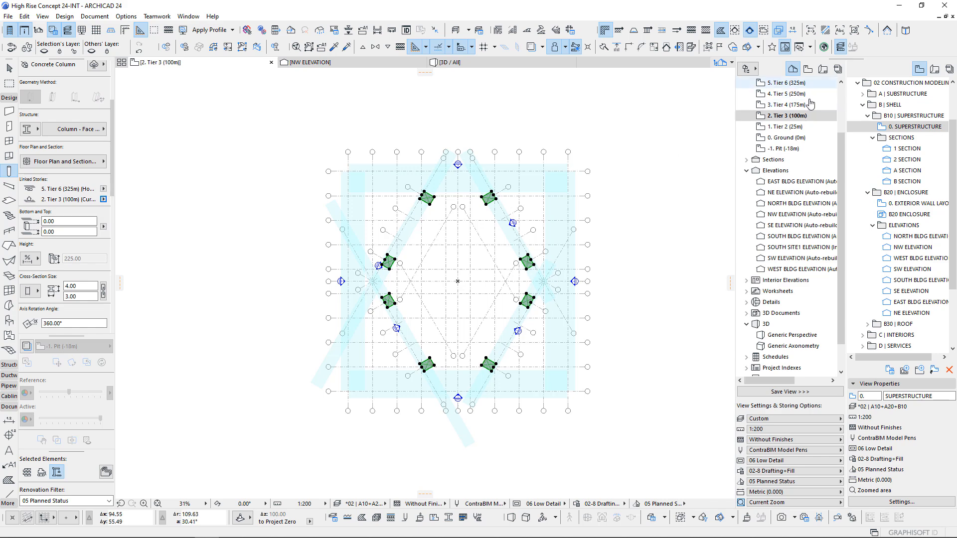
# - Set the cross-section of the four inner columns nearest the side corners on the Tier 3 plan to 2.50 by 3.00
pyautogui.scroll(1, 787, 120)
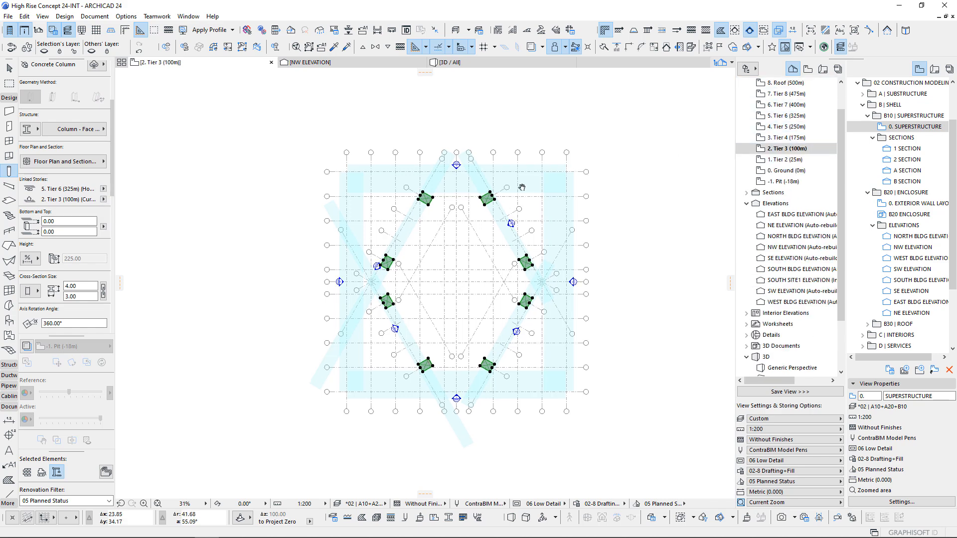
pyautogui.scroll(3, 351, 254)
pyautogui.press('Escape')
pyautogui.press('Escape')
pyautogui.click(347, 258)
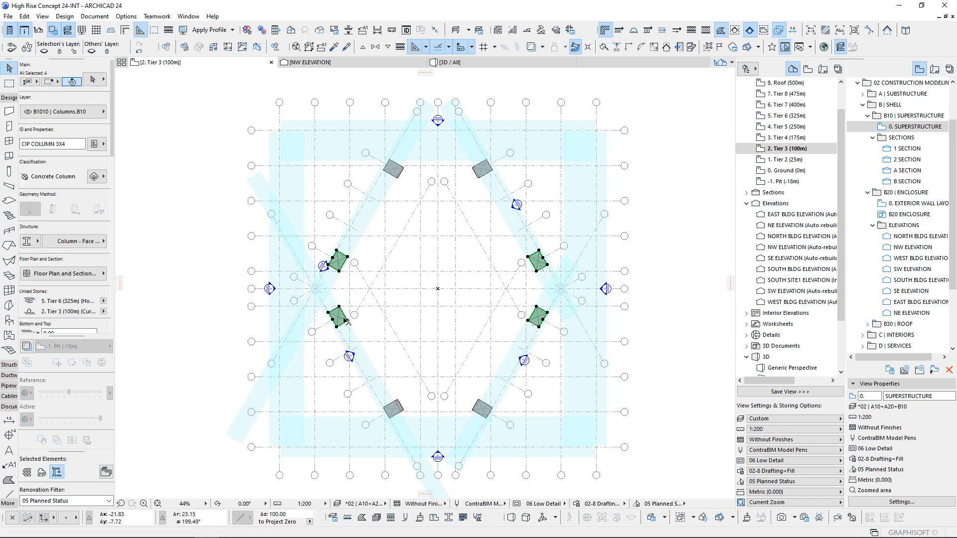
pyautogui.scroll(-3, 84, 201)
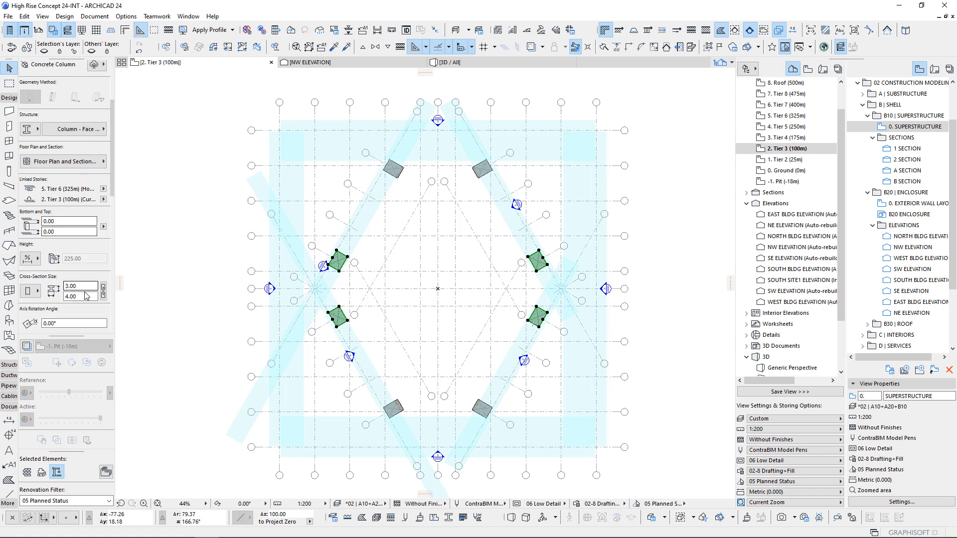
pyautogui.press('Return')
pyautogui.write('2.')
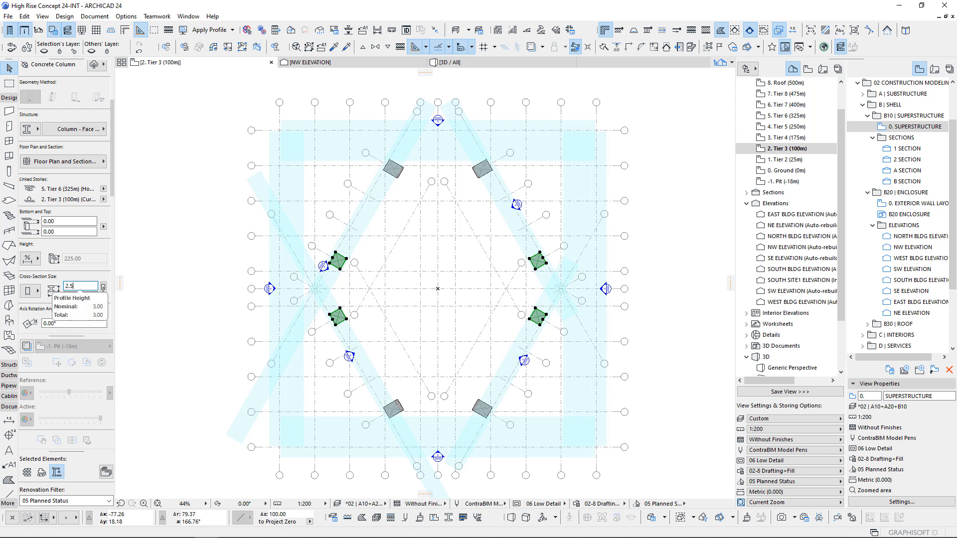
pyautogui.moveTo(458, 340); pyautogui.dragTo(452, 343, button='middle')
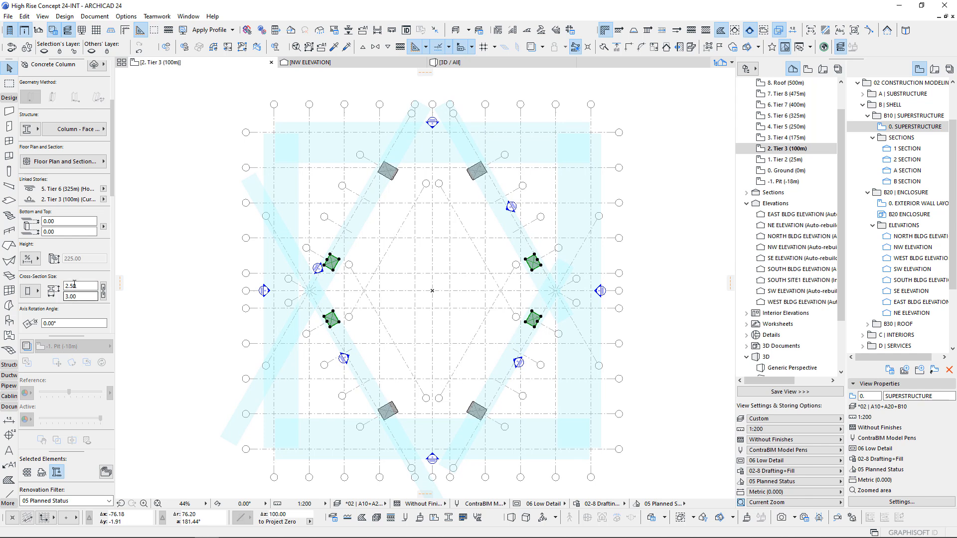
pyautogui.moveTo(431, 336); pyautogui.dragTo(430, 332, button='middle')
pyautogui.press('Escape')
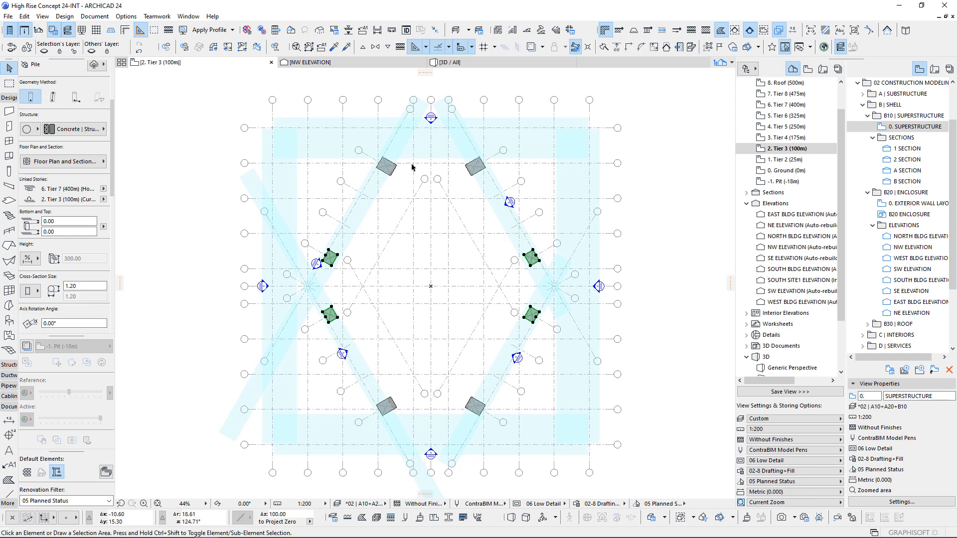
# - Set the cross-section of the four outer columns on the Tier 3 plan to 3.50 by 2.50
pyautogui.click(391, 174)
pyautogui.keyDown('shift'); pyautogui.click(475, 172); pyautogui.keyUp('shift')
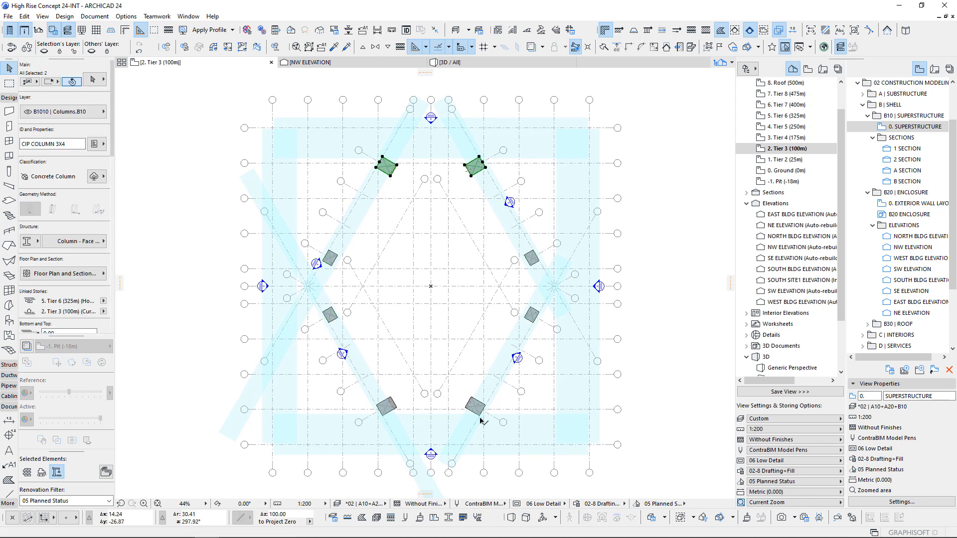
pyautogui.keyDown('shift'); pyautogui.click(392, 403); pyautogui.keyUp('shift')
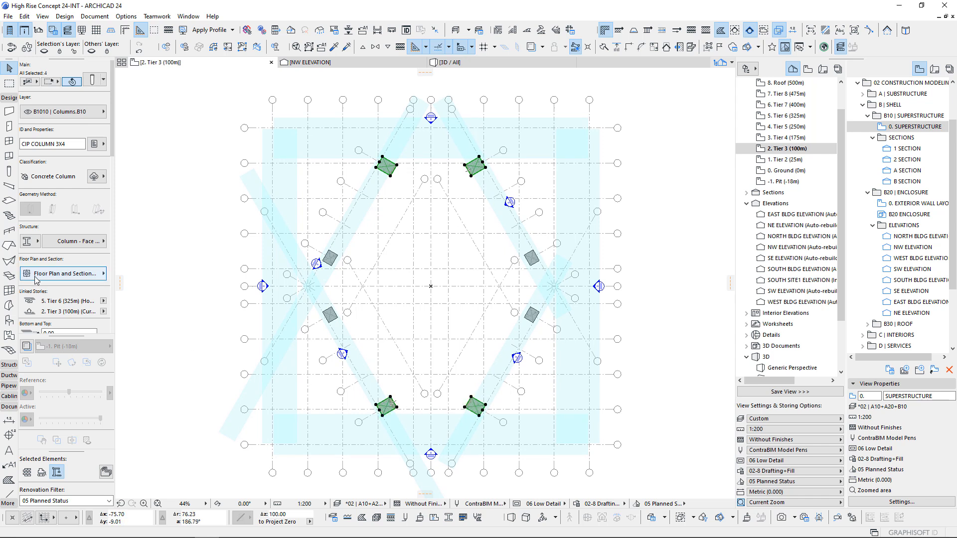
pyautogui.scroll(-3, 67, 240)
pyautogui.click(67, 286)
pyautogui.doubleClick(70, 286)
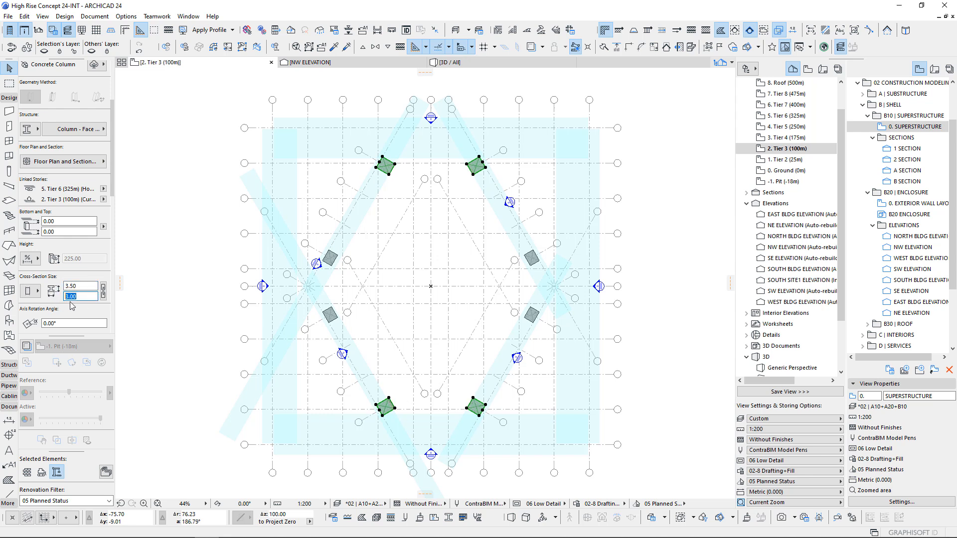
pyautogui.press('Return')
# - Copy all eight Tier 3 columns to the Tier 6 (325m) story
pyautogui.moveTo(435, 313); pyautogui.dragTo(396, 308, button='middle')
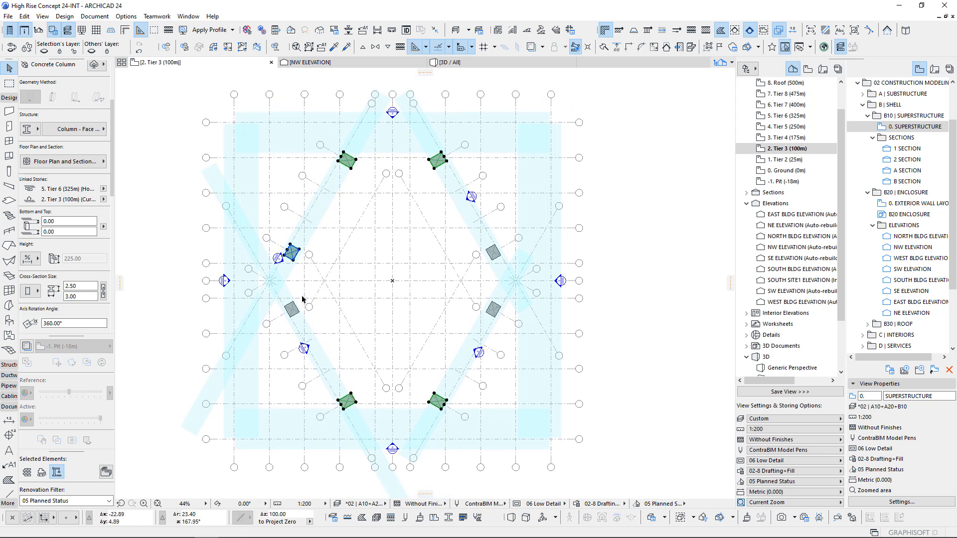
pyautogui.keyDown('shift'); pyautogui.click(490, 260); pyautogui.keyUp('shift')
pyautogui.keyDown('shift'); pyautogui.click(492, 306); pyautogui.keyUp('shift')
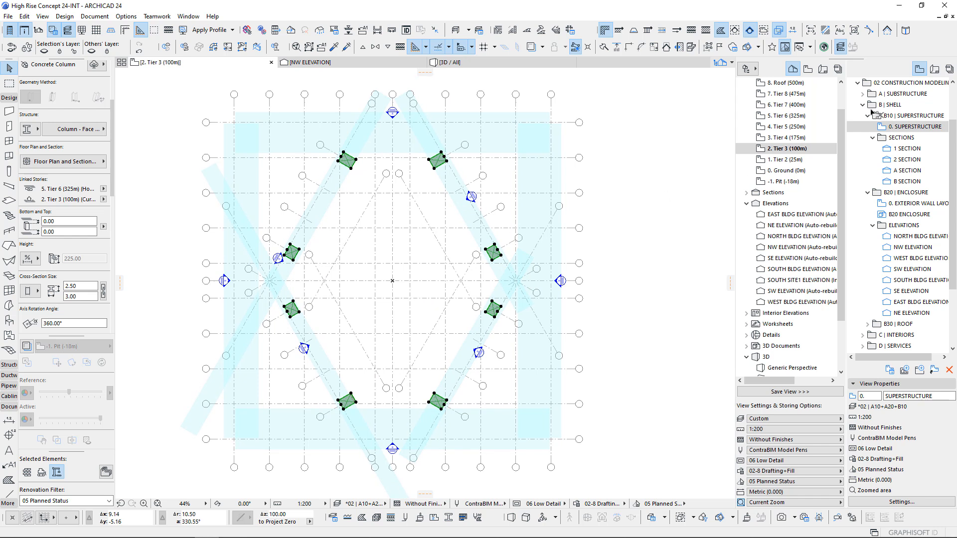
pyautogui.click(783, 118)
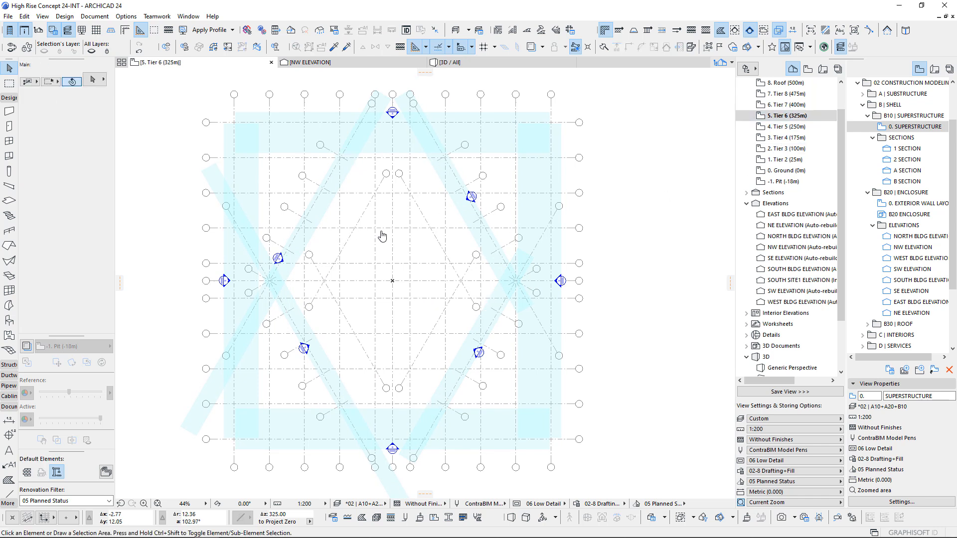
pyautogui.hotkey('ctrl', 'v')
pyautogui.press('Escape')
# - Set the cross-section of the four outer columns on the Tier 6 plan to 3.00 by 2.00
pyautogui.click(296, 252)
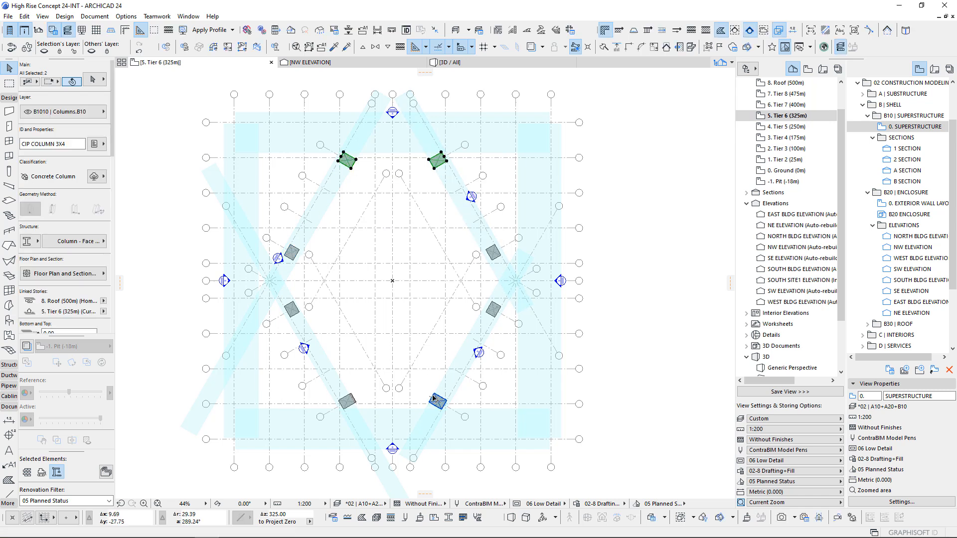
pyautogui.keyDown('shift'); pyautogui.click(349, 401); pyautogui.keyUp('shift')
pyautogui.scroll(-3, 76, 204)
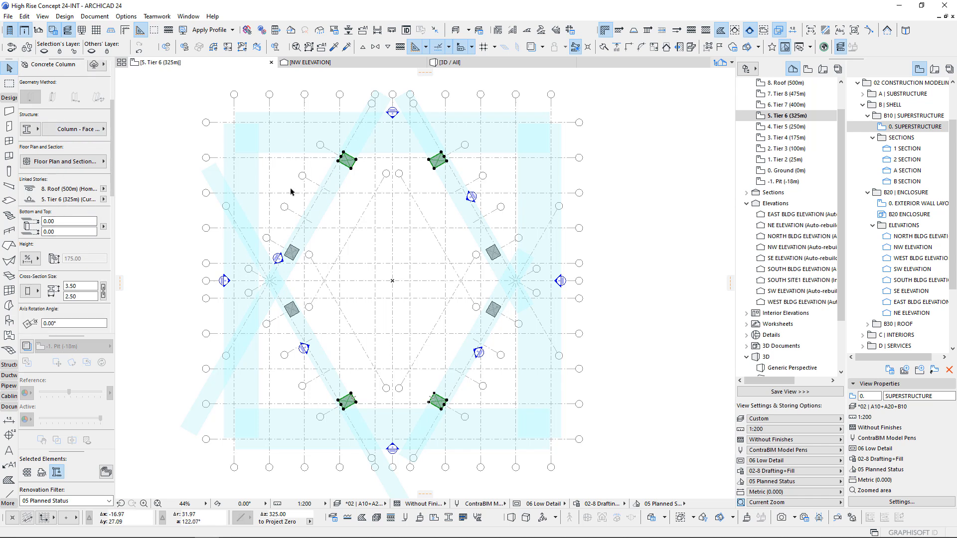
pyautogui.click(80, 286)
pyautogui.press('Return')
pyautogui.moveTo(375, 309); pyautogui.dragTo(378, 319, button='middle')
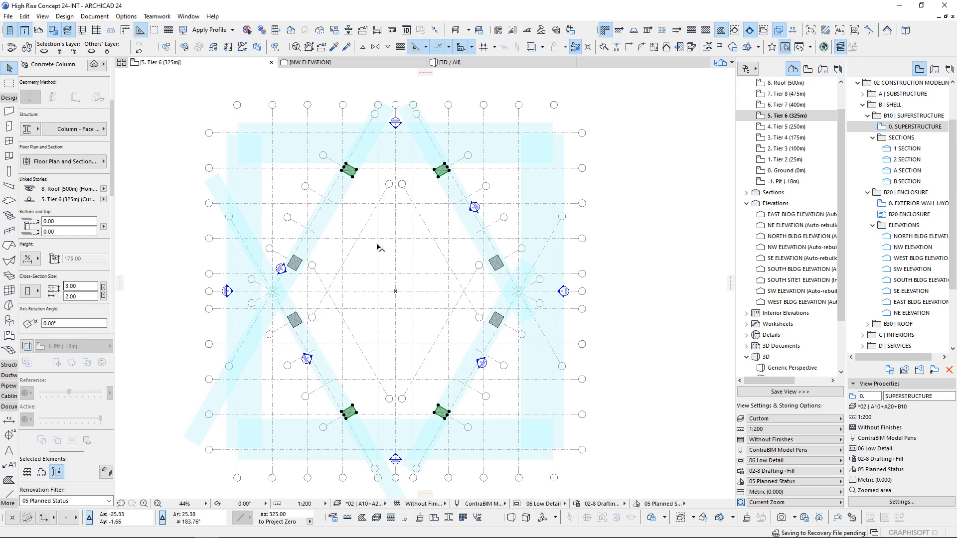
# - Set the cross-section of the four inner columns nearest the side corners on the Tier 6 plan to 2.00 by 2.00
pyautogui.click(294, 262)
pyautogui.keyDown('shift'); pyautogui.click(294, 319); pyautogui.keyUp('shift')
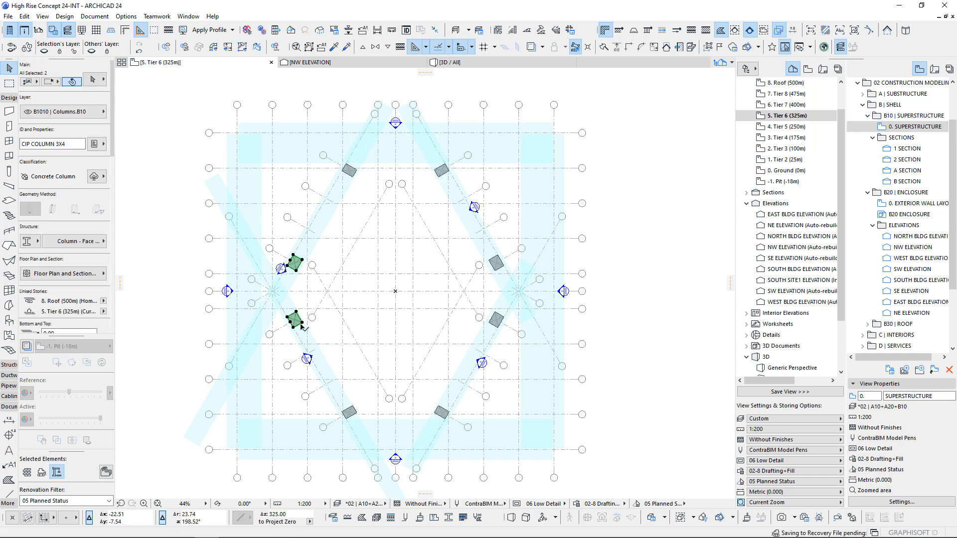
pyautogui.keyDown('shift'); pyautogui.click(496, 263); pyautogui.keyUp('shift')
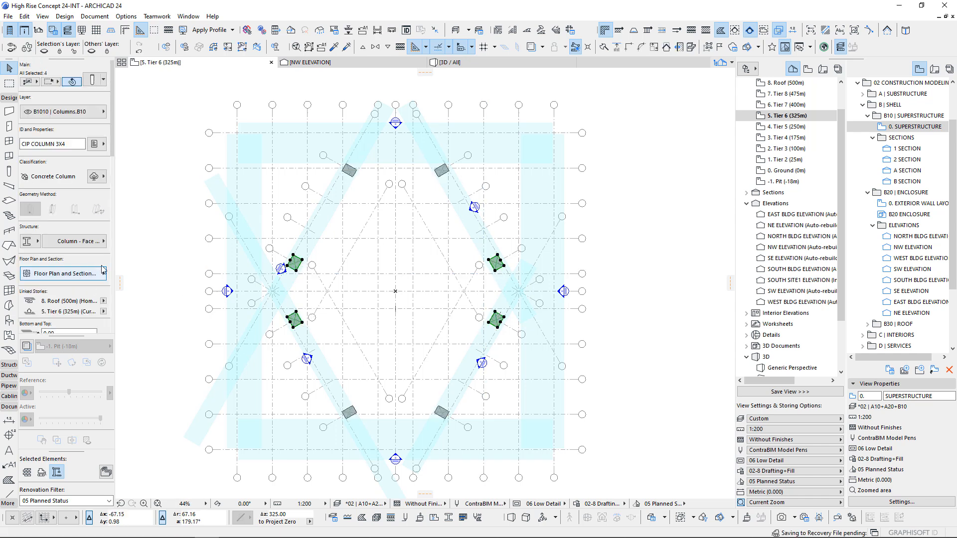
pyautogui.scroll(-1, 55, 269)
pyautogui.scroll(-5, 55, 269)
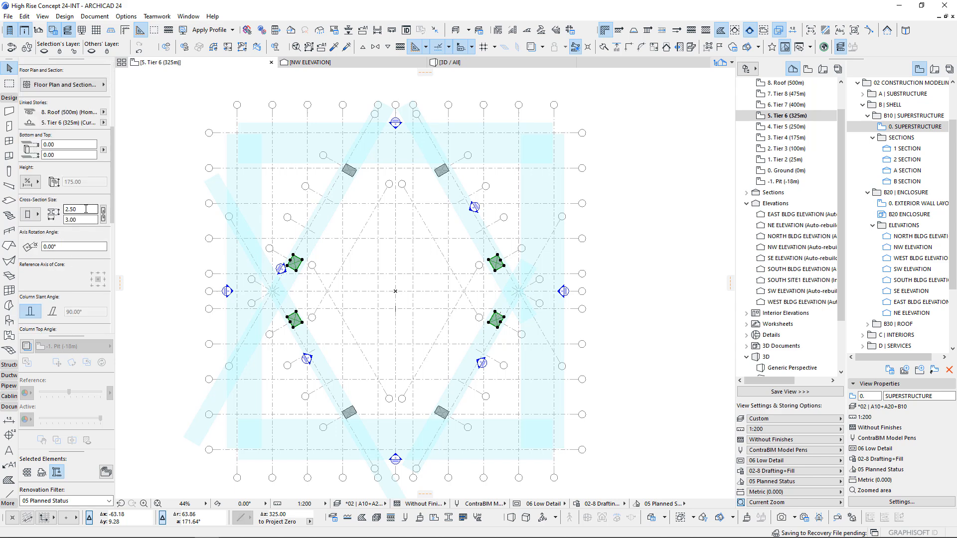
pyautogui.press('Return')
pyautogui.moveTo(340, 320); pyautogui.dragTo(365, 314, button='middle')
pyautogui.scroll(-2, 321, 300)
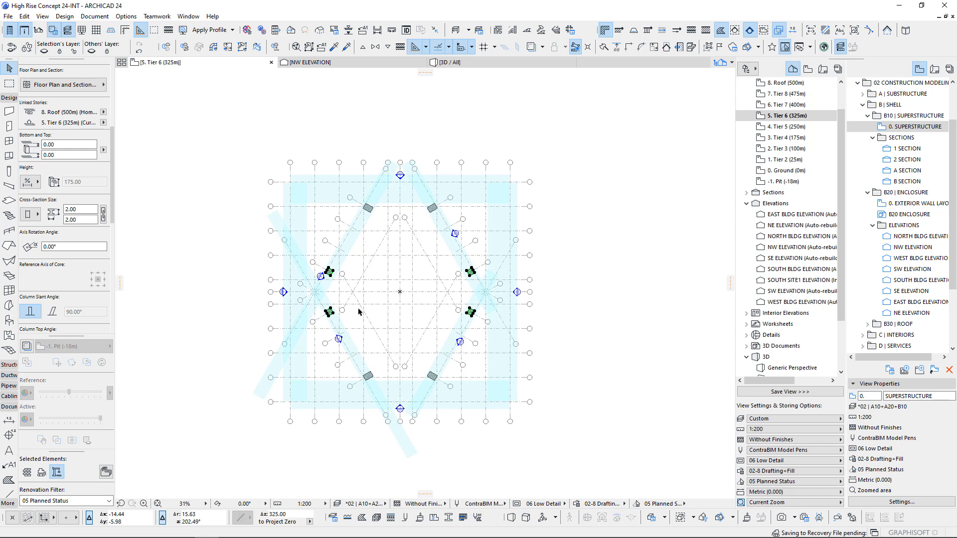
pyautogui.press('Escape')
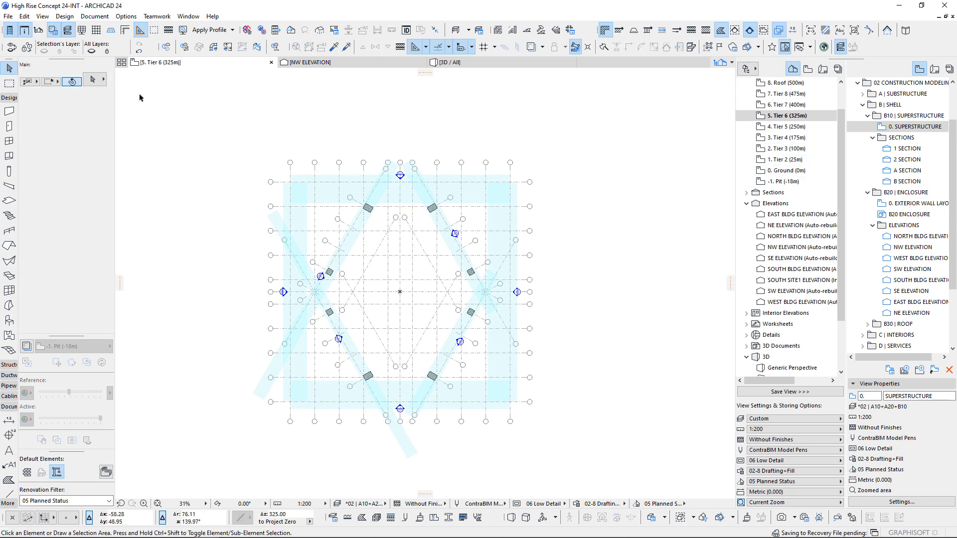
# - Enclose the whole Tier 6 plan in a marquee, examine the stacked columns in 3D, and return to the floor plan
pyautogui.click(9, 83)
pyautogui.click(198, 112)
pyautogui.click(559, 409)
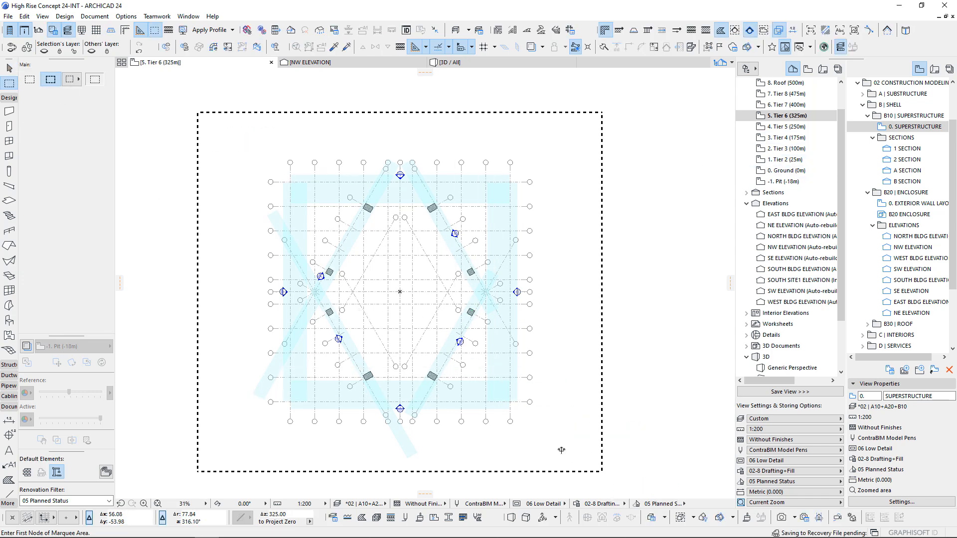
pyautogui.press('F5')
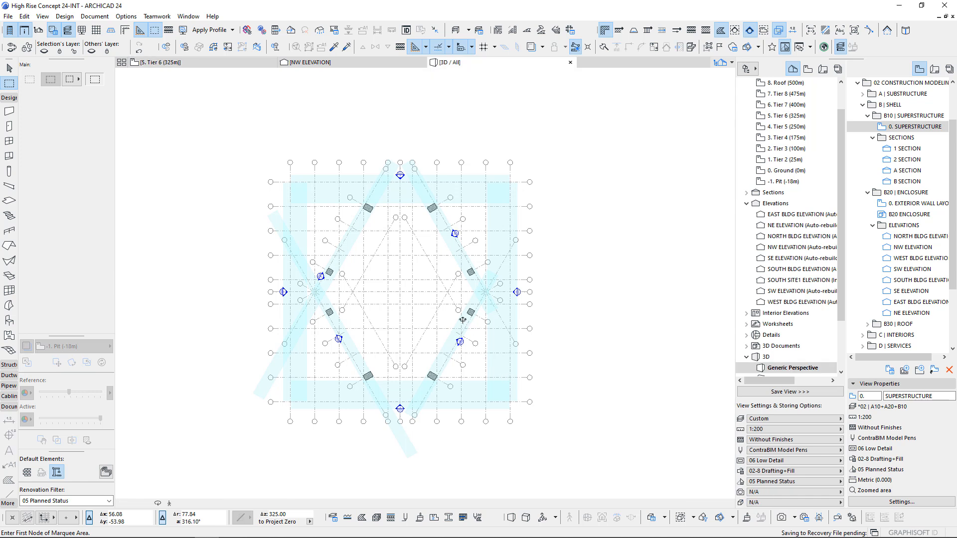
pyautogui.keyDown('shift'); pyautogui.moveTo(471, 313); pyautogui.dragTo(513, 260, button='middle'); pyautogui.keyUp('shift')
pyautogui.scroll(6, 471, 309)
pyautogui.scroll(2, 471, 306)
pyautogui.press('F2')
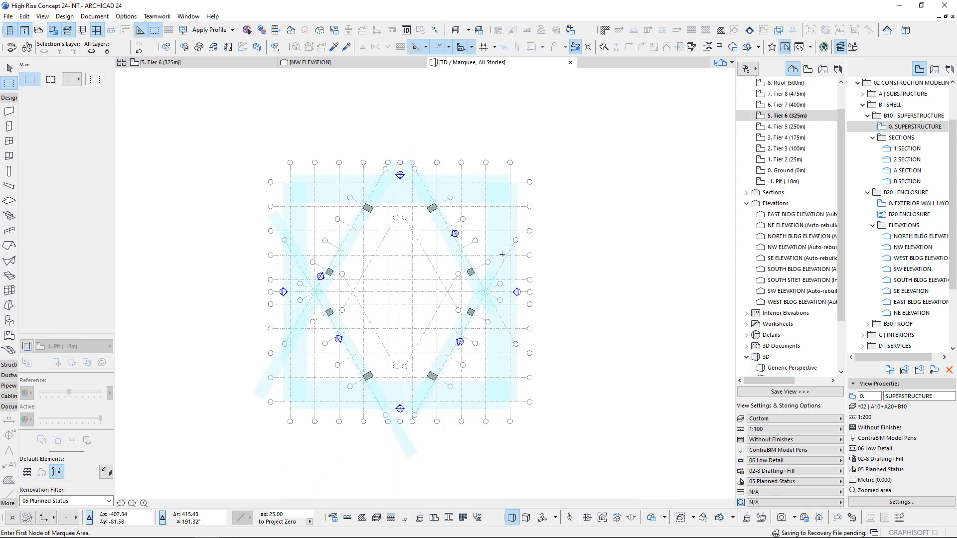
# - Copy the six outer core walls and the middle dividing wall from the ground floor to the Tier 3 (100m) story
pyautogui.doubleClick(786, 148)
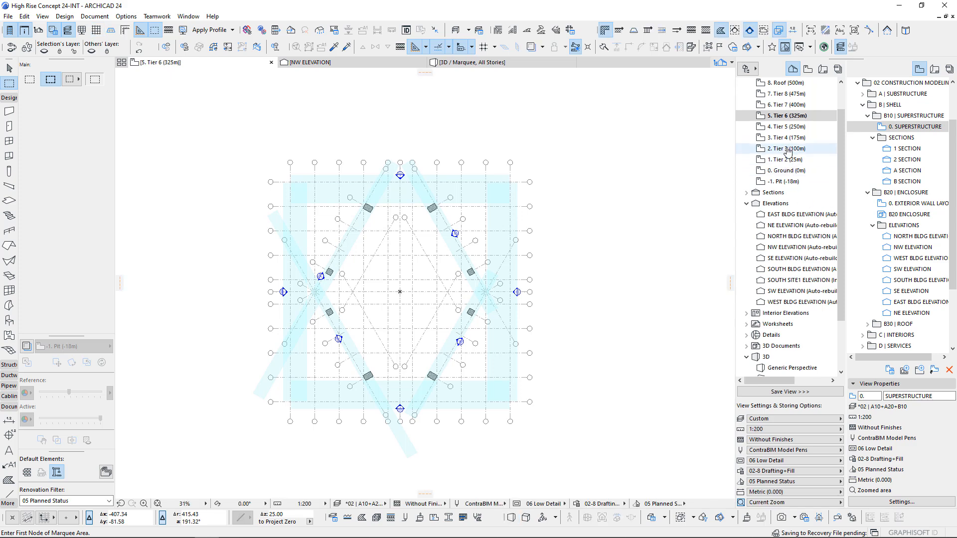
pyautogui.click(786, 171)
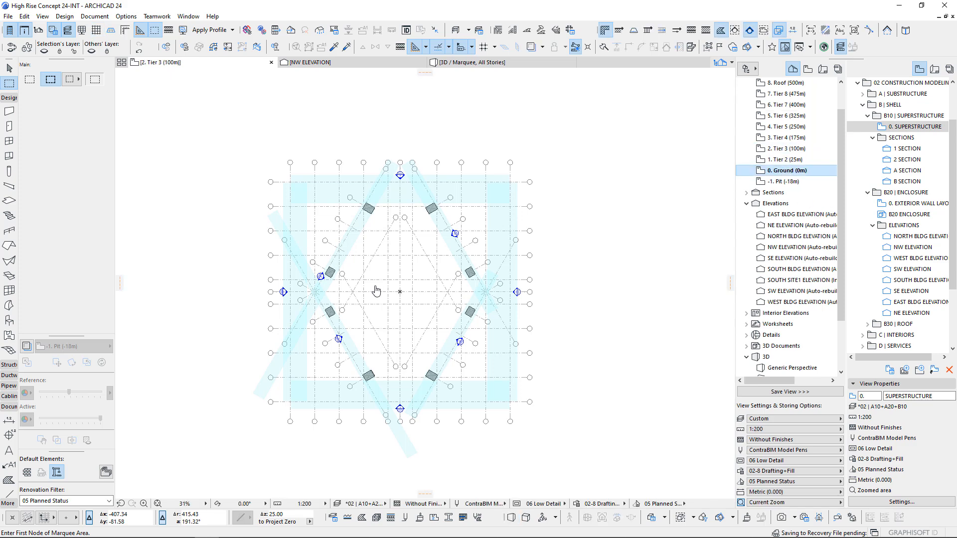
pyautogui.scroll(4, 390, 271)
pyautogui.moveTo(391, 271); pyautogui.dragTo(378, 258, button='middle')
pyautogui.keyDown('shift'); pyautogui.click(339, 244); pyautogui.keyUp('shift')
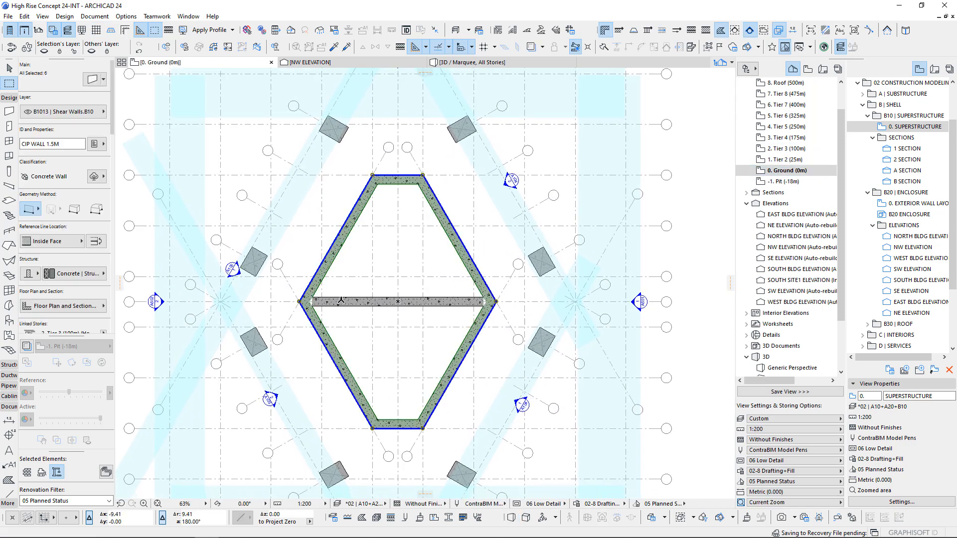
pyautogui.keyDown('shift'); pyautogui.click(341, 298); pyautogui.keyUp('shift')
pyautogui.scroll(-4, 370, 311)
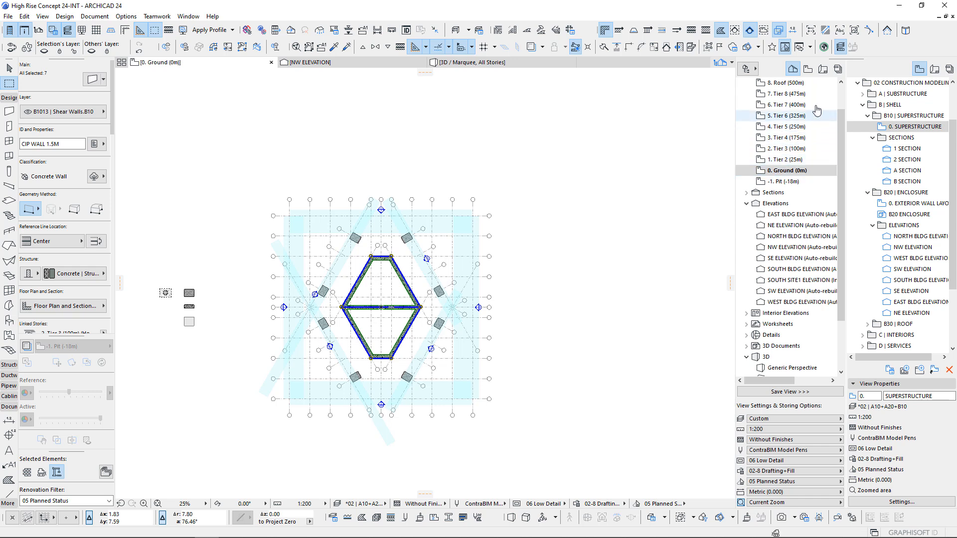
pyautogui.doubleClick(787, 148)
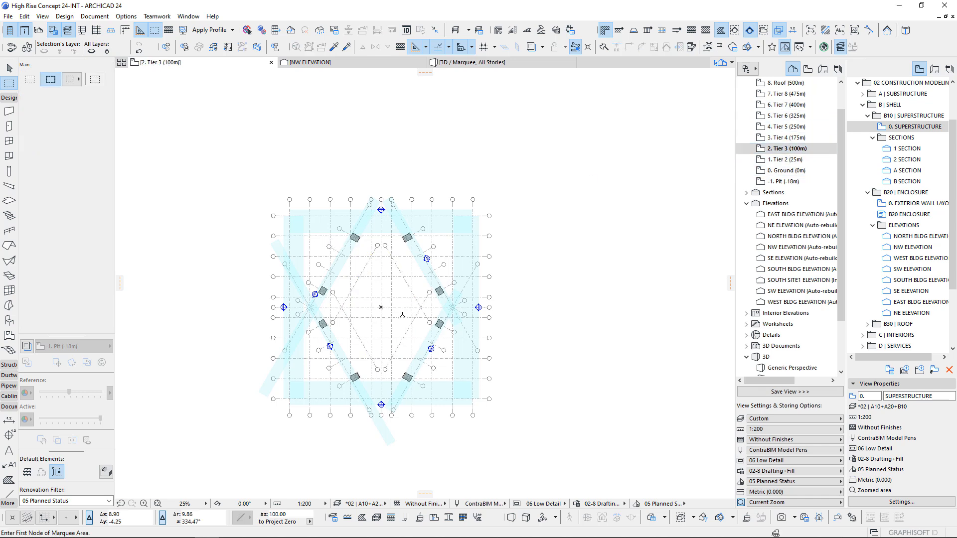
pyautogui.hotkey('ctrl', 'v')
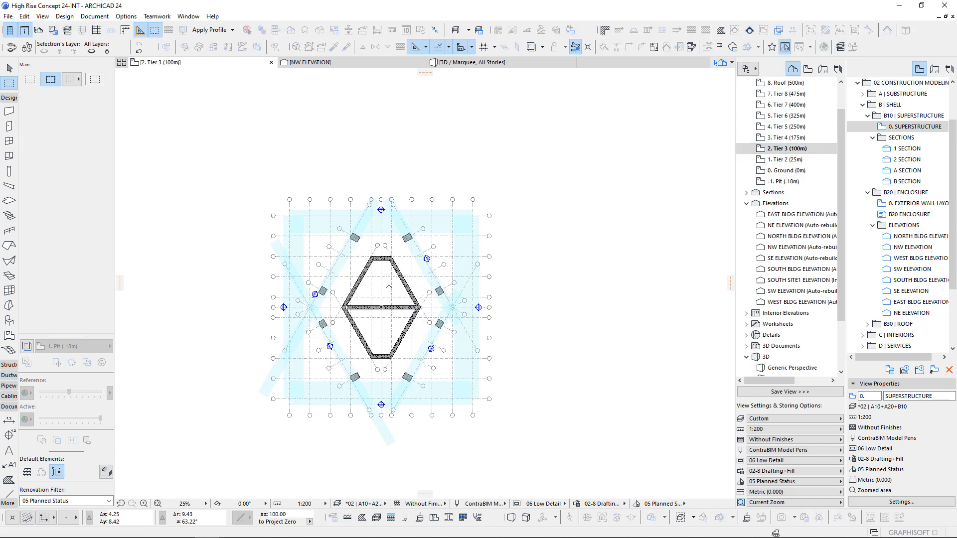
# - Link the bottom of the copied core walls to 2. Tier 3 (100m) and set their thickness to 1.25
pyautogui.scroll(3, 356, 292)
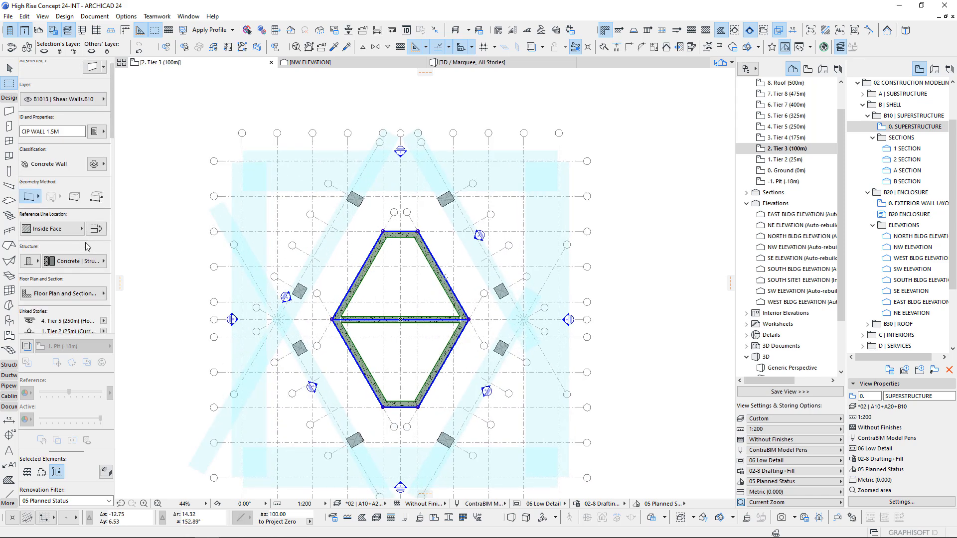
pyautogui.click(104, 231)
pyautogui.click(124, 241)
pyautogui.moveTo(371, 331); pyautogui.dragTo(370, 329, button='middle')
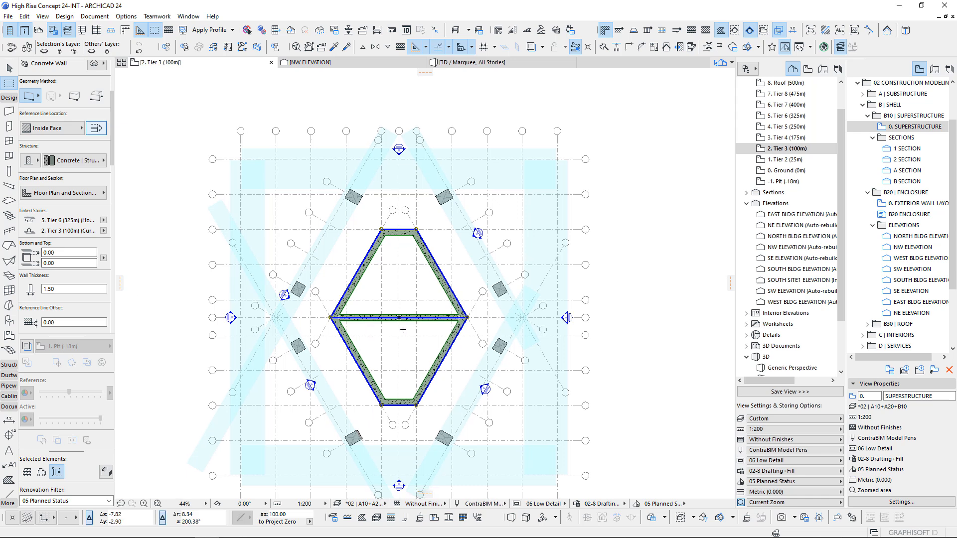
pyautogui.write('1.')
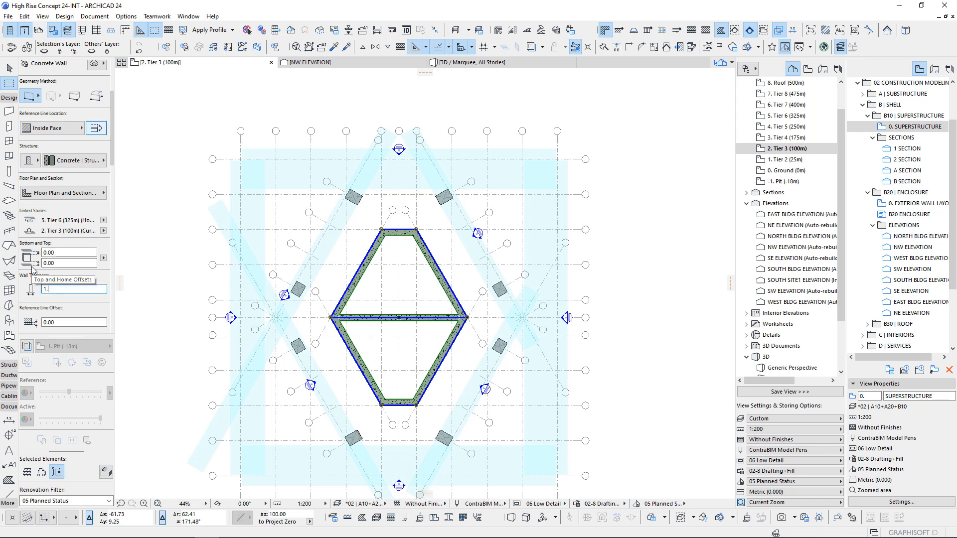
pyautogui.write('25')
pyautogui.press('Return')
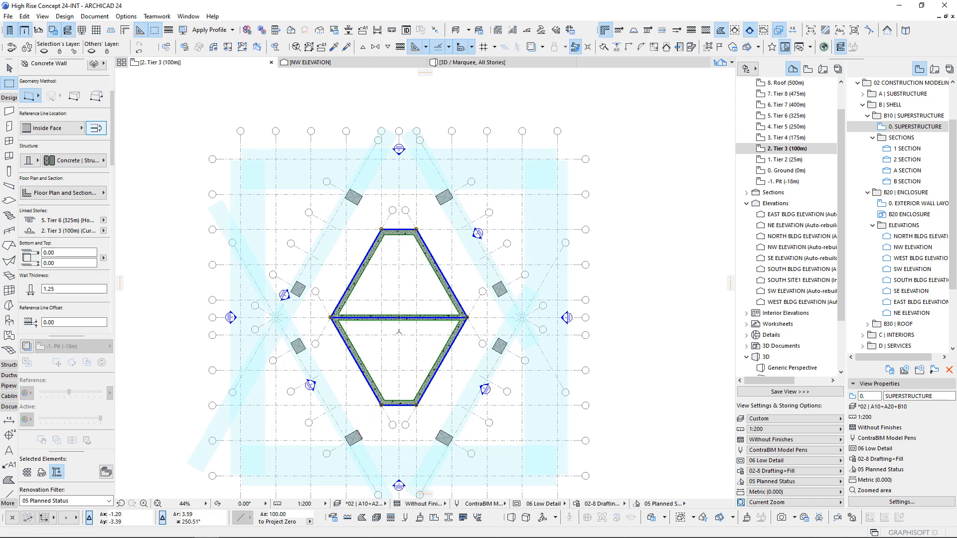
# - Copy all seven core walls from Tier 3 to the Tier 6 (325m) story
pyautogui.click(787, 118)
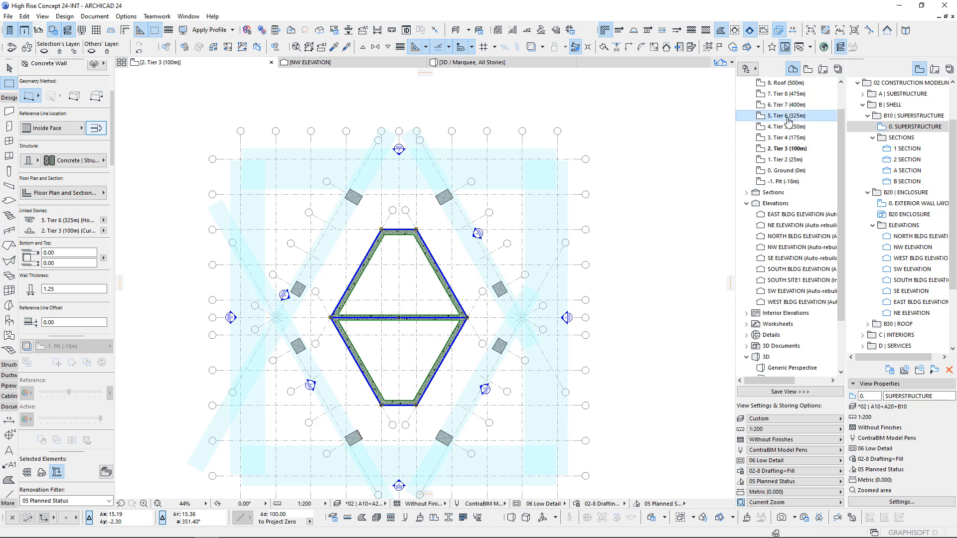
pyautogui.press('Delete')
pyautogui.hotkey('ctrl', 'z')
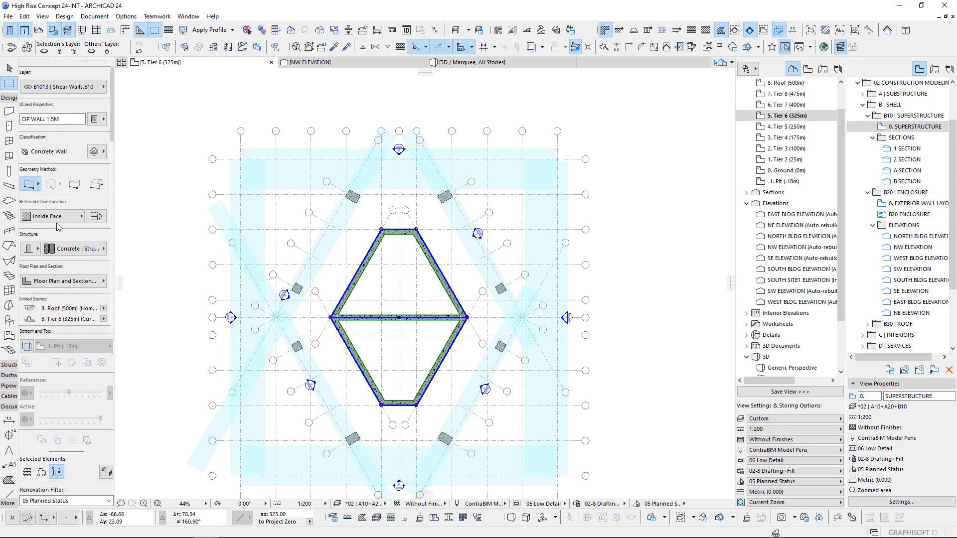
# - Set the thickness of the seven copied core walls on Tier 6 (325m) to 1.00 and deselect them
pyautogui.click(86, 216)
pyautogui.write('1')
pyautogui.press('Return')
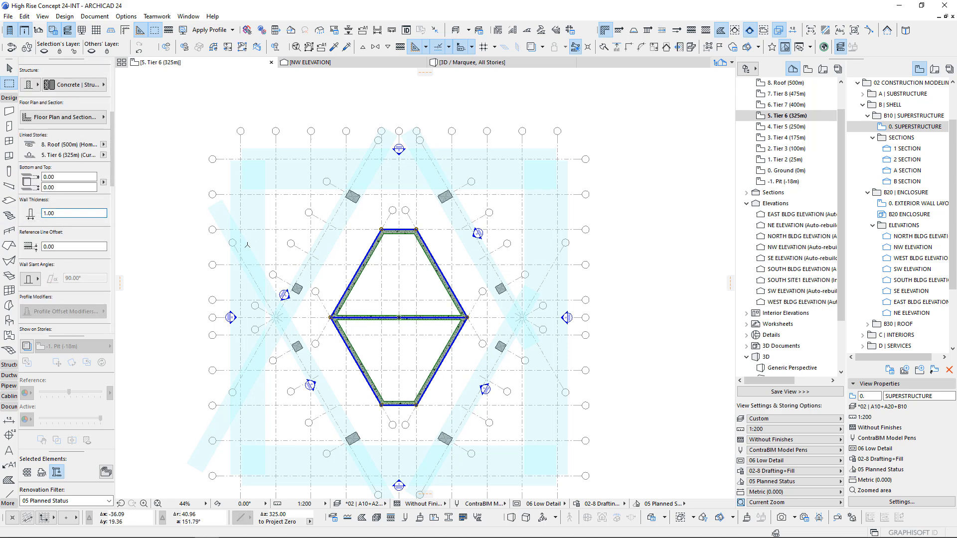
pyautogui.scroll(-3, 281, 306)
pyautogui.moveTo(324, 245); pyautogui.dragTo(322, 254, button='middle')
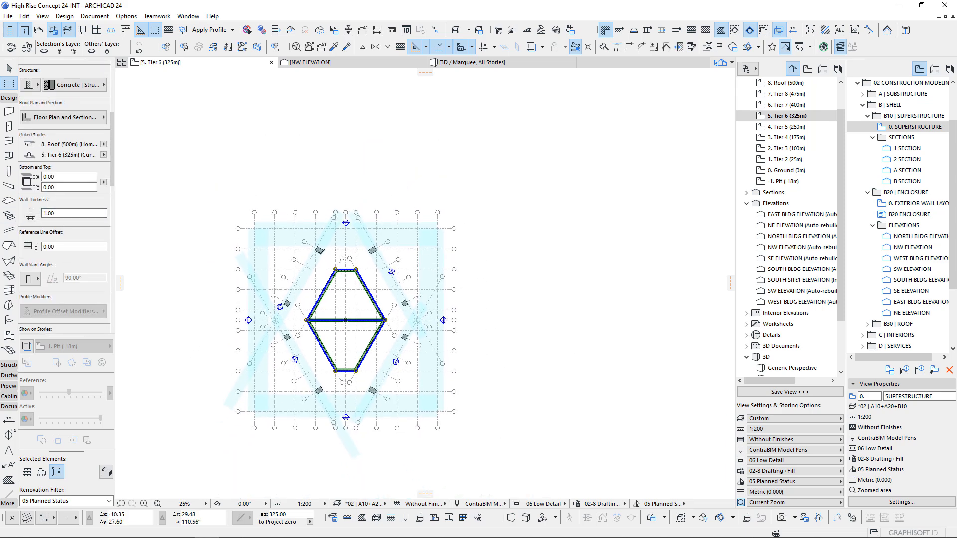
pyautogui.scroll(1, 809, 131)
pyautogui.doubleClick(787, 118)
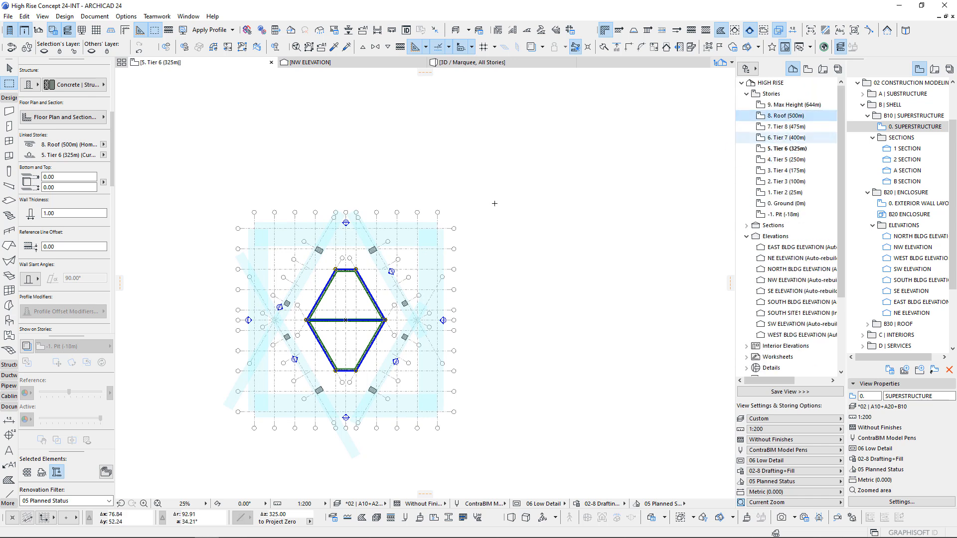
pyautogui.press('Escape')
# - Examine the stacked core walls and columns in 3D, and return to the Tier 6 floor plan
pyautogui.press('F3')
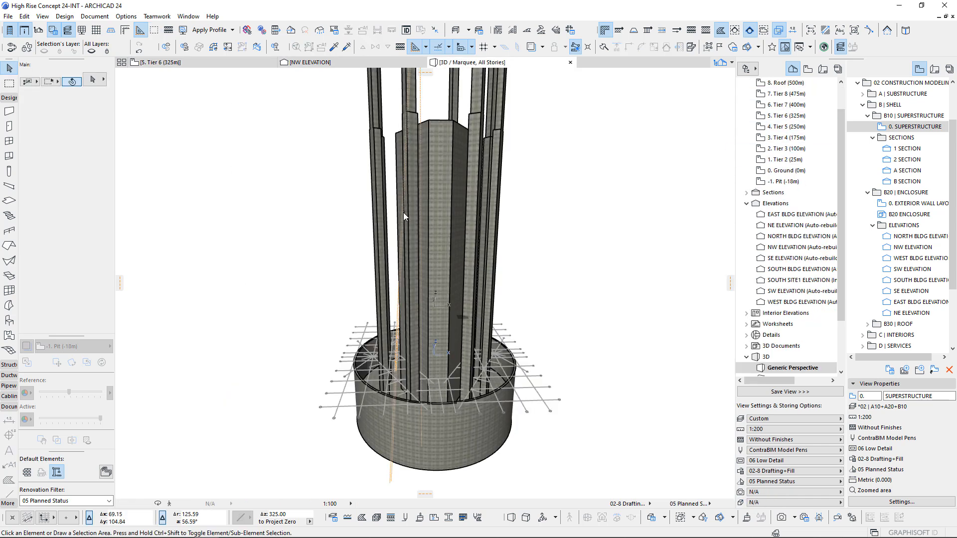
pyautogui.keyDown('shift'); pyautogui.moveTo(437, 208); pyautogui.dragTo(425, 274, button='middle'); pyautogui.keyUp('shift')
pyautogui.press('F2')
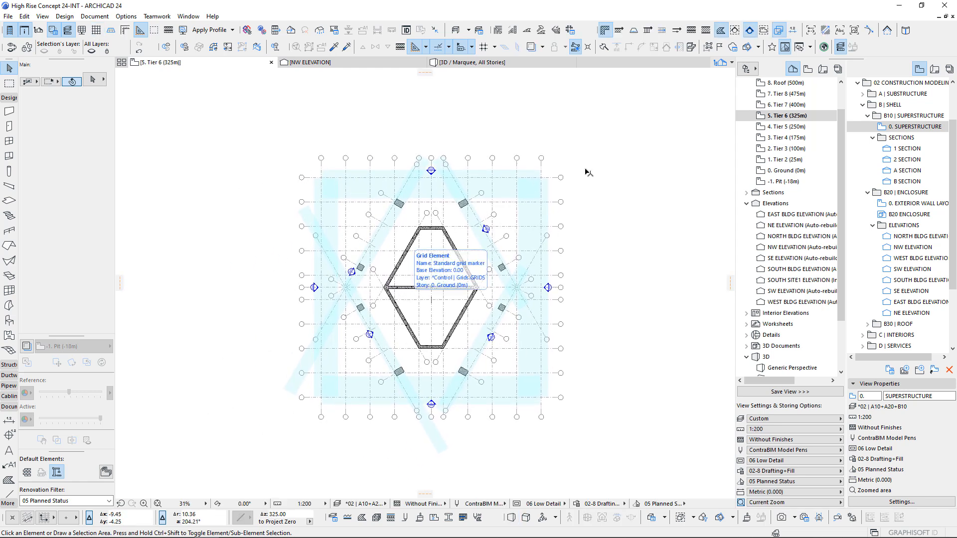
# - Open the 0. Ground (0m) story and pick up the DECK 150mm slab settings from the sample slab beside the plan
pyautogui.click(787, 170)
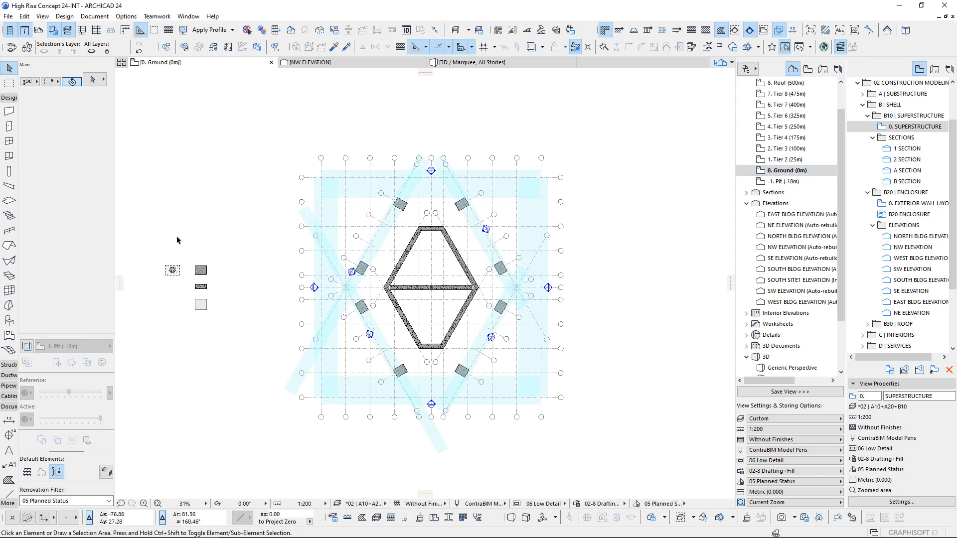
pyautogui.scroll(4, 224, 275)
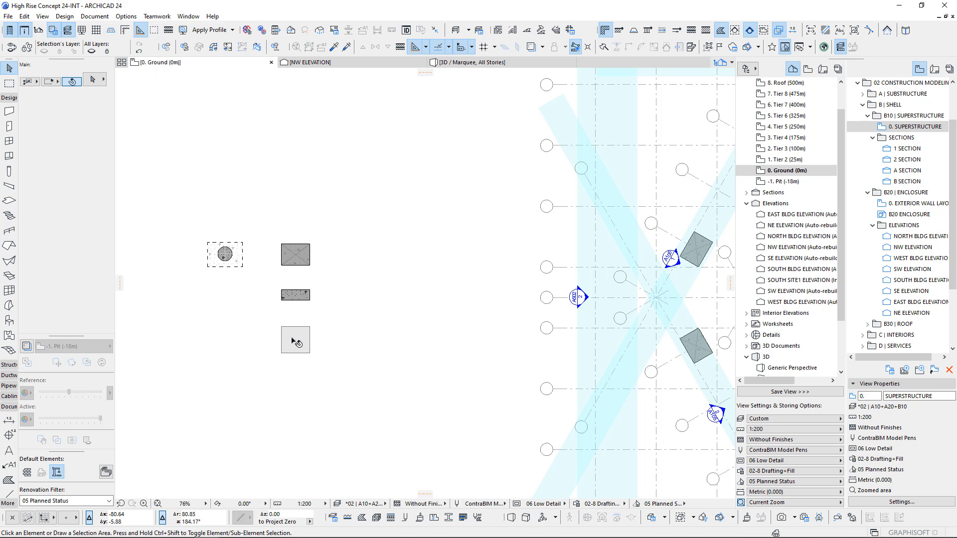
pyautogui.keyDown('alt'); pyautogui.click(292, 338); pyautogui.keyUp('alt')
pyautogui.scroll(-4, 403, 293)
pyautogui.moveTo(623, 244); pyautogui.dragTo(438, 236, button='middle')
# - Show the -1. Pit (-18m) story as a trace reference under the ground floor and undo the last slab placement
pyautogui.rightClick(779, 182)
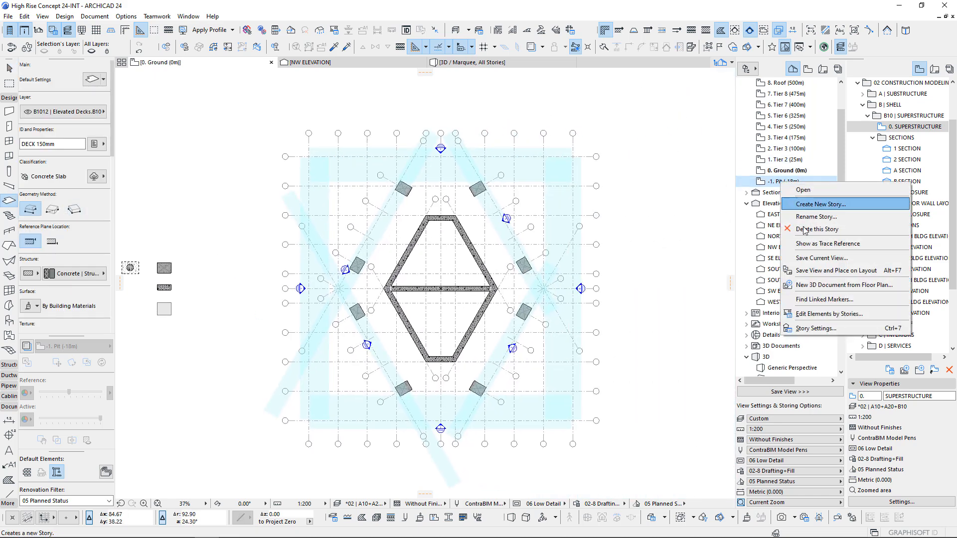
pyautogui.click(812, 244)
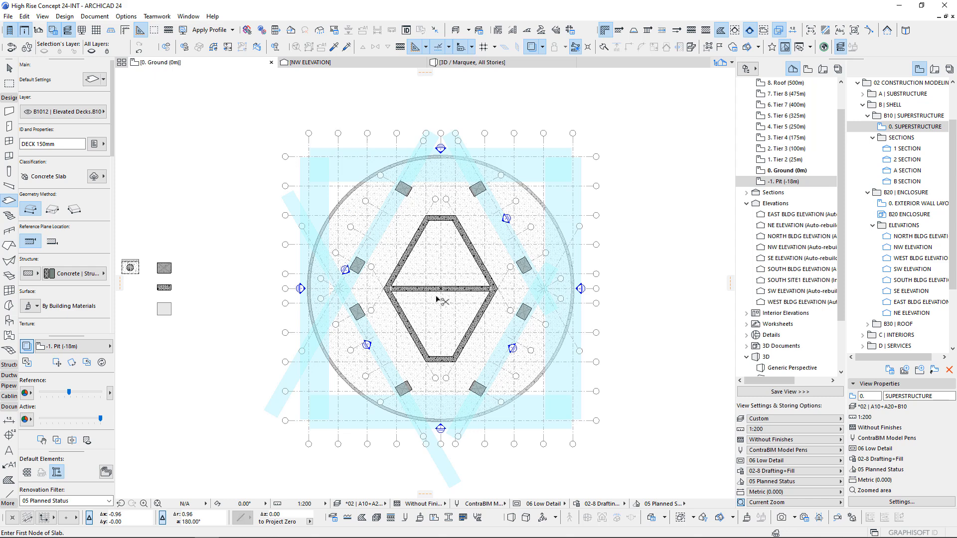
pyautogui.hotkey('ctrl', 'z')
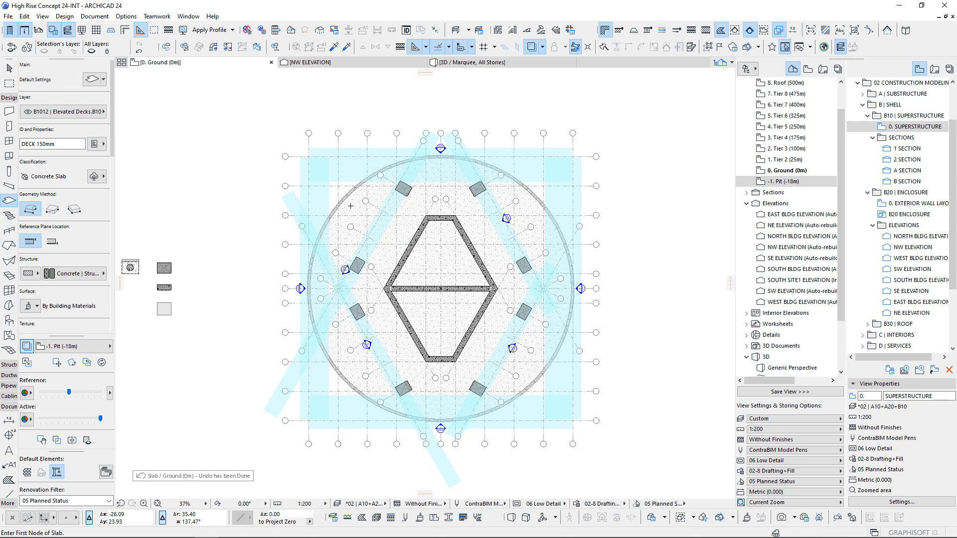
# - Undo the last slab attempt on the Ground story plan
pyautogui.scroll(3, 347, 201)
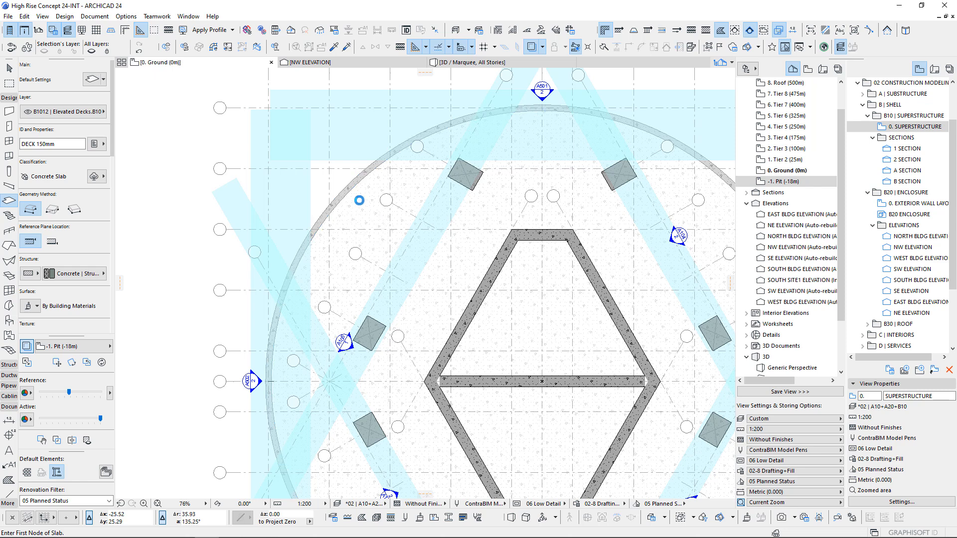
pyautogui.hotkey('ctrl', 'z')
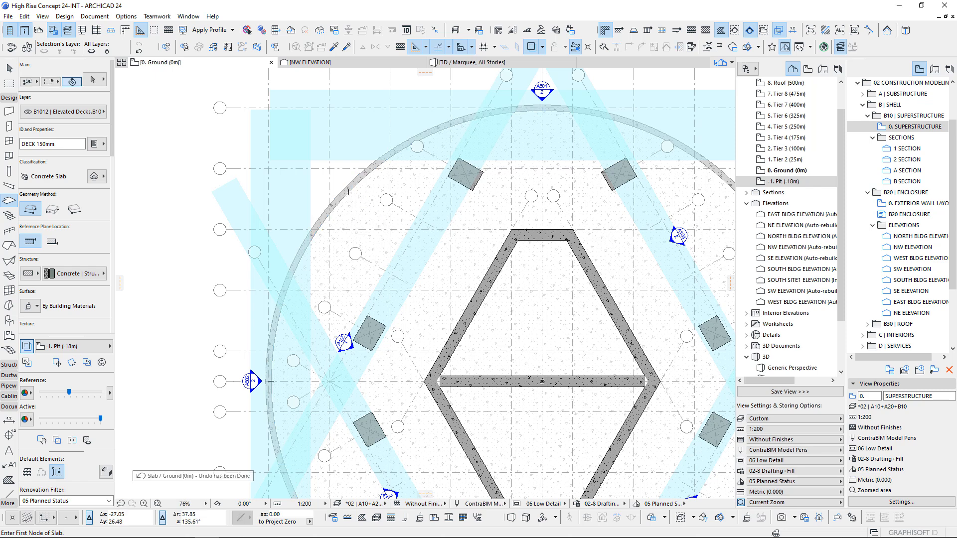
pyautogui.scroll(-3, 355, 202)
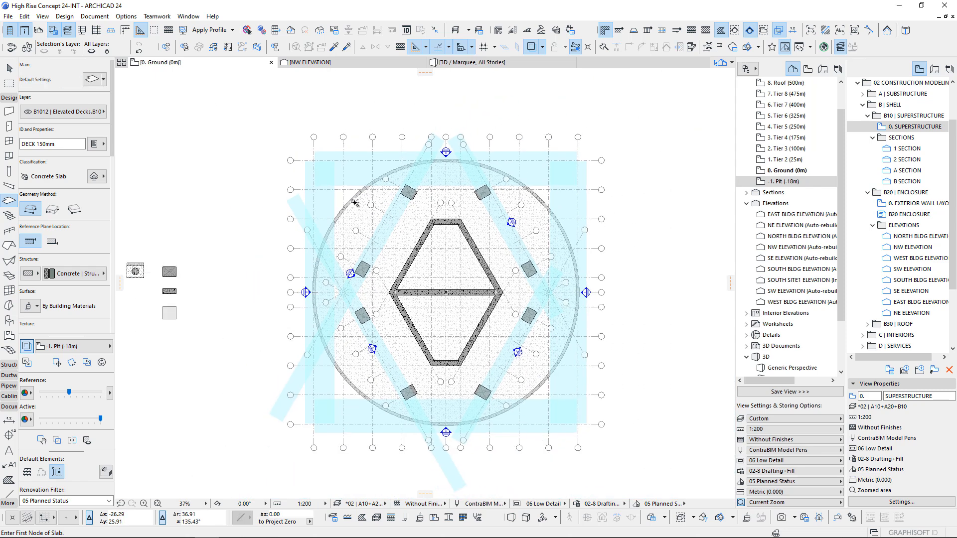
# - In the 3D window, create a ground-level deck slab from the half-circle edge of the pit's round wall
pyautogui.click(470, 62)
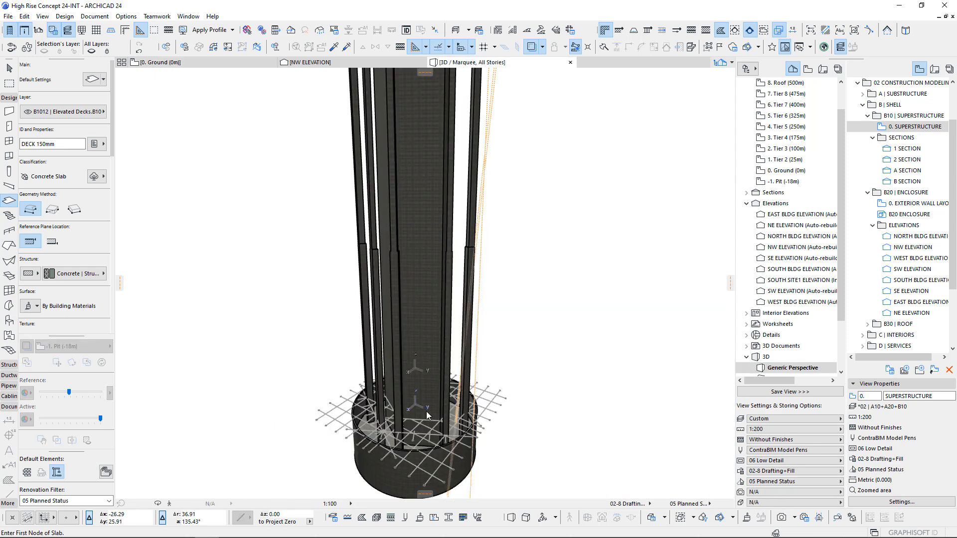
pyautogui.scroll(-3, 424, 415)
pyautogui.keyDown('shift'); pyautogui.moveTo(420, 412); pyautogui.dragTo(458, 400, button='middle'); pyautogui.keyUp('shift')
pyautogui.scroll(5, 295, 387)
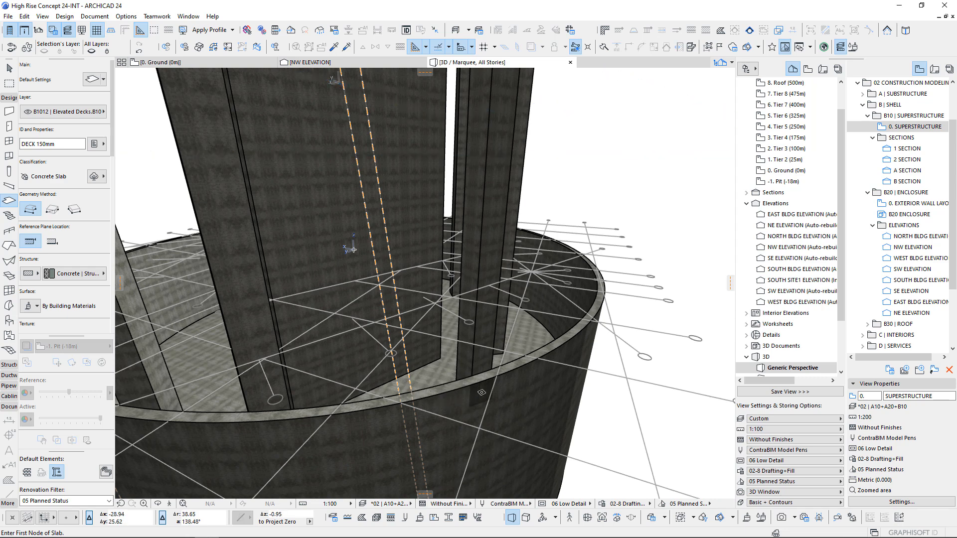
pyautogui.scroll(-5, 457, 397)
pyautogui.keyDown('shift'); pyautogui.moveTo(521, 386); pyautogui.dragTo(513, 387, button='middle'); pyautogui.keyUp('shift')
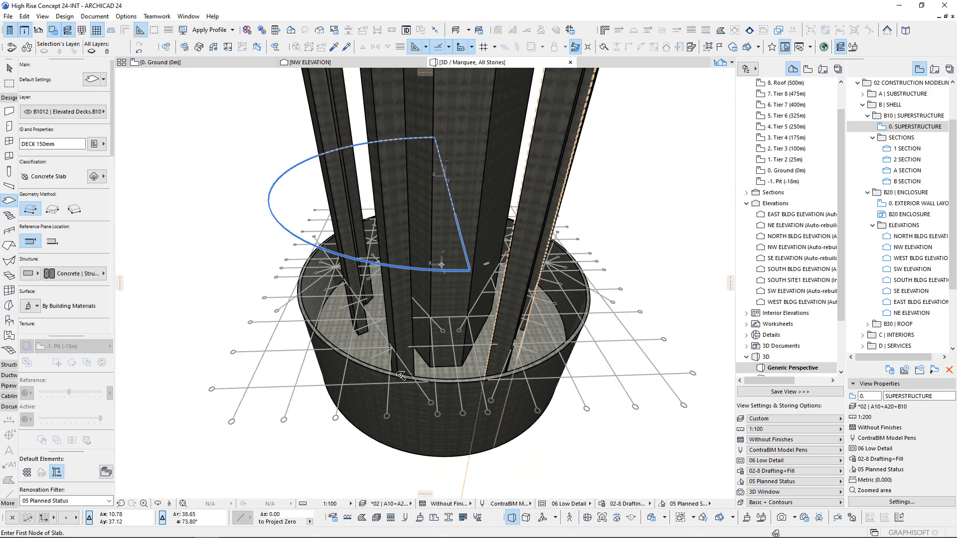
pyautogui.click(374, 367)
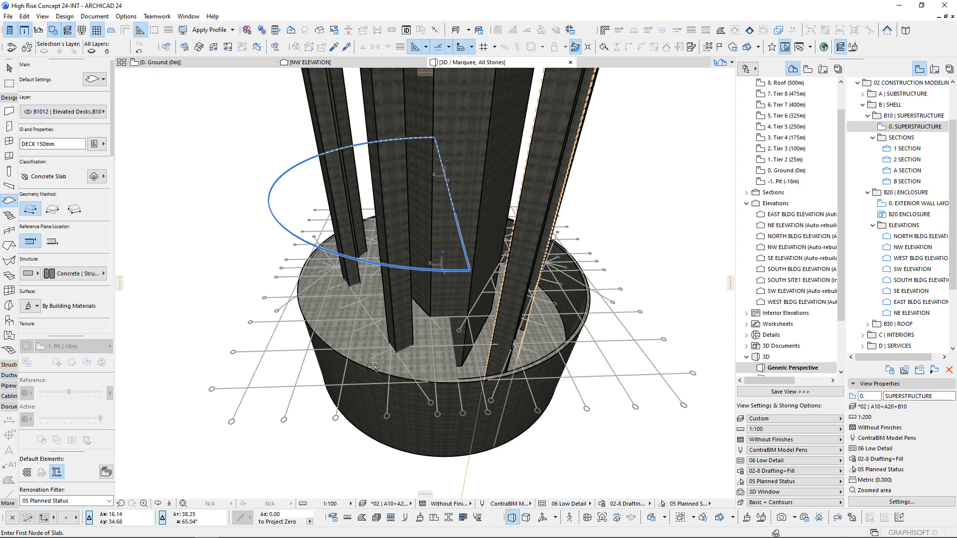
# - Select the half-circle slab and curve its straight edge out to the opposite side of the pit wall, forming a full disc
pyautogui.keyDown('shift'); pyautogui.click(375, 342); pyautogui.keyUp('shift')
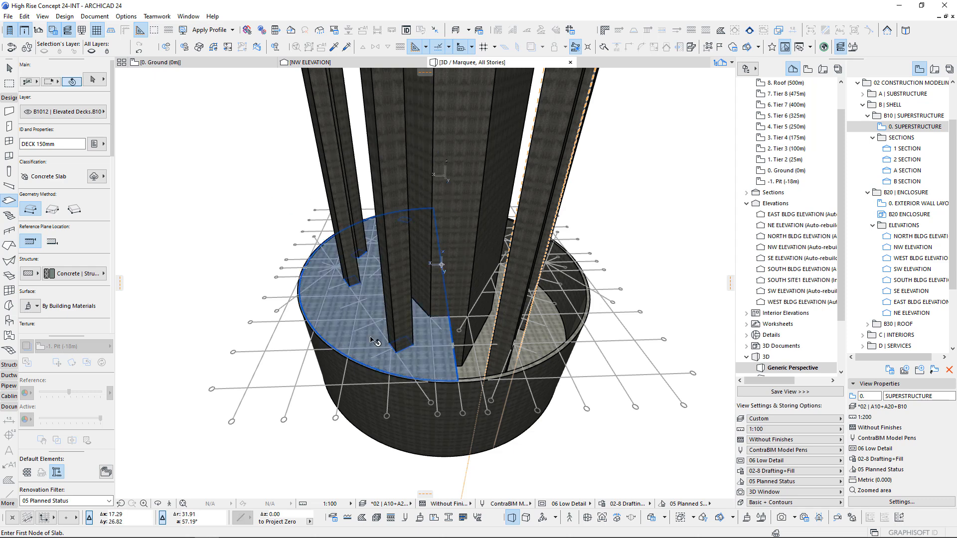
pyautogui.click(452, 332)
pyautogui.click(468, 228)
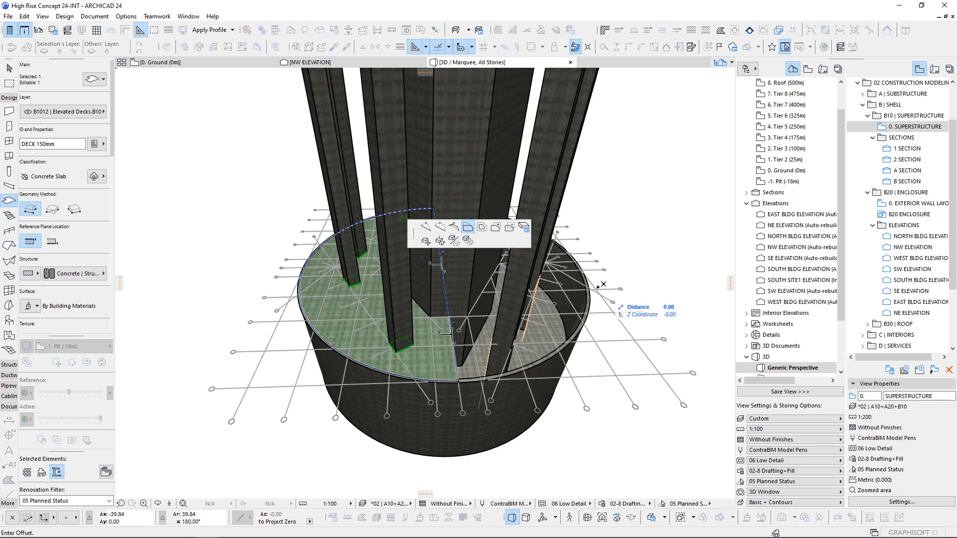
pyautogui.click(442, 228)
pyautogui.keyDown('shift'); pyautogui.moveTo(598, 271); pyautogui.dragTo(492, 324, button='middle'); pyautogui.keyUp('shift')
pyautogui.scroll(2, 546, 272)
pyautogui.scroll(3, 538, 270)
pyautogui.scroll(5, 468, 304)
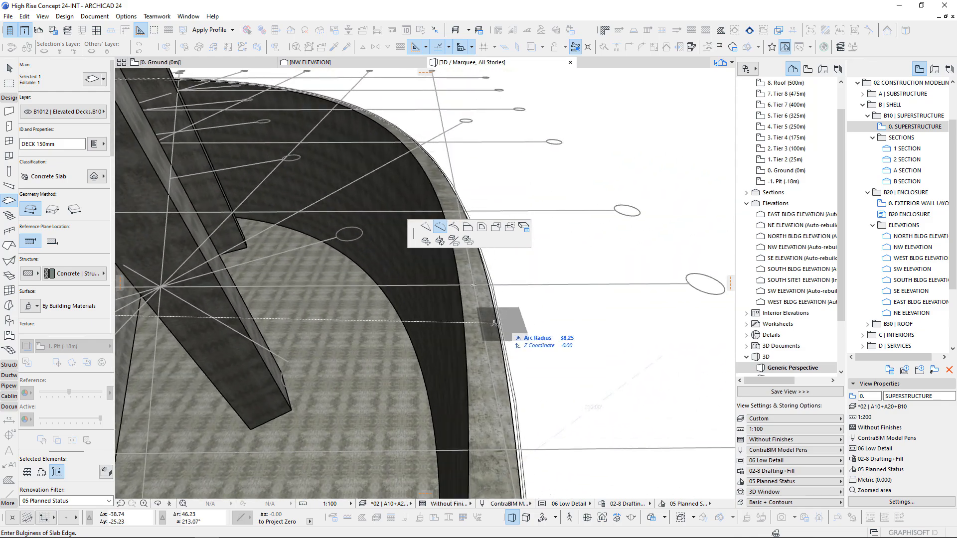
pyautogui.click(475, 283)
pyautogui.scroll(-6, 362, 283)
pyautogui.keyDown('shift'); pyautogui.moveTo(361, 282); pyautogui.dragTo(468, 367, button='middle'); pyautogui.keyUp('shift')
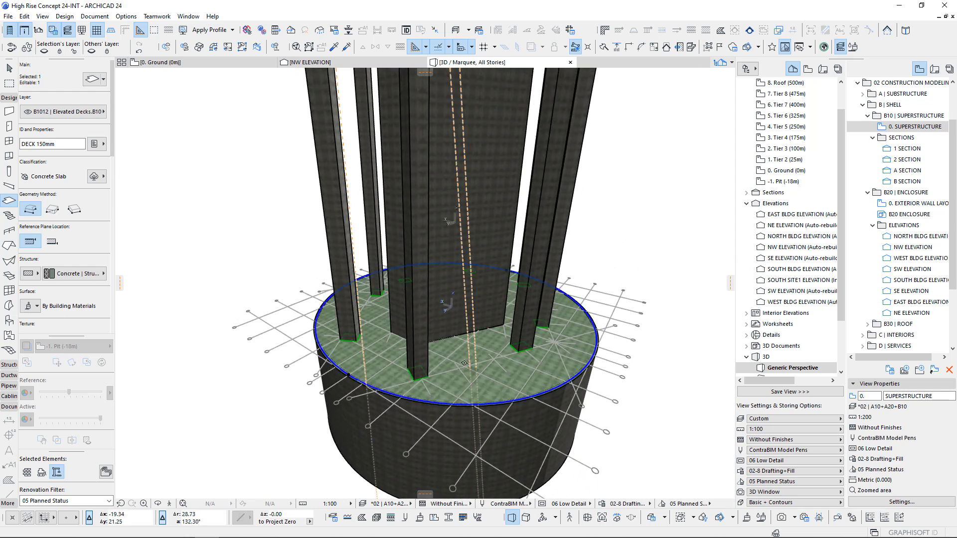
# - On the Tier 2 (25m) plan, start a polygonal slab at the west diagonal grid crossing and continue it through both north grid crossings
pyautogui.press('F2')
pyautogui.doubleClick(788, 159)
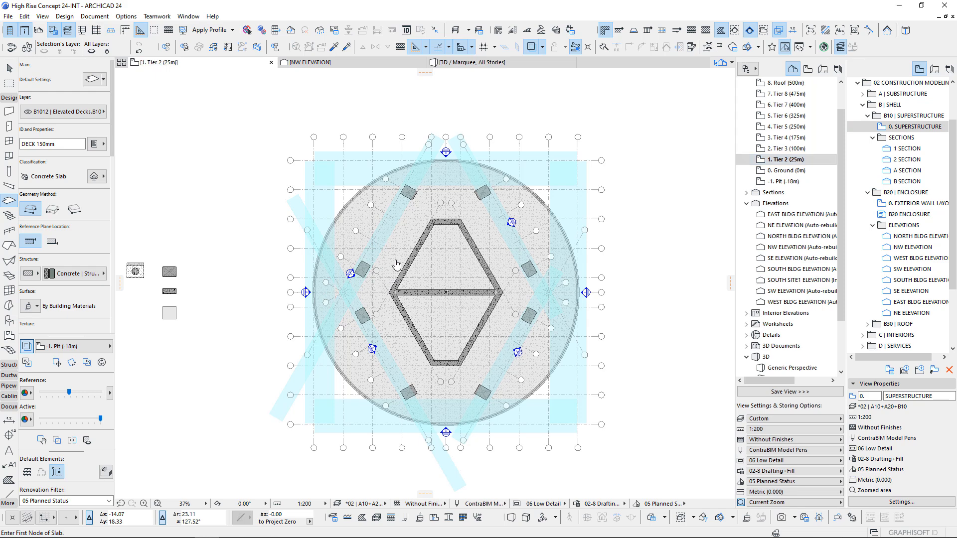
pyautogui.moveTo(340, 268); pyautogui.dragTo(283, 238, button='middle')
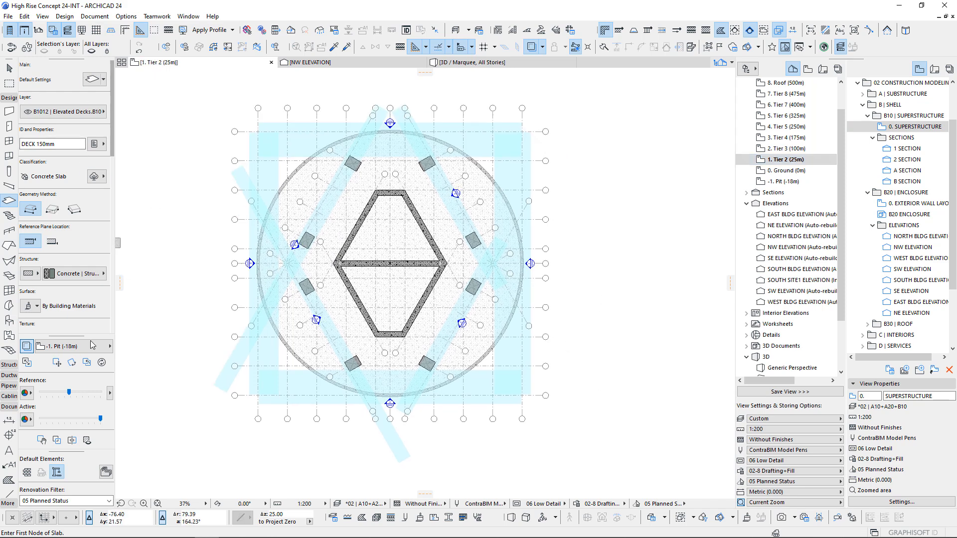
pyautogui.scroll(4, 288, 263)
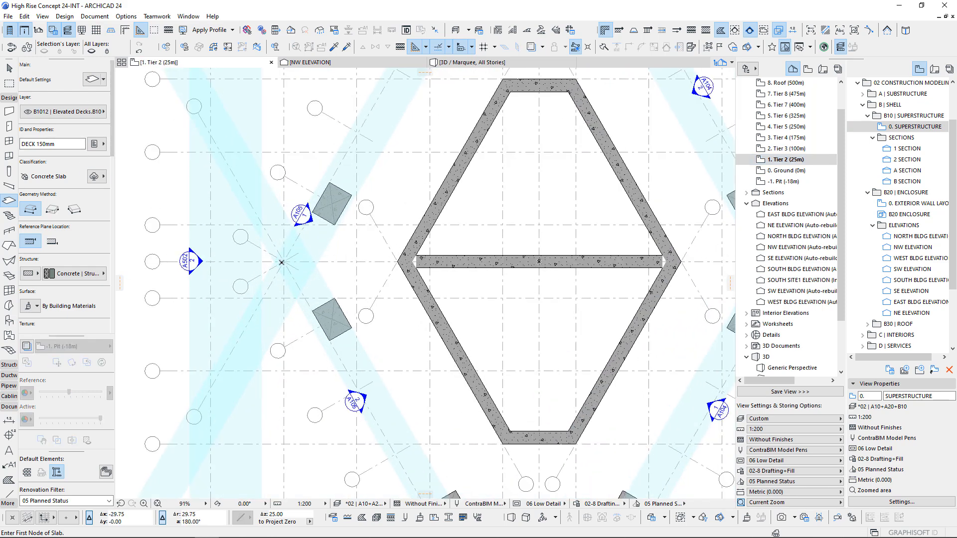
pyautogui.click(281, 263)
pyautogui.scroll(-3, 362, 152)
pyautogui.moveTo(362, 152); pyautogui.dragTo(280, 313, button='middle')
pyautogui.scroll(3, 316, 223)
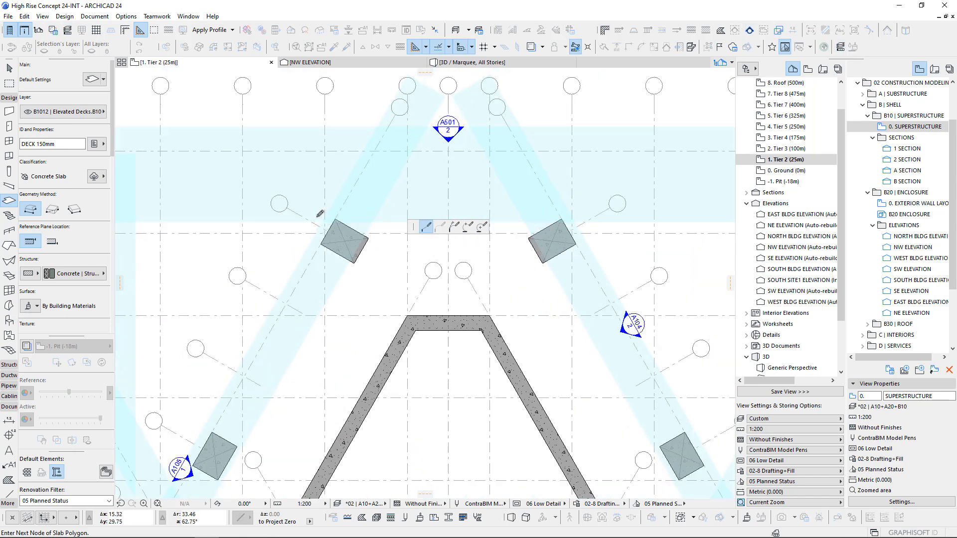
pyautogui.scroll(2, 317, 221)
pyautogui.click(409, 108)
pyautogui.click(645, 108)
# - Continue the slab outline through the east and both south grid crossings and close the hexagon at its west starting node
pyautogui.scroll(-1, 615, 281)
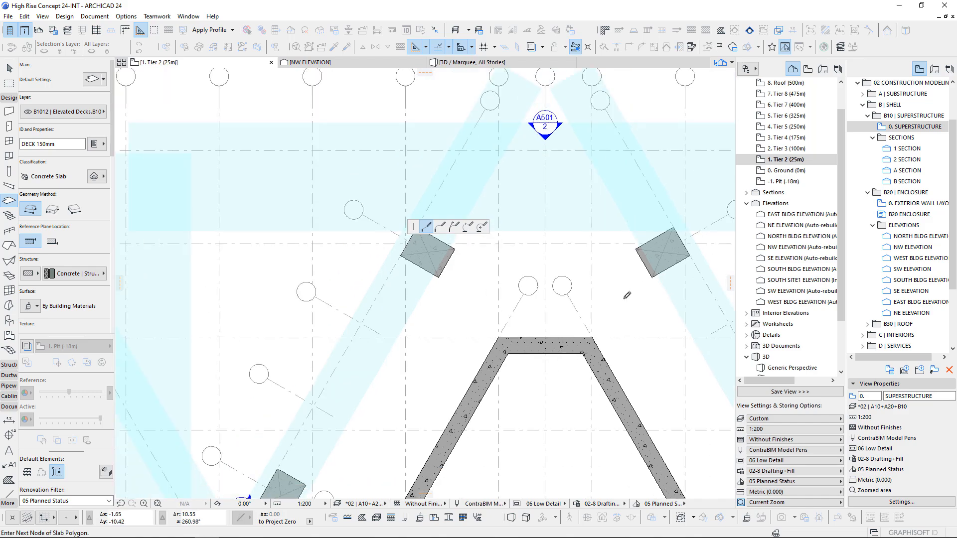
pyautogui.scroll(-3, 615, 280)
pyautogui.moveTo(615, 281); pyautogui.dragTo(356, 166, button='middle')
pyautogui.scroll(3, 496, 320)
pyautogui.click(498, 324)
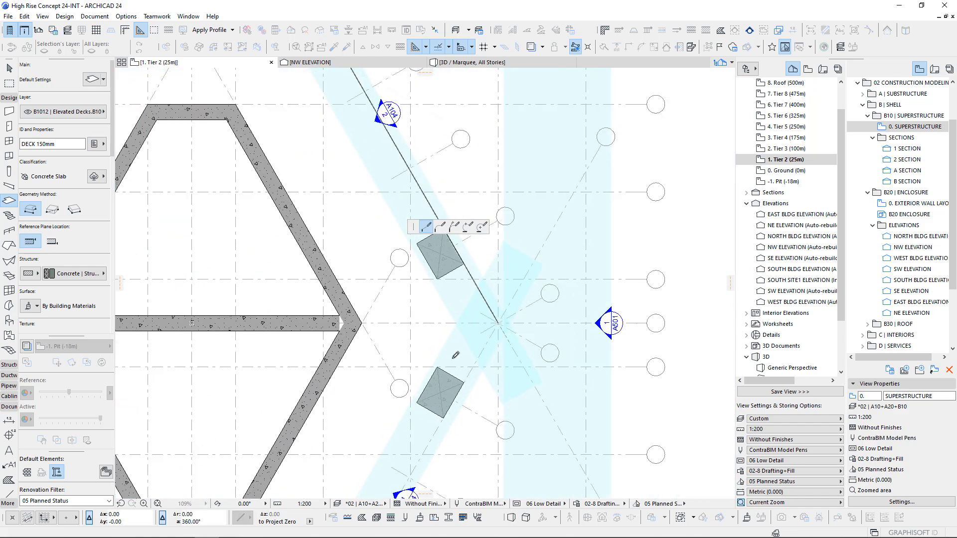
pyautogui.scroll(-4, 482, 334)
pyautogui.moveTo(544, 315); pyautogui.dragTo(702, 193, button='middle')
pyautogui.scroll(2, 554, 391)
pyautogui.click(526, 389)
pyautogui.click(415, 389)
pyautogui.moveTo(287, 139); pyautogui.dragTo(314, 230, button='middle')
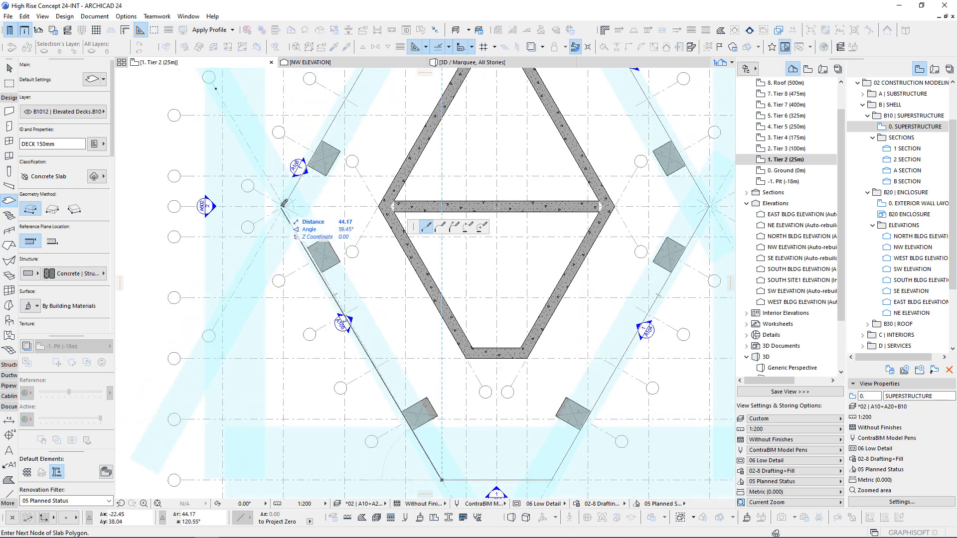
pyautogui.click(283, 204)
pyautogui.scroll(-3, 409, 191)
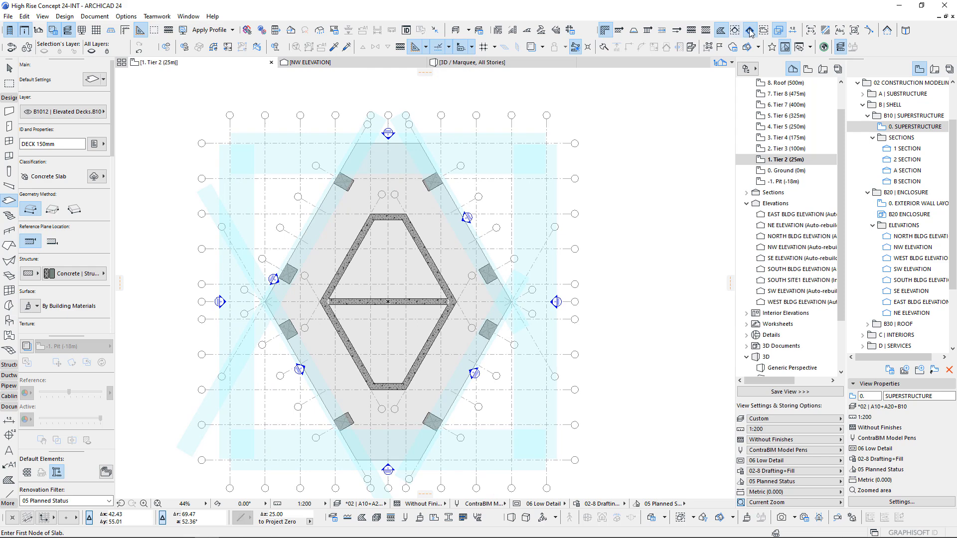
# - Subtract a rectangular notch 8.50 m wide and about 1 m deep from the middle of the hexagonal slab's north edge
pyautogui.click(335, 241)
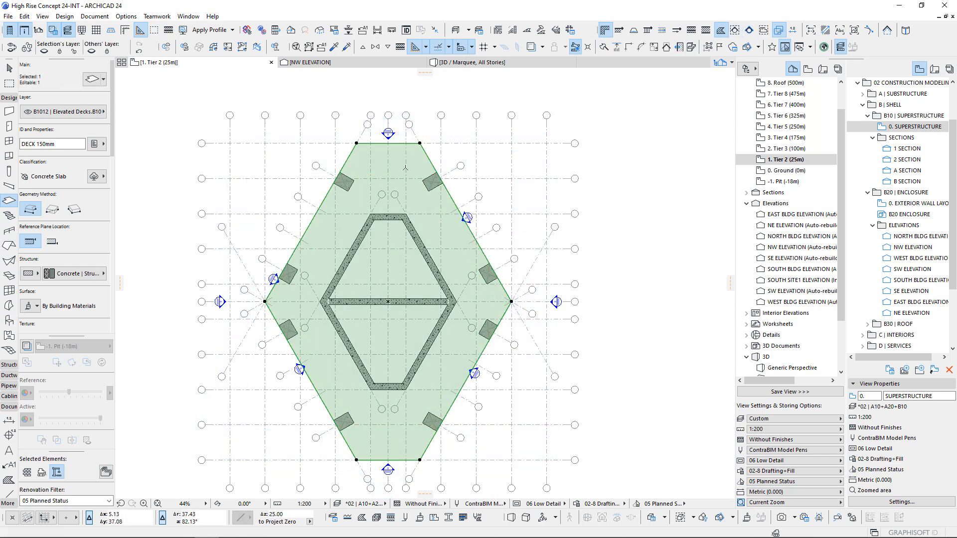
pyautogui.scroll(-2, 369, 176)
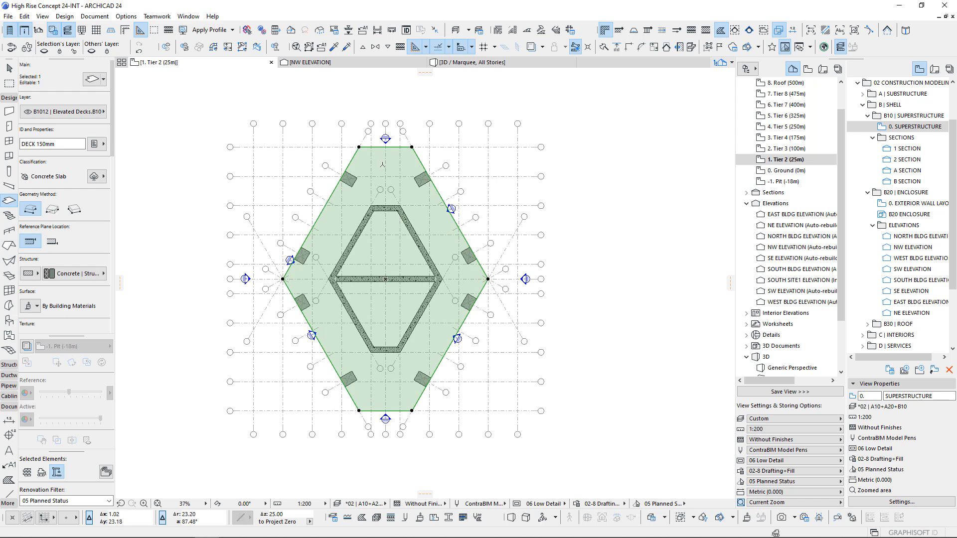
pyautogui.scroll(4, 389, 179)
pyautogui.scroll(5, 390, 206)
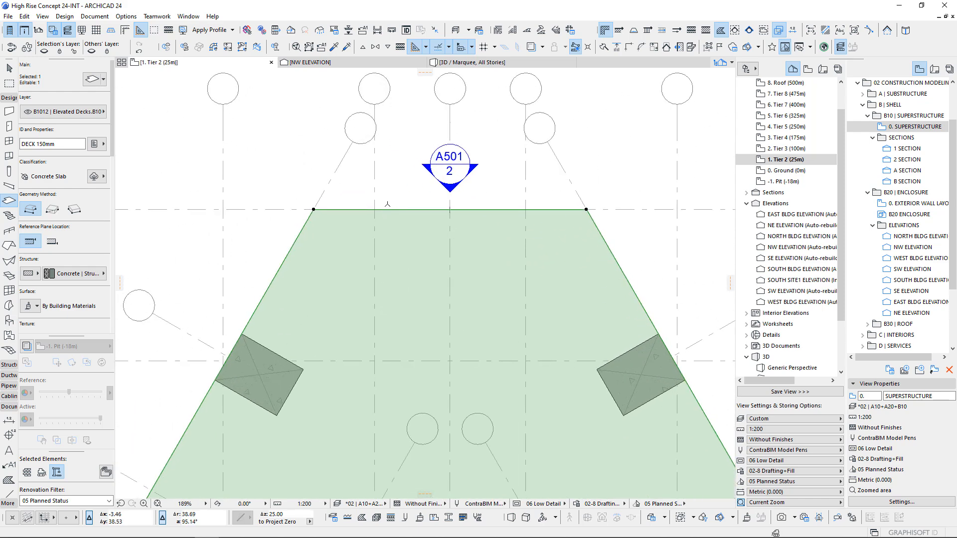
pyautogui.click(388, 209)
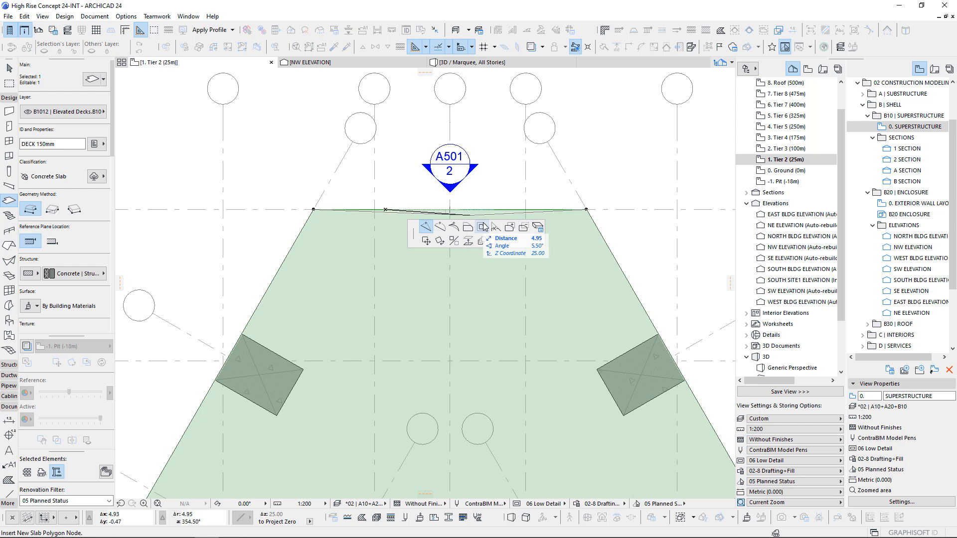
pyautogui.click(523, 228)
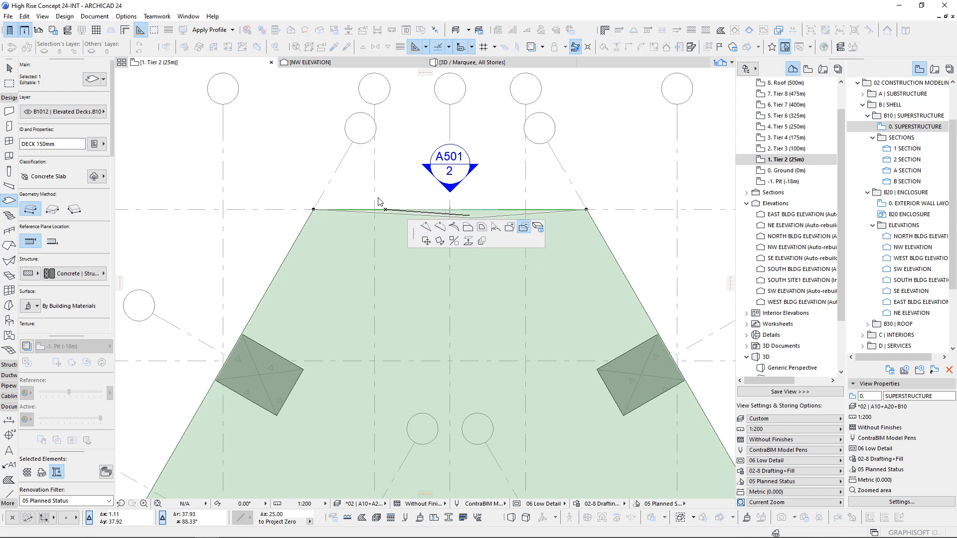
pyautogui.click(375, 210)
pyautogui.moveTo(383, 312); pyautogui.dragTo(310, 335, button='middle')
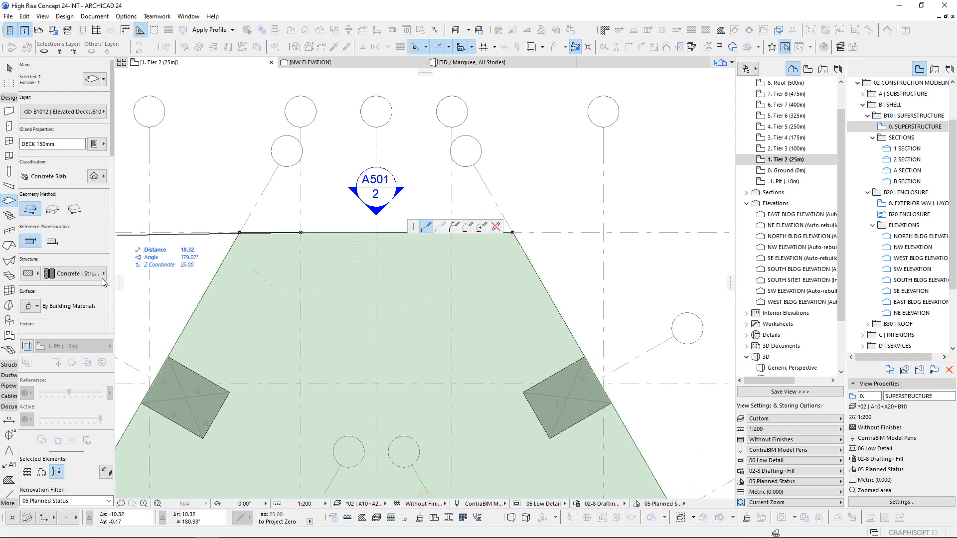
pyautogui.click(53, 209)
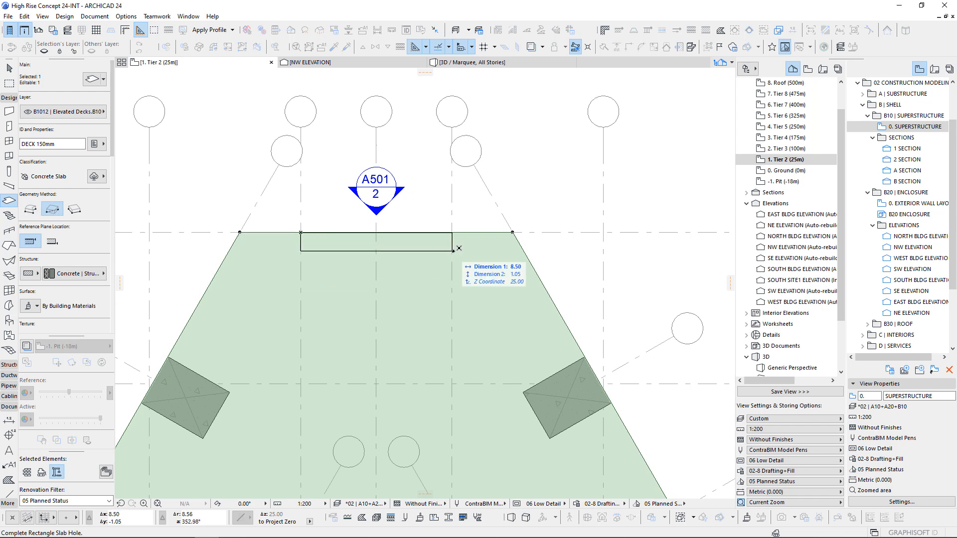
pyautogui.press('y')
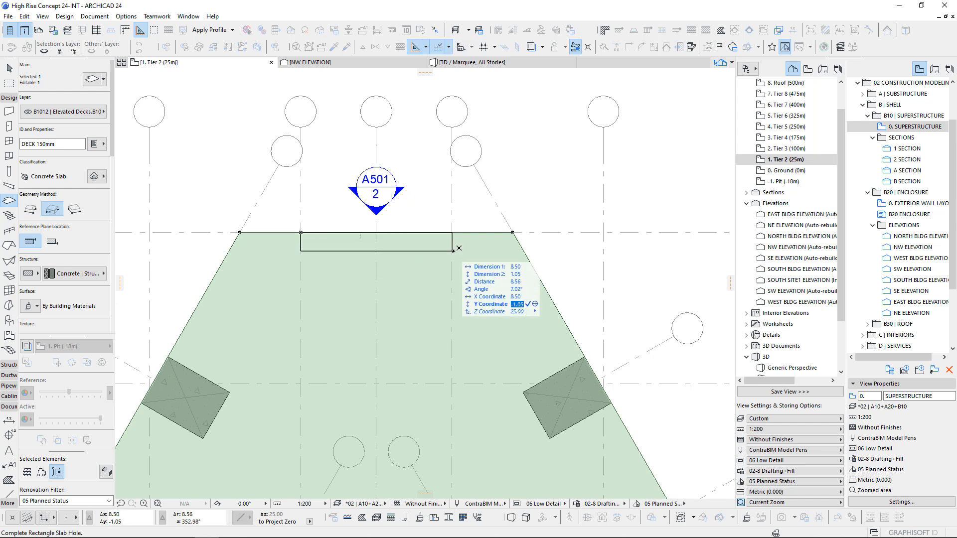
pyautogui.press('Return')
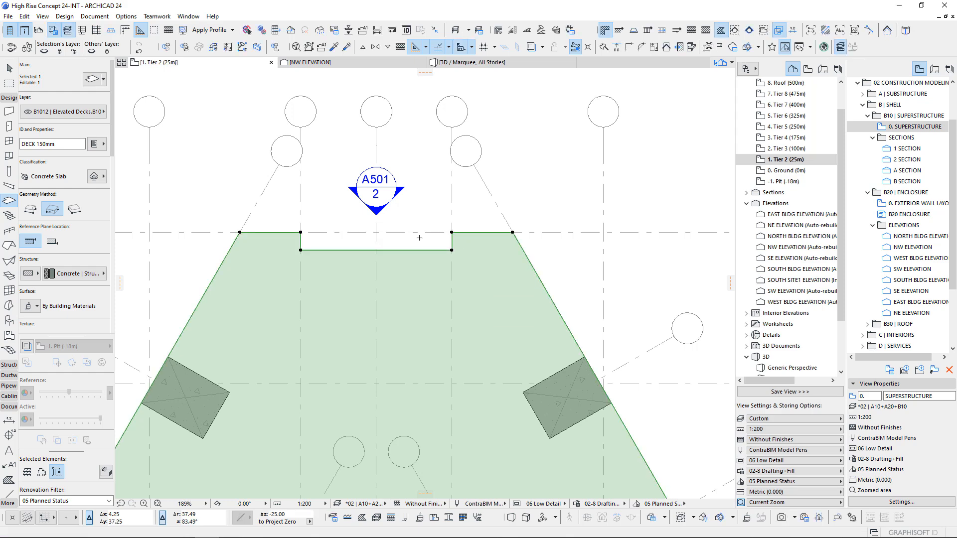
# - Copy the notched hexagonal slab and paste it in place on the Tier 3 (100m) story
pyautogui.scroll(-6, 452, 249)
pyautogui.scroll(5, 392, 186)
pyautogui.scroll(-5, 392, 186)
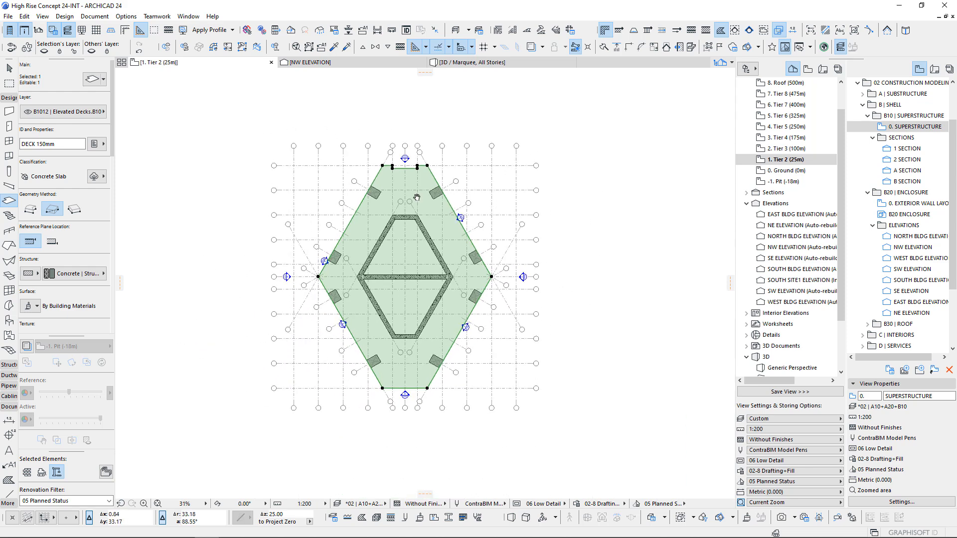
pyautogui.scroll(1, 423, 119)
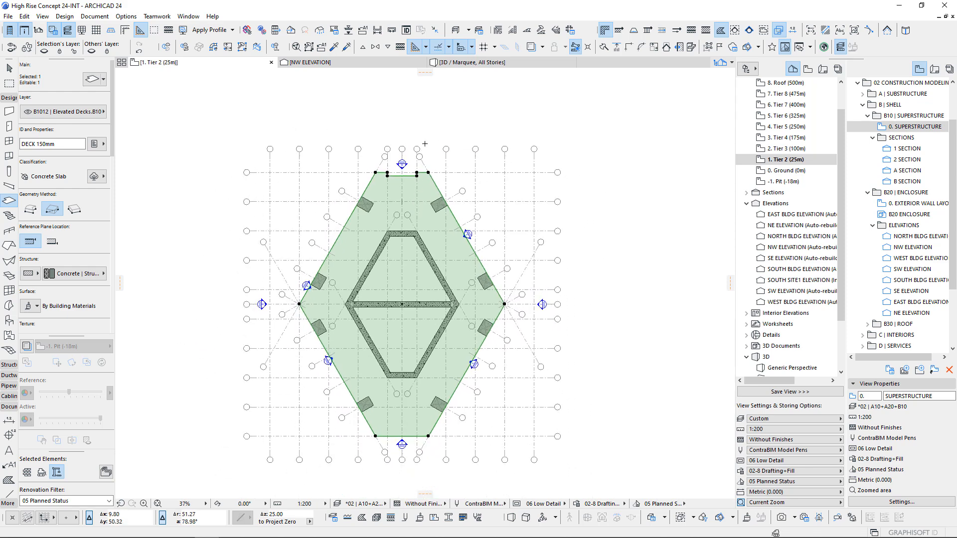
pyautogui.click(781, 151)
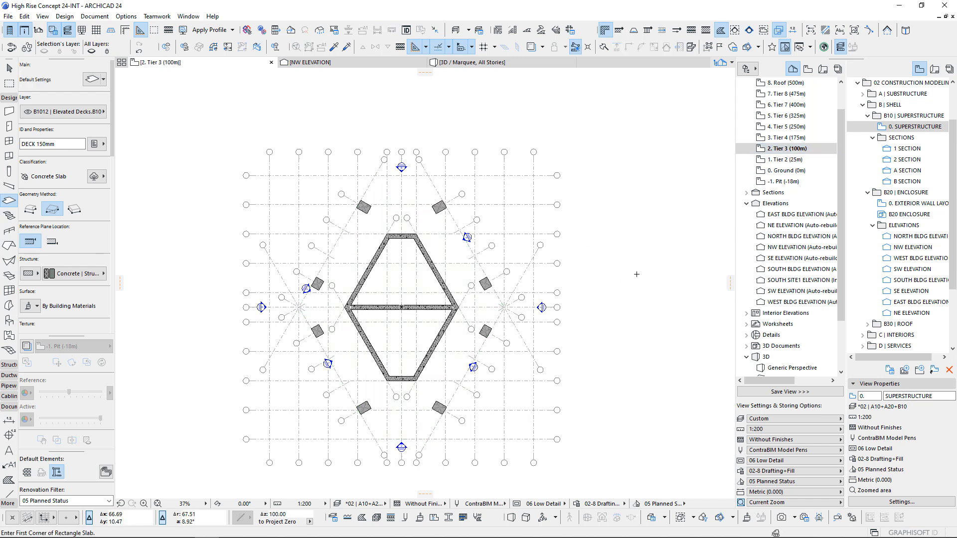
pyautogui.hotkey('ctrl', 'v')
pyautogui.click(638, 280)
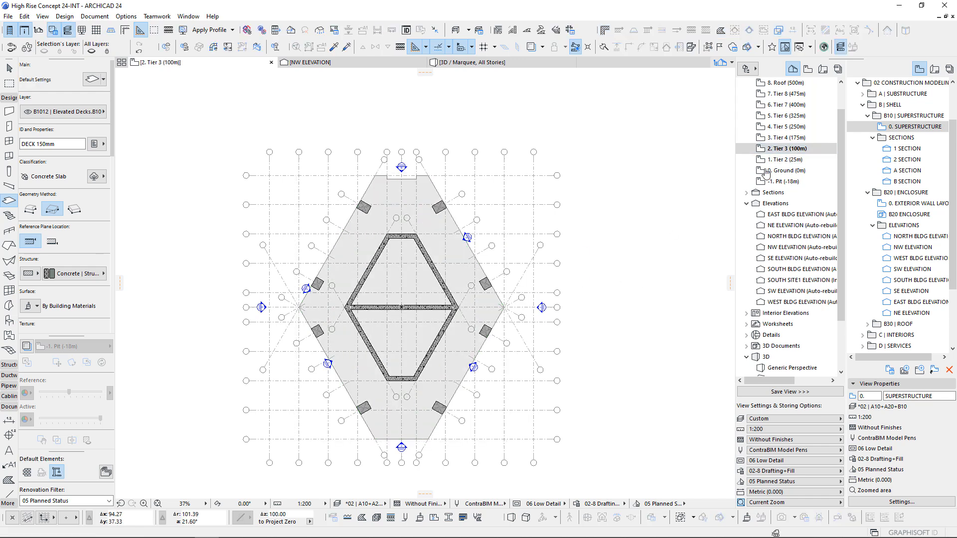
# - Paste the copied notched hexagonal slab in place on the Tier 4 (175m), Tier 5 (250m) and Tier 6 (325m) stories
pyautogui.doubleClick(777, 140)
pyautogui.hotkey('ctrl', 'v')
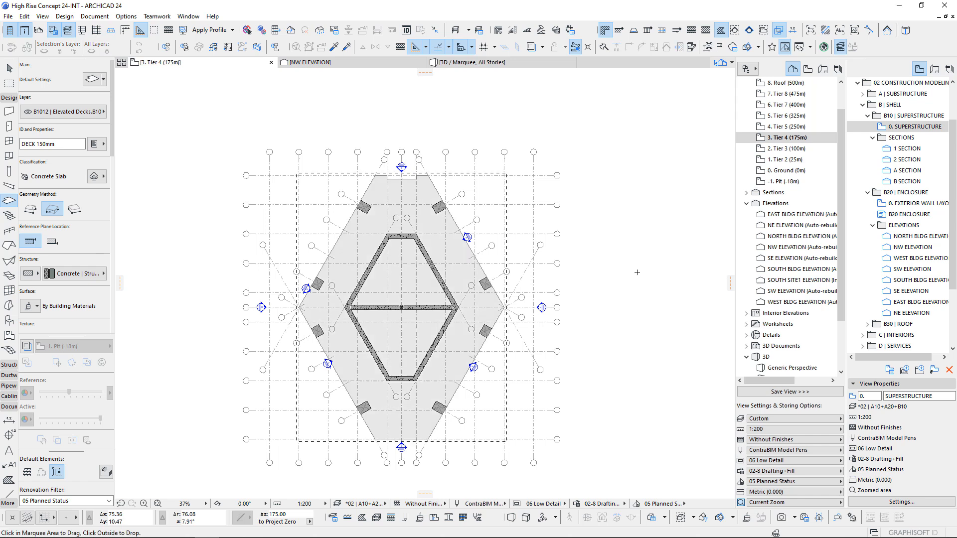
pyautogui.click(780, 127)
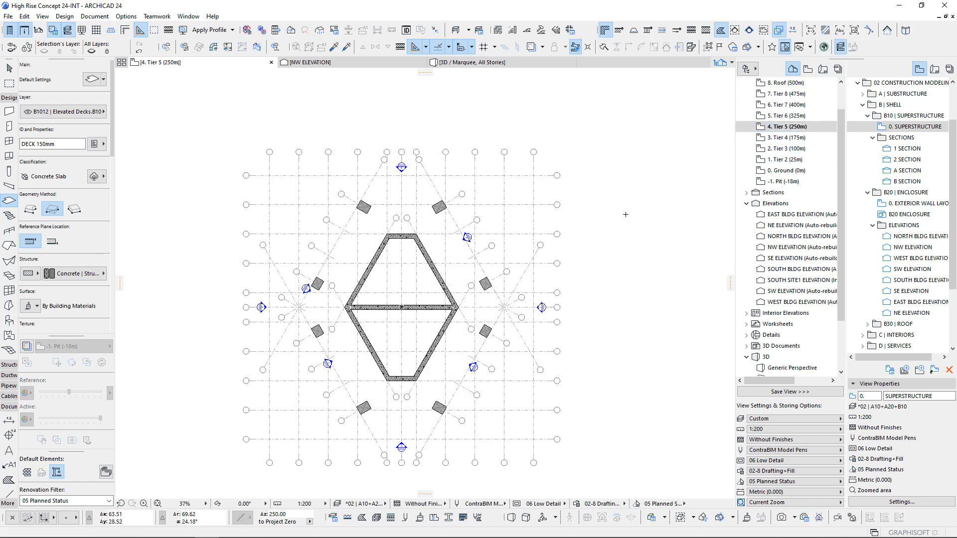
pyautogui.hotkey('ctrl', 'v')
pyautogui.click(786, 116)
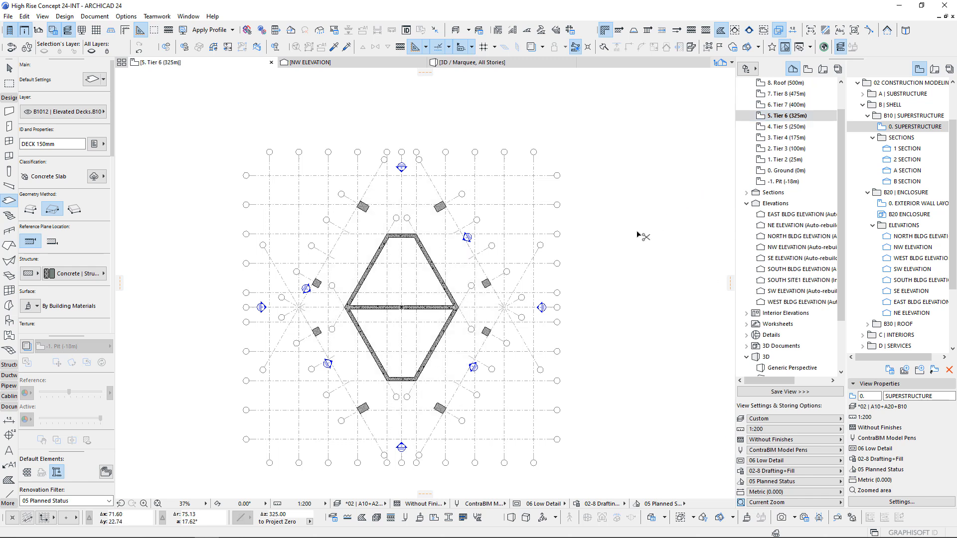
pyautogui.hotkey('ctrl', 'v')
# - Paste the notched hexagonal slab in place on the Tier 7 (400m), Tier 8 (475m) and Roof (500m) stories
pyautogui.hotkey('ctrl', 'Up')
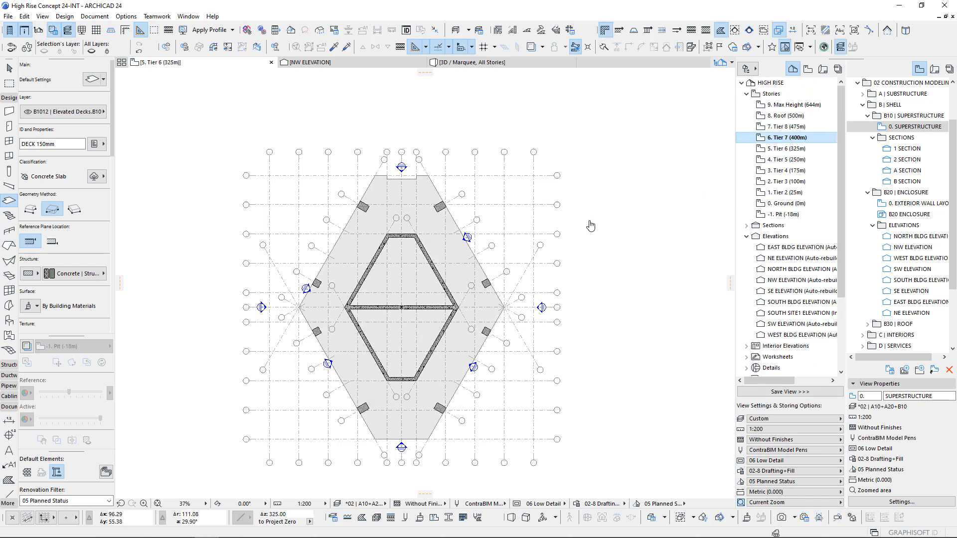
pyautogui.hotkey('ctrl', 'v')
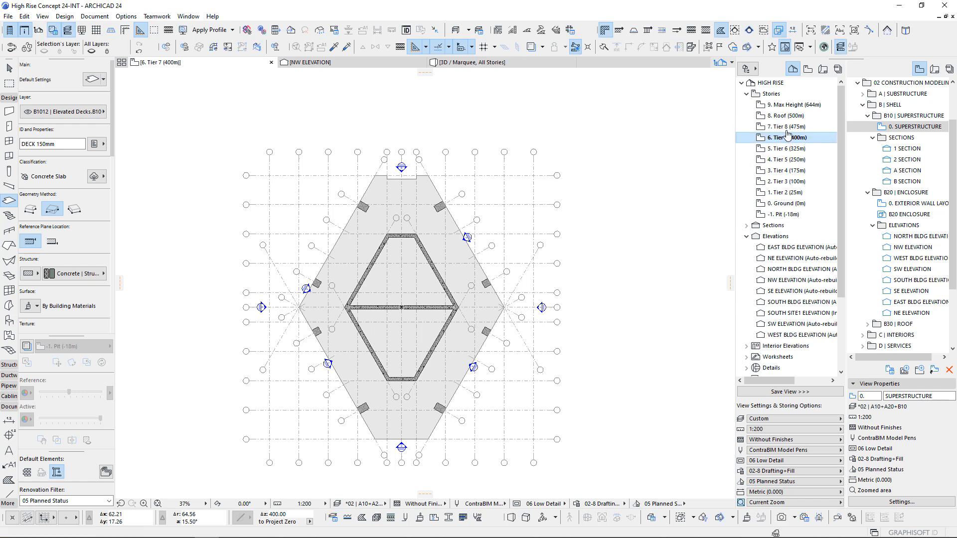
pyautogui.doubleClick(779, 127)
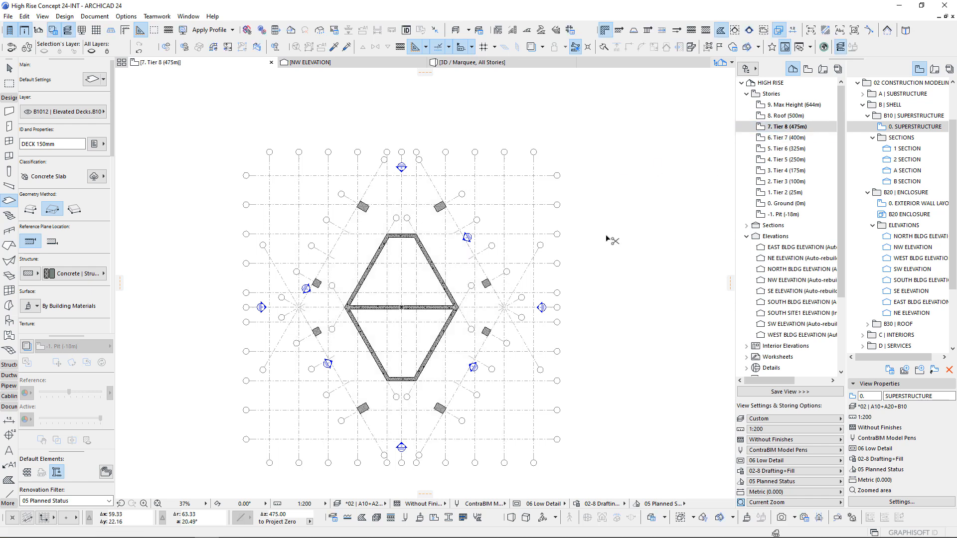
pyautogui.hotkey('ctrl', 'v')
pyautogui.doubleClick(786, 116)
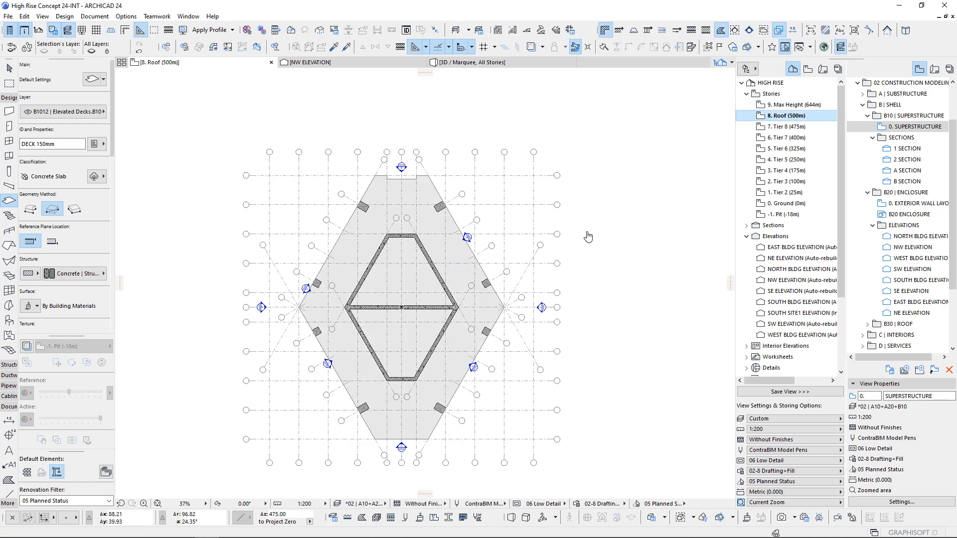
pyautogui.hotkey('ctrl', 'v')
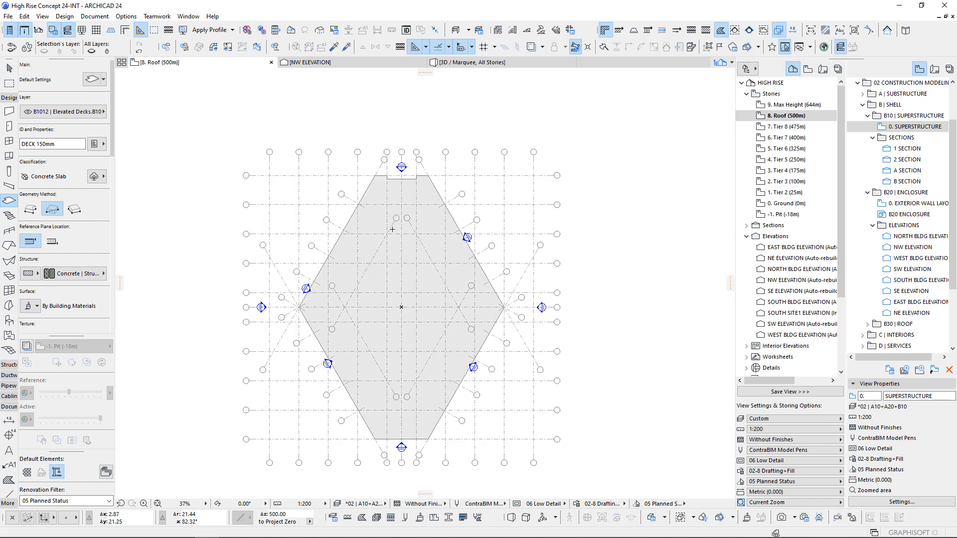
# - Split the Roof slab along the fourth vertical grid line from the west and delete its western piece
pyautogui.click(372, 230)
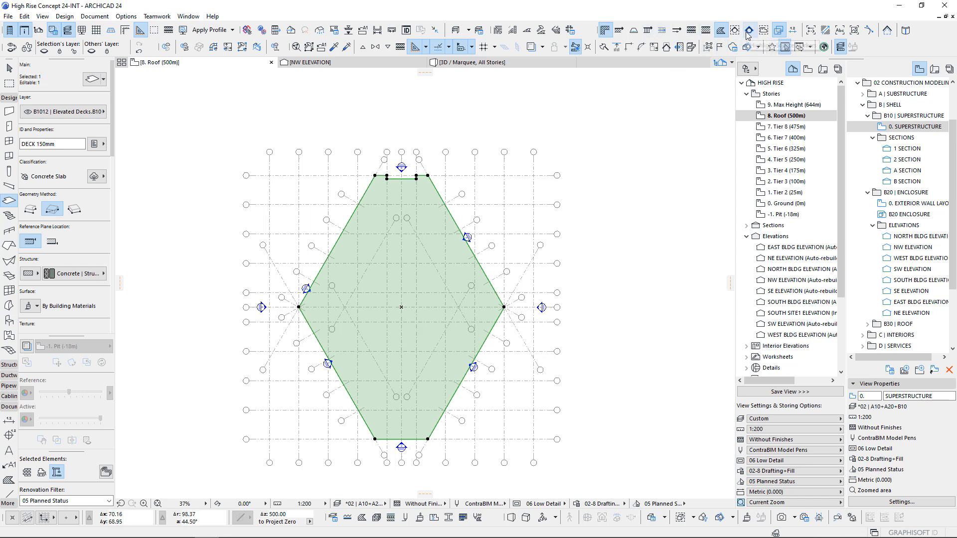
pyautogui.click(618, 47)
pyautogui.click(357, 247)
pyautogui.click(308, 232)
pyautogui.press('Delete')
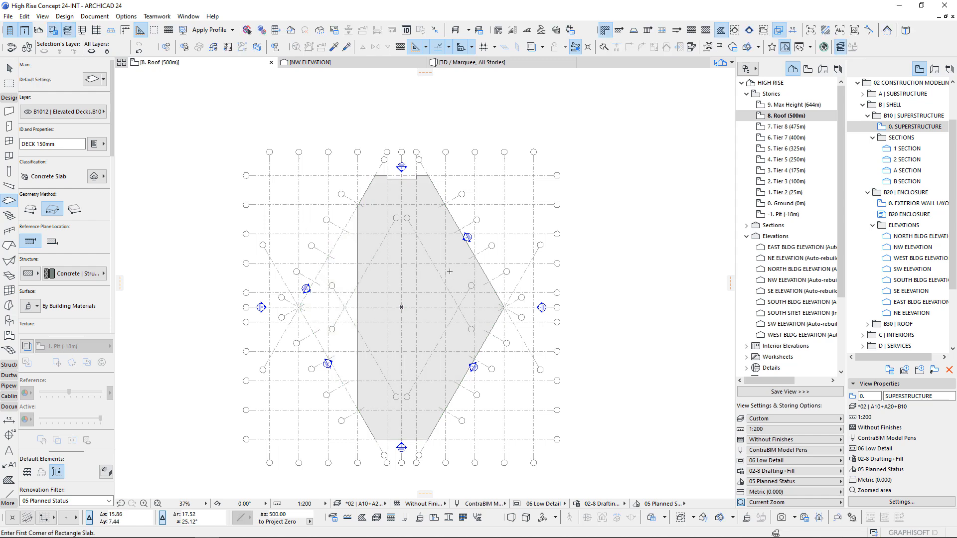
# - Split the remaining Roof slab along the fourth vertical grid line from the east and delete its eastern piece
pyautogui.keyDown('shift'); pyautogui.click(357, 242); pyautogui.keyUp('shift')
pyautogui.click(603, 47)
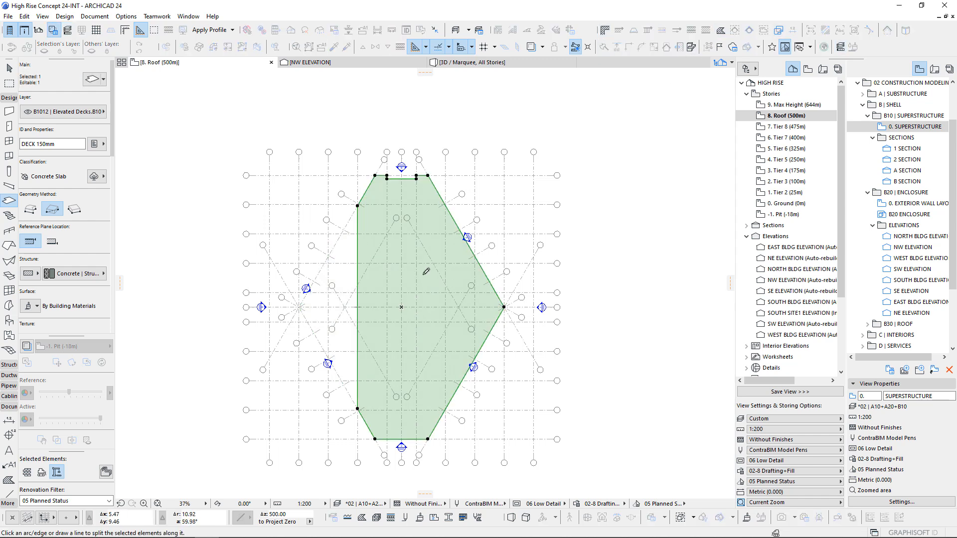
pyautogui.click(446, 246)
pyautogui.click(536, 230)
pyautogui.press('Delete')
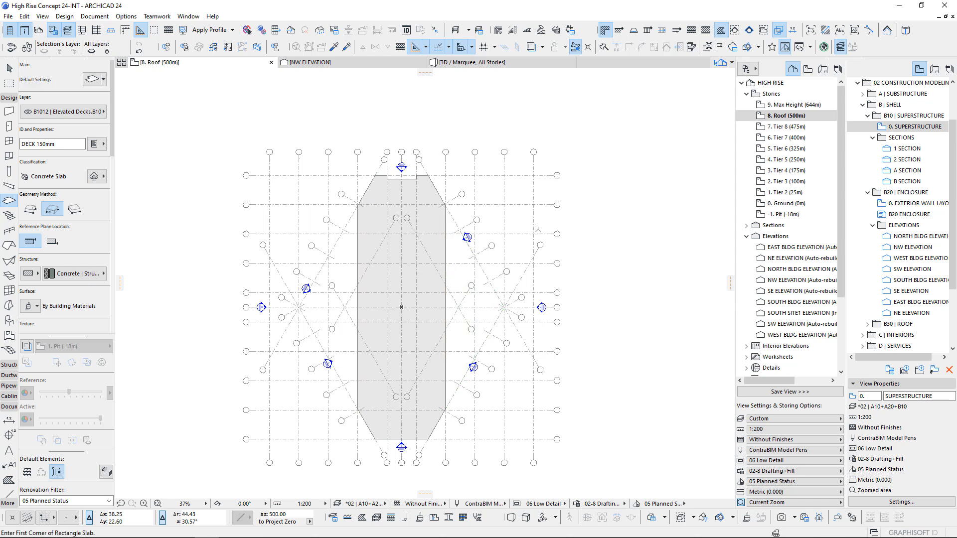
# - Split the Roof slab along the second horizontal grid line from the south and delete the tapered southern piece
pyautogui.keyDown('shift'); pyautogui.click(427, 283); pyautogui.keyUp('shift')
pyautogui.click(616, 45)
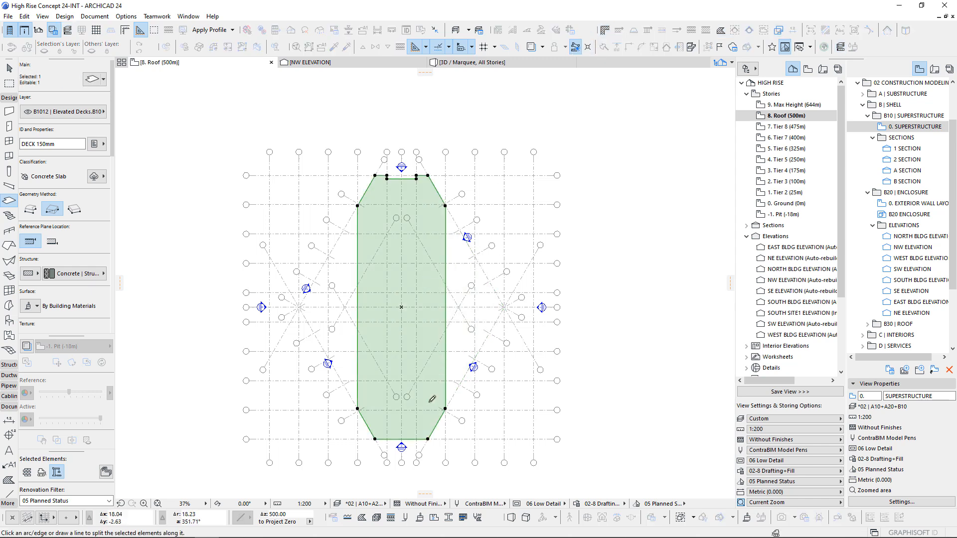
pyautogui.click(473, 448)
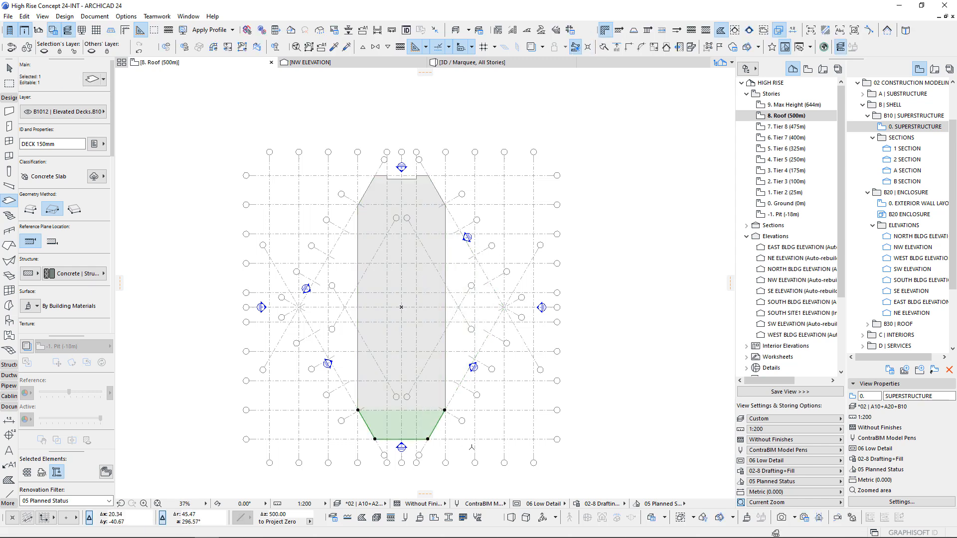
pyautogui.press('Delete')
pyautogui.scroll(5, 356, 411)
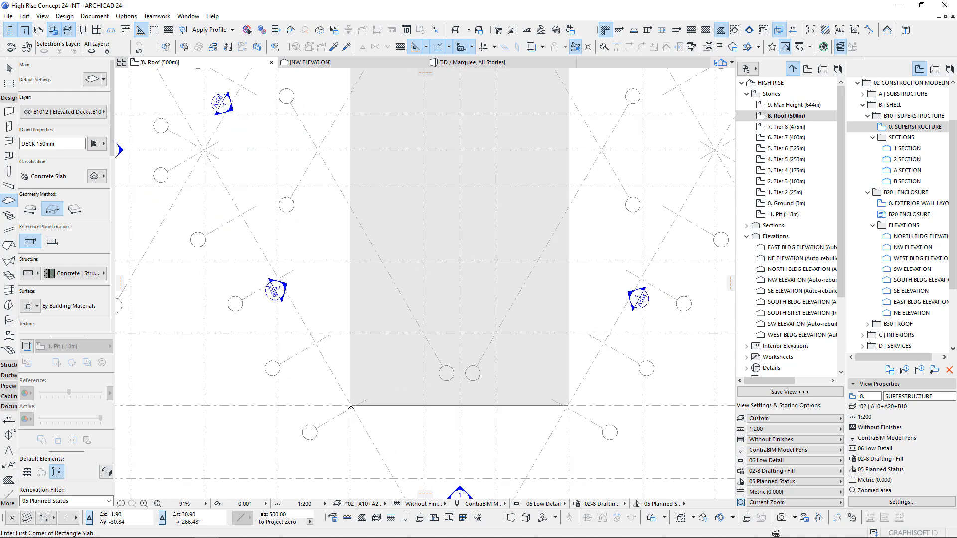
pyautogui.scroll(-6, 401, 382)
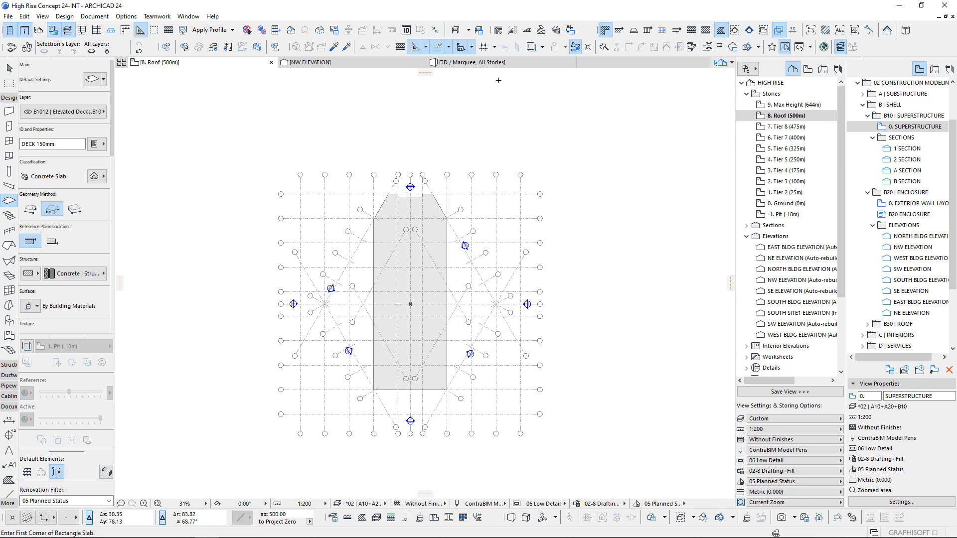
# - Examine the tier decks along the tower in the 3D view and compare them with the Roof plan
pyautogui.click(494, 64)
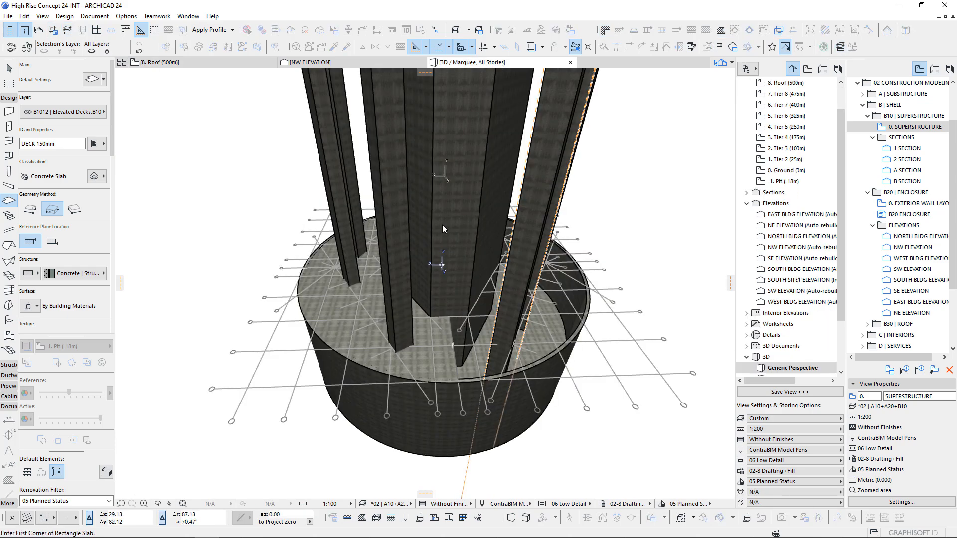
pyautogui.scroll(-6, 520, 273)
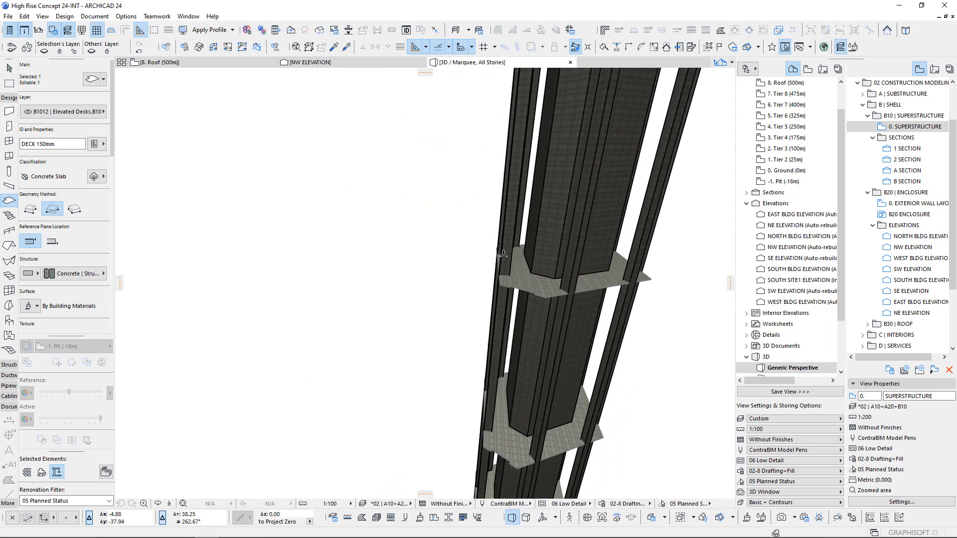
pyautogui.scroll(-5, 502, 250)
pyautogui.keyDown('shift'); pyautogui.moveTo(502, 250); pyautogui.dragTo(454, 187, button='middle'); pyautogui.keyUp('shift')
pyautogui.press('F2')
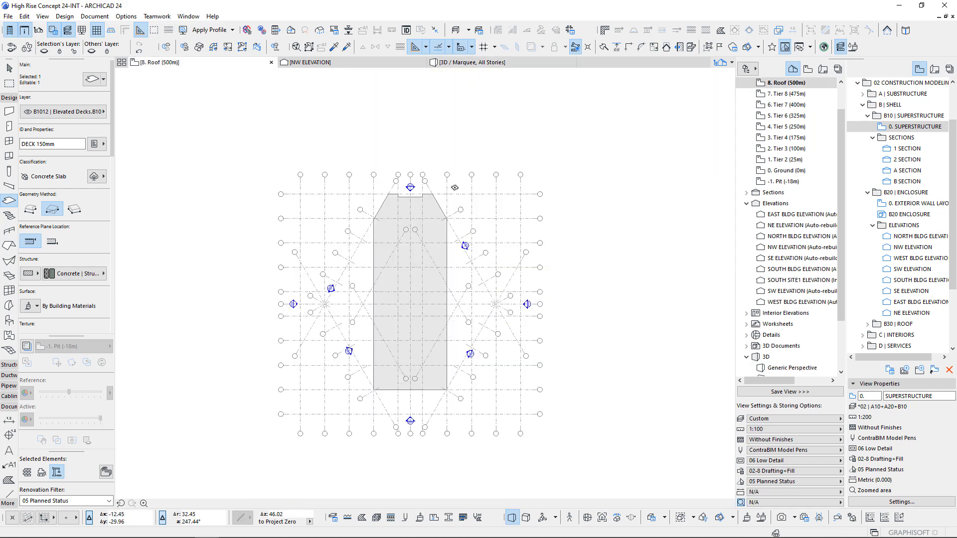
pyautogui.press('Escape')
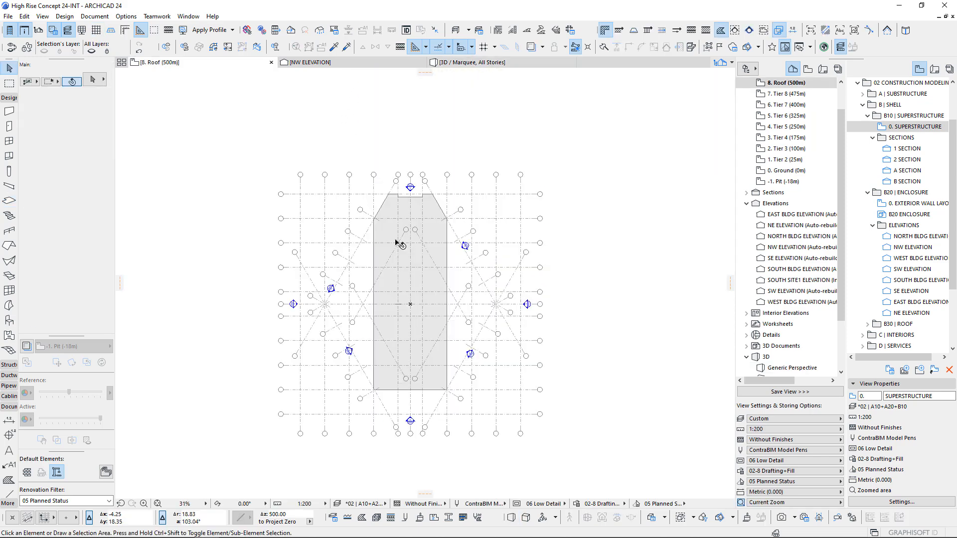
pyautogui.moveTo(404, 252); pyautogui.dragTo(404, 230, button='middle')
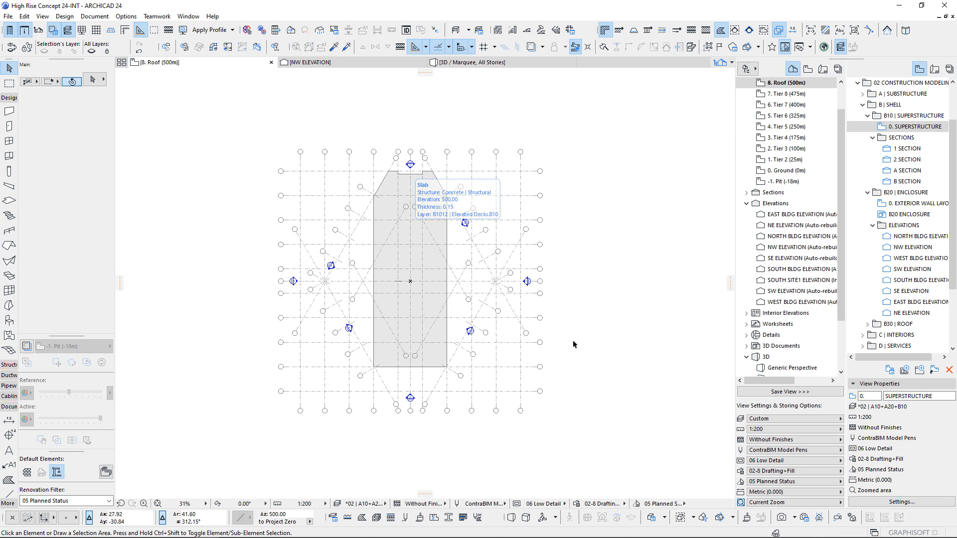
pyautogui.scroll(-2, 349, 255)
pyautogui.click(472, 64)
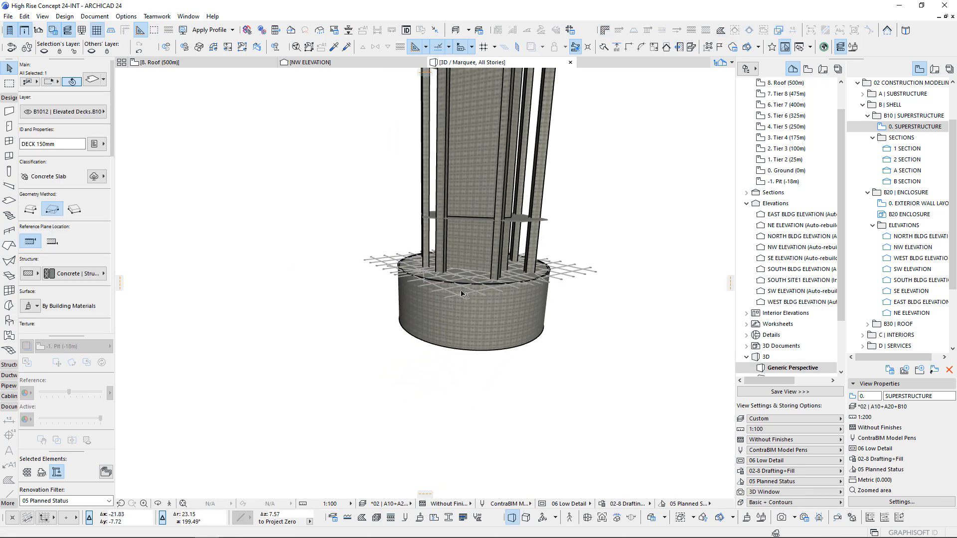
pyautogui.scroll(-8, 463, 294)
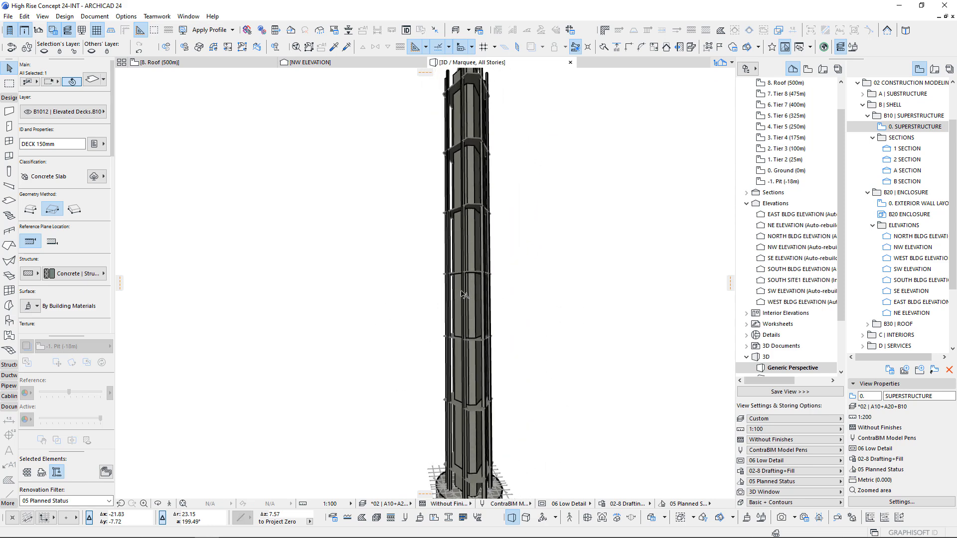
pyautogui.scroll(8, 446, 383)
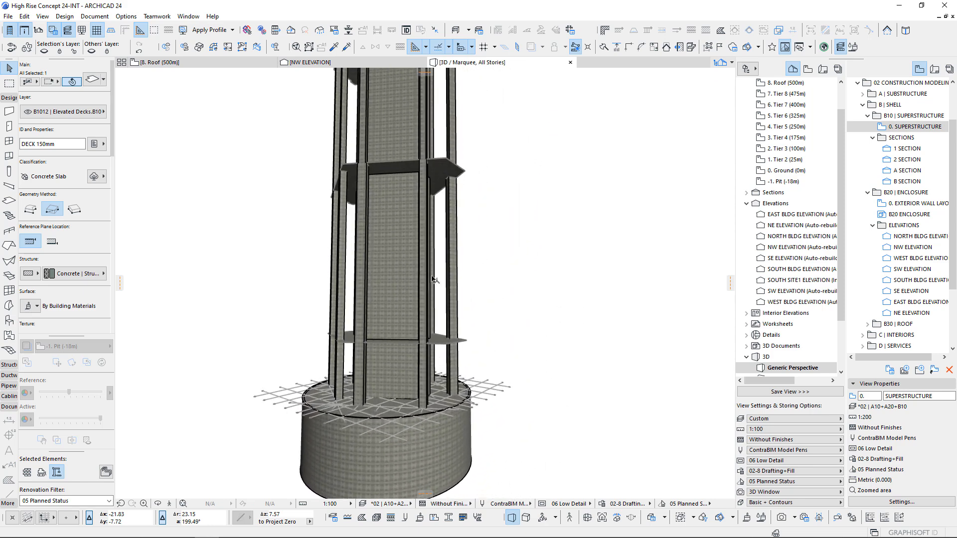
pyautogui.scroll(2, 446, 383)
pyautogui.press('Escape')
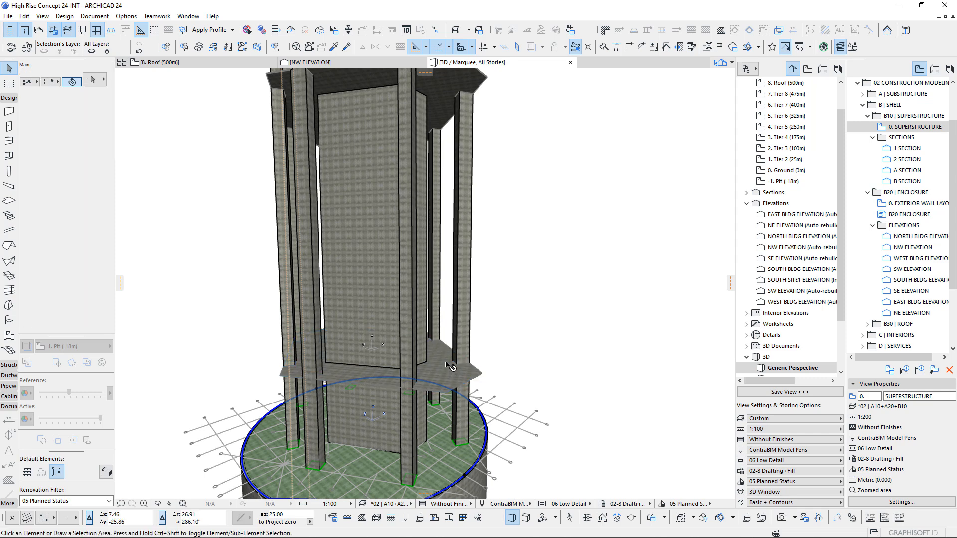
# - Start multiplying the Tier 2 hexagonal slab upward, using Elevate with the Spread method and a new spacing
pyautogui.click(441, 370)
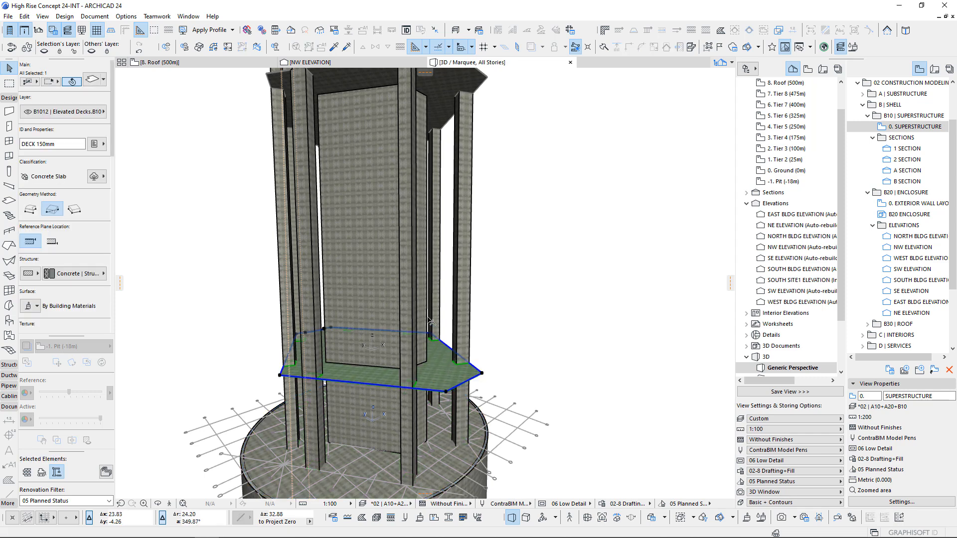
pyautogui.scroll(-3, 429, 319)
pyautogui.keyDown('shift'); pyautogui.moveTo(420, 263); pyautogui.dragTo(354, 253, button='middle'); pyautogui.keyUp('shift')
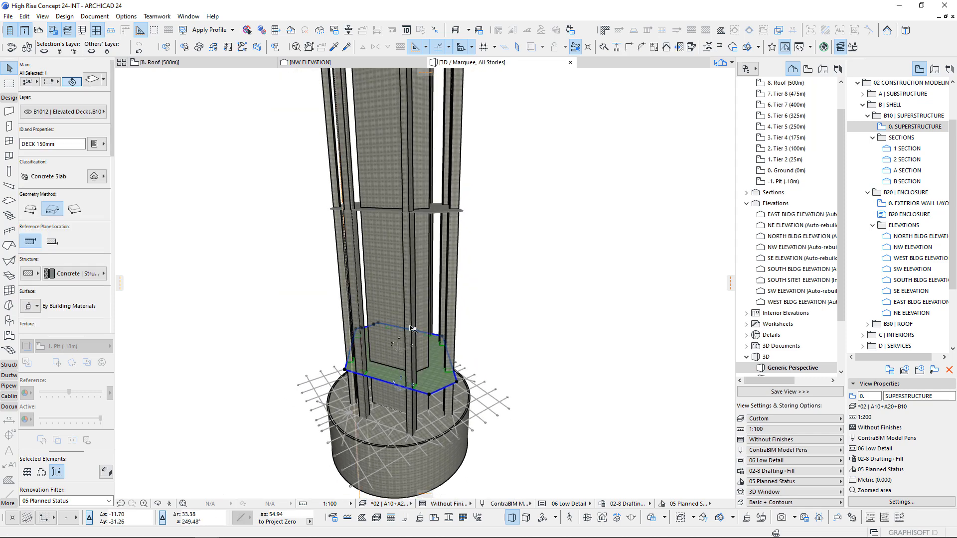
pyautogui.scroll(4, 411, 330)
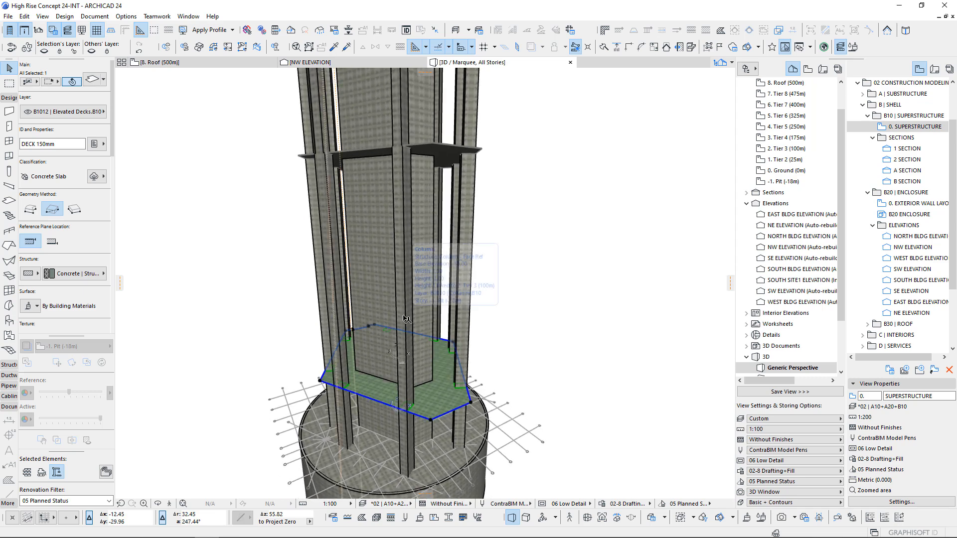
pyautogui.hotkey('ctrl', 'u')
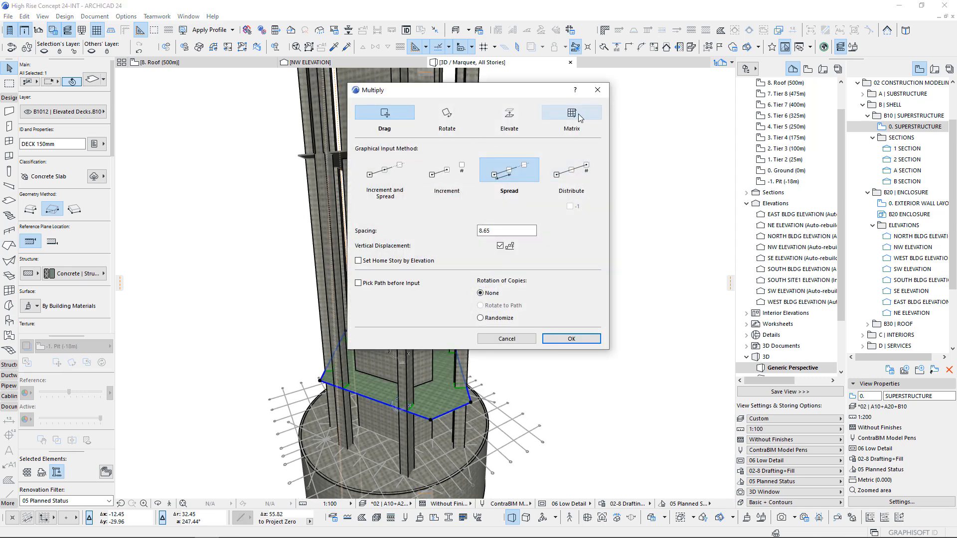
pyautogui.moveTo(557, 97); pyautogui.dragTo(568, 101)
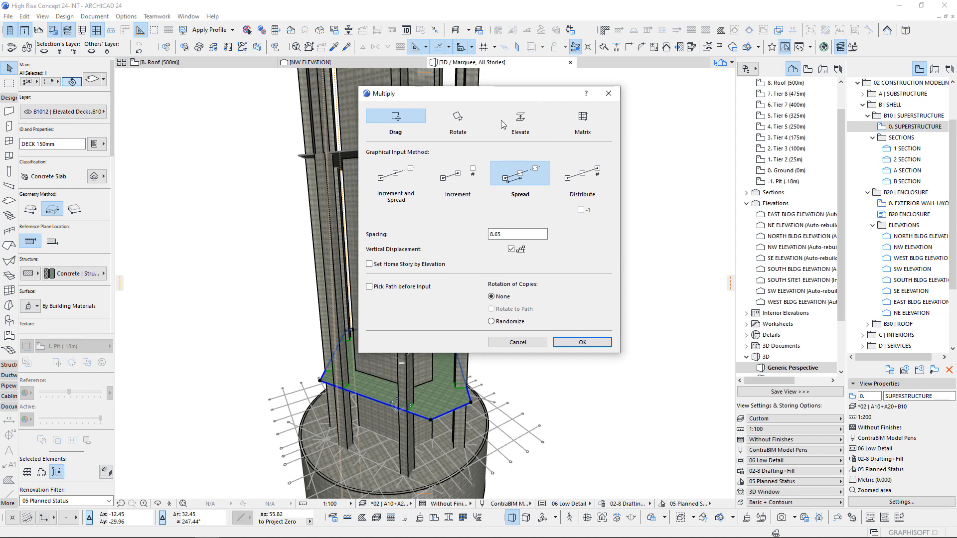
pyautogui.click(520, 117)
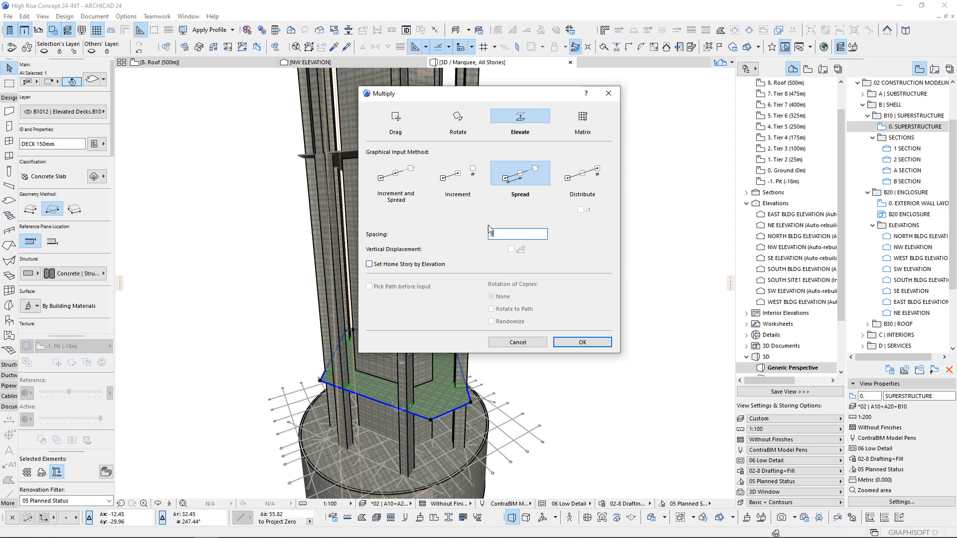
pyautogui.click(581, 344)
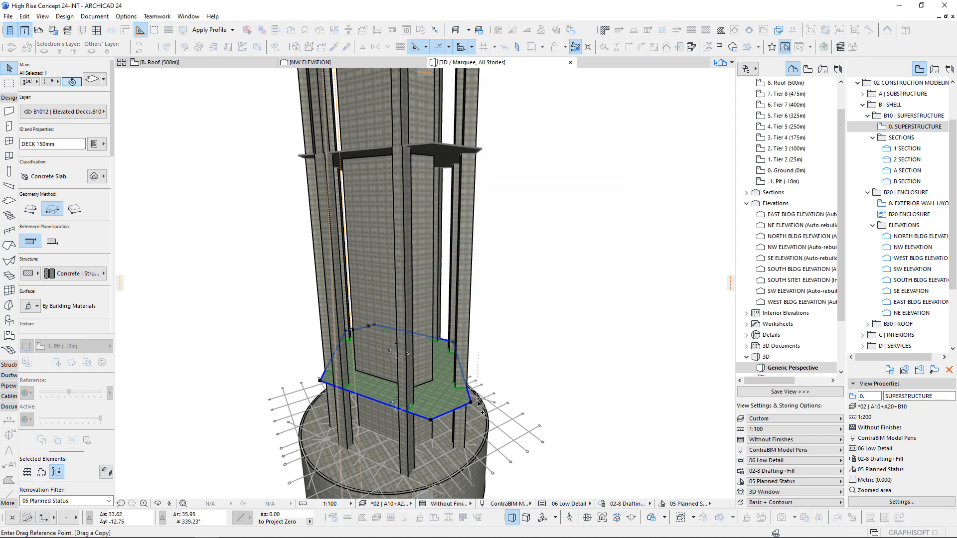
# - Try to spread the Tier 2 slab copies from its corner up to the Tier 3 deck
pyautogui.scroll(8, 480, 404)
pyautogui.click(467, 392)
pyautogui.scroll(-8, 471, 348)
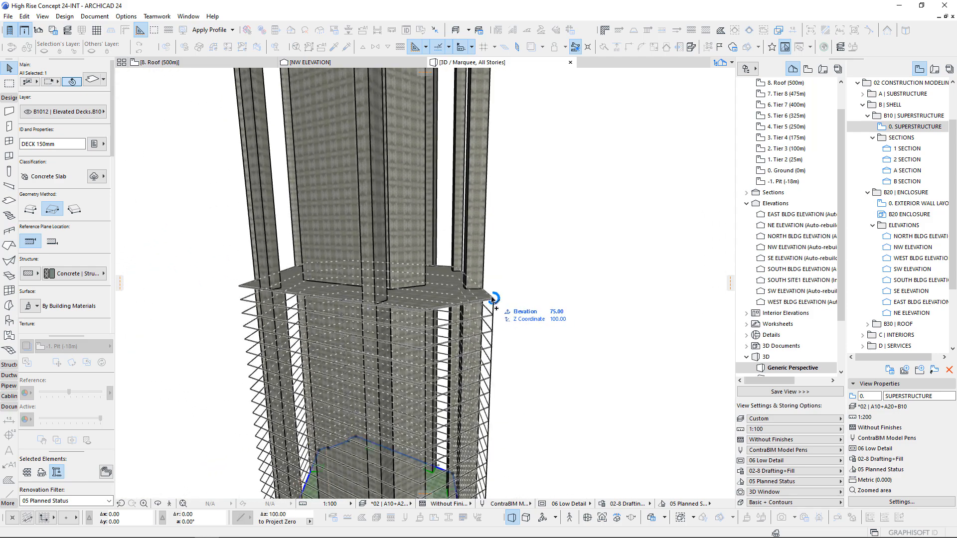
pyautogui.scroll(-5, 491, 298)
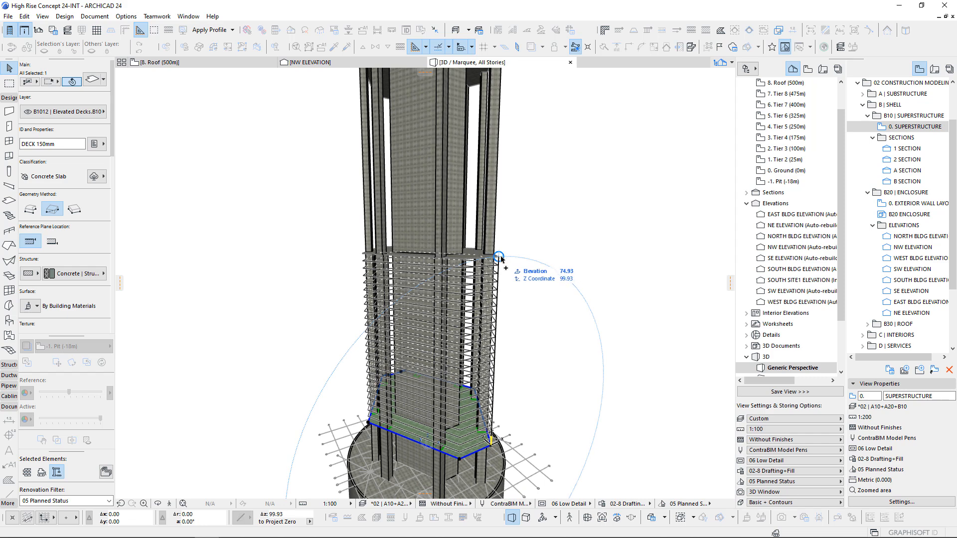
pyautogui.scroll(5, 499, 257)
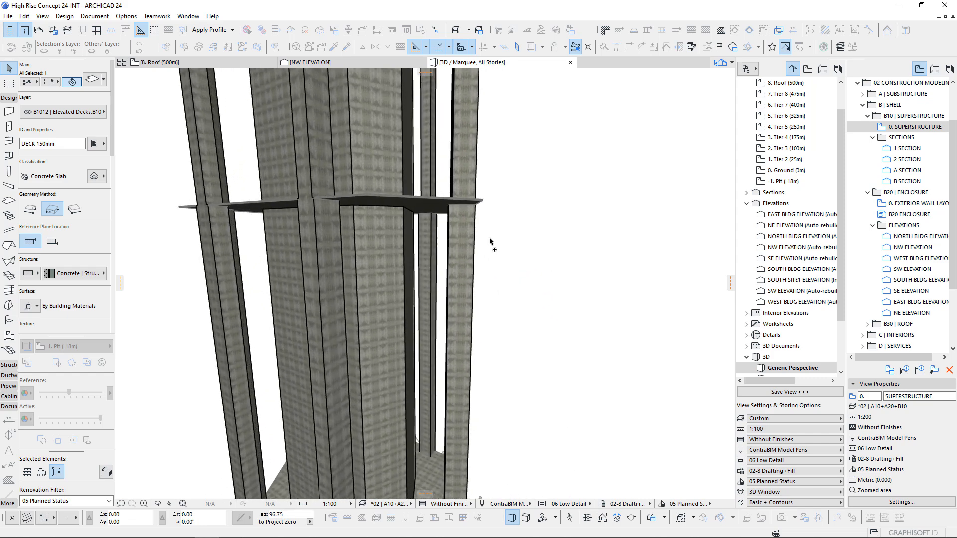
pyautogui.click(517, 223)
pyautogui.scroll(-6, 516, 224)
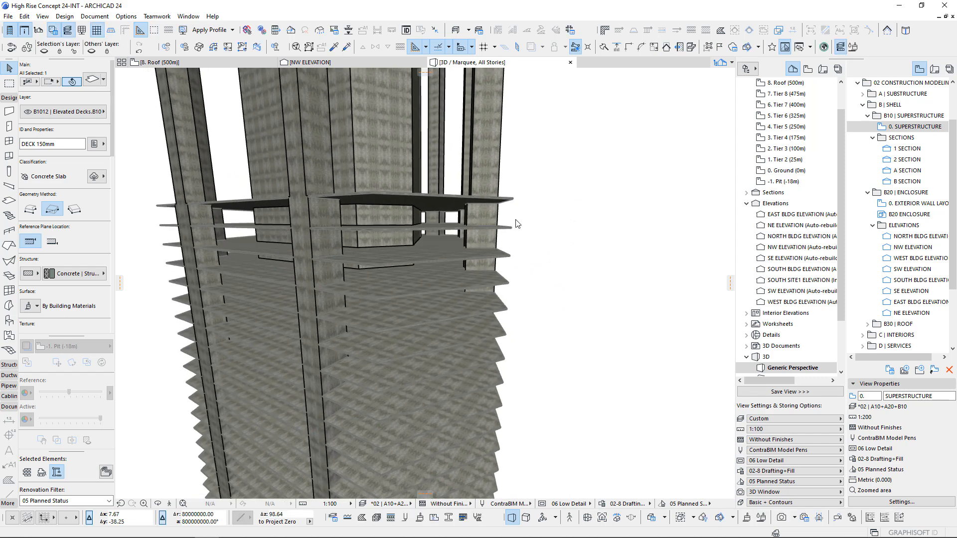
pyautogui.scroll(8, 516, 221)
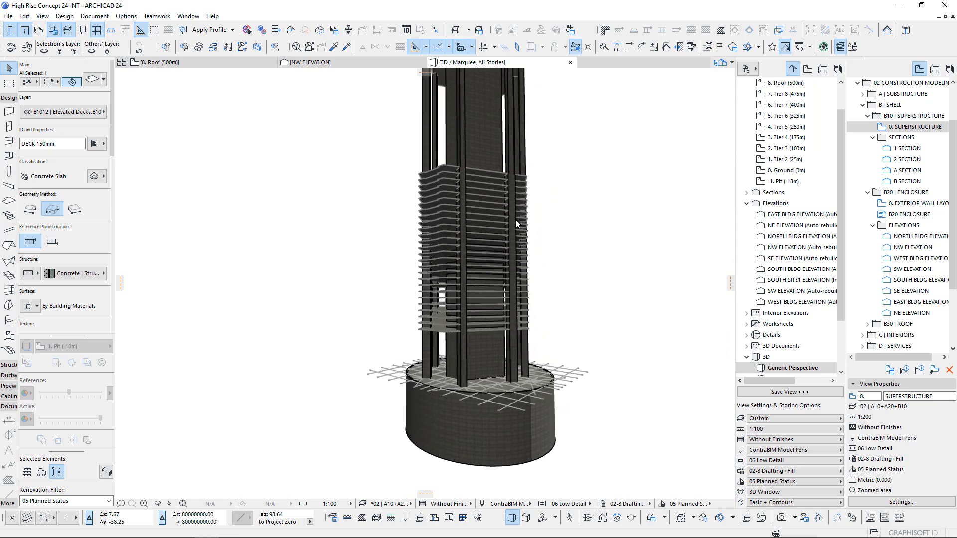
pyautogui.scroll(-5, 516, 224)
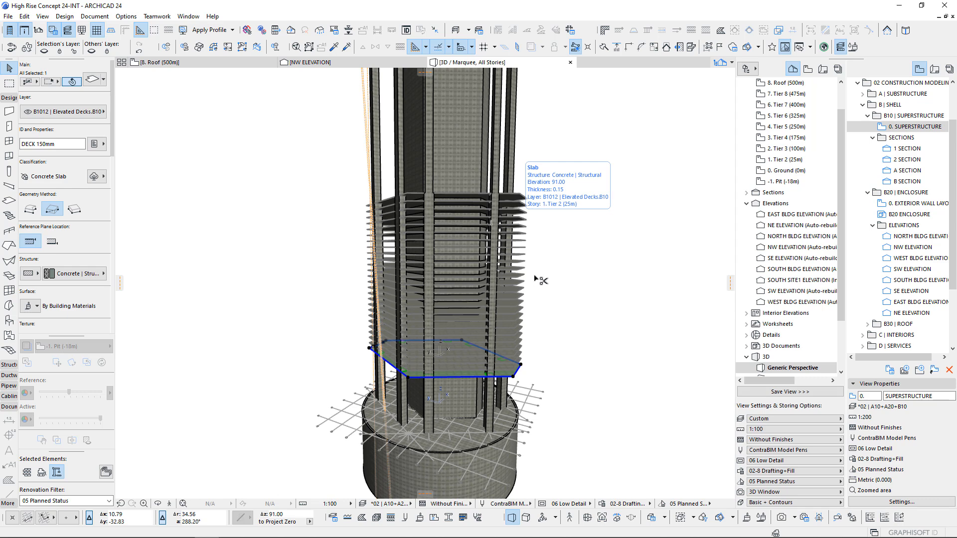
# - Undo the slab copies spread between Tier 2 and Tier 3, and clear the selection
pyautogui.hotkey('ctrl', 'z')
pyautogui.keyDown('shift'); pyautogui.moveTo(444, 266); pyautogui.dragTo(529, 306, button='middle'); pyautogui.keyUp('shift')
pyautogui.click(529, 306)
pyautogui.scroll(-3, 527, 306)
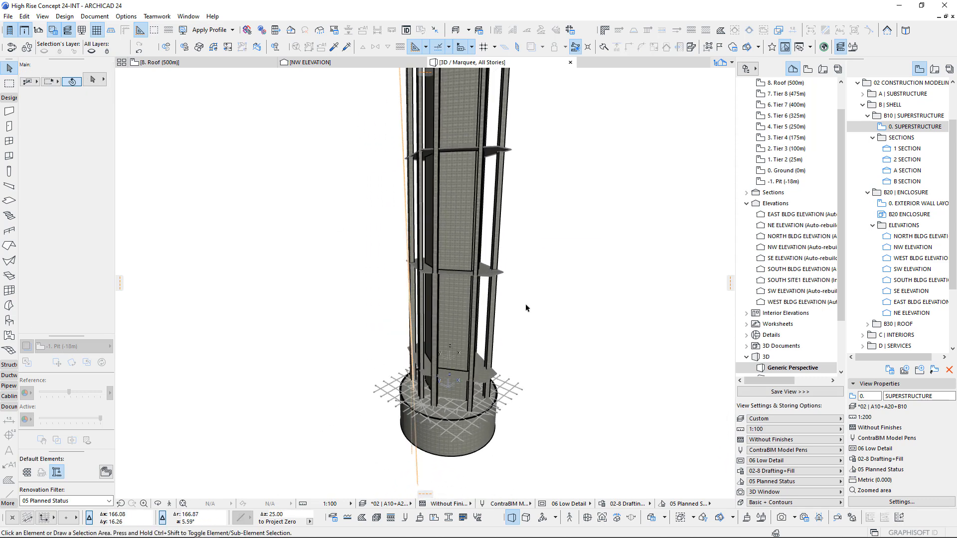
pyautogui.keyDown('shift'); pyautogui.moveTo(422, 325); pyautogui.dragTo(406, 259, button='middle'); pyautogui.keyUp('shift')
pyautogui.scroll(-5, 418, 263)
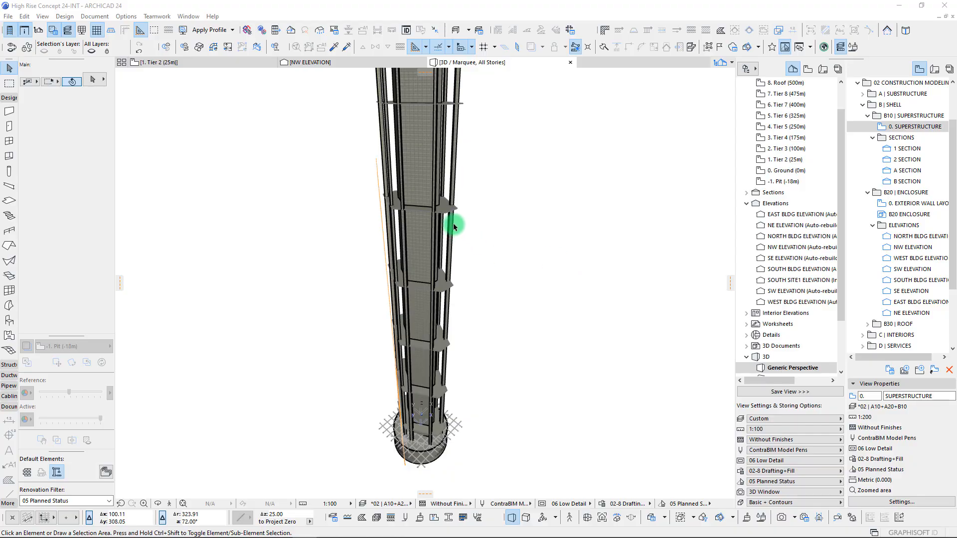
# - In the Tier 2 floor plan, shift the NW elevation marker northeast along its line, clear of the nearby column
pyautogui.moveTo(454, 227); pyautogui.dragTo(452, 173)
pyautogui.scroll(1, 450, 171)
pyautogui.moveTo(574, 338); pyautogui.dragTo(521, 297)
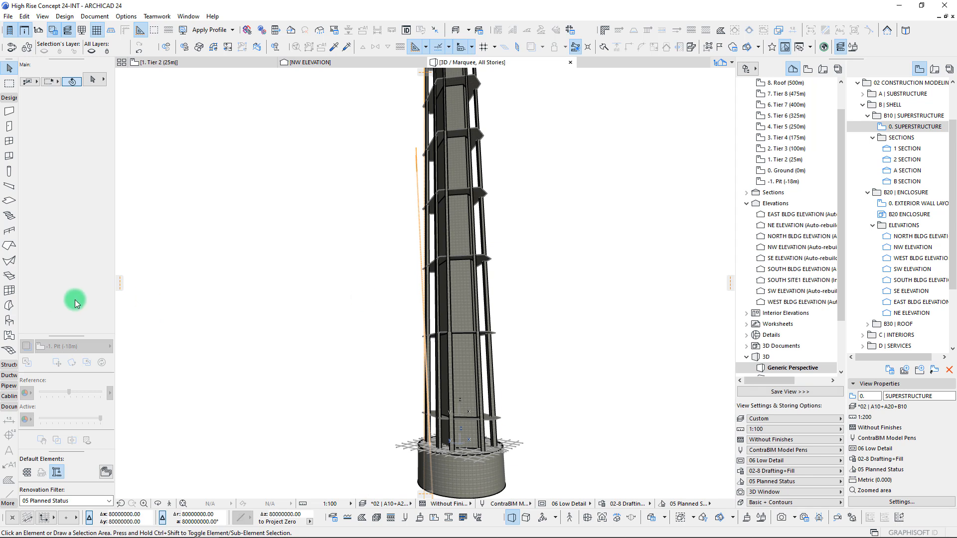
pyautogui.press('F2')
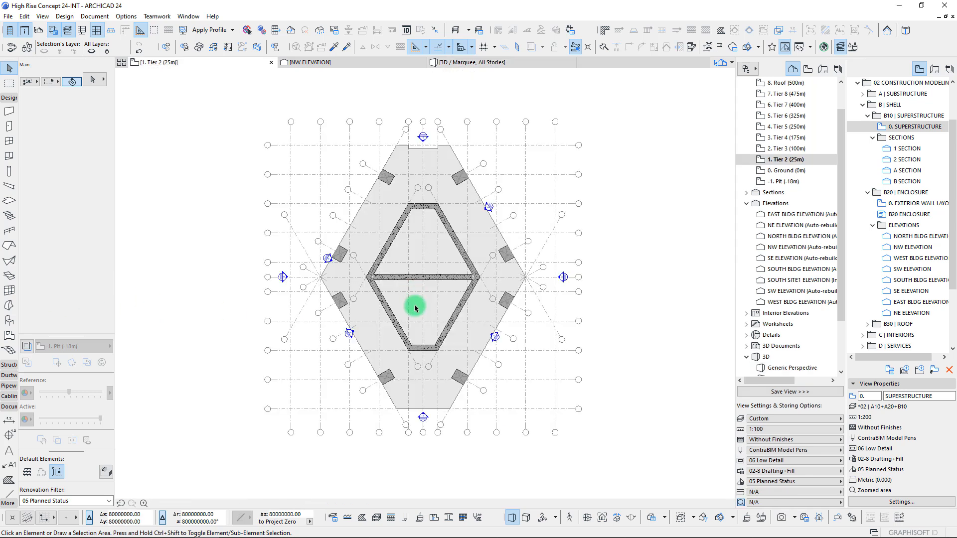
pyautogui.moveTo(409, 223); pyautogui.dragTo(424, 237, button='middle')
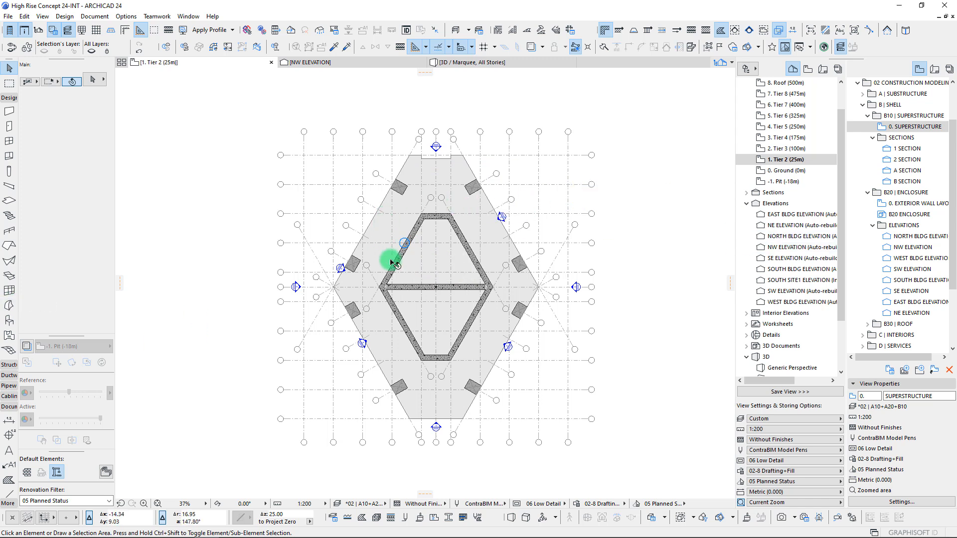
pyautogui.moveTo(461, 298); pyautogui.dragTo(497, 296, button='middle')
pyautogui.click(376, 268)
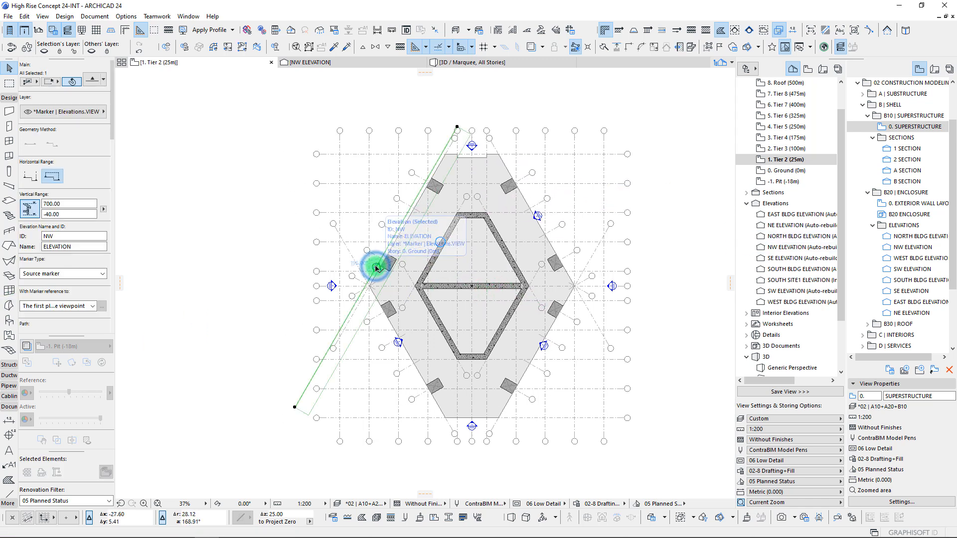
pyautogui.click(376, 268)
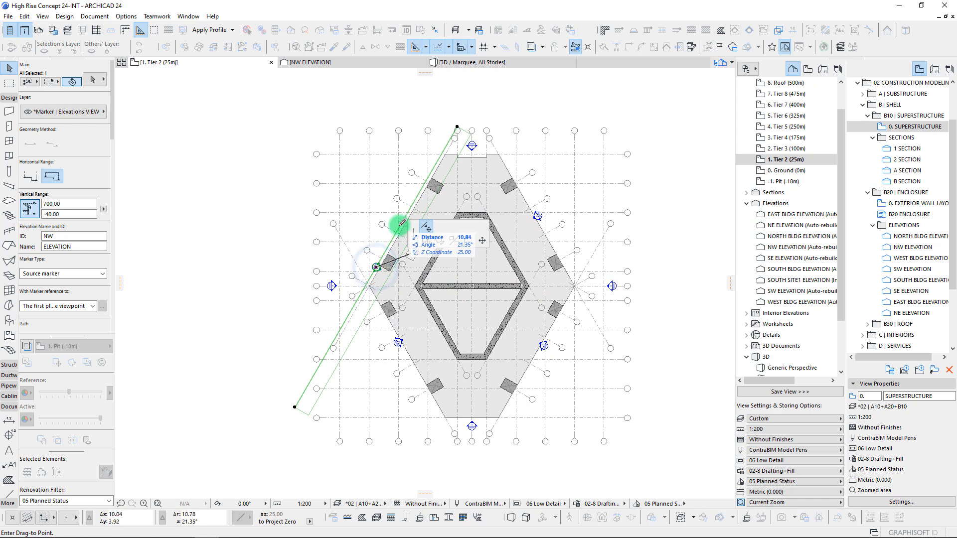
pyautogui.click(400, 227)
pyautogui.scroll(3, 401, 226)
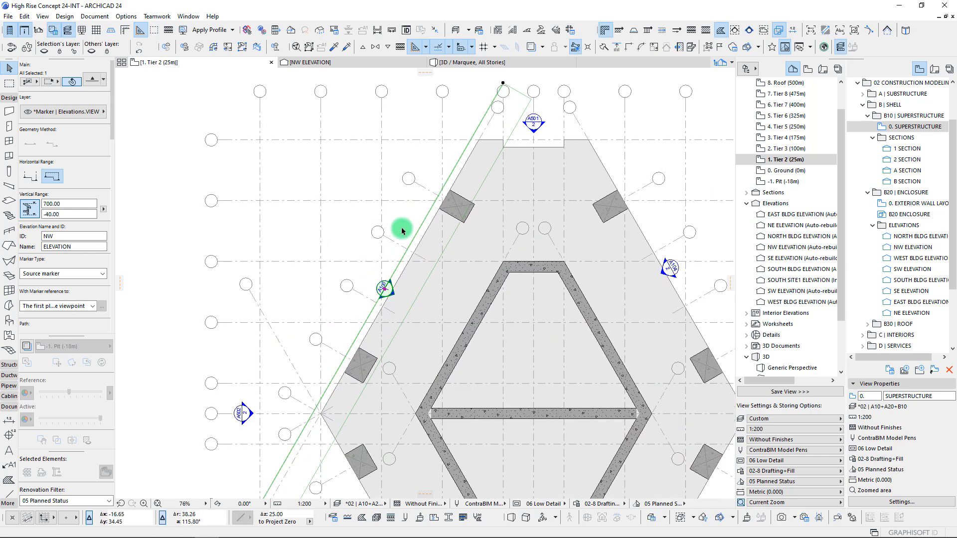
# - Open the NW elevation from its marker and examine the deck edges from the Roof level down to the Pit
pyautogui.rightClick(384, 289)
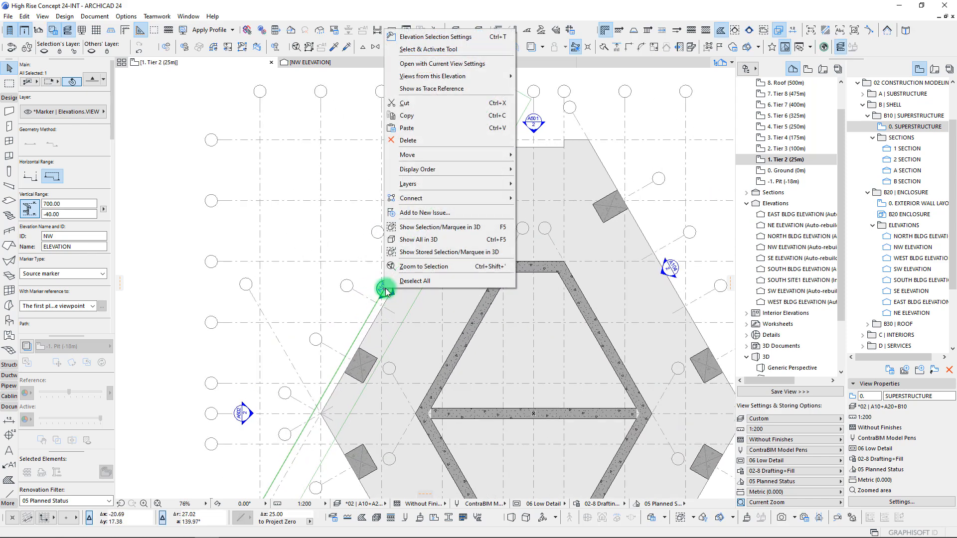
pyautogui.click(435, 72)
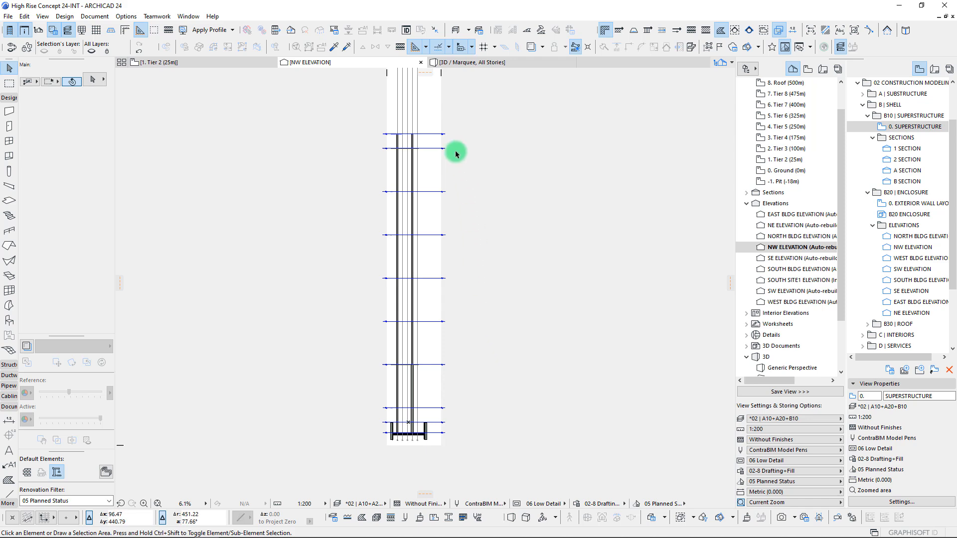
pyautogui.scroll(5, 401, 96)
pyautogui.scroll(-6, 359, 320)
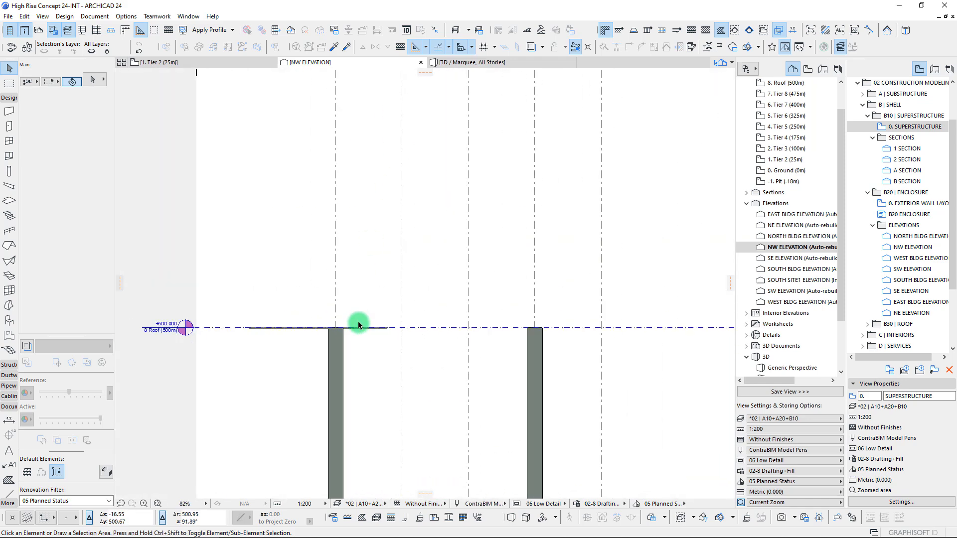
pyautogui.scroll(5, 362, 309)
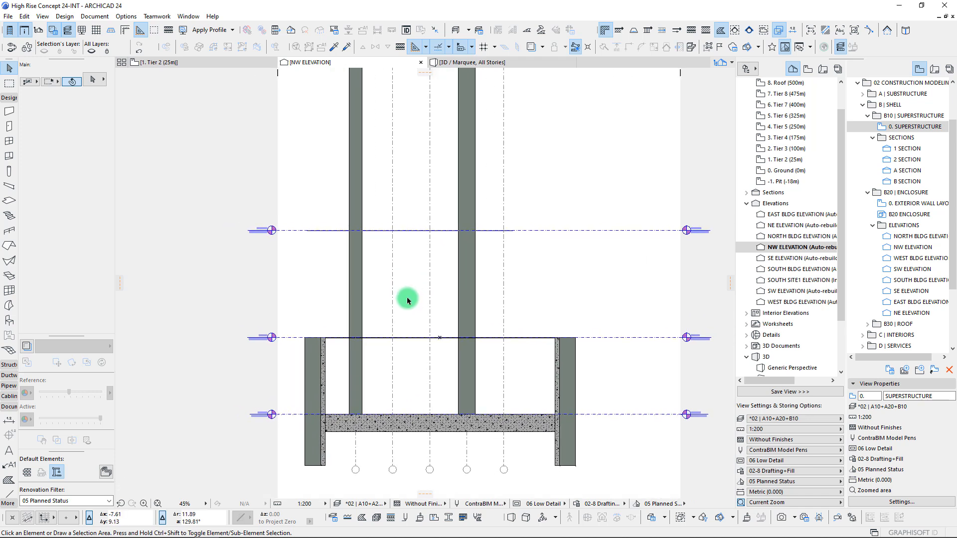
pyautogui.moveTo(407, 298); pyautogui.dragTo(414, 303, button='middle')
# - Switch to the PowerPoint presentation, maximize it, and review the tier heights on the Height & Façade Geometry slide
pyautogui.moveTo(162, 527)
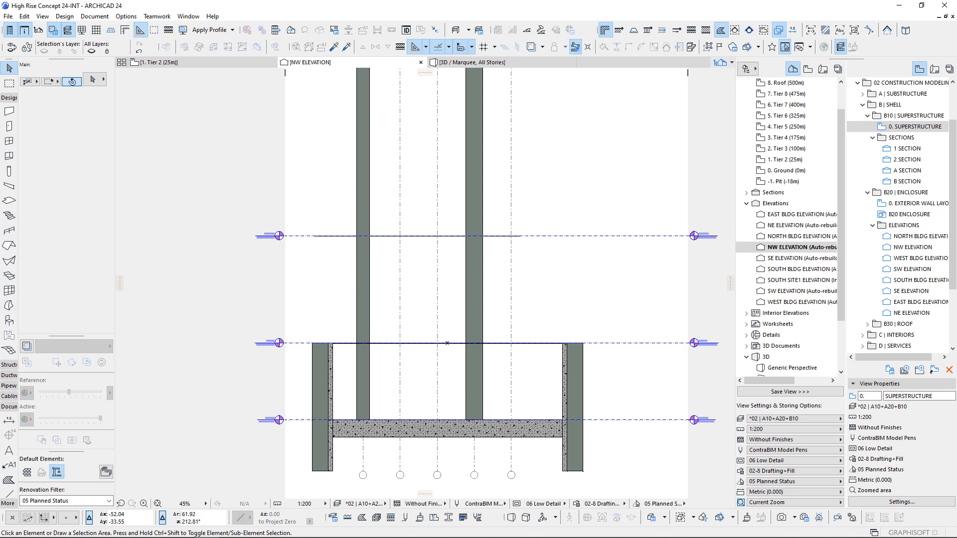
pyautogui.moveTo(0, 75); pyautogui.dragTo(463, 66)
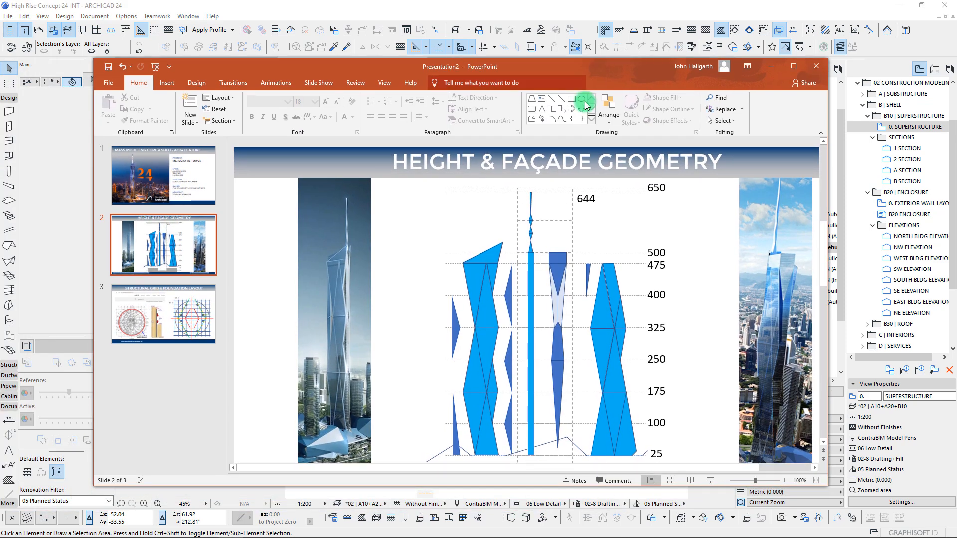
pyautogui.moveTo(599, 82); pyautogui.dragTo(545, 36)
pyautogui.scroll(-2, 445, 264)
pyautogui.scroll(-1, 445, 264)
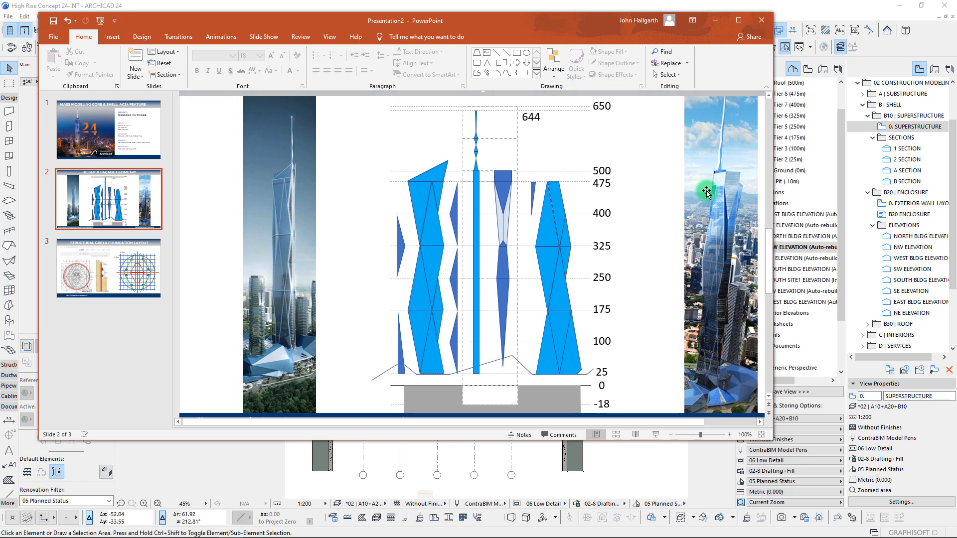
pyautogui.click(738, 20)
# - Duplicate the grouped slanted-top façade drawing, place the copy to its left and flip it horizontally
pyautogui.click(499, 300)
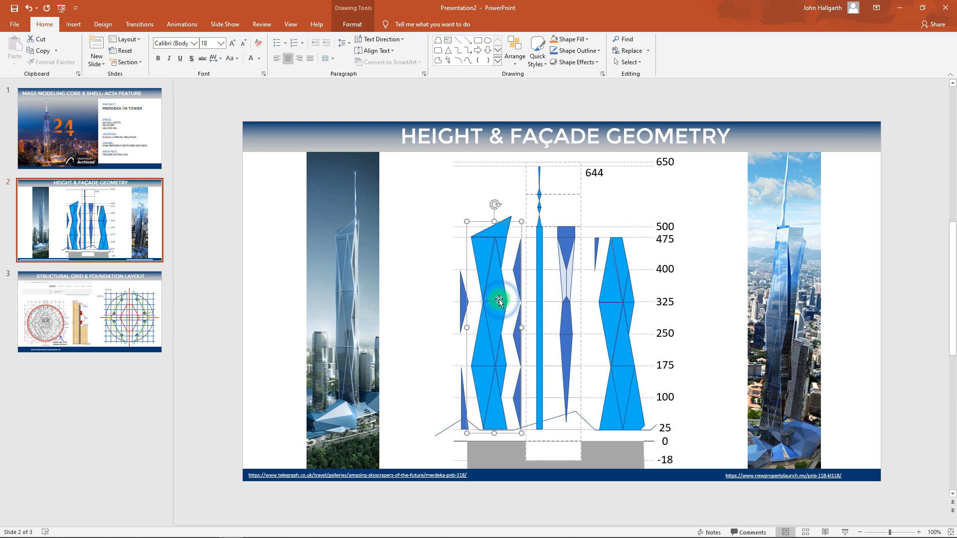
pyautogui.keyDown('ctrl'); pyautogui.moveTo(507, 317); pyautogui.dragTo(430, 301); pyautogui.keyUp('ctrl')
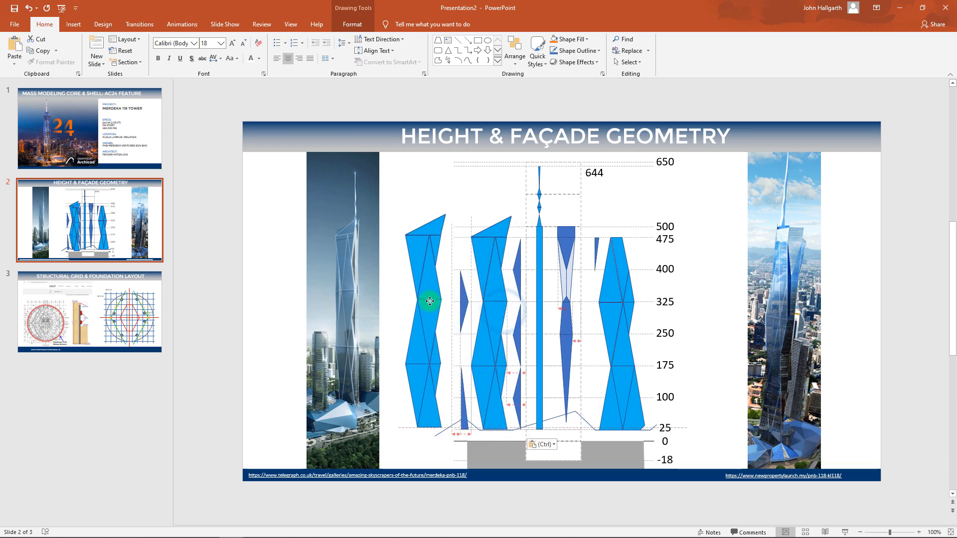
pyautogui.click(515, 51)
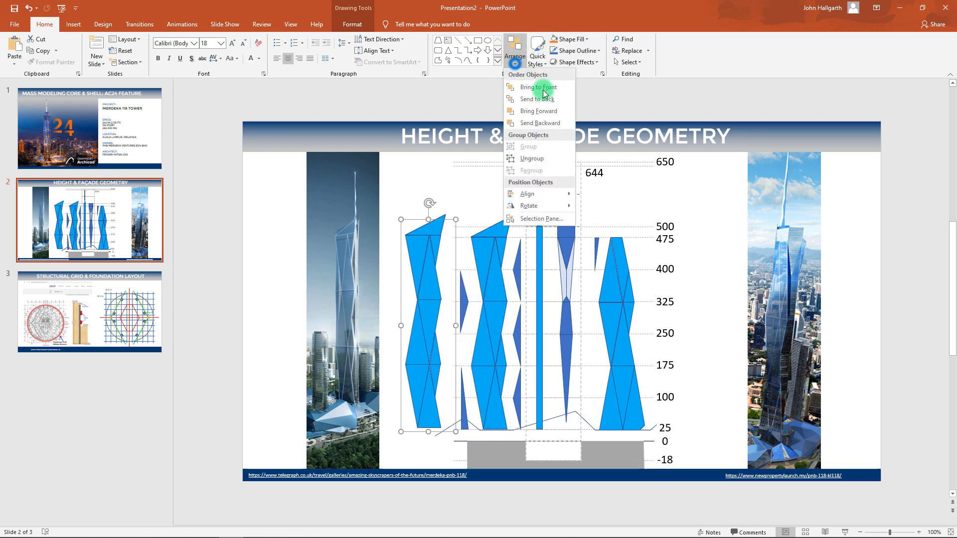
pyautogui.moveTo(543, 208)
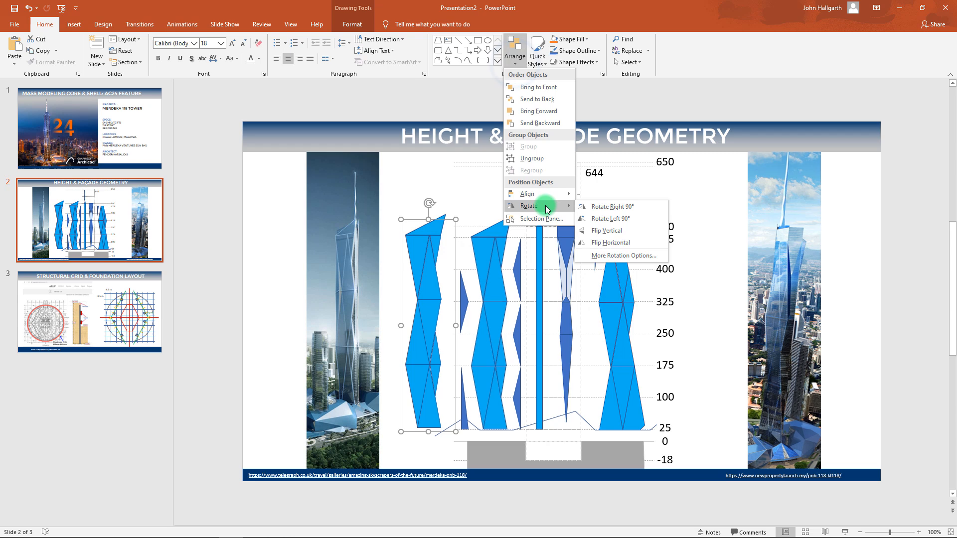
pyautogui.click(599, 243)
pyautogui.keyDown('ctrl'); pyautogui.scroll(2, 479, 292); pyautogui.keyUp('ctrl')
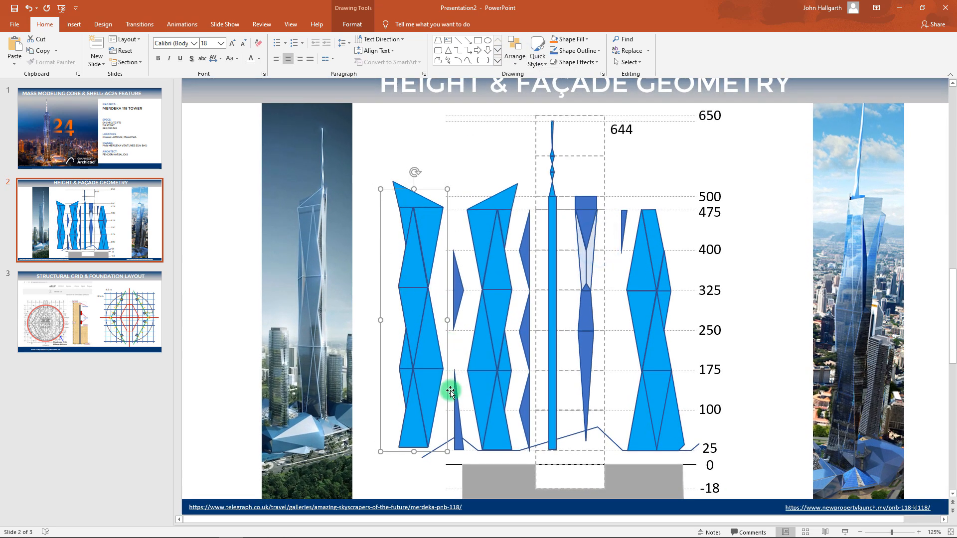
pyautogui.press('Escape')
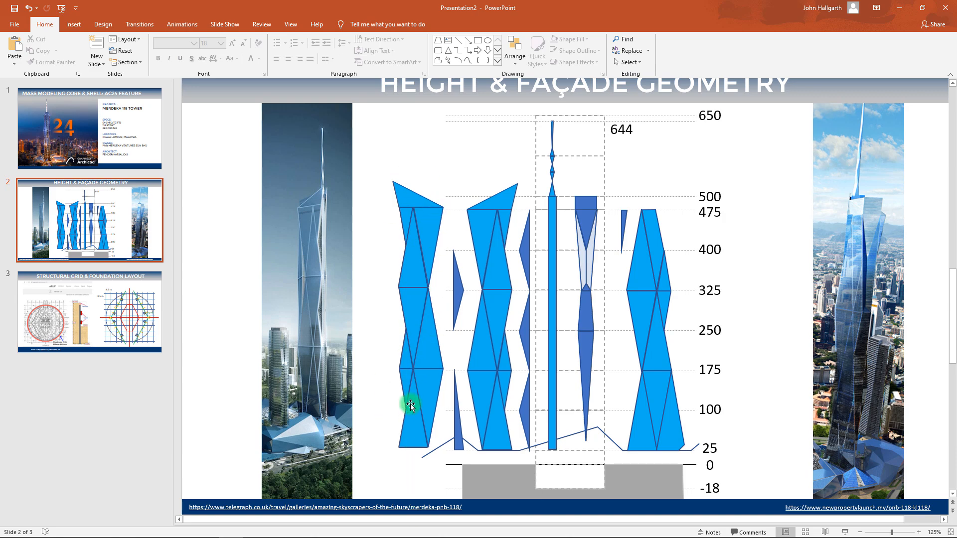
# - Compare the mirrored façade with the other façade elevations on the slide, and return to ARCHICAD
pyautogui.keyDown('ctrl'); pyautogui.scroll(2, 411, 404); pyautogui.keyUp('ctrl')
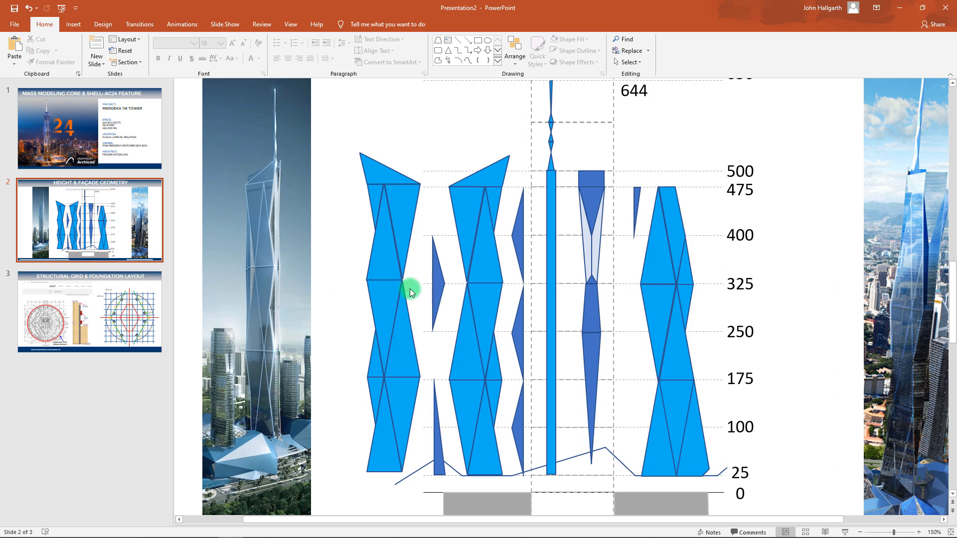
pyautogui.click(389, 267)
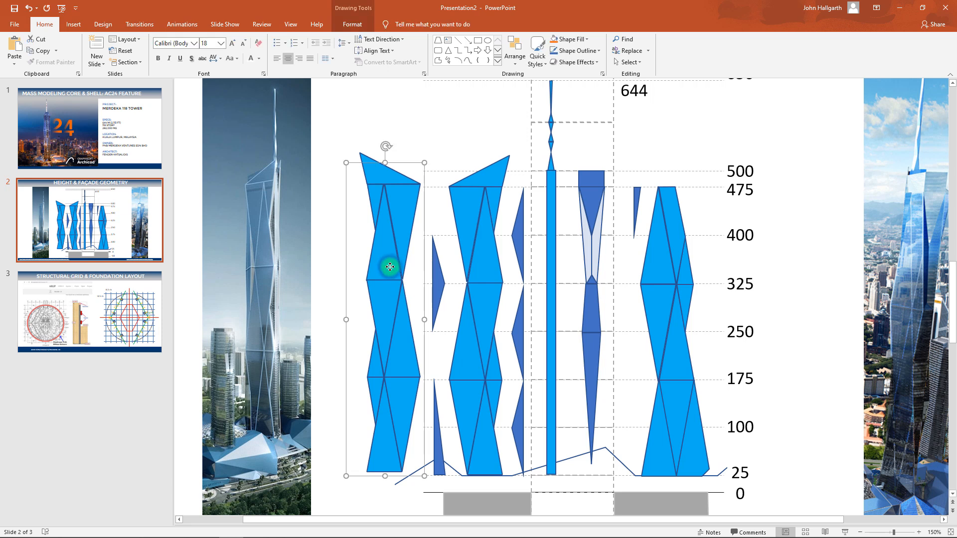
pyautogui.click(660, 238)
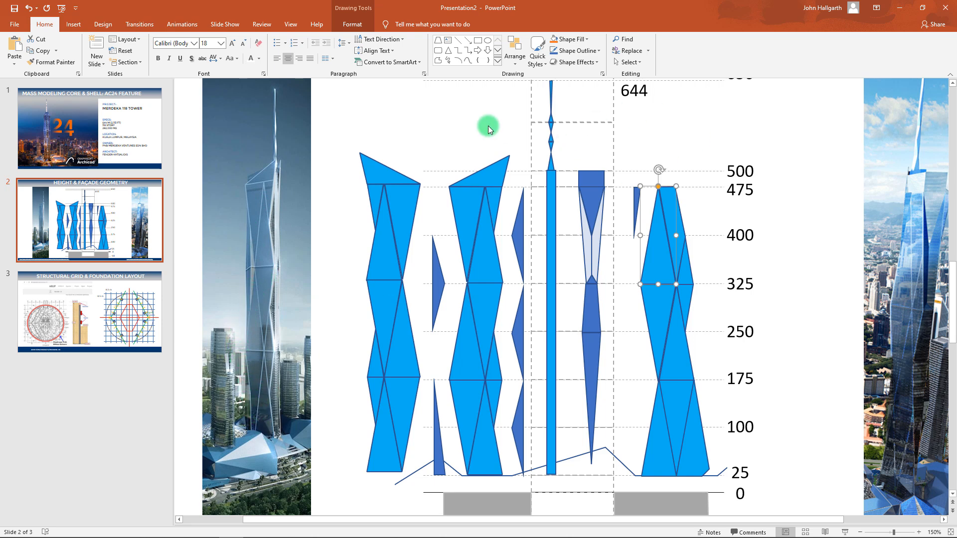
pyautogui.click(450, 114)
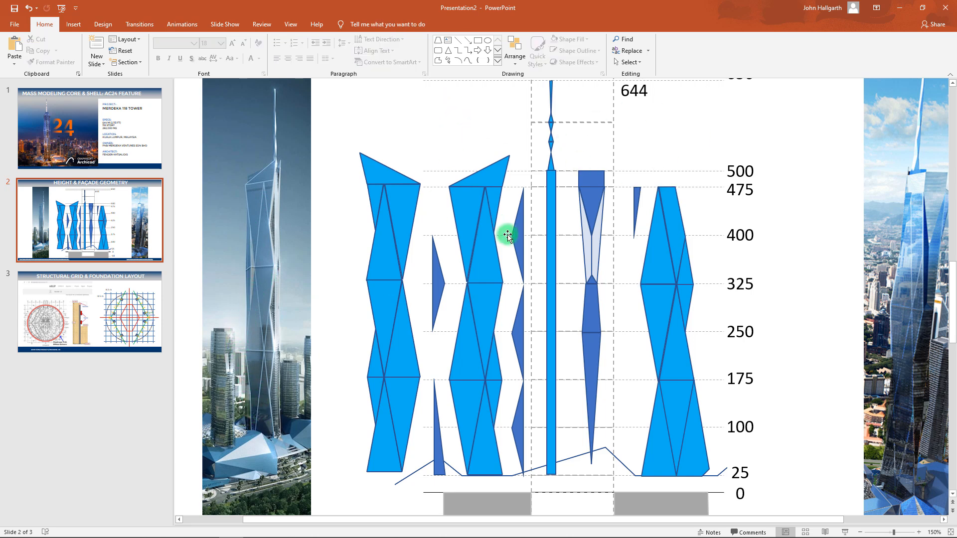
pyautogui.click(899, 8)
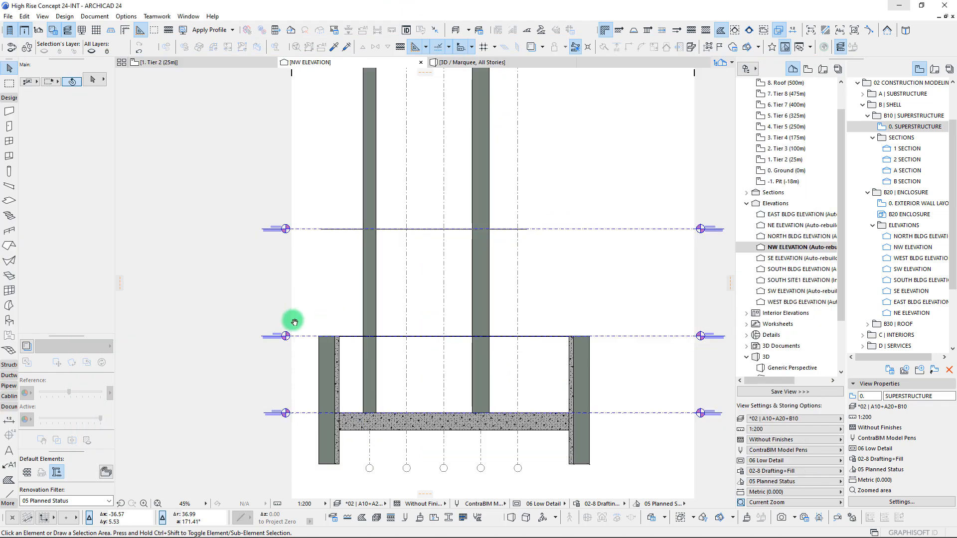
# - In the NW elevation, draw a solid vertical drafting line downward from the left end of the Tier 2 deck
pyautogui.moveTo(295, 318); pyautogui.dragTo(296, 315, button='middle')
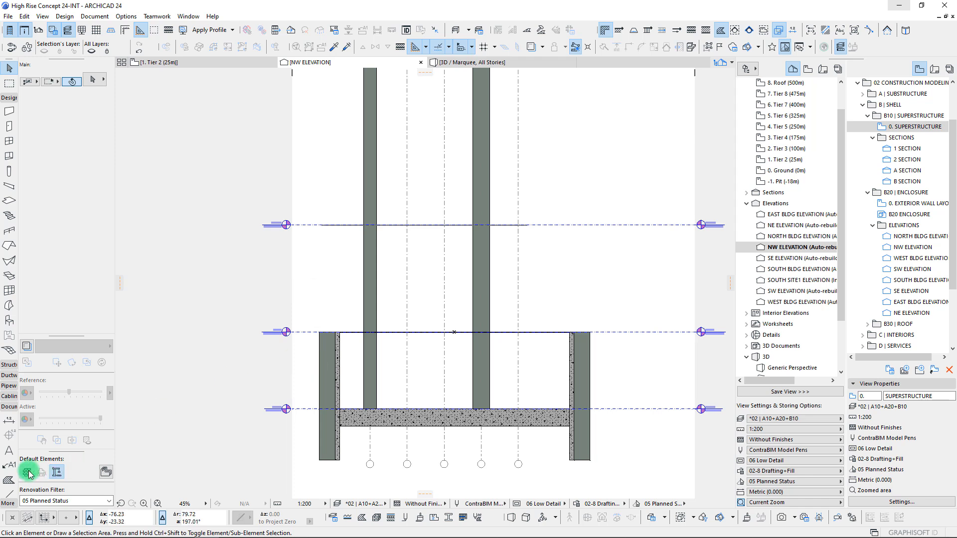
pyautogui.click(11, 497)
pyautogui.scroll(5, 314, 291)
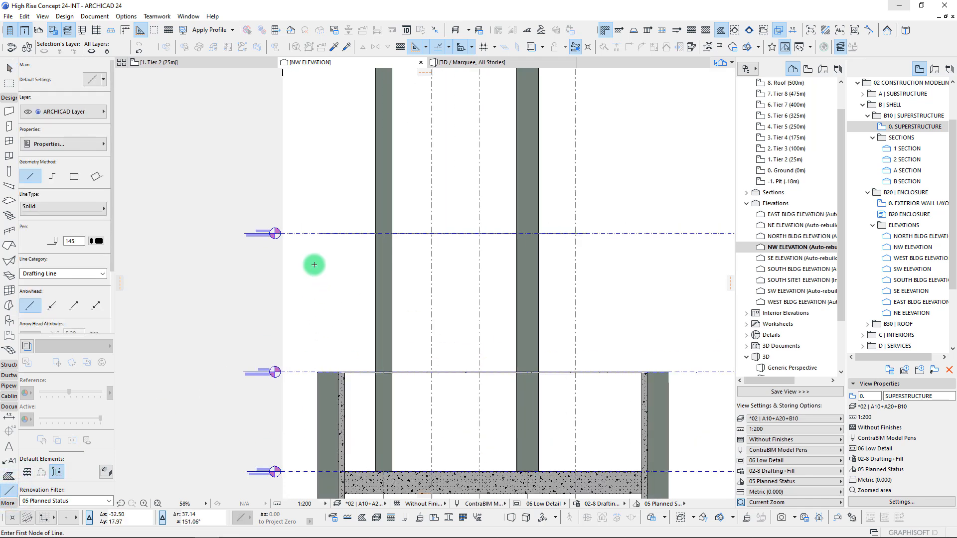
pyautogui.click(318, 203)
pyautogui.click(318, 295)
pyautogui.keyDown('shift'); pyautogui.click(318, 299); pyautogui.keyUp('shift')
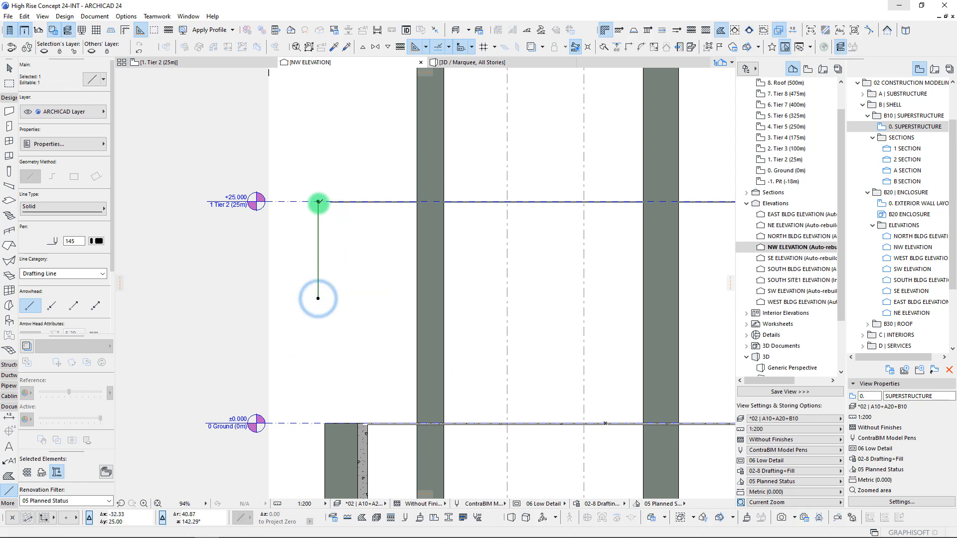
pyautogui.hotkey('ctrl', 'e')
pyautogui.click(318, 202)
pyautogui.click(319, 282)
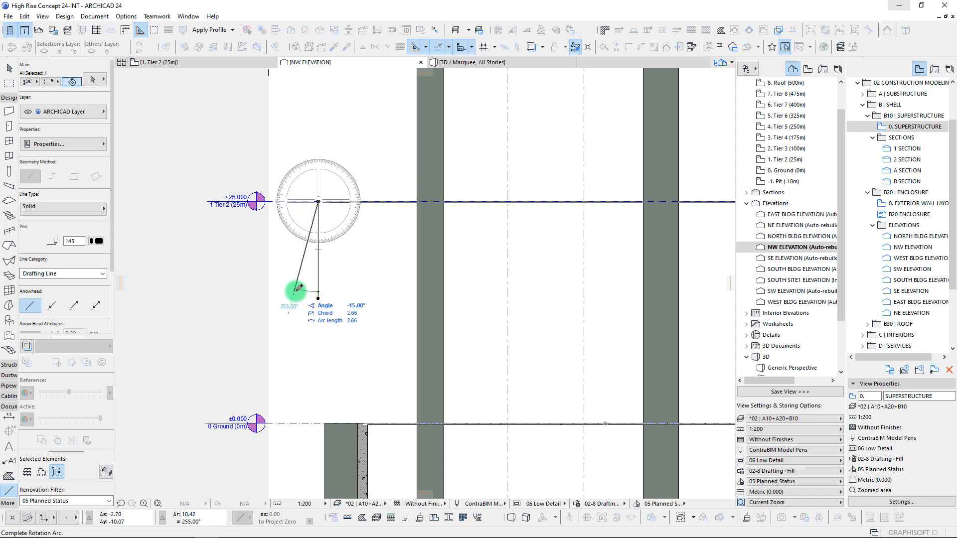
pyautogui.click(298, 288)
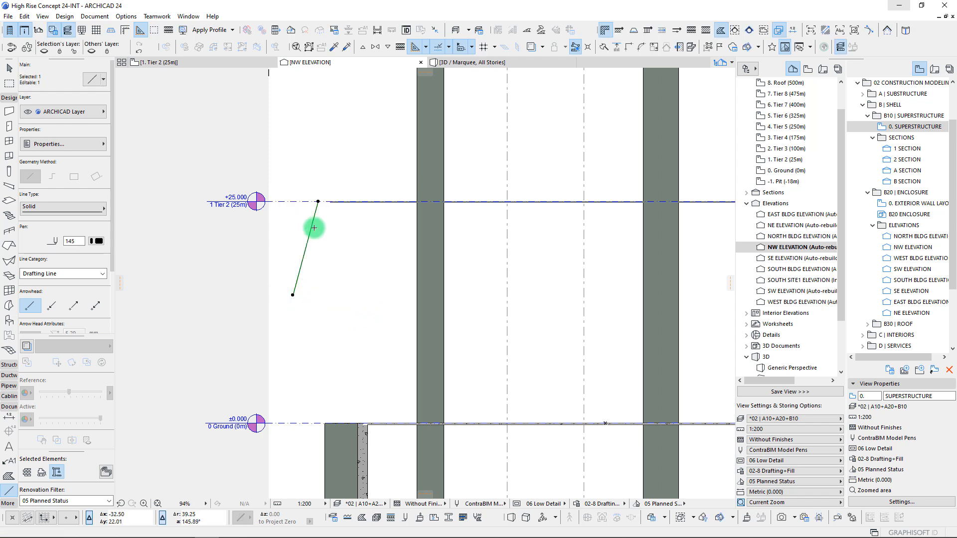
pyautogui.hotkey('ctrl', 'z')
# - Rotate a copy of the vertical drafting line by -15° about its upper end at Tier 2
pyautogui.scroll(4, 315, 225)
pyautogui.hotkey('ctrl', 'e')
pyautogui.click(323, 174)
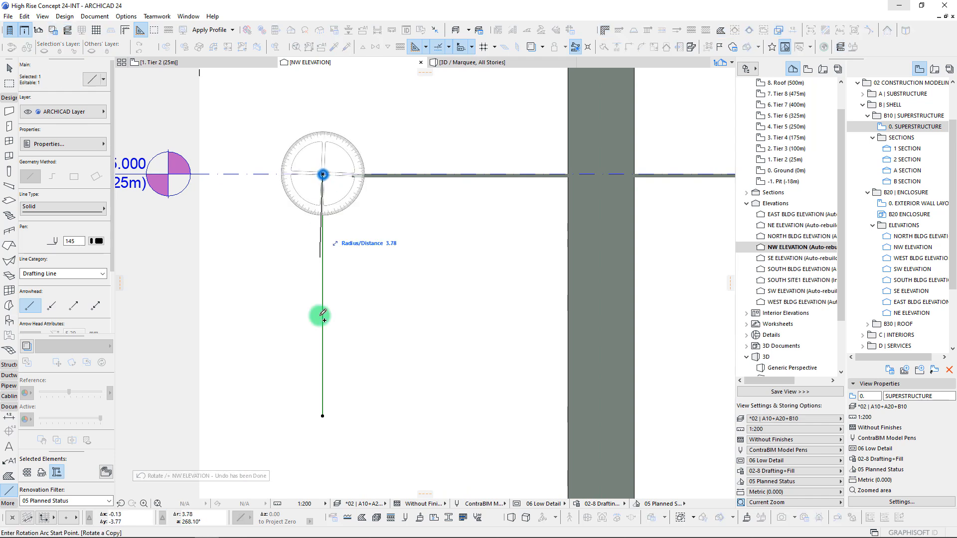
pyautogui.click(323, 399)
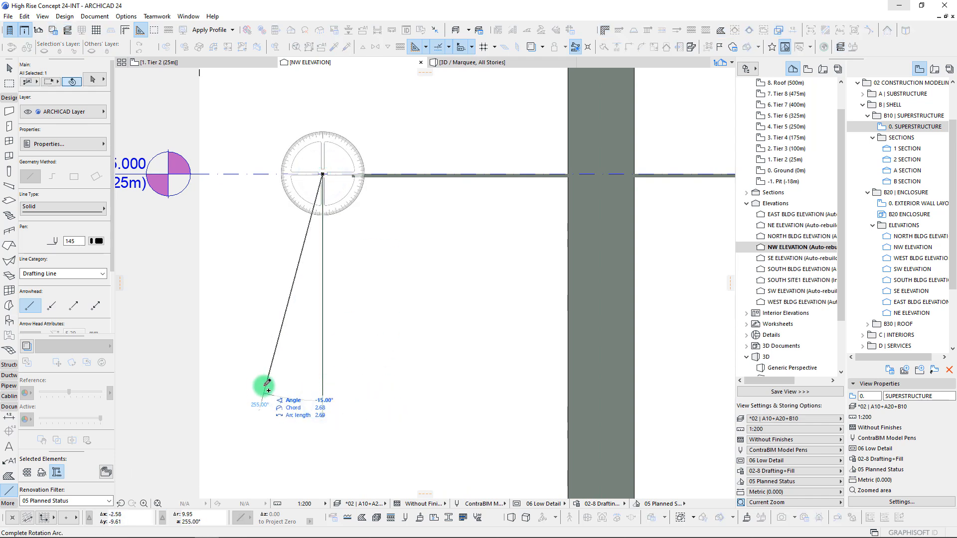
pyautogui.click(260, 388)
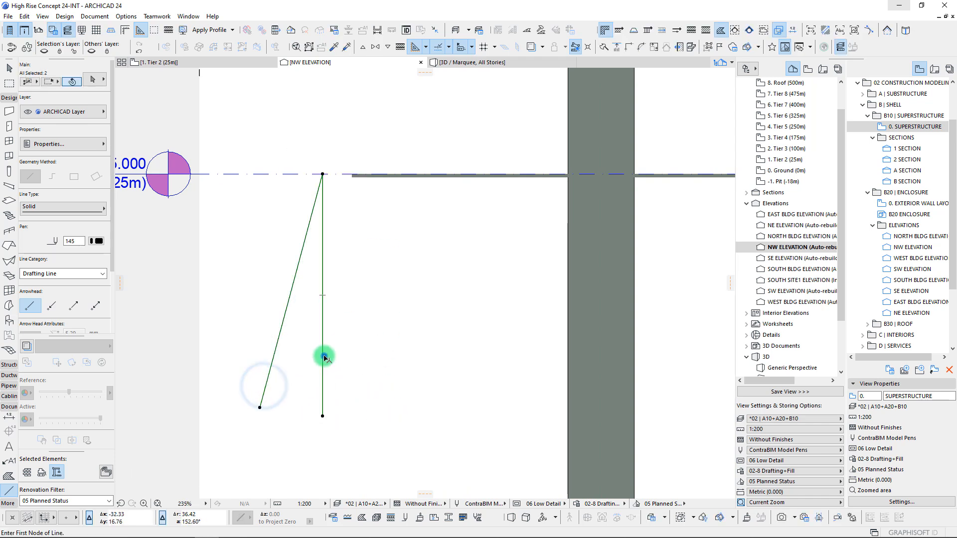
# - Rotate both drafting lines together by 7.50° about their shared upper end, making them symmetric about the vertical, and deselect them
pyautogui.hotkey('ctrl', 'e')
pyautogui.click(323, 175)
pyautogui.click(259, 408)
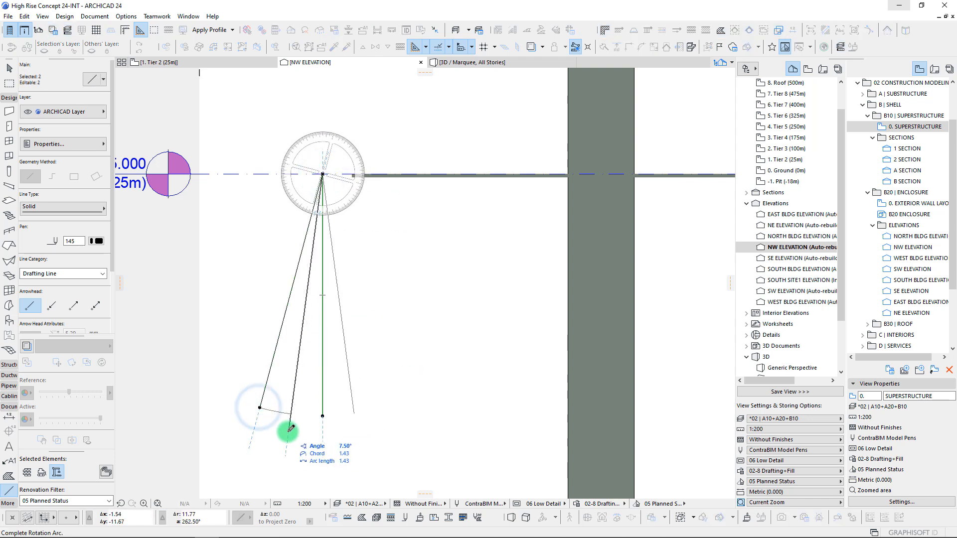
pyautogui.click(291, 427)
pyautogui.scroll(-3, 320, 310)
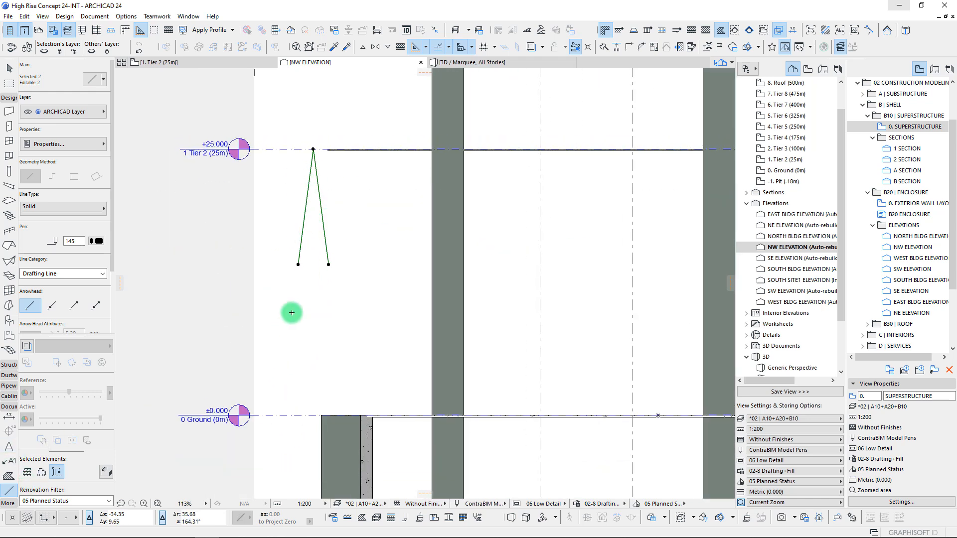
pyautogui.press('Escape')
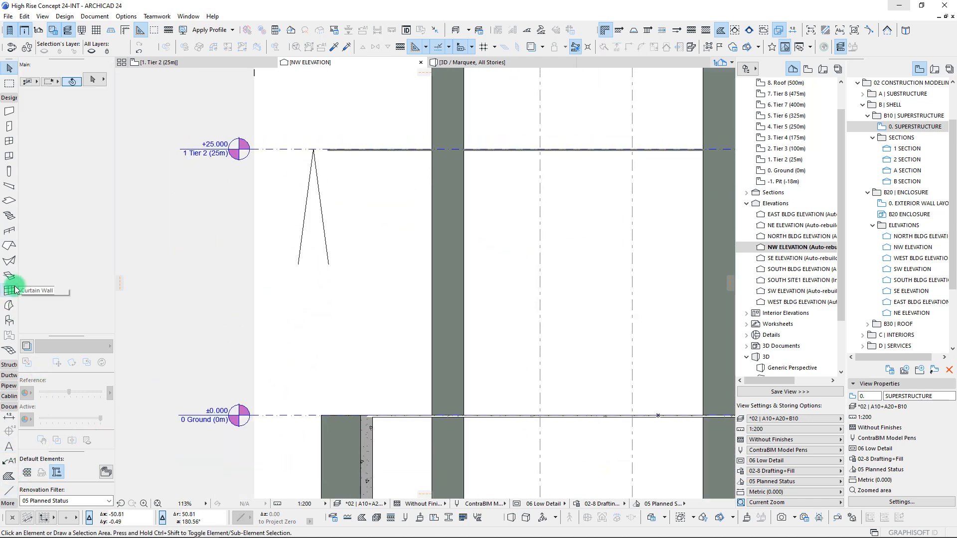
# - Set the Morph tool to polygonal geometry and try to outline the façade triangle from the Tier 2 apex down to ground level
pyautogui.click(9, 307)
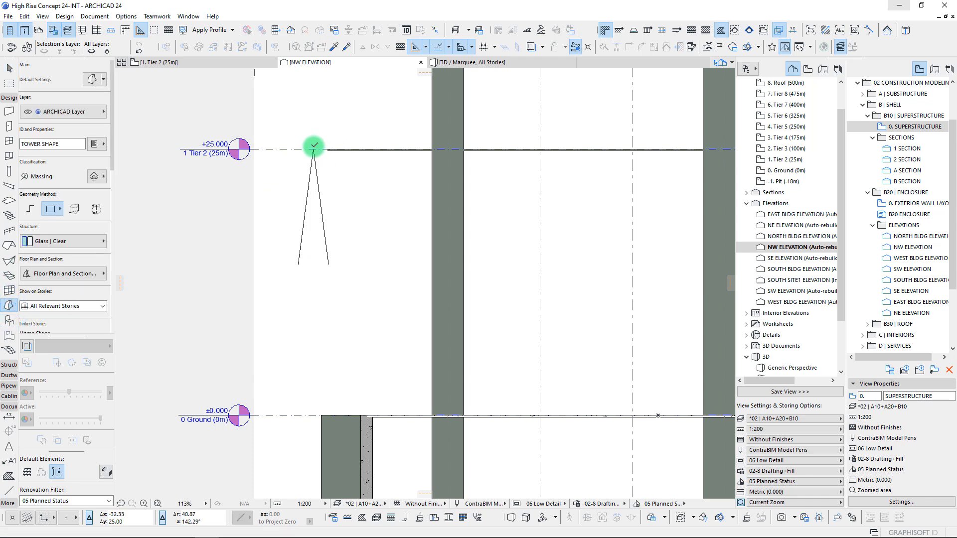
pyautogui.click(29, 209)
pyautogui.click(313, 148)
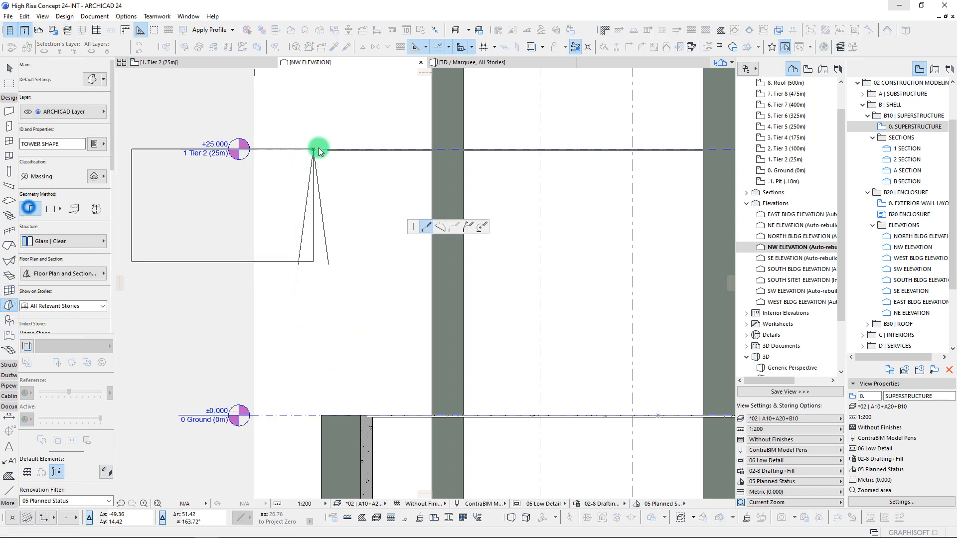
pyautogui.click(277, 415)
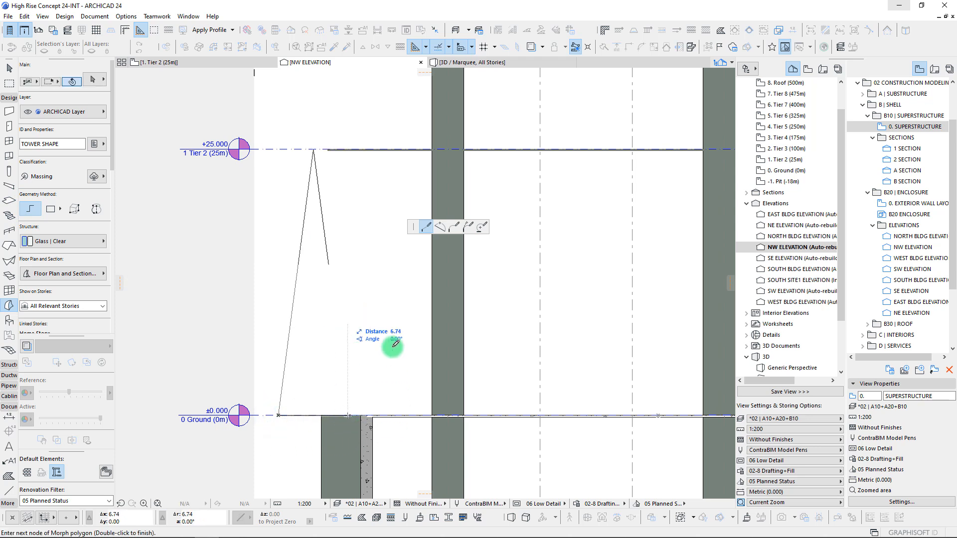
pyautogui.click(325, 241)
pyautogui.press('BackSpace')
pyautogui.scroll(3, 341, 414)
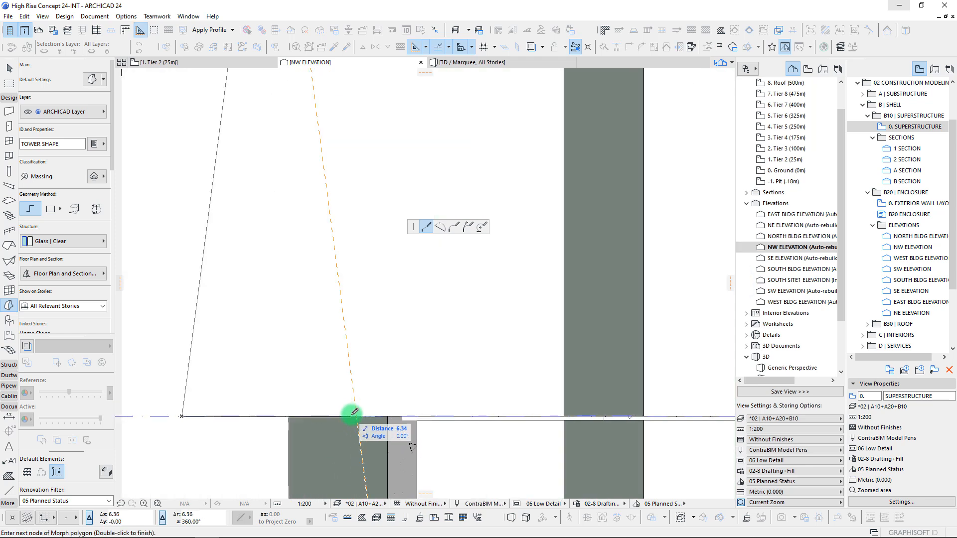
pyautogui.scroll(3, 358, 406)
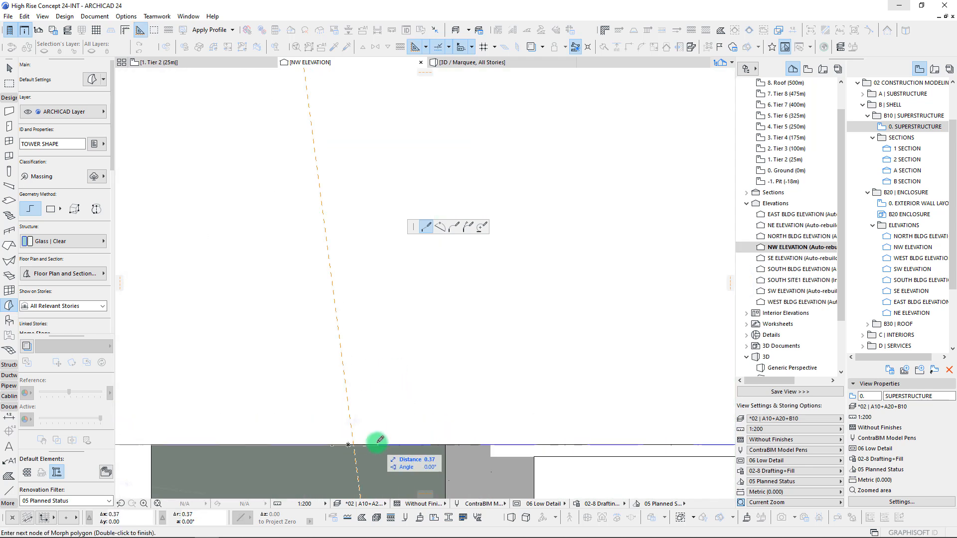
# - Draw a closed triangular morph following the two inclined guide lines, with its apex at Tier 2 (25m) and its base at Ground (0m)
pyautogui.click(353, 444)
pyautogui.scroll(-5, 325, 264)
pyautogui.moveTo(306, 87); pyautogui.dragTo(328, 245, button='middle')
pyautogui.click(313, 126)
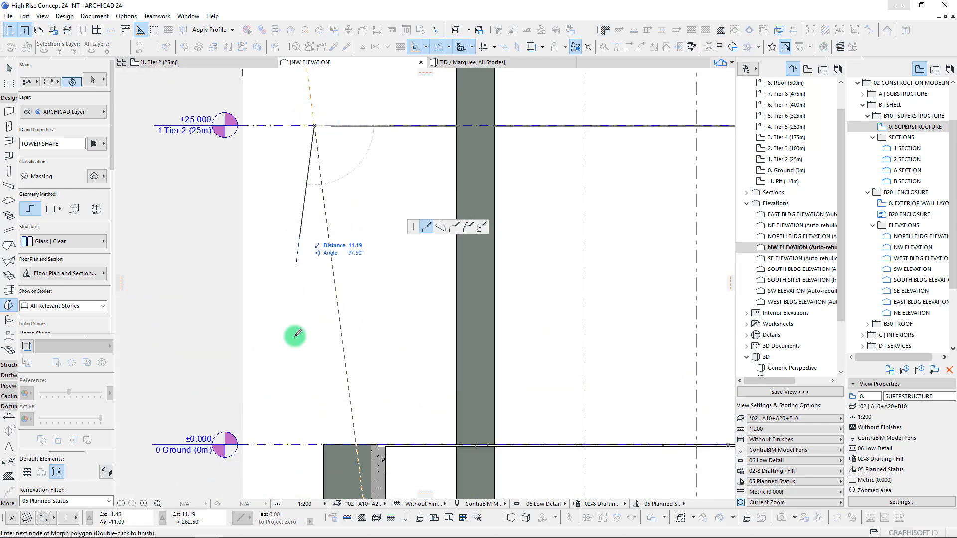
pyautogui.click(273, 442)
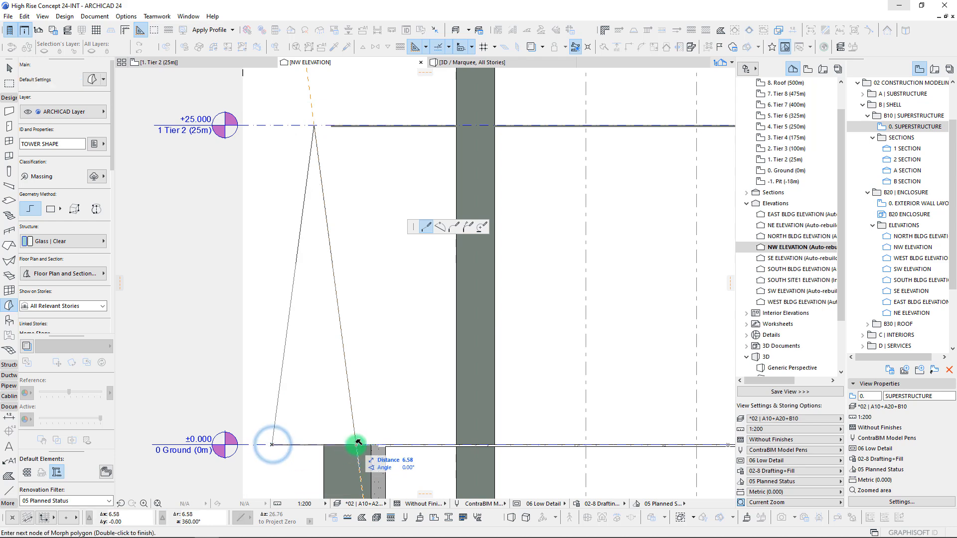
pyautogui.click(354, 444)
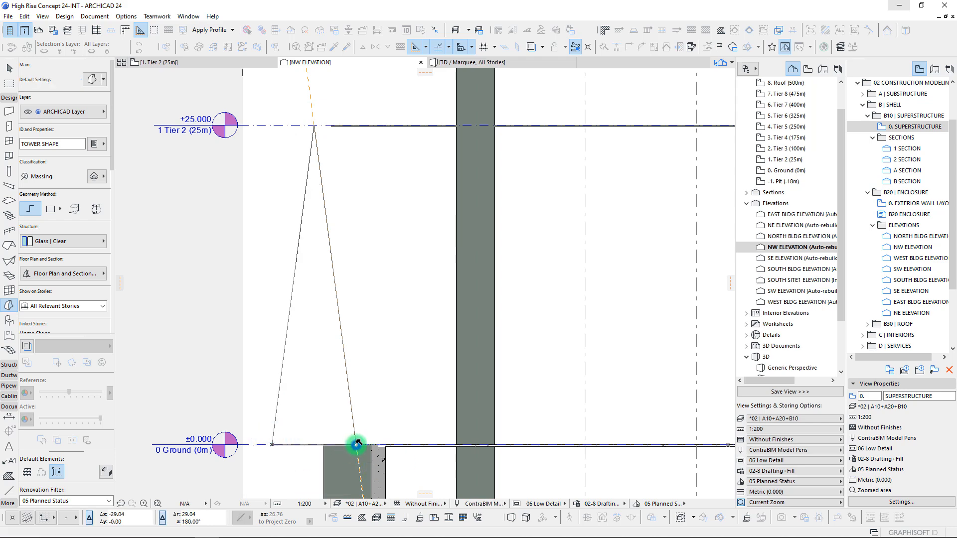
pyautogui.click(320, 295)
pyautogui.scroll(-4, 302, 234)
pyautogui.scroll(-2, 310, 274)
pyautogui.scroll(5, 316, 198)
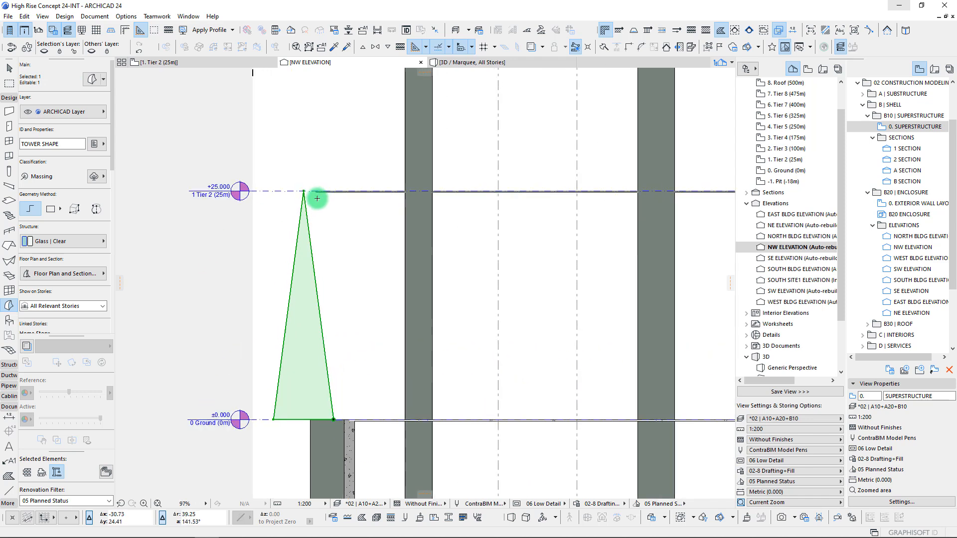
# - Compare the triangular morph with the façade tier diagram on the PowerPoint slide, and return to the NW elevation in ARCHICAD
pyautogui.scroll(-1, 315, 205)
pyautogui.scroll(-4, 316, 206)
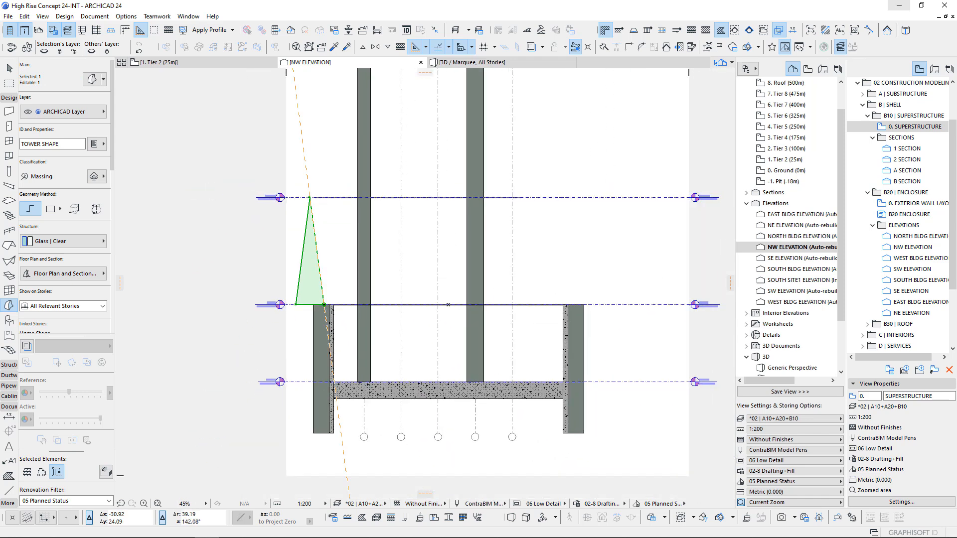
pyautogui.scroll(-2, 340, 220)
pyautogui.moveTo(353, 226); pyautogui.dragTo(333, 309, button='middle')
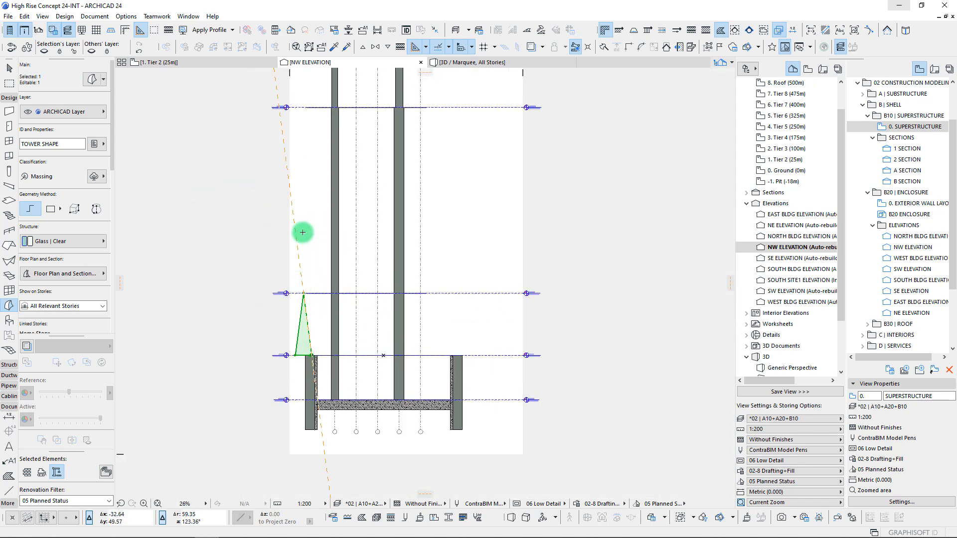
pyautogui.moveTo(303, 233); pyautogui.dragTo(307, 286, button='middle')
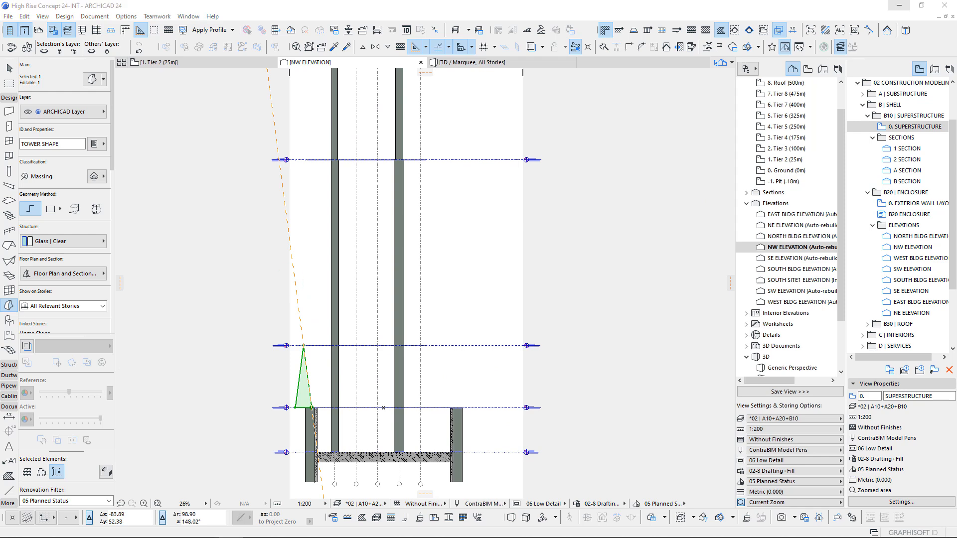
pyautogui.moveTo(0, 75); pyautogui.dragTo(808, 57)
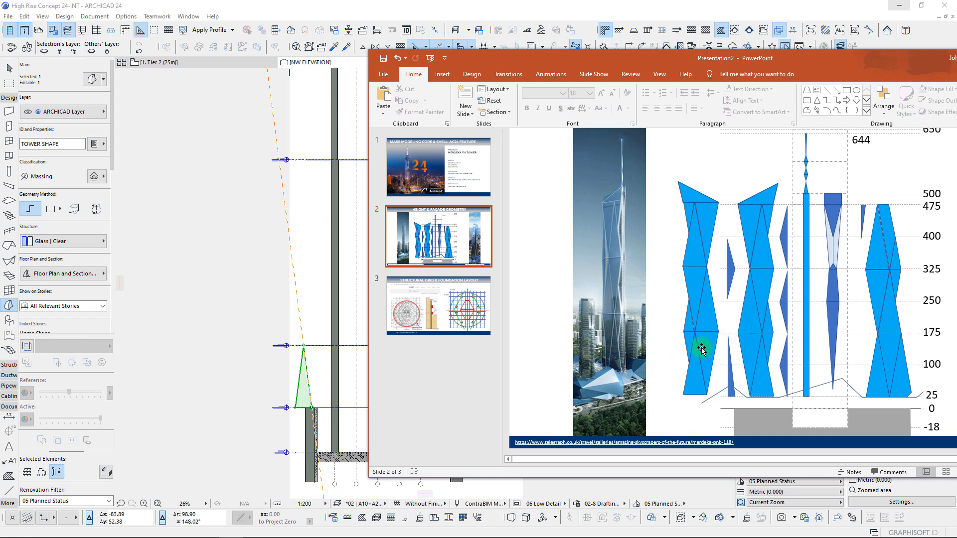
pyautogui.moveTo(695, 61); pyautogui.dragTo(0, 50)
pyautogui.moveTo(417, 270); pyautogui.dragTo(415, 311, button='middle')
pyautogui.scroll(3, 314, 437)
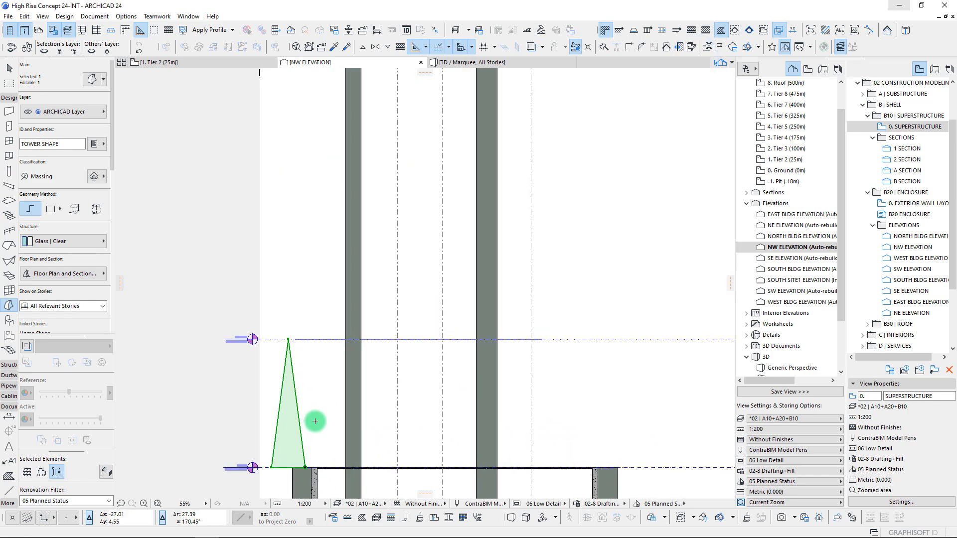
pyautogui.scroll(-5, 286, 364)
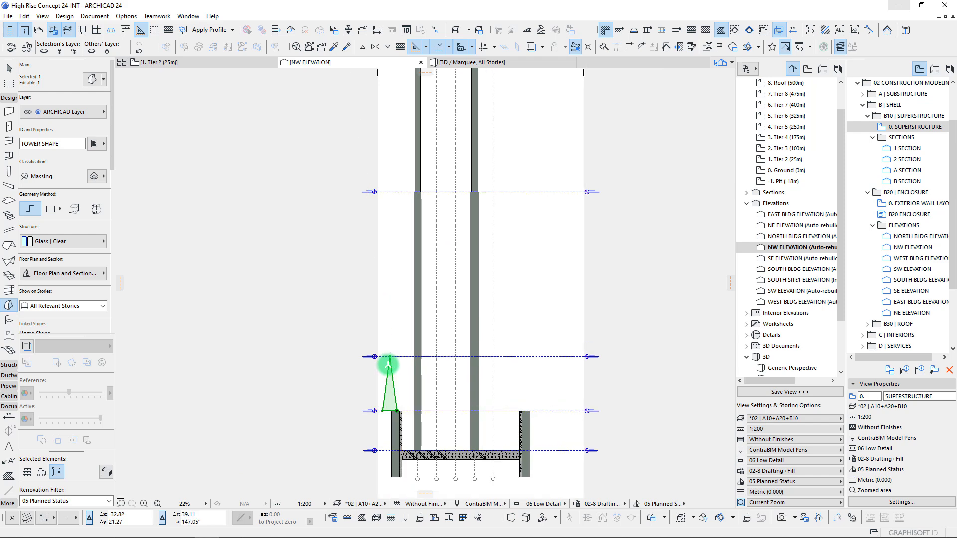
pyautogui.scroll(4, 387, 314)
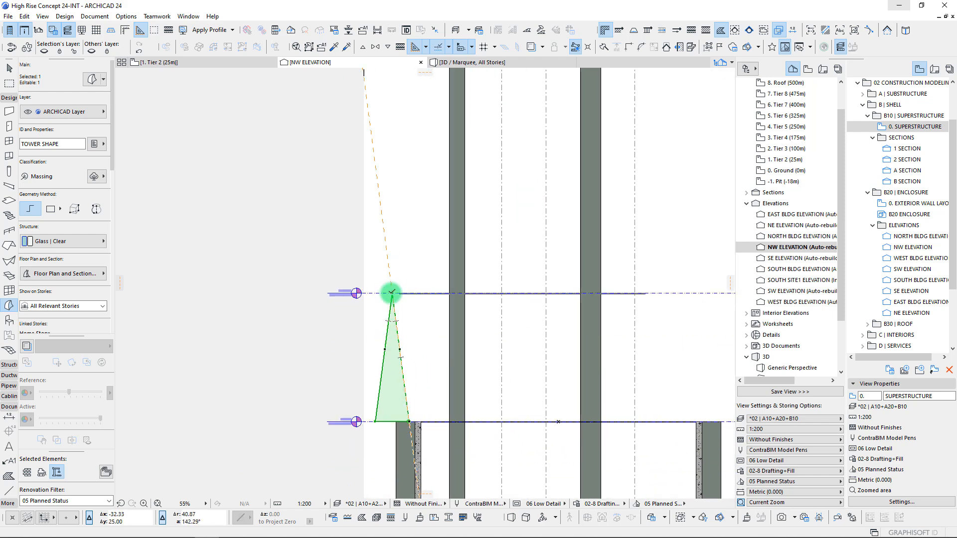
pyautogui.click(391, 292)
pyautogui.scroll(-3, 391, 296)
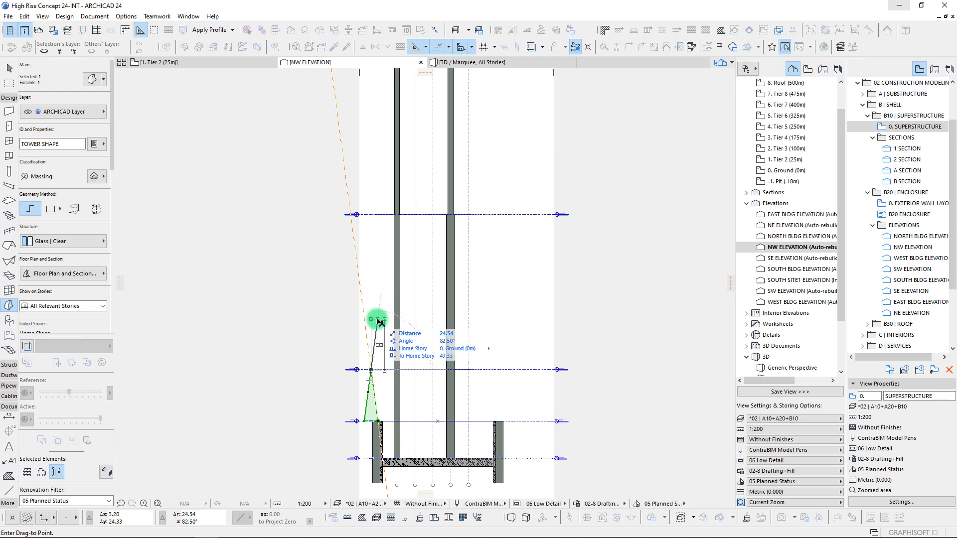
pyautogui.scroll(3, 377, 321)
pyautogui.moveTo(377, 322); pyautogui.dragTo(385, 194, button='middle')
pyautogui.press('Escape')
# - Move the triangular morph vertically by its base corner from Ground (0m) up to the Tier 2 (25m) level
pyautogui.hotkey('ctrl', 'd')
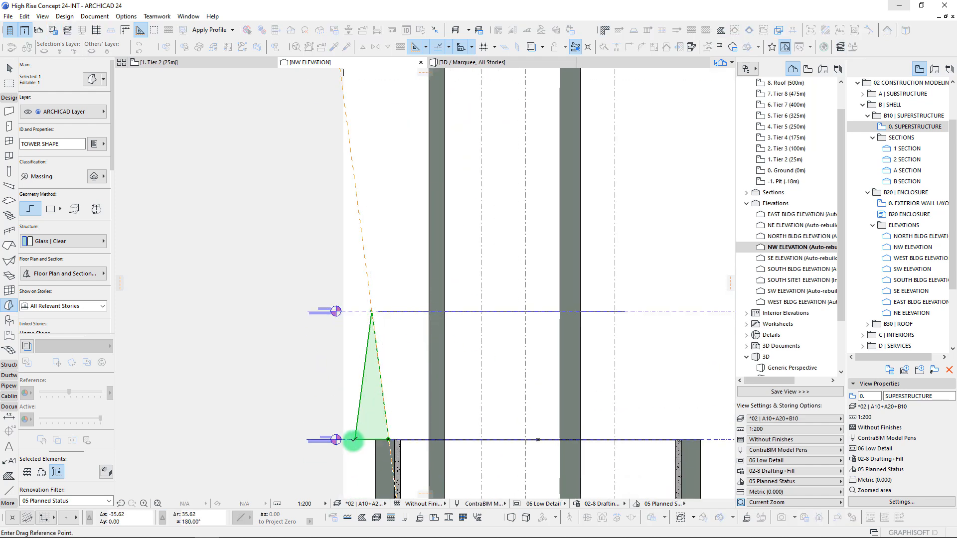
pyautogui.click(354, 441)
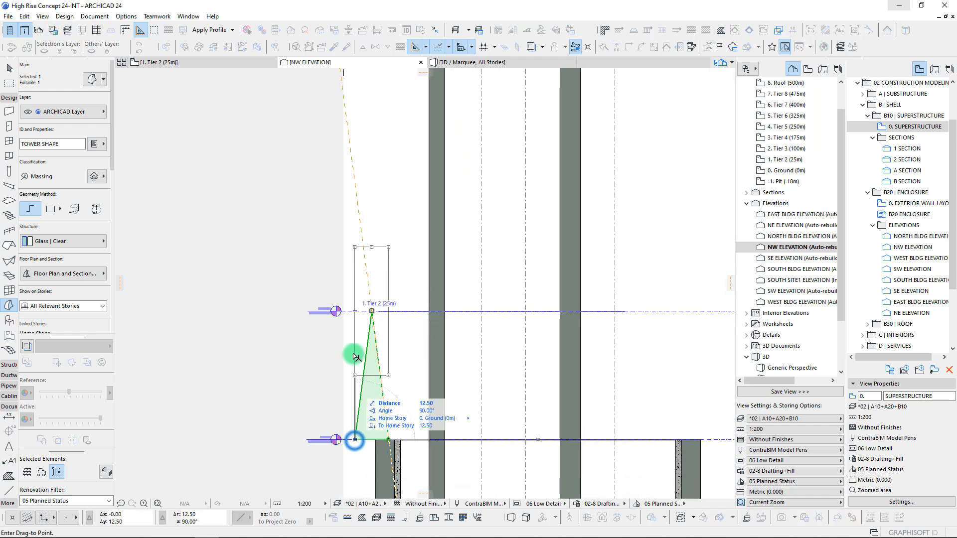
pyautogui.click(356, 312)
pyautogui.scroll(1, 356, 312)
pyautogui.scroll(2, 385, 289)
pyautogui.scroll(-4, 430, 278)
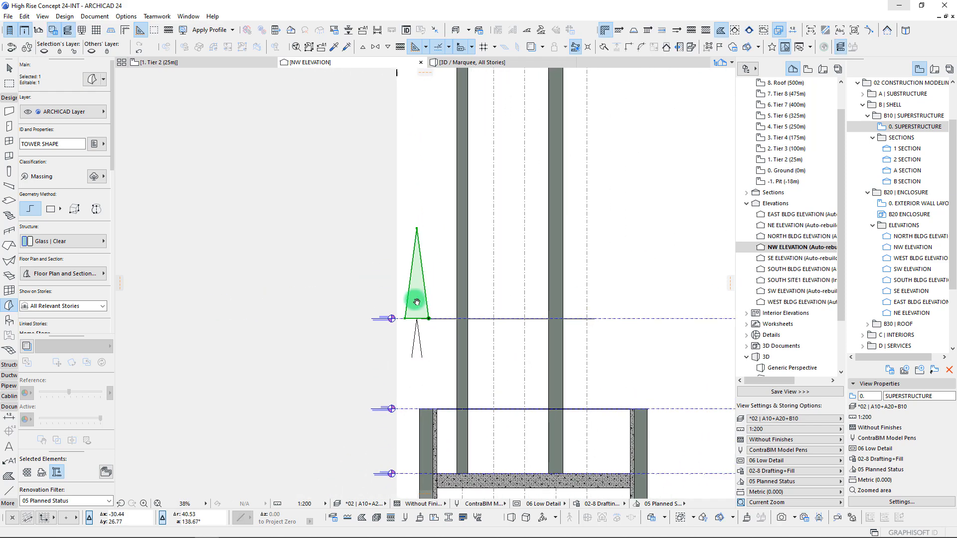
# - Offset the triangular morph's right inclined edge outward, enlarging the triangle until its apex reaches the Tier 4 (175m) deck
pyautogui.click(409, 289)
pyautogui.moveTo(435, 143); pyautogui.dragTo(334, 369, button='middle')
pyautogui.scroll(-3, 329, 264)
pyautogui.scroll(1, 338, 199)
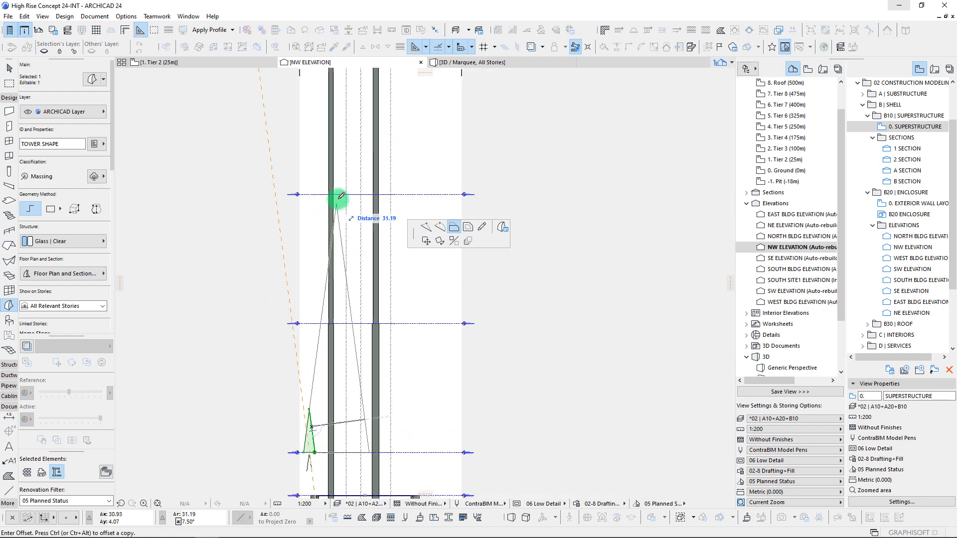
pyautogui.scroll(4, 336, 212)
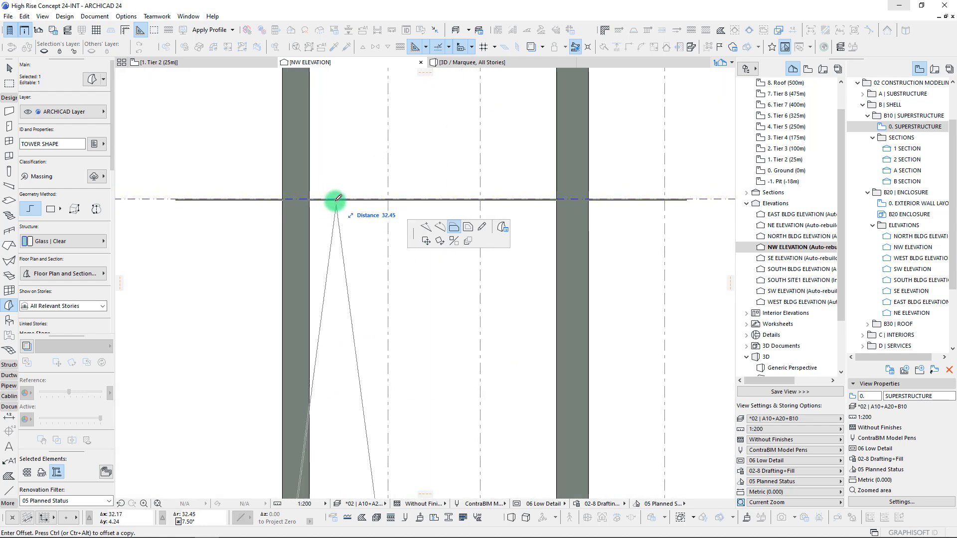
pyautogui.scroll(3, 337, 198)
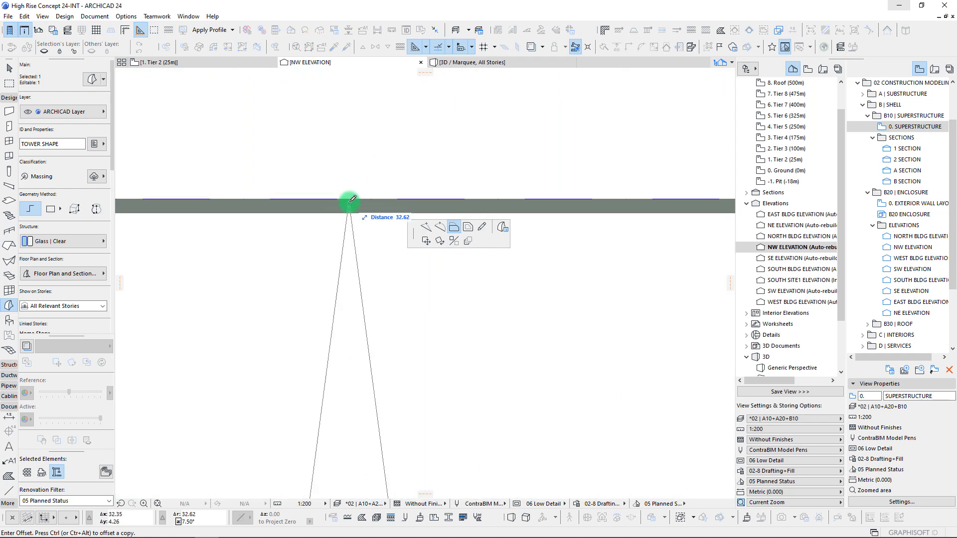
pyautogui.scroll(4, 347, 201)
pyautogui.moveTo(327, 250); pyautogui.dragTo(312, 309, button='middle')
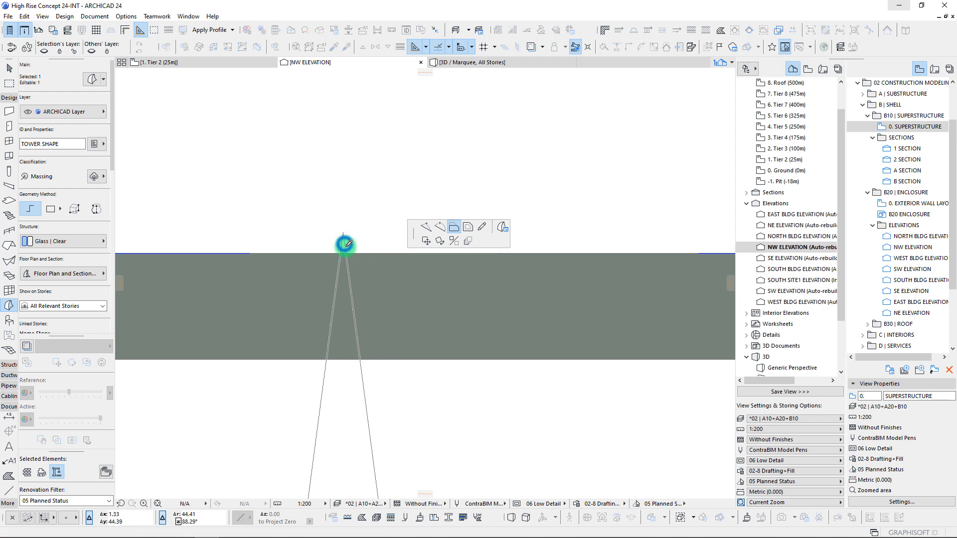
pyautogui.click(347, 268)
# - Offset the same inclined edge slightly inward so the triangle's apex meets the top of the Tier 4 deck exactly
pyautogui.click(349, 285)
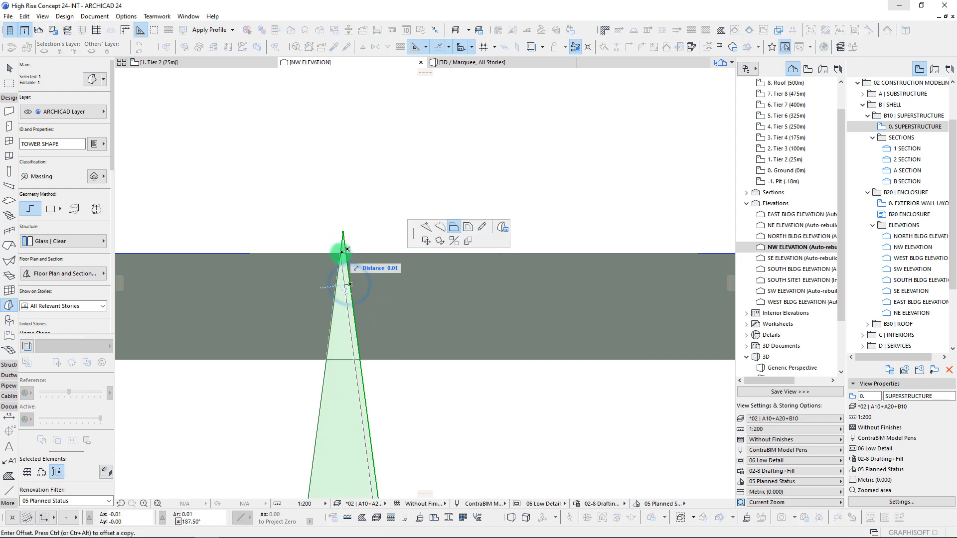
pyautogui.click(341, 255)
pyautogui.scroll(-3, 340, 249)
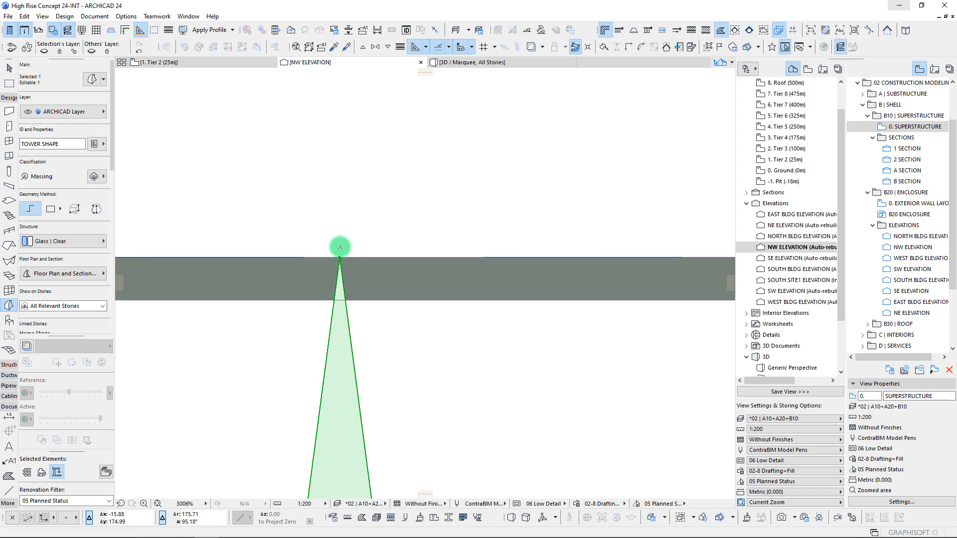
pyautogui.scroll(5, 338, 254)
pyautogui.scroll(-10, 338, 271)
pyautogui.scroll(-10, 325, 311)
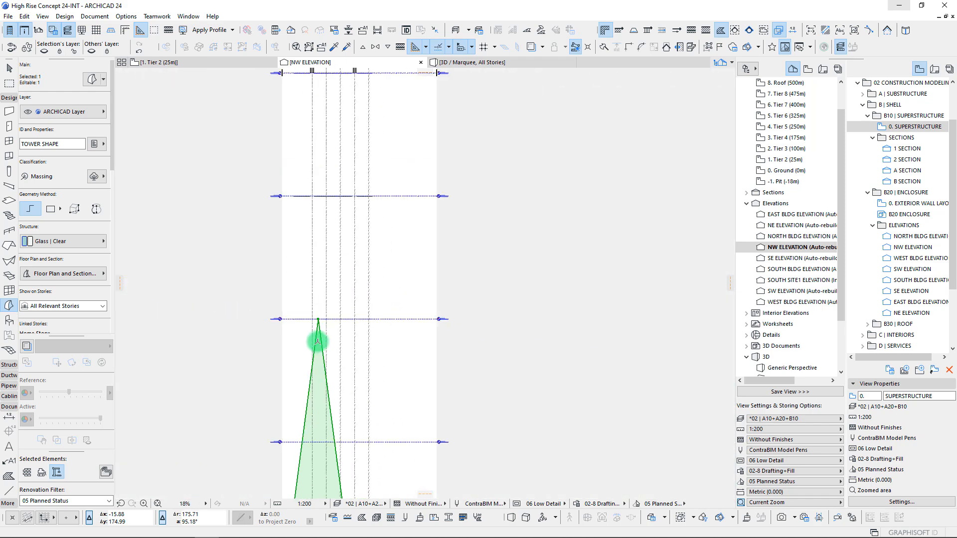
# - Move the triangular morph horizontally by its base corner along the Tier 2 (25m) level, towards the tower's centre
pyautogui.scroll(5, 352, 256)
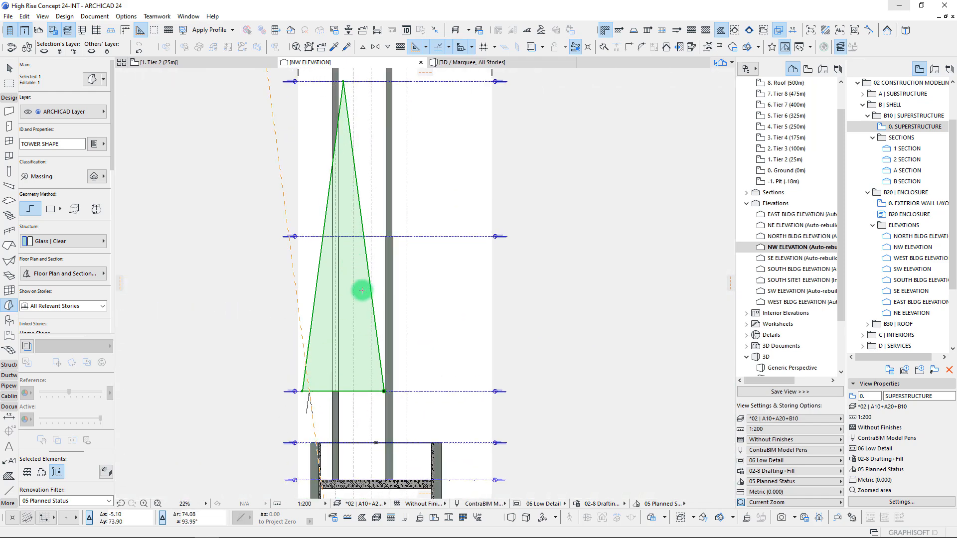
pyautogui.moveTo(303, 400); pyautogui.dragTo(307, 410, button='middle')
pyautogui.press('Escape')
pyautogui.press('Escape')
pyautogui.moveTo(343, 346); pyautogui.dragTo(342, 384, button='middle')
pyautogui.click(325, 360)
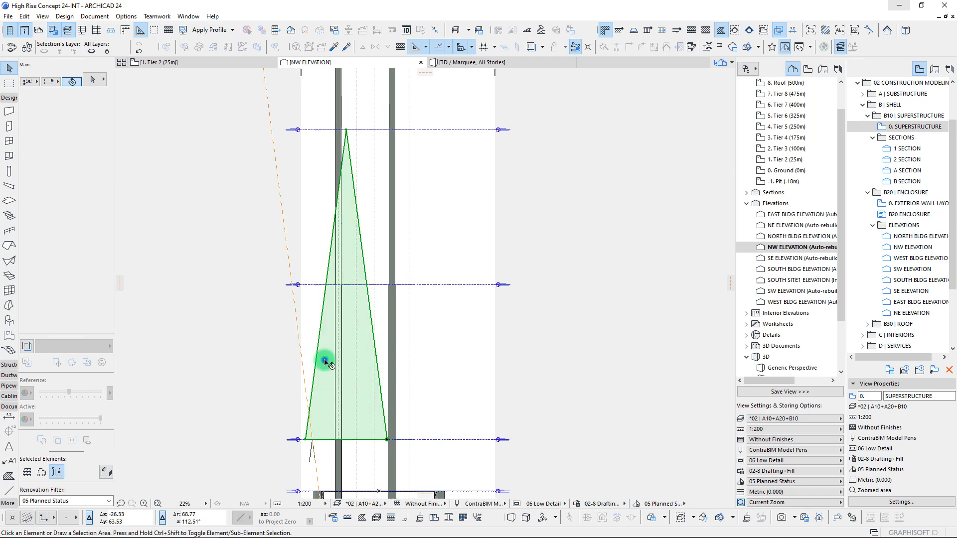
pyautogui.scroll(-3, 331, 384)
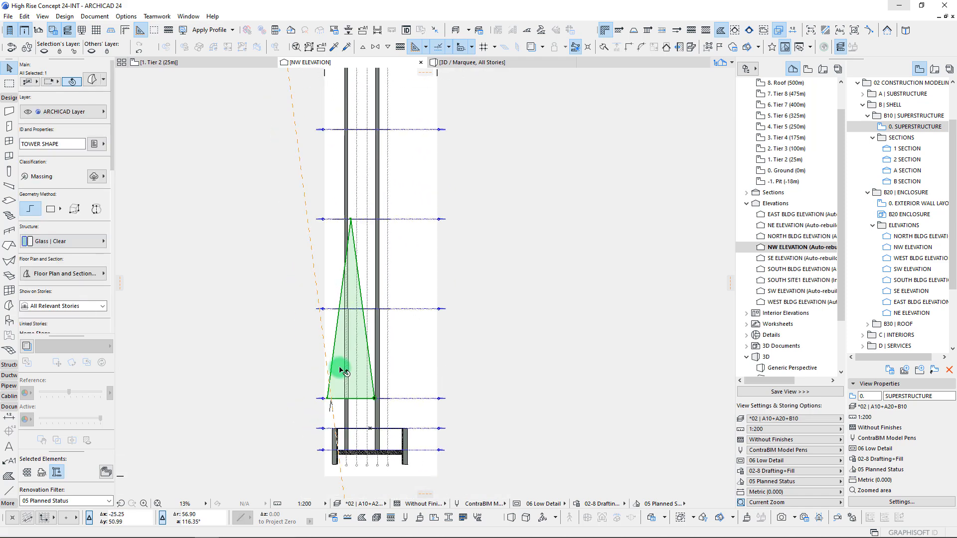
pyautogui.scroll(2, 329, 398)
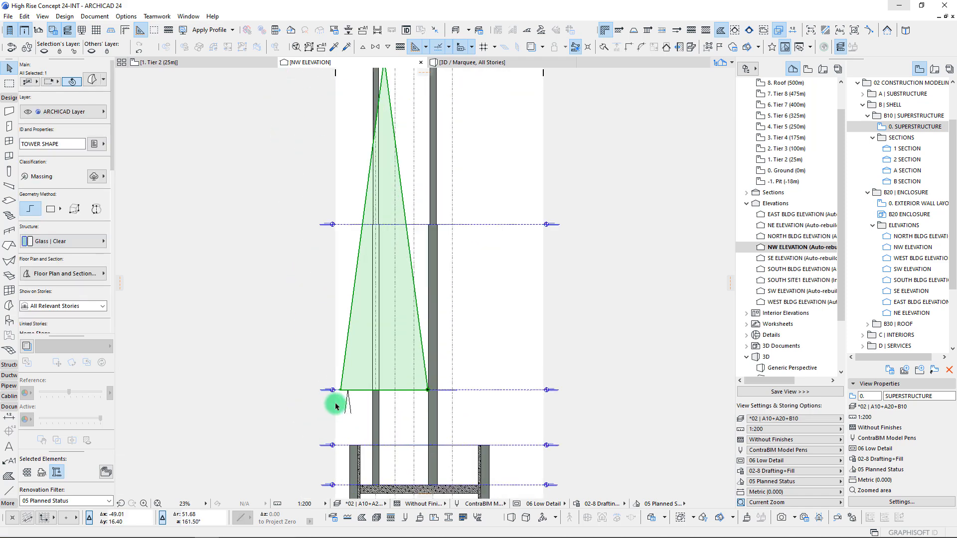
pyautogui.hotkey('ctrl', 'd')
pyautogui.click(344, 385)
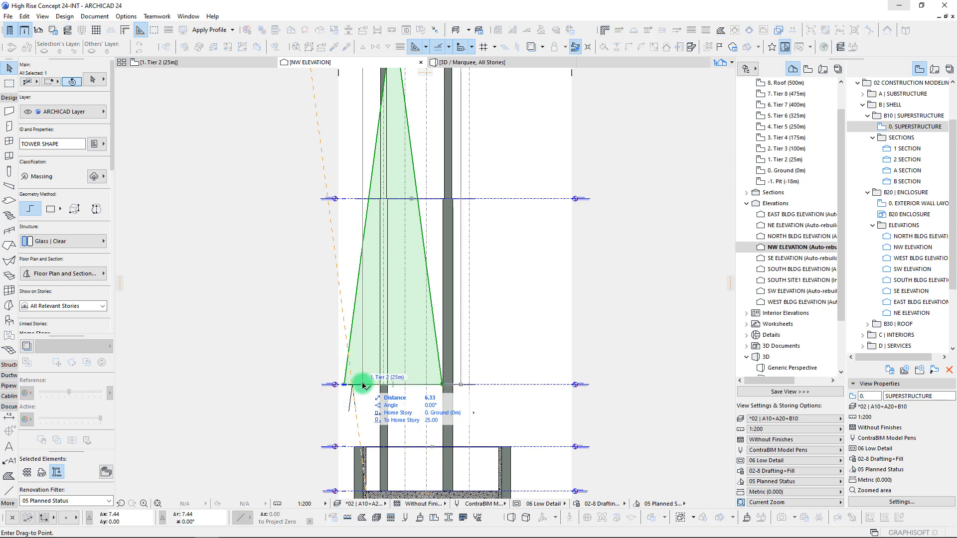
pyautogui.click(363, 384)
# - Shift the triangle slightly sideways so its inclined edge crosses the outer grid line at the Tier 3 (100m) level
pyautogui.scroll(3, 356, 207)
pyautogui.scroll(3, 356, 207)
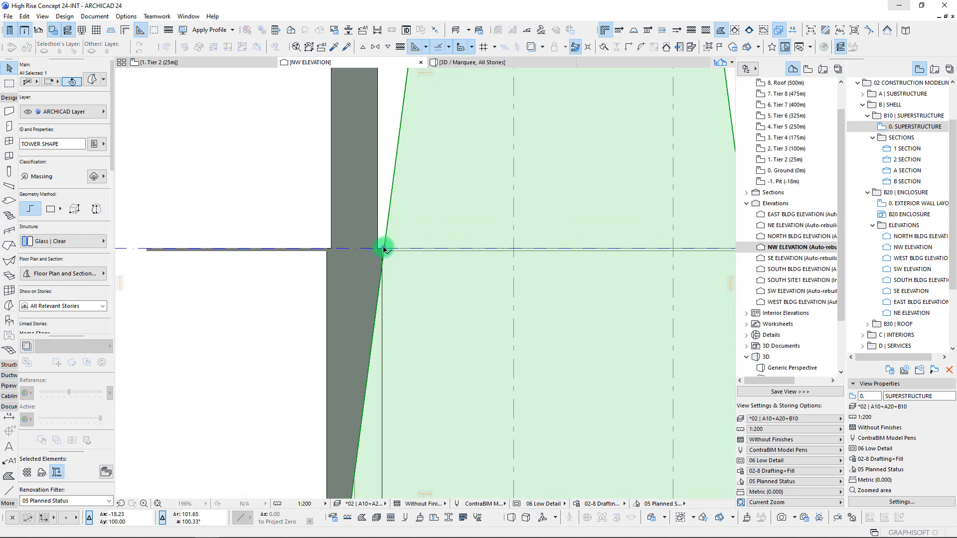
pyautogui.click(384, 249)
pyautogui.scroll(-1, 272, 231)
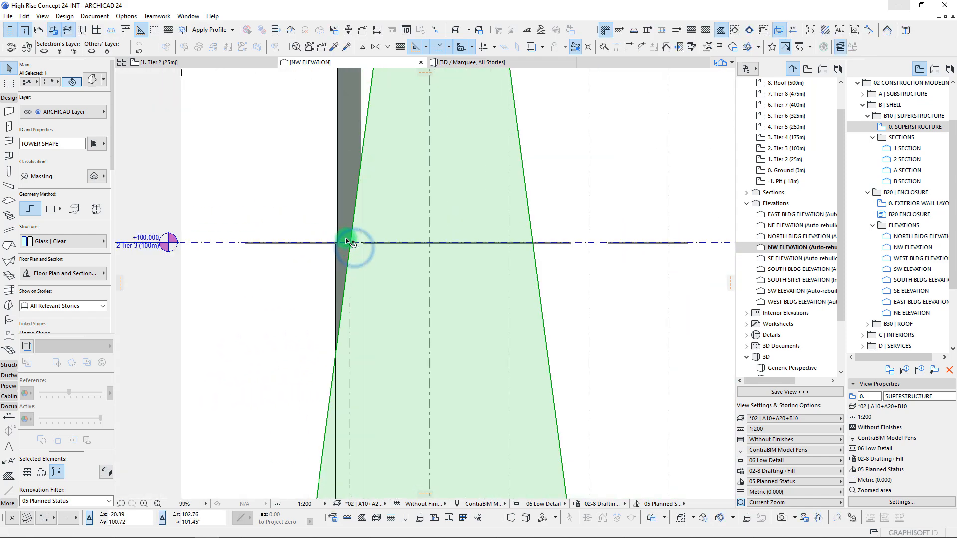
pyautogui.scroll(-6, 350, 243)
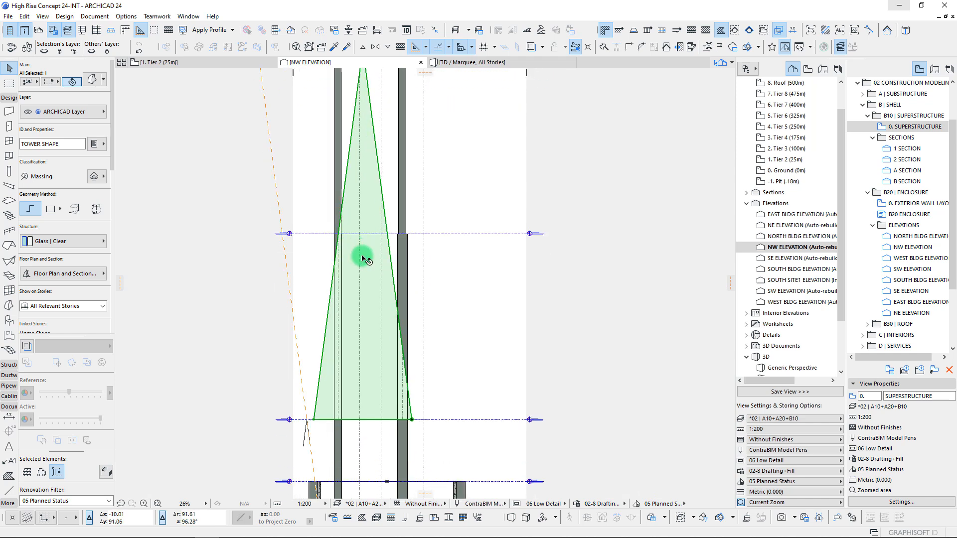
# - Try to mirror a copy of the triangle about a vertical axis through its apex, and undo it
pyautogui.scroll(-2, 362, 259)
pyautogui.hotkey('ctrl', 'alt', 'm')
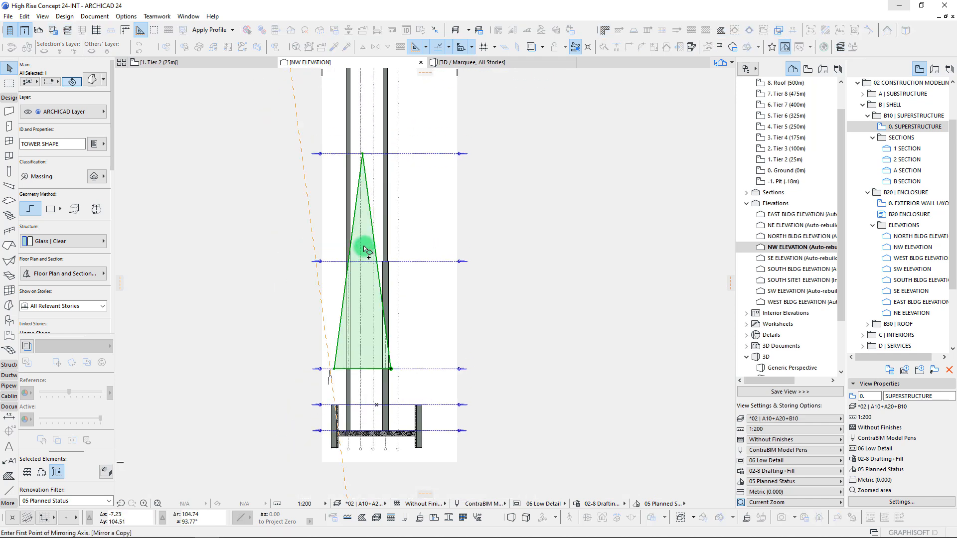
pyautogui.click(362, 154)
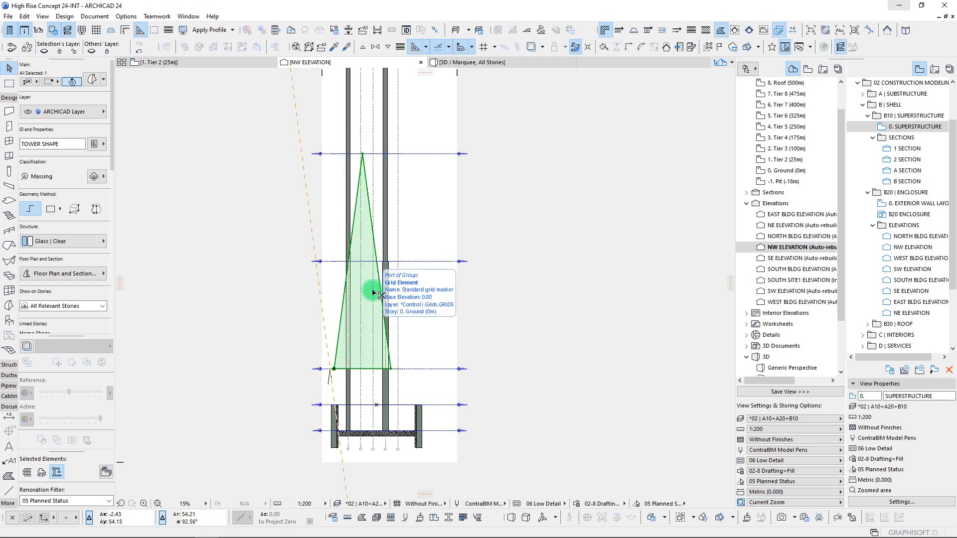
pyautogui.hotkey('ctrl', 'z')
# - Copy the triangle sideways along the Tier 2 level so the copy starts at the original's opposite base corner
pyautogui.hotkey('ctrl', 'alt', 'd')
pyautogui.click(333, 380)
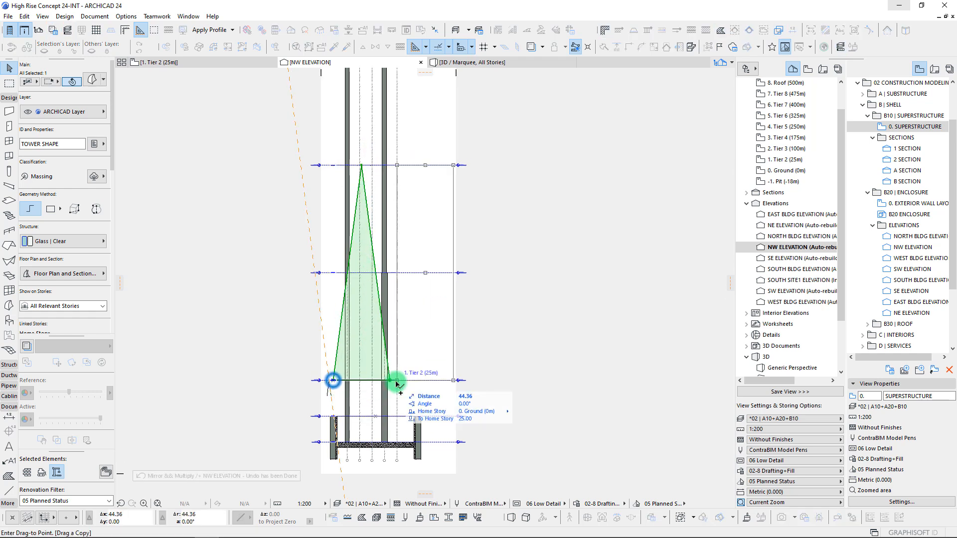
pyautogui.click(390, 380)
# - Rotate the copied triangle upside down about its inclined edge's Tier 3 midpoint, and check the corner junction at Tier 4
pyautogui.hotkey('ctrl', 'e')
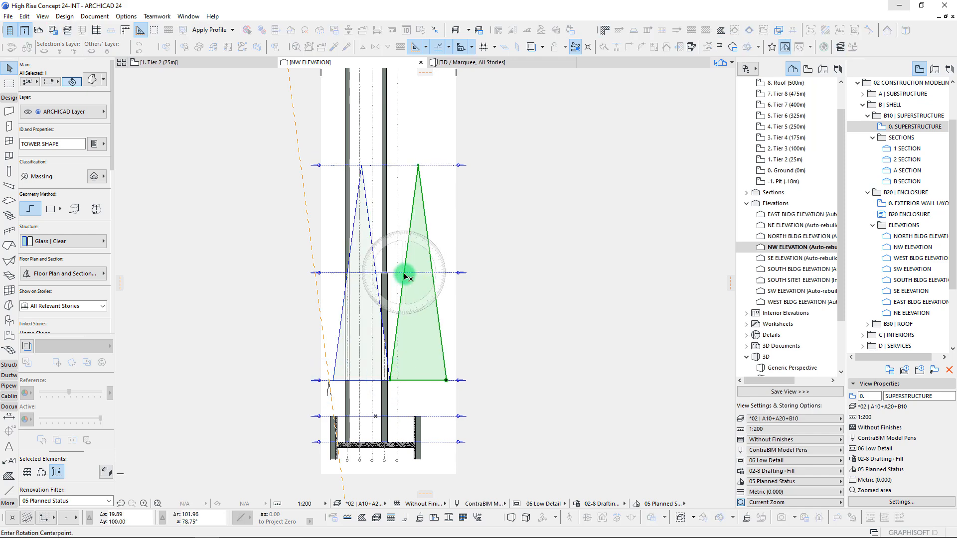
pyautogui.click(405, 273)
pyautogui.click(404, 366)
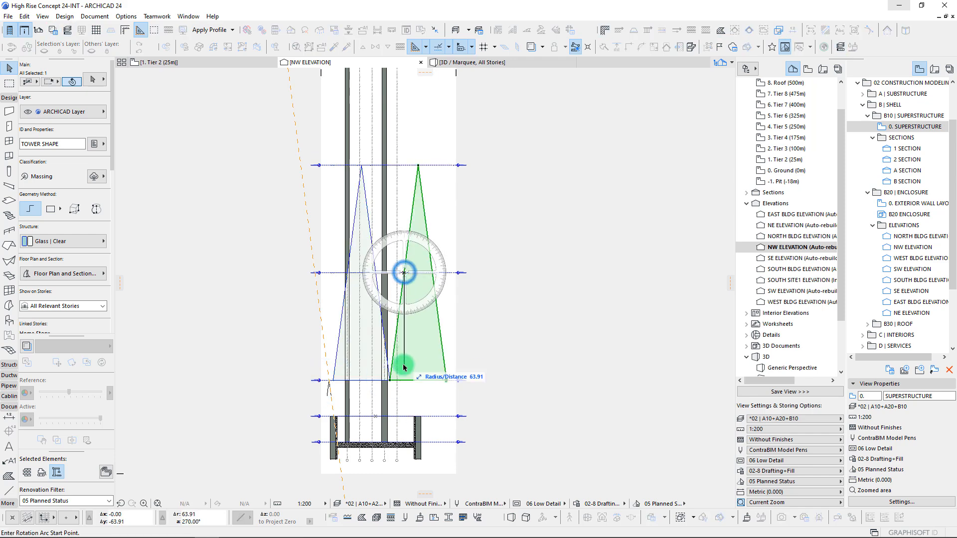
pyautogui.click(409, 176)
pyautogui.scroll(7, 395, 164)
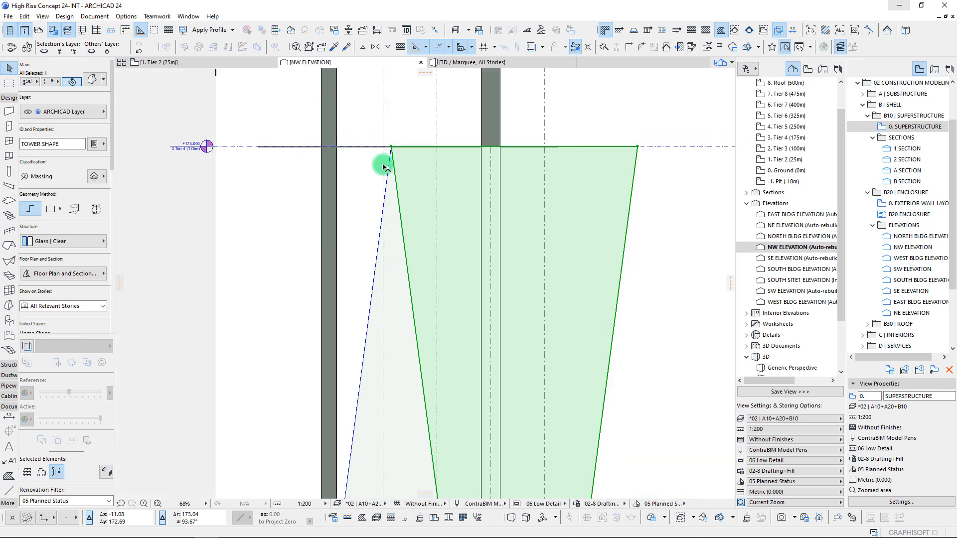
pyautogui.scroll(10, 392, 163)
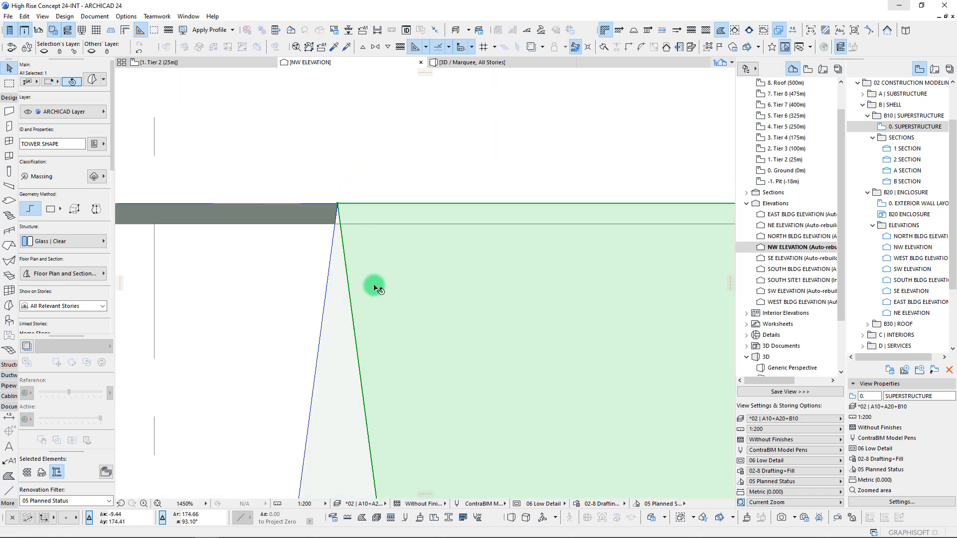
pyautogui.scroll(-8, 374, 249)
pyautogui.scroll(-9, 387, 244)
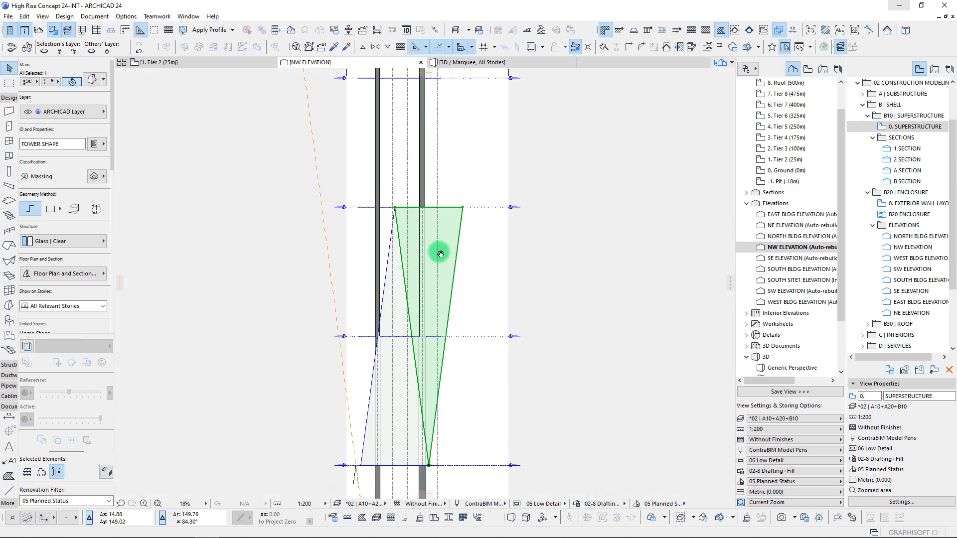
pyautogui.moveTo(450, 284); pyautogui.dragTo(482, 237, button='middle')
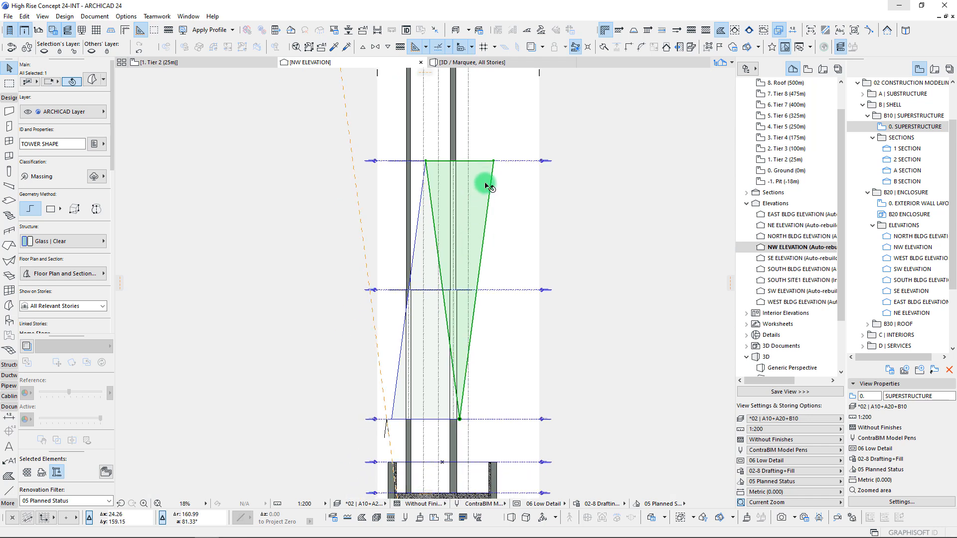
# - Copy the inverted triangle along the Tier 4 (175m) level to the opposite side of the upright triangle
pyautogui.press('Escape')
pyautogui.click(488, 180)
pyautogui.moveTo(493, 161); pyautogui.dragTo(425, 159)
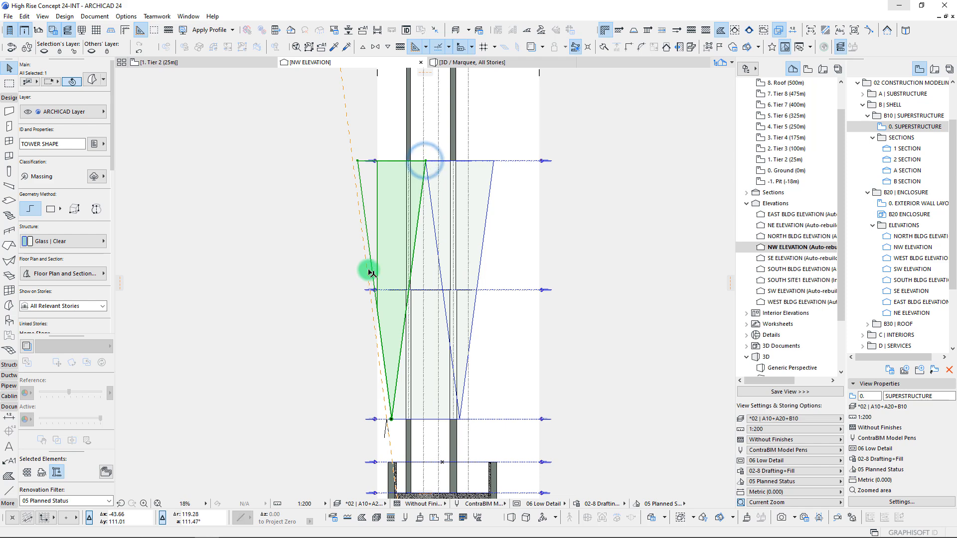
# - Offset the new inverted triangle's outer edge inward so its lower tip meets the upright triangle's edge at Tier 3 (100m)
pyautogui.click(372, 266)
pyautogui.scroll(5, 398, 281)
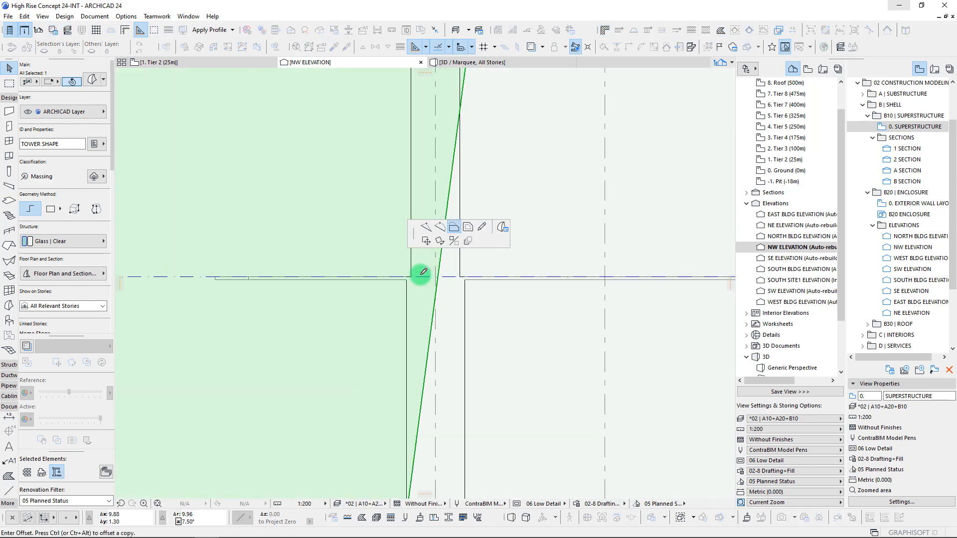
pyautogui.scroll(-5, 445, 275)
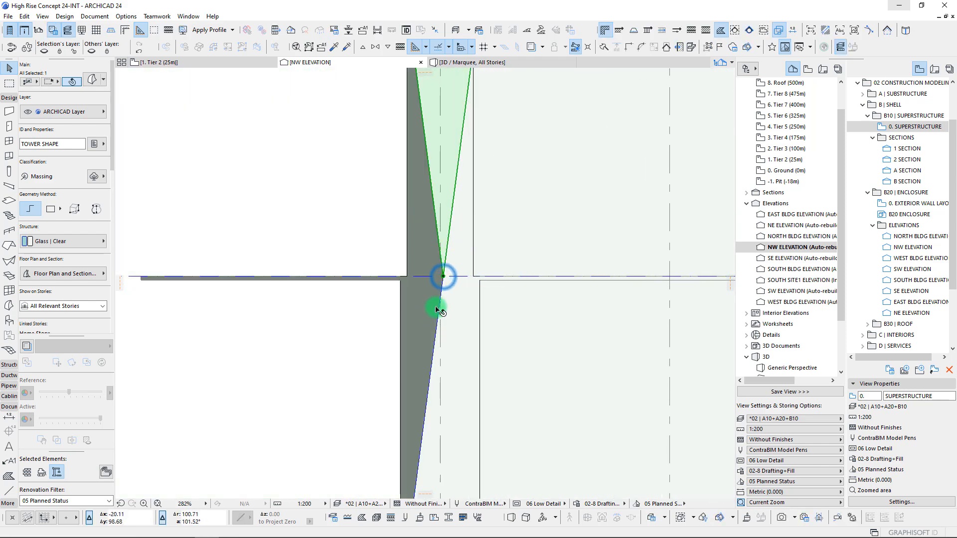
pyautogui.scroll(-5, 445, 261)
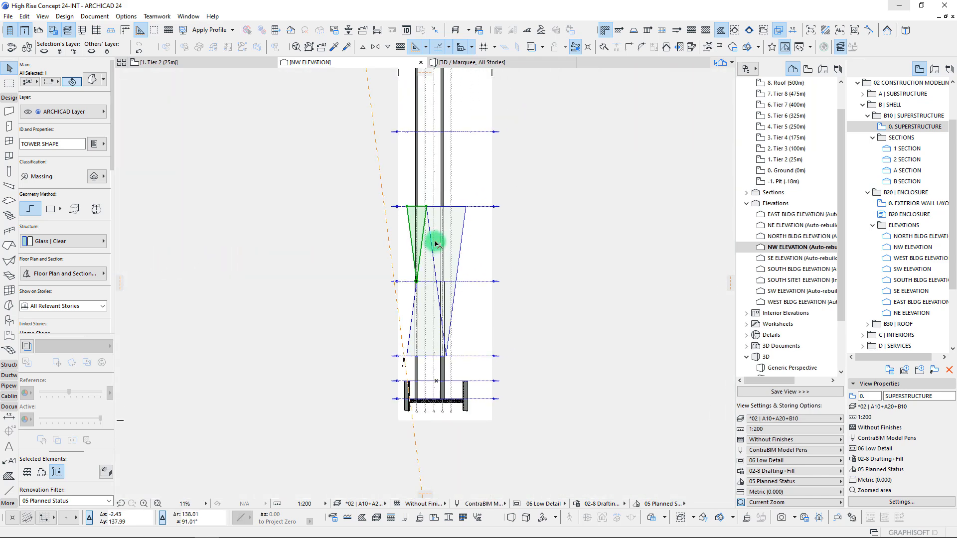
pyautogui.press('Escape')
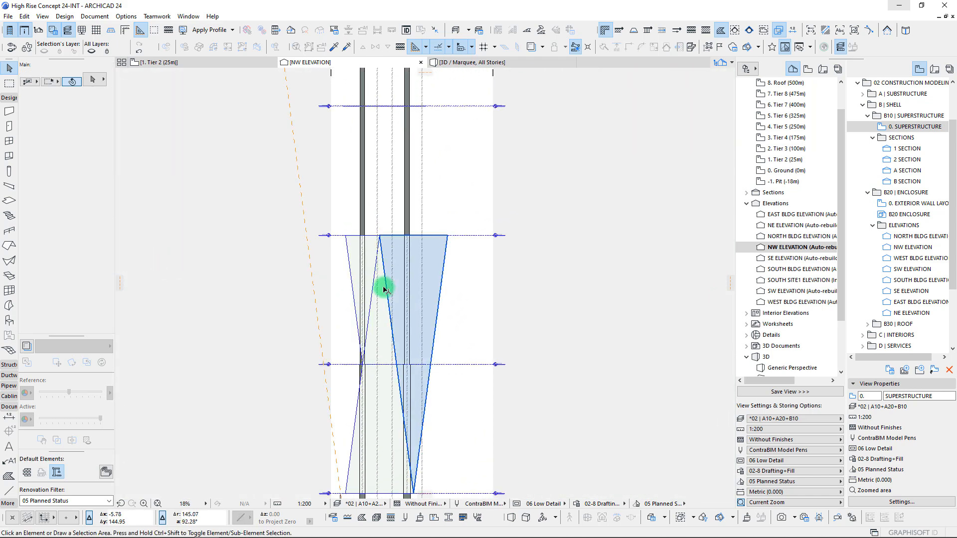
# - Copy the upright triangle by its base corner from Tier 2 up to the large inverted triangle's outer corner at Tier 4 (175m)
pyautogui.click(384, 289)
pyautogui.scroll(-2, 386, 293)
pyautogui.click(401, 367)
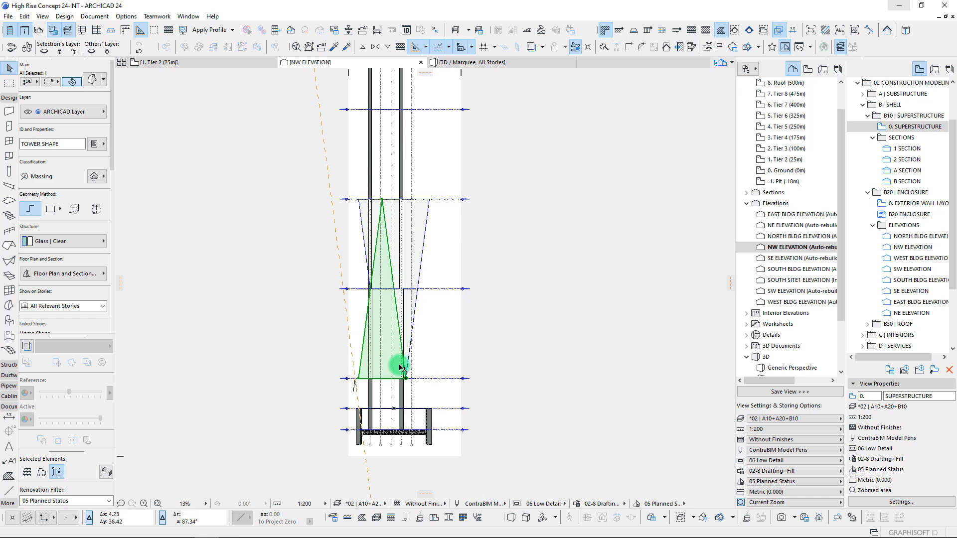
pyautogui.moveTo(406, 380); pyautogui.dragTo(405, 176)
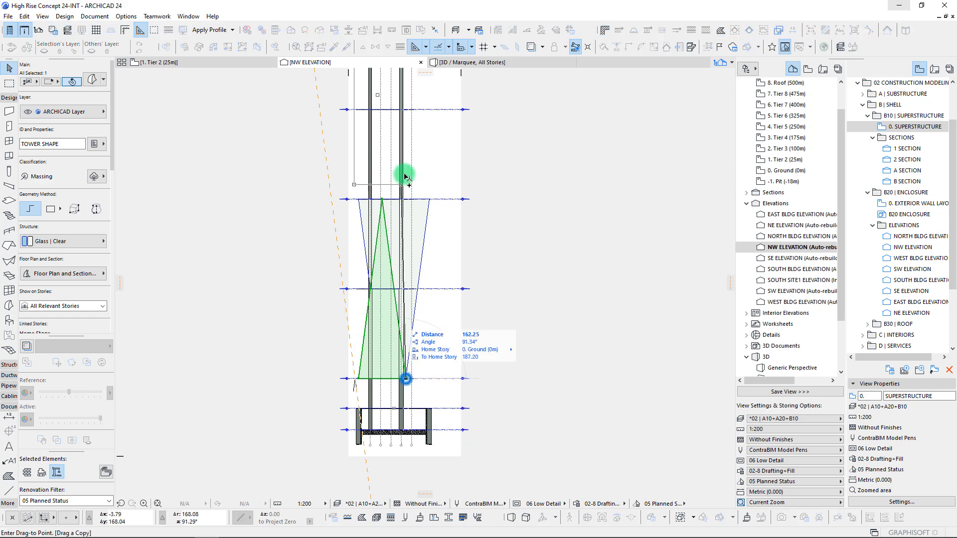
pyautogui.scroll(3, 431, 201)
pyautogui.click(431, 200)
pyautogui.scroll(-8, 382, 201)
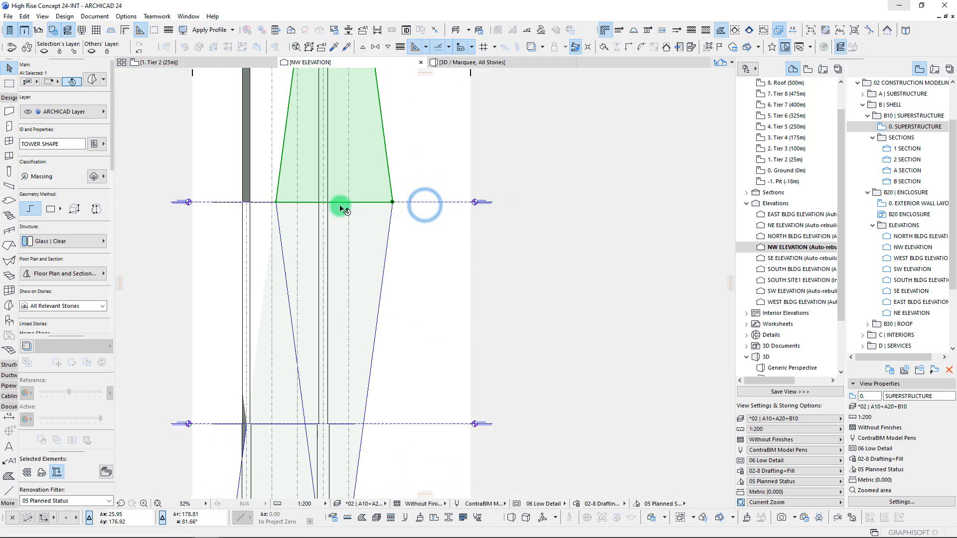
# - Copy the large inverted triangle by its lower tip from Tier 2 up to the triangles' junction at Tier 4 (175m)
pyautogui.click(357, 221)
pyautogui.moveTo(336, 228); pyautogui.dragTo(345, 283, button='middle')
pyautogui.click(343, 464)
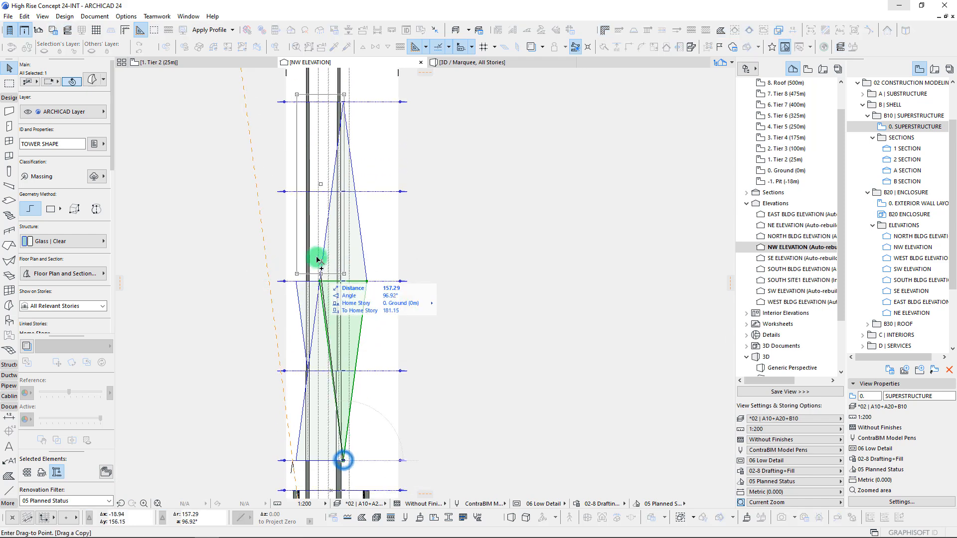
pyautogui.scroll(4, 321, 272)
pyautogui.click(355, 345)
pyautogui.scroll(-5, 292, 231)
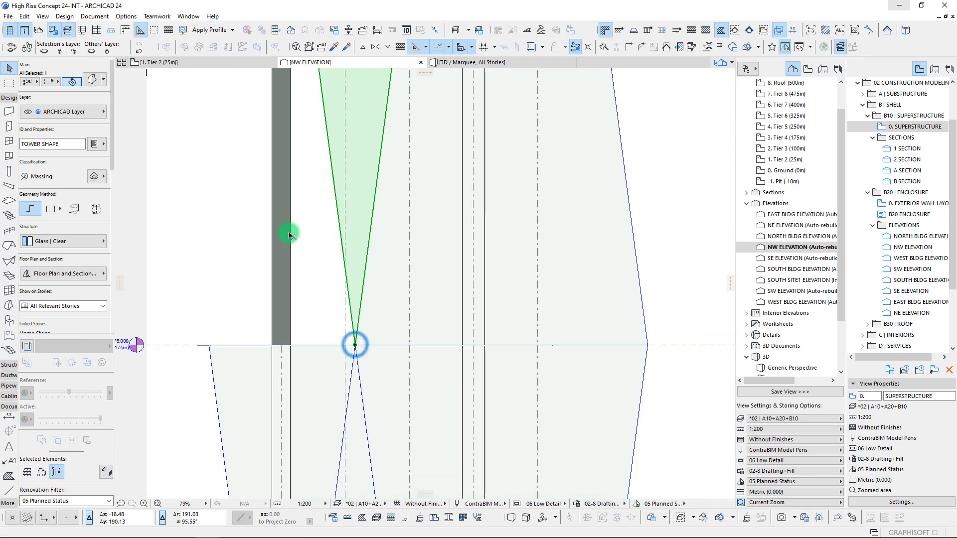
# - Rotate a copy of the small inverted triangle upright about its outer corner at the Tier 4 level
pyautogui.click(263, 283)
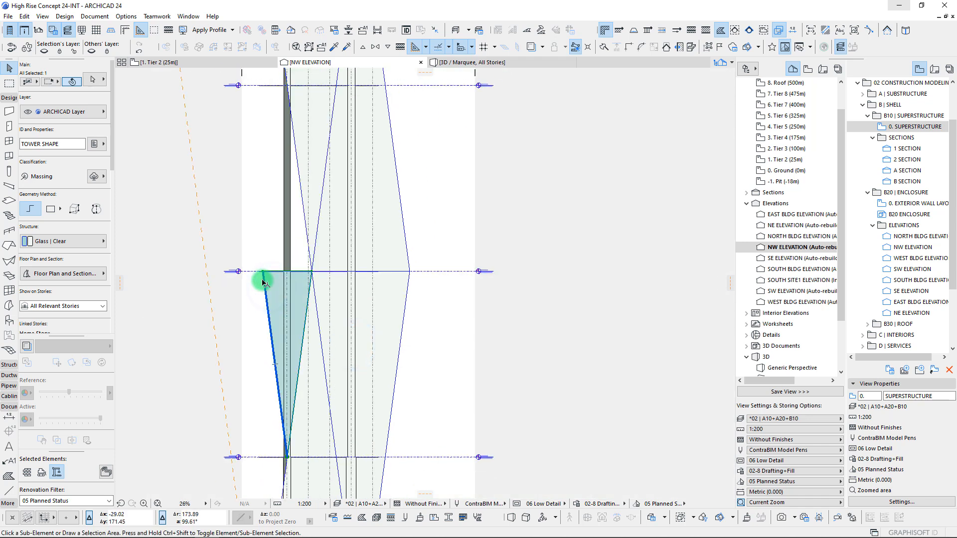
pyautogui.click(263, 272)
pyautogui.click(263, 272)
pyautogui.click(263, 348)
pyautogui.click(267, 175)
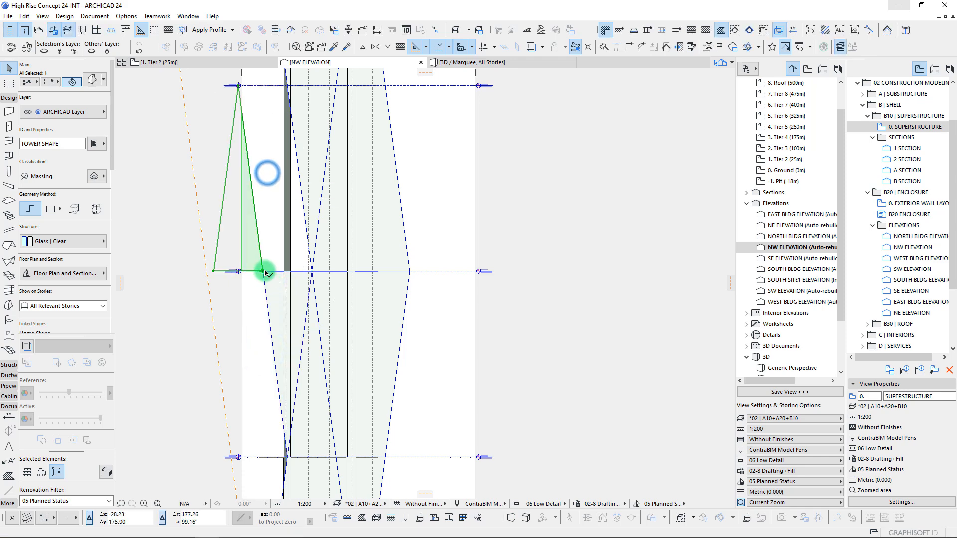
# - Move the small upright triangle horizontally along Tier 4 until its inner base corner meets the large triangles' junction
pyautogui.click(263, 271)
pyautogui.scroll(3, 311, 273)
pyautogui.scroll(2, 319, 274)
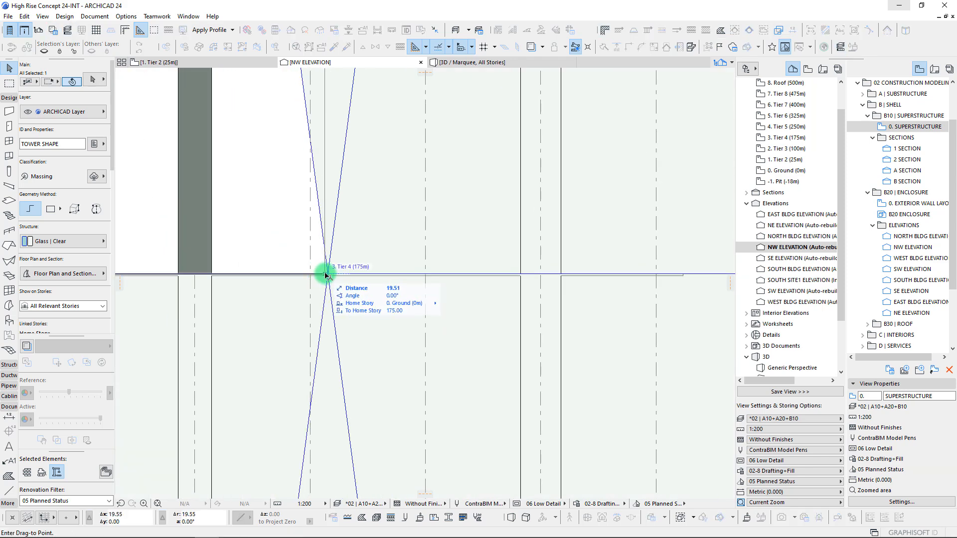
pyautogui.click(326, 273)
pyautogui.scroll(-5, 280, 249)
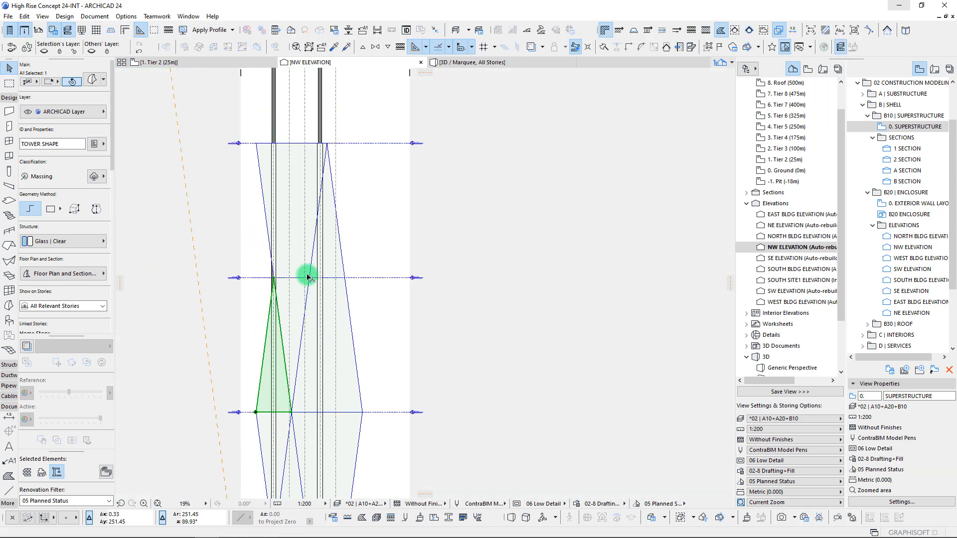
pyautogui.moveTo(305, 318); pyautogui.dragTo(304, 206, button='middle')
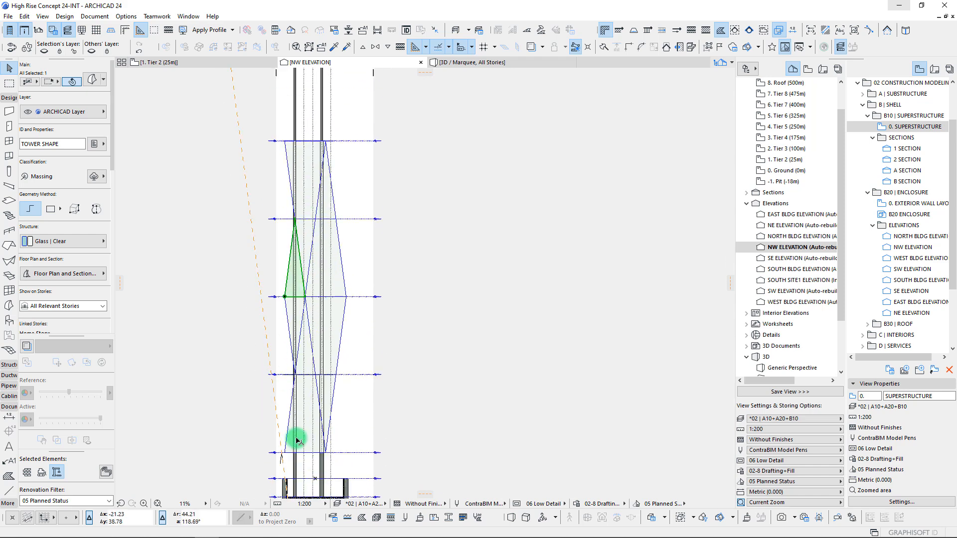
# - Copy the lowest upright triangle by its base corner from Tier 2 up to the Tier 6 (325m) level
pyautogui.click(300, 423)
pyautogui.click(325, 452)
pyautogui.scroll(10, 326, 134)
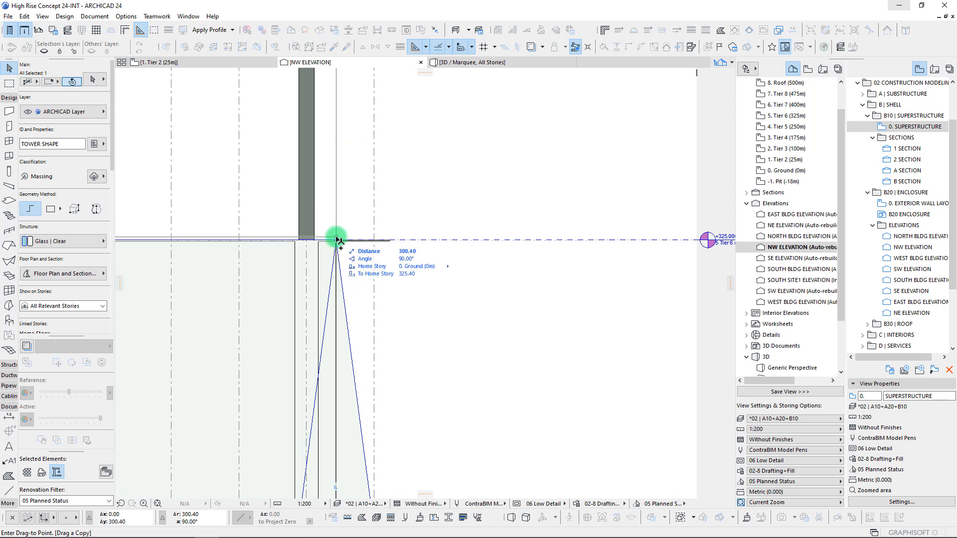
pyautogui.click(337, 241)
pyautogui.scroll(-8, 331, 240)
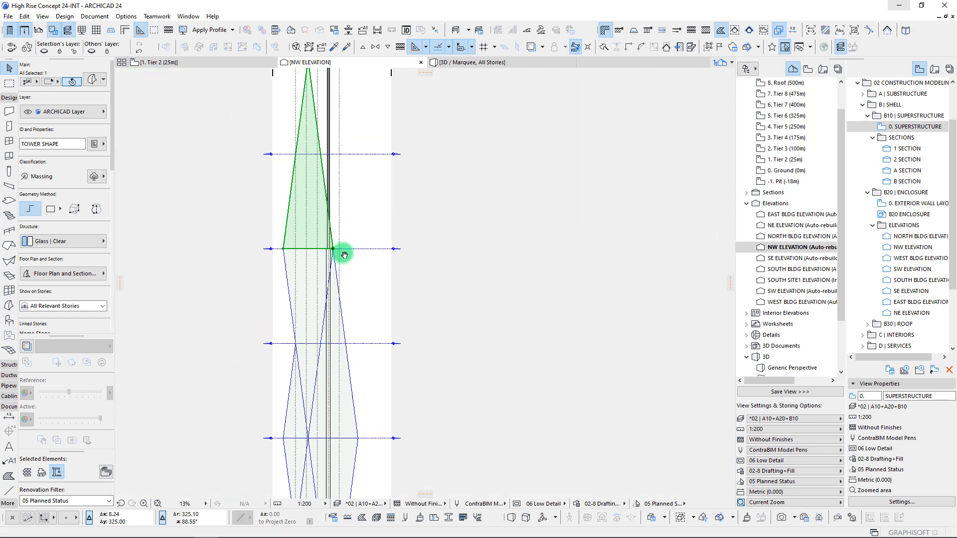
# - Copy the large inverted triangle by its outer top corner from Tier 6 up to the upright triangle's apex at Tier 8 (475m)
pyautogui.click(372, 422)
pyautogui.click(337, 323)
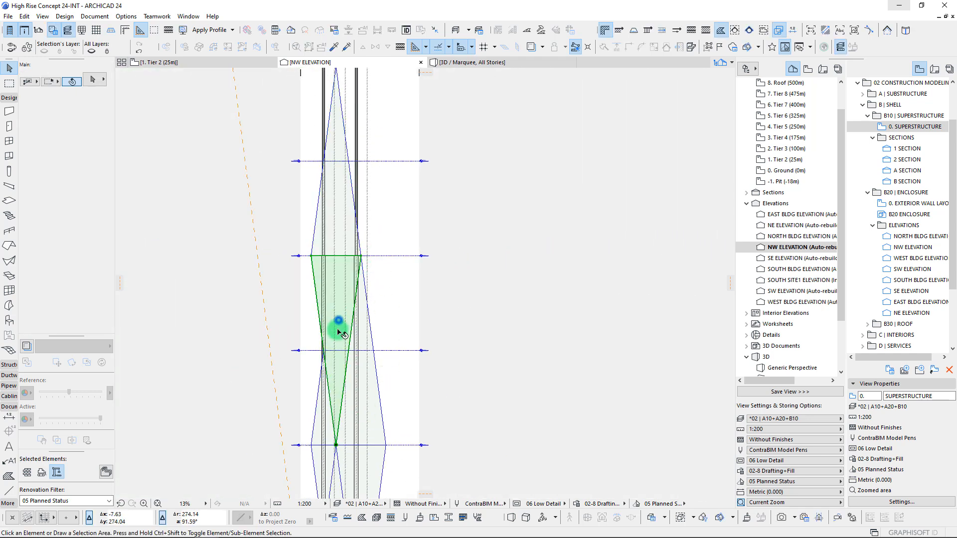
pyautogui.click(338, 446)
pyautogui.click(313, 258)
pyautogui.scroll(6, 335, 192)
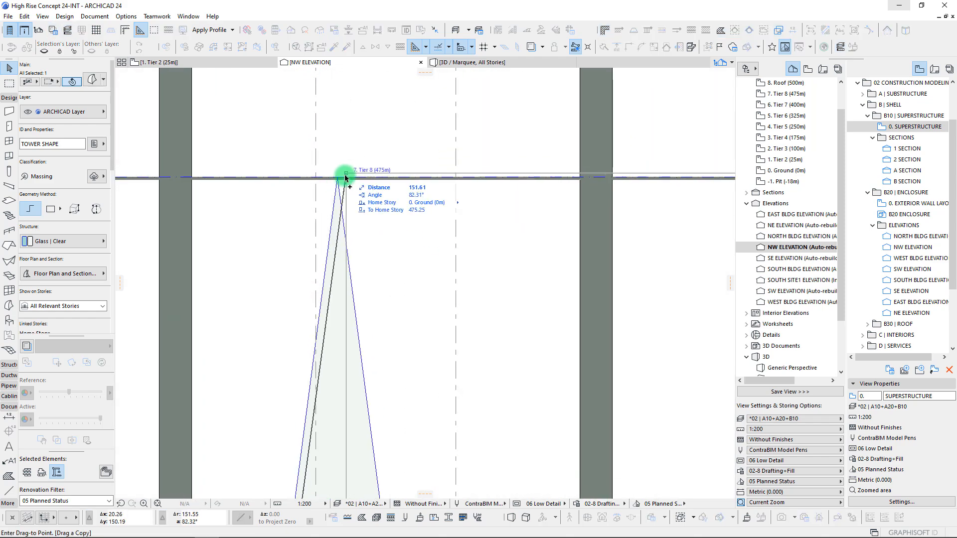
pyautogui.click(339, 175)
pyautogui.scroll(-5, 367, 207)
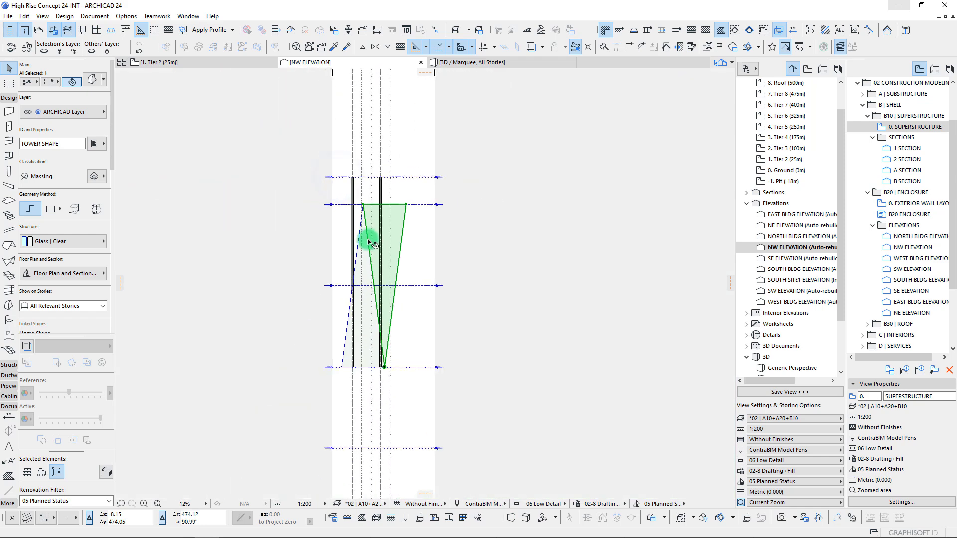
pyautogui.scroll(-1, 379, 221)
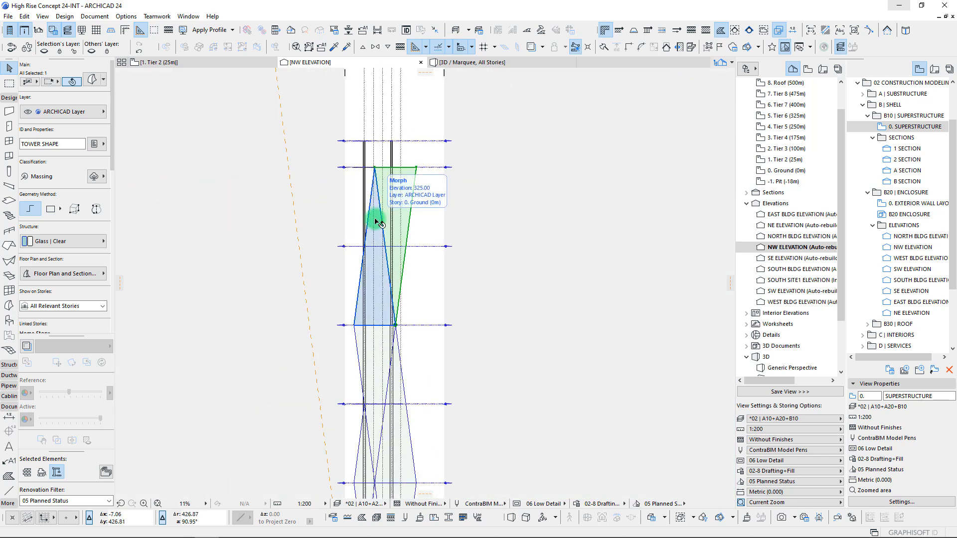
pyautogui.click(352, 362)
pyautogui.click(359, 341)
pyautogui.press('Escape')
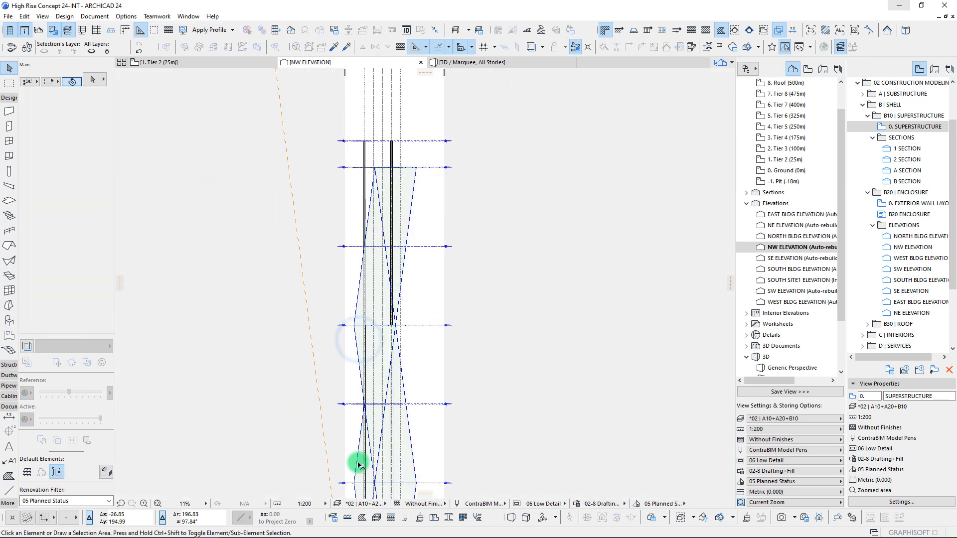
# - Copy the small inverted triangle by its inner base corner from Tier 4 (175m) up to the upright triangle's apex at Tier 8 (475m)
pyautogui.moveTo(359, 455); pyautogui.dragTo(359, 332, button='middle')
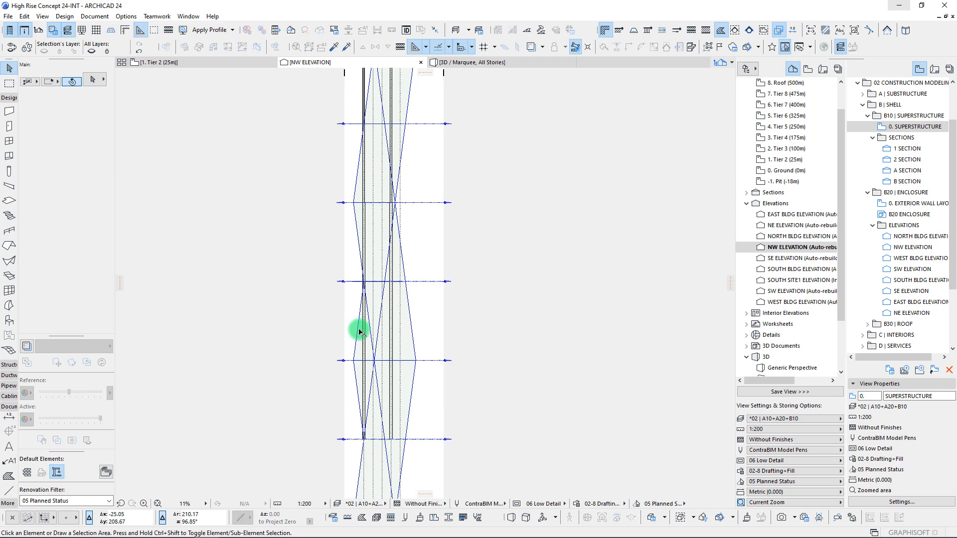
pyautogui.hotkey('ctrl', 'shift', 'd')
pyautogui.click(375, 360)
pyautogui.moveTo(379, 129); pyautogui.dragTo(363, 264, button='middle')
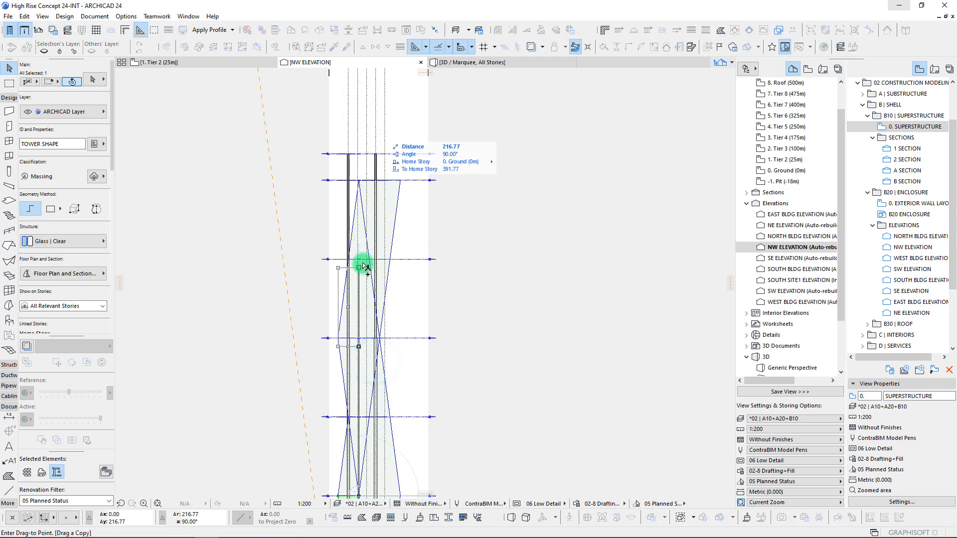
pyautogui.scroll(5, 368, 169)
pyautogui.click(368, 169)
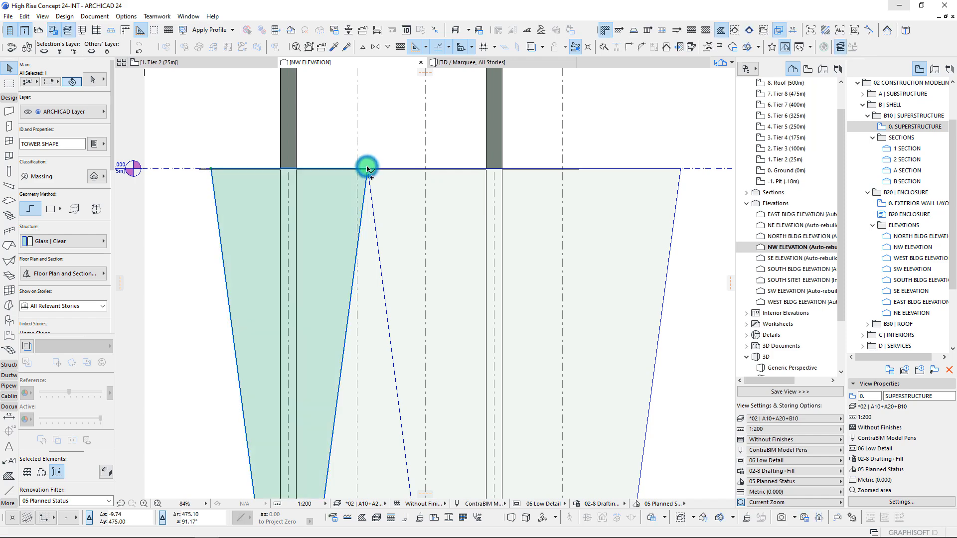
# - Check the slanted crown on the façade geometry slide in PowerPoint and place a guide line along the top small inverted triangle's outer edge
pyautogui.scroll(-5, 344, 207)
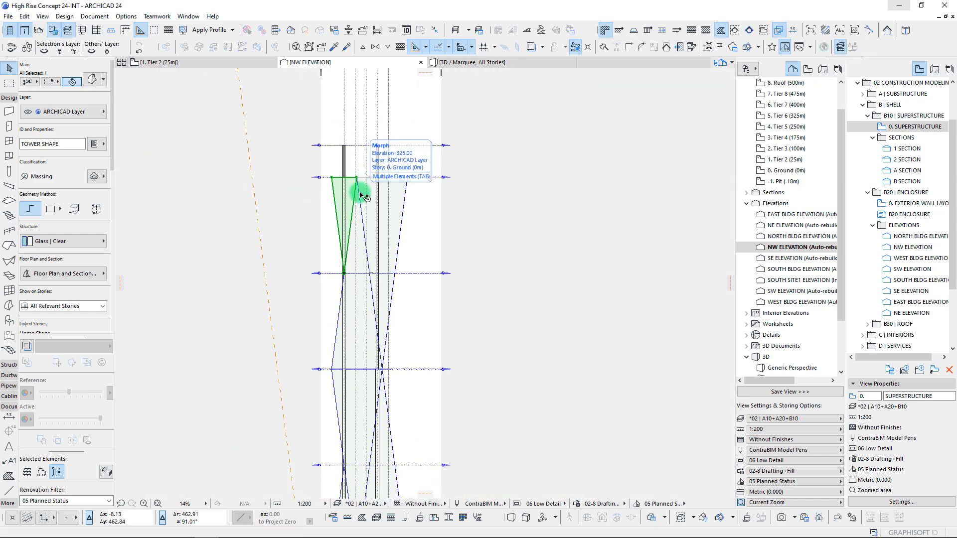
pyautogui.scroll(-4, 376, 224)
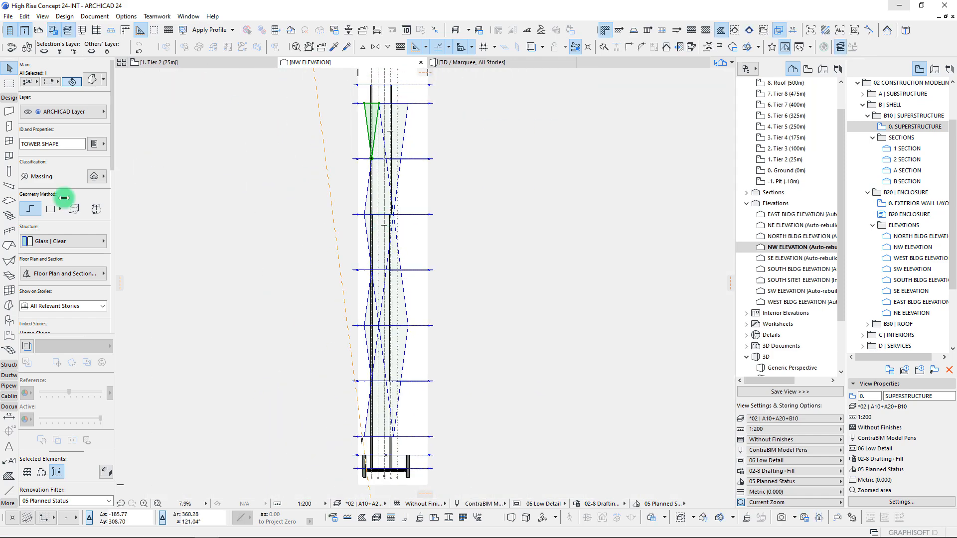
pyautogui.moveTo(1, 102); pyautogui.dragTo(954, 58)
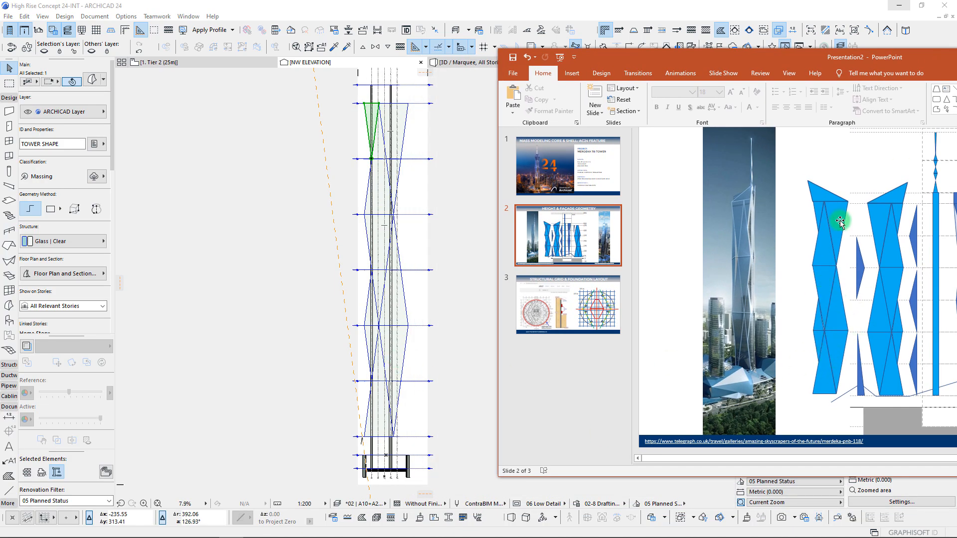
pyautogui.moveTo(791, 57); pyautogui.dragTo(0, 25)
pyautogui.scroll(6, 405, 81)
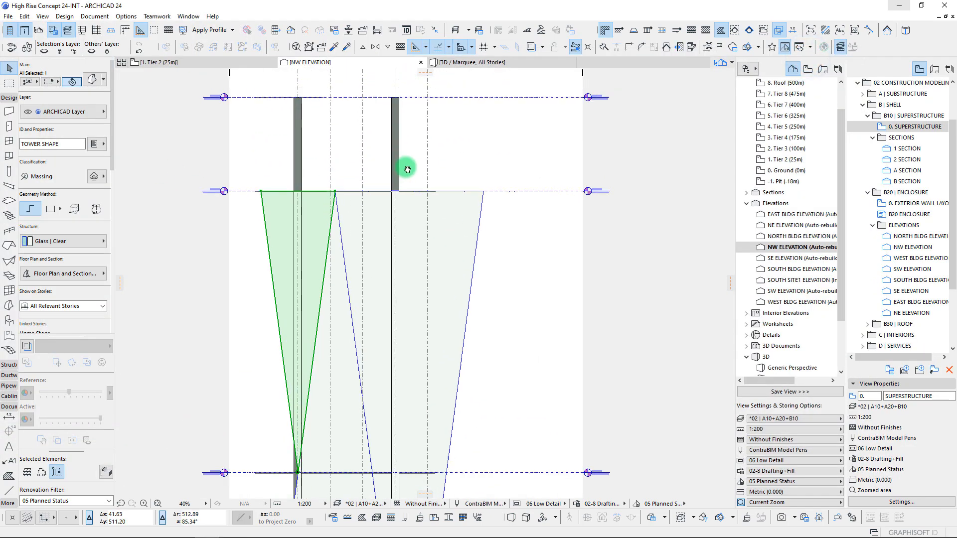
pyautogui.click(731, 284)
pyautogui.moveTo(731, 284); pyautogui.dragTo(298, 272)
pyautogui.moveTo(294, 212); pyautogui.dragTo(333, 311, button='middle')
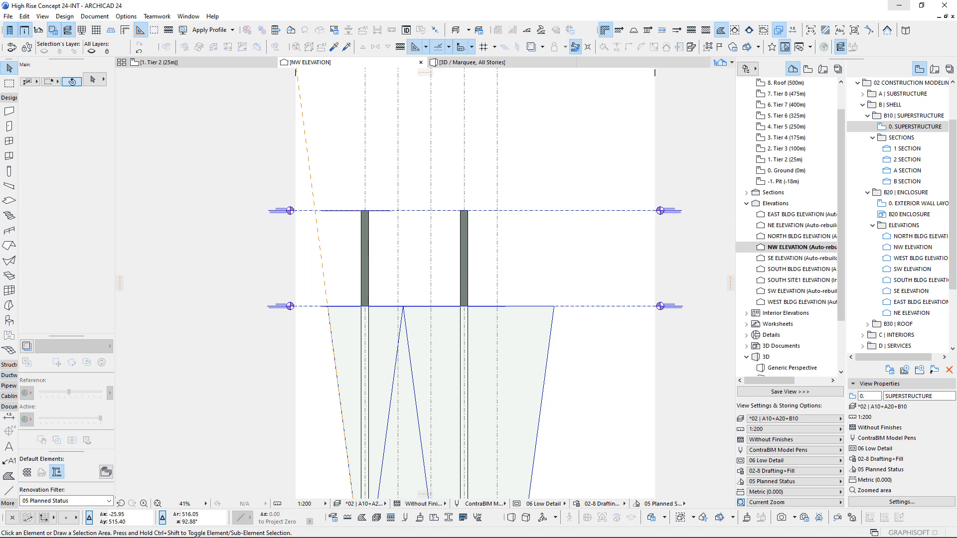
# - Following the slide's slanted crown, draw a triangular morph on the Tier 8 (475m) edges with its tip about 38 m up along the guide line
pyautogui.moveTo(0, 137); pyautogui.dragTo(784, 132)
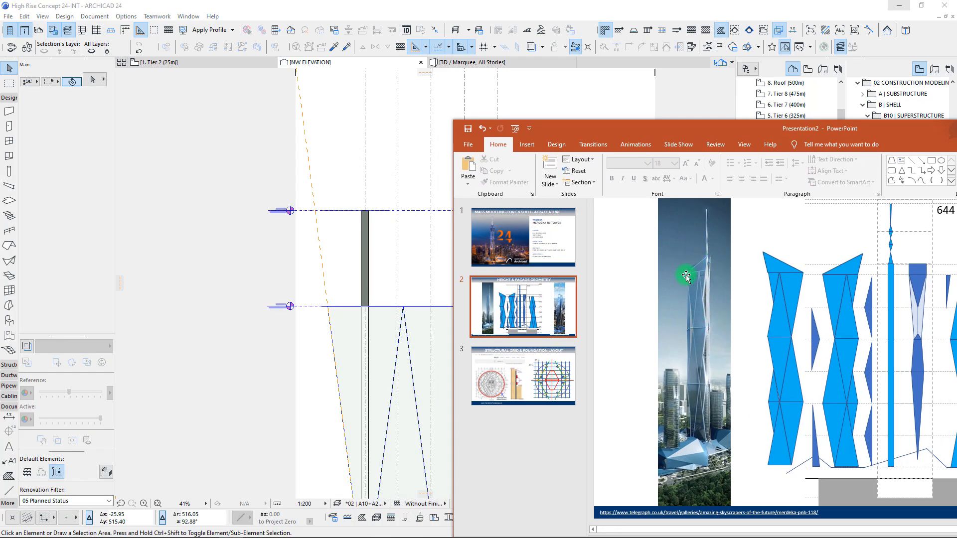
pyautogui.moveTo(604, 134); pyautogui.dragTo(746, 131)
pyautogui.click(328, 164)
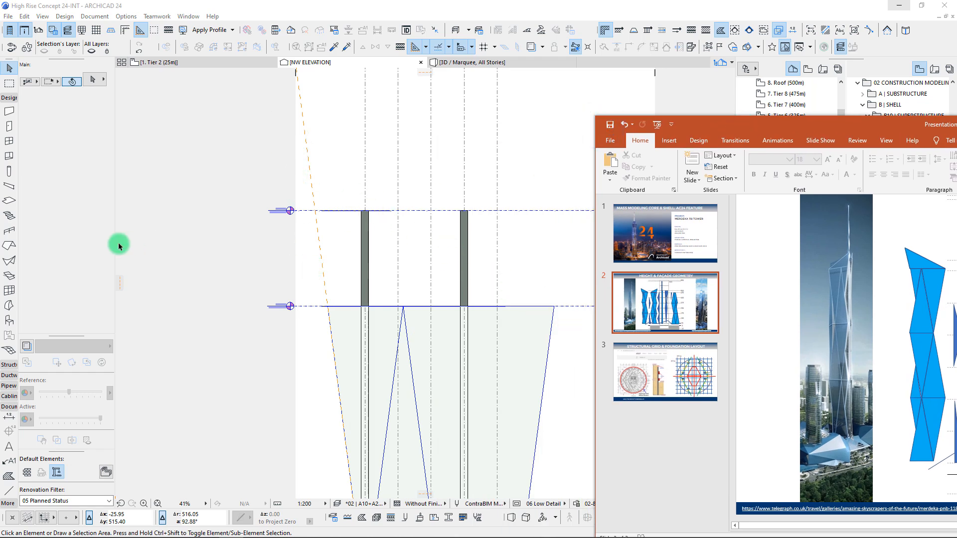
pyautogui.click(67, 273)
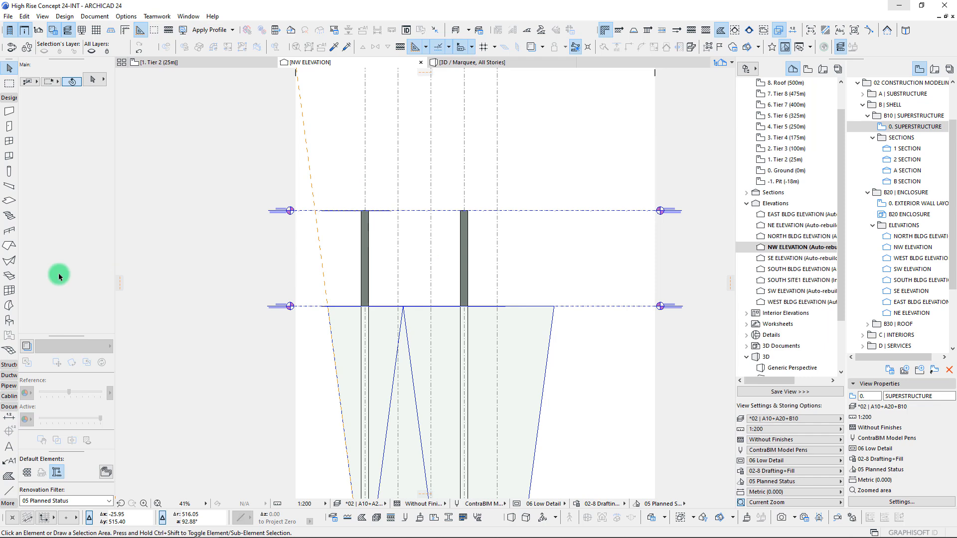
pyautogui.click(10, 305)
pyautogui.scroll(5, 326, 307)
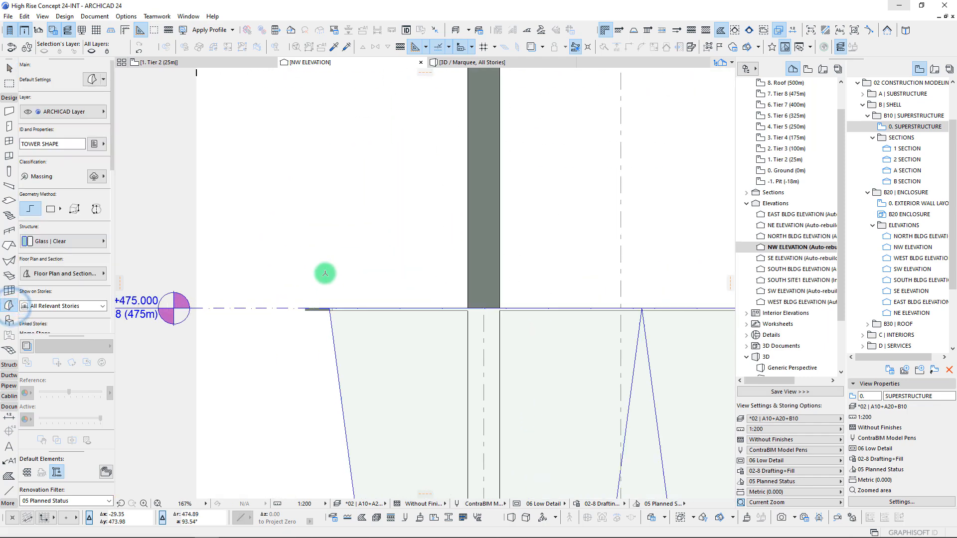
pyautogui.click(329, 312)
pyautogui.scroll(-8, 329, 194)
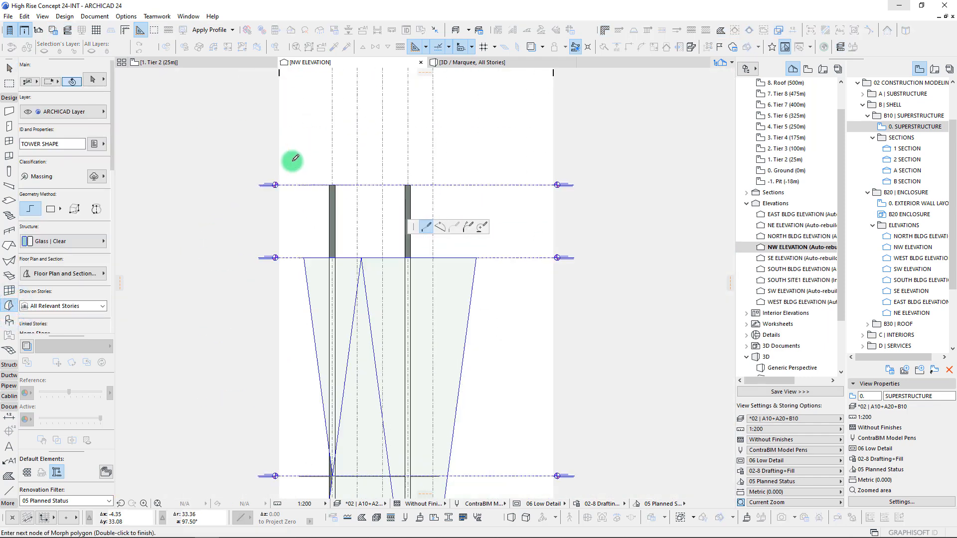
pyautogui.scroll(3, 378, 309)
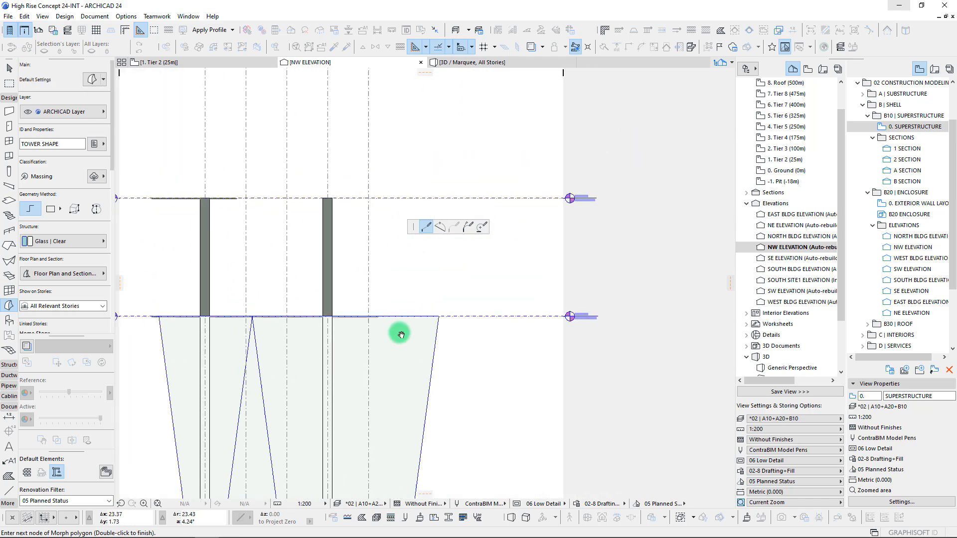
pyautogui.click(451, 315)
pyautogui.scroll(-2, 259, 236)
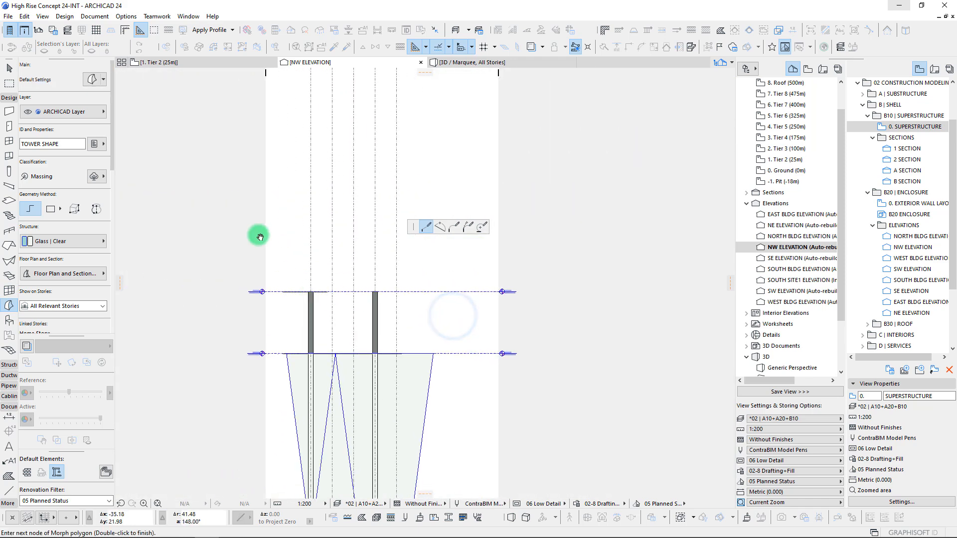
pyautogui.click(275, 258)
pyautogui.scroll(5, 286, 349)
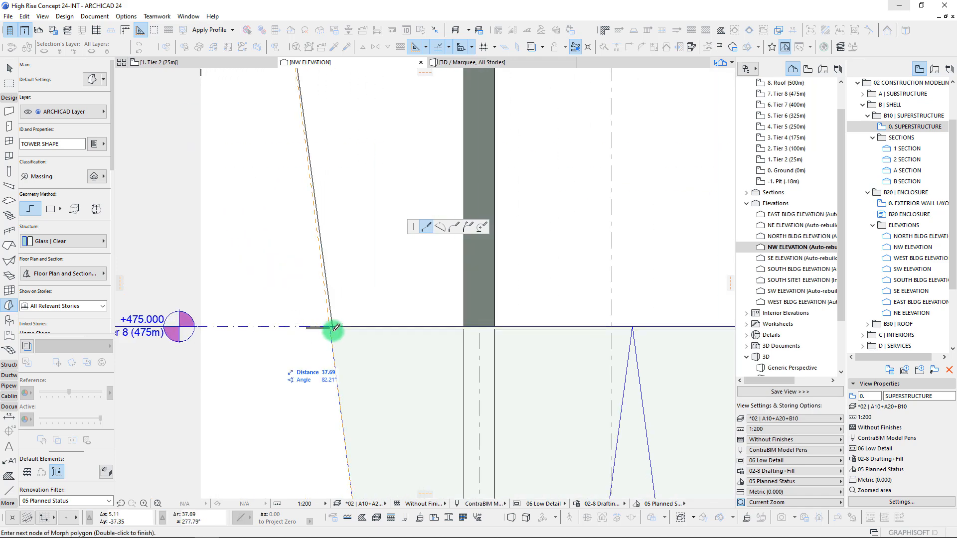
pyautogui.doubleClick(330, 324)
pyautogui.scroll(-10, 341, 304)
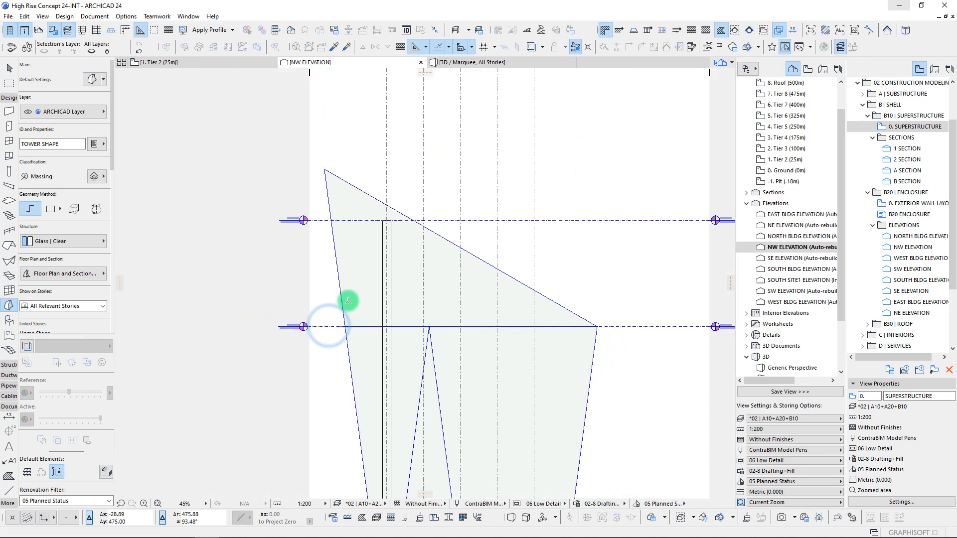
pyautogui.moveTo(390, 223); pyautogui.dragTo(388, 248, button='middle')
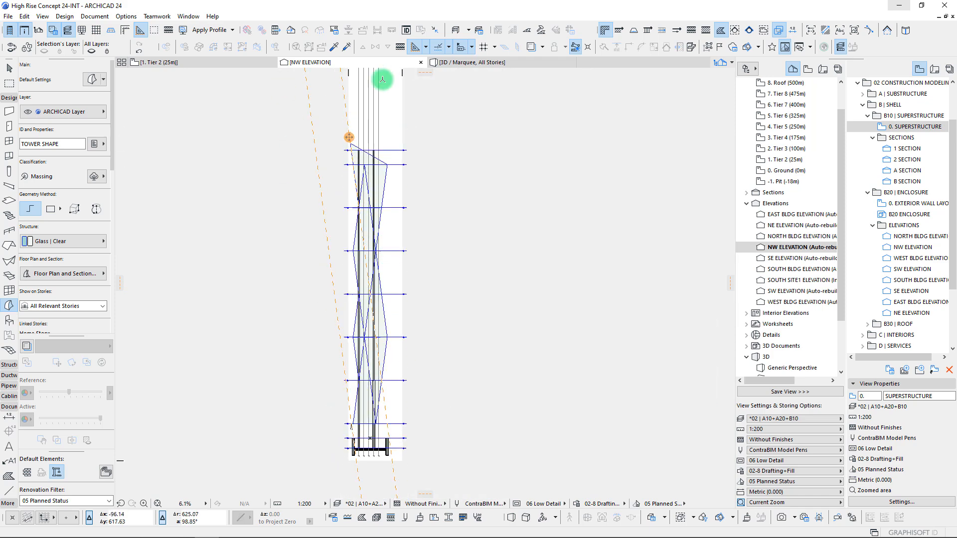
# - Examine the triangular façade morphs and the slanted crown around the tower in the 3D window
pyautogui.click(472, 62)
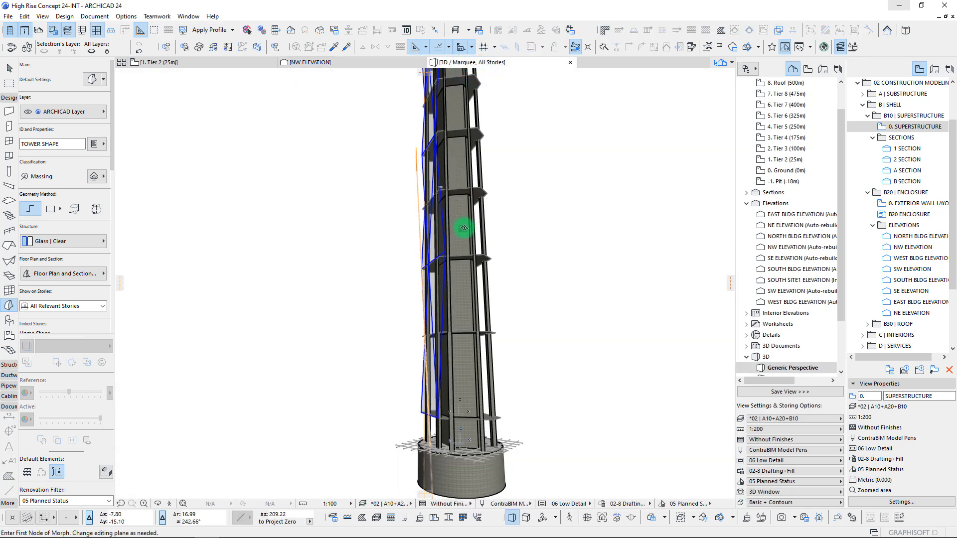
pyautogui.moveTo(462, 192); pyautogui.dragTo(460, 208, button='middle')
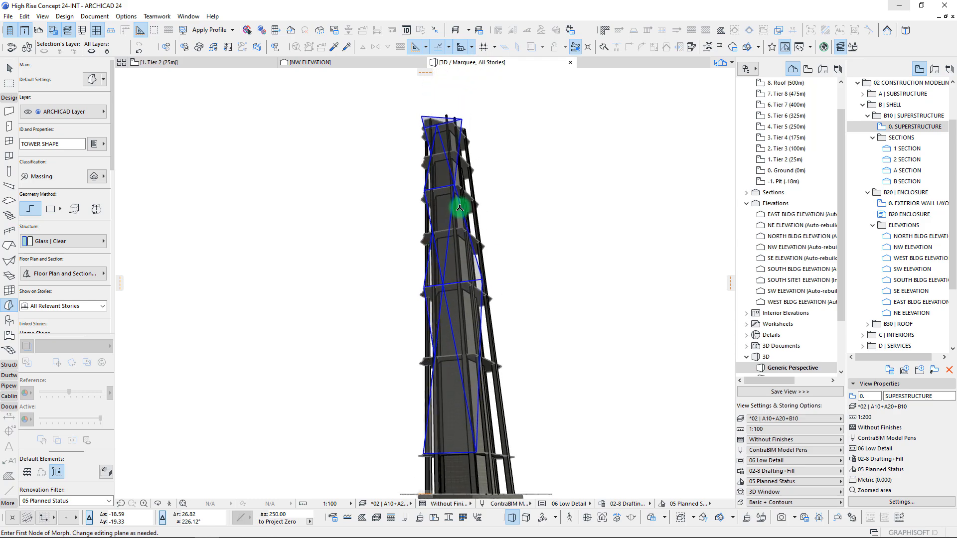
pyautogui.scroll(10, 460, 207)
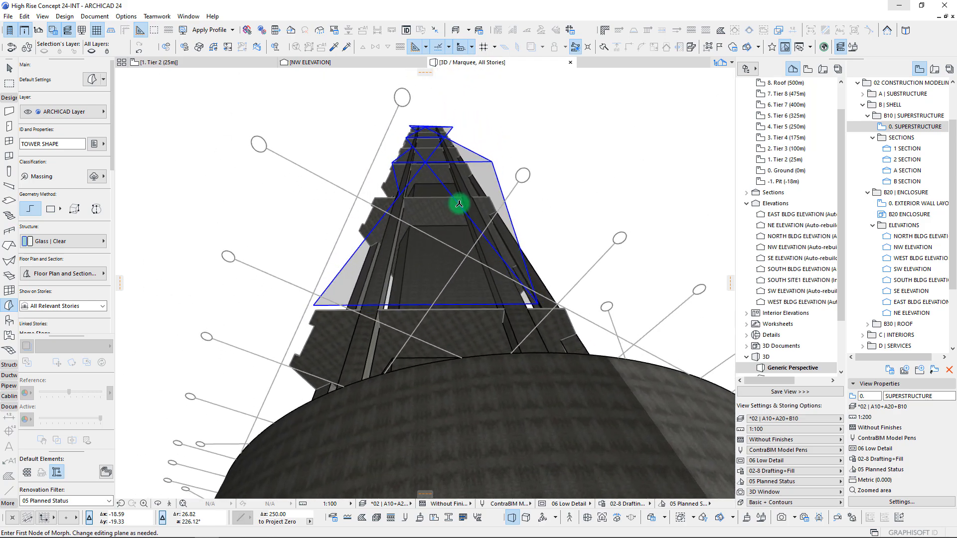
pyautogui.scroll(10, 459, 204)
pyautogui.scroll(10, 459, 204)
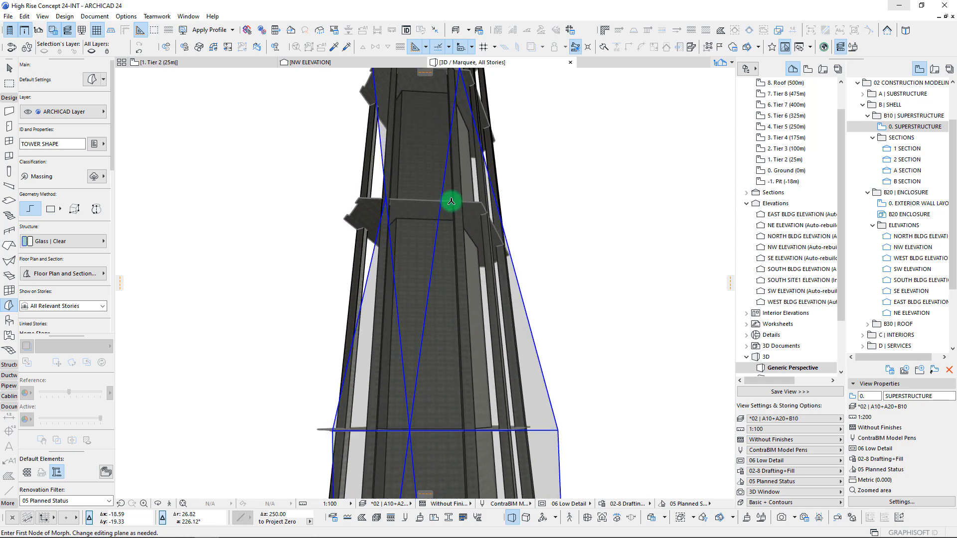
pyautogui.scroll(-10, 451, 201)
pyautogui.scroll(8, 451, 201)
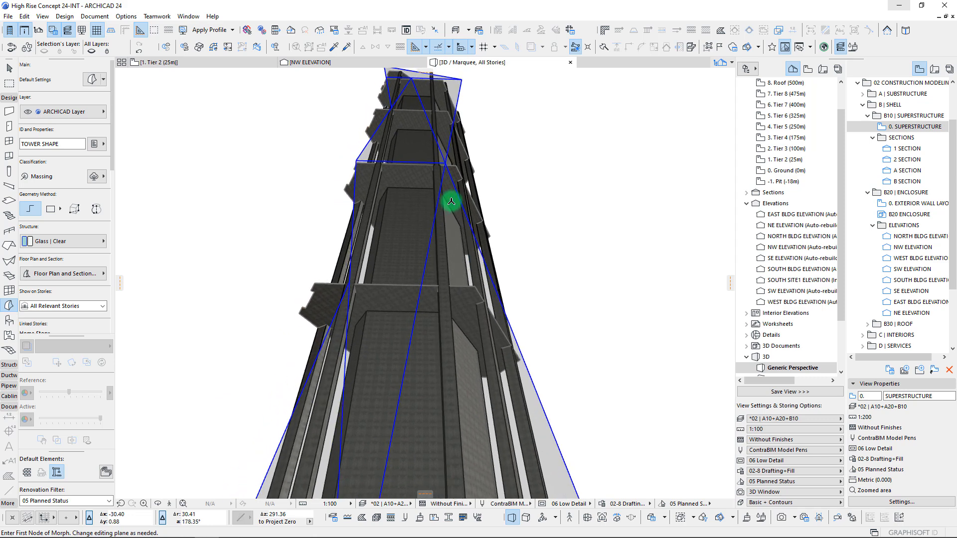
pyautogui.keyDown('shift'); pyautogui.moveTo(443, 189); pyautogui.dragTo(527, 328, button='middle'); pyautogui.keyUp('shift')
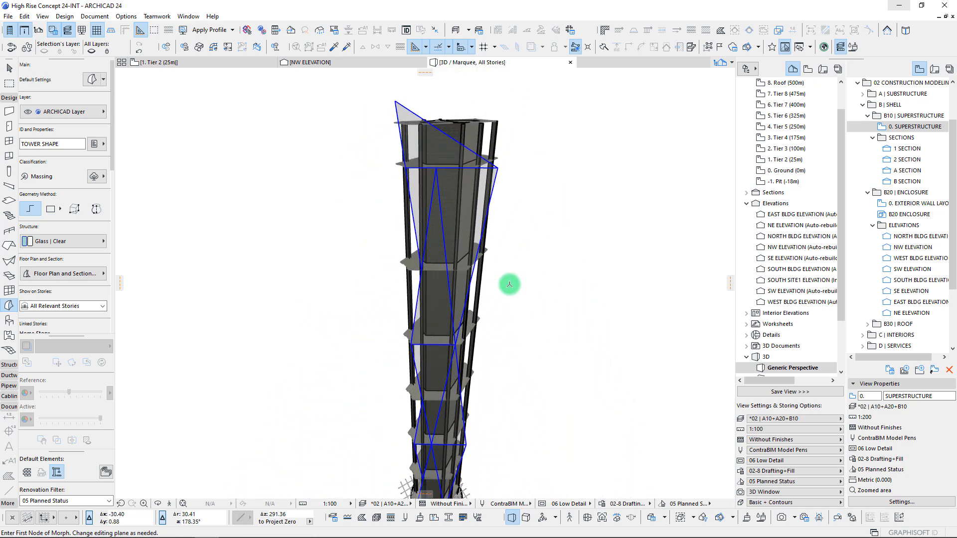
# - Switch the 3D window to axonometric projection and orient the view straight onto the triangular façade plane
pyautogui.click(526, 519)
pyautogui.keyDown('shift'); pyautogui.moveTo(452, 286); pyautogui.dragTo(575, 486, button='middle'); pyautogui.keyUp('shift')
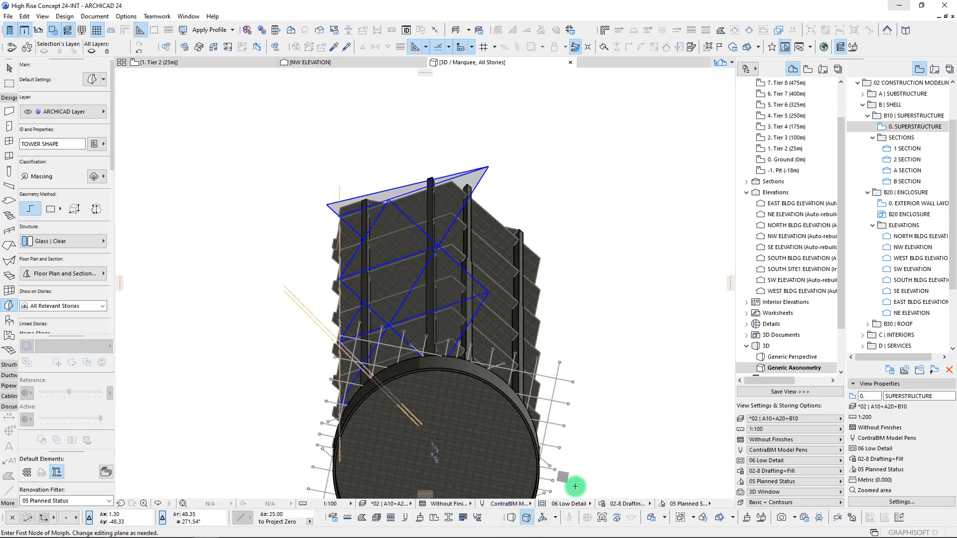
pyautogui.click(602, 518)
pyautogui.click(398, 278)
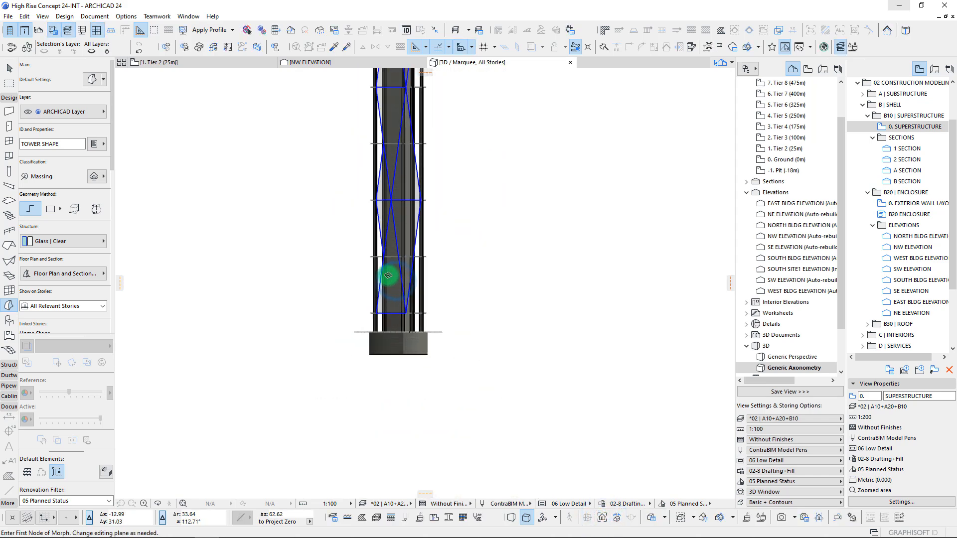
pyautogui.moveTo(398, 269); pyautogui.dragTo(400, 343, button='middle')
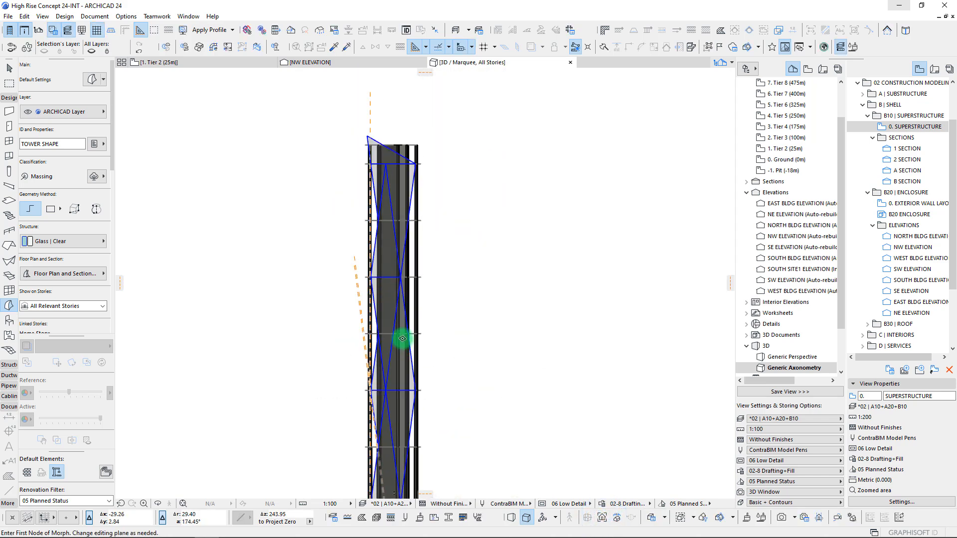
# - Select the crown triangle morph and move its tip node upward along the extension of its outer edge
pyautogui.scroll(5, 395, 207)
pyautogui.moveTo(381, 169); pyautogui.dragTo(378, 178, button='middle')
pyautogui.keyDown('shift'); pyautogui.click(376, 189); pyautogui.keyUp('shift')
pyautogui.click(374, 173)
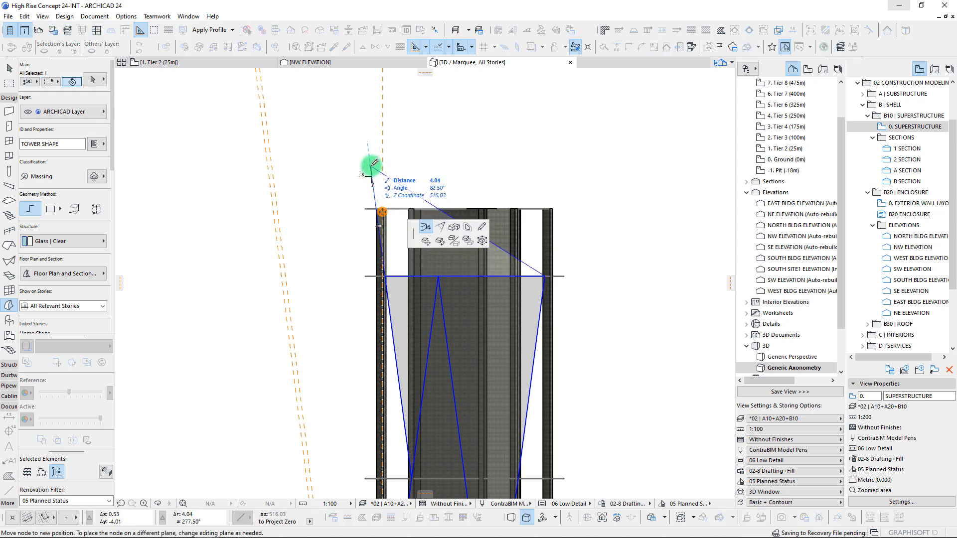
pyautogui.click(369, 159)
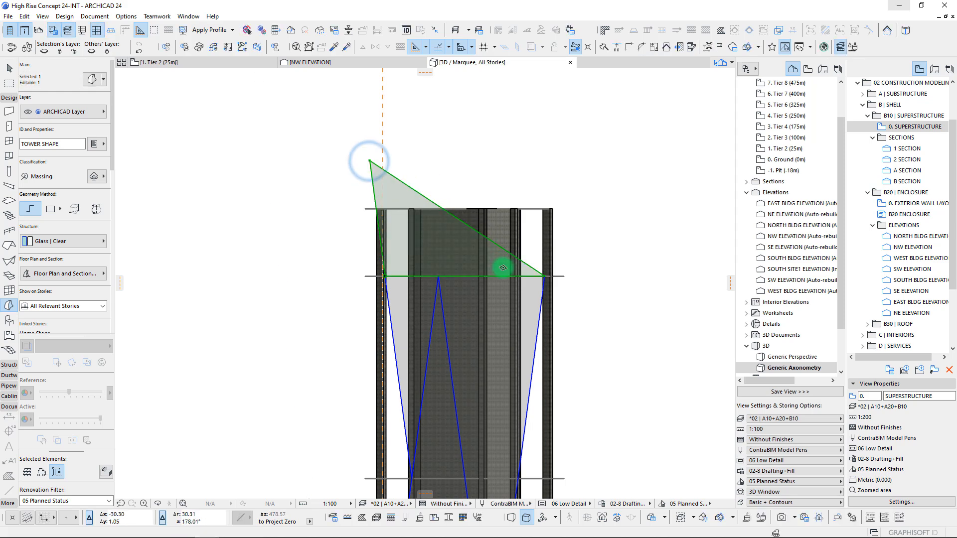
pyautogui.scroll(-3, 474, 233)
pyautogui.keyDown('shift'); pyautogui.moveTo(474, 233); pyautogui.dragTo(499, 215, button='middle'); pyautogui.keyUp('shift')
pyautogui.press('Escape')
pyautogui.scroll(5, 503, 222)
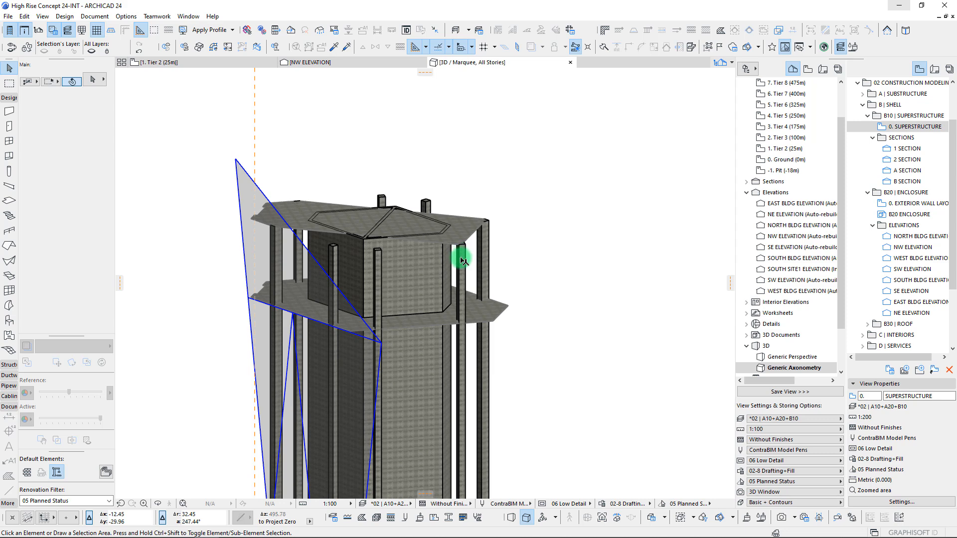
pyautogui.click(461, 259)
pyautogui.keyDown('shift'); pyautogui.click(491, 244); pyautogui.keyUp('shift')
pyautogui.keyDown('shift'); pyautogui.click(377, 264); pyautogui.keyUp('shift')
pyautogui.keyDown('shift'); pyautogui.click(332, 250); pyautogui.keyUp('shift')
pyautogui.keyDown('shift'); pyautogui.click(385, 201); pyautogui.keyUp('shift')
pyautogui.keyDown('shift'); pyautogui.moveTo(386, 201); pyautogui.dragTo(346, 250, button='middle'); pyautogui.keyUp('shift')
pyautogui.scroll(2, 444, 245)
pyautogui.keyDown('shift'); pyautogui.moveTo(444, 244); pyautogui.dragTo(453, 269, button='middle'); pyautogui.keyUp('shift')
pyautogui.scroll(-3, 422, 244)
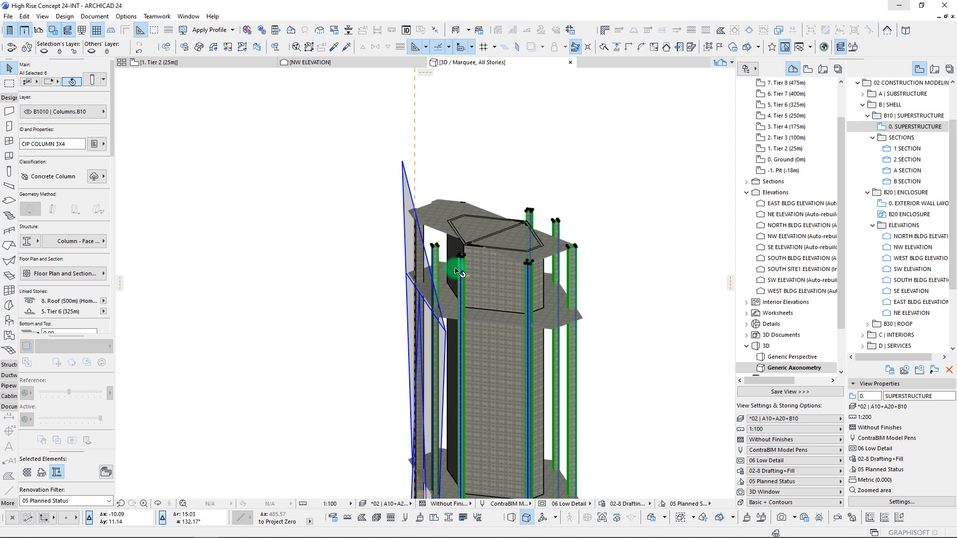
pyautogui.press('Escape')
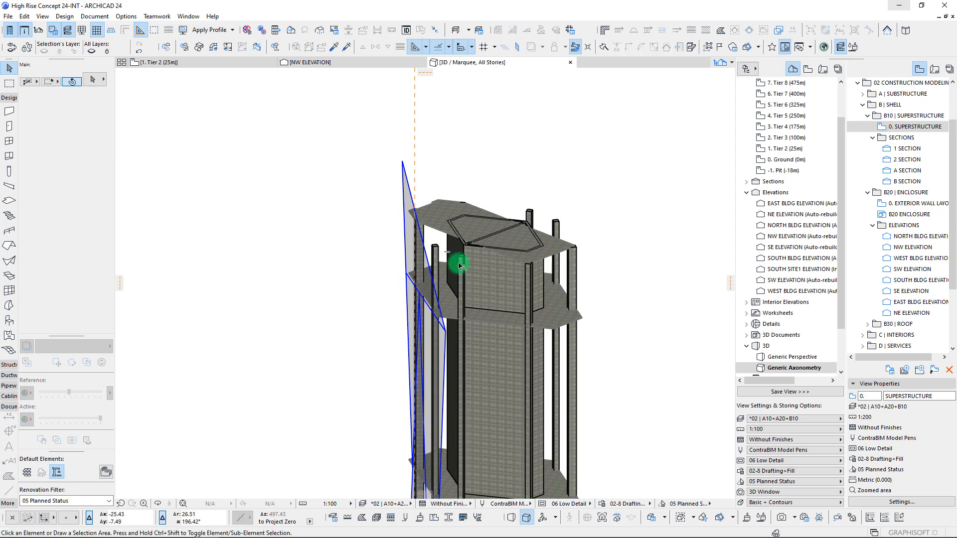
# - Select four of the perimeter columns projecting through the roof and lower their tops together to the Tier 8 (475m) level
pyautogui.click(462, 264)
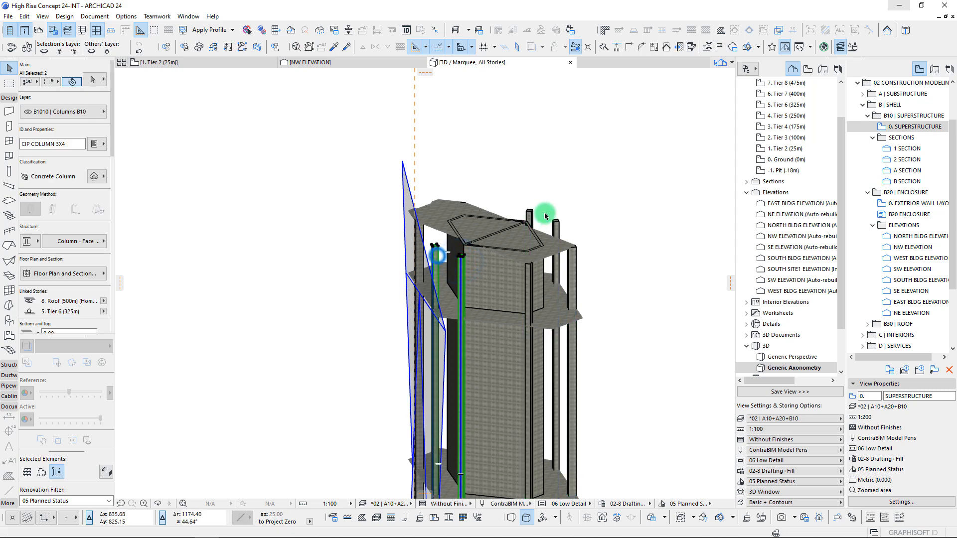
pyautogui.keyDown('shift'); pyautogui.click(560, 227); pyautogui.keyUp('shift')
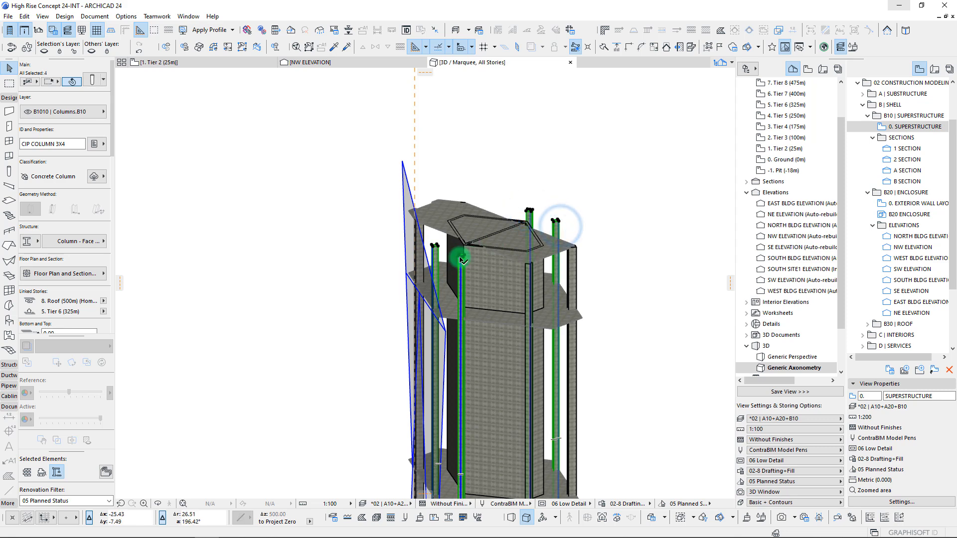
pyautogui.click(462, 260)
pyautogui.click(425, 227)
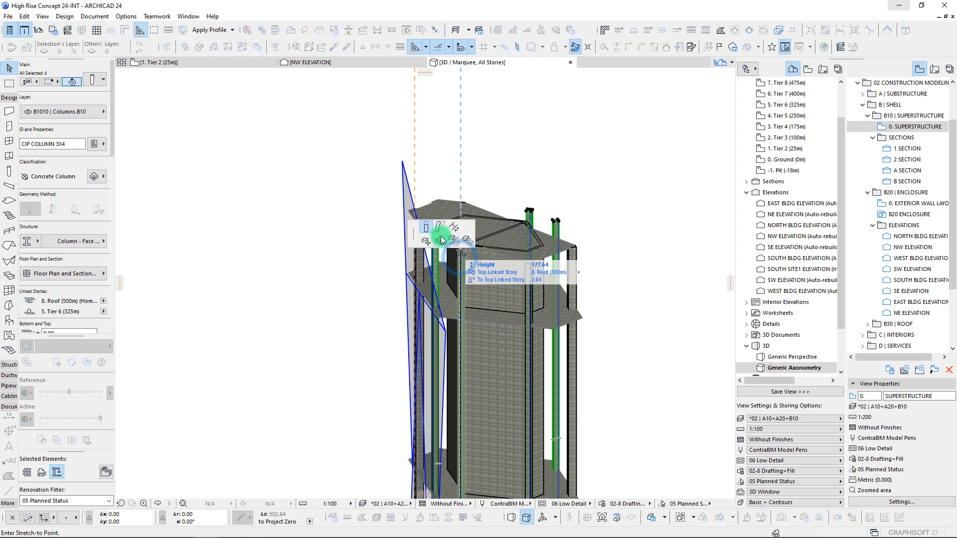
pyautogui.click(592, 316)
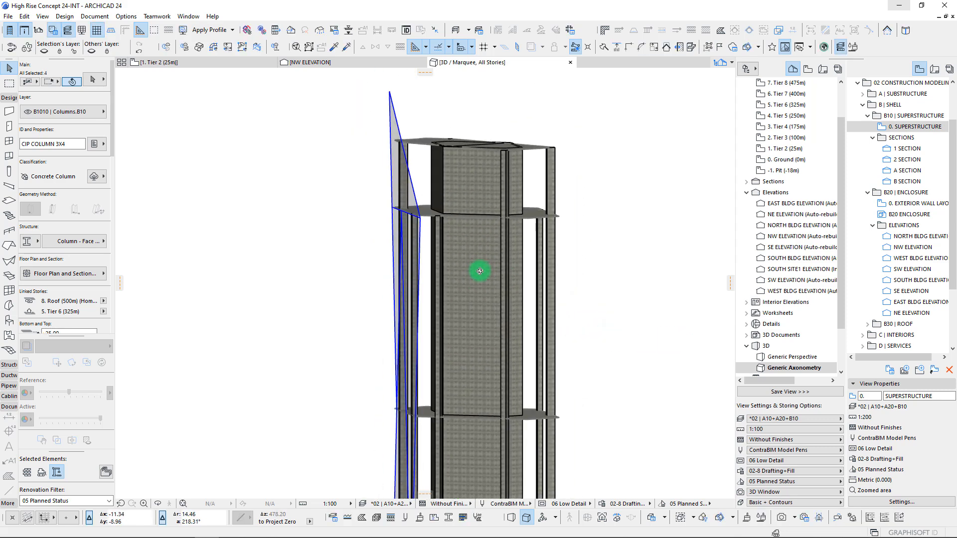
# - Select the two remaining tall perimeter columns on the far side and lower their tops to the Tier 8 (475m) level
pyautogui.keyDown('shift'); pyautogui.moveTo(479, 271); pyautogui.dragTo(457, 238, button='middle'); pyautogui.keyUp('shift')
pyautogui.press('Escape')
pyautogui.click(459, 262)
pyautogui.keyDown('shift'); pyautogui.click(509, 250); pyautogui.keyUp('shift')
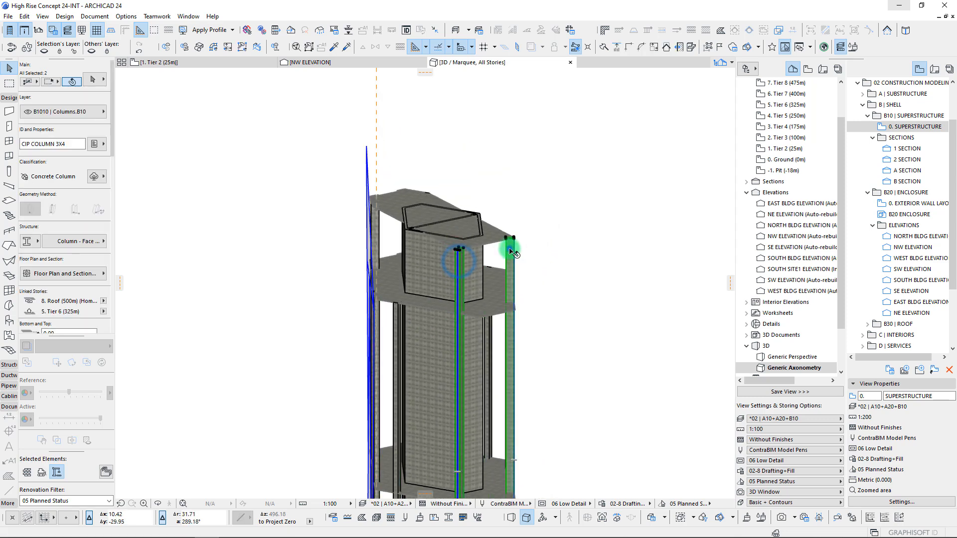
pyautogui.click(516, 240)
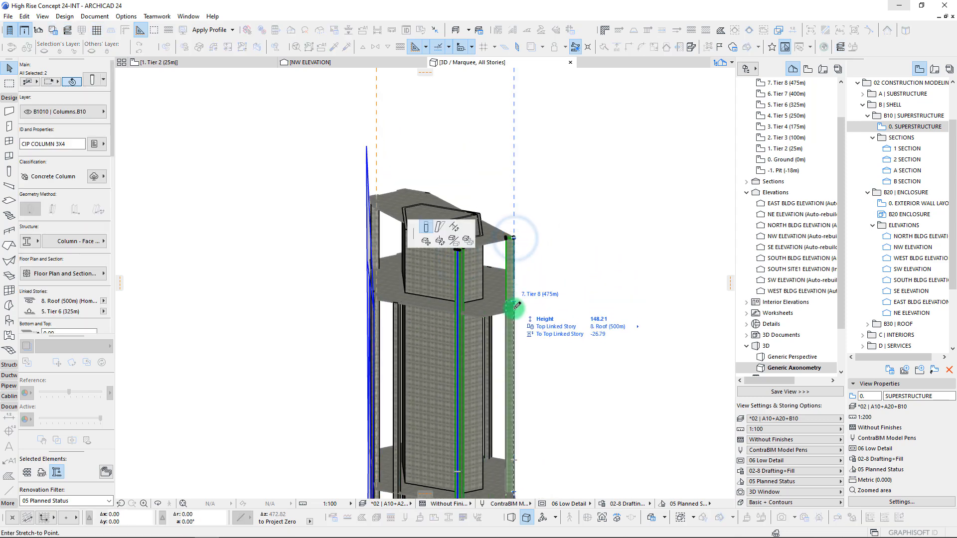
pyautogui.click(516, 297)
# - Check the lowered columns around the tower and return the 3D window to perspective projection
pyautogui.keyDown('shift'); pyautogui.moveTo(513, 237); pyautogui.dragTo(420, 298, button='middle'); pyautogui.keyUp('shift')
pyautogui.click(467, 253)
pyautogui.click(472, 244)
pyautogui.keyDown('shift'); pyautogui.moveTo(473, 243); pyautogui.dragTo(559, 229, button='middle'); pyautogui.keyUp('shift')
pyautogui.scroll(-6, 560, 230)
pyautogui.scroll(3, 556, 349)
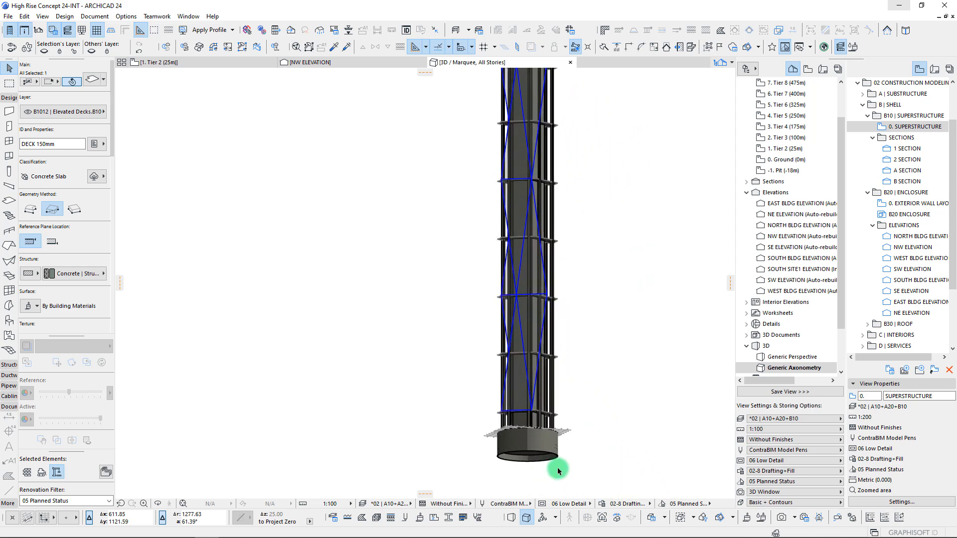
pyautogui.click(511, 517)
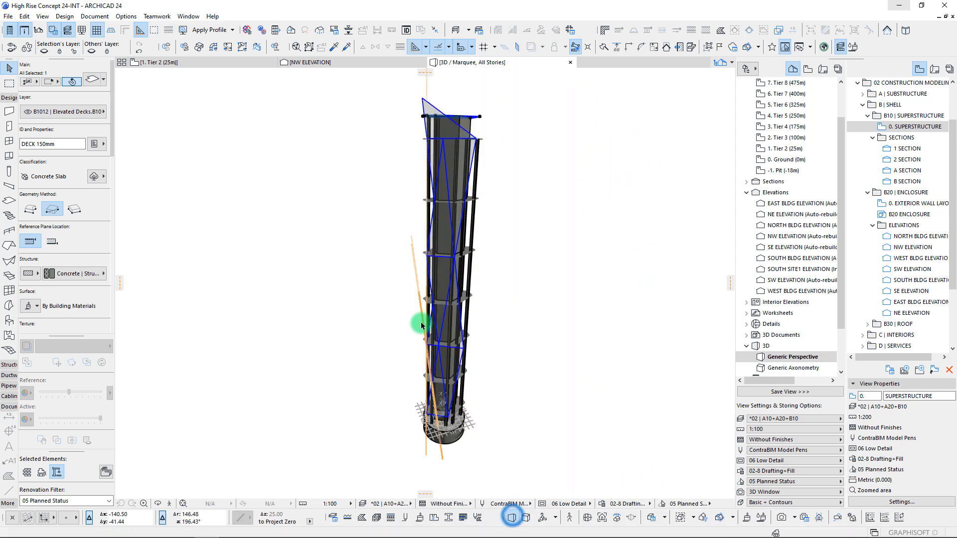
# - On the Tier 2 (25m) plan, mirror a copy of the northwest triangle morph about the tower's horizontal centre axis onto the southwest side
pyautogui.press('F2')
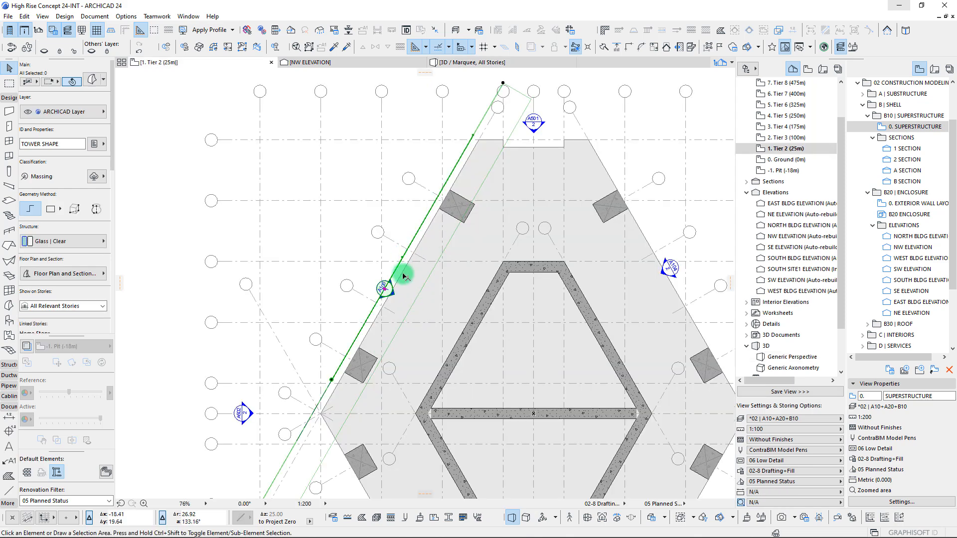
pyautogui.scroll(-5, 388, 267)
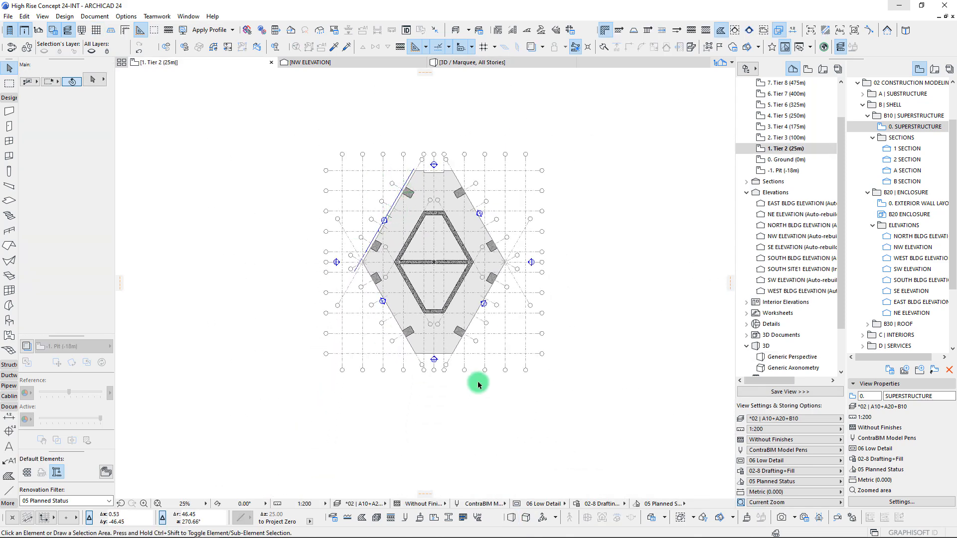
pyautogui.scroll(5, 395, 321)
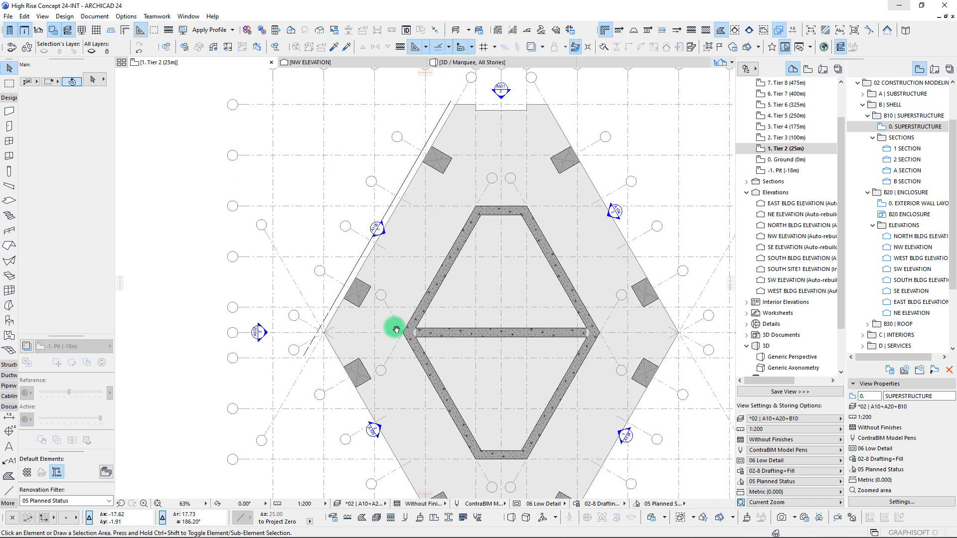
pyautogui.click(352, 272)
pyautogui.scroll(3, 316, 334)
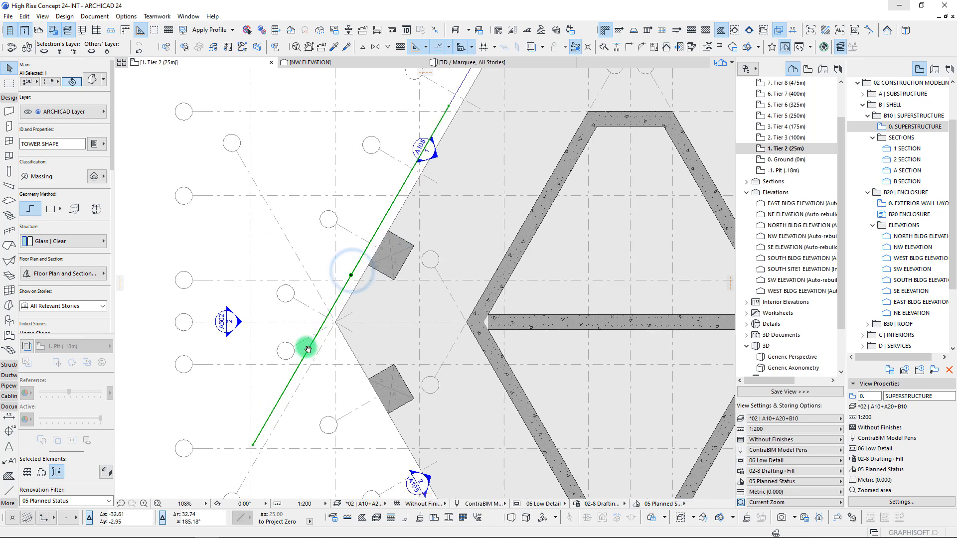
pyautogui.hotkey('ctrl', 'alt', 'm')
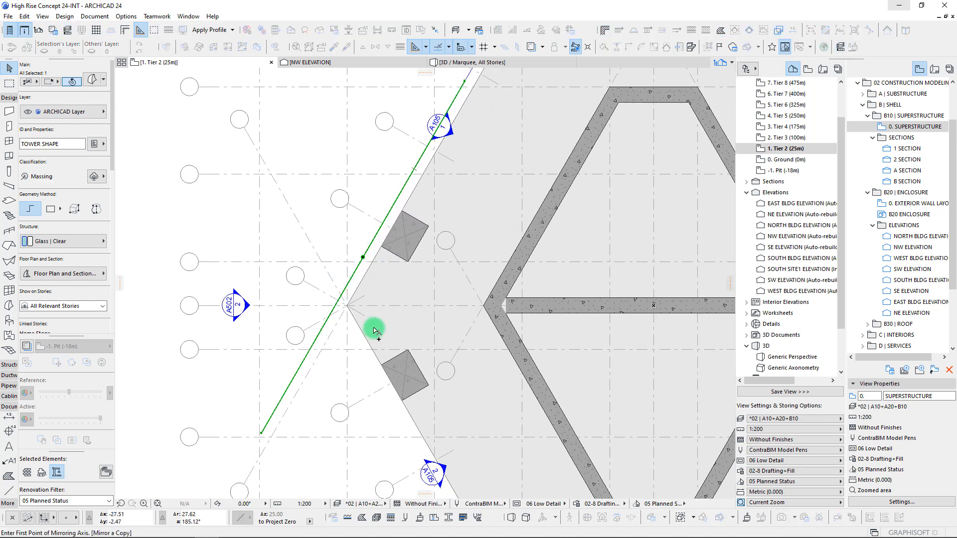
pyautogui.click(380, 305)
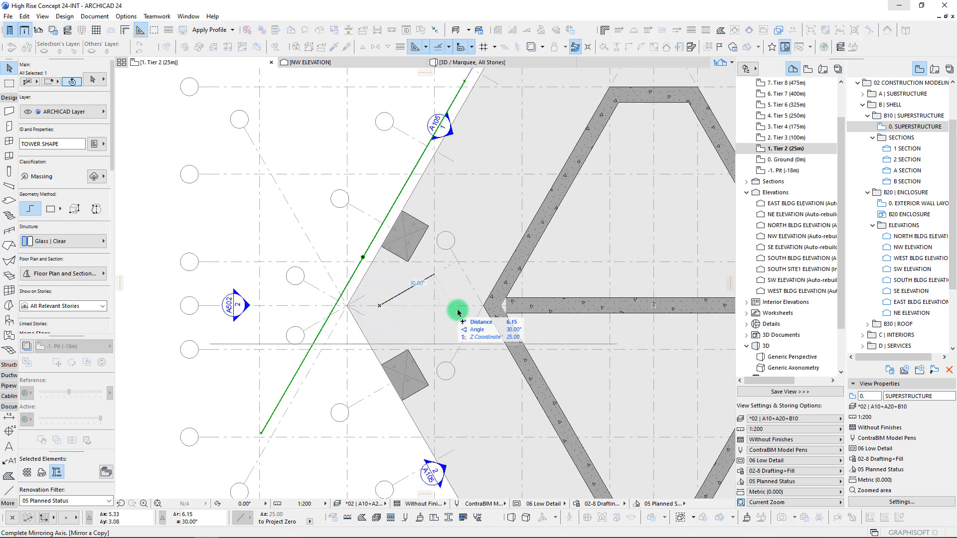
pyautogui.click(481, 309)
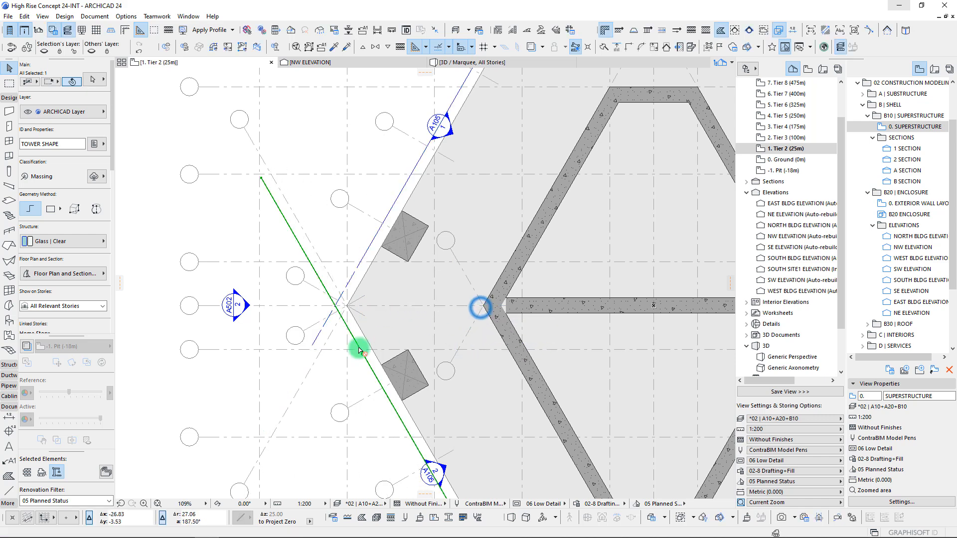
pyautogui.scroll(-3, 398, 389)
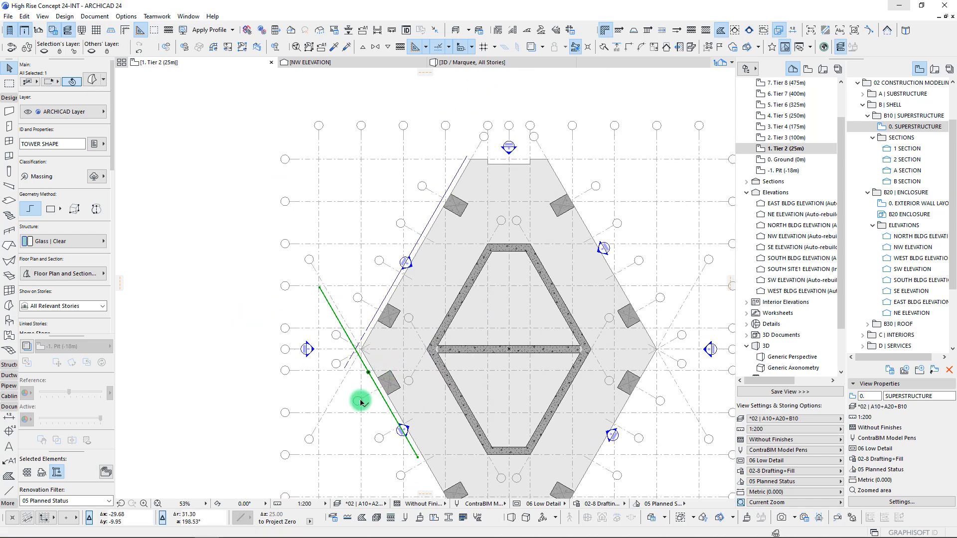
pyautogui.moveTo(360, 401); pyautogui.dragTo(362, 355, button='middle')
pyautogui.press('Escape')
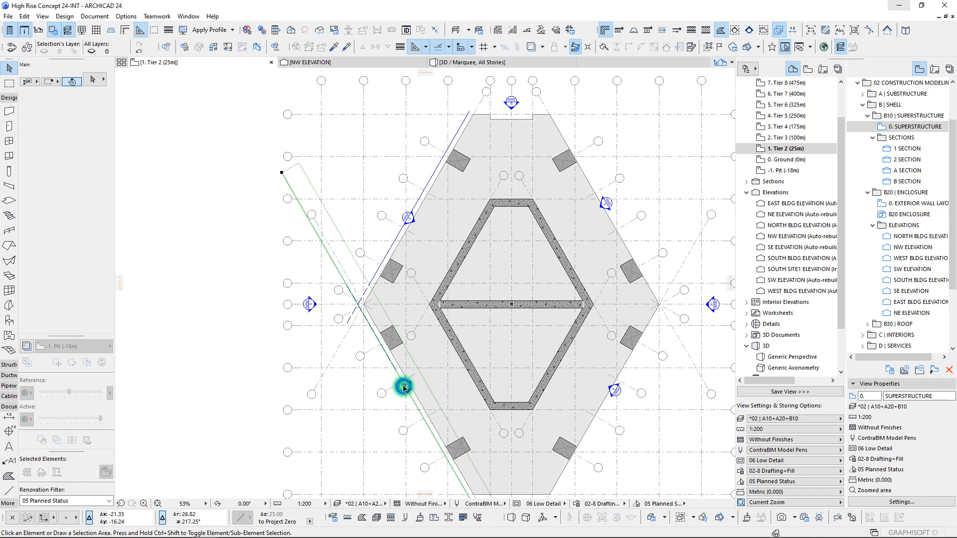
# - Open the SW elevation with the current view settings from its plan marker and select the lowest inverted triangle morph
pyautogui.click(404, 387)
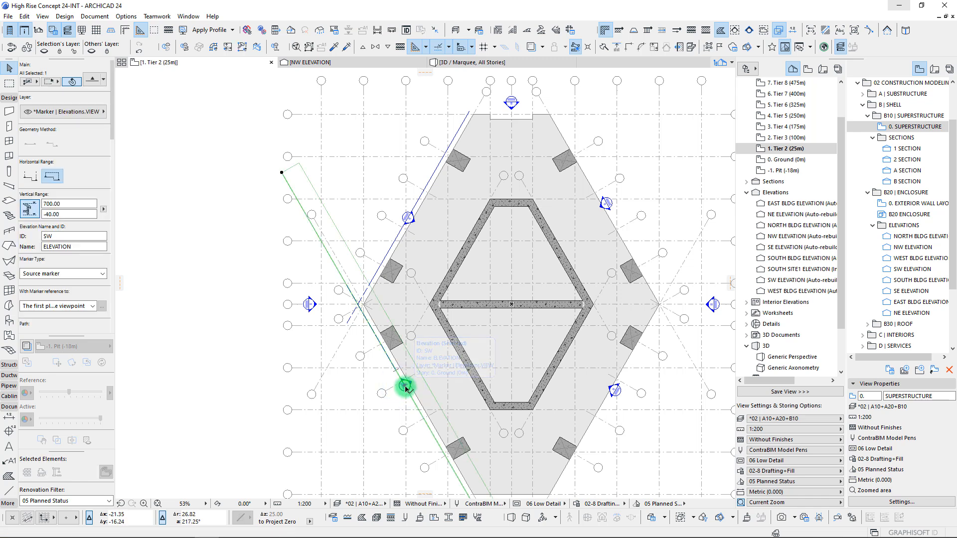
pyautogui.rightClick(405, 387)
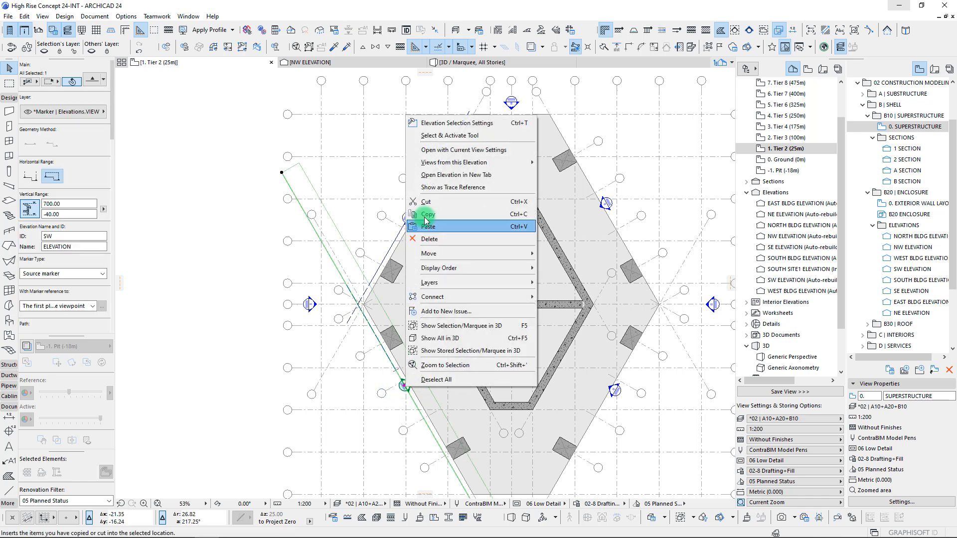
pyautogui.click(451, 152)
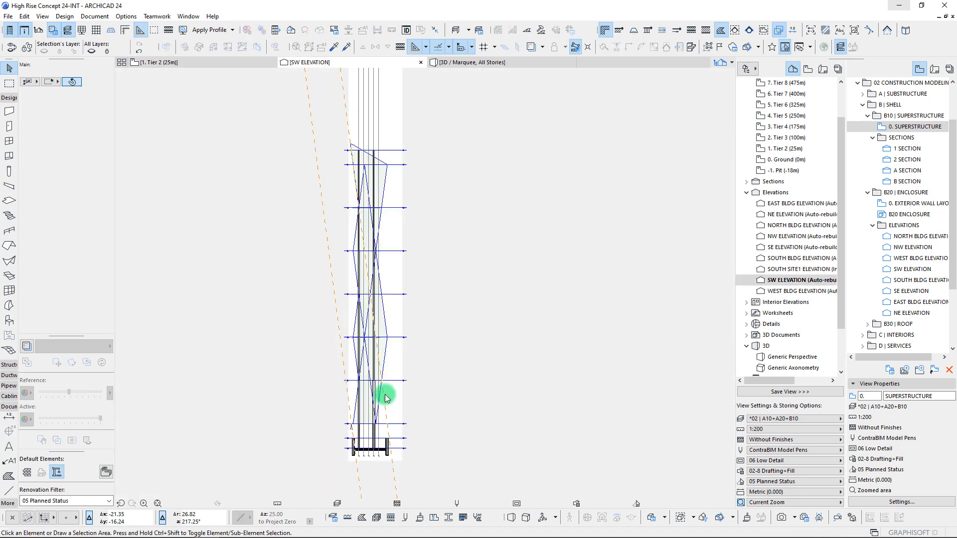
pyautogui.click(424, 135)
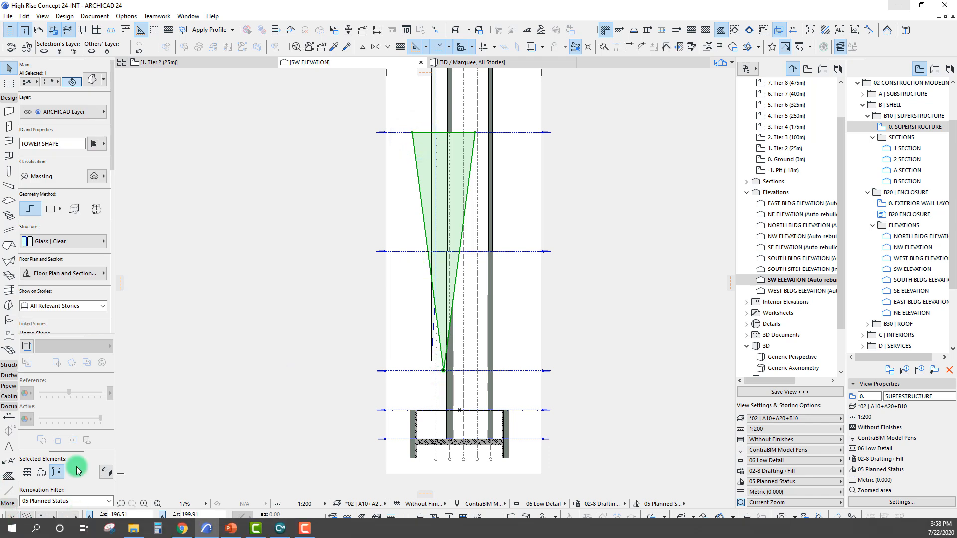
# - Switch to the PowerPoint façade geometry slide and place it beside the SW elevation for comparison
pyautogui.moveTo(219, 533)
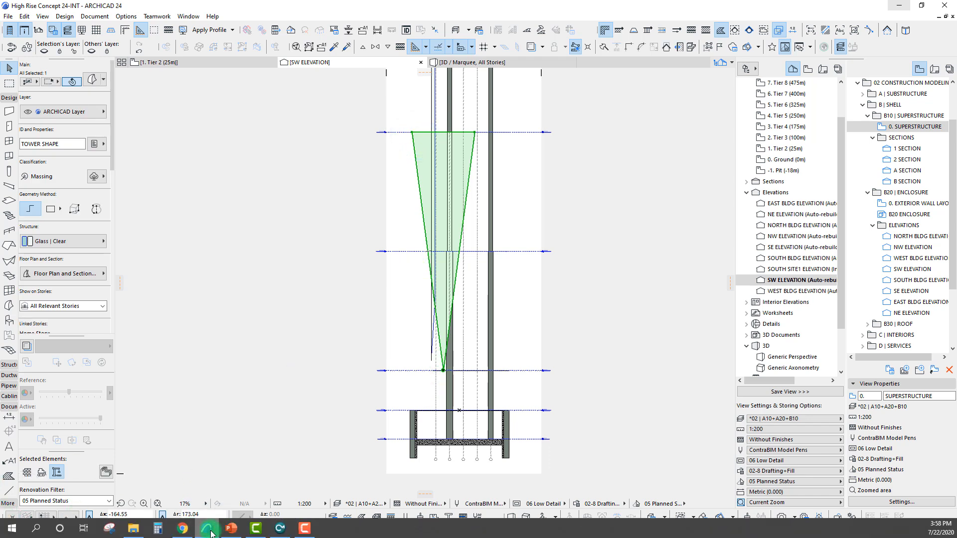
pyautogui.click(233, 531)
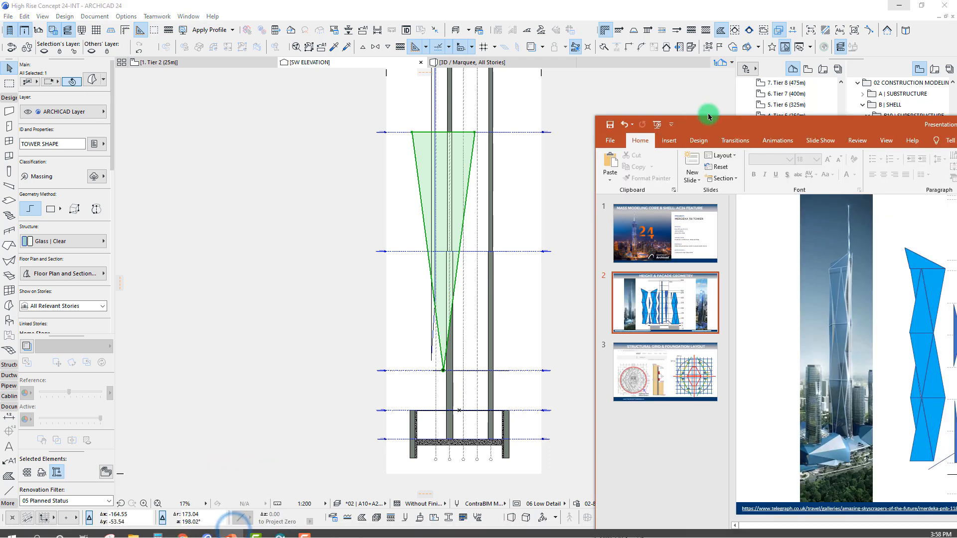
pyautogui.moveTo(729, 125); pyautogui.dragTo(0, 47)
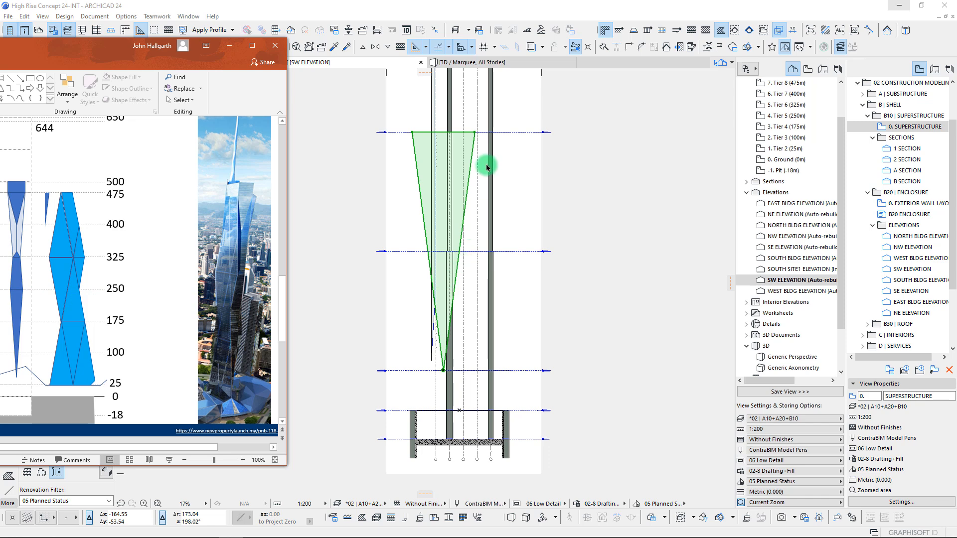
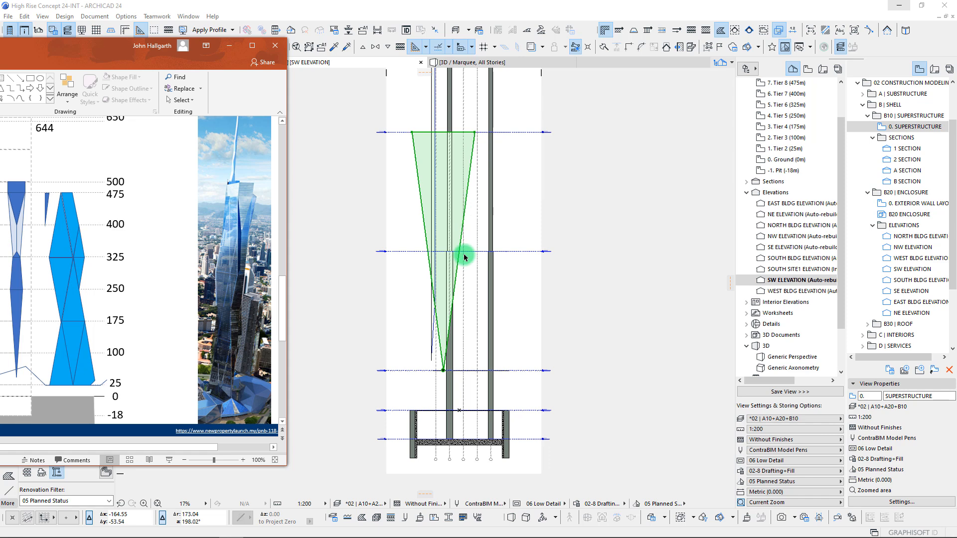
# - Back in ARCHICAD, drag the inverted triangle morph horizontally across the southwest façade, keeping its upper edge on the Tier 4 (175m) line
pyautogui.click(441, 286)
pyautogui.scroll(2, 444, 225)
pyautogui.moveTo(389, 142); pyautogui.dragTo(446, 139)
pyautogui.hotkey('ctrl', 'shift', 'd')
pyautogui.click(536, 139)
pyautogui.click(537, 140)
# - Rotate a copy of the inverted triangle by 180° about the point where its left edge crosses the Tier 3 (100m) line
pyautogui.scroll(4, 438, 322)
pyautogui.scroll(5, 517, 302)
pyautogui.moveTo(534, 265); pyautogui.dragTo(537, 256, button='middle')
pyautogui.scroll(1, 535, 254)
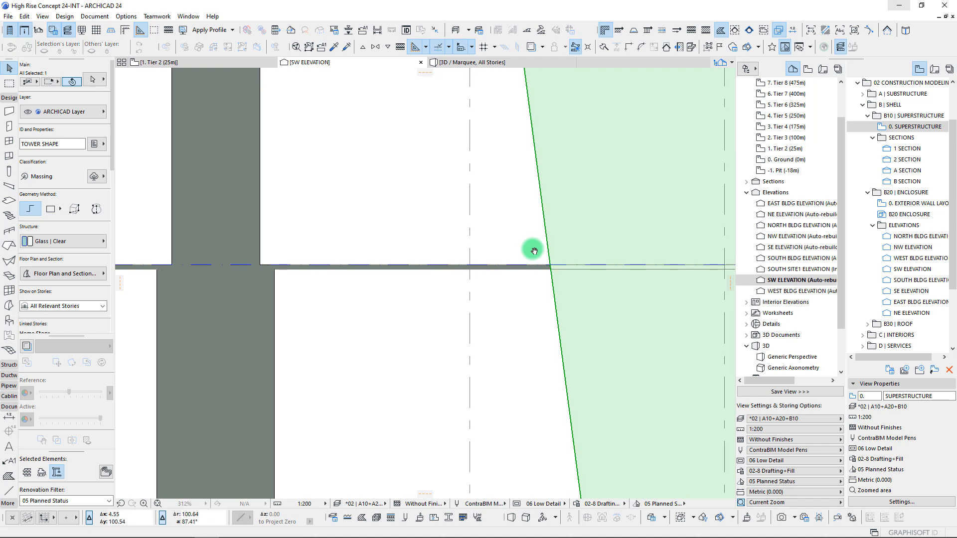
pyautogui.hotkey('ctrl', 'alt', 'e')
pyautogui.click(549, 267)
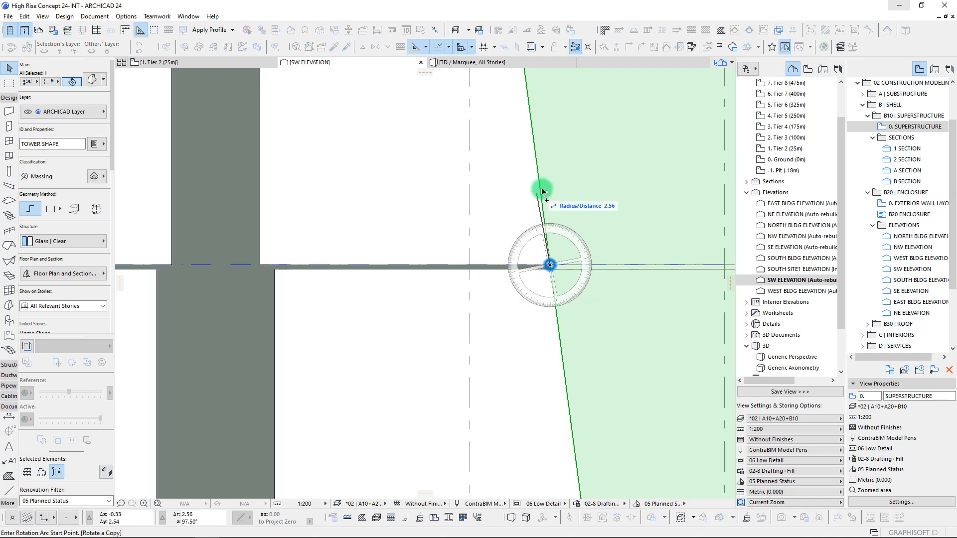
pyautogui.scroll(-6, 543, 209)
pyautogui.moveTo(542, 154); pyautogui.dragTo(474, 271, button='middle')
pyautogui.click(477, 220)
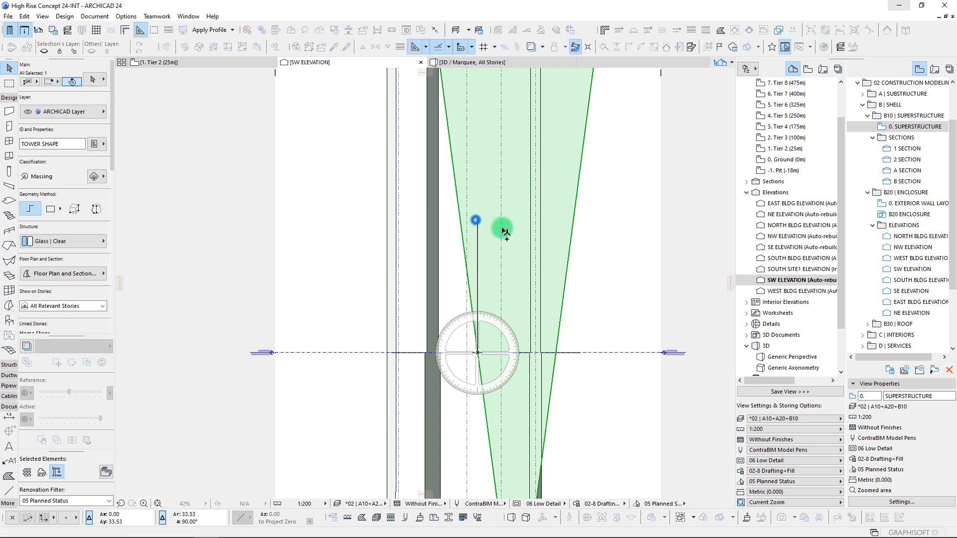
pyautogui.click(478, 453)
pyautogui.scroll(-5, 474, 453)
pyautogui.scroll(3, 411, 392)
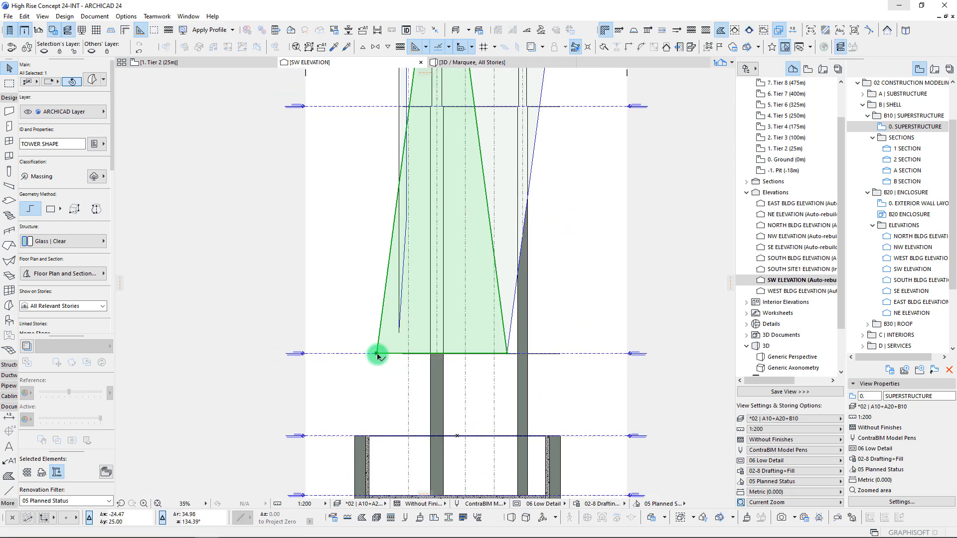
# - Drag a copy of the upright triangle about 40 m horizontally so its base starts at the original's right base corner
pyautogui.hotkey('ctrl', 'shift', 'd')
pyautogui.click(375, 353)
pyautogui.scroll(3, 513, 352)
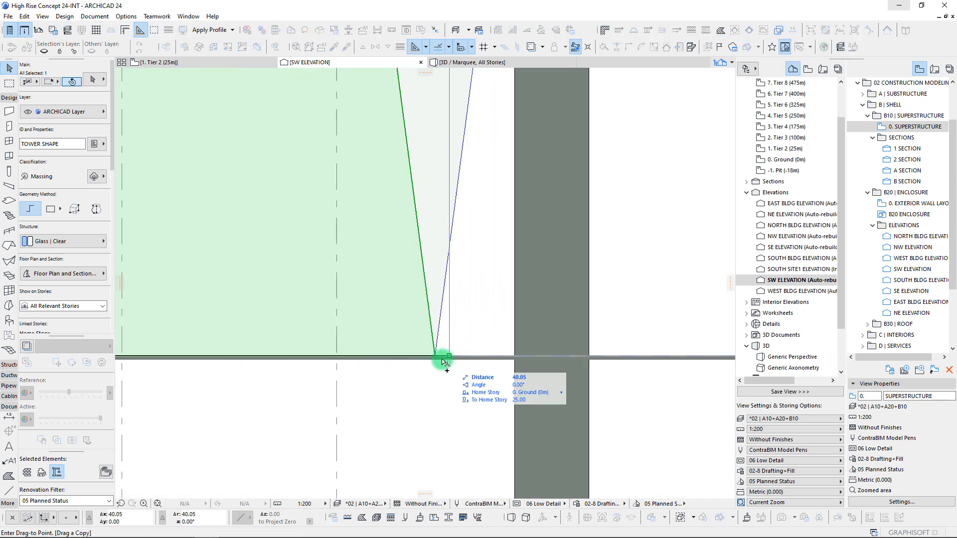
pyautogui.click(439, 354)
pyautogui.scroll(-3, 475, 348)
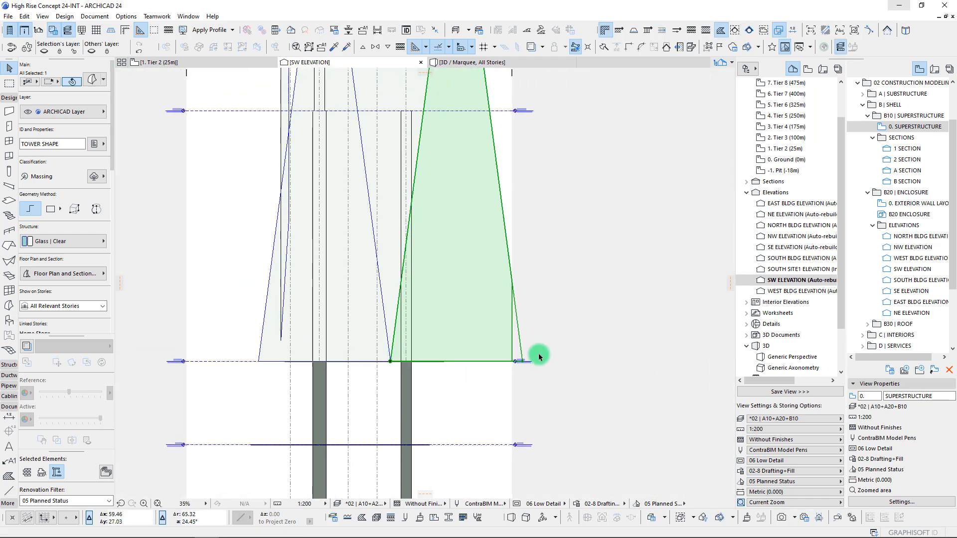
pyautogui.click(512, 242)
pyautogui.click(525, 243)
pyautogui.press('Escape')
pyautogui.scroll(-4, 404, 274)
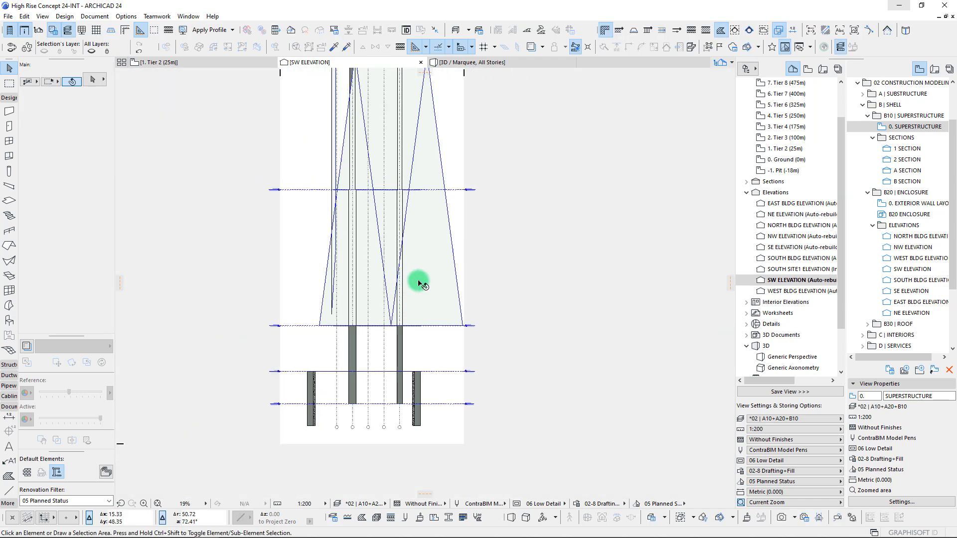
# - Select the three Tier 2 to Tier 4 triangles on the southwest façade and drag them together about 7 m left along the Tier 4 (175m) line
pyautogui.moveTo(426, 238); pyautogui.dragTo(451, 343, button='middle')
pyautogui.click(451, 343)
pyautogui.keyDown('shift'); pyautogui.click(420, 230); pyautogui.keyUp('shift')
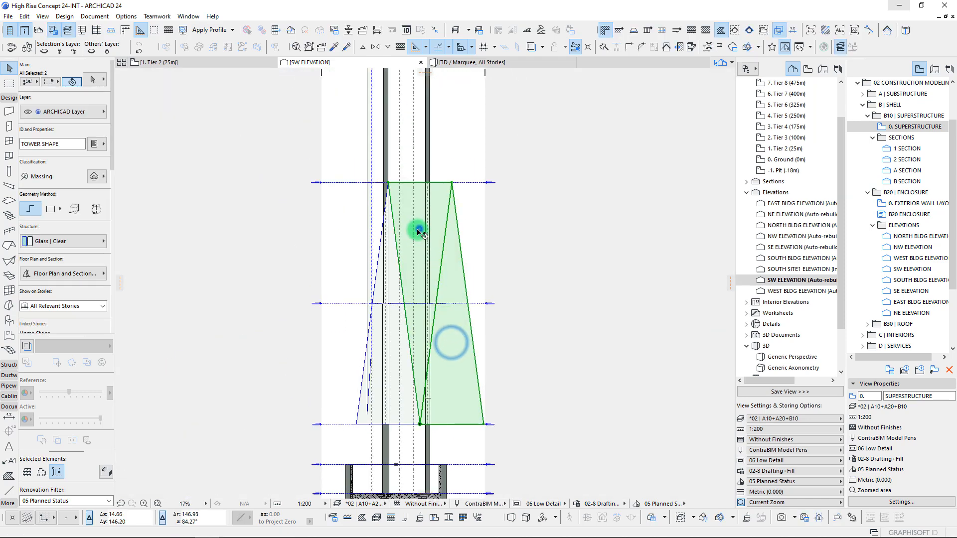
pyautogui.keyDown('shift'); pyautogui.click(378, 373); pyautogui.keyUp('shift')
pyautogui.scroll(3, 384, 278)
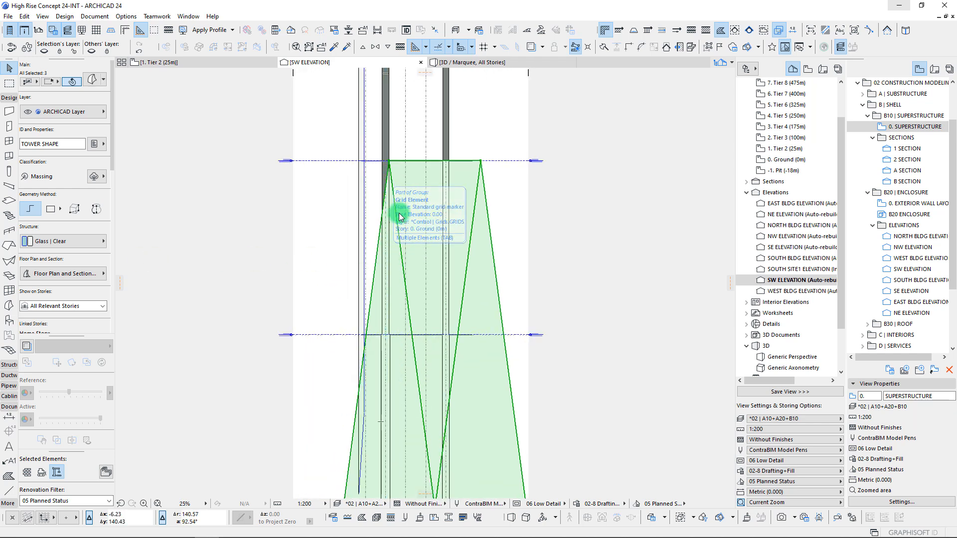
pyautogui.hotkey('ctrl', 'd')
pyautogui.click(435, 161)
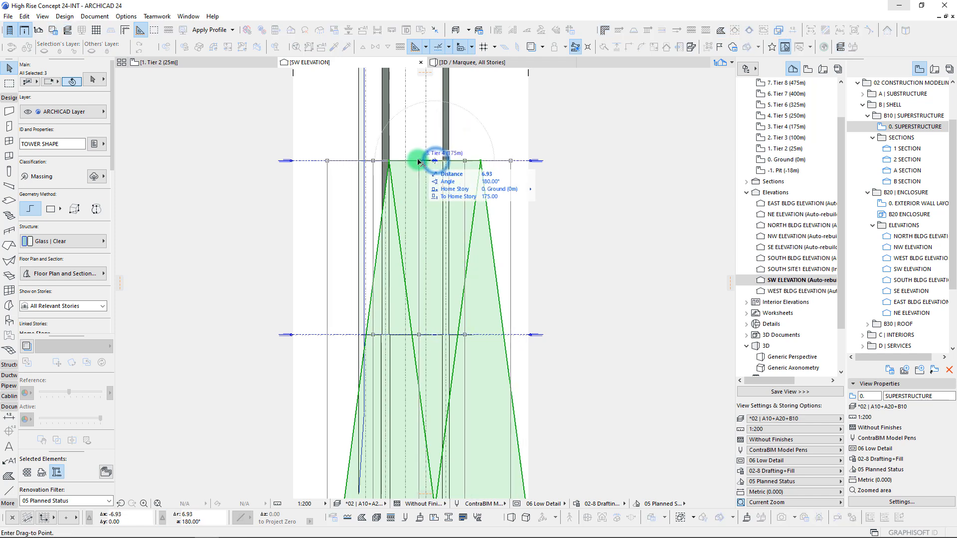
pyautogui.click(417, 160)
pyautogui.scroll(-3, 412, 211)
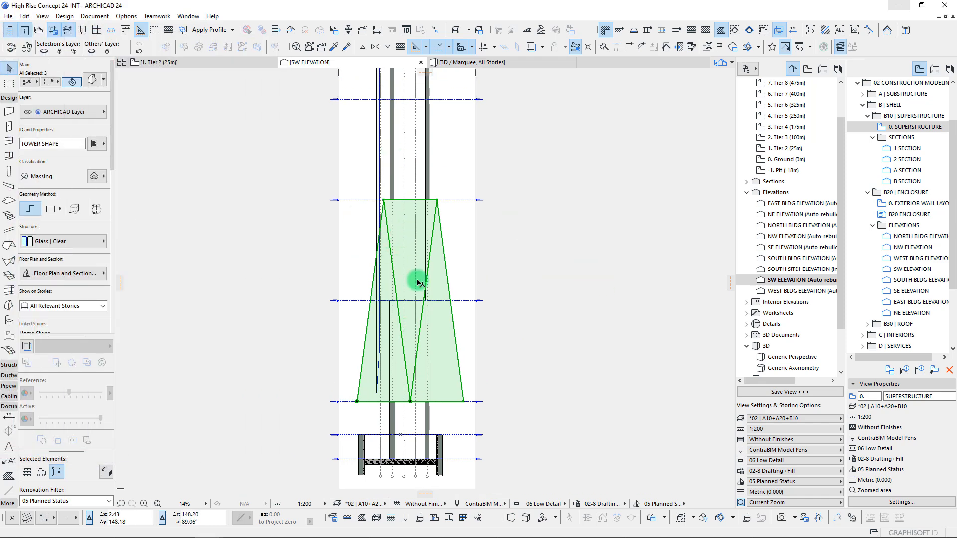
# - Try to split the three selected triangles along a diagonal line across the lower right corner of the right triangle
pyautogui.scroll(4, 482, 361)
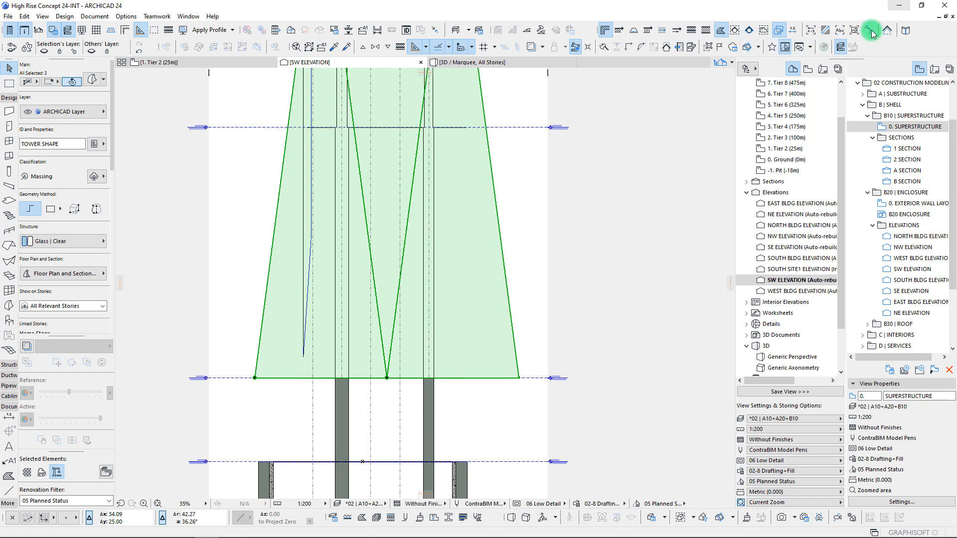
pyautogui.click(600, 45)
pyautogui.click(476, 397)
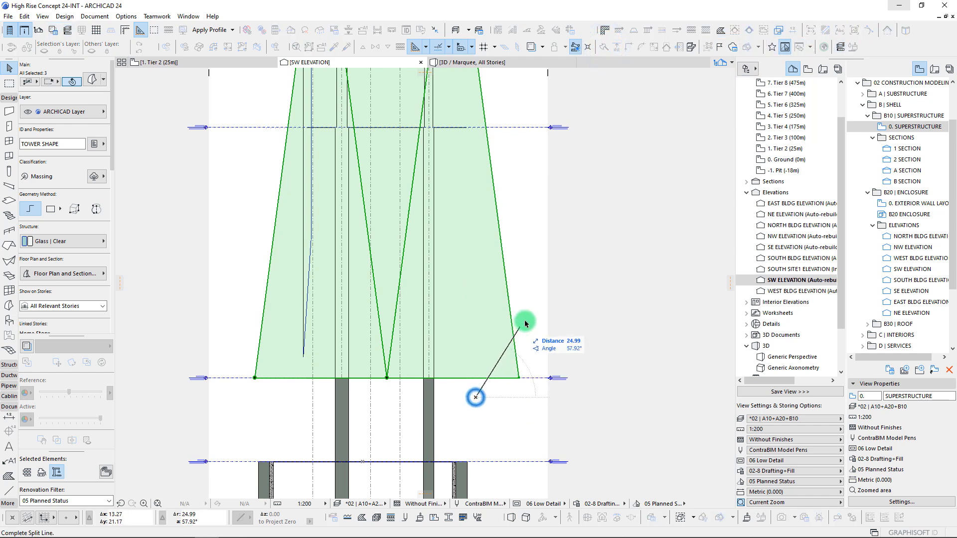
pyautogui.click(534, 317)
pyautogui.click(534, 346)
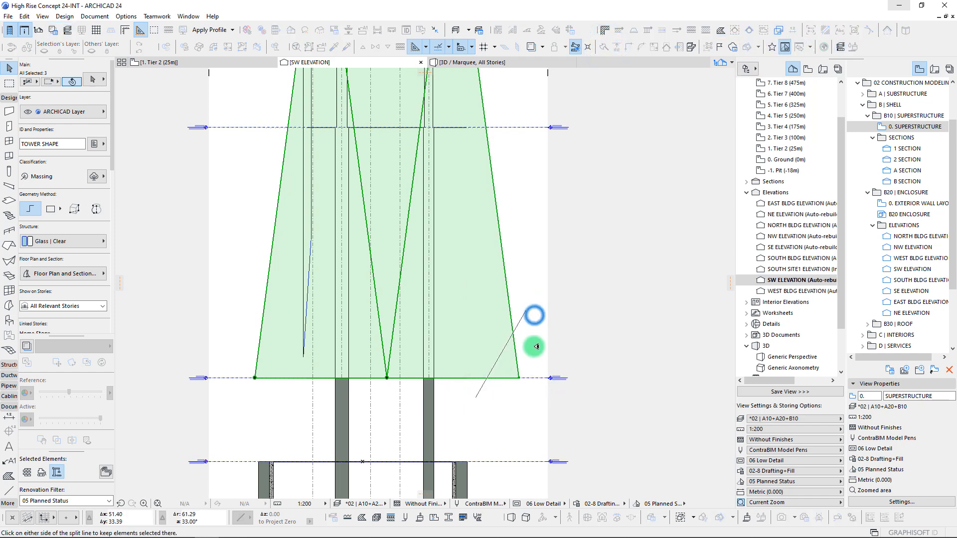
# - Bevel the right triangle's lower right corner by adding a node about 13 m up its outer edge and moving the corner about 10 m inward
pyautogui.click(514, 356)
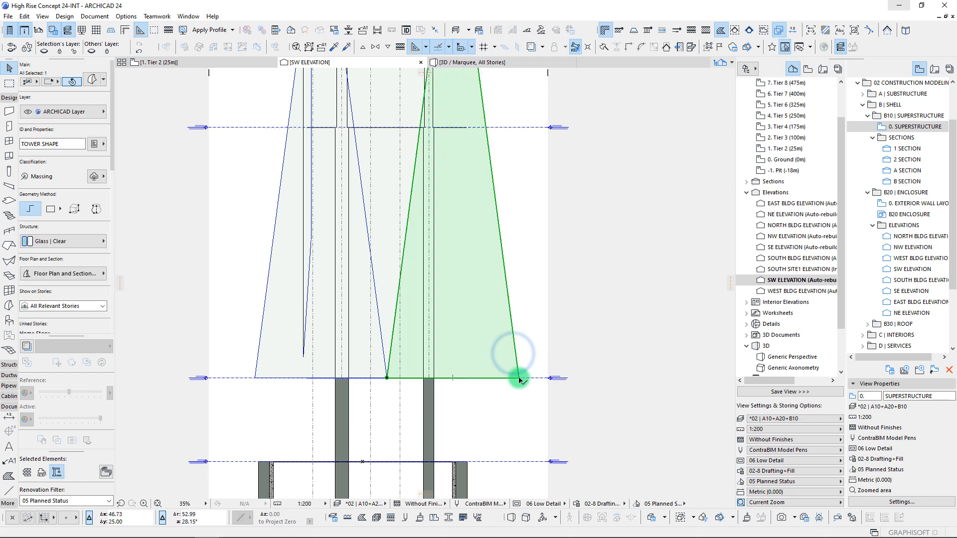
pyautogui.click(516, 349)
pyautogui.click(426, 226)
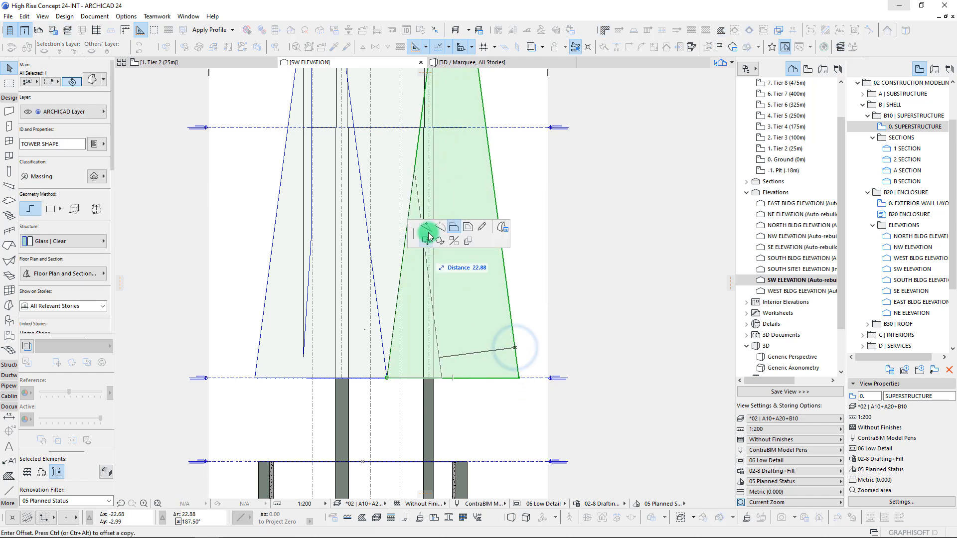
pyautogui.click(514, 333)
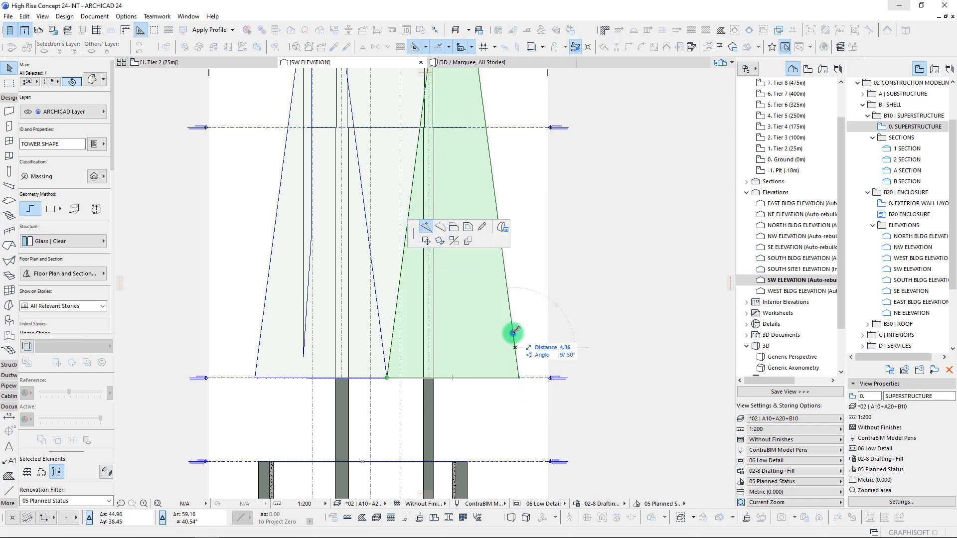
pyautogui.click(519, 378)
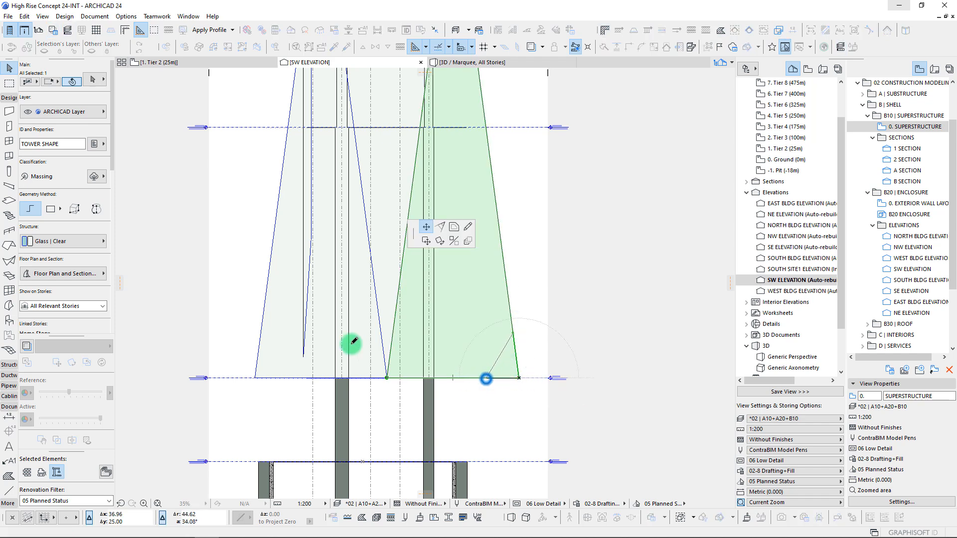
pyautogui.click(486, 378)
pyautogui.scroll(-3, 364, 345)
pyautogui.moveTo(389, 332); pyautogui.dragTo(438, 434, button='middle')
pyautogui.press('Escape')
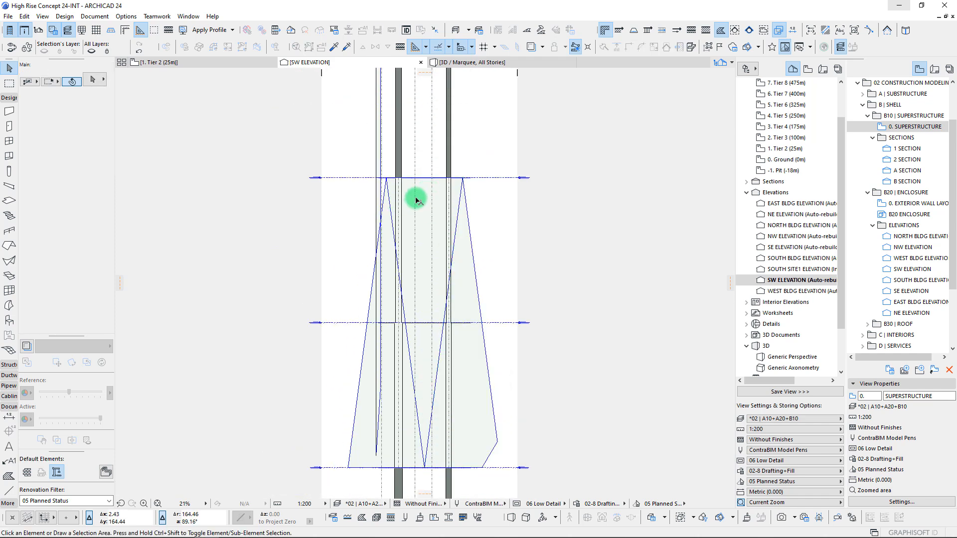
# - Drag a copy of the central inverted triangle so its lower tip meets the left upright triangle's apex on the Tier 4 (175m) line
pyautogui.click(416, 200)
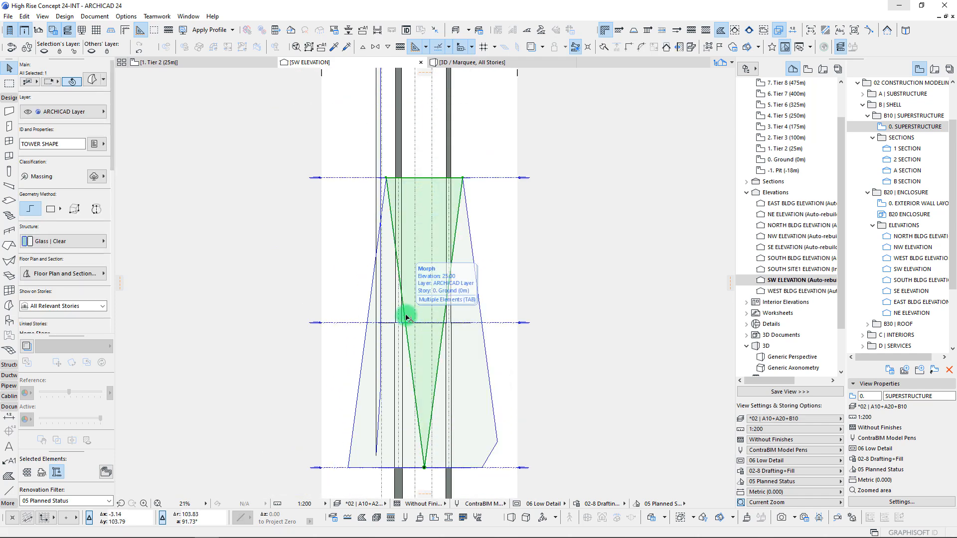
pyautogui.hotkey('ctrl', 'd')
pyautogui.click(424, 468)
pyautogui.click(386, 177)
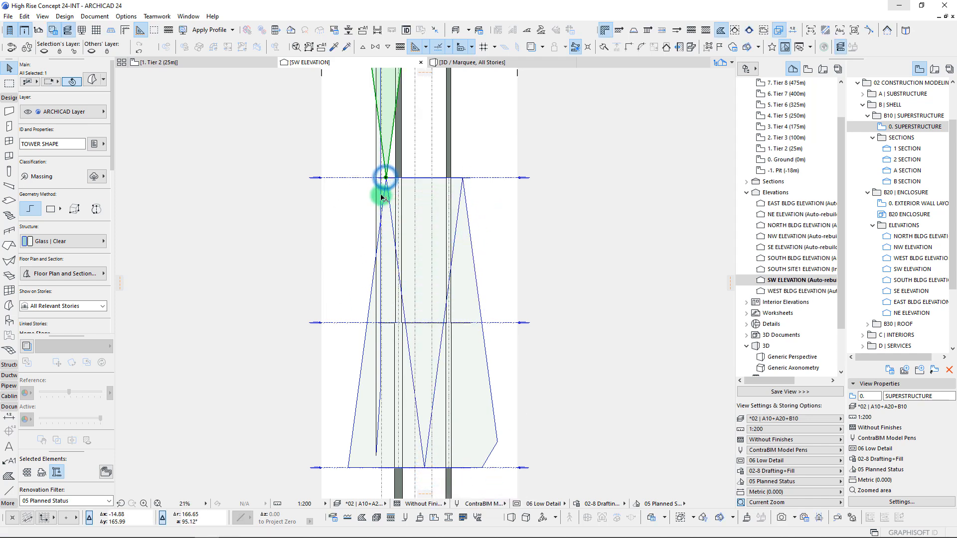
pyautogui.press('Escape')
# - Drag a copy of the left upright triangle so its left base corner meets the original's apex on the Tier 4 (175m) line
pyautogui.click(385, 195)
pyautogui.hotkey('ctrl', 'shift', 'd')
pyautogui.click(348, 466)
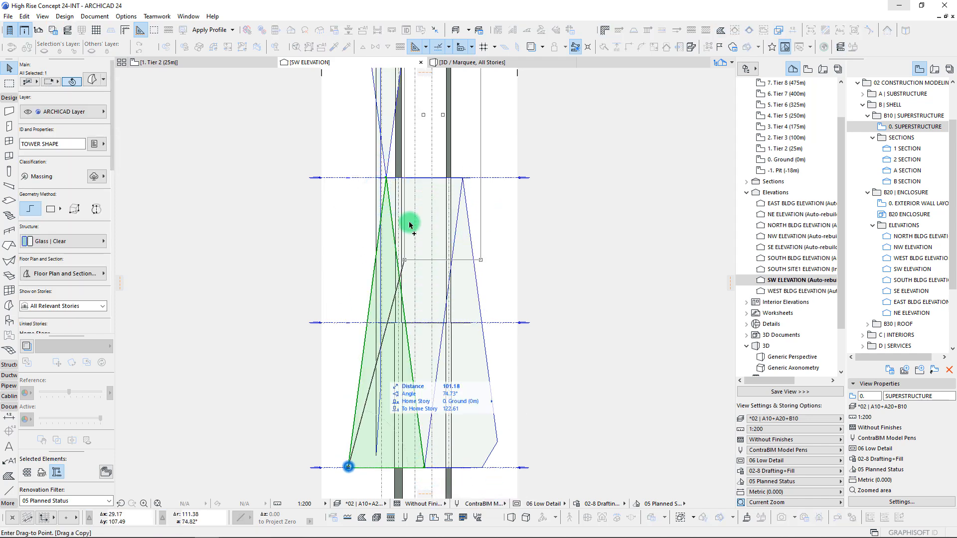
pyautogui.scroll(5, 386, 178)
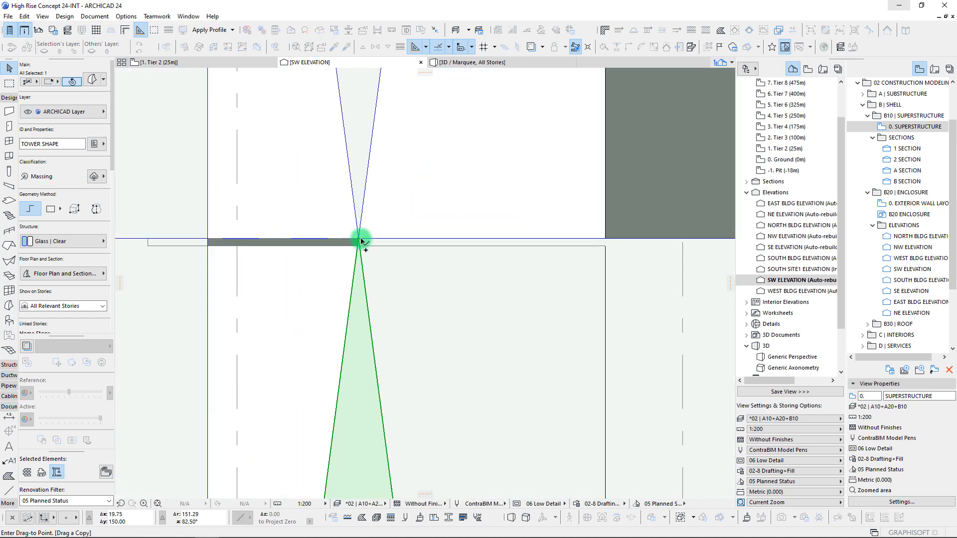
pyautogui.click(359, 240)
pyautogui.scroll(-6, 432, 194)
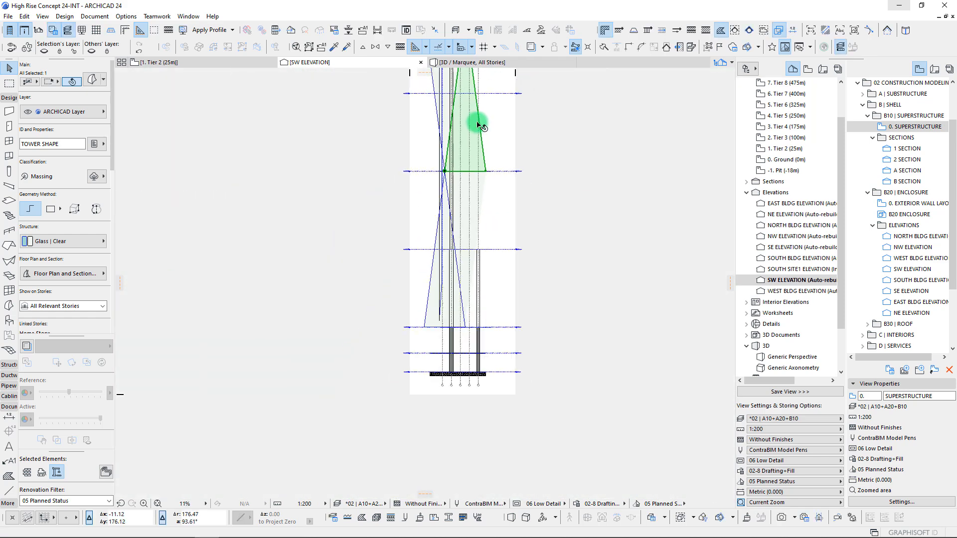
pyautogui.scroll(-1, 481, 243)
# - Drag a copy of the upper inverted triangle right along the Tier 6 (325m) line so it starts at the upright triangle's apex
pyautogui.scroll(6, 460, 162)
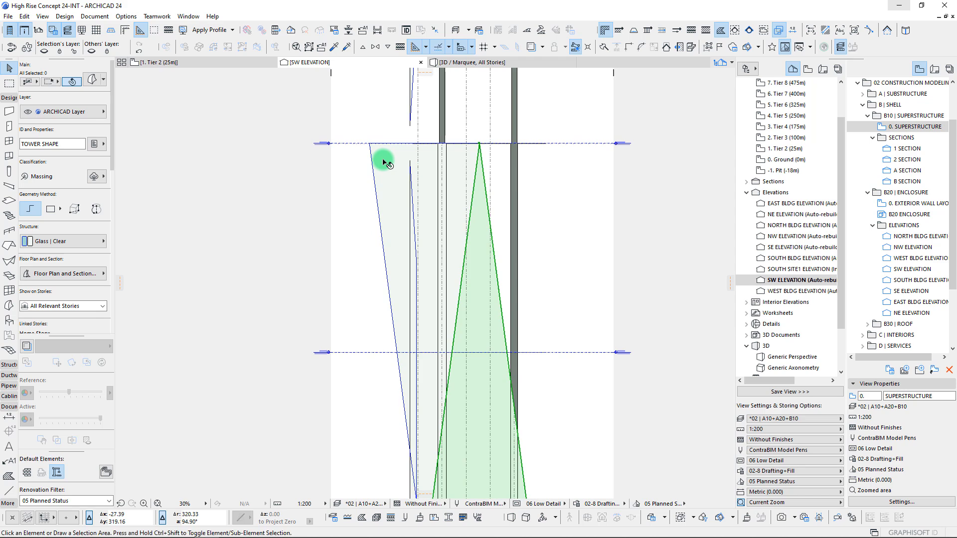
pyautogui.press('Escape')
pyautogui.click(369, 145)
pyautogui.hotkey('ctrl', 'shift', 'd')
pyautogui.click(369, 144)
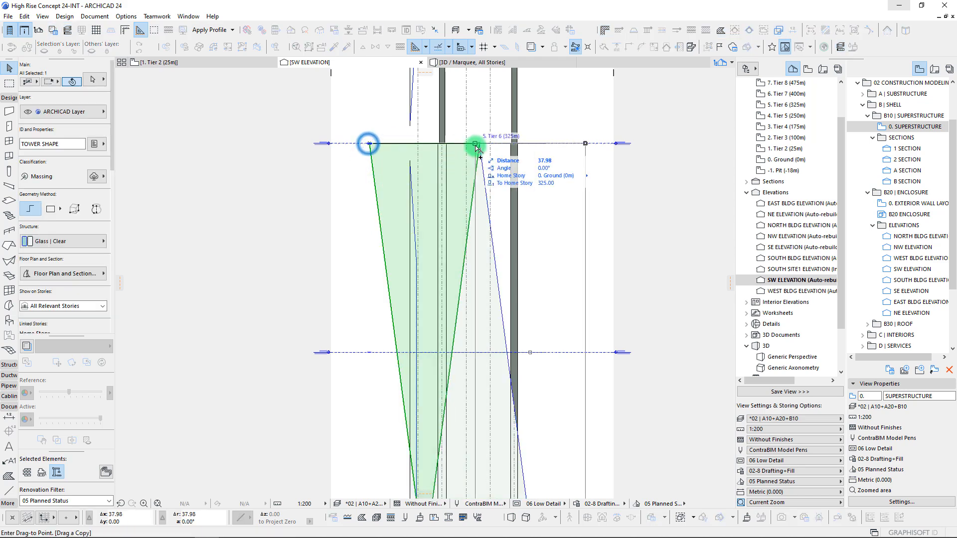
pyautogui.click(480, 144)
pyautogui.scroll(-4, 492, 182)
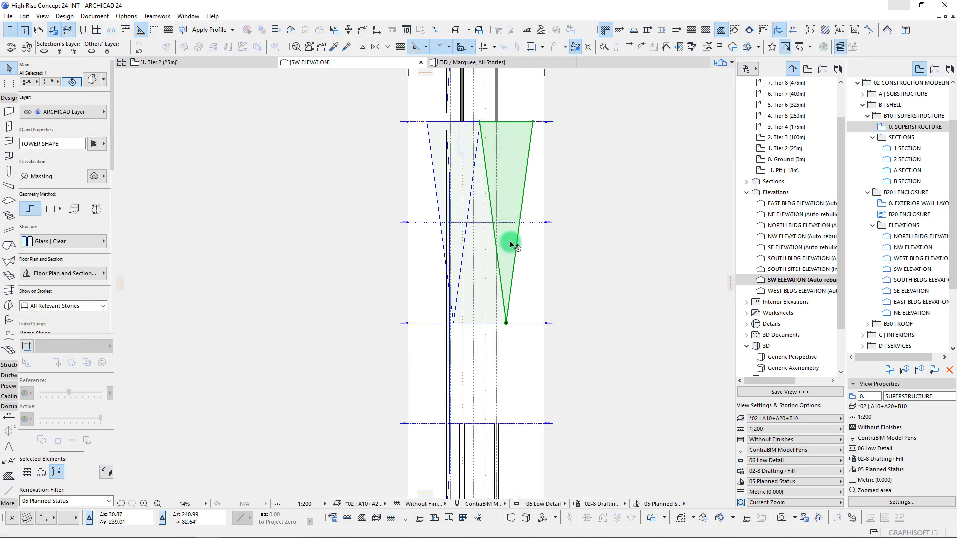
# - Offset the copied inverted triangle's right edge inward to the point where its left edge crosses the Tier 5 (250m) line
pyautogui.click(522, 201)
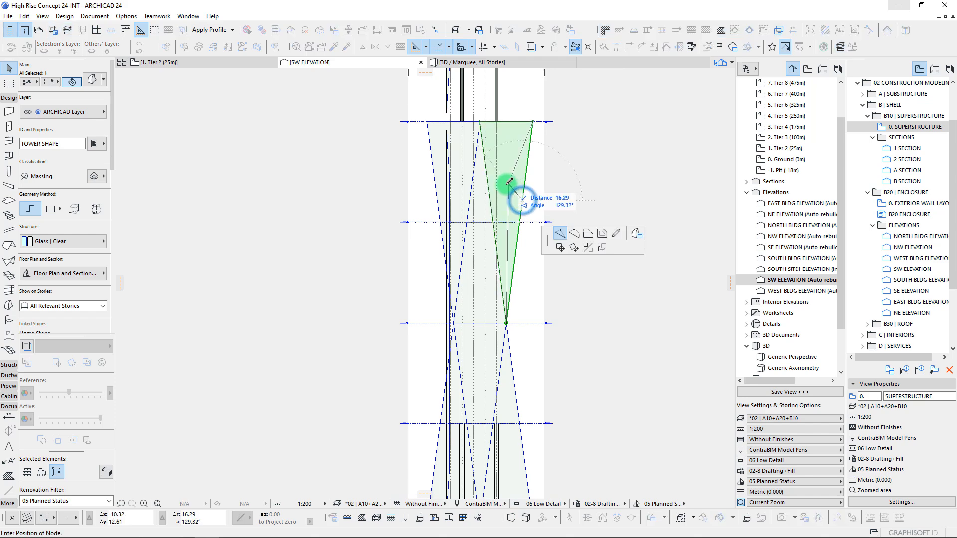
pyautogui.click(586, 232)
pyautogui.scroll(8, 501, 206)
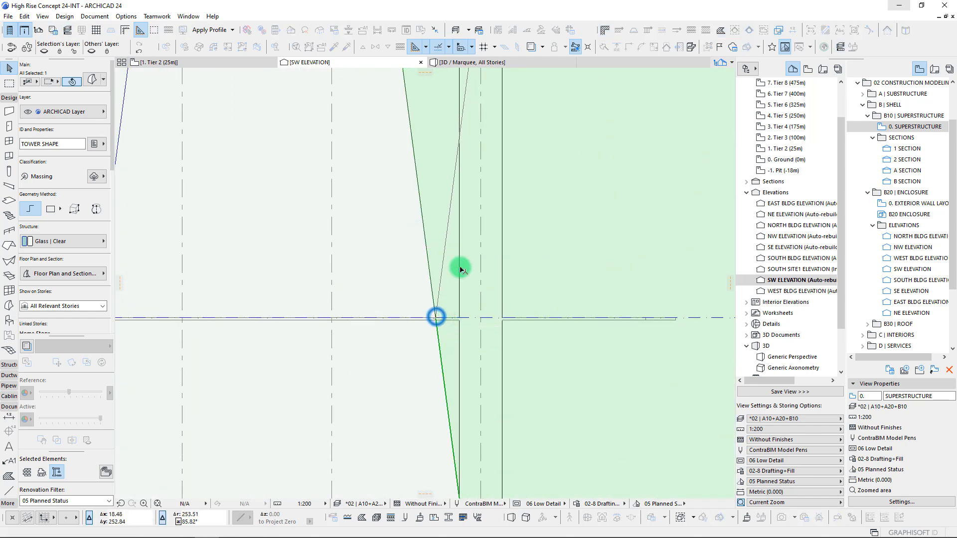
pyautogui.scroll(-9, 461, 269)
pyautogui.moveTo(434, 167); pyautogui.dragTo(491, 300, button='middle')
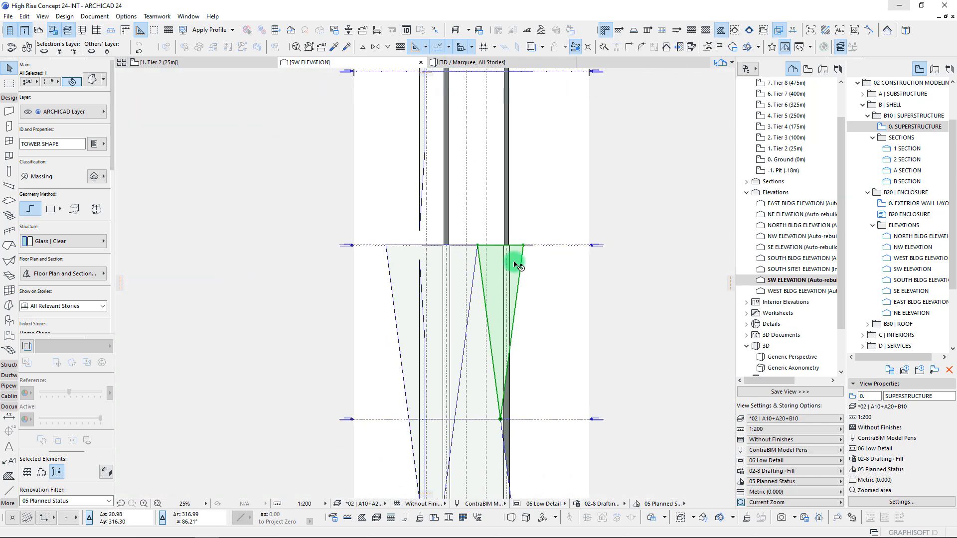
# - Rotate a copy of the shortened inverted triangle 180° about its upper right corner and drag it left to sit directly above the original on Tier 6
pyautogui.hotkey('ctrl', 'e')
pyautogui.click(523, 245)
pyautogui.click(452, 245)
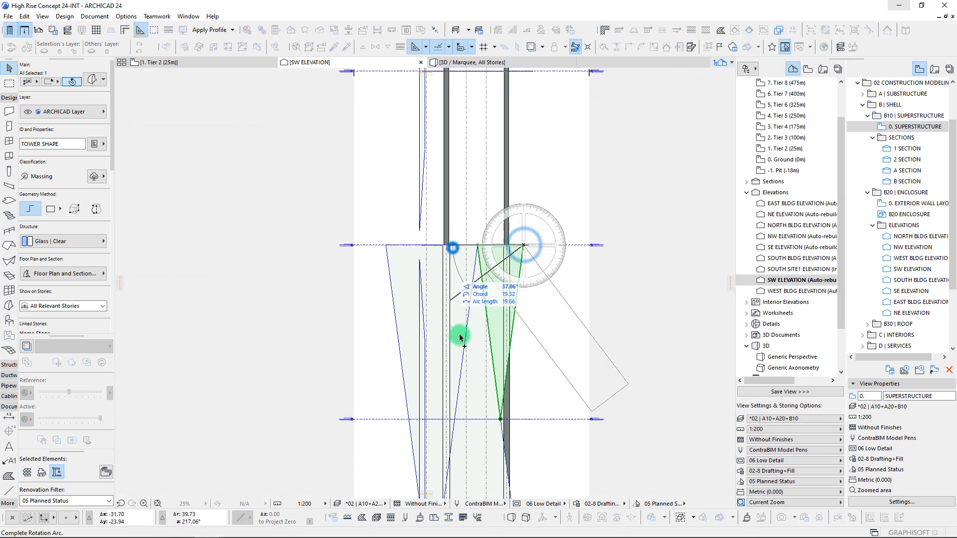
pyautogui.click(590, 244)
pyautogui.hotkey('ctrl', 'd')
pyautogui.click(568, 245)
pyautogui.click(523, 245)
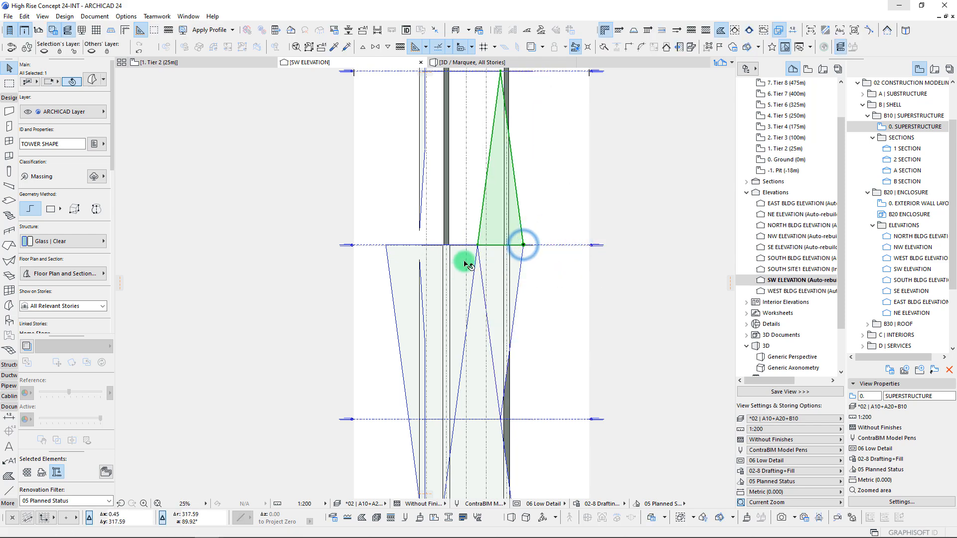
pyautogui.scroll(-1, 463, 309)
pyautogui.scroll(-2, 454, 384)
pyautogui.press('Escape')
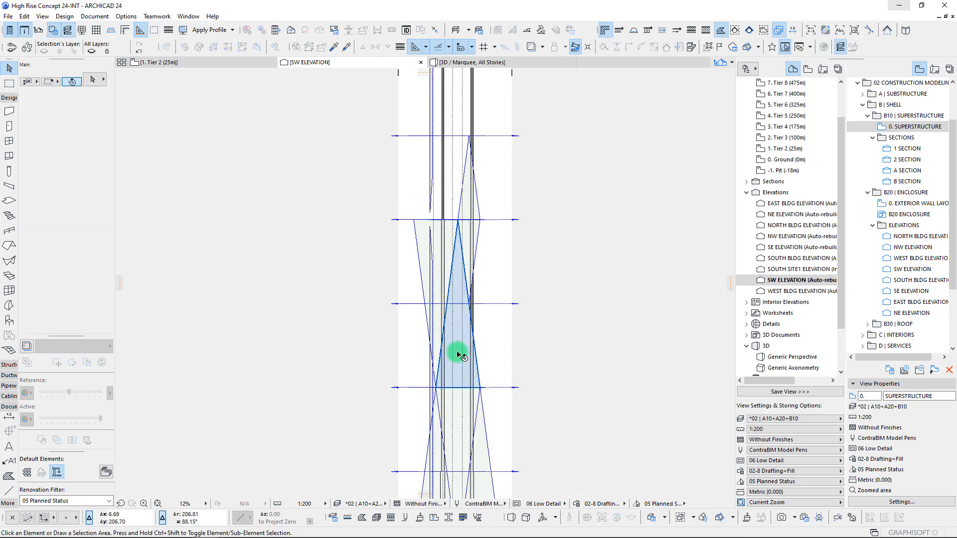
# - Drag a copy of the upright triangle based on Tier 4 so its right base corner meets the original's apex on the Tier 6 (325m) line
pyautogui.hotkey('ctrl', 'shift', 'd')
pyautogui.click(480, 387)
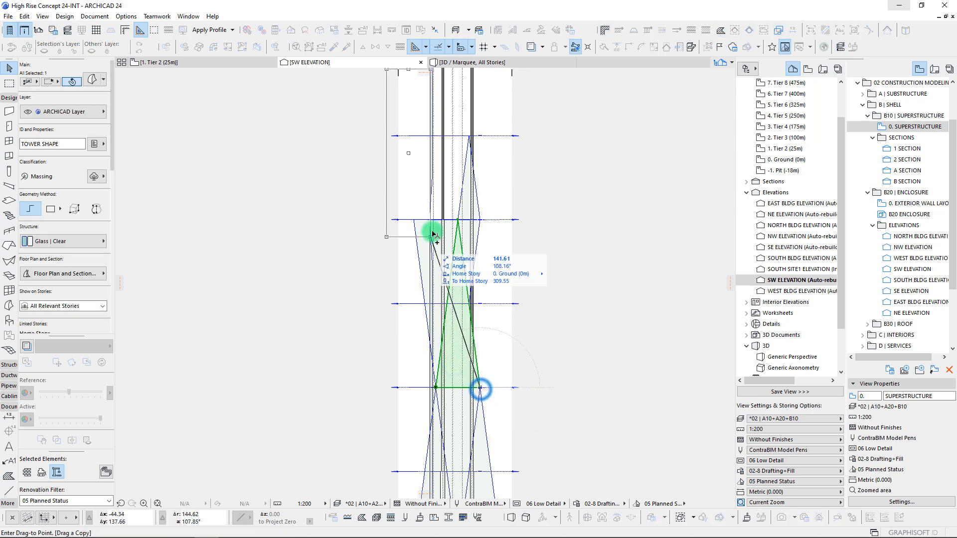
pyautogui.click(458, 220)
pyautogui.scroll(2, 455, 217)
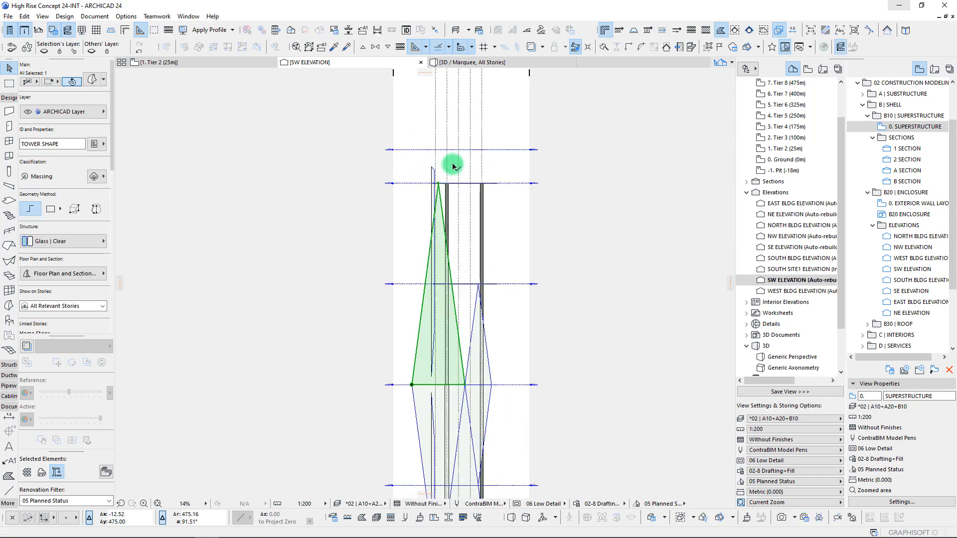
pyautogui.moveTo(459, 309); pyautogui.dragTo(459, 271, button='middle')
pyautogui.press('Escape')
# - Drag a copy of the left inverted triangle from its tip on Tier 4 to the Tier 6 (325m) node where the triangles meet
pyautogui.moveTo(463, 357); pyautogui.dragTo(463, 141, button='middle')
pyautogui.click(424, 166)
pyautogui.click(431, 196)
pyautogui.hotkey('ctrl', 'shift', 'd')
pyautogui.click(437, 332)
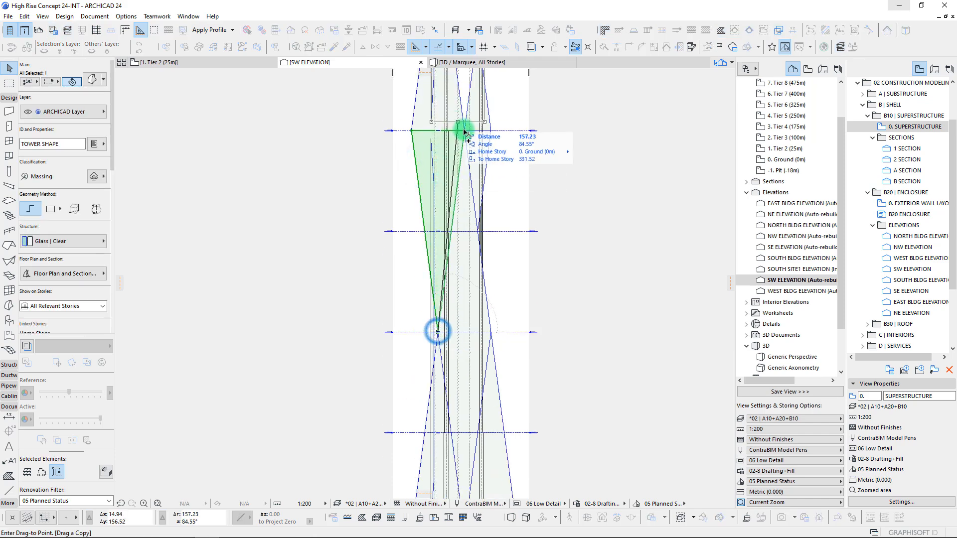
pyautogui.scroll(5, 462, 125)
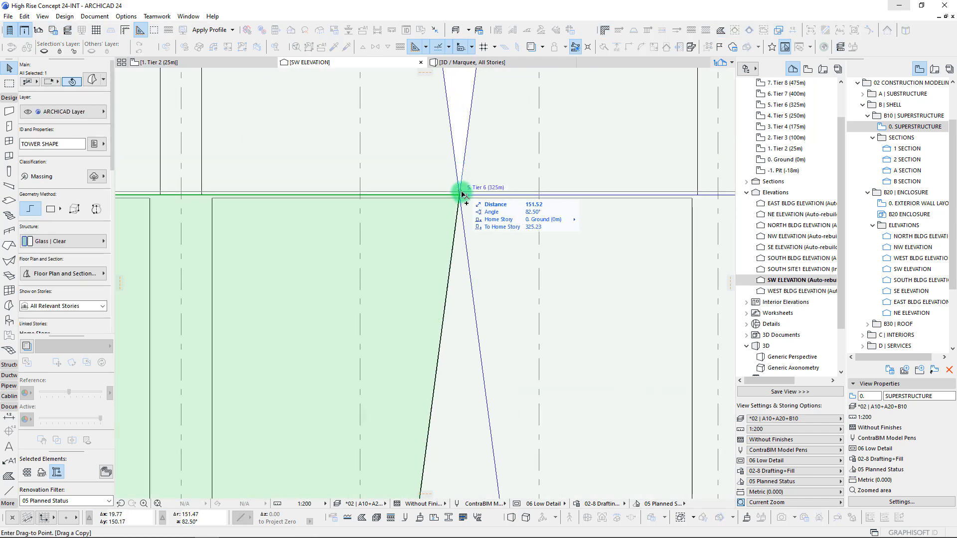
pyautogui.click(460, 195)
pyautogui.scroll(-8, 479, 147)
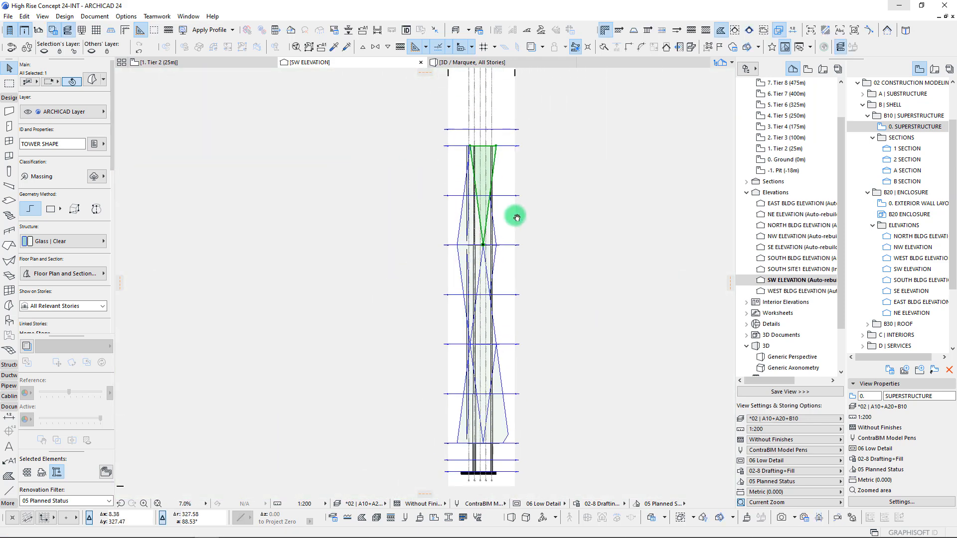
# - Place a guide line along the right edge of the small upright triangle between Tier 6 and Tier 7, extending up past Tier 8
pyautogui.scroll(3, 477, 151)
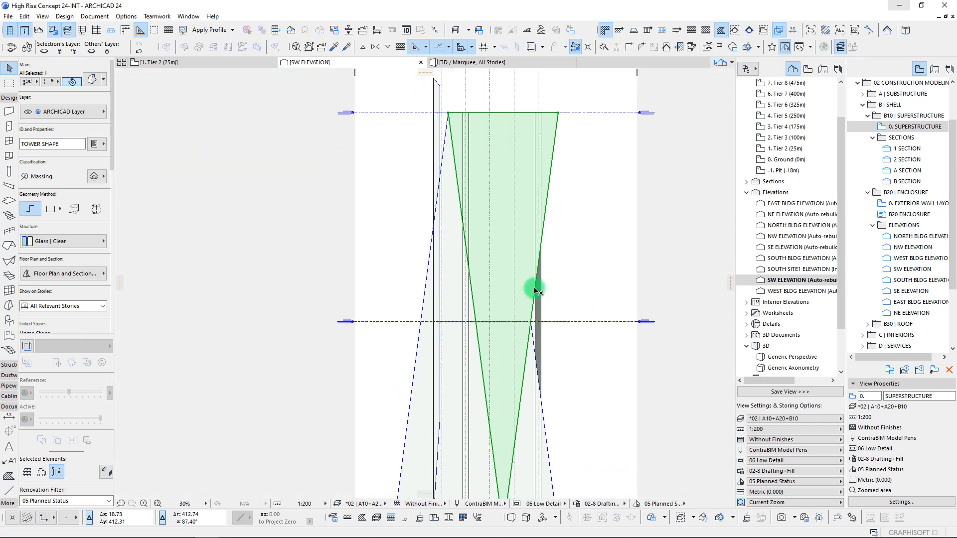
pyautogui.moveTo(553, 395); pyautogui.dragTo(553, 319, button='middle')
pyautogui.moveTo(728, 283); pyautogui.dragTo(543, 355)
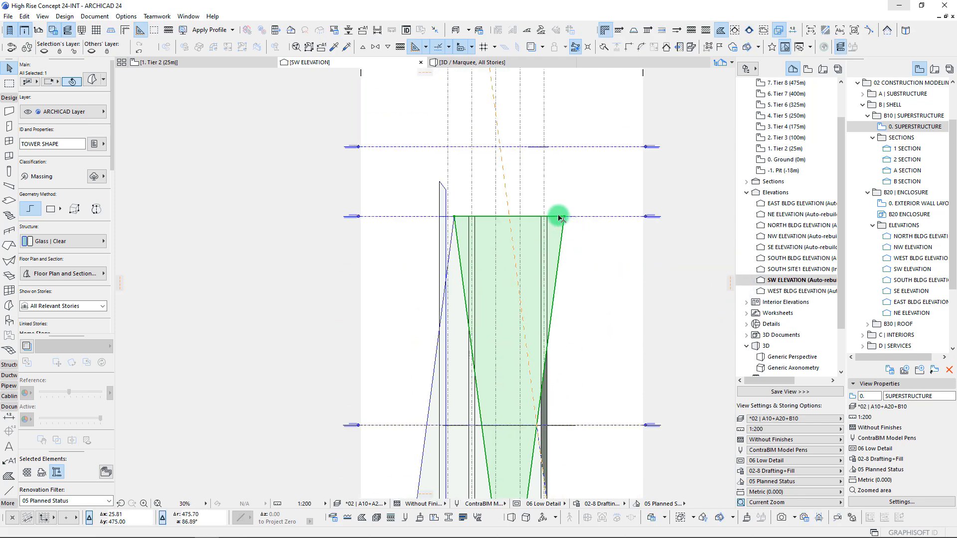
# - Trim the inverted triangle along the guide line by adding a node on its Tier 8 edge and moving its right corner down to Tier 7
pyautogui.click(559, 218)
pyautogui.click(426, 227)
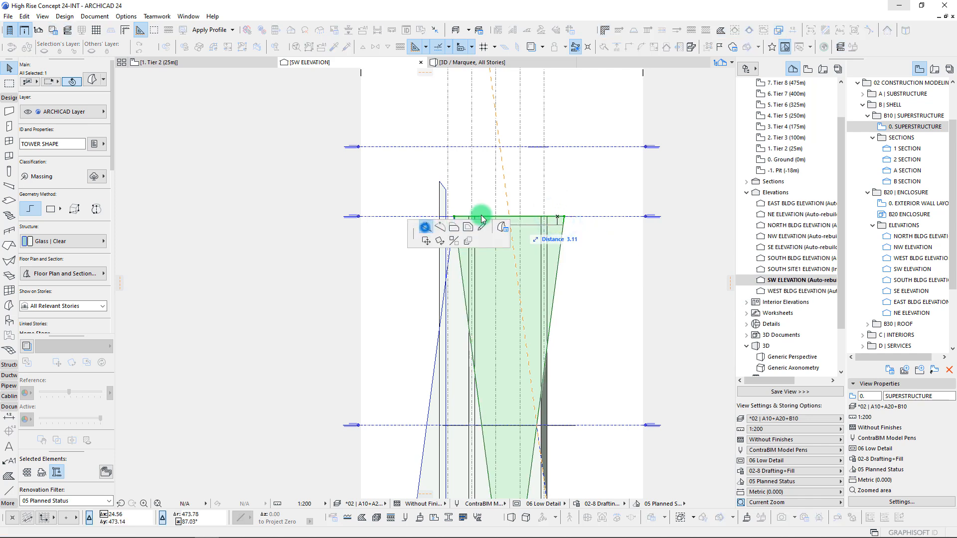
pyautogui.click(509, 215)
pyautogui.click(563, 216)
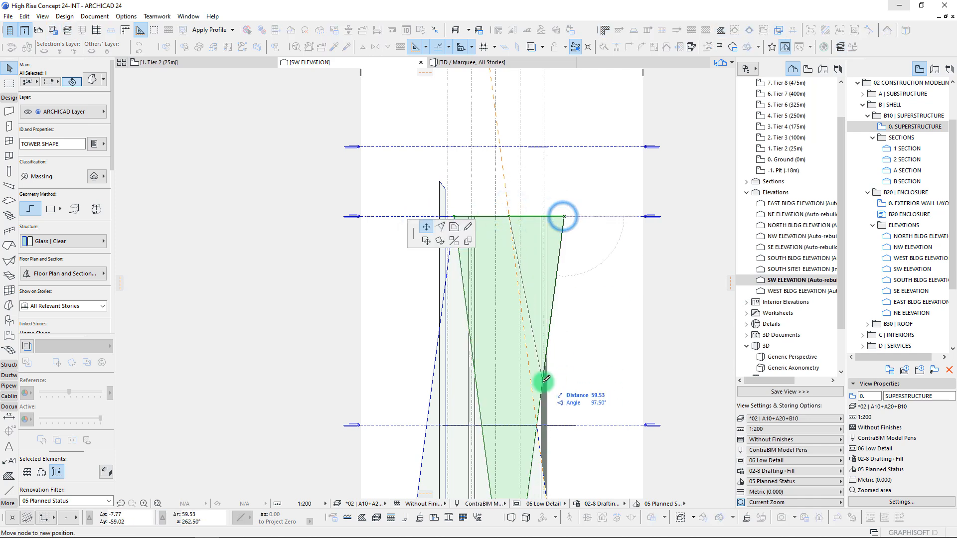
pyautogui.click(539, 422)
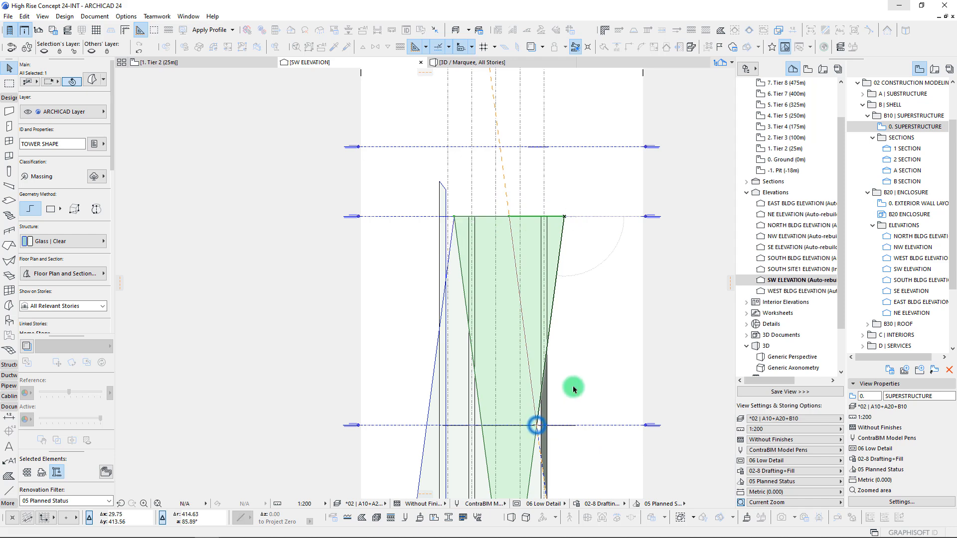
pyautogui.scroll(-3, 488, 299)
pyautogui.moveTo(534, 292); pyautogui.dragTo(462, 223, button='middle')
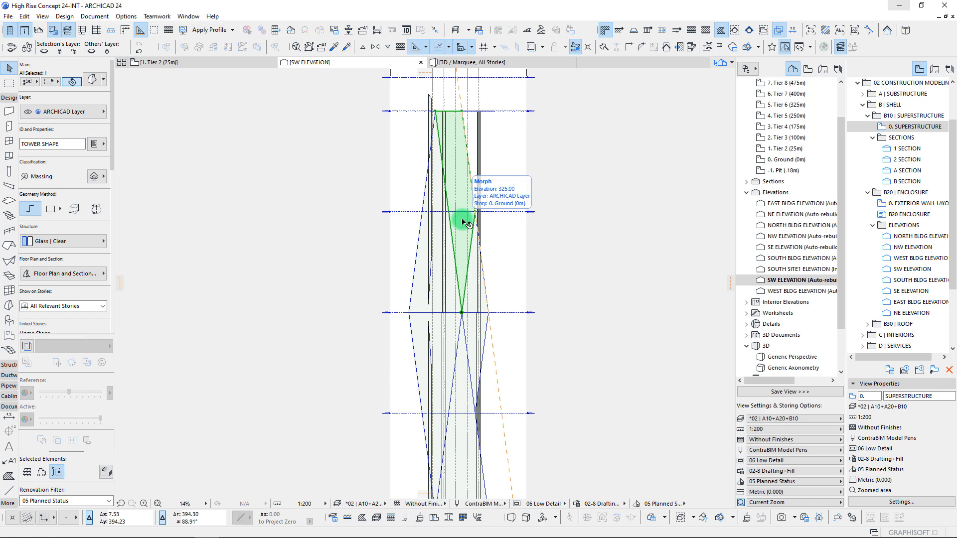
pyautogui.scroll(3, 443, 175)
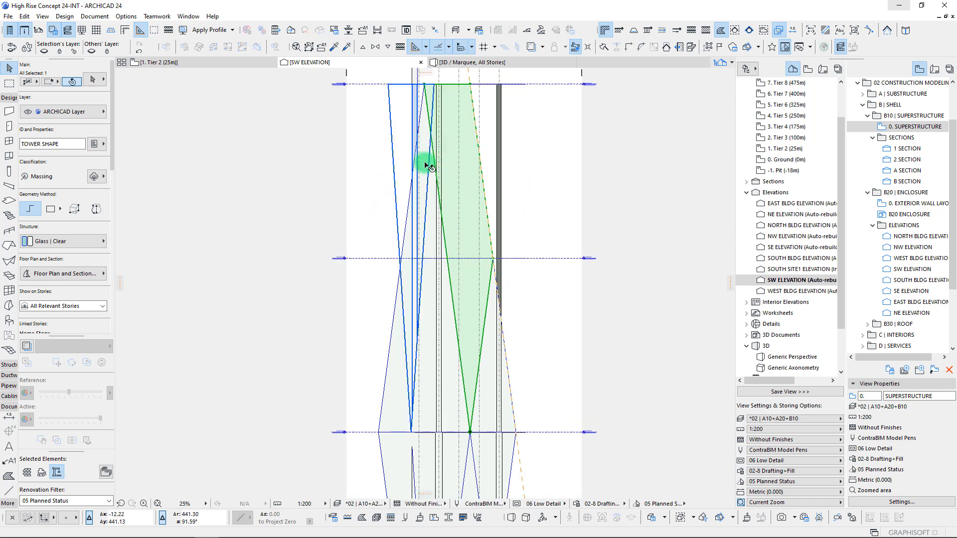
pyautogui.scroll(-6, 449, 244)
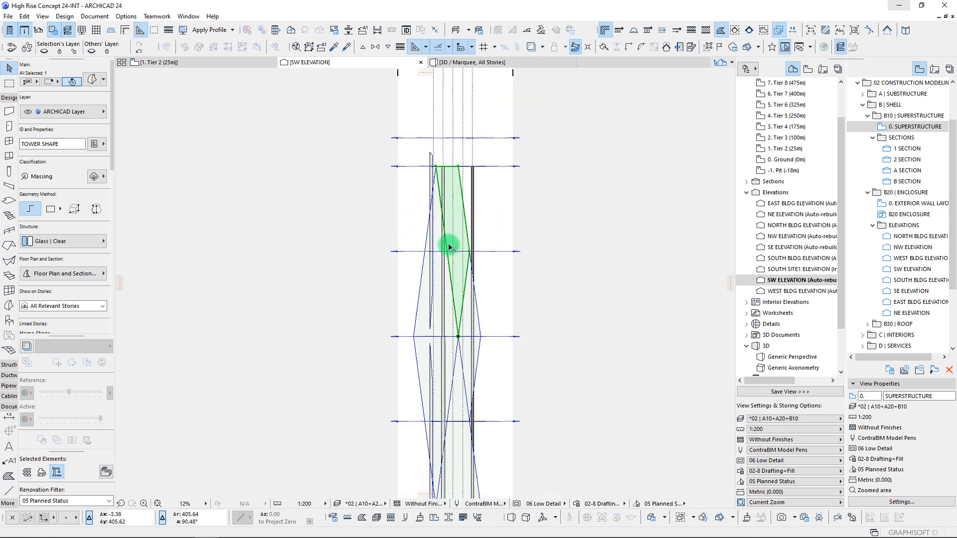
pyautogui.press('Escape')
# - Select the five southwest façade morphs meeting around the Tier 6 (325m) line, including the trimmed inverted triangle
pyautogui.scroll(3, 468, 248)
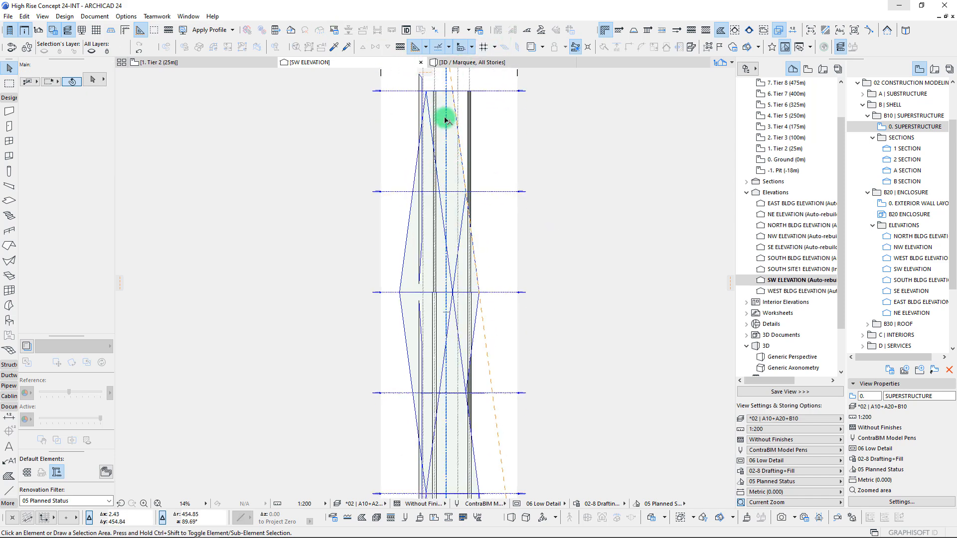
pyautogui.click(407, 248)
pyautogui.keyDown('shift'); pyautogui.click(465, 302); pyautogui.keyUp('shift')
pyautogui.keyDown('shift'); pyautogui.click(409, 308); pyautogui.keyUp('shift')
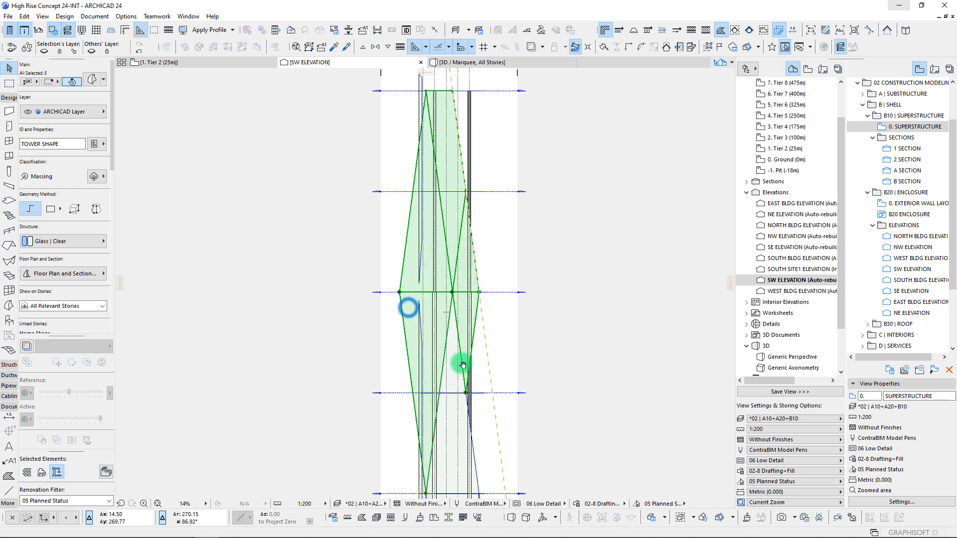
# - Add the remaining TOWER SHAPE glass panels of the southwest face to the selection, down to the tower's base
pyautogui.keyDown('shift'); pyautogui.click(434, 248); pyautogui.keyUp('shift')
pyautogui.keyDown('shift'); pyautogui.click(434, 346); pyautogui.keyUp('shift')
pyautogui.keyDown('shift'); pyautogui.click(464, 376); pyautogui.keyUp('shift')
pyautogui.moveTo(445, 406); pyautogui.dragTo(446, 266, button='middle')
pyautogui.keyDown('shift'); pyautogui.click(391, 327); pyautogui.keyUp('shift')
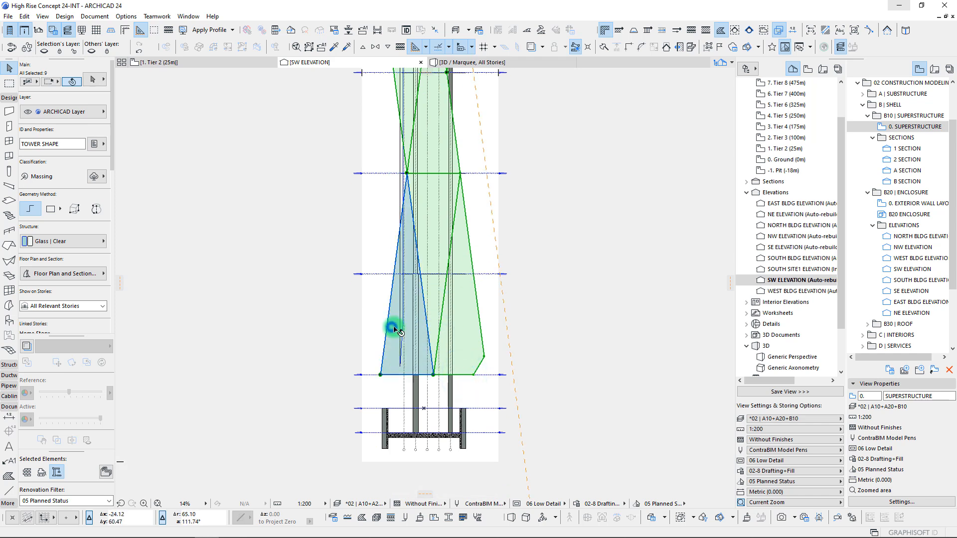
pyautogui.scroll(-4, 476, 215)
pyautogui.moveTo(492, 181); pyautogui.dragTo(477, 365, button='middle')
pyautogui.moveTo(544, 296); pyautogui.dragTo(546, 284, button='middle')
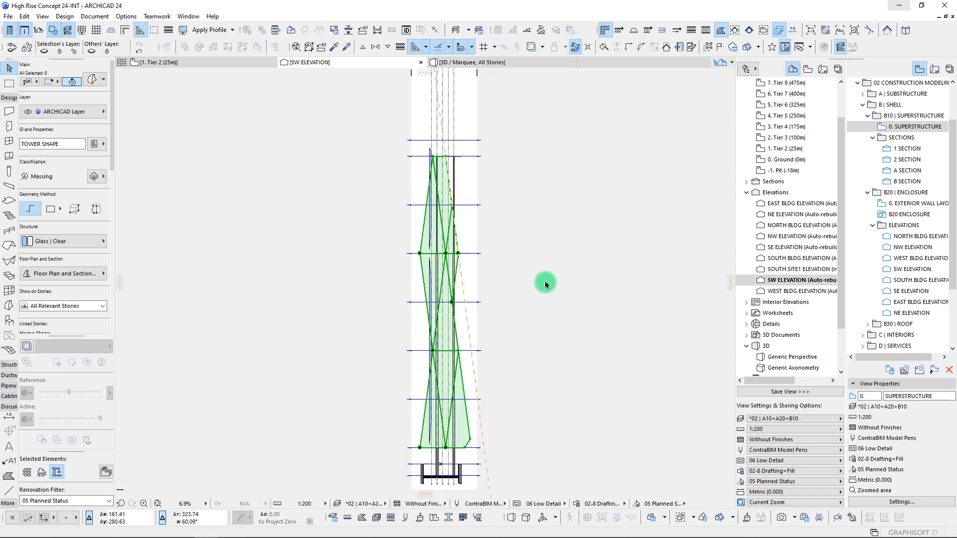
pyautogui.moveTo(464, 269); pyautogui.dragTo(475, 253, button='middle')
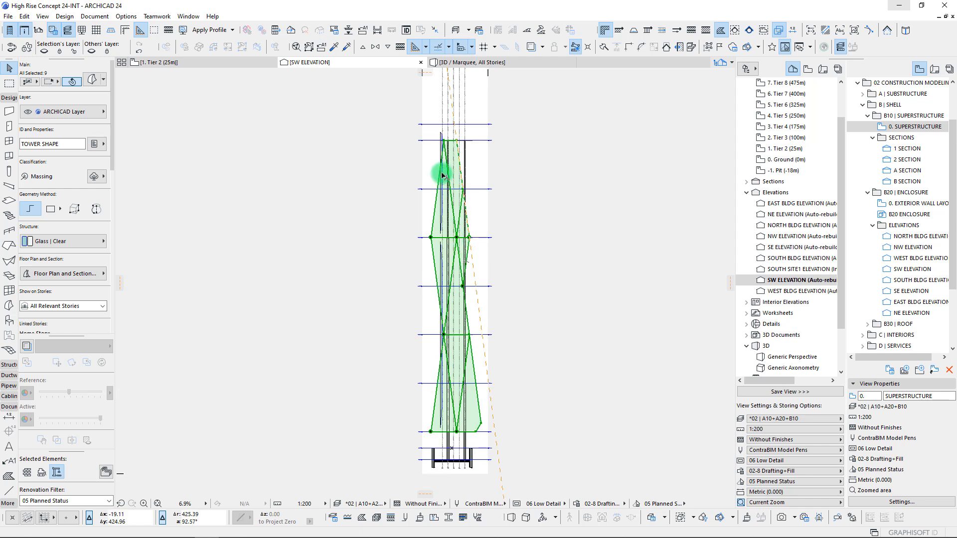
# - Isolate the selected southwest face panels in the 3D window, group them and clear the selection
pyautogui.click(462, 68)
pyautogui.keyDown('shift'); pyautogui.moveTo(493, 226); pyautogui.dragTo(459, 226, button='middle'); pyautogui.keyUp('shift')
pyautogui.moveTo(357, 139); pyautogui.dragTo(567, 462)
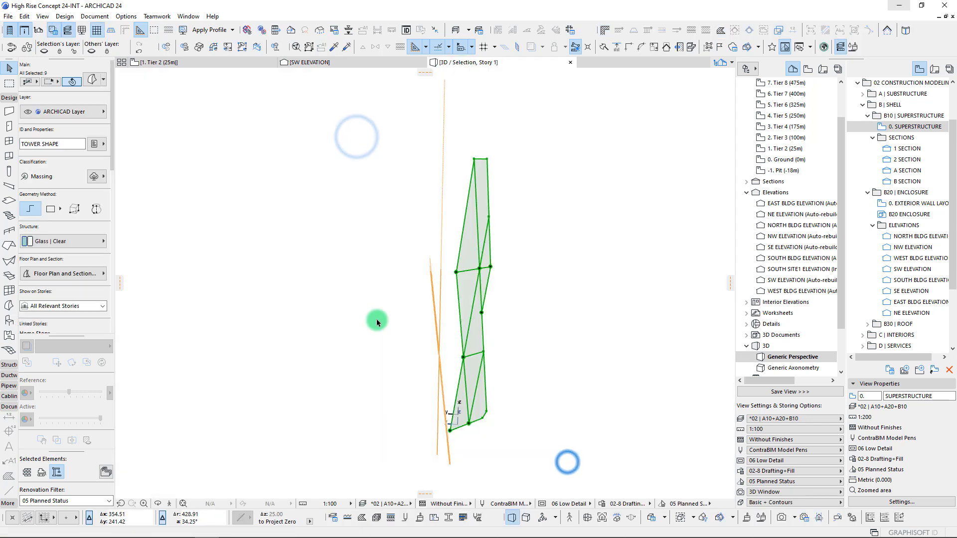
pyautogui.keyDown('shift'); pyautogui.moveTo(561, 321); pyautogui.dragTo(425, 340, button='middle'); pyautogui.keyUp('shift')
pyautogui.press('Escape')
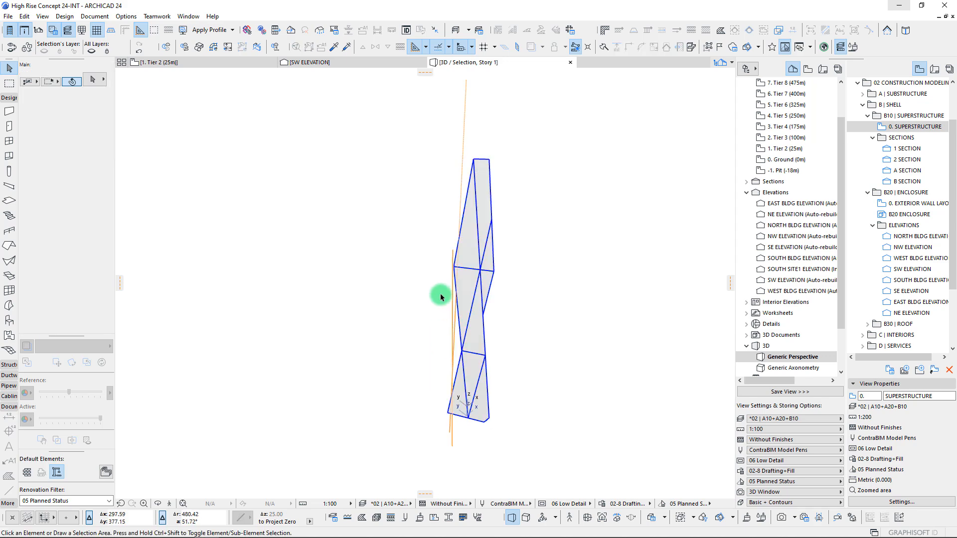
# - Show the entire model in 3D and try selecting the upper TOWER SHAPE panels individually
pyautogui.press('F5')
pyautogui.click(406, 118)
pyautogui.keyDown('shift'); pyautogui.moveTo(441, 140); pyautogui.dragTo(550, 242, button='middle'); pyautogui.keyUp('shift')
pyautogui.keyDown('shift'); pyautogui.click(473, 148); pyautogui.keyUp('shift')
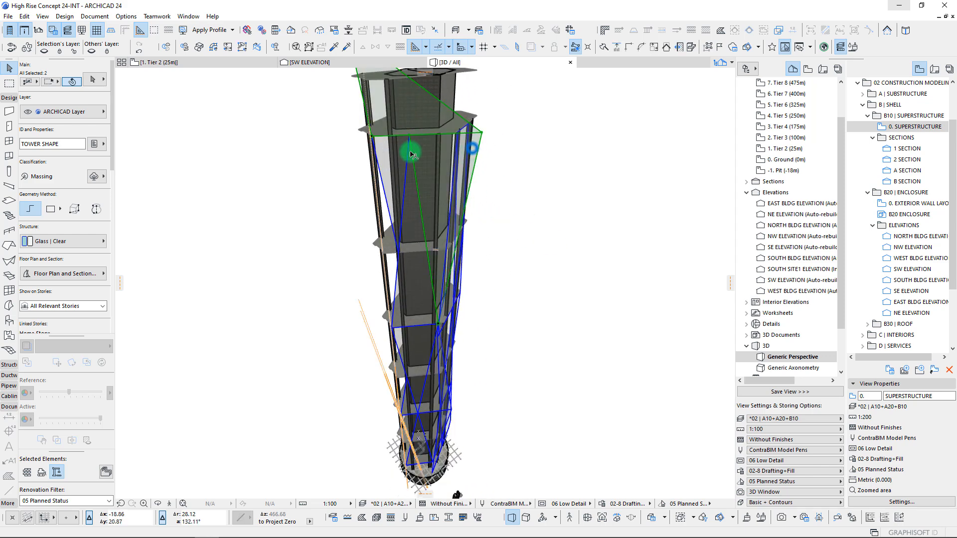
pyautogui.keyDown('shift'); pyautogui.click(397, 184); pyautogui.keyUp('shift')
pyautogui.keyDown('shift'); pyautogui.click(405, 126); pyautogui.keyUp('shift')
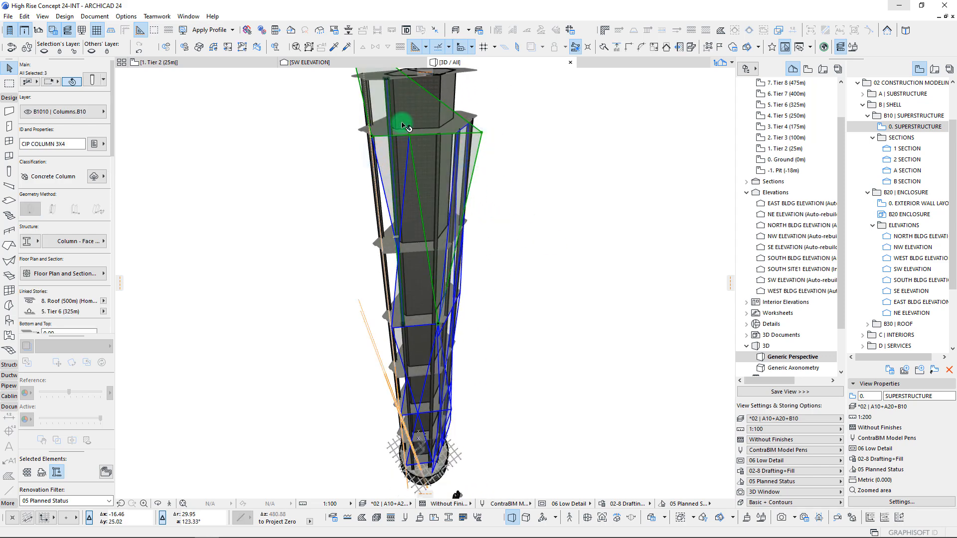
pyautogui.press('Escape')
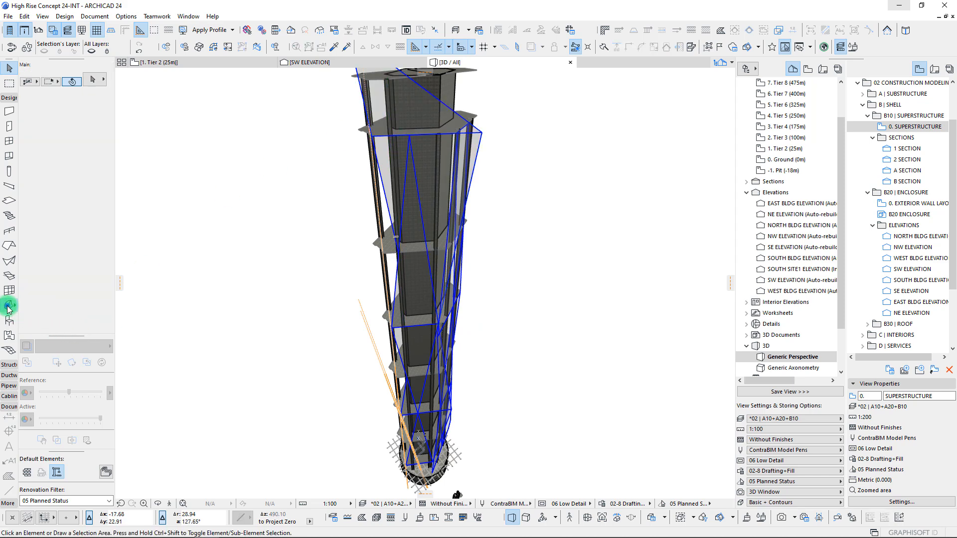
# - Select all morphs in the model, isolate them in the 3D window and clear the selection
pyautogui.click(9, 309)
pyautogui.click(441, 284)
pyautogui.press('F5')
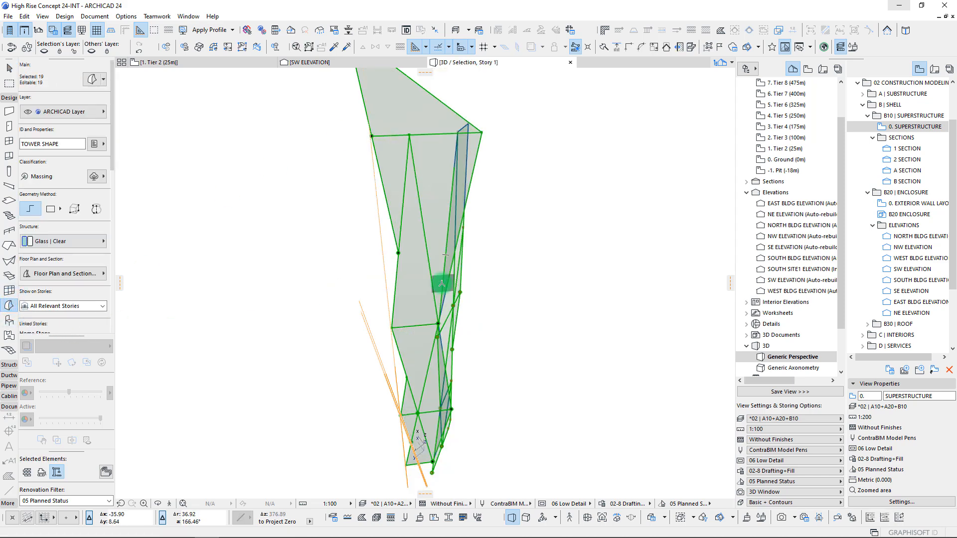
pyautogui.press('Escape')
# - Select all panels of the northwest face, including the top triangle, and group them
pyautogui.scroll(-3, 437, 278)
pyautogui.keyDown('shift'); pyautogui.moveTo(416, 261); pyautogui.dragTo(327, 228, button='middle'); pyautogui.keyUp('shift')
pyautogui.keyDown('shift'); pyautogui.click(437, 151); pyautogui.keyUp('shift')
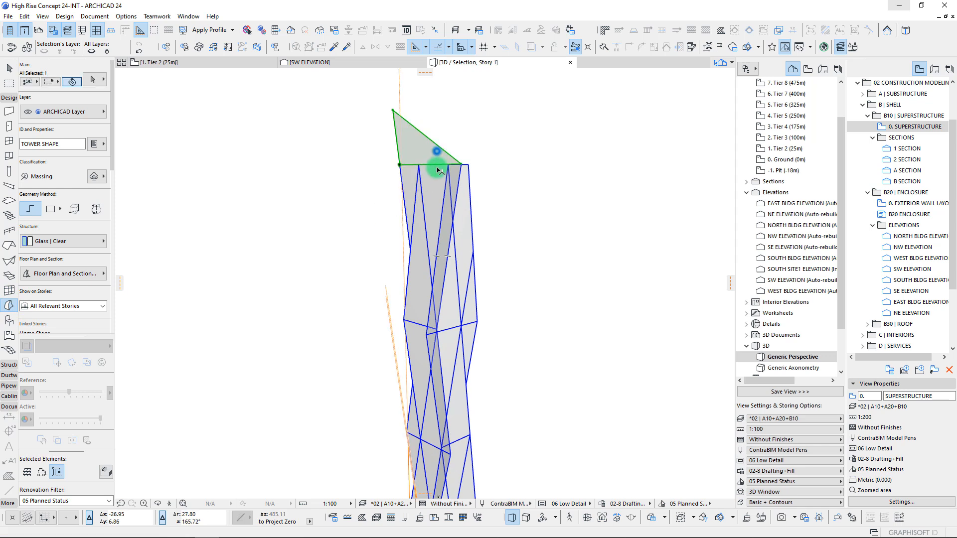
pyautogui.keyDown('shift'); pyautogui.click(433, 192); pyautogui.keyUp('shift')
pyautogui.keyDown('shift'); pyautogui.click(420, 239); pyautogui.keyUp('shift')
pyautogui.keyDown('shift'); pyautogui.moveTo(412, 417); pyautogui.dragTo(373, 274, button='middle'); pyautogui.keyUp('shift')
pyautogui.keyDown('shift'); pyautogui.click(375, 326); pyautogui.keyUp('shift')
pyautogui.keyDown('shift'); pyautogui.click(363, 355); pyautogui.keyUp('shift')
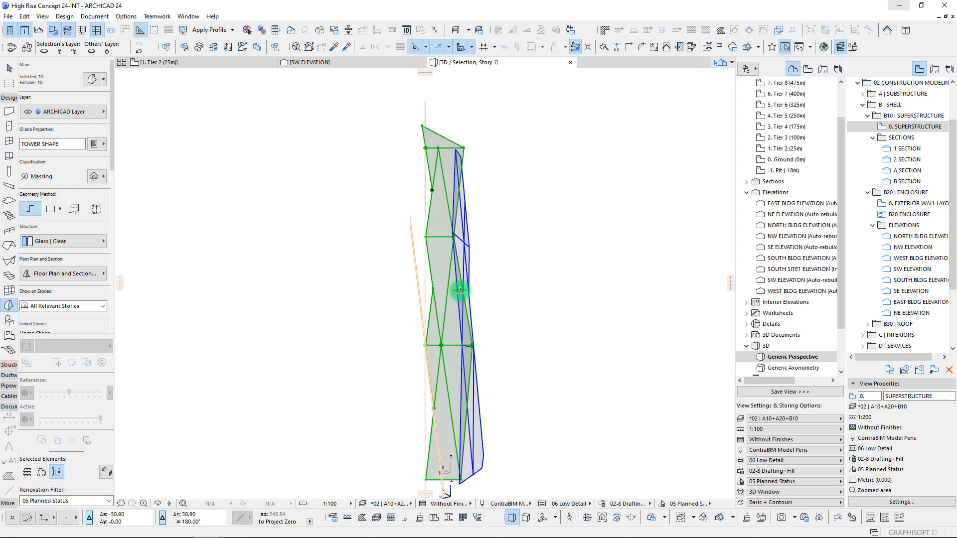
# - Examine how the northwest and southwest panel faces meet along their shared corner, from the base upward
pyautogui.keyDown('shift'); pyautogui.moveTo(491, 270); pyautogui.dragTo(569, 384, button='middle'); pyautogui.keyUp('shift')
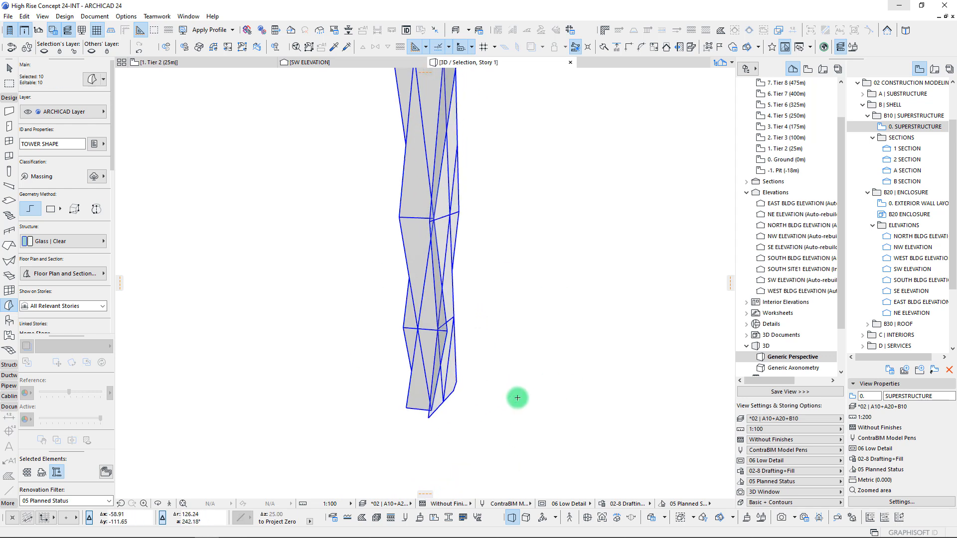
pyautogui.scroll(8, 517, 399)
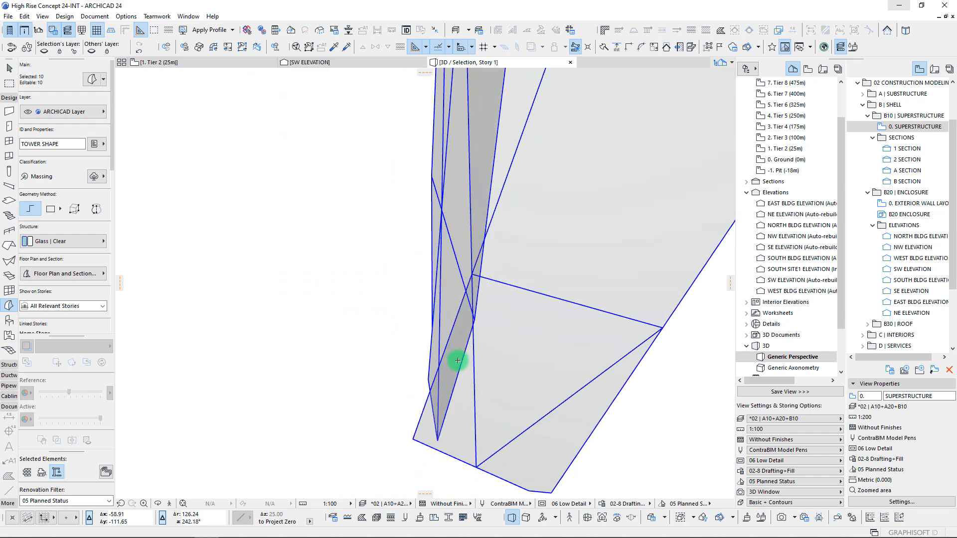
pyautogui.scroll(8, 456, 359)
pyautogui.scroll(8, 454, 357)
pyautogui.scroll(-5, 454, 357)
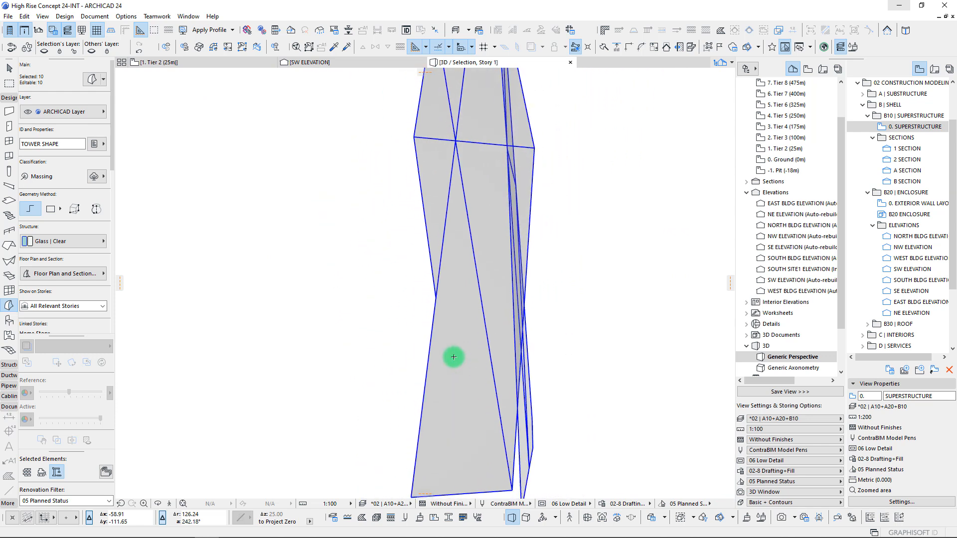
pyautogui.scroll(-4, 453, 356)
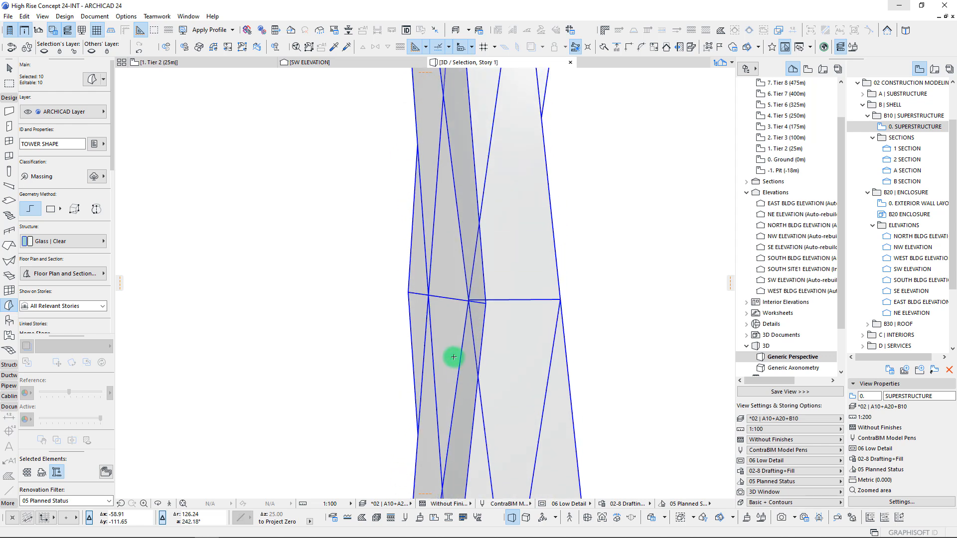
pyautogui.keyDown('shift'); pyautogui.moveTo(454, 357); pyautogui.dragTo(434, 263, button='middle'); pyautogui.keyUp('shift')
# - Return to the floor plan and open the Tier 3 (100m) story
pyautogui.press('F2')
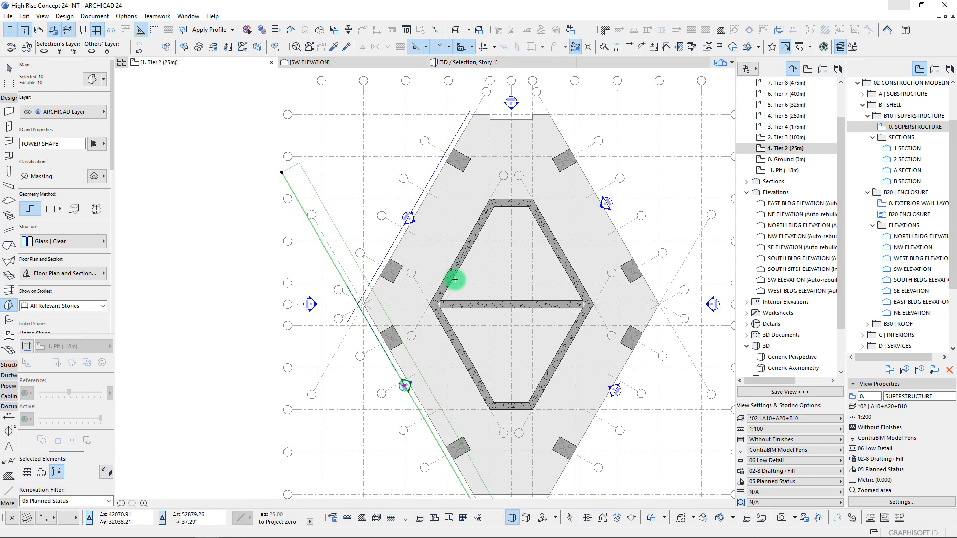
pyautogui.click(356, 279)
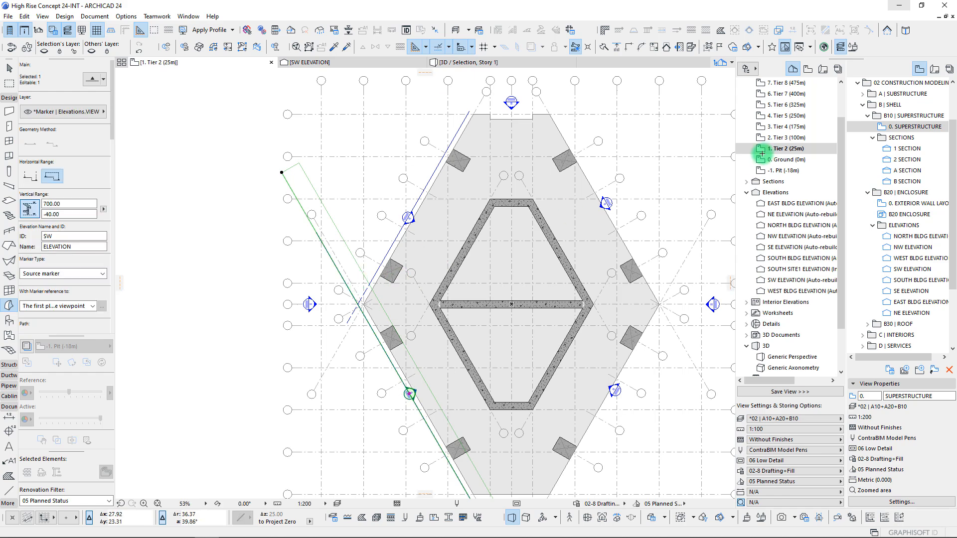
pyautogui.click(776, 140)
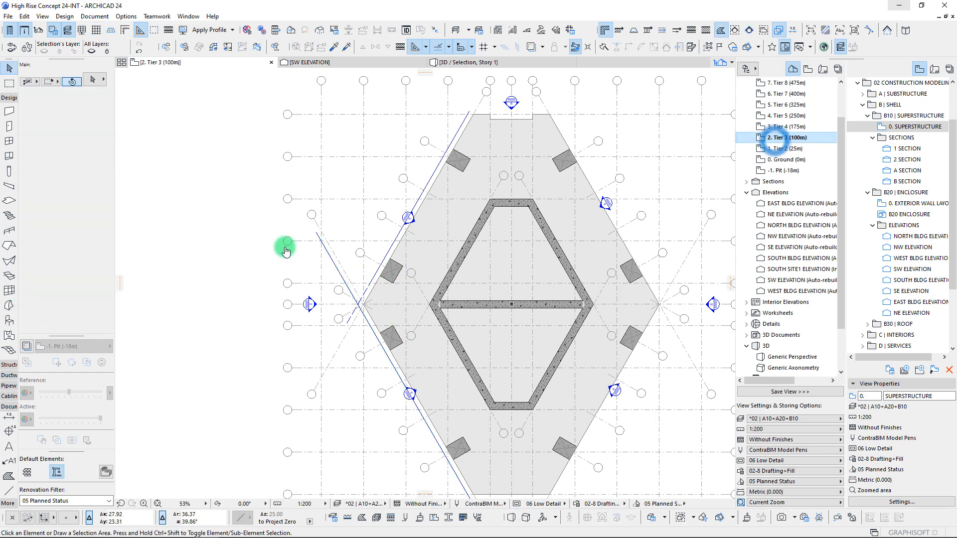
# - Review the Show Projection options in the southwest panel group's floor plan display settings, then deselect the group
pyautogui.scroll(6, 334, 287)
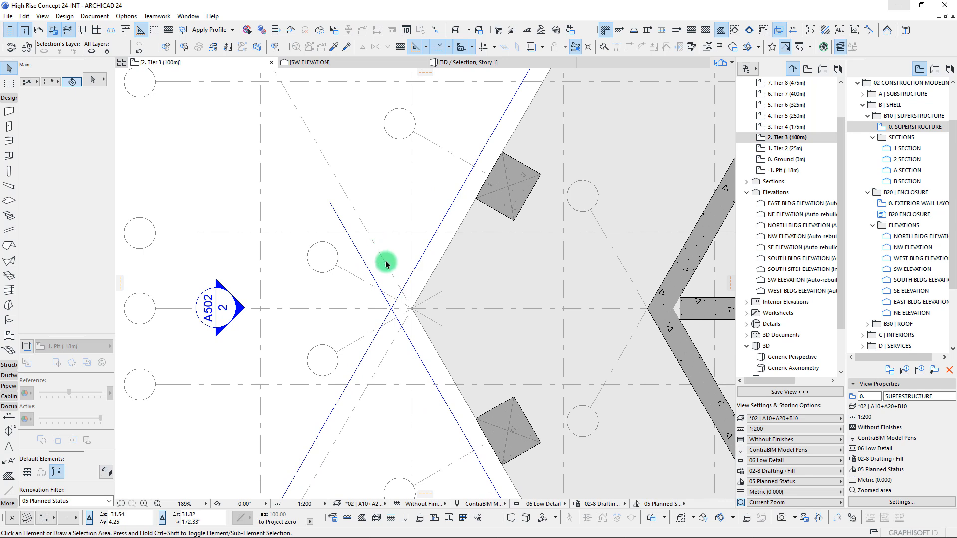
pyautogui.click(330, 205)
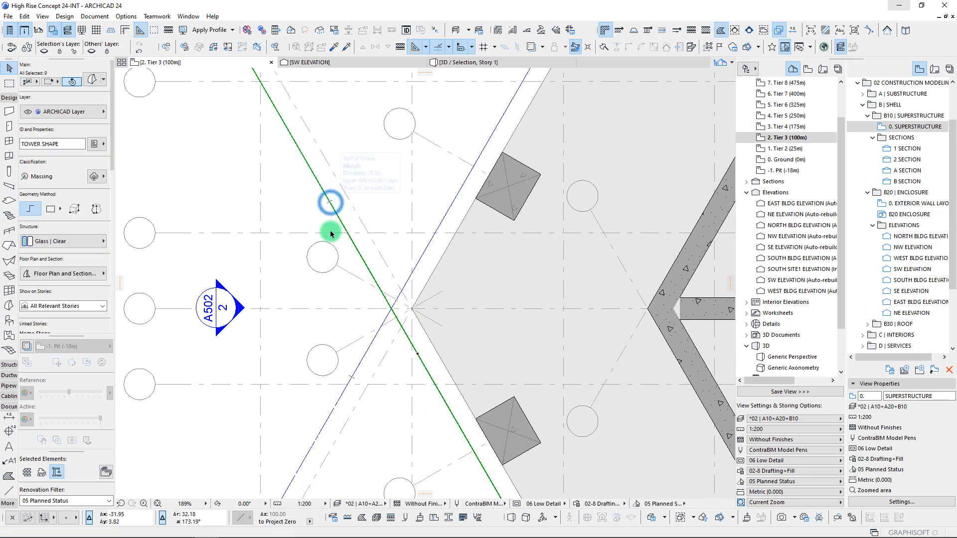
pyautogui.click(88, 277)
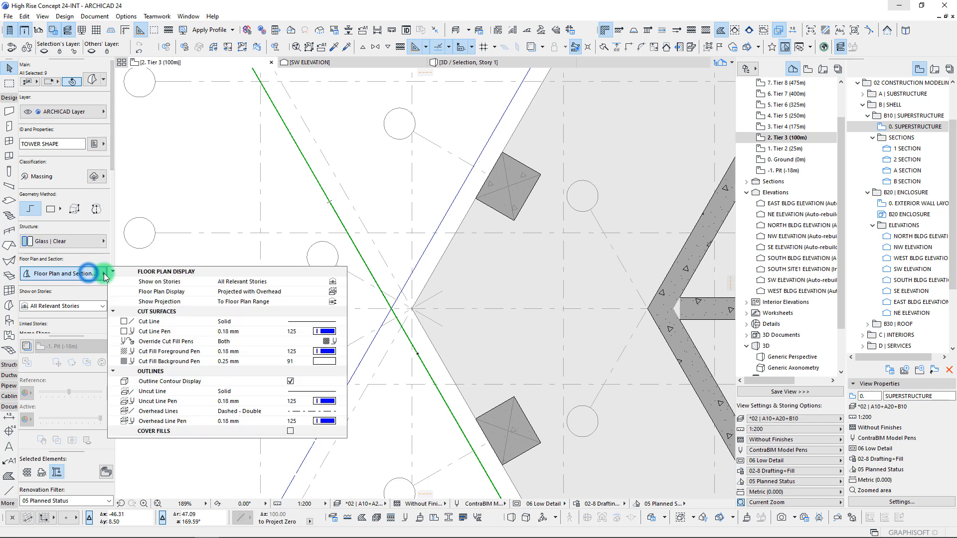
pyautogui.click(333, 302)
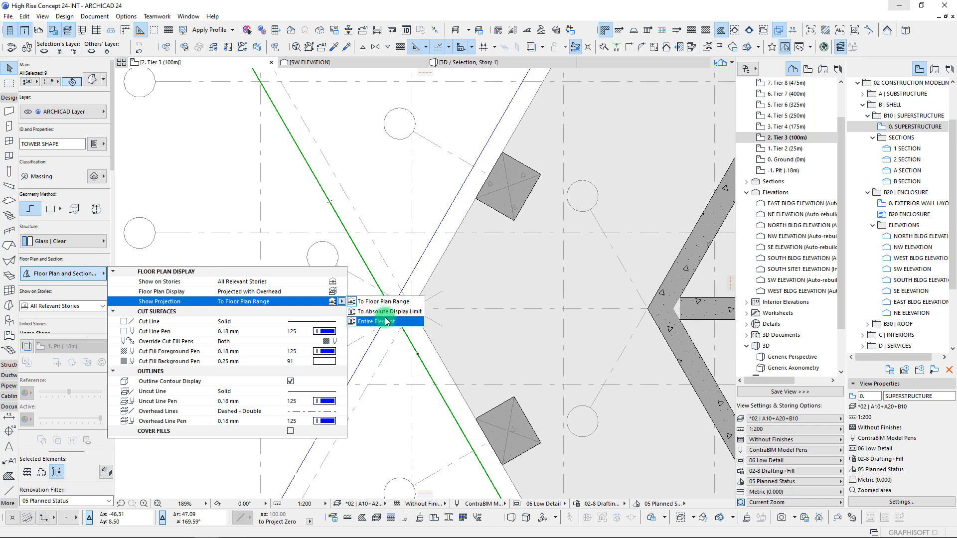
pyautogui.click(421, 222)
pyautogui.click(299, 185)
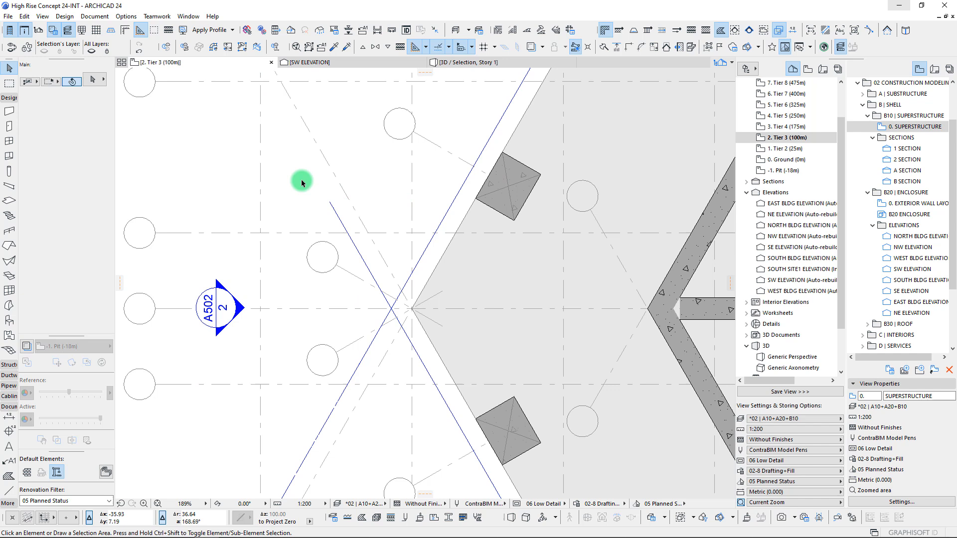
# - Drag the southwest panel group along its line from its upper end to its intersection with the northwest panel line
pyautogui.click(330, 205)
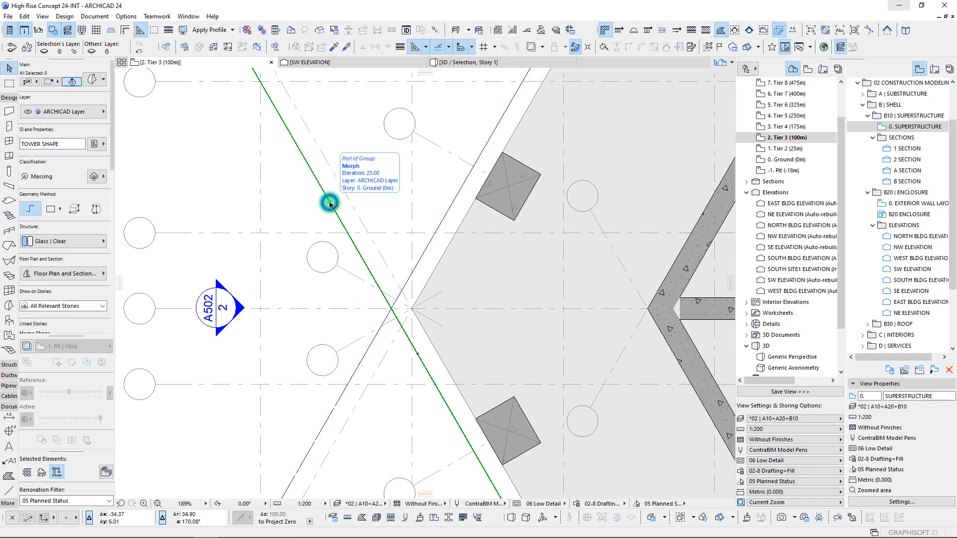
pyautogui.hotkey('ctrl', 'd')
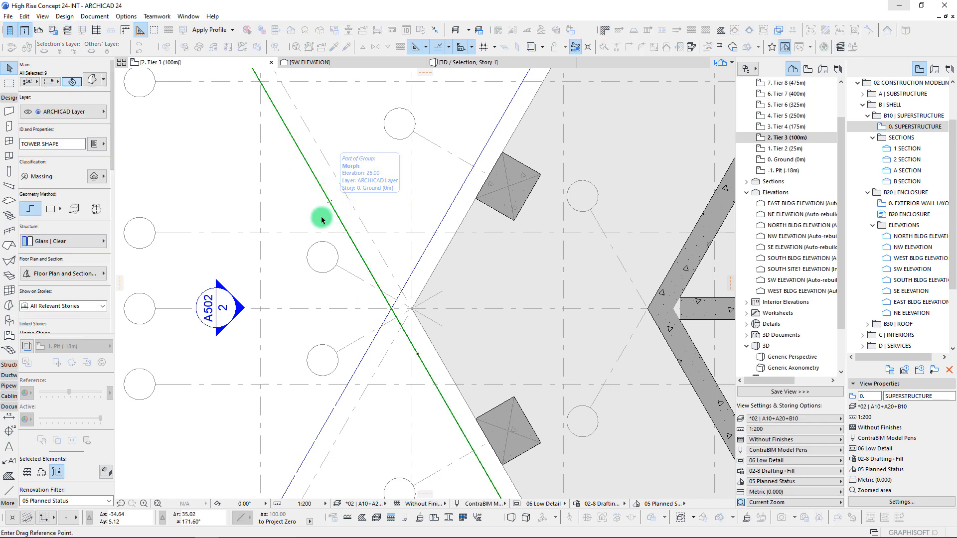
pyautogui.click(392, 312)
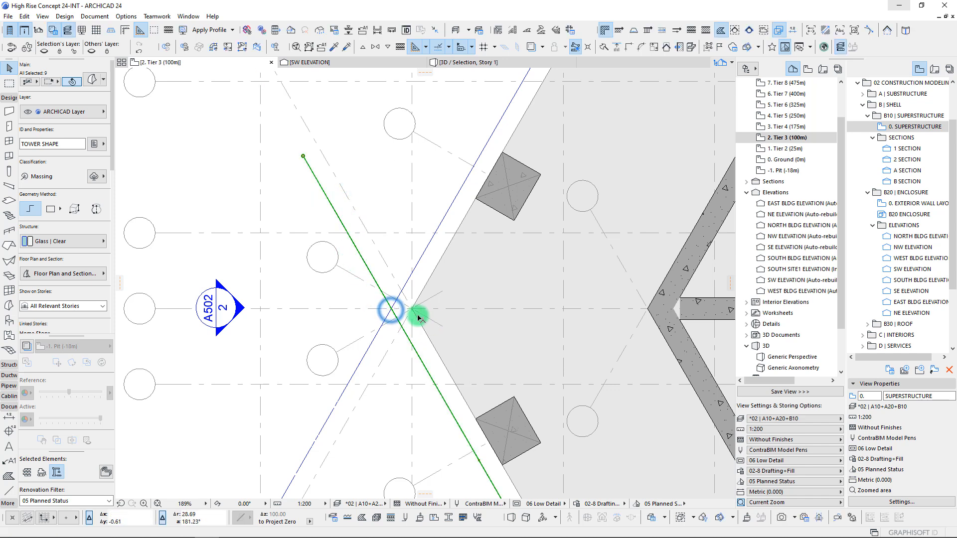
pyautogui.press('Escape')
# - Check the west corner where the panel lines meet, then undo the last drag of the southwest group
pyautogui.click(420, 260)
pyautogui.scroll(-3, 384, 273)
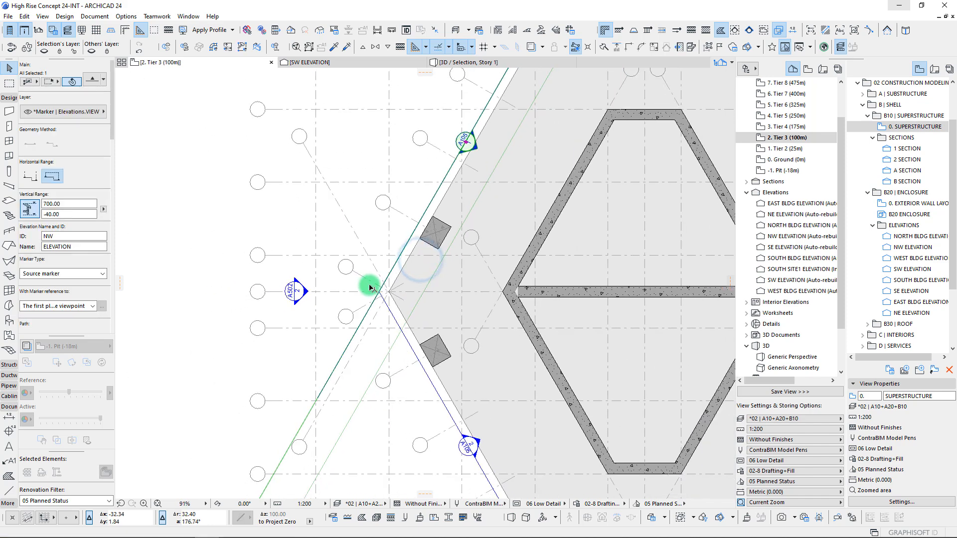
pyautogui.scroll(3, 357, 387)
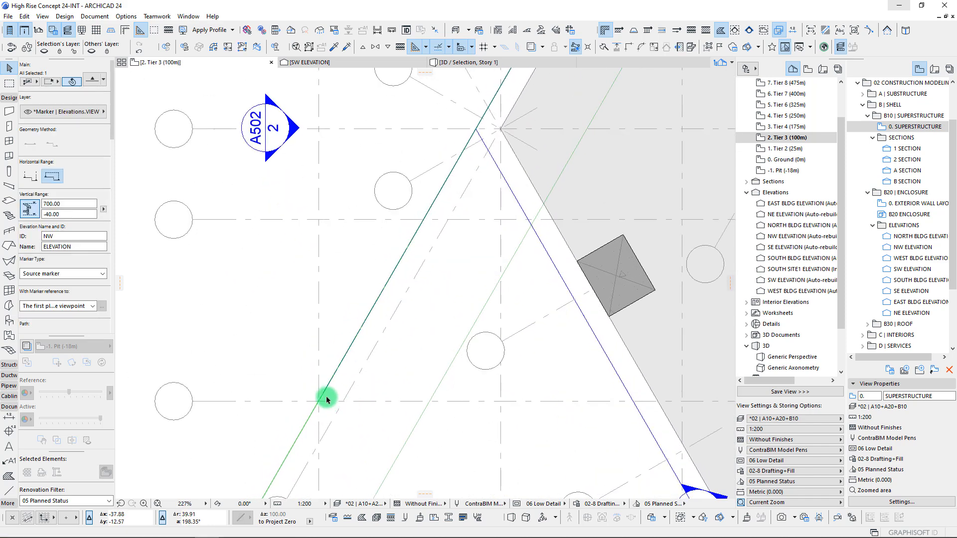
pyautogui.press('Escape')
pyautogui.scroll(-3, 386, 198)
pyautogui.moveTo(463, 173); pyautogui.dragTo(419, 269, button='middle')
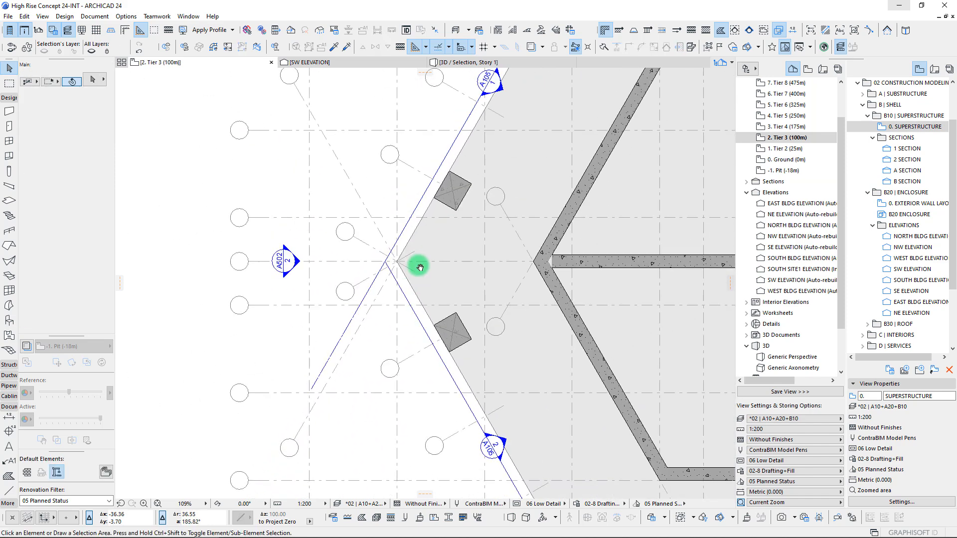
pyautogui.hotkey('ctrl', 'z')
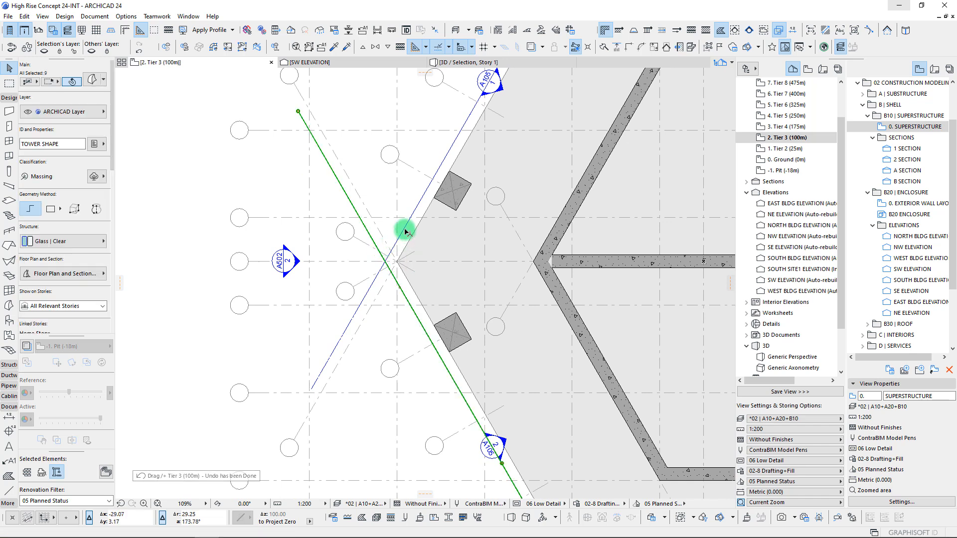
pyautogui.press('Escape')
# - Move the southwest panel group by its visible upper end onto the intersection with the northwest panel line at the west corner
pyautogui.scroll(3, 361, 309)
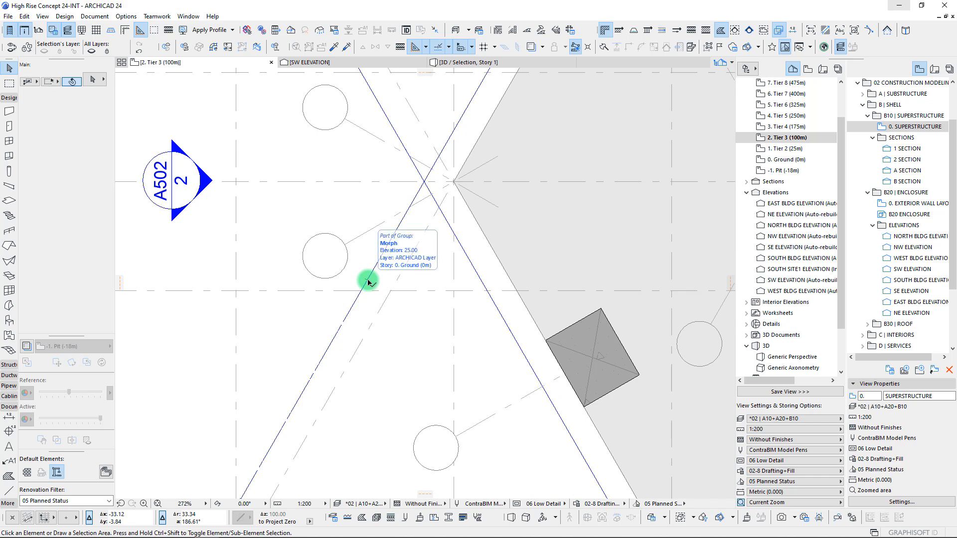
pyautogui.scroll(-3, 368, 283)
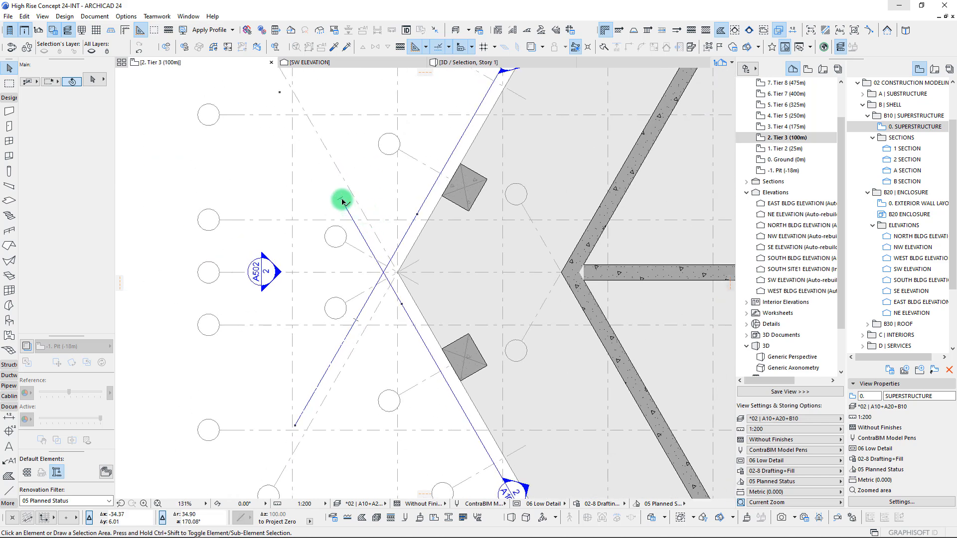
pyautogui.moveTo(341, 201); pyautogui.dragTo(378, 270)
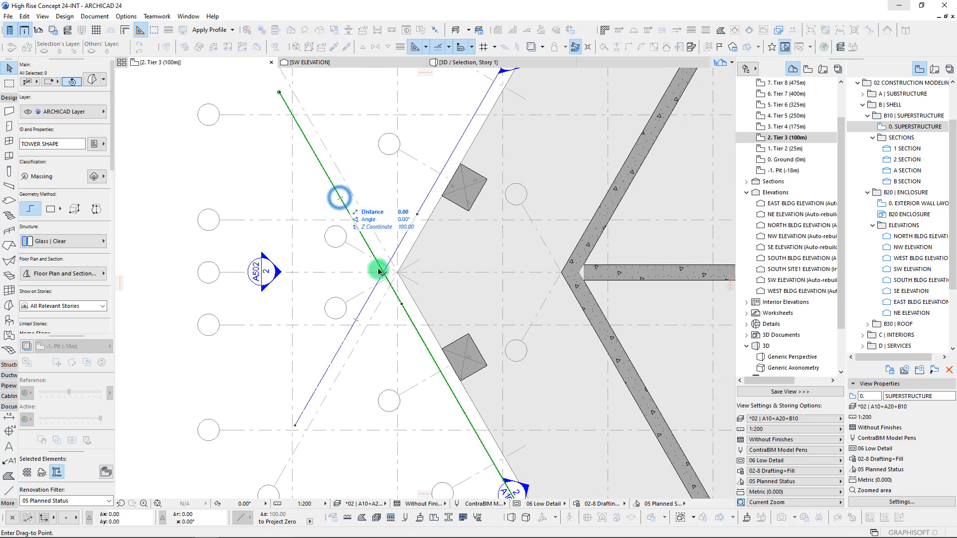
pyautogui.click(384, 273)
# - Move the northwest panel group by its visible lower end onto the intersection with the southwest panel line at the west corner
pyautogui.click(364, 303)
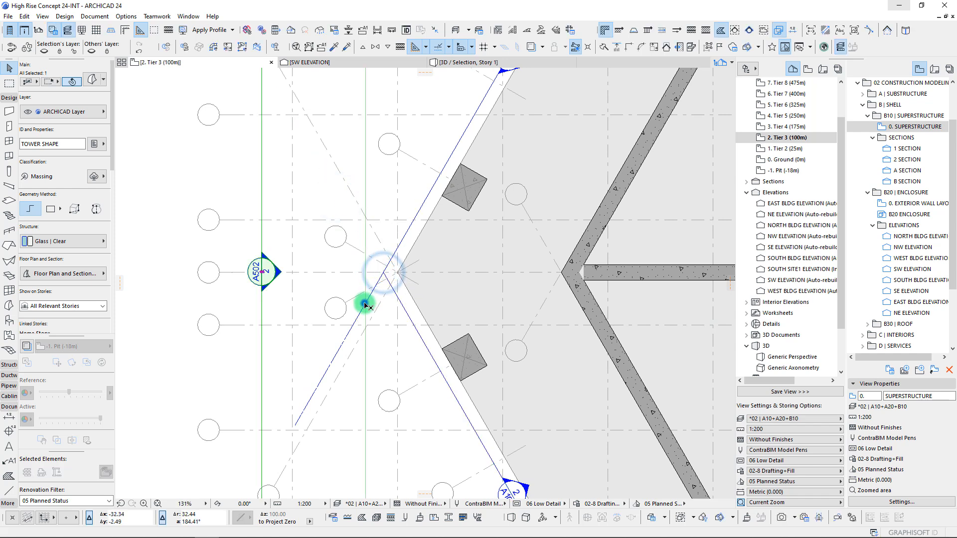
pyautogui.click(357, 322)
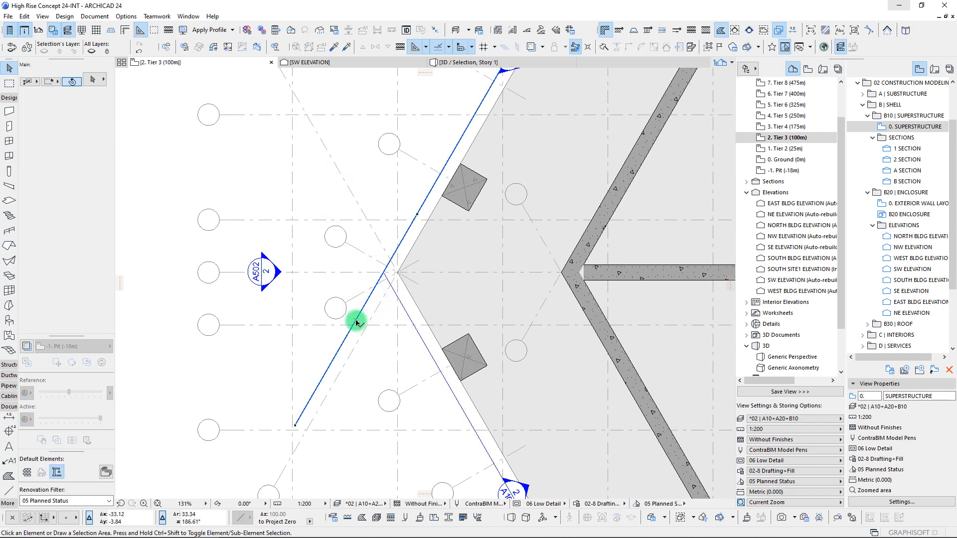
pyautogui.click(357, 322)
pyautogui.moveTo(357, 320); pyautogui.dragTo(371, 294)
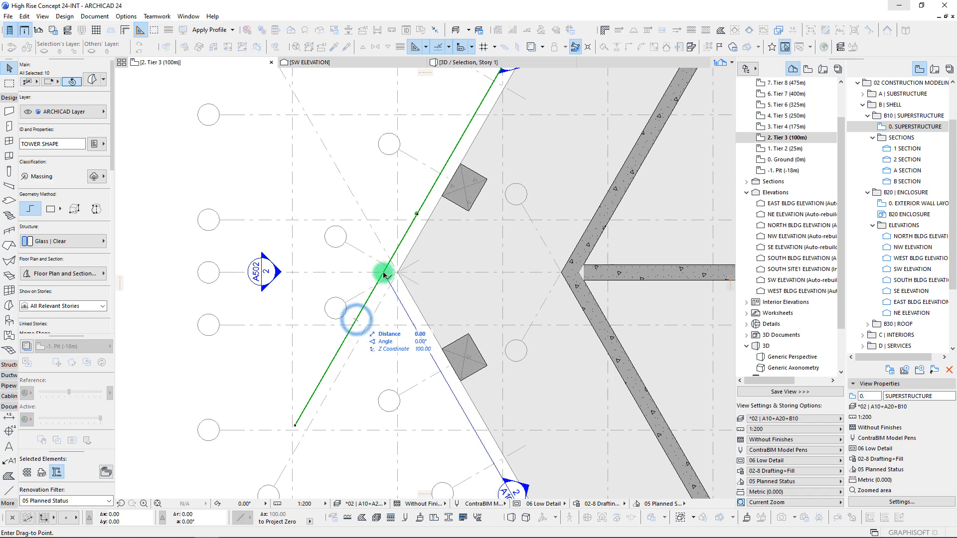
pyautogui.scroll(8, 384, 273)
pyautogui.scroll(-10, 393, 272)
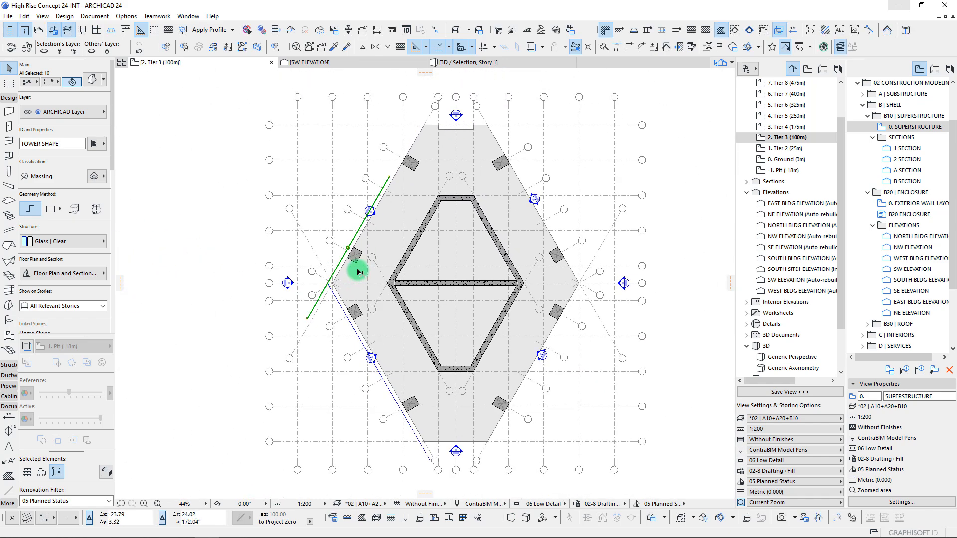
pyautogui.click(359, 273)
# - Enclose the whole tower plan in an all-stories marquee and display the enclosed model in 3D
pyautogui.scroll(-6, 352, 258)
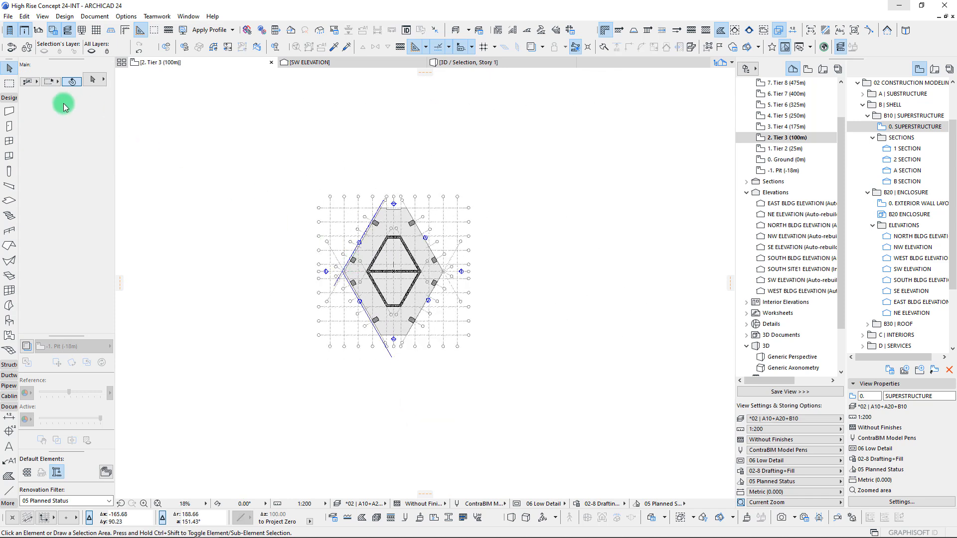
pyautogui.click(8, 83)
pyautogui.click(296, 166)
pyautogui.click(483, 374)
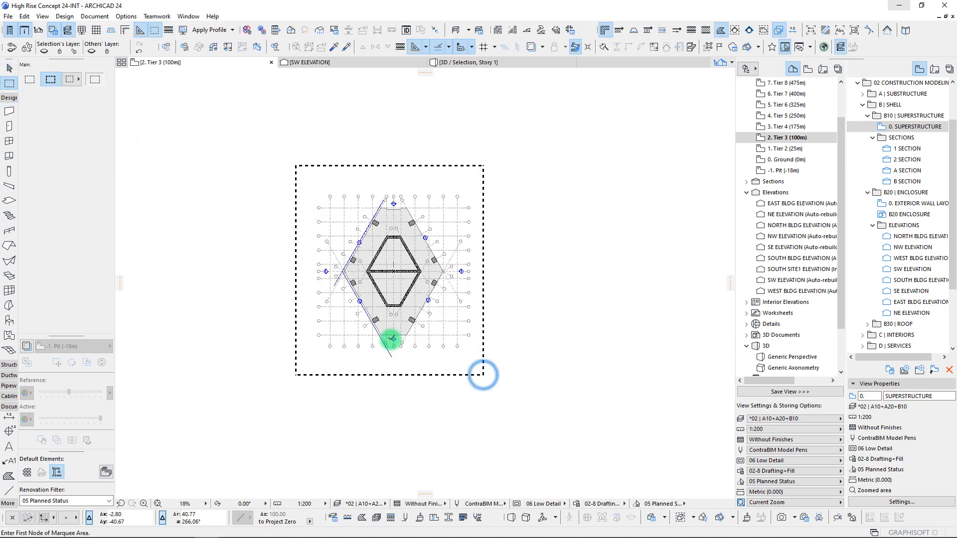
pyautogui.press('F5')
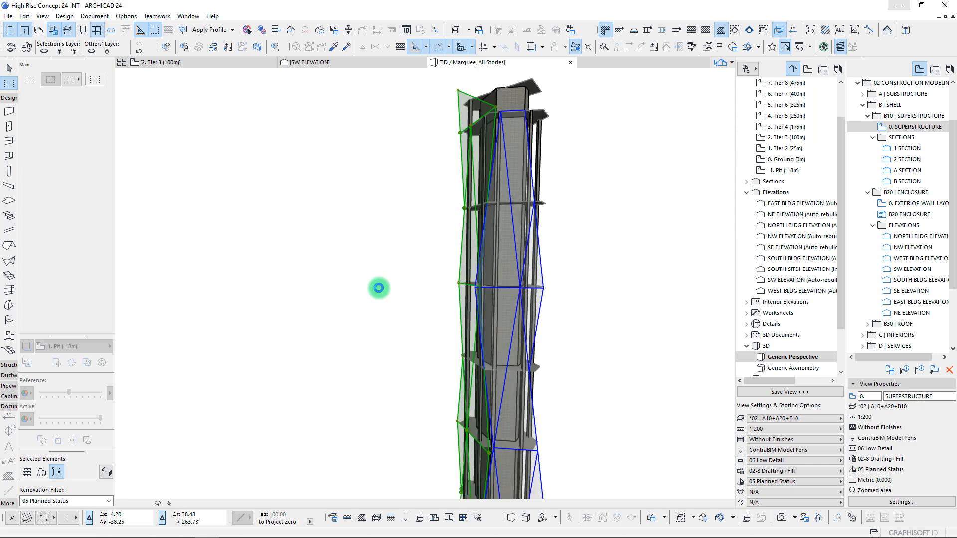
# - Examine in 3D how the southwest and northwest panel groups meet along the tower's west corner
pyautogui.scroll(5, 532, 301)
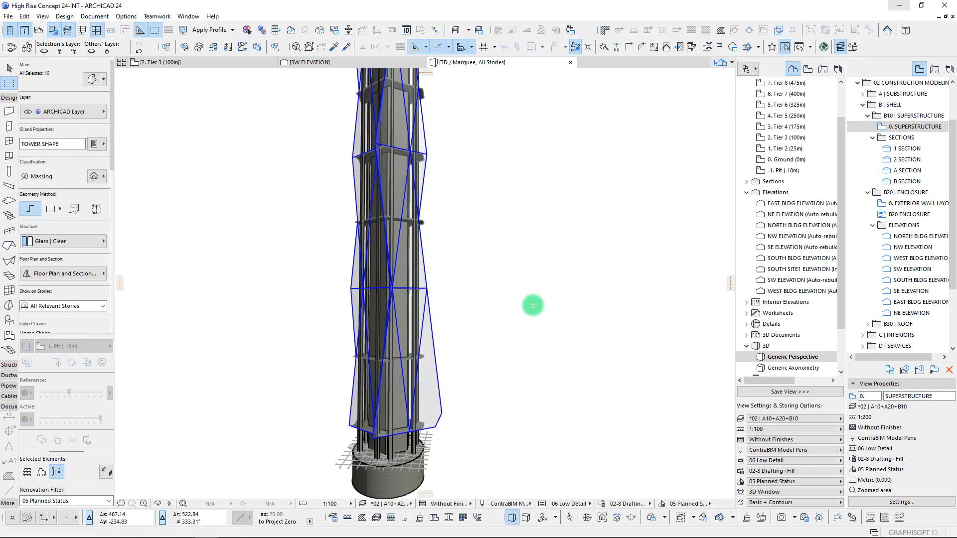
pyautogui.scroll(5, 518, 299)
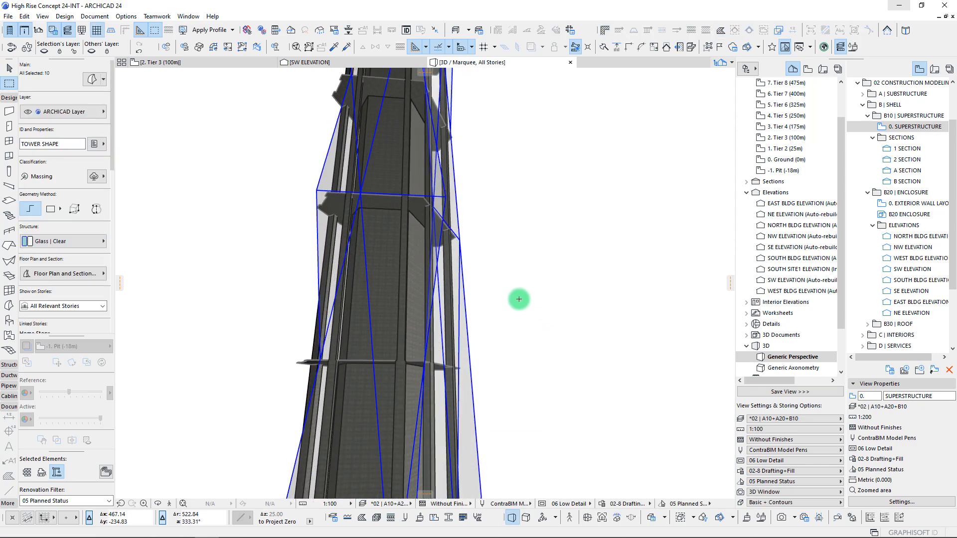
pyautogui.keyDown('shift'); pyautogui.moveTo(495, 288); pyautogui.dragTo(474, 322, button='middle'); pyautogui.keyUp('shift')
pyautogui.scroll(3, 323, 329)
pyautogui.scroll(5, 324, 330)
pyautogui.scroll(3, 400, 335)
pyautogui.press('Escape')
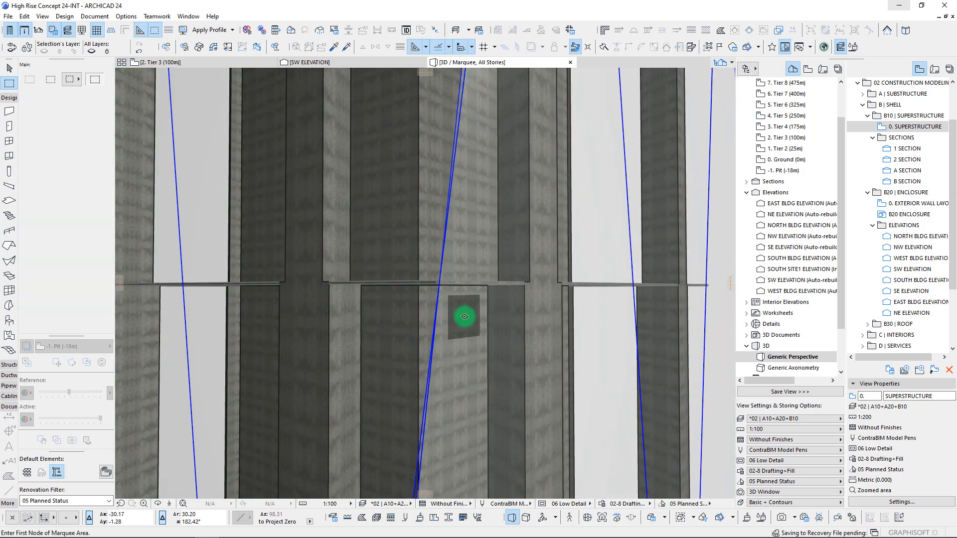
pyautogui.keyDown('shift'); pyautogui.moveTo(495, 292); pyautogui.dragTo(499, 366, button='middle'); pyautogui.keyUp('shift')
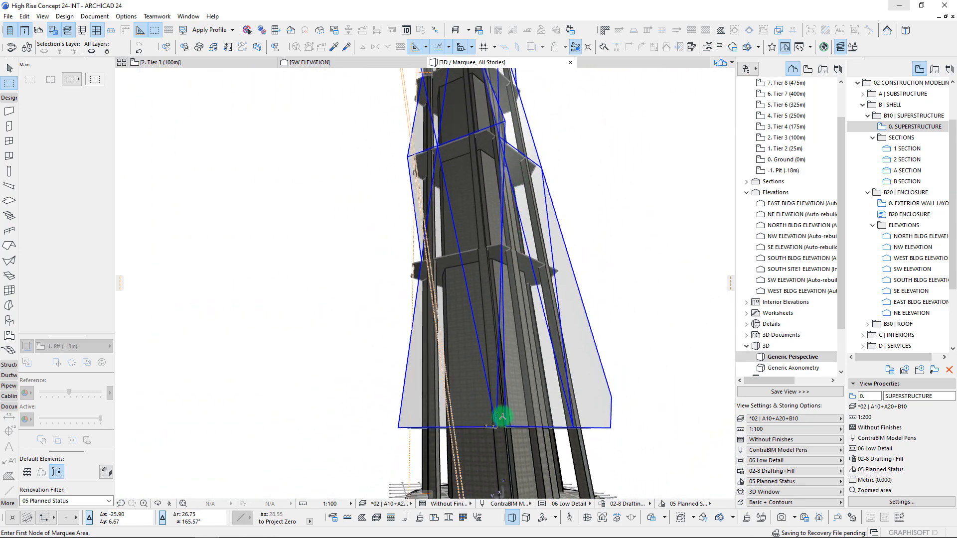
pyautogui.keyDown('shift'); pyautogui.moveTo(494, 426); pyautogui.dragTo(432, 426, button='middle'); pyautogui.keyUp('shift')
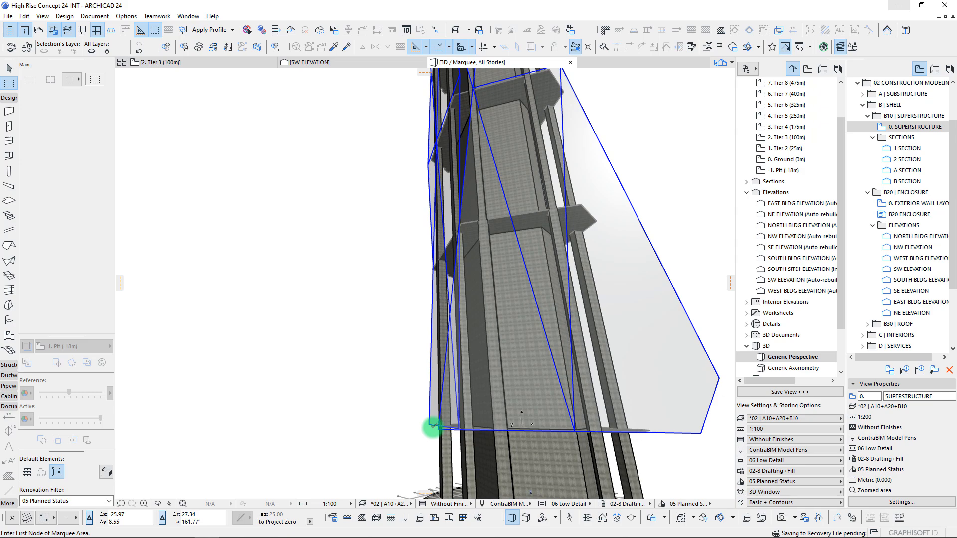
pyautogui.keyDown('shift'); pyautogui.moveTo(462, 90); pyautogui.dragTo(447, 340, button='middle'); pyautogui.keyUp('shift')
pyautogui.scroll(-10, 466, 276)
# - Select the southwest panel group and inspect its fit around the columns and floor slabs from several sides of the tower
pyautogui.click(461, 351)
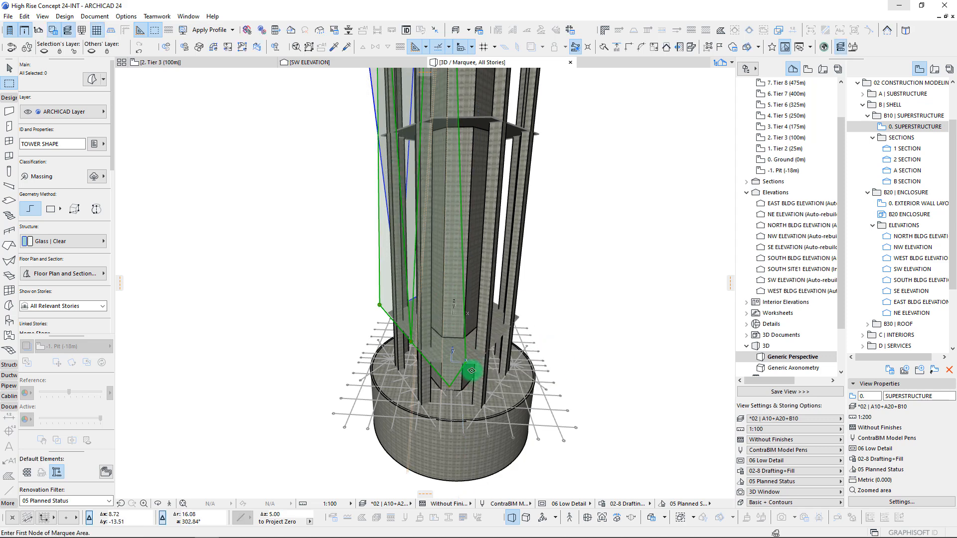
pyautogui.press('Escape')
pyautogui.press('Escape')
pyautogui.click(465, 364)
pyautogui.scroll(4, 456, 369)
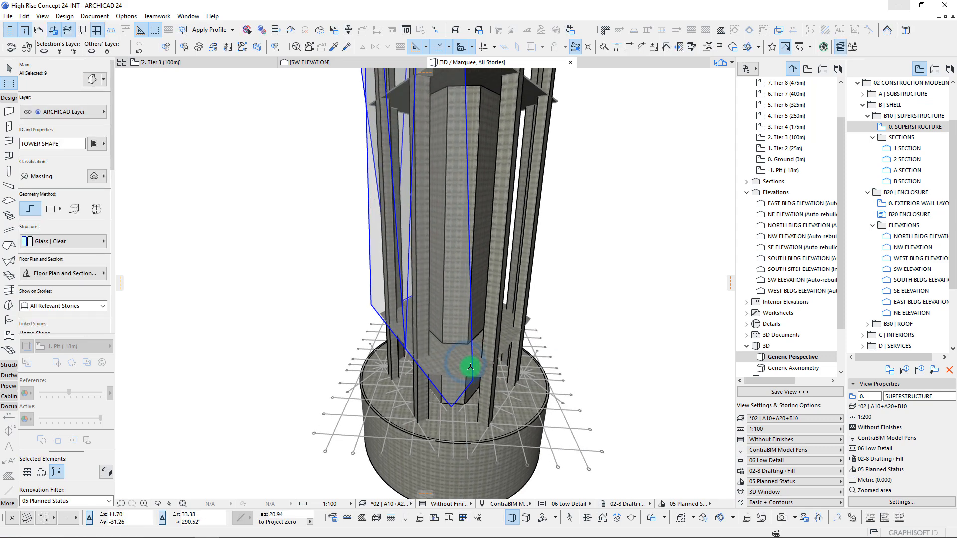
pyautogui.keyDown('shift'); pyautogui.moveTo(433, 377); pyautogui.dragTo(422, 335, button='middle'); pyautogui.keyUp('shift')
pyautogui.keyDown('shift'); pyautogui.moveTo(475, 311); pyautogui.dragTo(476, 311, button='middle'); pyautogui.keyUp('shift')
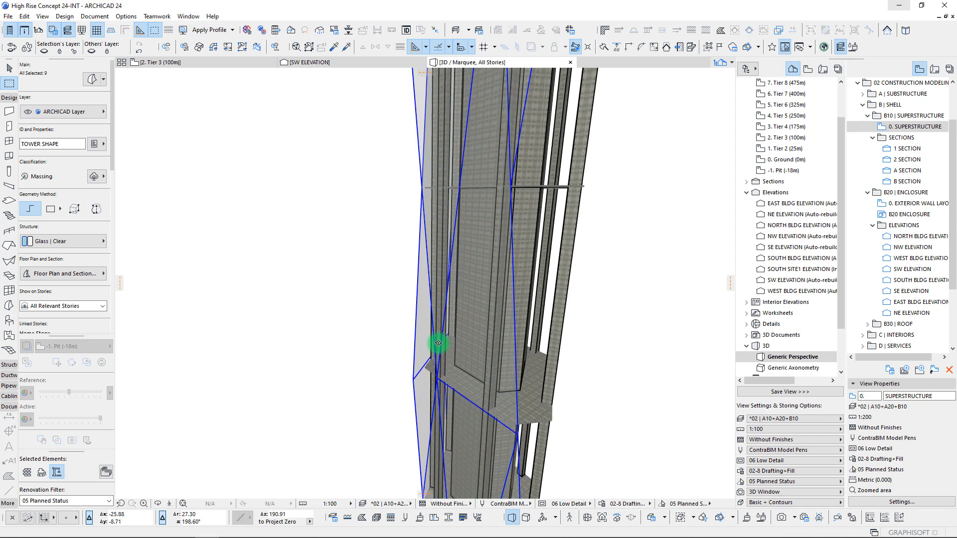
pyautogui.keyDown('shift'); pyautogui.moveTo(438, 349); pyautogui.dragTo(503, 458, button='middle'); pyautogui.keyUp('shift')
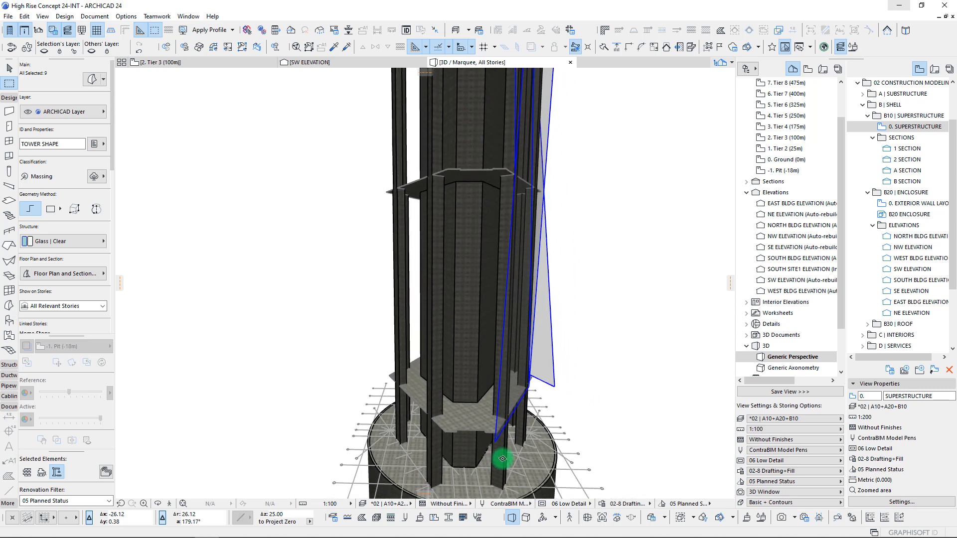
pyautogui.scroll(6, 481, 394)
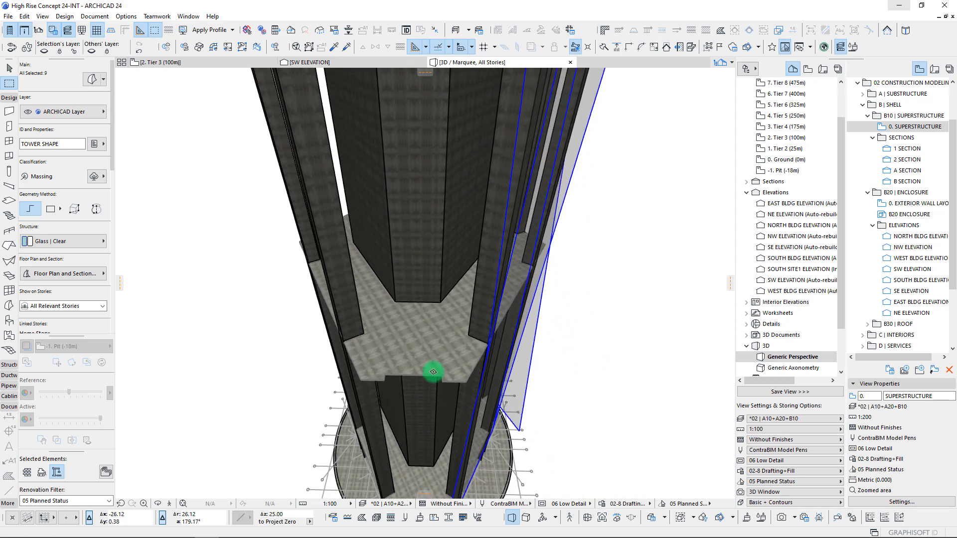
pyautogui.keyDown('shift'); pyautogui.moveTo(433, 371); pyautogui.dragTo(415, 347, button='middle'); pyautogui.keyUp('shift')
pyautogui.scroll(-6, 417, 344)
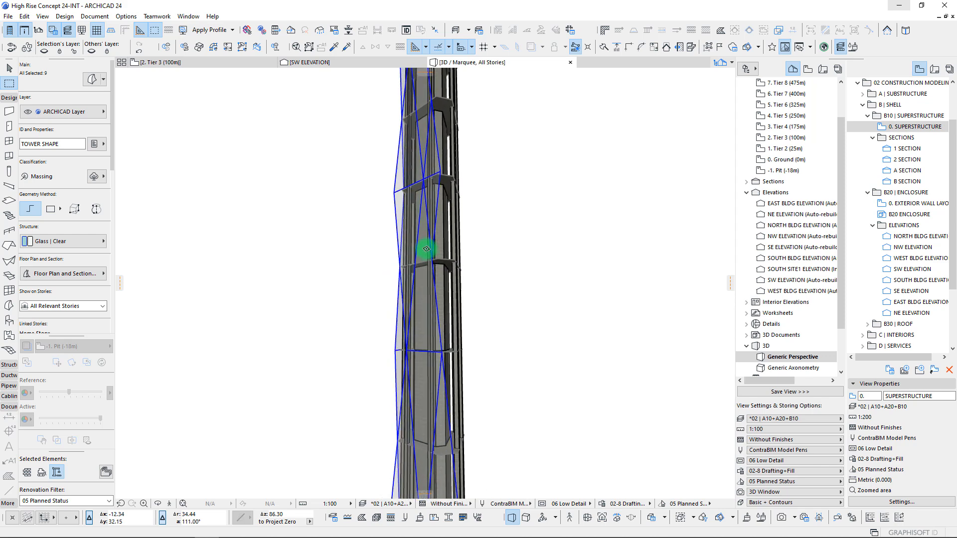
pyautogui.scroll(10, 404, 319)
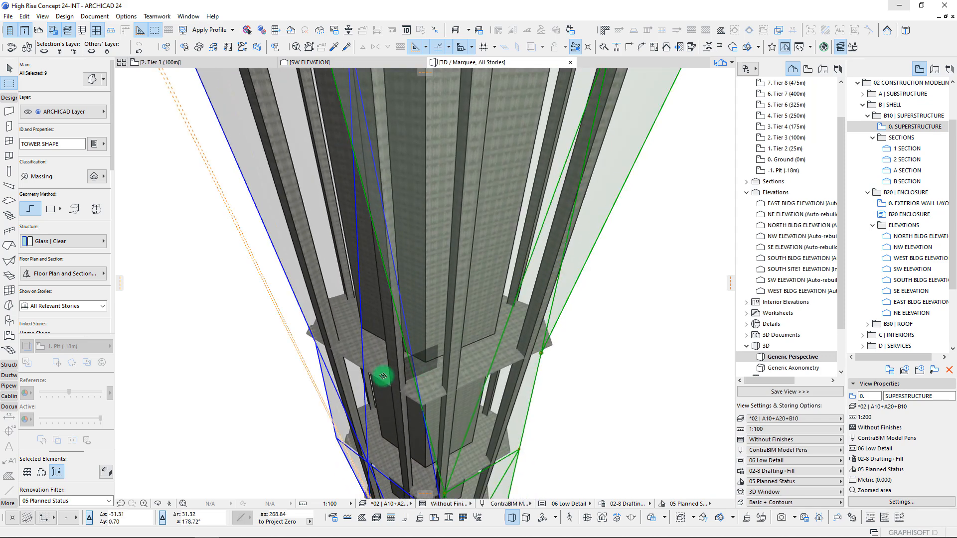
# - Select the northwest panel group, inspect its shared edge with the southwest group near Tier 3, and return to the Tier 3 floor plan
pyautogui.press('Escape')
pyautogui.press('Escape')
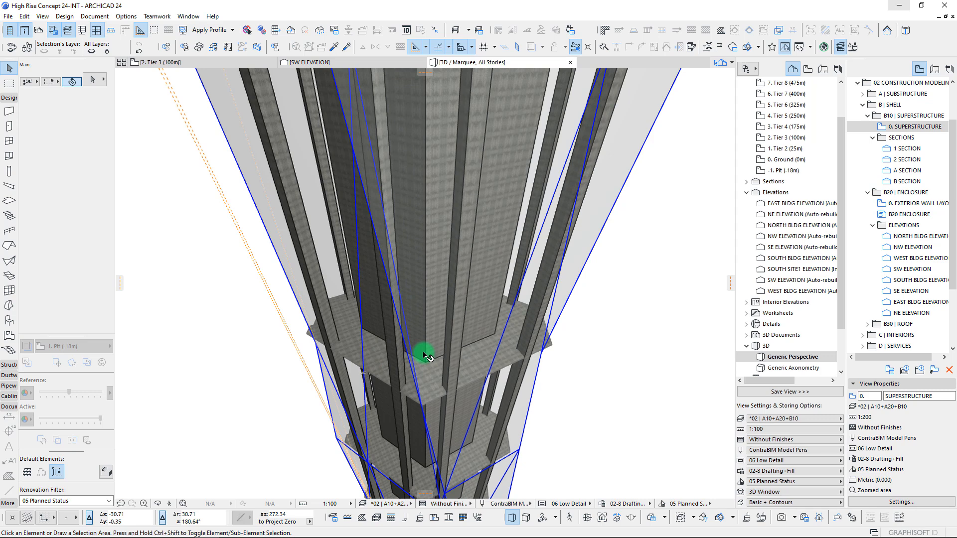
pyautogui.click(358, 355)
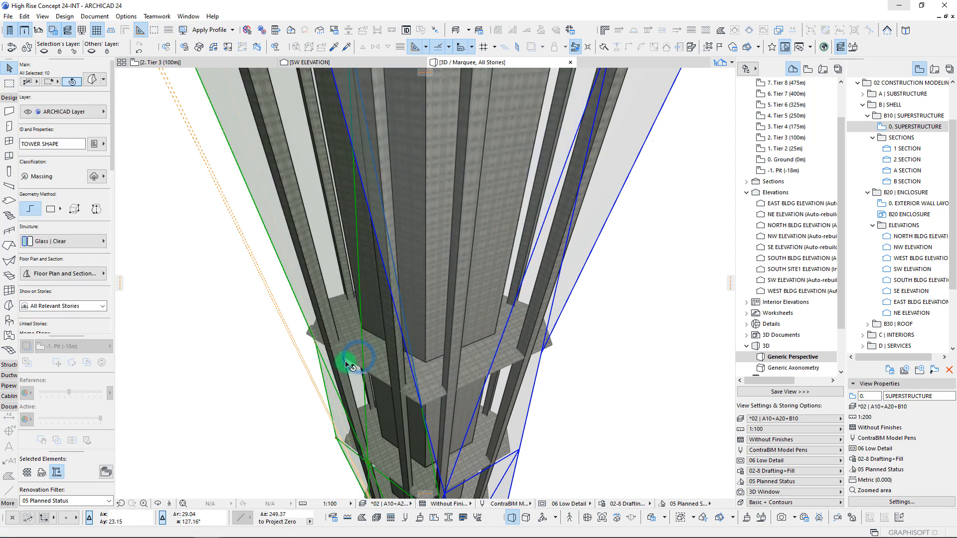
pyautogui.scroll(-4, 346, 352)
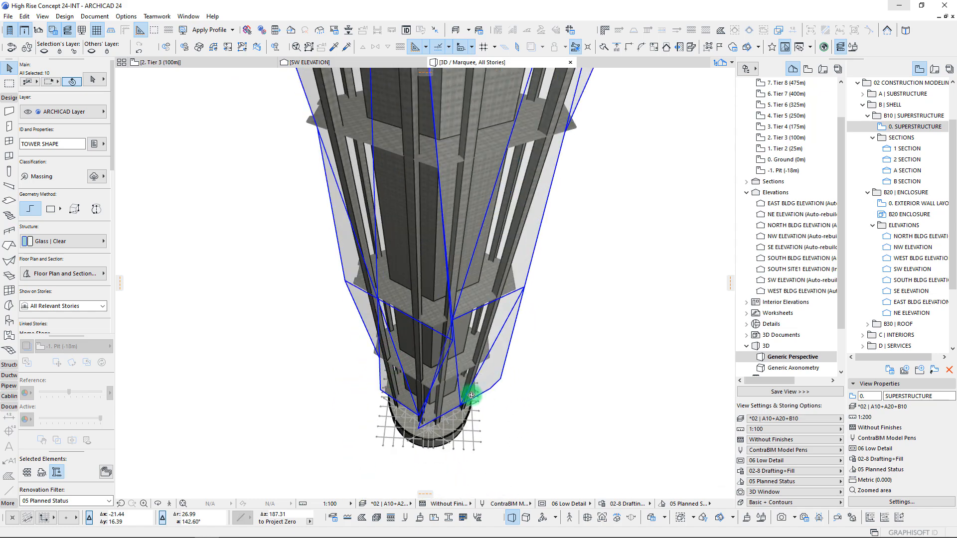
pyautogui.scroll(5, 484, 393)
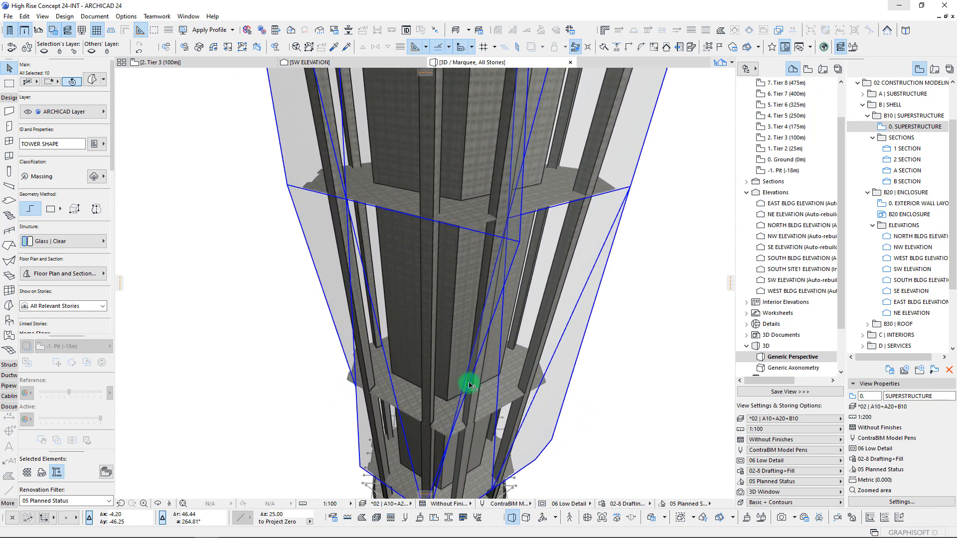
pyautogui.scroll(6, 447, 380)
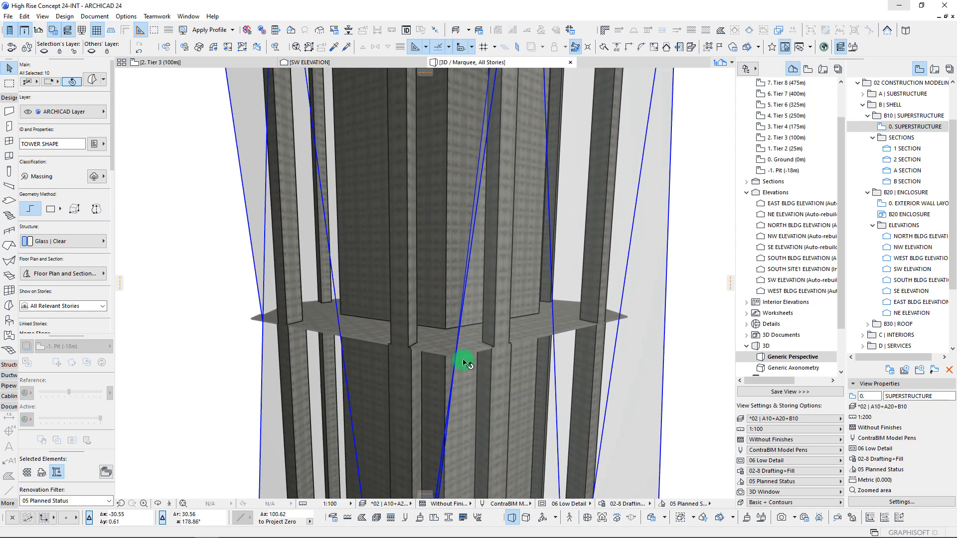
pyautogui.keyDown('shift'); pyautogui.moveTo(459, 360); pyautogui.dragTo(459, 342, button='middle'); pyautogui.keyUp('shift')
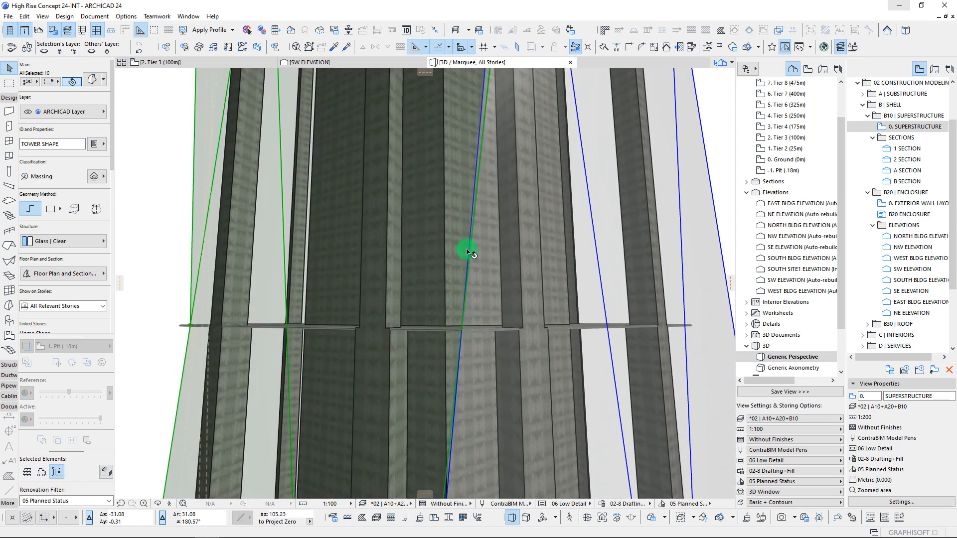
pyautogui.scroll(-10, 467, 258)
pyautogui.keyDown('shift'); pyautogui.moveTo(526, 303); pyautogui.dragTo(381, 325, button='middle'); pyautogui.keyUp('shift')
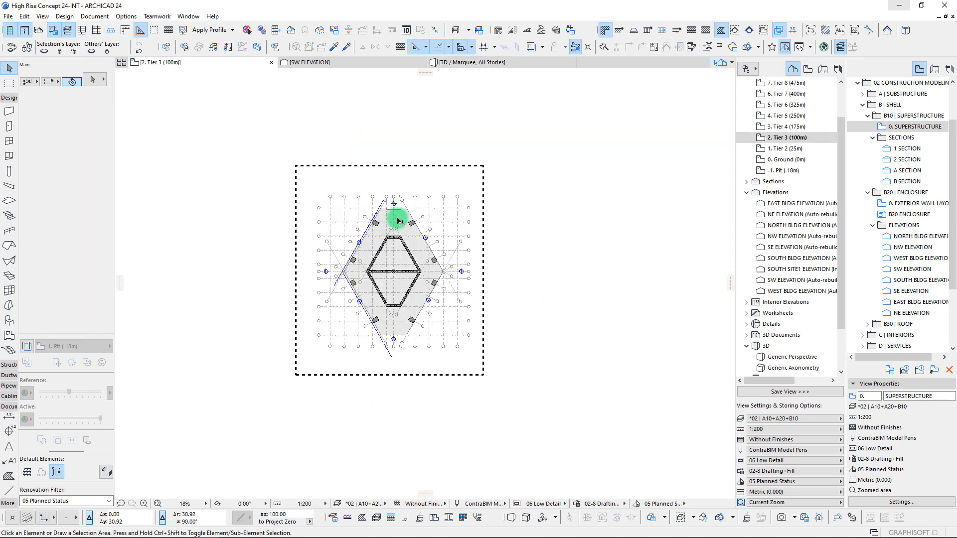
# - Mirror a copy of the southwest and northwest panel groups about the tower's north-south centreline, then deselect them
pyautogui.scroll(8, 391, 214)
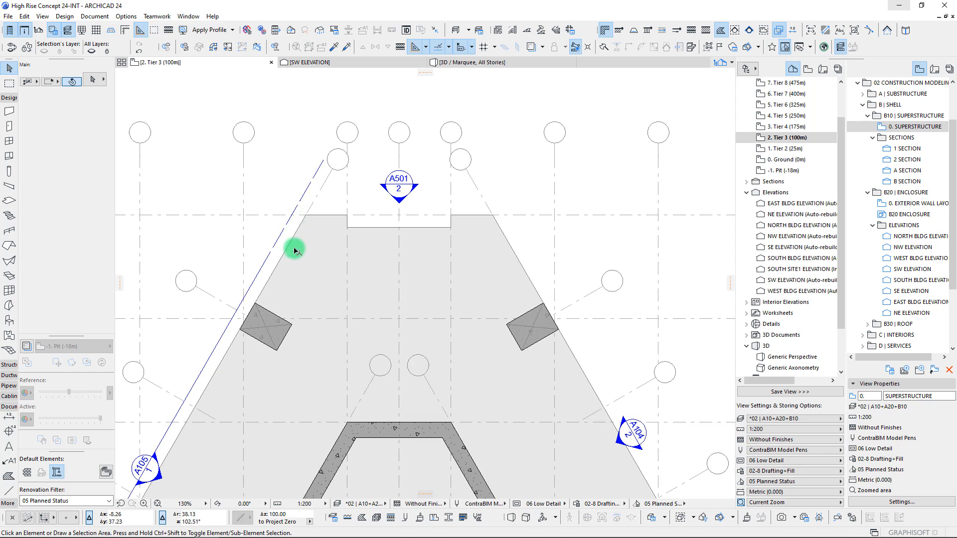
pyautogui.scroll(-8, 297, 234)
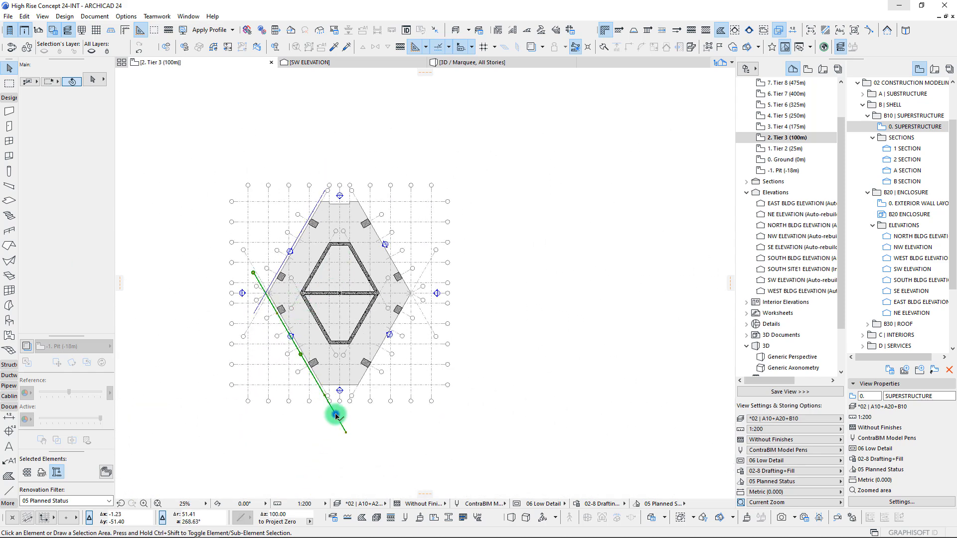
pyautogui.click(336, 415)
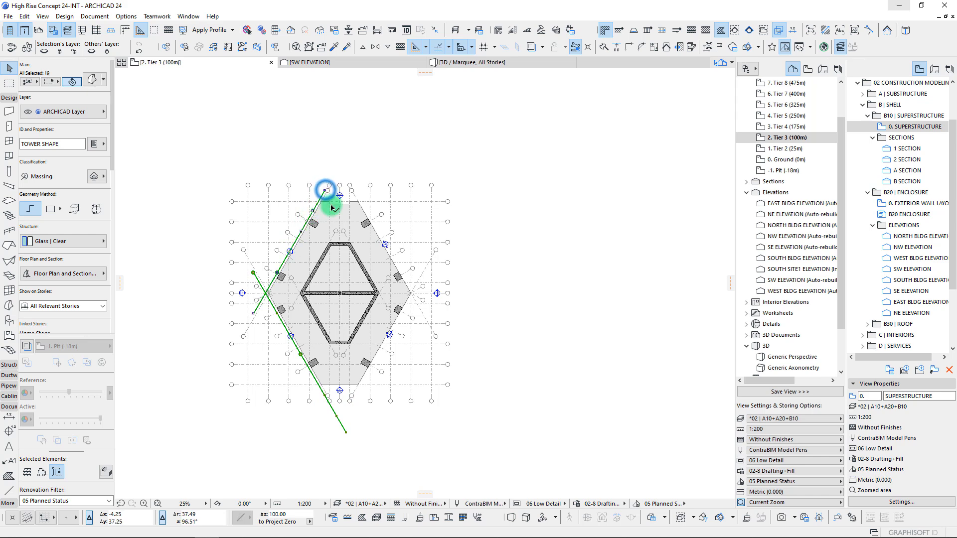
pyautogui.hotkey('ctrl', 'shift', 'm')
pyautogui.scroll(3, 331, 207)
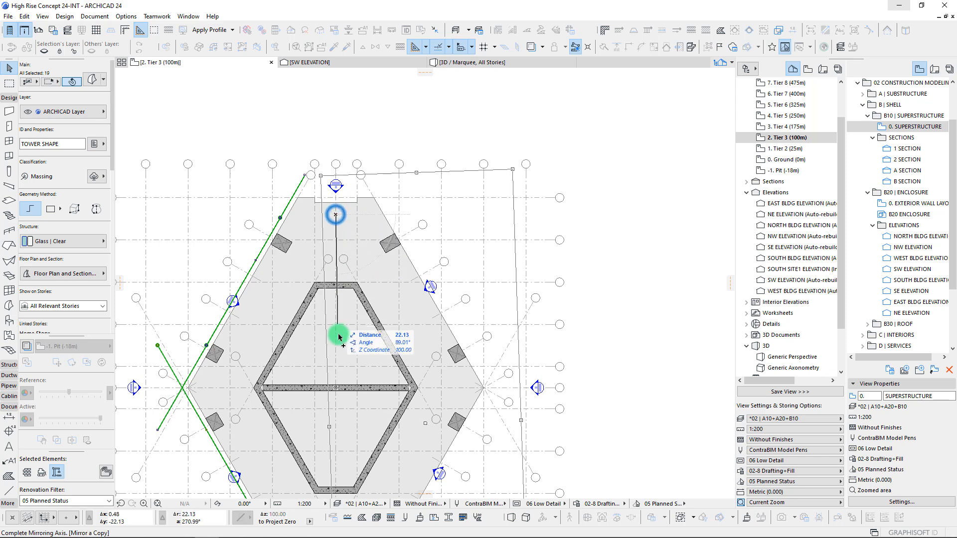
pyautogui.click(336, 351)
pyautogui.click(528, 211)
pyautogui.scroll(-3, 404, 210)
# - Drag the southwest panel group along its face away from the south corner, referencing its lower corner at Tier 2 (25 m)
pyautogui.click(435, 68)
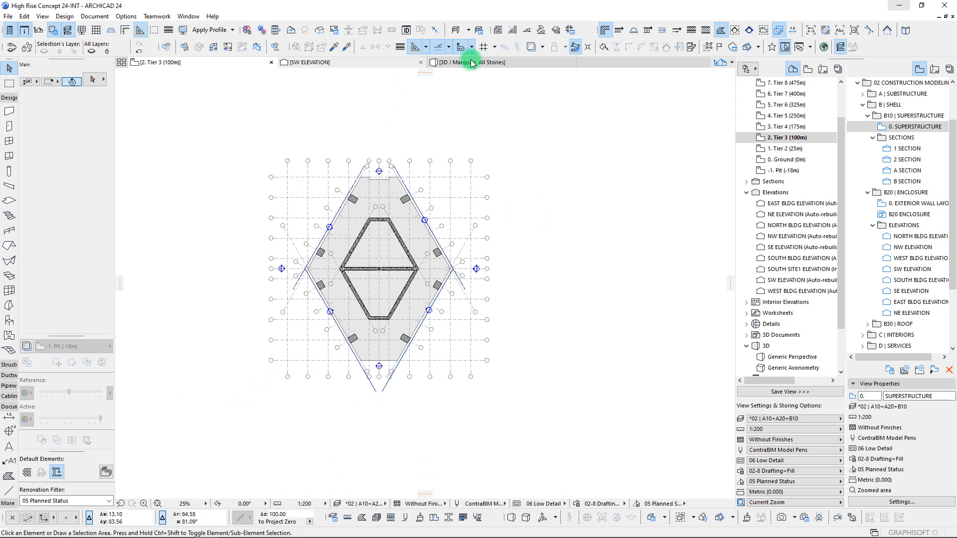
pyautogui.click(453, 63)
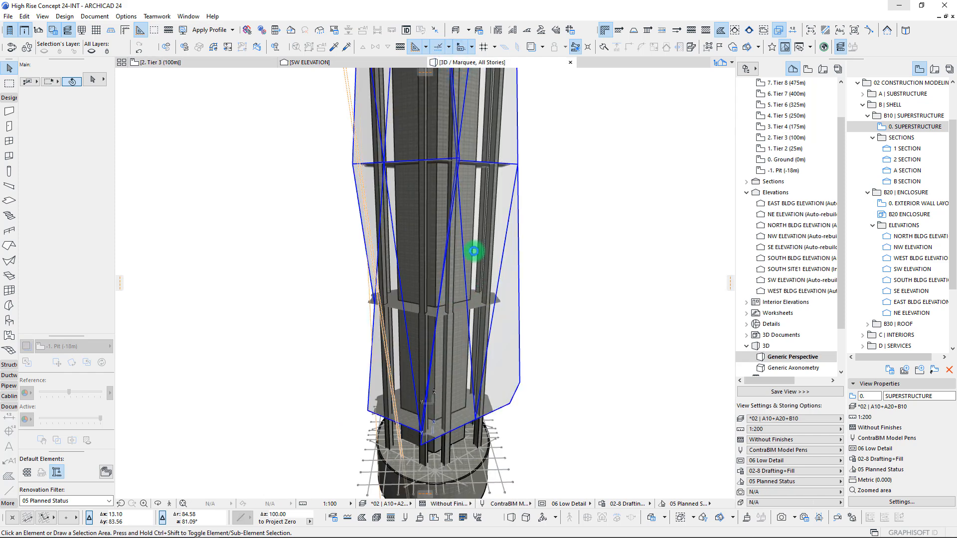
pyautogui.keyDown('shift'); pyautogui.moveTo(389, 235); pyautogui.dragTo(429, 171, button='middle'); pyautogui.keyUp('shift')
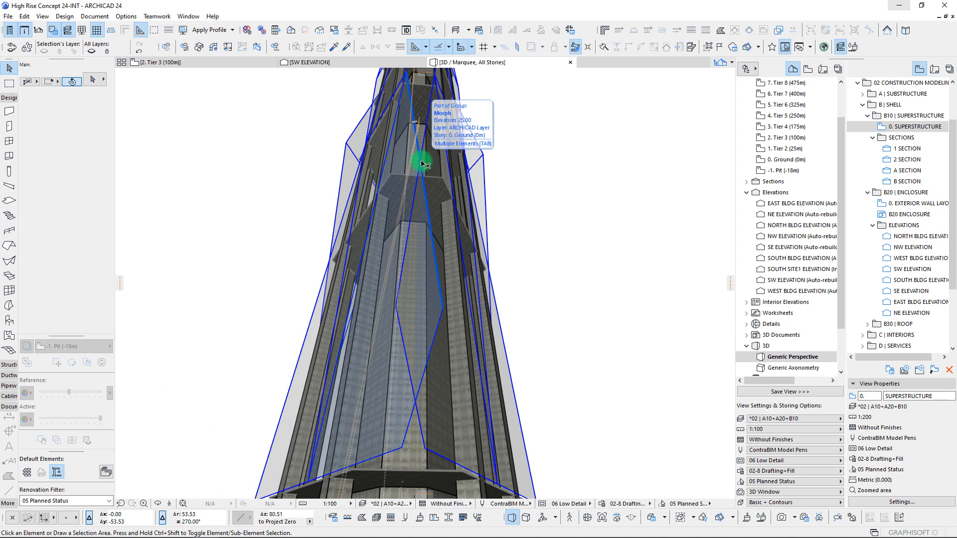
pyautogui.keyDown('shift'); pyautogui.moveTo(430, 379); pyautogui.dragTo(621, 382, button='middle'); pyautogui.keyUp('shift')
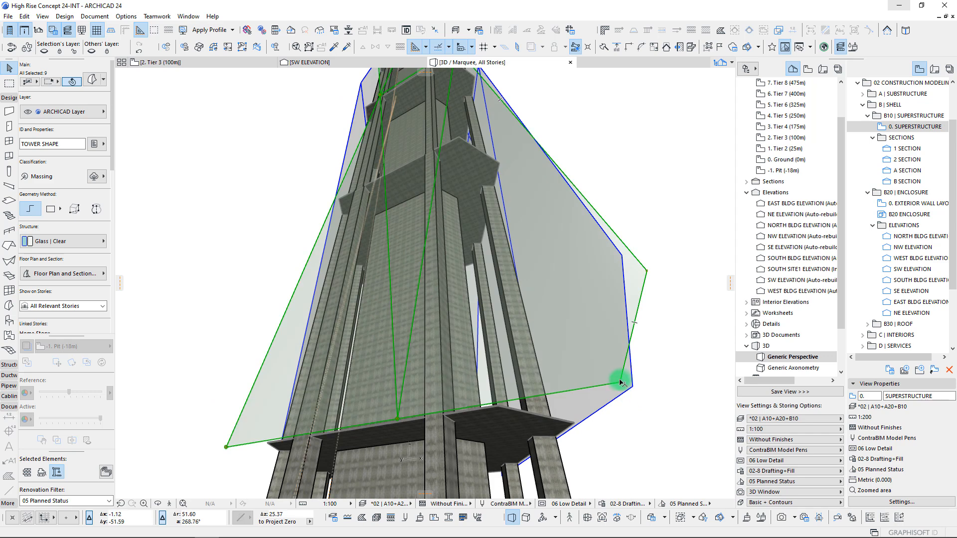
pyautogui.keyDown('shift'); pyautogui.moveTo(532, 404); pyautogui.dragTo(546, 259, button='middle'); pyautogui.keyUp('shift')
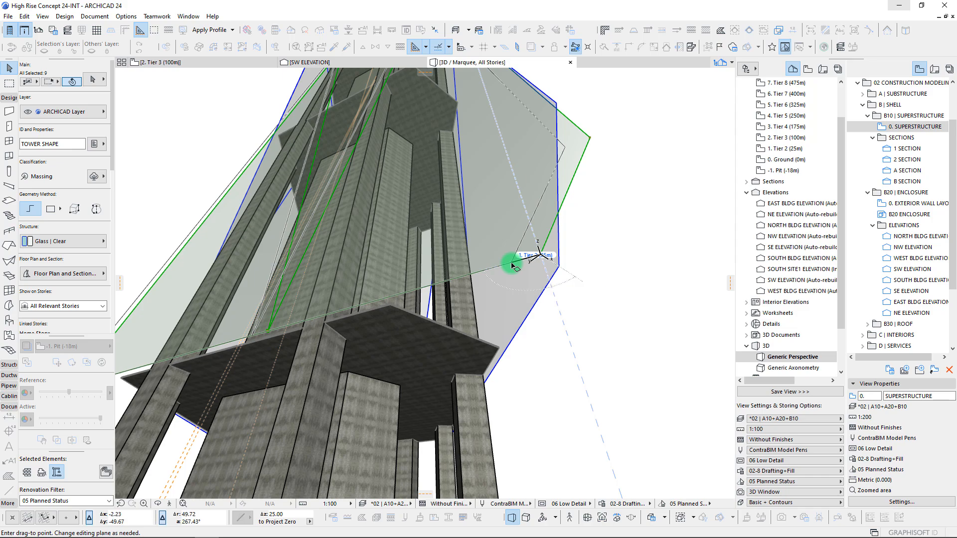
pyautogui.click(511, 264)
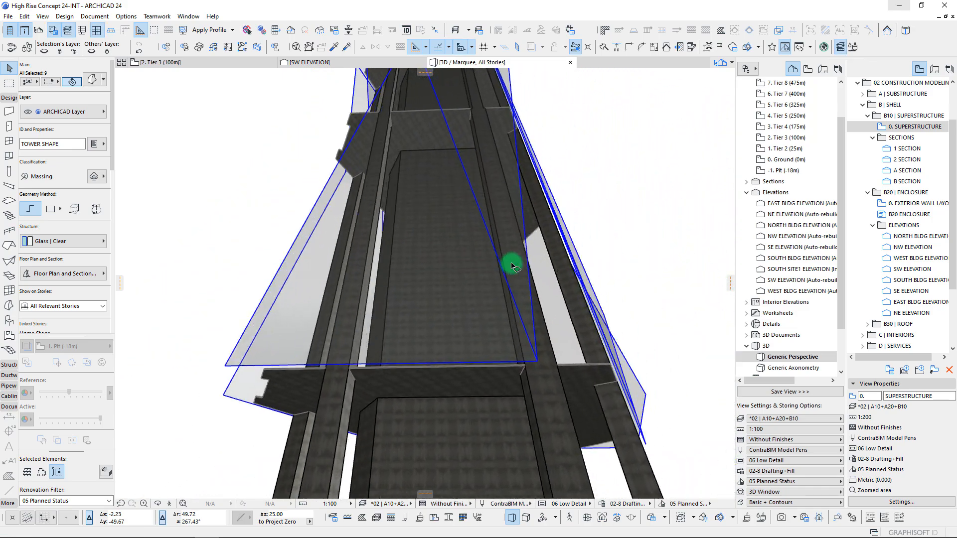
# - Drag the northwest panel group about 1.71 m at 60° along its face, away from the tower's west corner
pyautogui.click(482, 229)
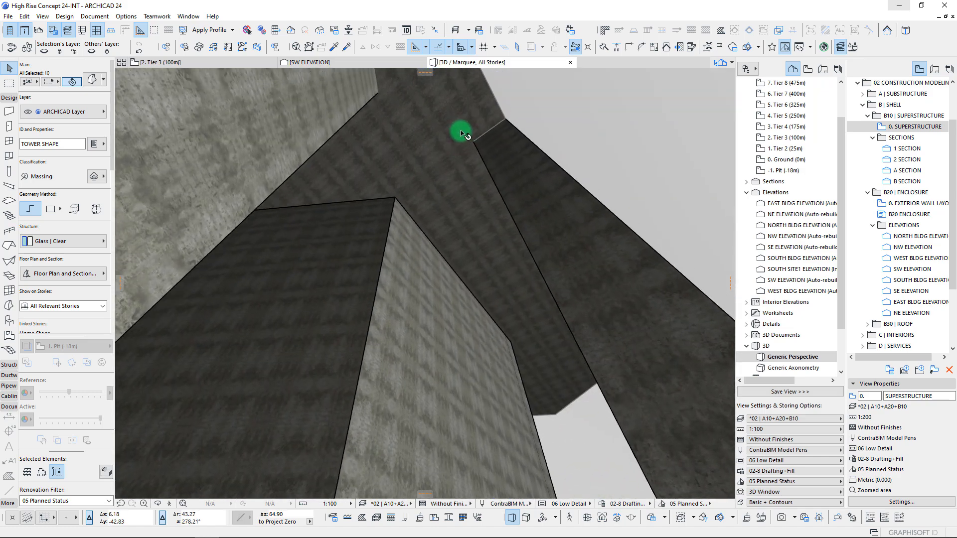
pyautogui.keyDown('shift'); pyautogui.moveTo(466, 122); pyautogui.dragTo(499, 291, button='middle'); pyautogui.keyUp('shift')
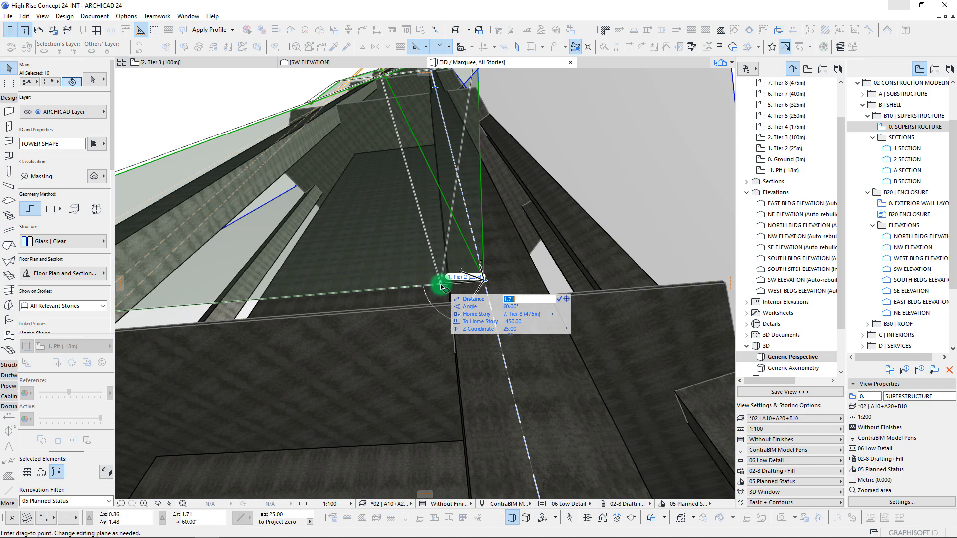
pyautogui.scroll(-10, 441, 286)
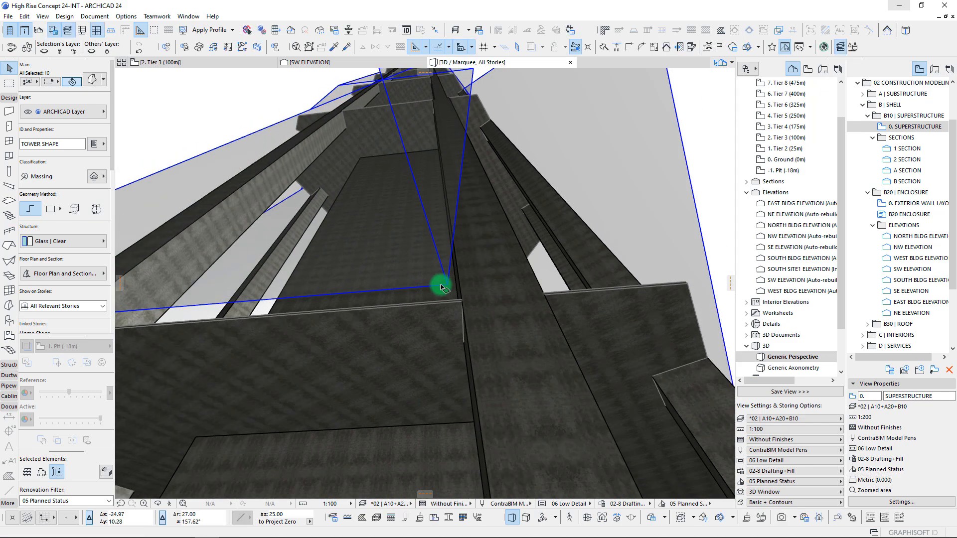
# - Examine in 3D how the shifted southwest and northwest panel groups meet at the west corner, leaving nothing selected
pyautogui.scroll(8, 441, 287)
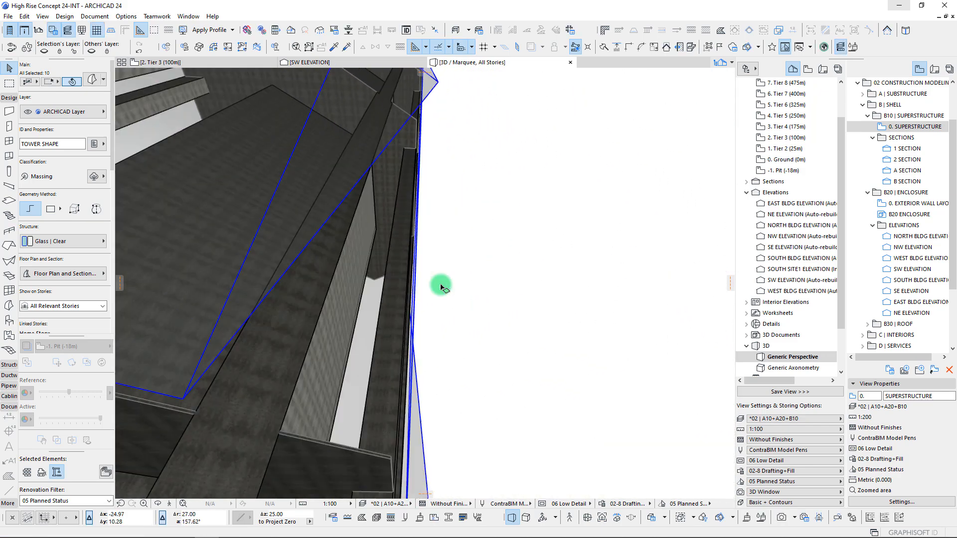
pyautogui.scroll(-4, 441, 287)
pyautogui.scroll(-3, 440, 287)
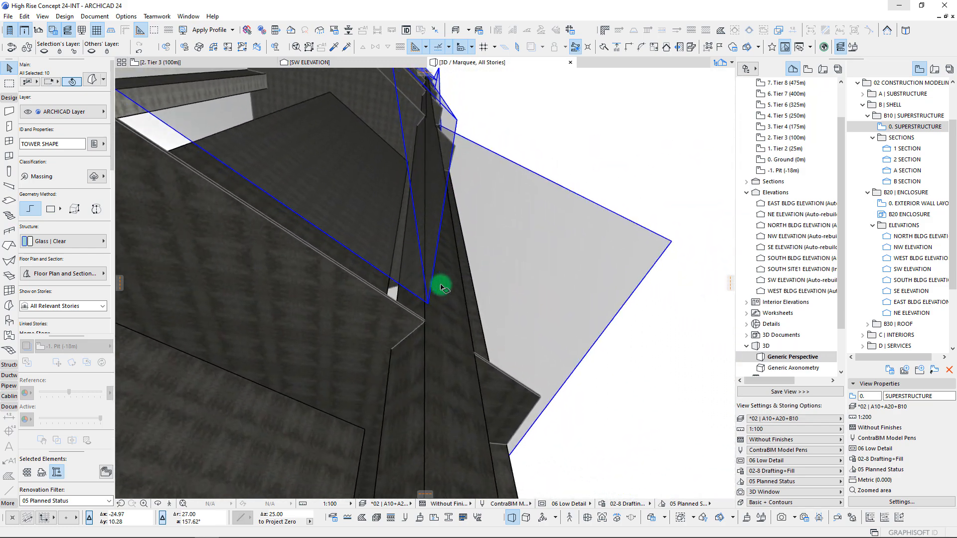
pyautogui.scroll(6, 440, 287)
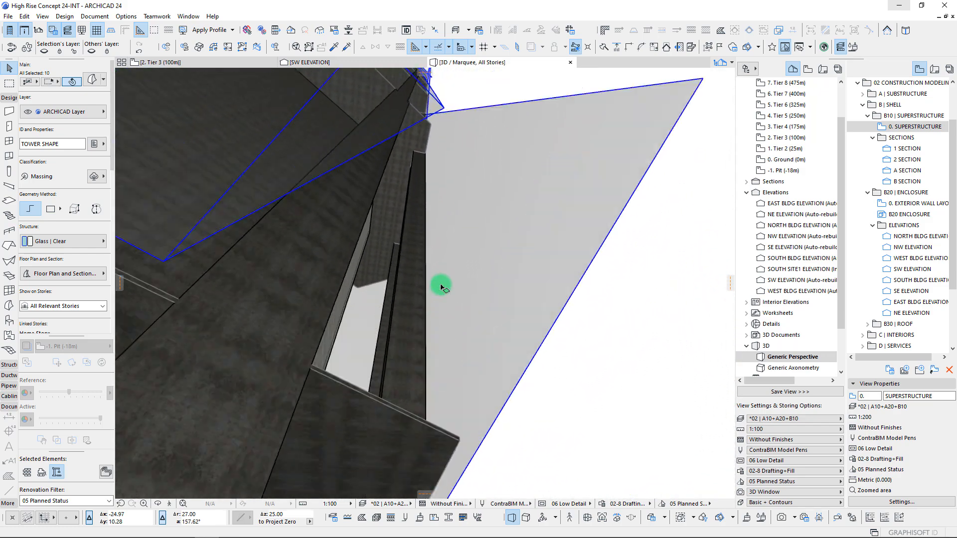
pyautogui.scroll(-5, 441, 287)
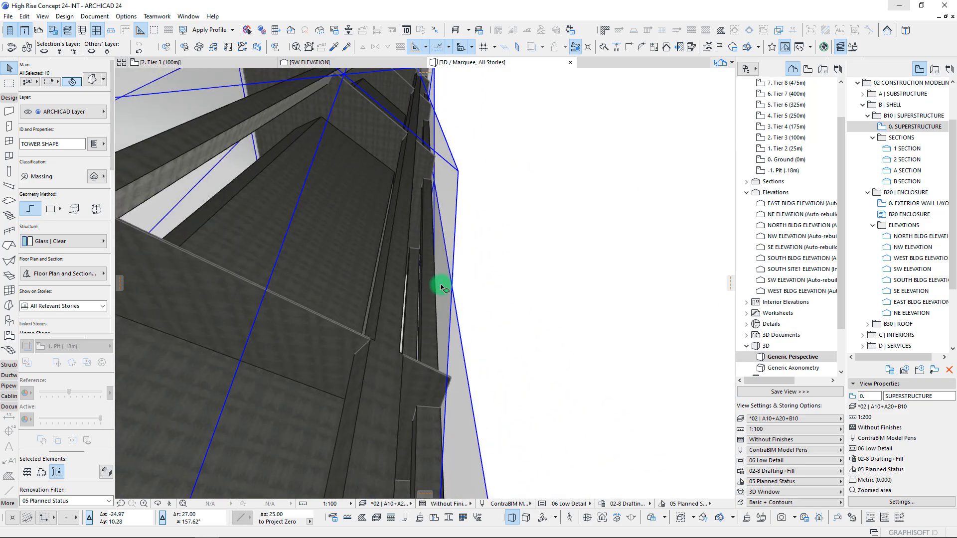
pyautogui.moveTo(396, 283)
pyautogui.keyDown('shift'); pyautogui.mouseDown(button='middle')
pyautogui.moveTo(352, 271)
pyautogui.moveTo(380, 265)
pyautogui.moveTo(354, 293)
pyautogui.moveTo(405, 364)
pyautogui.moveTo(404, 276)
pyautogui.mouseUp(button='middle'); pyautogui.keyUp('shift')
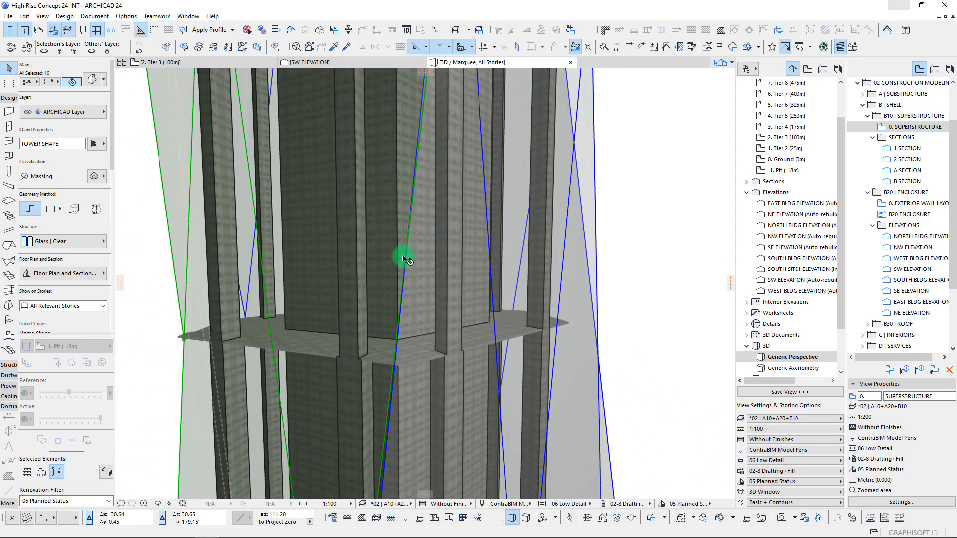
pyautogui.keyDown('shift'); pyautogui.moveTo(616, 327); pyautogui.dragTo(438, 187, button='middle'); pyautogui.keyUp('shift')
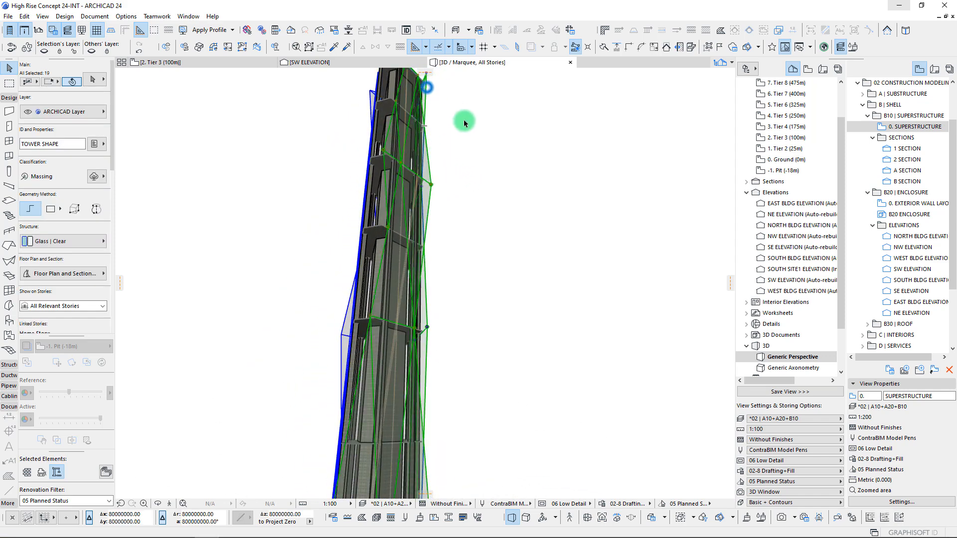
pyautogui.click(460, 160)
pyautogui.keyDown('shift'); pyautogui.moveTo(460, 160); pyautogui.dragTo(324, 144, button='middle'); pyautogui.keyUp('shift')
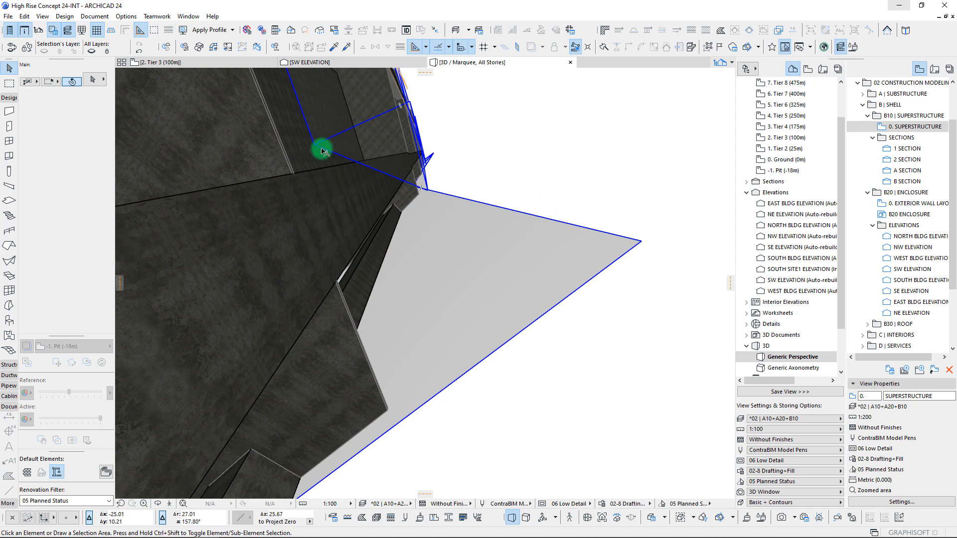
# - Draw a triangular glass morph face at the west corner from the Tier 2 (25 m) panel corners up to the edge crossing
pyautogui.click(10, 306)
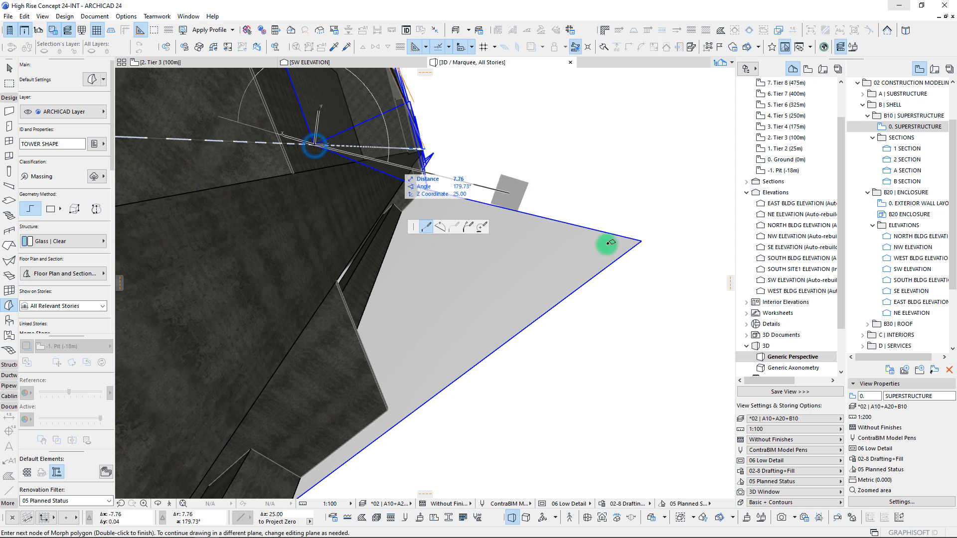
pyautogui.keyDown('shift'); pyautogui.moveTo(448, 180); pyautogui.dragTo(388, 192, button='middle'); pyautogui.keyUp('shift')
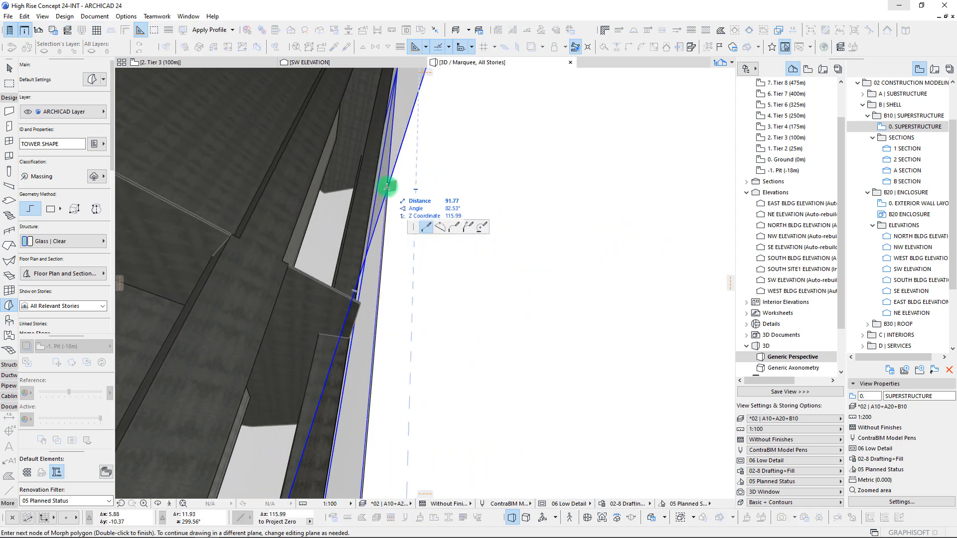
pyautogui.moveTo(376, 309)
pyautogui.keyDown('shift'); pyautogui.mouseDown(button='middle')
pyautogui.moveTo(459, 359)
pyautogui.moveTo(453, 346)
pyautogui.moveTo(444, 342)
pyautogui.moveTo(442, 401)
pyautogui.moveTo(412, 267)
pyautogui.moveTo(403, 308)
pyautogui.moveTo(387, 314)
pyautogui.mouseUp(button='middle'); pyautogui.keyUp('shift')
pyautogui.doubleClick(451, 355)
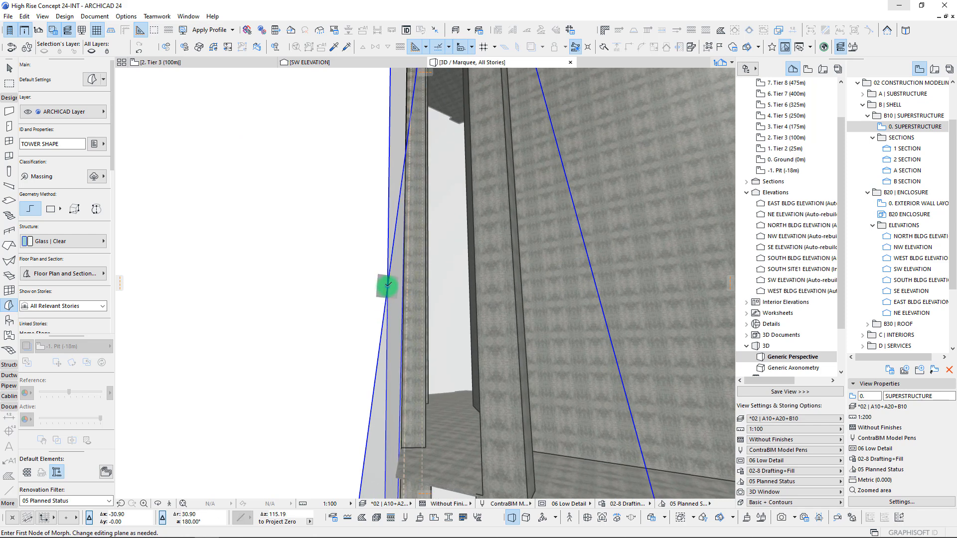
# - Draw a triangular glass morph face between the west-corner edge crossing and the two panel corners at Tier 4 (175 m)
pyautogui.moveTo(389, 229)
pyautogui.keyDown('shift'); pyautogui.mouseDown(button='middle')
pyautogui.moveTo(374, 207)
pyautogui.moveTo(407, 264)
pyautogui.moveTo(374, 258)
pyautogui.moveTo(380, 273)
pyautogui.moveTo(366, 296)
pyautogui.mouseUp(button='middle'); pyautogui.keyUp('shift')
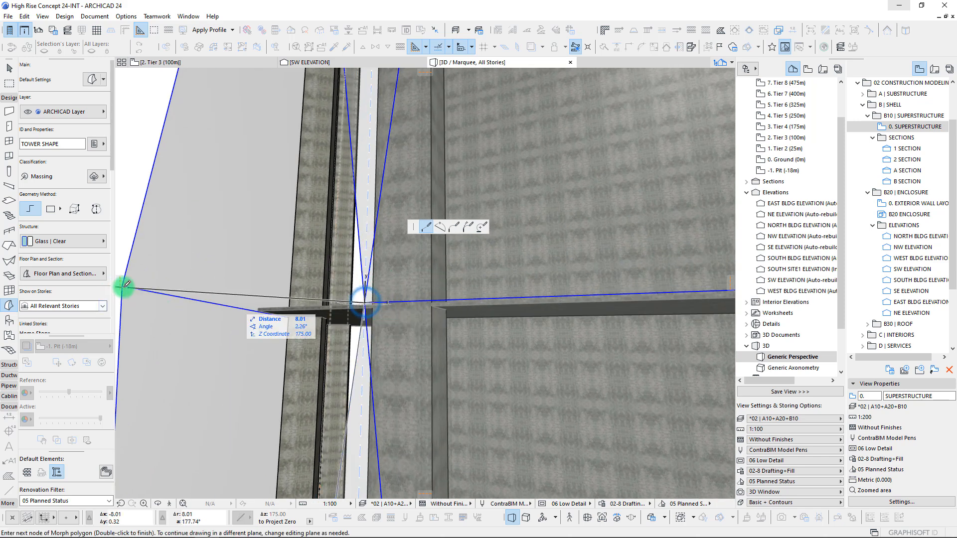
pyautogui.moveTo(125, 289)
pyautogui.keyDown('shift'); pyautogui.mouseDown(button='middle')
pyautogui.moveTo(201, 295)
pyautogui.moveTo(239, 361)
pyautogui.moveTo(274, 333)
pyautogui.moveTo(258, 350)
pyautogui.mouseUp(button='middle'); pyautogui.keyUp('shift')
pyautogui.doubleClick(265, 349)
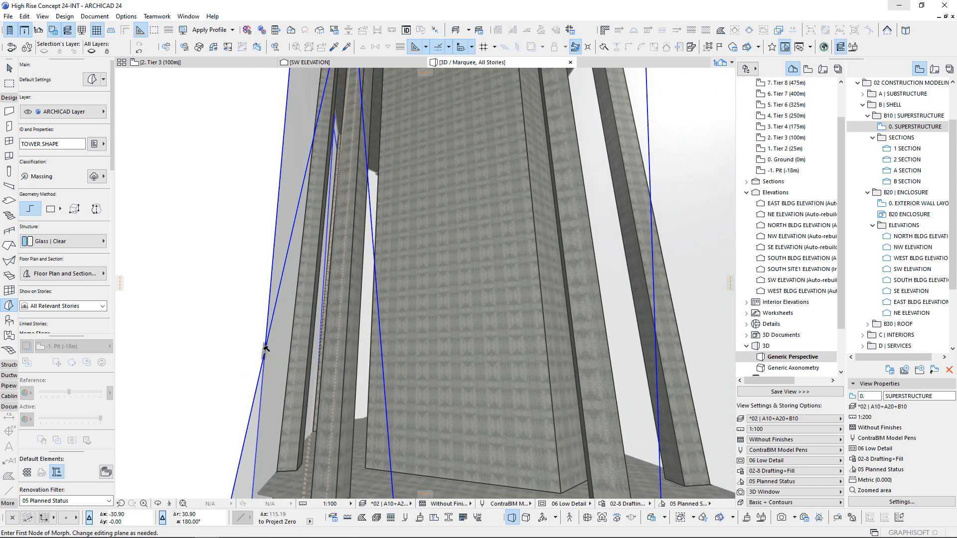
# - Draw a triangular glass morph face upward from the two west-corner panel corners at Tier 4 (175 m)
pyautogui.scroll(-5, 360, 290)
pyautogui.keyDown('shift'); pyautogui.moveTo(360, 290); pyautogui.dragTo(336, 322, button='middle'); pyautogui.keyUp('shift')
pyautogui.scroll(3, 361, 278)
pyautogui.scroll(4, 323, 321)
pyautogui.moveTo(142, 423); pyautogui.dragTo(157, 421, button='middle')
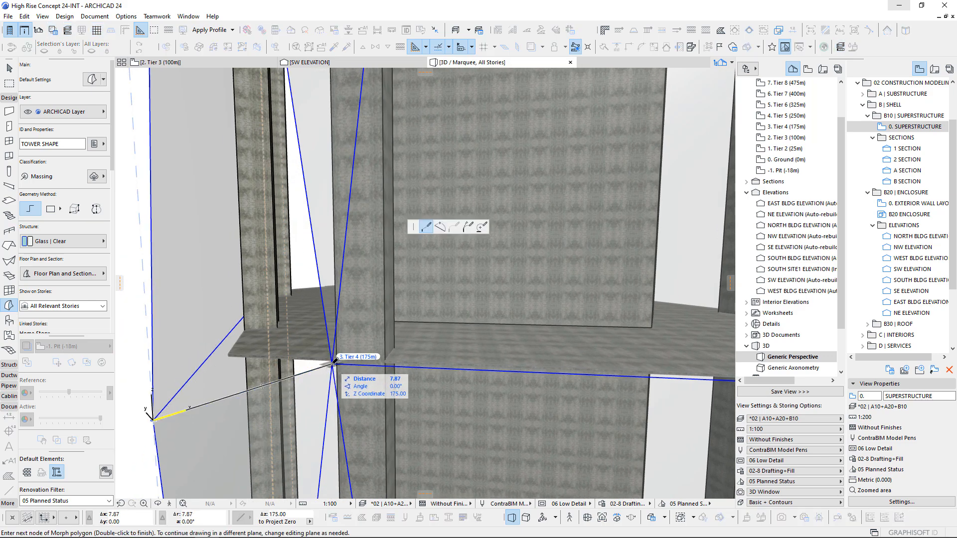
pyautogui.keyDown('shift'); pyautogui.moveTo(292, 158); pyautogui.dragTo(449, 209, button='middle'); pyautogui.keyUp('shift')
pyautogui.click(260, 363)
# - Draw a glass morph face at the west corner starting from the upper edge crossing at about 415 m
pyautogui.keyDown('shift'); pyautogui.moveTo(259, 363); pyautogui.dragTo(319, 319, button='middle'); pyautogui.keyUp('shift')
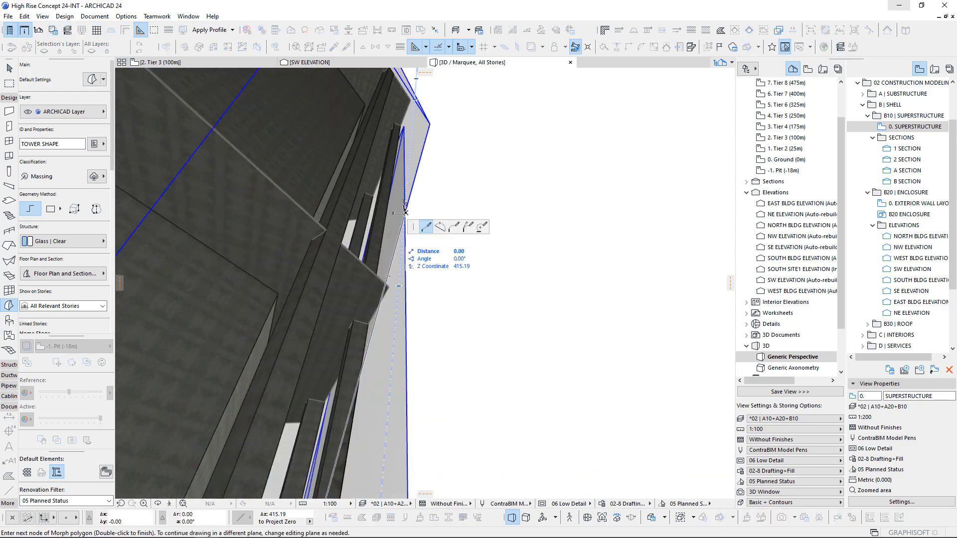
pyautogui.click(405, 210)
pyautogui.keyDown('shift'); pyautogui.moveTo(405, 211); pyautogui.dragTo(373, 268, button='middle'); pyautogui.keyUp('shift')
pyautogui.scroll(5, 442, 331)
pyautogui.click(442, 331)
pyautogui.scroll(-4, 465, 292)
pyautogui.click(465, 293)
pyautogui.scroll(-6, 465, 292)
pyautogui.keyDown('shift'); pyautogui.moveTo(409, 165); pyautogui.dragTo(434, 150, button='middle'); pyautogui.keyUp('shift')
pyautogui.hotkey('alt', 'Tab')
pyautogui.keyDown('ctrl'); pyautogui.scroll(5, 260, 255); pyautogui.keyUp('ctrl')
pyautogui.moveTo(125, 468); pyautogui.dragTo(172, 468)
pyautogui.hotkey('alt', 'Tab')
# - Select the triangular filler faces along the west corner and mirror a copy of them across the tower
pyautogui.keyDown('shift'); pyautogui.moveTo(369, 214); pyautogui.dragTo(631, 354, button='middle'); pyautogui.keyUp('shift')
pyautogui.scroll(5, 406, 199)
pyautogui.keyDown('shift'); pyautogui.moveTo(406, 199); pyautogui.dragTo(431, 344, button='middle'); pyautogui.keyUp('shift')
pyautogui.keyDown('shift'); pyautogui.click(417, 352); pyautogui.keyUp('shift')
pyautogui.keyDown('shift'); pyautogui.click(421, 341); pyautogui.keyUp('shift')
pyautogui.keyDown('shift'); pyautogui.click(497, 214); pyautogui.keyUp('shift')
pyautogui.keyDown('shift'); pyautogui.click(445, 191); pyautogui.keyUp('shift')
pyautogui.scroll(-5, 432, 186)
pyautogui.keyDown('shift'); pyautogui.click(399, 239); pyautogui.keyUp('shift')
pyautogui.scroll(3, 431, 345)
pyautogui.hotkey('ctrl', 'shift', 'm')
pyautogui.click(442, 205)
pyautogui.keyDown('shift'); pyautogui.moveTo(441, 205); pyautogui.dragTo(297, 188, button='middle'); pyautogui.keyUp('shift')
pyautogui.press('Escape')
# - Switch the 3D window to the Monochrome Black style
pyautogui.rightClick(297, 188)
pyautogui.moveTo(342, 194)
pyautogui.click(468, 336)
pyautogui.rightClick(320, 185)
pyautogui.click(483, 192)
pyautogui.click(630, 128)
pyautogui.click(438, 150)
pyautogui.click(386, 271)
pyautogui.click(669, 452)
# - Pick up the settings of an existing glass panel for drawing new morph faces at the south gap
pyautogui.keyDown('shift'); pyautogui.moveTo(546, 266); pyautogui.dragTo(515, 349, button='middle'); pyautogui.keyUp('shift')
pyautogui.scroll(5, 515, 395)
pyautogui.keyDown('shift'); pyautogui.click(499, 389); pyautogui.keyUp('shift')
pyautogui.keyDown('shift'); pyautogui.moveTo(505, 423); pyautogui.dragTo(443, 338, button='middle'); pyautogui.keyUp('shift')
pyautogui.click(319, 254)
pyautogui.keyDown('alt'); pyautogui.click(443, 338); pyautogui.keyUp('alt')
# - Draw a glass morph face across the open gap between the southwest and southeast panel groups
pyautogui.scroll(3, 443, 338)
pyautogui.click(419, 266)
pyautogui.keyDown('shift'); pyautogui.moveTo(464, 294); pyautogui.dragTo(506, 191, button='middle'); pyautogui.keyUp('shift')
pyautogui.click(505, 192)
pyautogui.click(389, 169)
pyautogui.keyDown('shift'); pyautogui.moveTo(389, 169); pyautogui.dragTo(401, 337, button='middle'); pyautogui.keyUp('shift')
pyautogui.keyDown('shift'); pyautogui.moveTo(415, 274); pyautogui.dragTo(394, 249, button='middle'); pyautogui.keyUp('shift')
pyautogui.click(390, 243)
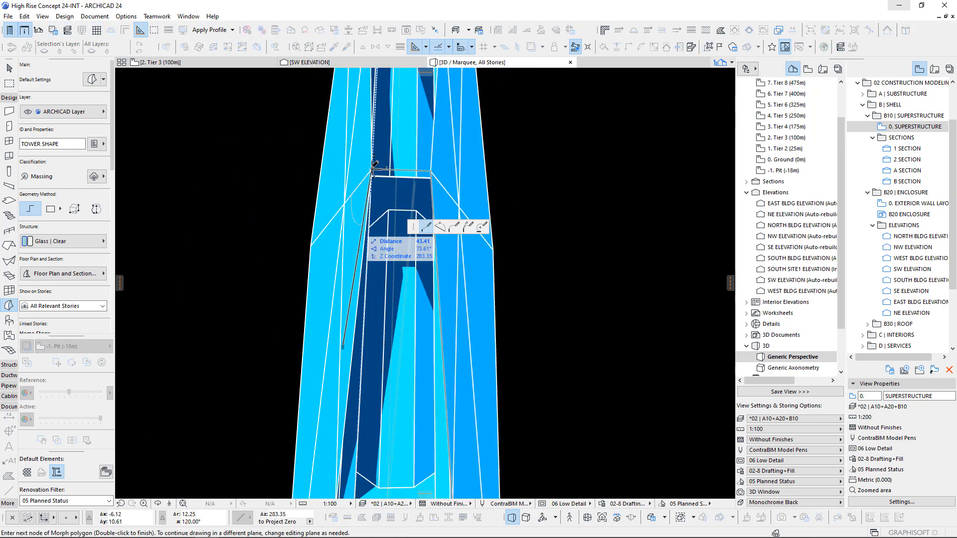
# - Draw the next glass morph face higher up the south gap, then end the polygon input
pyautogui.scroll(5, 410, 326)
pyautogui.keyDown('shift'); pyautogui.moveTo(410, 327); pyautogui.dragTo(390, 245, button='middle'); pyautogui.keyUp('shift')
pyautogui.scroll(-4, 390, 246)
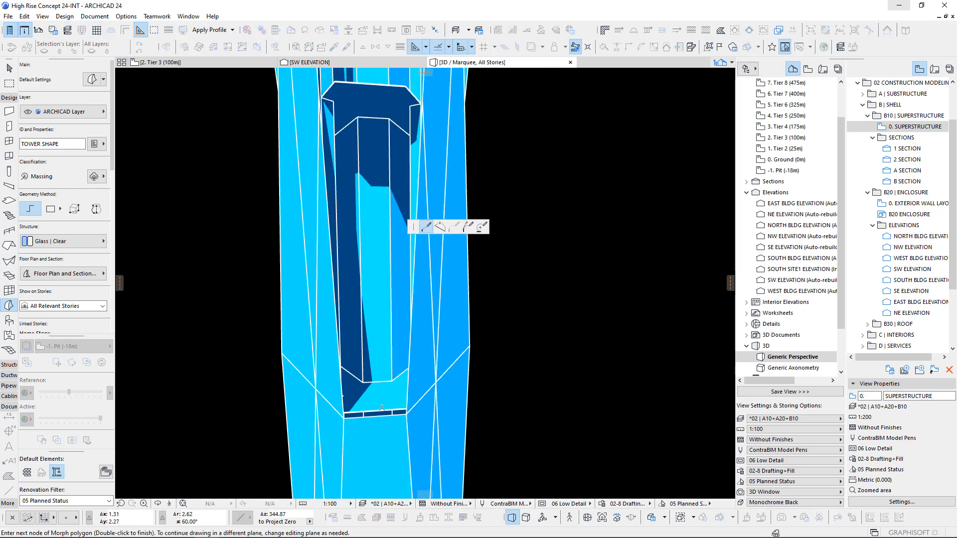
pyautogui.click(398, 119)
pyautogui.keyDown('shift'); pyautogui.moveTo(397, 119); pyautogui.dragTo(423, 221, button='middle'); pyautogui.keyUp('shift')
pyautogui.click(381, 344)
pyautogui.click(387, 414)
pyautogui.press('Escape')
# - Select the triangular glass face below Tier 8 at the south gap and check its edges against the neighbouring panels
pyautogui.click(410, 200)
pyautogui.click(397, 182)
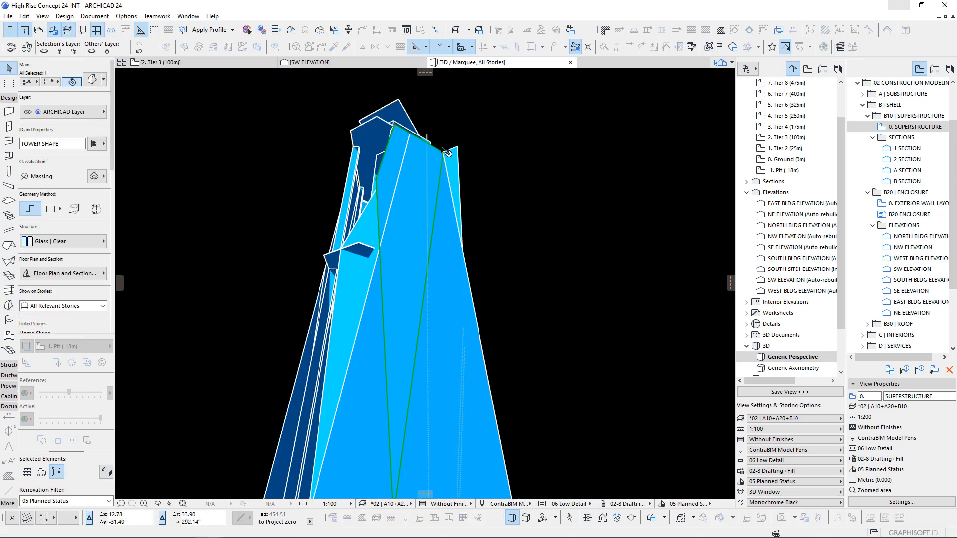
pyautogui.click(393, 123)
pyautogui.keyDown('shift'); pyautogui.moveTo(393, 124); pyautogui.dragTo(406, 130, button='middle'); pyautogui.keyUp('shift')
pyautogui.click(367, 219)
pyautogui.click(377, 183)
pyautogui.click(409, 137)
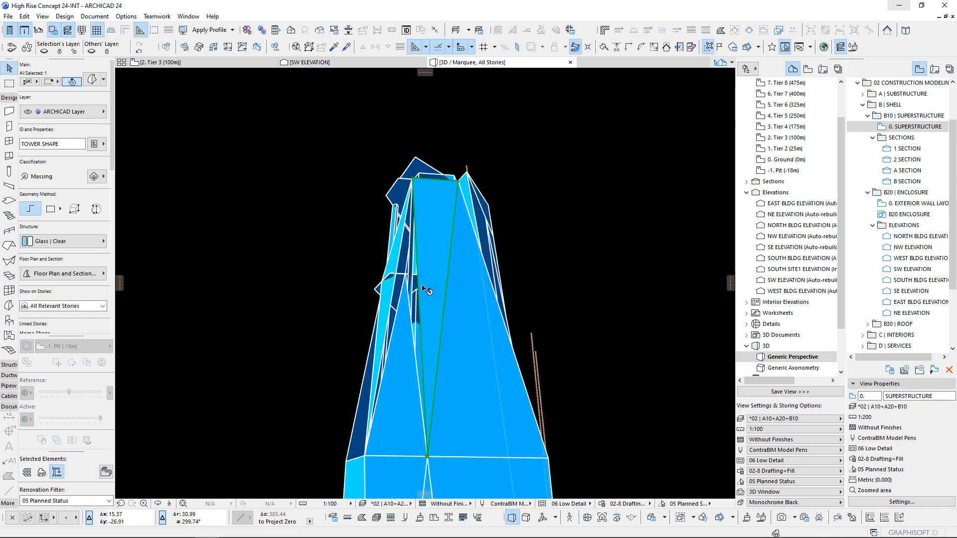
pyautogui.keyDown('shift'); pyautogui.moveTo(729, 291); pyautogui.dragTo(717, 285, button='middle'); pyautogui.keyUp('shift')
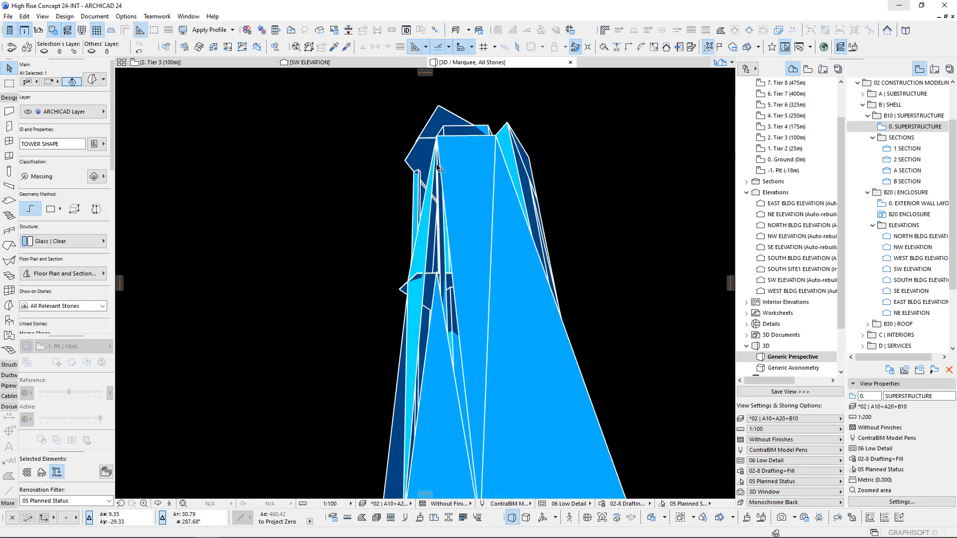
pyautogui.keyDown('shift'); pyautogui.moveTo(491, 262); pyautogui.dragTo(554, 286, button='middle'); pyautogui.keyUp('shift')
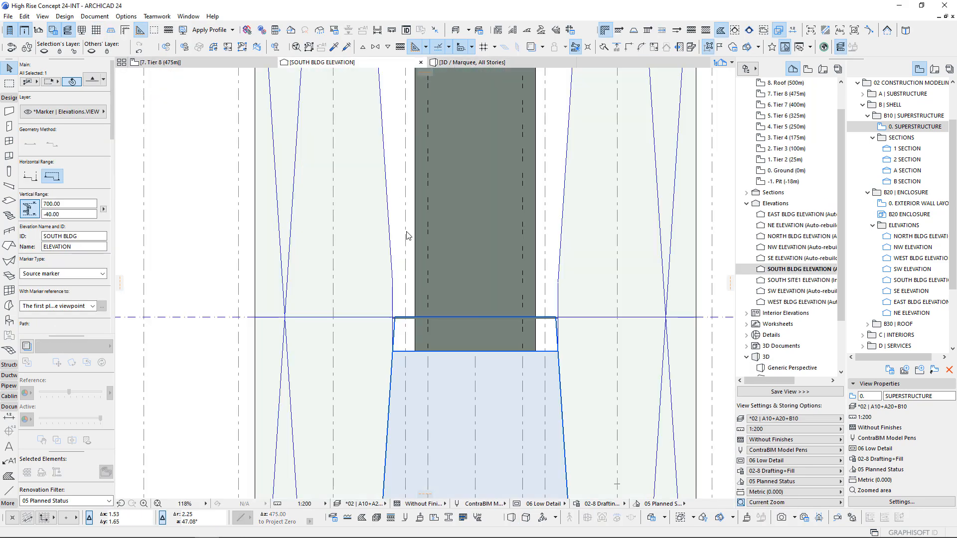
# - Examine the remaining openings in the south gap in the South Bldg elevation, from Tier 8 down
pyautogui.click(394, 317)
pyautogui.scroll(-5, 475, 453)
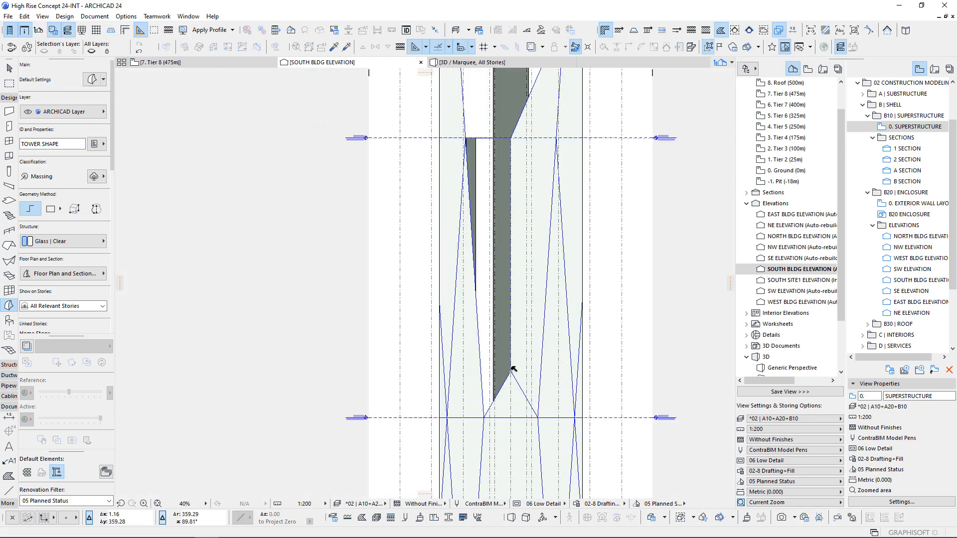
pyautogui.scroll(-5, 448, 383)
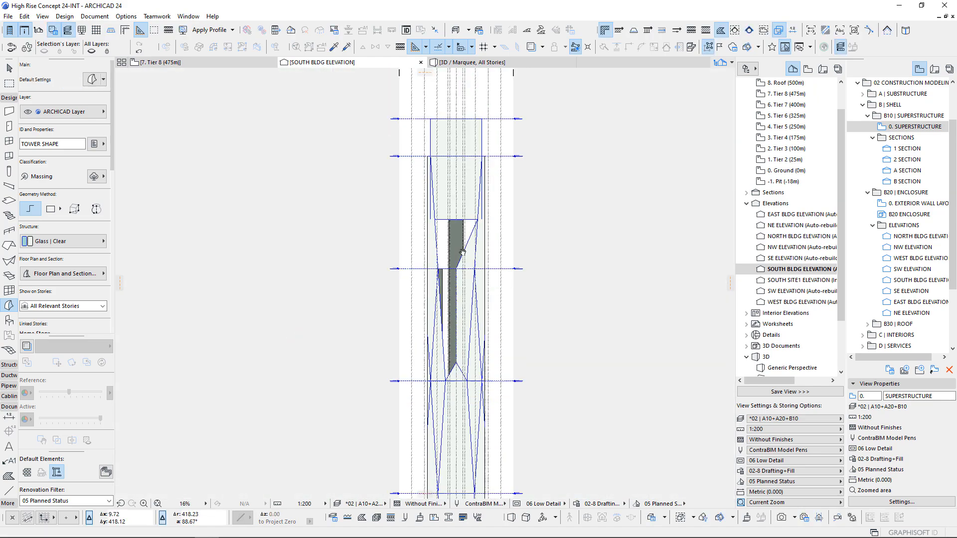
pyautogui.scroll(6, 430, 239)
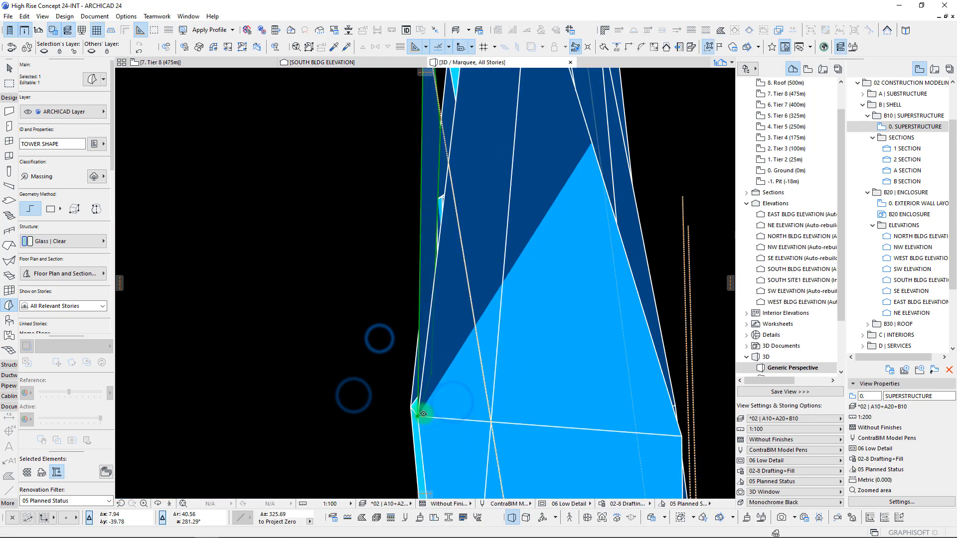
# - Draw triangular glass morph faces in 3D over the south gap between Tier 6 (325 m) and Tier 8 (475 m)
pyautogui.click(407, 374)
pyautogui.click(401, 374)
pyautogui.keyDown('shift'); pyautogui.moveTo(402, 373); pyautogui.dragTo(378, 214, button='middle'); pyautogui.keyUp('shift')
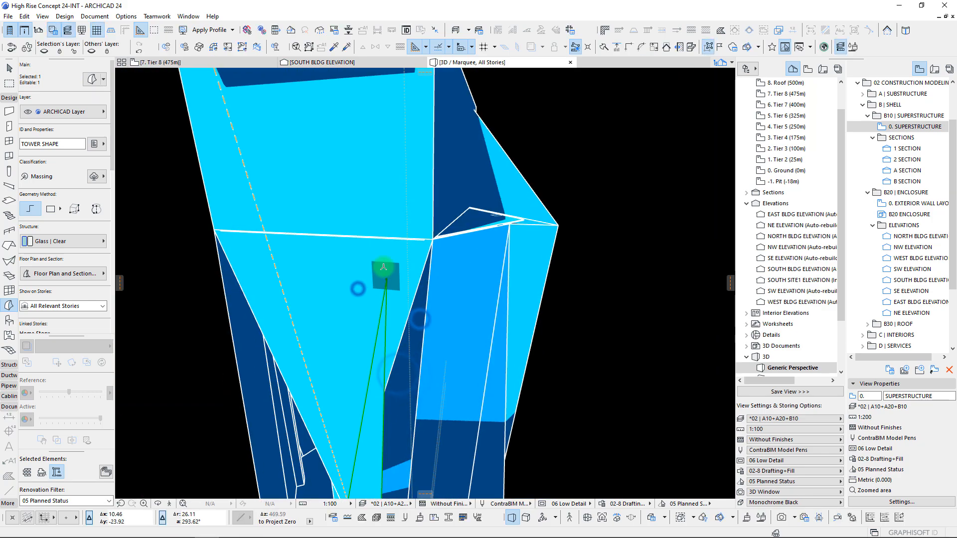
pyautogui.click(387, 277)
pyautogui.click(406, 320)
pyautogui.keyDown('shift'); pyautogui.moveTo(406, 320); pyautogui.dragTo(412, 240, button='middle'); pyautogui.keyUp('shift')
pyautogui.click(411, 209)
pyautogui.click(390, 199)
pyautogui.click(428, 154)
pyautogui.click(425, 152)
pyautogui.keyDown('shift'); pyautogui.moveTo(426, 153); pyautogui.dragTo(432, 252, button='middle'); pyautogui.keyUp('shift')
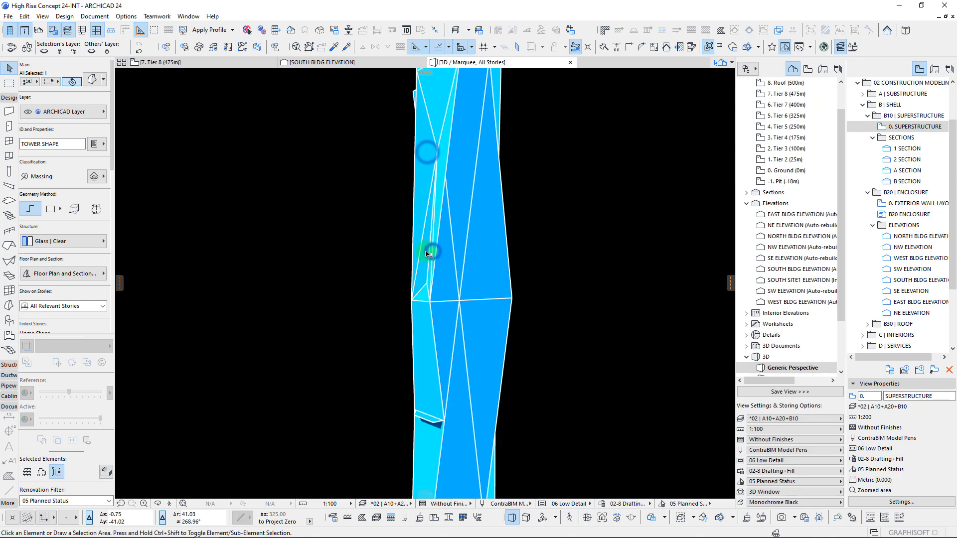
# - Examine the glass faces along the south gap and select a 150 mm elevated deck slab behind them
pyautogui.scroll(-4, 432, 251)
pyautogui.click(536, 293)
pyautogui.scroll(5, 434, 339)
pyautogui.click(412, 365)
pyautogui.click(410, 366)
pyautogui.scroll(3, 412, 367)
pyautogui.click(470, 226)
pyautogui.keyDown('shift'); pyautogui.moveTo(420, 381); pyautogui.dragTo(343, 351, button='middle'); pyautogui.keyUp('shift')
pyautogui.click(343, 350)
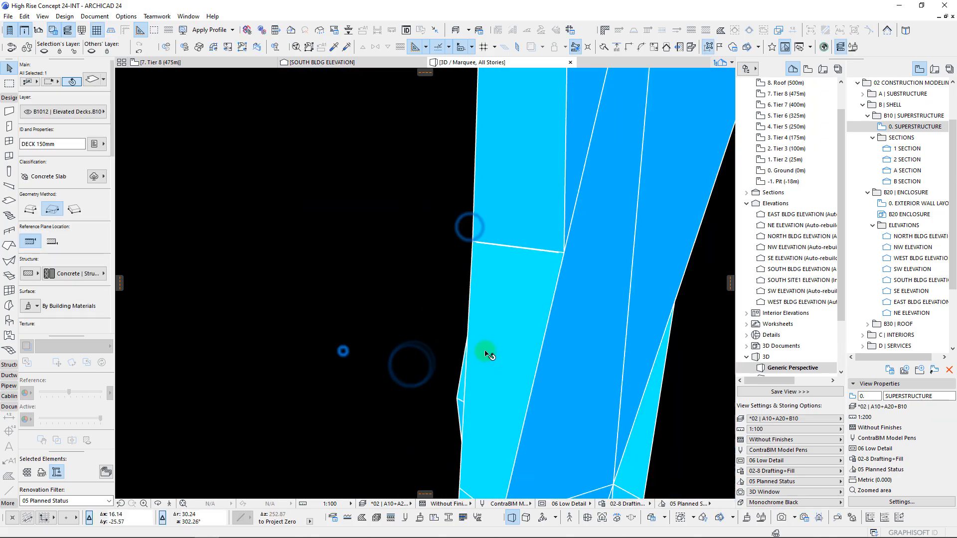
# - Switch the 3D view to the Basic + Contours style
pyautogui.scroll(-10, 486, 352)
pyautogui.click(294, 222)
pyautogui.rightClick(294, 222)
pyautogui.click(473, 254)
# - Split the 150 mm deck slab along a line beside the glass panels
pyautogui.scroll(5, 479, 334)
pyautogui.keyDown('shift'); pyautogui.moveTo(378, 214); pyautogui.dragTo(423, 210, button='middle'); pyautogui.keyUp('shift')
pyautogui.click(481, 334)
pyautogui.scroll(-8, 439, 331)
pyautogui.click(604, 47)
pyautogui.click(316, 166)
pyautogui.click(251, 127)
pyautogui.keyDown('shift'); pyautogui.moveTo(251, 126); pyautogui.dragTo(538, 183, button='middle'); pyautogui.keyUp('shift')
pyautogui.click(538, 183)
# - Make a second split along the glass panel edge and pick the adjoining glass morph at roof level
pyautogui.click(604, 47)
pyautogui.click(306, 97)
pyautogui.scroll(-5, 454, 218)
pyautogui.click(426, 263)
pyautogui.click(517, 228)
pyautogui.click(506, 204)
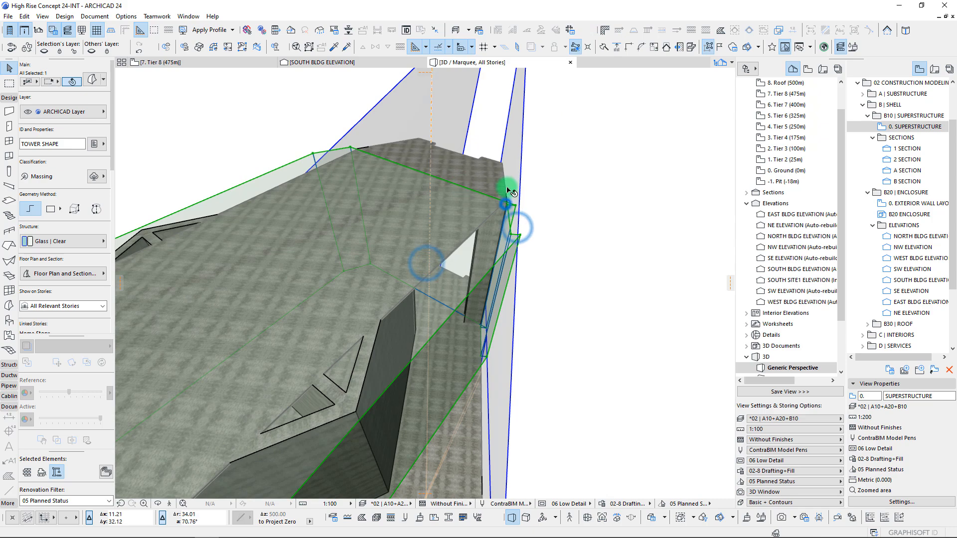
pyautogui.press('Escape')
pyautogui.scroll(-8, 515, 191)
# - Draw a marquee around the north end of the tower in the Tier 2 (25m) floor plan for an all-stories 3D view
pyautogui.press('F2')
pyautogui.click(500, 140)
pyautogui.moveTo(499, 140); pyautogui.dragTo(454, 331, button='middle')
pyautogui.scroll(-4, 455, 331)
pyautogui.scroll(4, 395, 155)
pyautogui.click(342, 252)
pyautogui.click(449, 191)
pyautogui.scroll(-5, 448, 191)
pyautogui.click(9, 83)
pyautogui.click(199, 122)
pyautogui.click(394, 278)
pyautogui.press('F5')
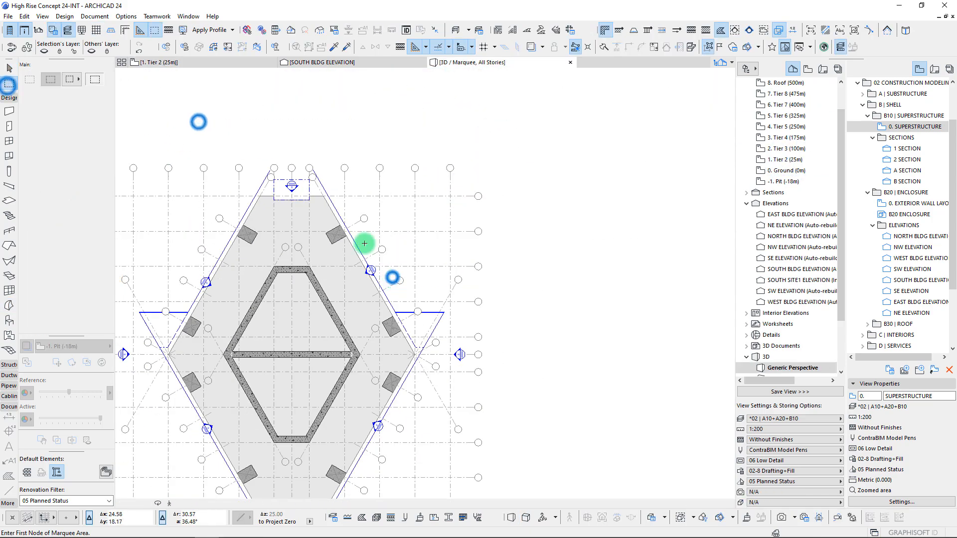
# - Open the North Bldg Elevation and check the glass morph corners along the central gap near Tier 3 (100m)
pyautogui.keyDown('shift'); pyautogui.click(427, 333); pyautogui.keyUp('shift')
pyautogui.click(441, 318)
pyautogui.scroll(-5, 418, 306)
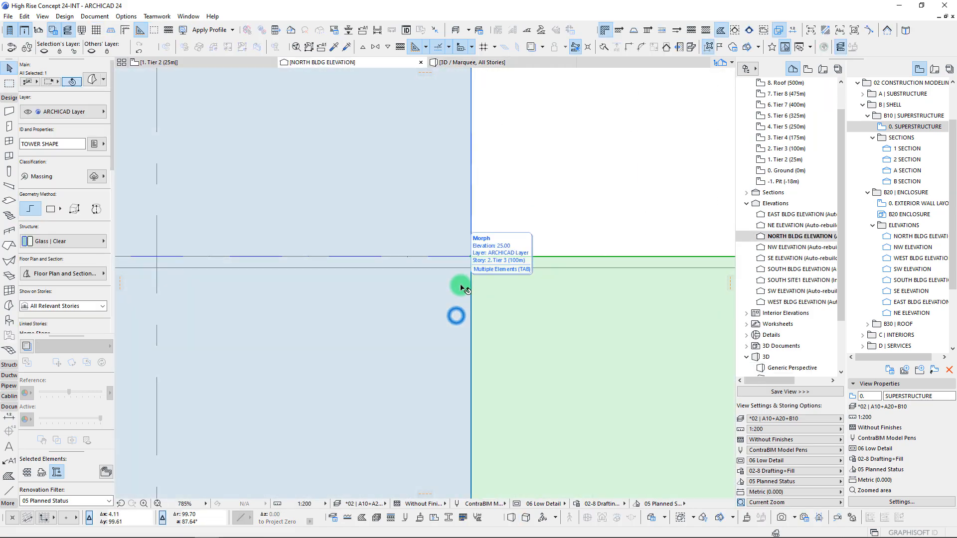
pyautogui.click(320, 247)
pyautogui.click(470, 256)
pyautogui.scroll(-8, 467, 215)
pyautogui.click(483, 406)
pyautogui.click(485, 466)
pyautogui.scroll(5, 485, 305)
# - Check the glass morph edges higher up the north gap to Tier 8 (475m), then clear the selection
pyautogui.click(494, 324)
pyautogui.scroll(-5, 495, 303)
pyautogui.scroll(5, 493, 291)
pyautogui.click(502, 387)
pyautogui.click(504, 440)
pyautogui.scroll(-6, 486, 353)
pyautogui.scroll(3, 470, 328)
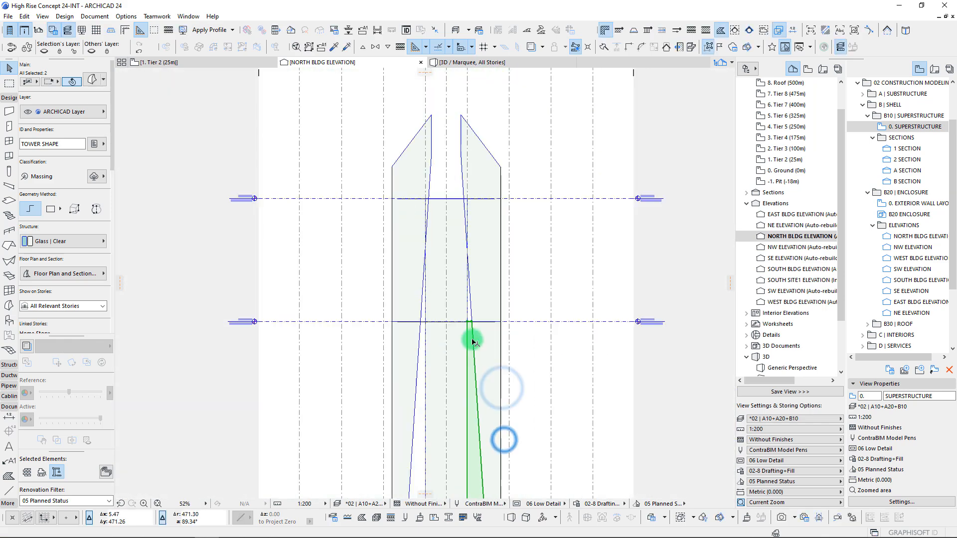
pyautogui.scroll(-4, 485, 319)
pyautogui.press('Escape')
# - Select the glass morph panels bordering the north gap in the marquee 3D view
pyautogui.click(457, 62)
pyautogui.keyDown('shift'); pyautogui.moveTo(516, 243); pyautogui.dragTo(421, 269, button='middle'); pyautogui.keyUp('shift')
pyautogui.scroll(2, 408, 299)
pyautogui.click(391, 334)
pyautogui.keyDown('shift'); pyautogui.click(393, 267); pyautogui.keyUp('shift')
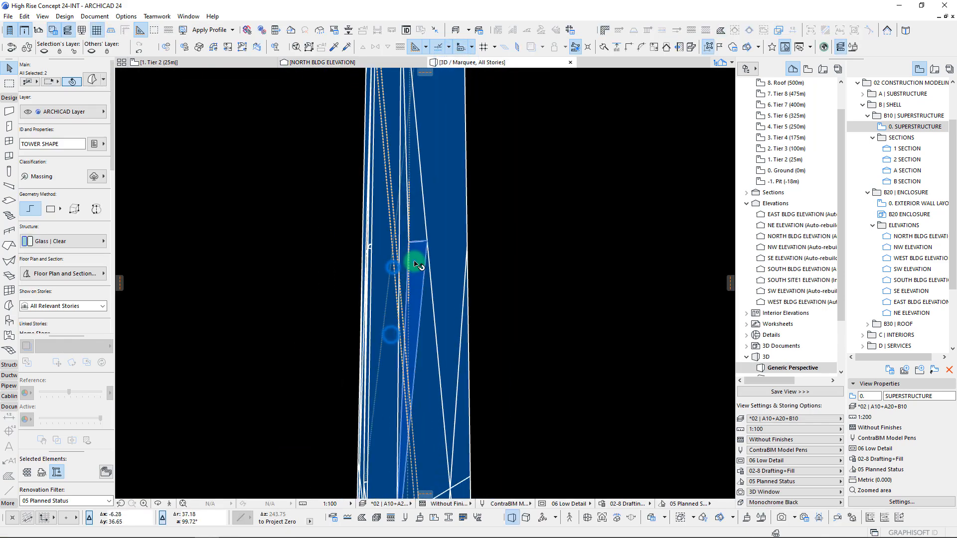
pyautogui.keyDown('shift'); pyautogui.click(405, 176); pyautogui.keyUp('shift')
# - Offset an edge near roof level beside the selected north glass panels and inspect the fit
pyautogui.scroll(-4, 428, 249)
pyautogui.keyDown('shift'); pyautogui.moveTo(449, 309); pyautogui.dragTo(478, 334, button='middle'); pyautogui.keyUp('shift')
pyautogui.scroll(3, 480, 335)
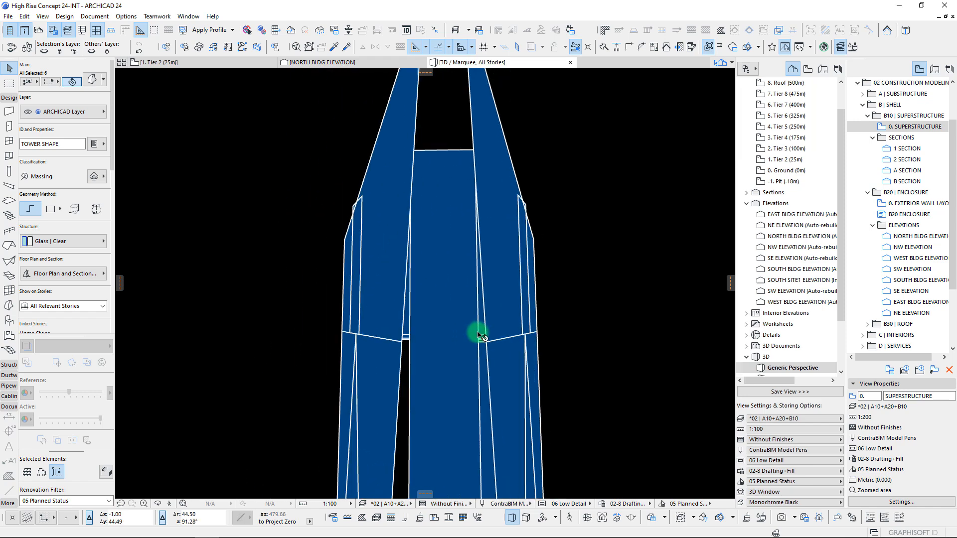
pyautogui.scroll(3, 477, 335)
pyautogui.click(468, 228)
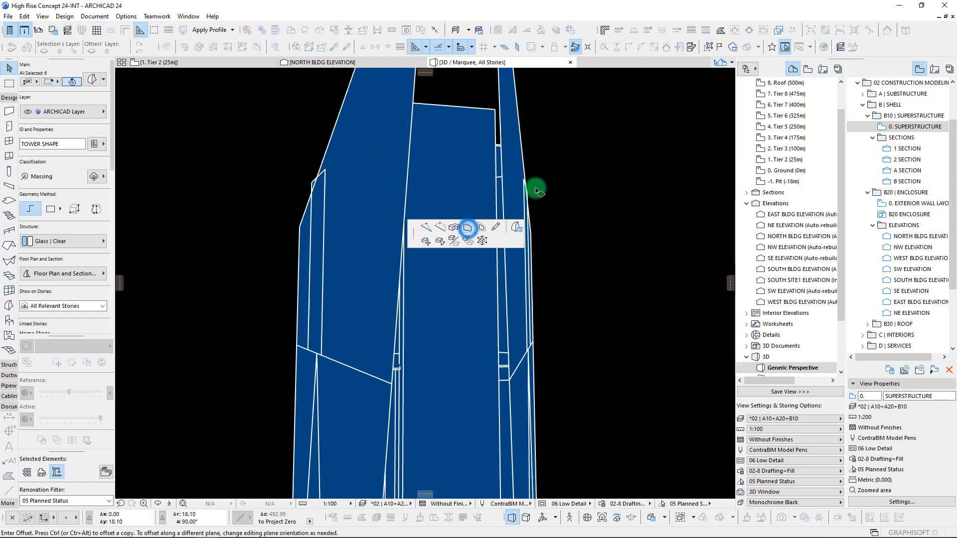
pyautogui.click(541, 157)
pyautogui.scroll(3, 561, 175)
pyautogui.scroll(-5, 533, 220)
pyautogui.scroll(4, 475, 299)
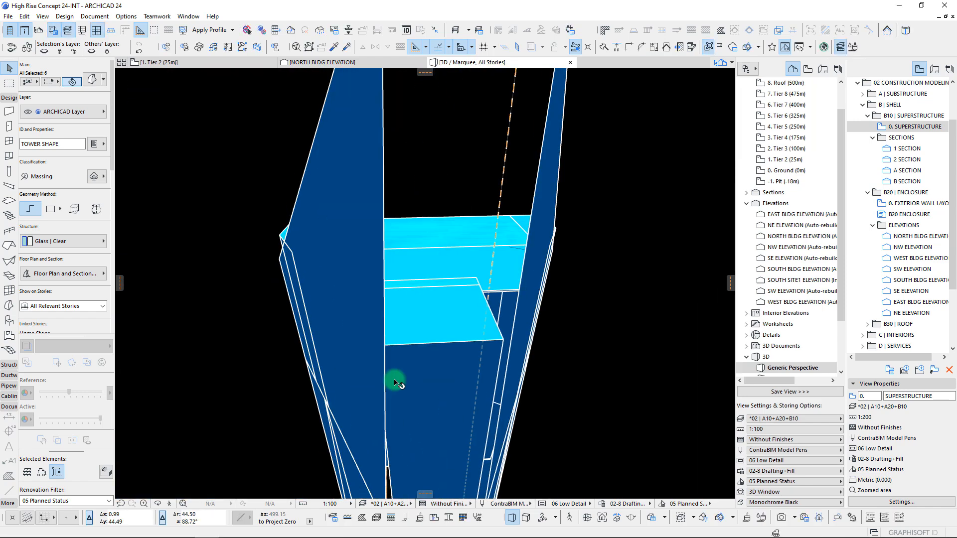
# - Offset the 150 mm deck slab's edge at 400 m to the glass panel corner and show the whole model in 3D
pyautogui.keyDown('shift'); pyautogui.moveTo(458, 294); pyautogui.dragTo(394, 424, button='middle'); pyautogui.keyUp('shift')
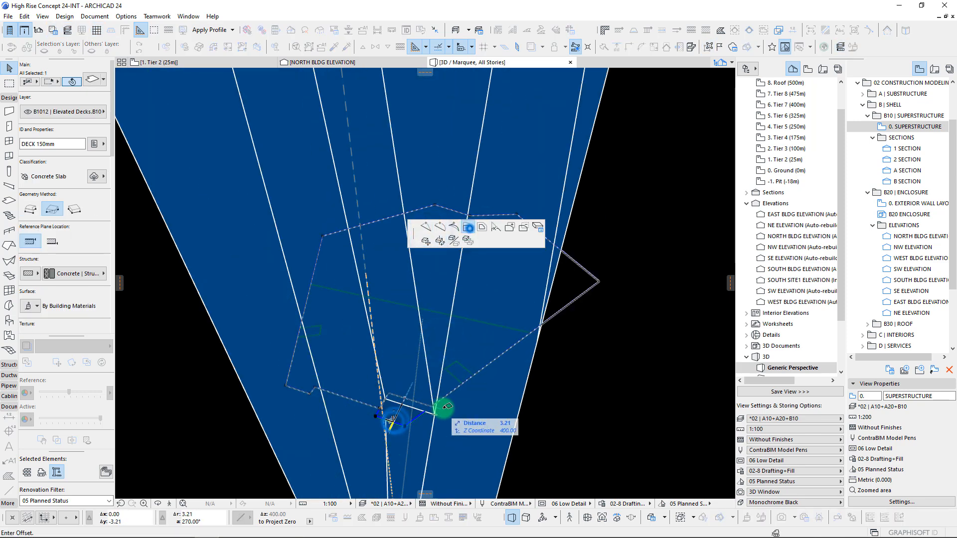
pyautogui.click(384, 397)
pyautogui.click(301, 392)
pyautogui.click(323, 379)
pyautogui.scroll(-4, 332, 385)
pyautogui.hotkey('ctrl', 'F5')
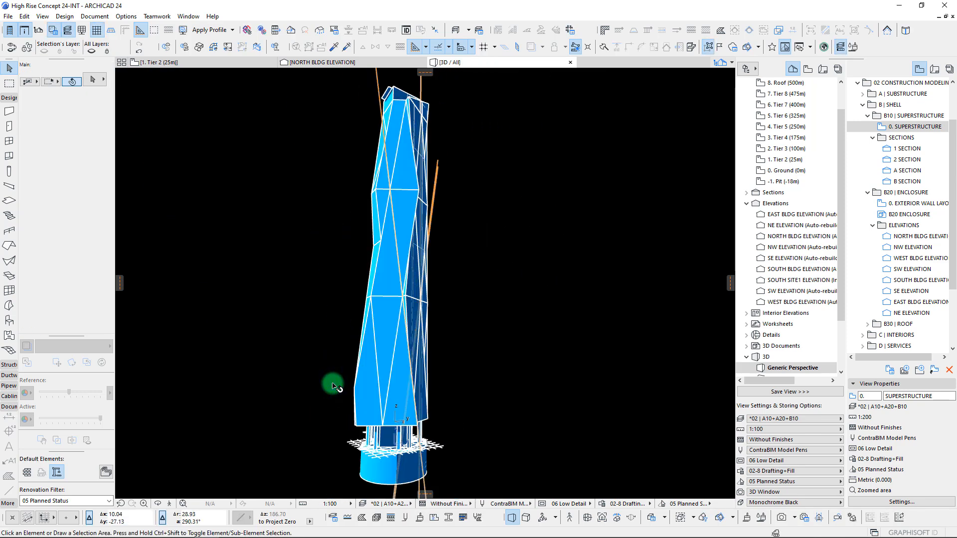
# - Drag the narrow glass morph face between Tier 8 (475m) and the roof (500m) using sub-element selection
pyautogui.keyDown('shift'); pyautogui.moveTo(366, 316); pyautogui.dragTo(378, 399, button='middle'); pyautogui.keyUp('shift')
pyautogui.scroll(5, 378, 349)
pyautogui.click(365, 368)
pyautogui.keyDown('ctrl'); pyautogui.keyDown('shift'); pyautogui.click(392, 424); pyautogui.keyUp('shift'); pyautogui.keyUp('ctrl')
pyautogui.click(342, 371)
pyautogui.keyDown('shift'); pyautogui.moveTo(344, 368); pyautogui.dragTo(373, 338, button='middle'); pyautogui.keyUp('shift')
pyautogui.keyDown('ctrl'); pyautogui.keyDown('shift'); pyautogui.click(382, 397); pyautogui.keyUp('shift'); pyautogui.keyUp('ctrl')
pyautogui.hotkey('ctrl', 'd')
pyautogui.keyDown('shift'); pyautogui.moveTo(406, 450); pyautogui.dragTo(405, 346, button='middle'); pyautogui.keyUp('shift')
pyautogui.click(421, 388)
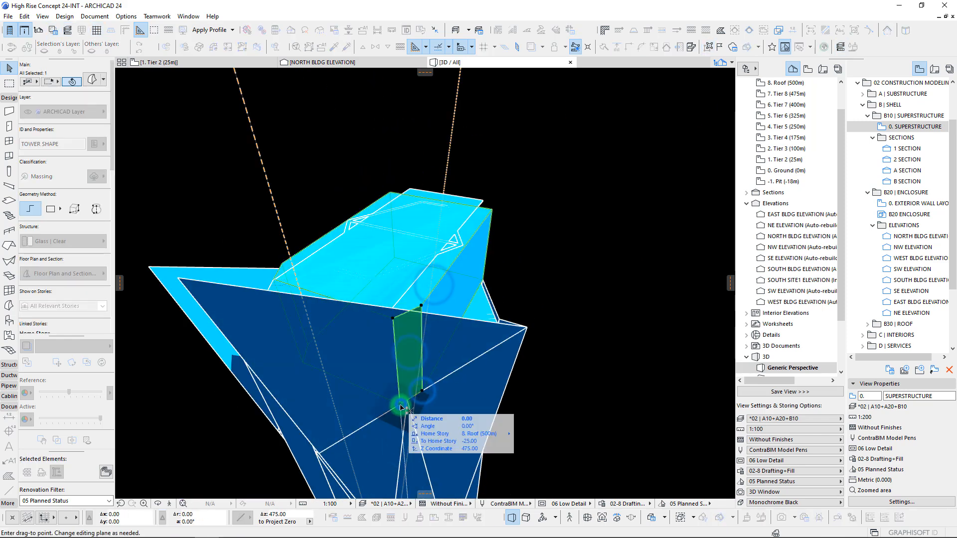
pyautogui.scroll(-10, 407, 398)
pyautogui.press('Escape')
# - Configure the 3D style to show blue contours and light surfaces on a black background
pyautogui.rightClick(394, 404)
pyautogui.click(671, 259)
pyautogui.click(606, 132)
pyautogui.click(466, 203)
pyautogui.click(388, 271)
pyautogui.click(615, 145)
pyautogui.click(378, 232)
pyautogui.click(383, 271)
pyautogui.click(675, 451)
# - Split the roof deck slab at 500 m along the glass panel line and delete the projecting corner piece
pyautogui.keyDown('shift'); pyautogui.moveTo(398, 214); pyautogui.dragTo(345, 271, button='middle'); pyautogui.keyUp('shift')
pyautogui.scroll(8, 396, 215)
pyautogui.click(273, 256)
pyautogui.click(262, 263)
pyautogui.click(603, 47)
pyautogui.click(335, 292)
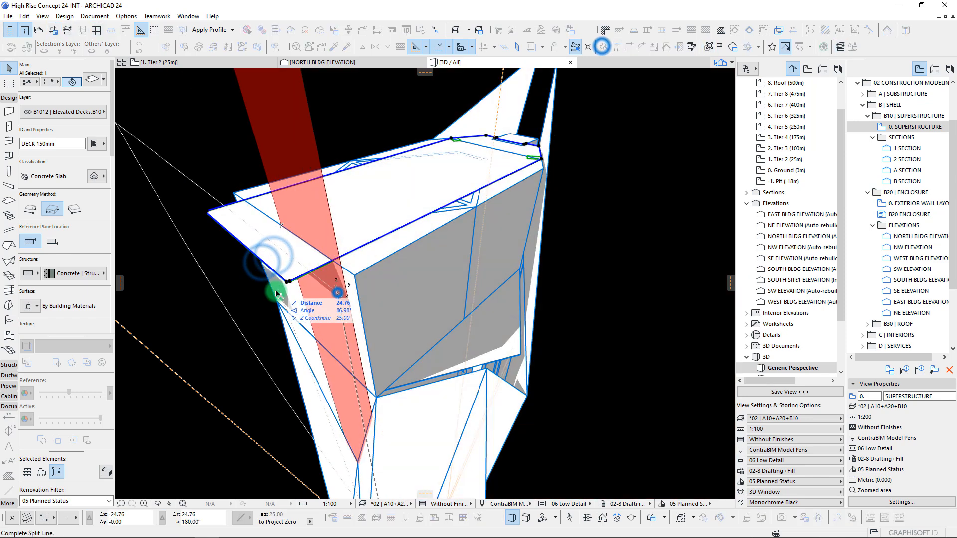
pyautogui.click(277, 286)
pyautogui.click(226, 307)
pyautogui.press('Delete')
pyautogui.hotkey('ctrl', 'z')
pyautogui.click(307, 294)
pyautogui.press('Delete')
# - Offset the roof deck slab's long edge out to the corner of the glass panel
pyautogui.click(345, 267)
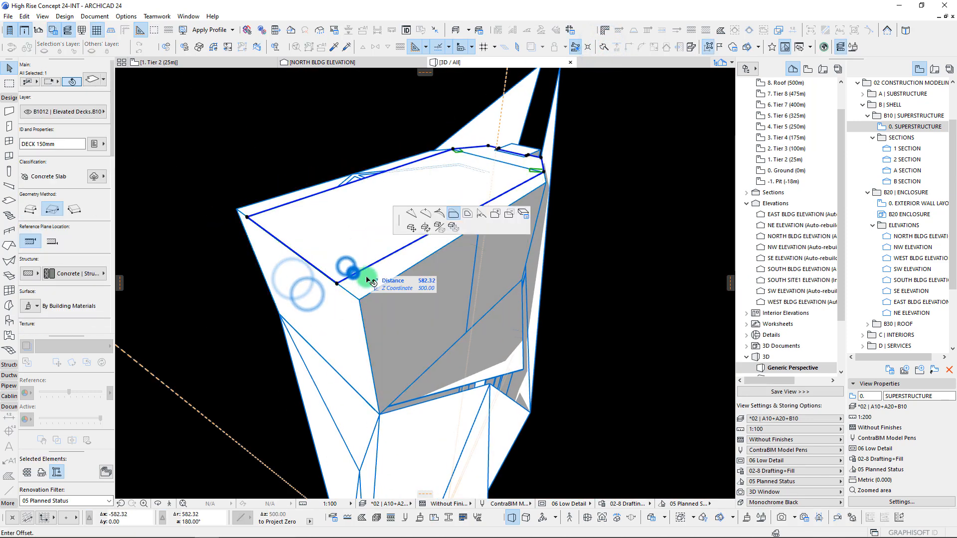
pyautogui.click(354, 274)
pyautogui.click(359, 299)
pyautogui.keyDown('shift'); pyautogui.moveTo(360, 289); pyautogui.dragTo(367, 251, button='middle'); pyautogui.keyUp('shift')
# - Adjust the glass morph's edge and corner points at roof level to meet the roof deck's edge
pyautogui.click(368, 239)
pyautogui.click(274, 462)
pyautogui.click(393, 248)
pyautogui.keyDown('shift'); pyautogui.moveTo(319, 379); pyautogui.dragTo(381, 268, button='middle'); pyautogui.keyUp('shift')
pyautogui.click(380, 280)
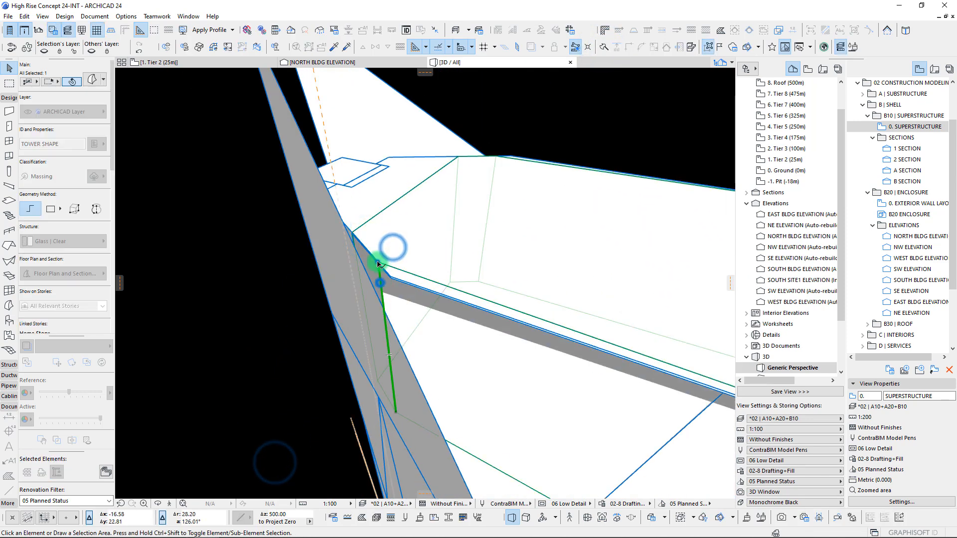
pyautogui.click(378, 262)
pyautogui.click(389, 275)
pyautogui.keyDown('shift'); pyautogui.moveTo(436, 252); pyautogui.dragTo(491, 264, button='middle'); pyautogui.keyUp('shift')
pyautogui.click(505, 261)
pyautogui.click(507, 250)
pyautogui.click(486, 267)
# - Apply the Basic + Contours - Blk style to the 3D view
pyautogui.scroll(-8, 416, 186)
pyautogui.keyDown('shift'); pyautogui.moveTo(416, 186); pyautogui.dragTo(322, 199, button='middle'); pyautogui.keyUp('shift')
pyautogui.rightClick(322, 199)
pyautogui.moveTo(397, 201)
pyautogui.click(494, 308)
# - Remove all guide lines from the 3D view
pyautogui.keyDown('shift'); pyautogui.moveTo(369, 229); pyautogui.dragTo(317, 207, button='middle'); pyautogui.keyUp('shift')
pyautogui.click(425, 47)
pyautogui.click(438, 89)
pyautogui.moveTo(487, 175); pyautogui.dragTo(374, 207)
pyautogui.keyDown('shift'); pyautogui.moveTo(374, 207); pyautogui.dragTo(410, 195, button='middle'); pyautogui.keyUp('shift')
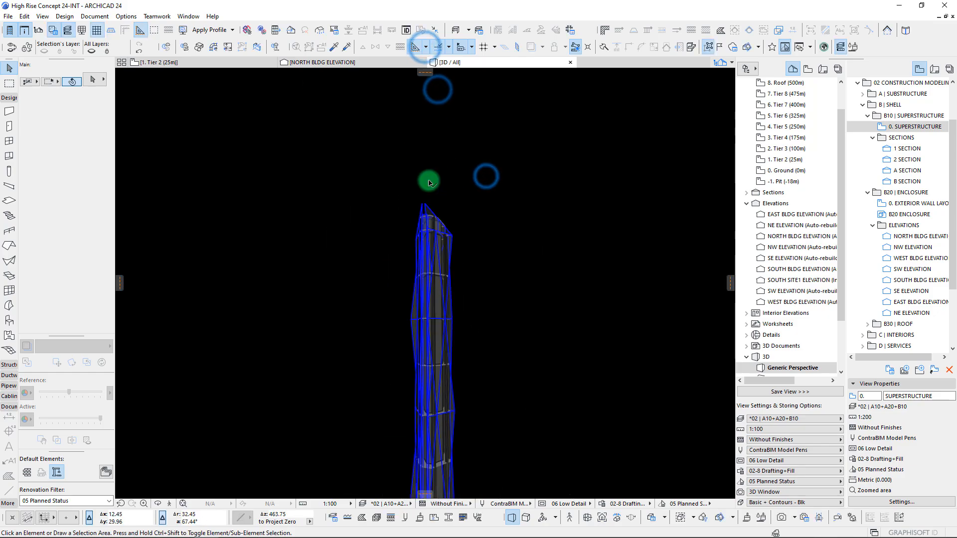
# - Examine the tower top, roof deck and surrounding glass panels from several sides in 3D
pyautogui.press('F2')
pyautogui.press('Escape')
pyautogui.scroll(-3, 352, 179)
pyautogui.moveTo(321, 199); pyautogui.dragTo(353, 173, button='middle')
pyautogui.scroll(3, 468, 222)
pyautogui.scroll(-3, 468, 222)
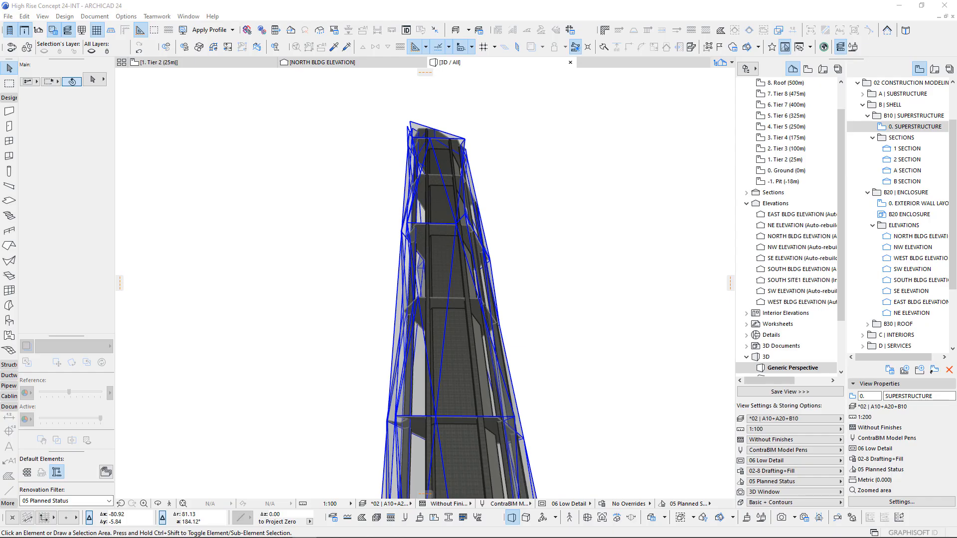
pyautogui.moveTo(454, 333)
pyautogui.mouseDown()
pyautogui.moveTo(395, 320)
pyautogui.moveTo(396, 263)
pyautogui.moveTo(390, 364)
pyautogui.moveTo(423, 301)
pyautogui.moveTo(376, 375)
pyautogui.moveTo(459, 333)
pyautogui.mouseUp()
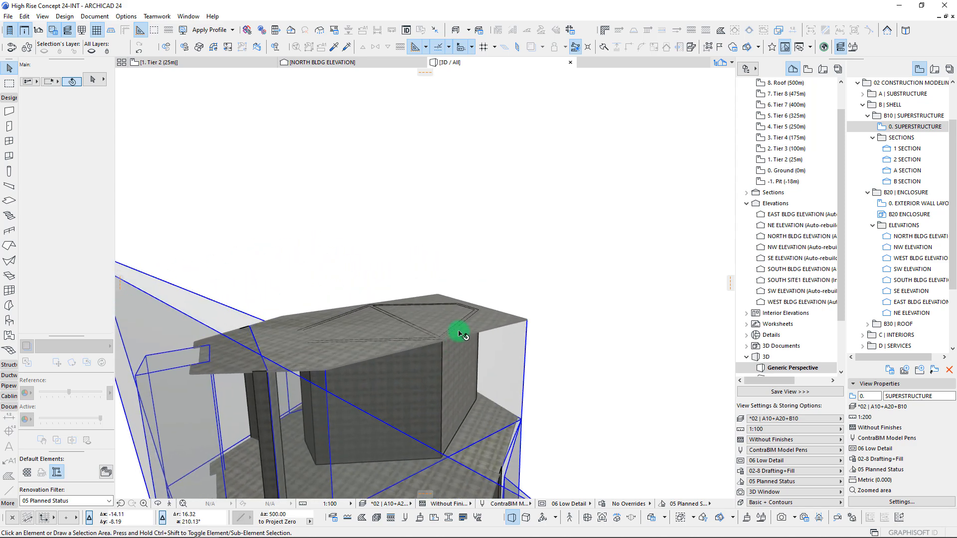
pyautogui.click(483, 323)
pyautogui.click(565, 305)
pyautogui.scroll(-10, 470, 314)
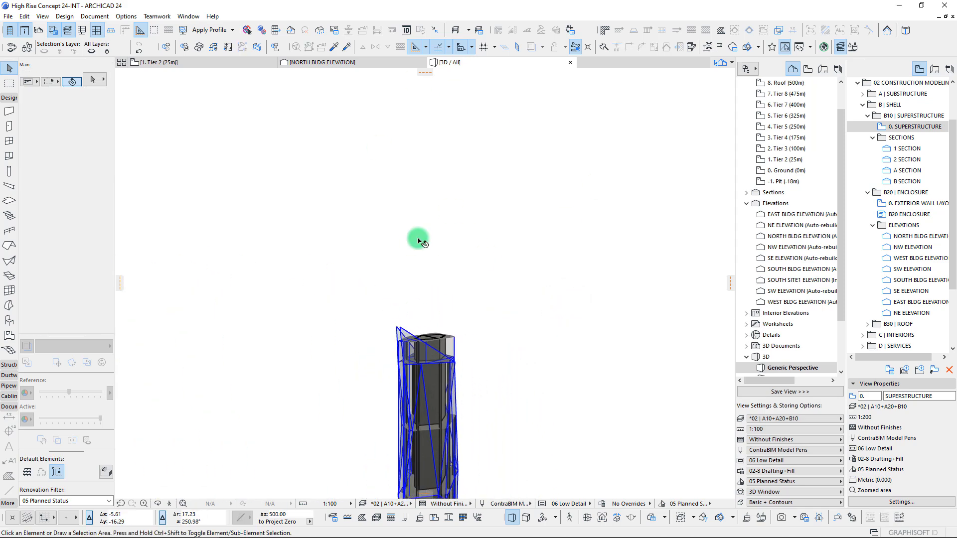
pyautogui.moveTo(349, 312)
pyautogui.mouseDown(button='middle')
pyautogui.moveTo(383, 320)
pyautogui.moveTo(421, 308)
pyautogui.moveTo(408, 292)
pyautogui.moveTo(553, 301)
pyautogui.moveTo(341, 87)
pyautogui.mouseUp(button='middle')
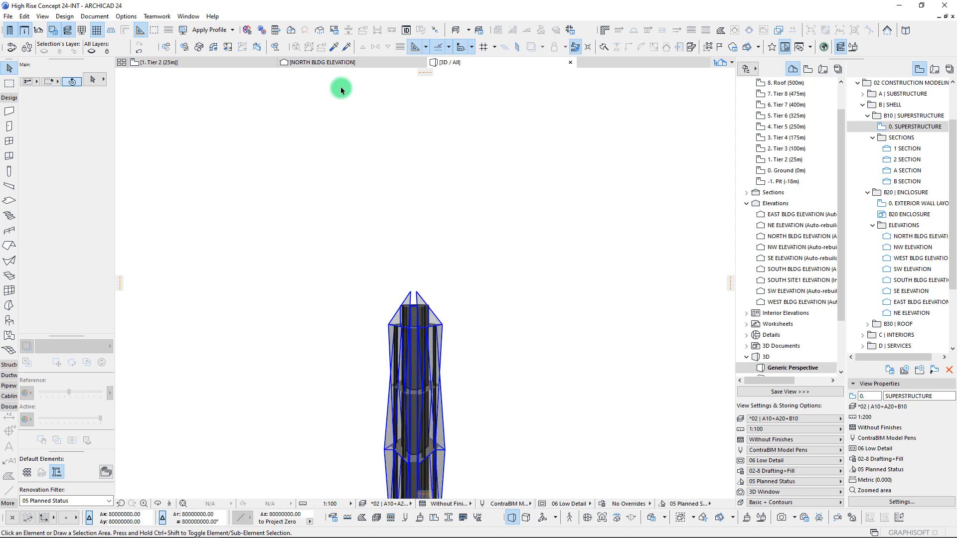
# - Compare the glass peaks with the Roof (500m) and Max Height (644m) levels in the North Bldg Elevation
pyautogui.click(307, 63)
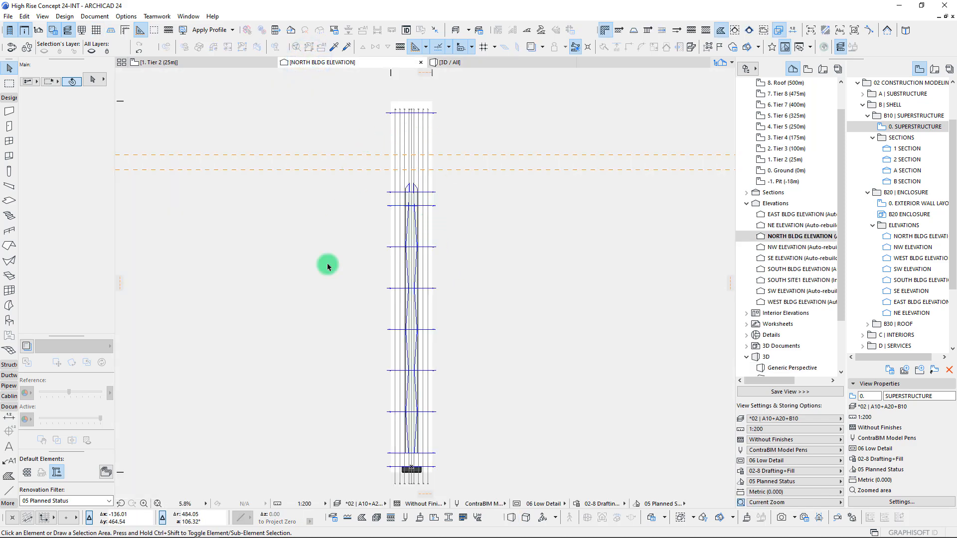
pyautogui.scroll(10, 397, 228)
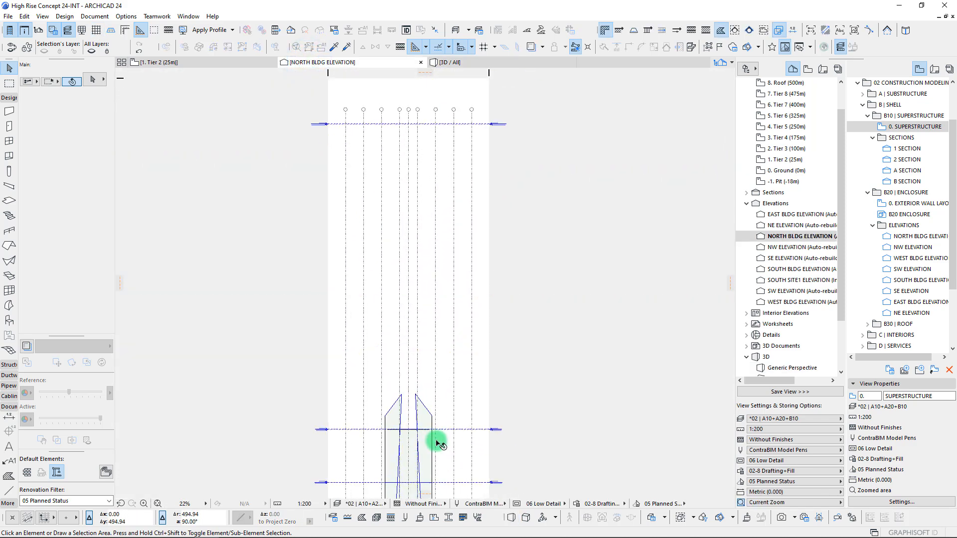
pyautogui.scroll(3, 586, 409)
pyautogui.moveTo(586, 410); pyautogui.dragTo(485, 375, button='middle')
pyautogui.scroll(7, 513, 374)
pyautogui.scroll(-11, 481, 341)
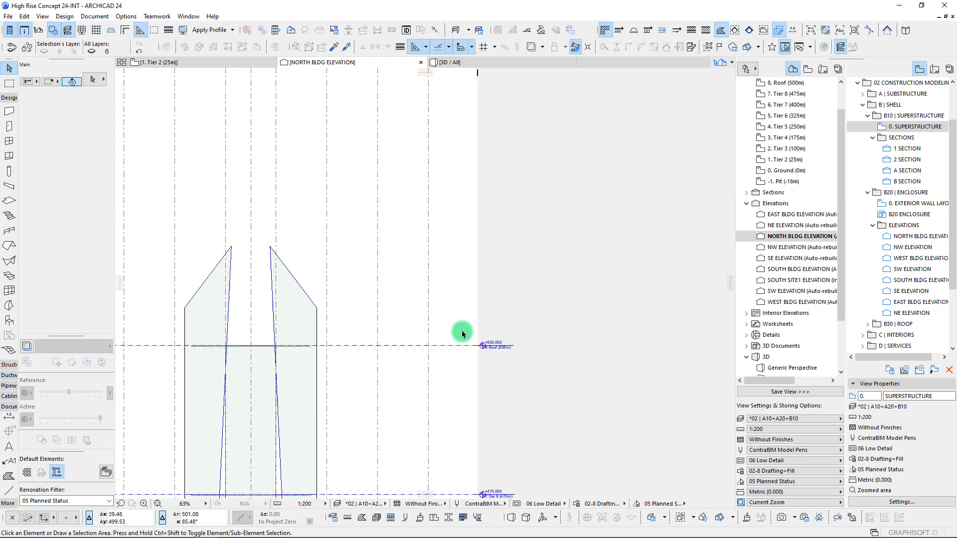
pyautogui.moveTo(417, 238); pyautogui.dragTo(447, 387, button='middle')
pyautogui.scroll(6, 505, 146)
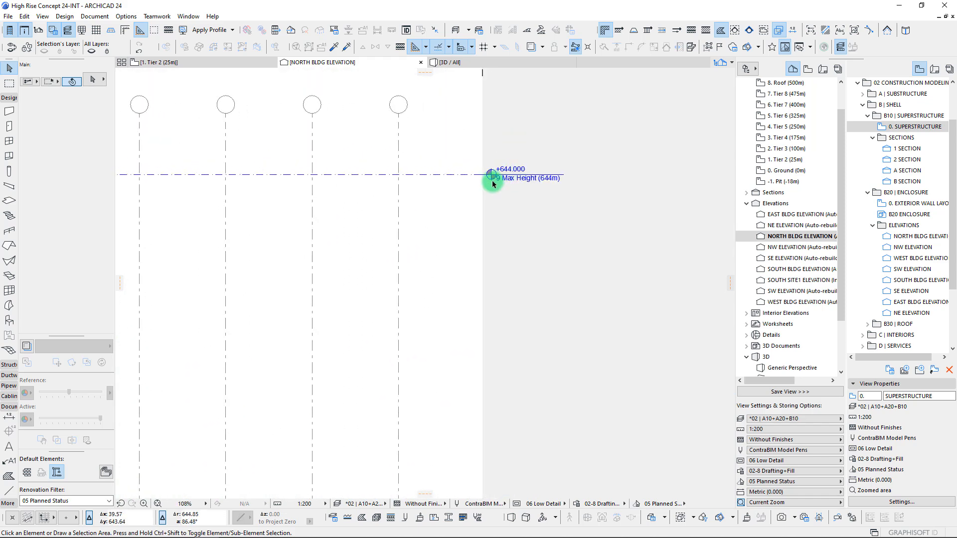
pyautogui.scroll(-7, 491, 181)
pyautogui.moveTo(417, 277); pyautogui.dragTo(413, 243, button='middle')
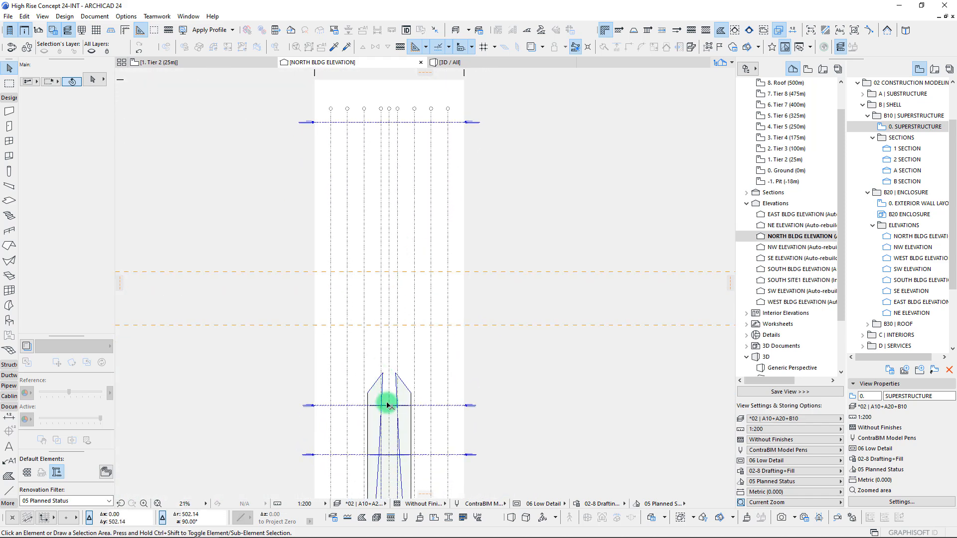
# - Switch to the PowerPoint presentation and examine the spire and tower photos on the Height & Facade Geometry slide
pyautogui.scroll(8, 393, 386)
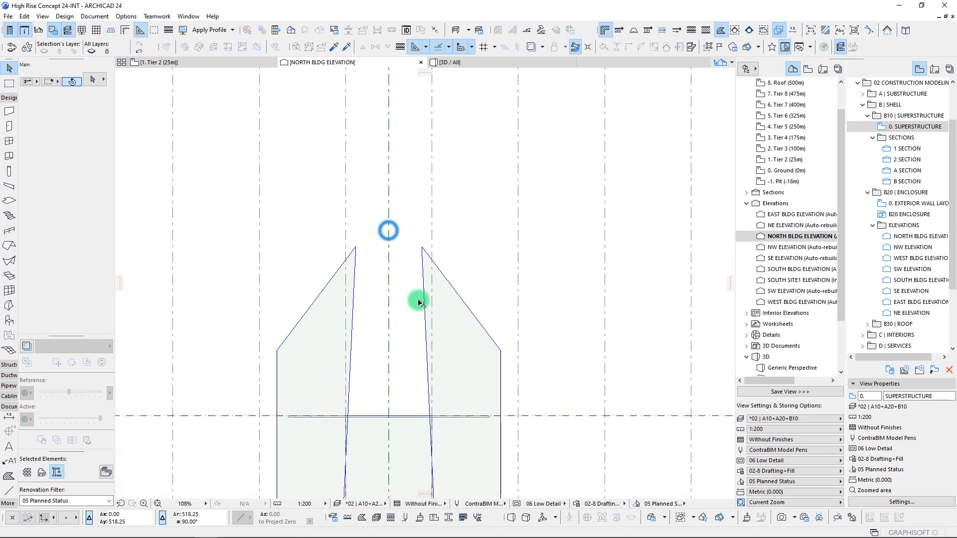
pyautogui.press('Escape')
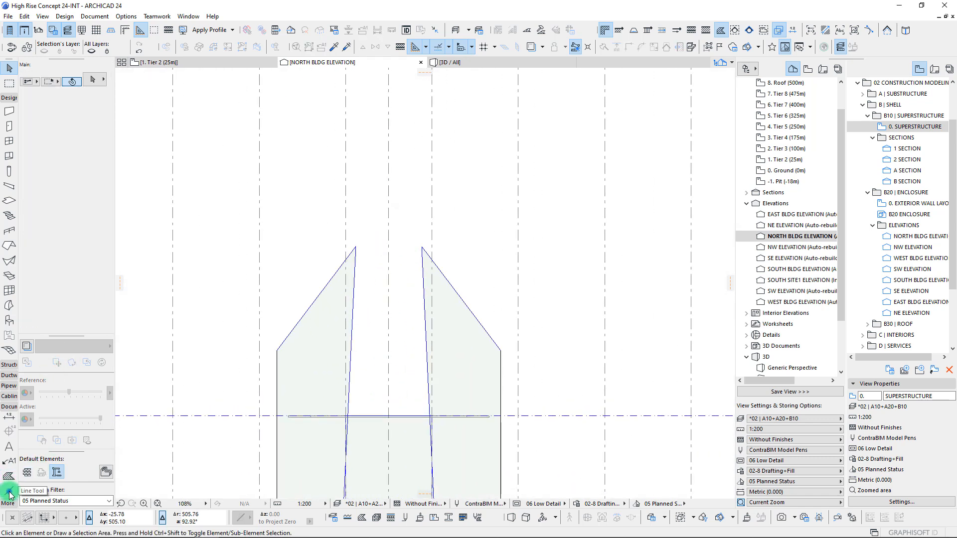
pyautogui.click(9, 494)
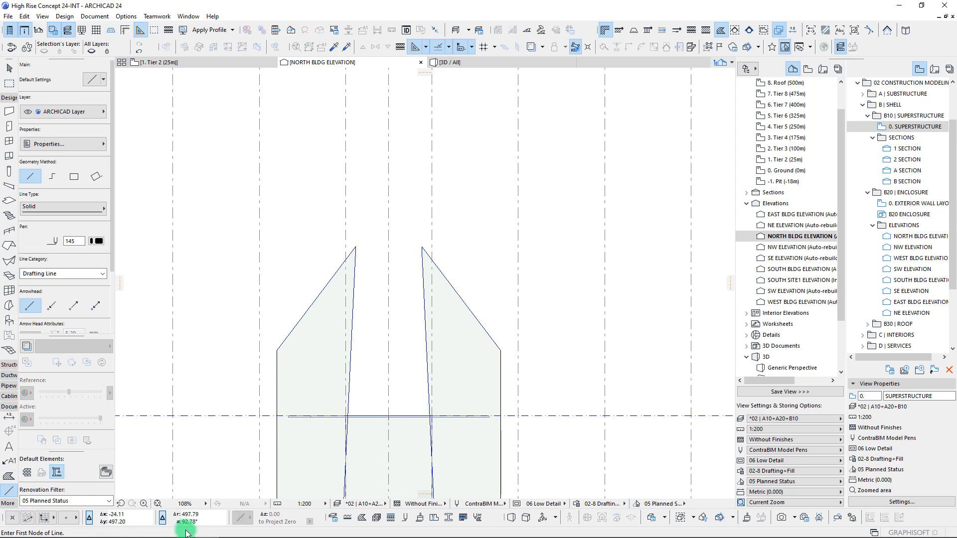
pyautogui.click(228, 532)
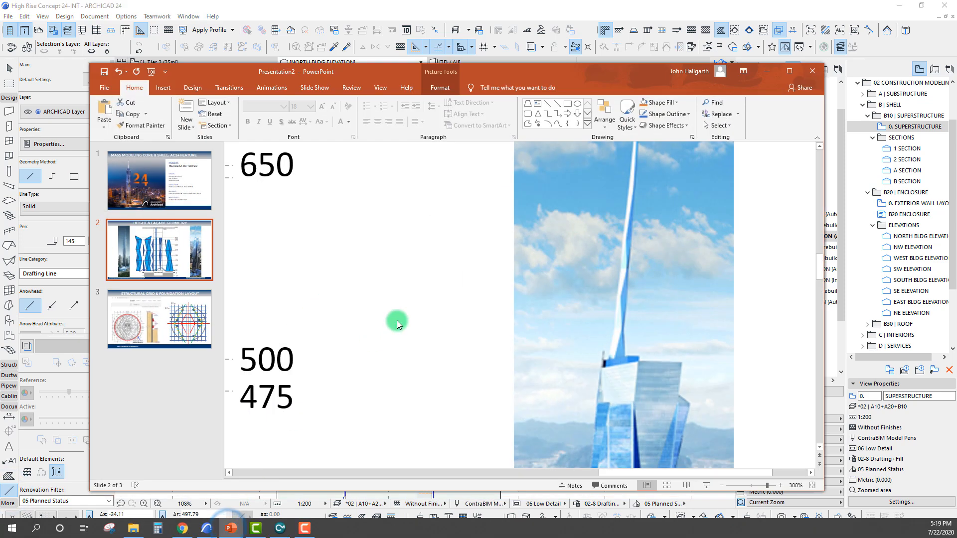
pyautogui.keyDown('ctrl'); pyautogui.scroll(-5, 570, 314); pyautogui.keyUp('ctrl')
pyautogui.keyDown('ctrl'); pyautogui.scroll(6, 421, 198); pyautogui.keyUp('ctrl')
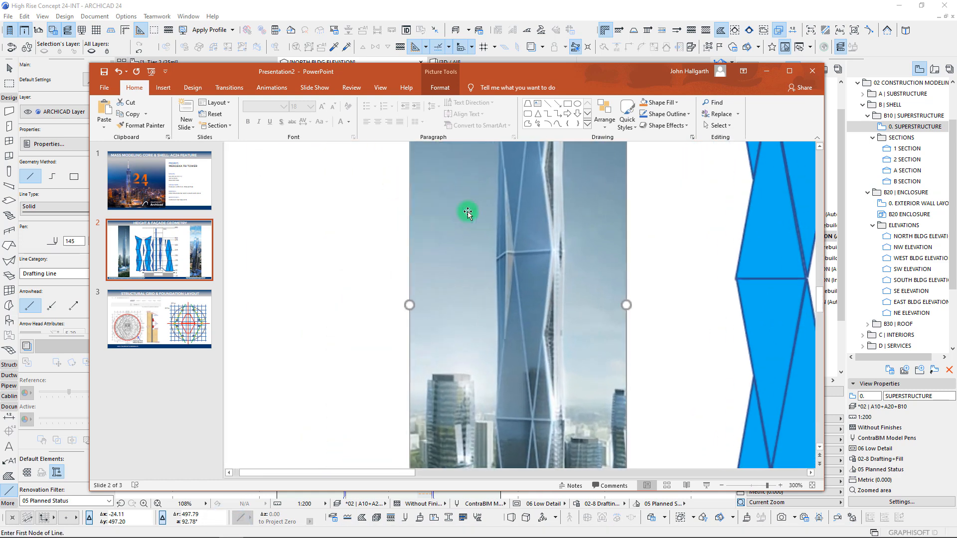
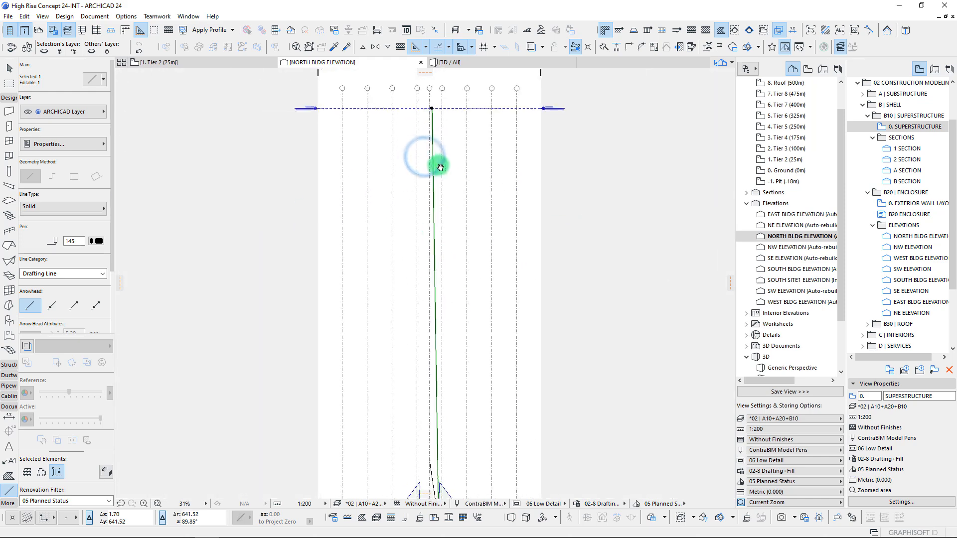
# - Move the short slanted line so its lower end meets the foot of the long spire line at roof level
pyautogui.moveTo(450, 298); pyautogui.dragTo(456, 199, button='middle')
pyautogui.scroll(5, 443, 392)
pyautogui.moveTo(445, 383); pyautogui.dragTo(452, 327, button='middle')
pyautogui.press('Escape')
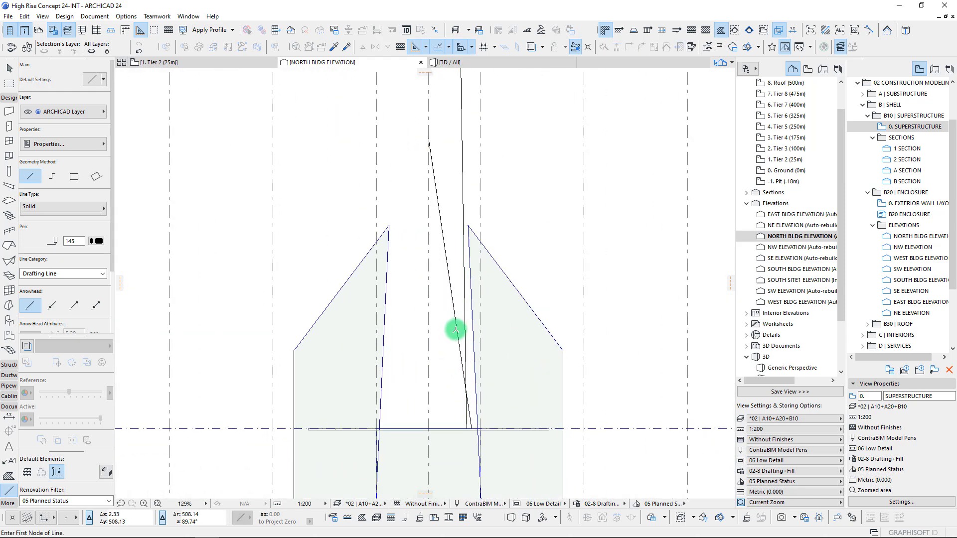
pyautogui.press('Escape')
pyautogui.click(455, 330)
pyautogui.hotkey('ctrl', 'd')
pyautogui.click(471, 429)
pyautogui.click(467, 428)
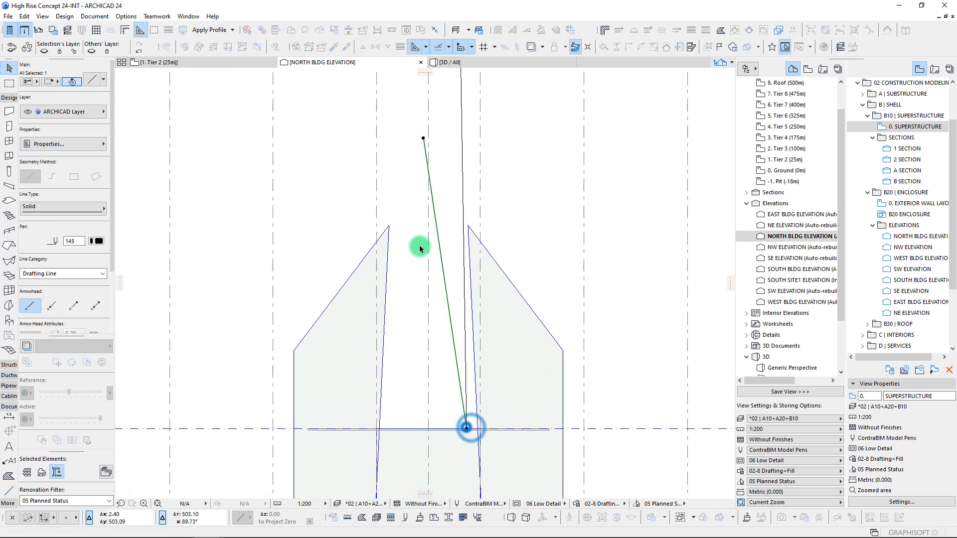
# - Stretch the upper end of the short slanted line onto the tower's centre grid line
pyautogui.moveTo(437, 136); pyautogui.dragTo(437, 196, button='middle')
pyautogui.click(423, 199)
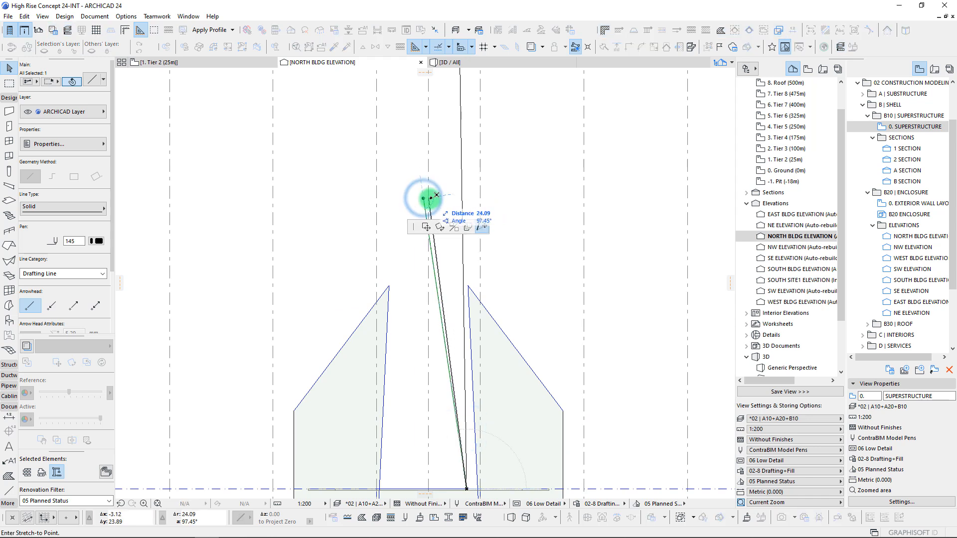
pyautogui.scroll(-3, 428, 235)
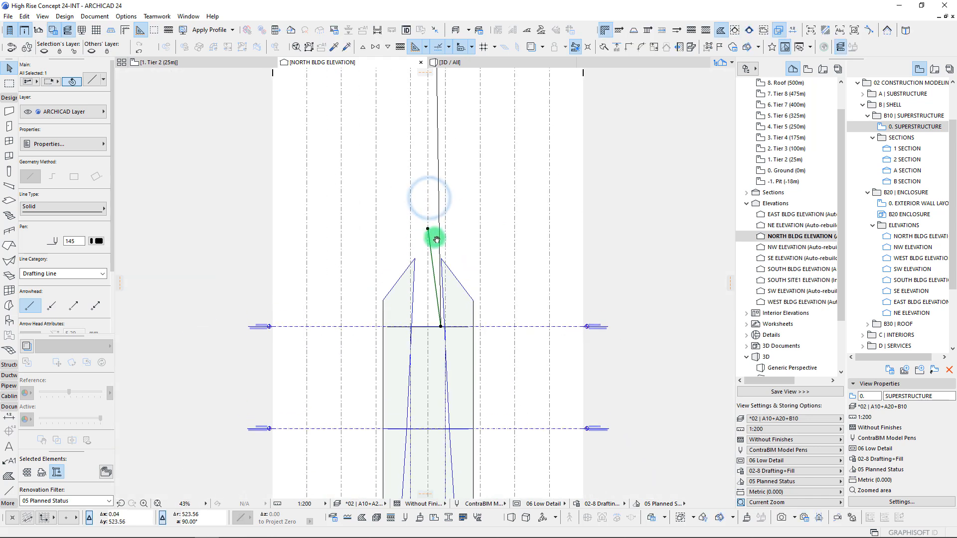
pyautogui.click(428, 237)
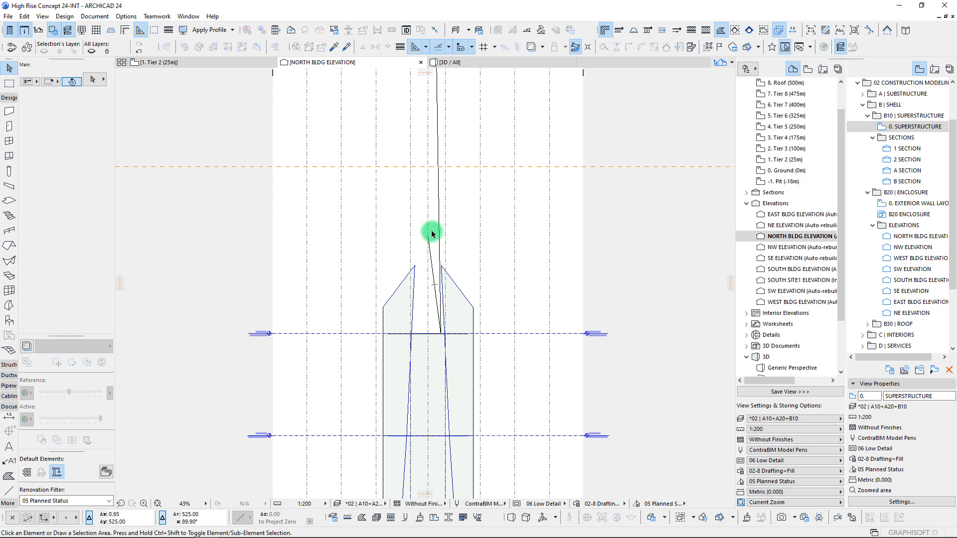
# - Place two vertical guide lines 0.5 m apart around the centre grid line, and stretch the slanted line's upper end onto the guide nearer the spire line
pyautogui.scroll(5, 424, 240)
pyautogui.click(419, 250)
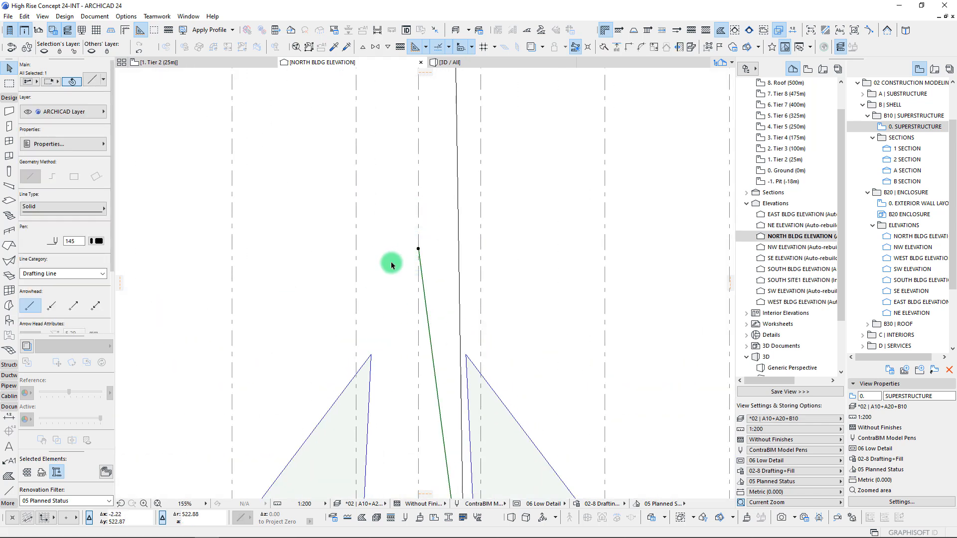
pyautogui.moveTo(730, 283); pyautogui.dragTo(459, 267)
pyautogui.moveTo(418, 224); pyautogui.dragTo(432, 204)
pyautogui.scroll(3, 420, 225)
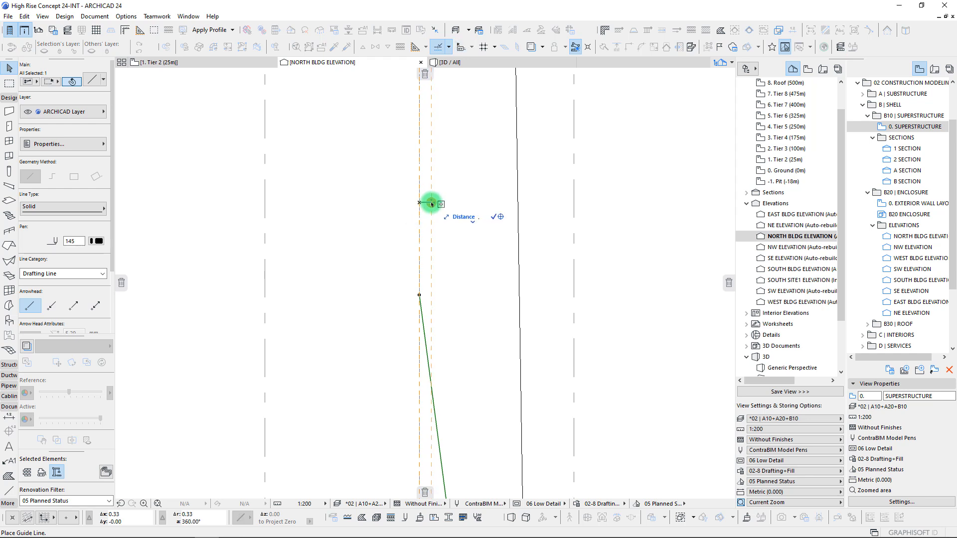
pyautogui.moveTo(430, 205); pyautogui.dragTo(402, 207)
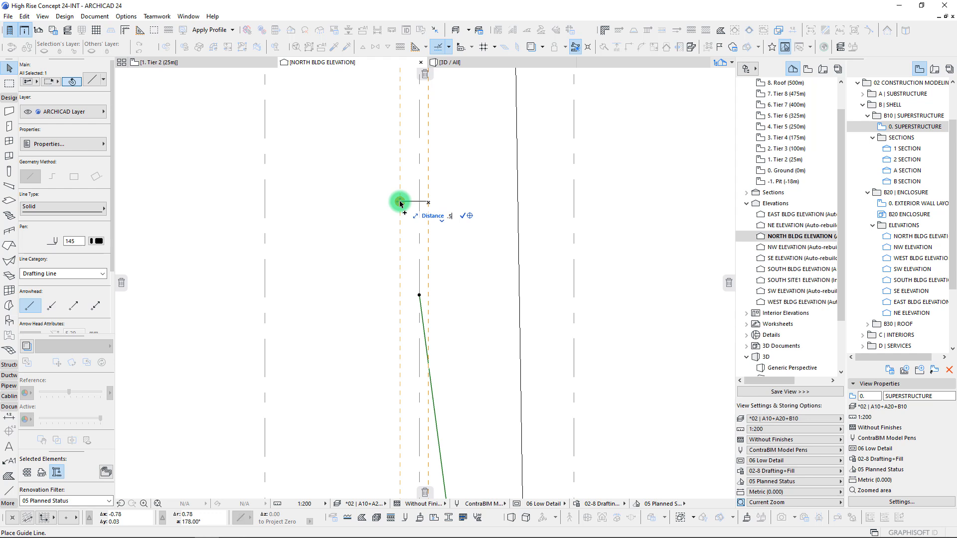
pyautogui.press('Return')
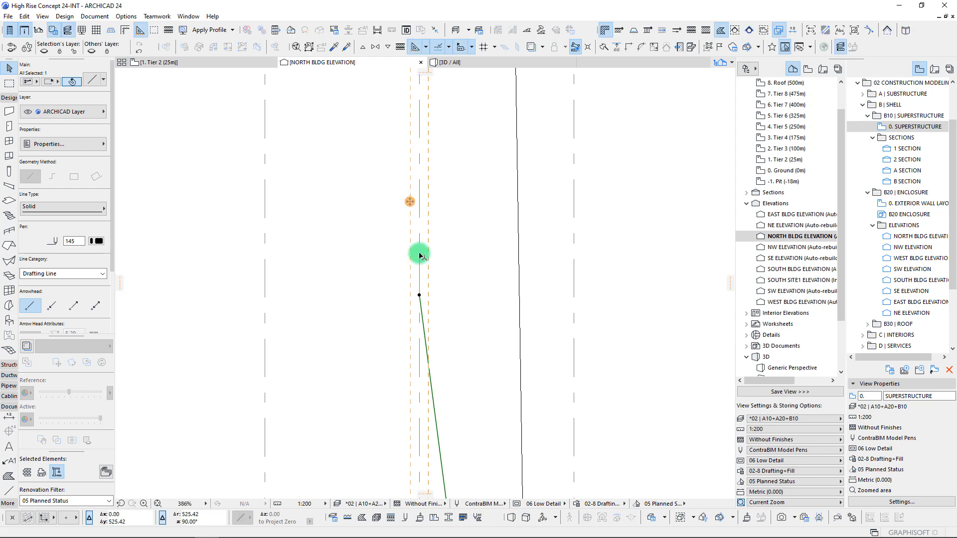
pyautogui.click(419, 297)
pyautogui.click(428, 296)
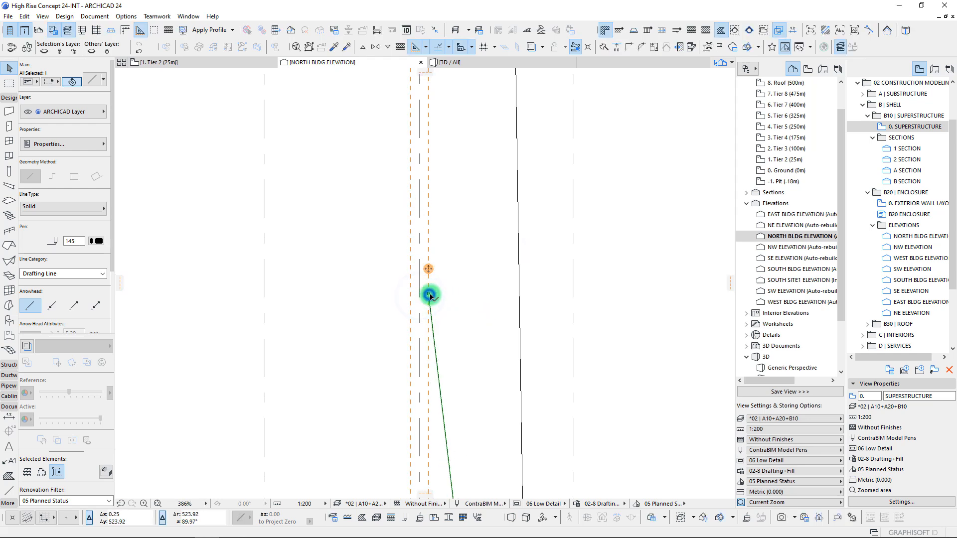
# - Draw a line from the slanted line's upper end up to the long spire line
pyautogui.click(431, 323)
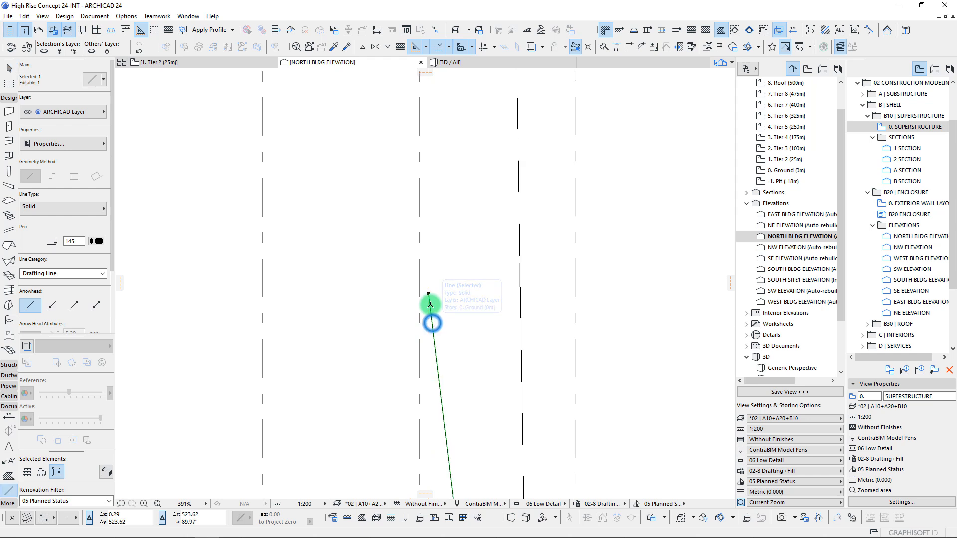
pyautogui.scroll(6, 427, 269)
pyautogui.click(425, 277)
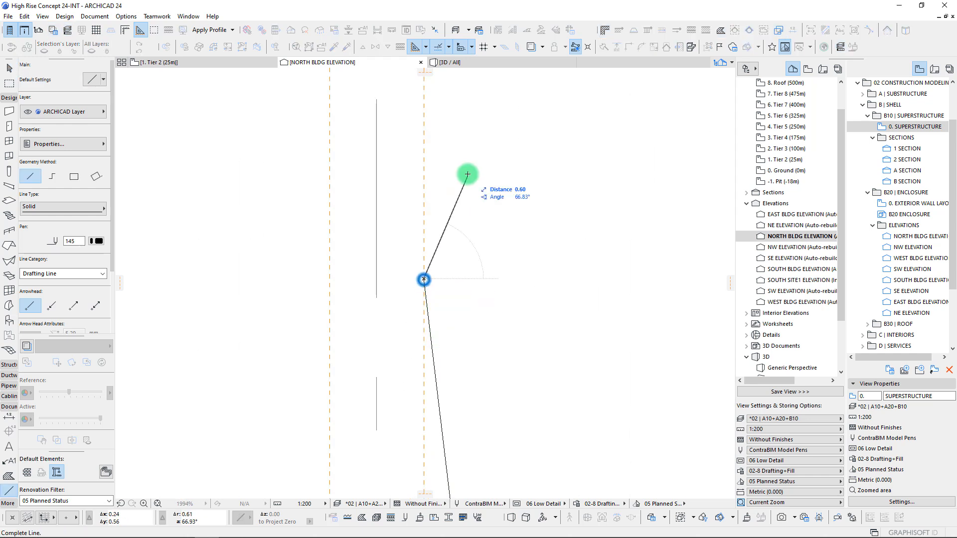
pyautogui.scroll(-5, 448, 175)
pyautogui.moveTo(448, 175); pyautogui.dragTo(434, 214, button='middle')
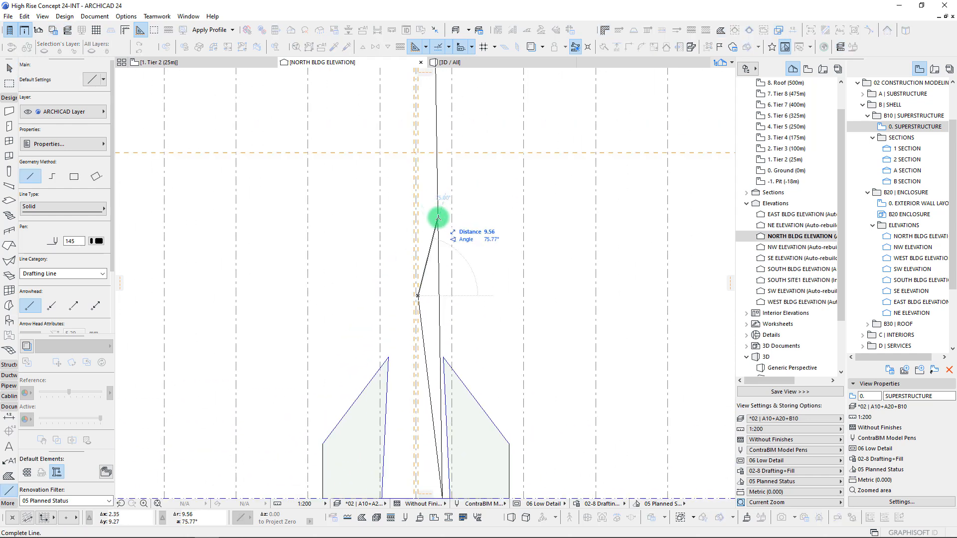
pyautogui.scroll(2, 437, 219)
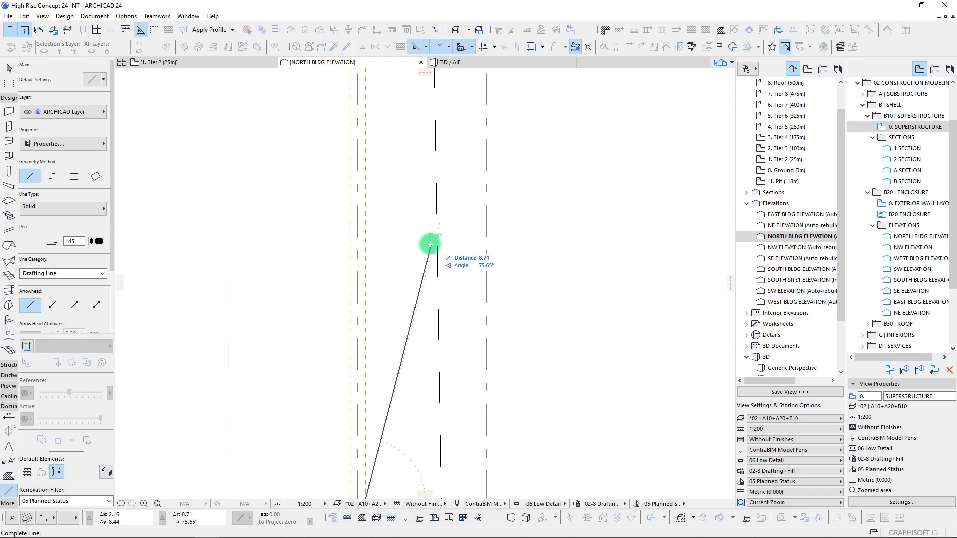
pyautogui.click(437, 230)
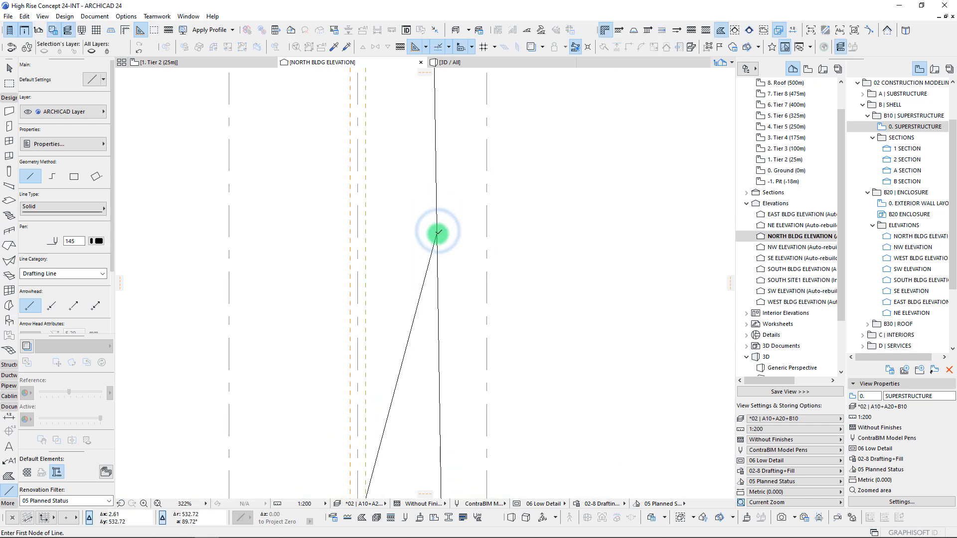
# - Delete the short diagonal drawn between the slanted line's upper end and the long spire line
pyautogui.click(437, 232)
pyautogui.scroll(-3, 356, 89)
pyautogui.moveTo(354, 87); pyautogui.dragTo(365, 170, button='middle')
pyautogui.press('Escape')
pyautogui.hotkey('ctrl', 'shift', 'm')
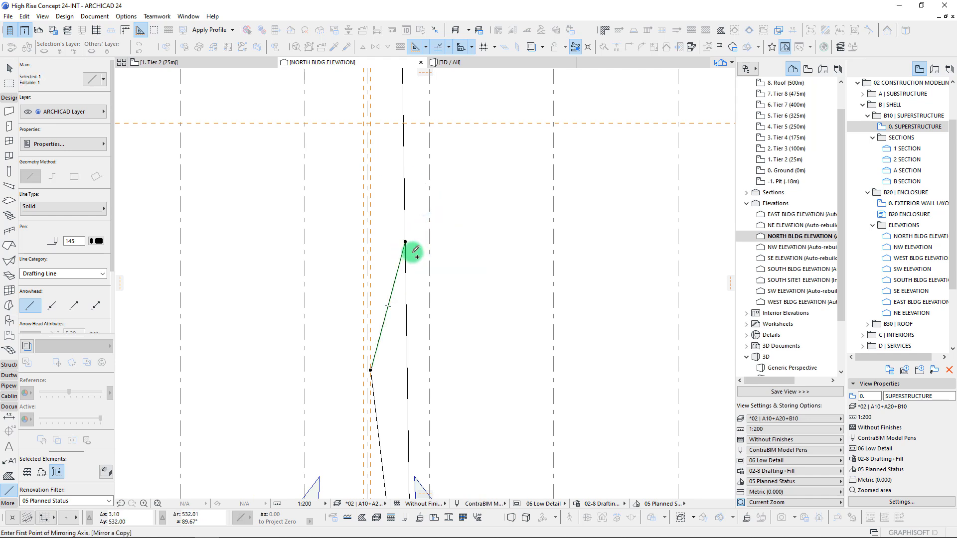
pyautogui.press('Escape')
pyautogui.press('Escape')
pyautogui.scroll(-3, 409, 369)
pyautogui.moveTo(414, 416); pyautogui.dragTo(410, 326, button='middle')
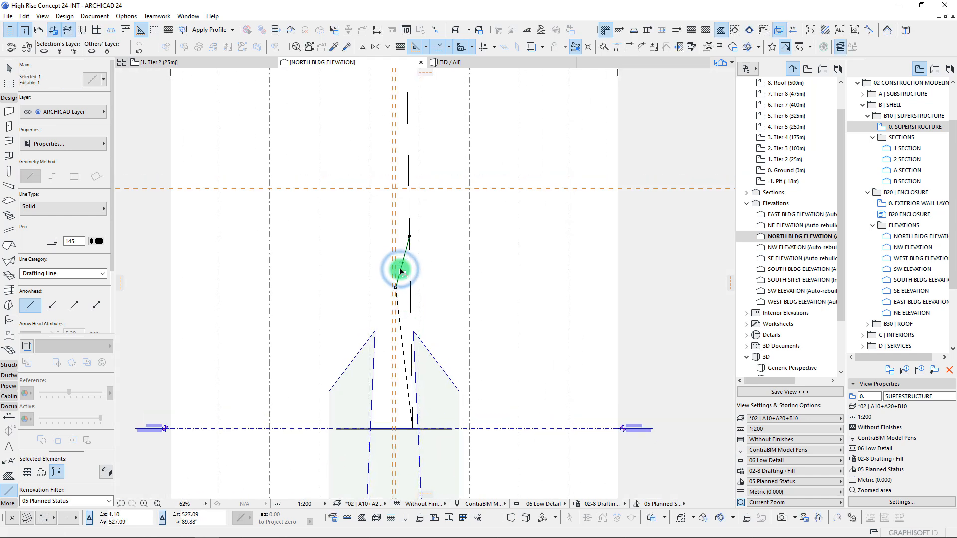
pyautogui.press('Delete')
# - Mirror a copy of the slanted line about a horizontal axis through its upper end, and trim the part overshooting the long spire line
pyautogui.keyDown('shift'); pyautogui.click(401, 327); pyautogui.keyUp('shift')
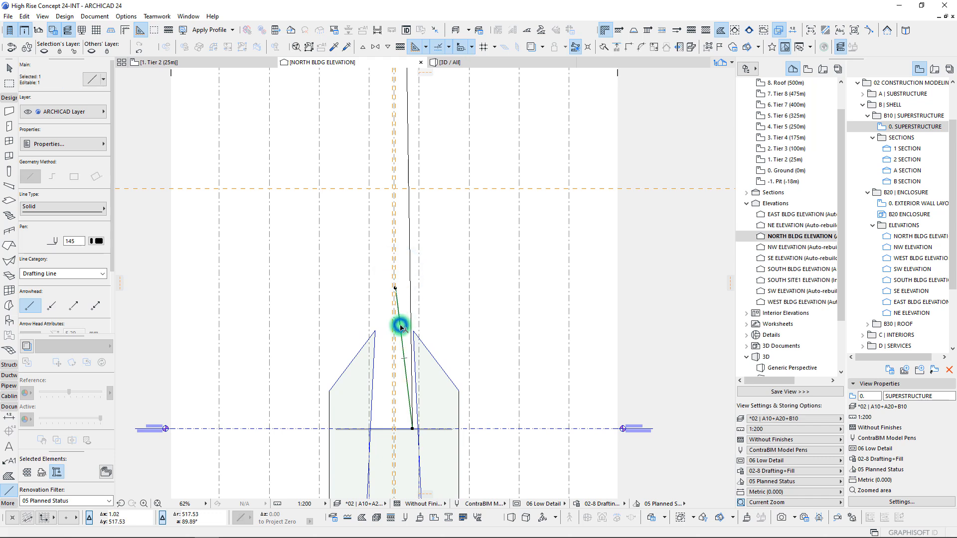
pyautogui.hotkey('ctrl', 'alt', 'm')
pyautogui.scroll(3, 353, 309)
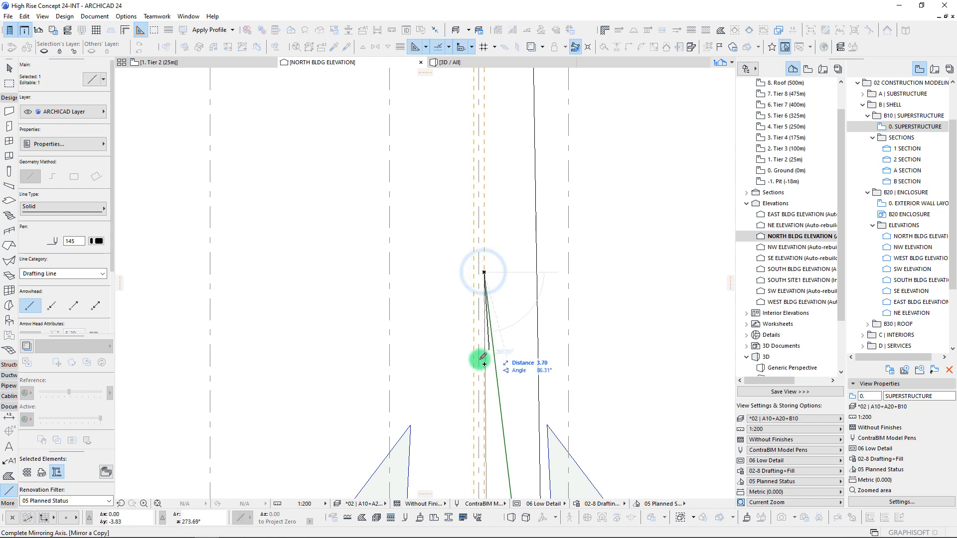
pyautogui.click(529, 275)
pyautogui.scroll(-3, 500, 284)
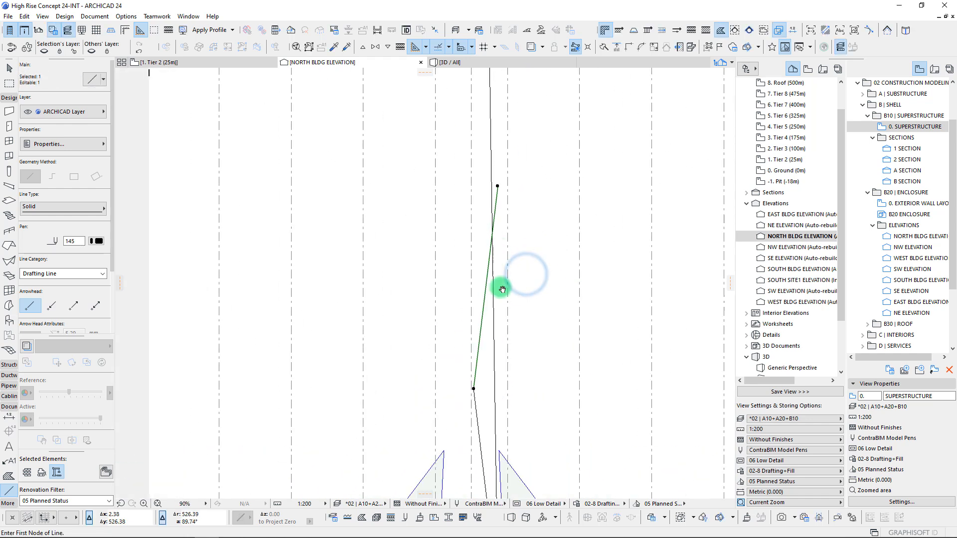
pyautogui.click(496, 209)
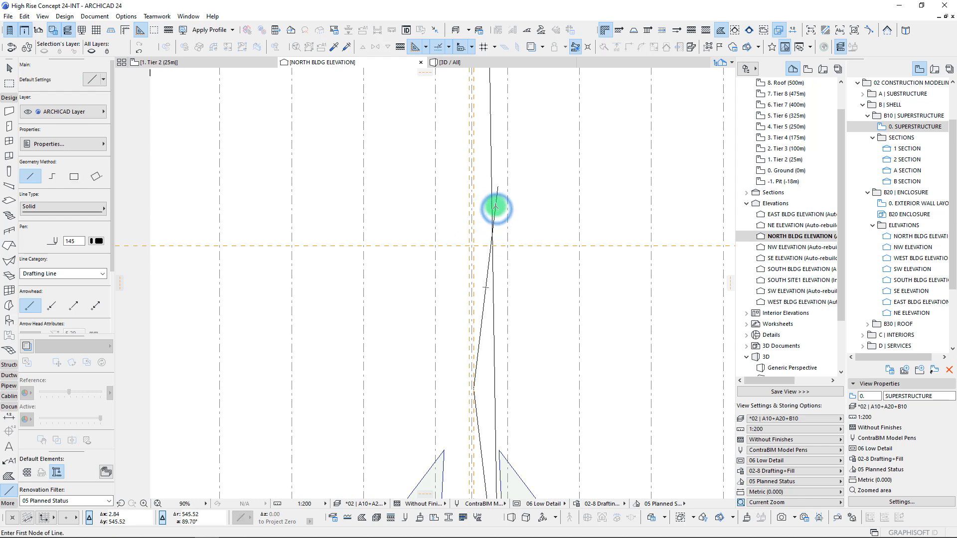
# - Mirror a copy of the trimmed diagonal upward about a horizontal axis through its end on the long spire line
pyautogui.keyDown('shift'); pyautogui.click(491, 255); pyautogui.keyUp('shift')
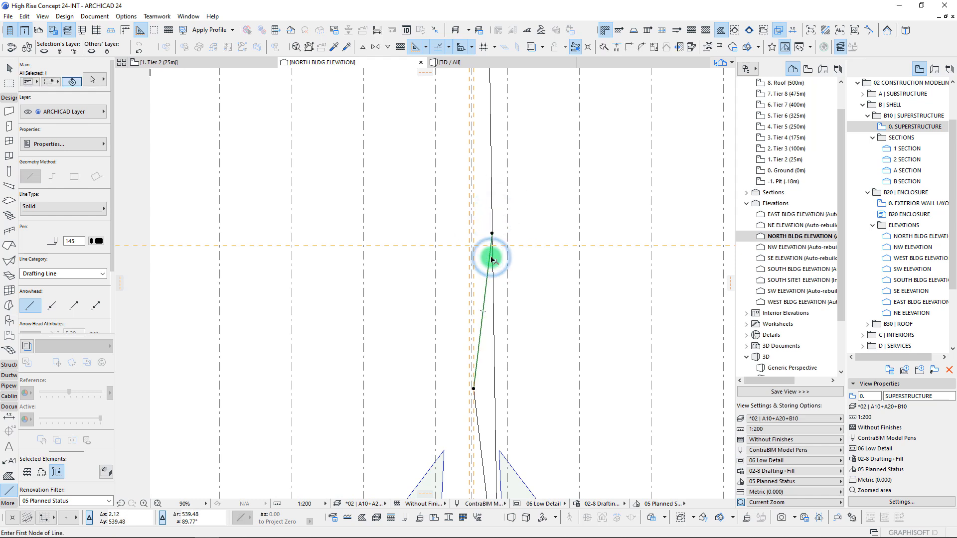
pyautogui.hotkey('ctrl', 'shift', 'm')
pyautogui.click(491, 233)
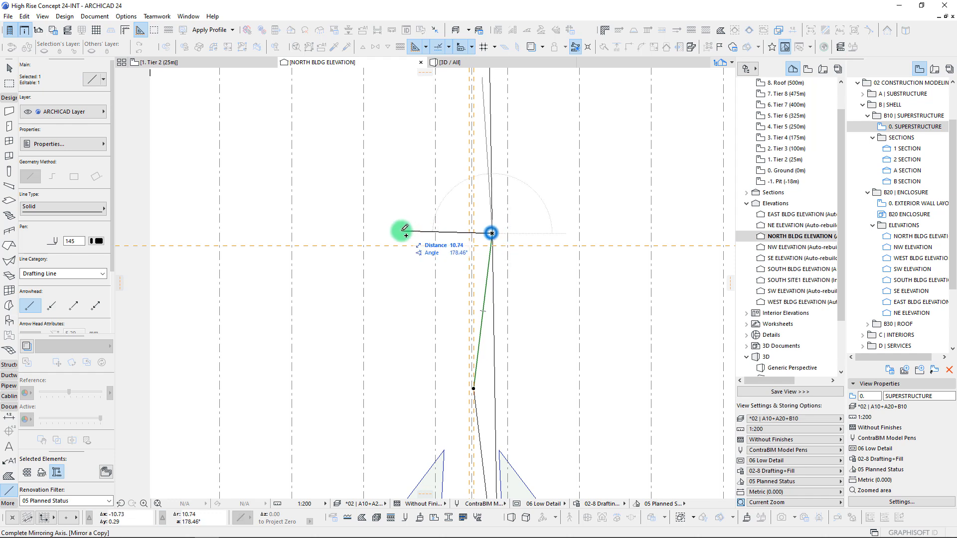
pyautogui.click(365, 232)
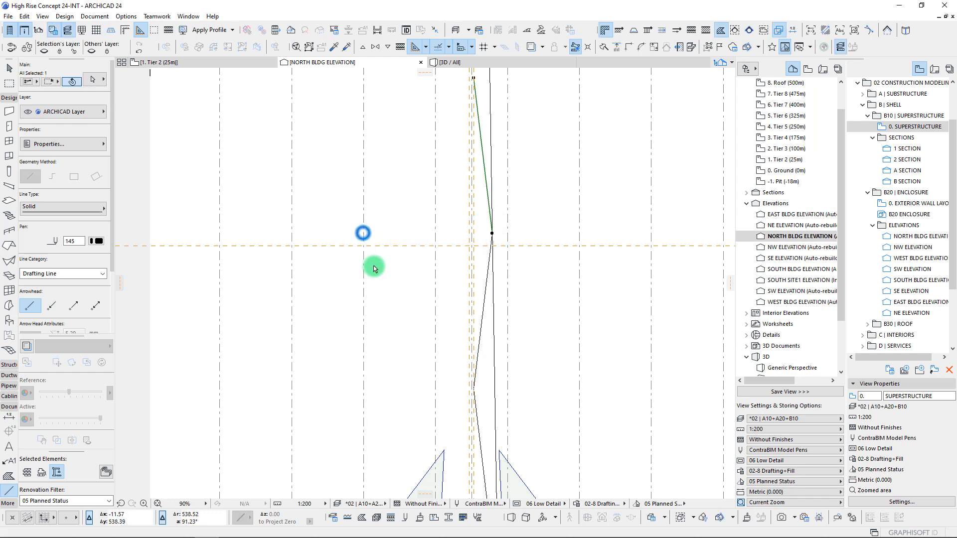
# - Mirror a copy of the third zigzag segment upward about a horizontal axis through its upper end on the guide line
pyautogui.scroll(-5, 457, 202)
pyautogui.scroll(-1, 411, 336)
pyautogui.moveTo(411, 336); pyautogui.dragTo(433, 319, button='middle')
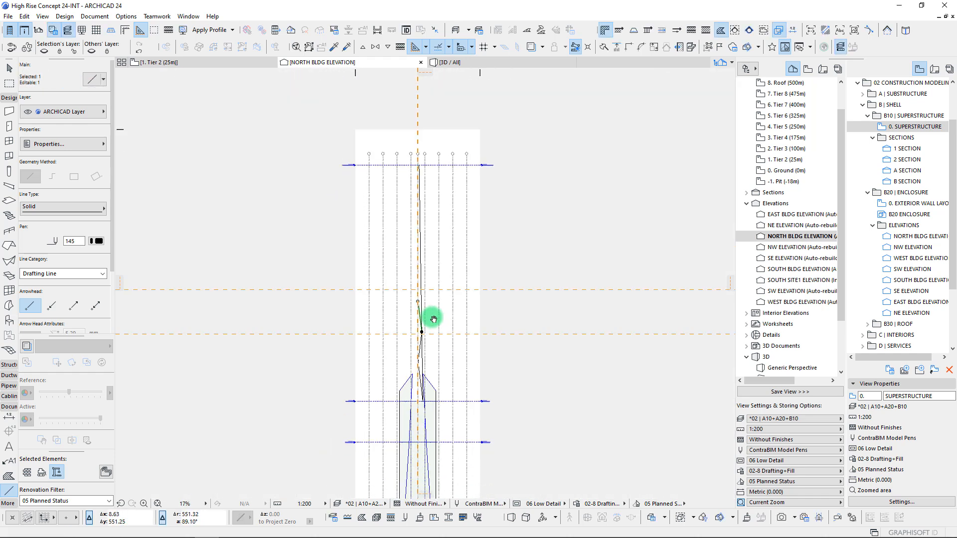
pyautogui.scroll(7, 423, 306)
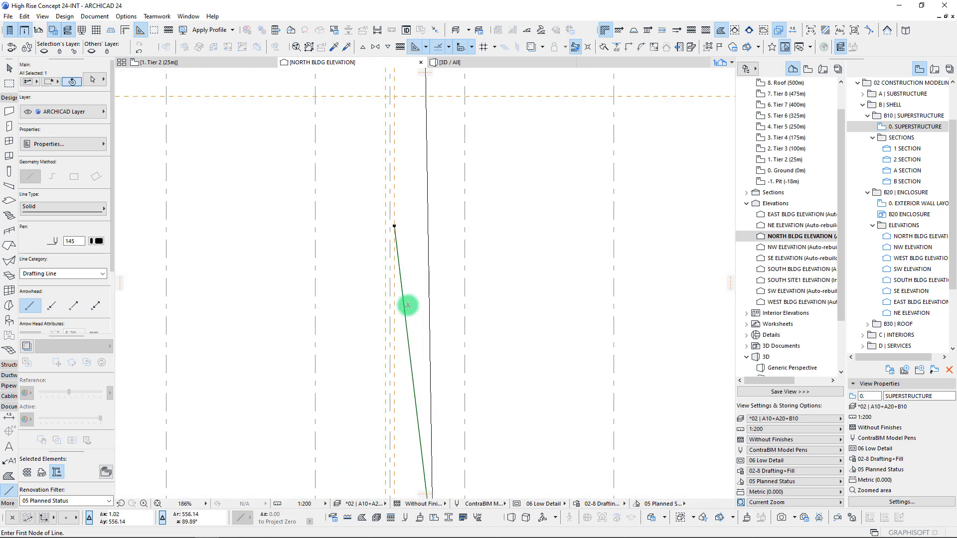
pyautogui.hotkey('ctrl', 'alt', 'm')
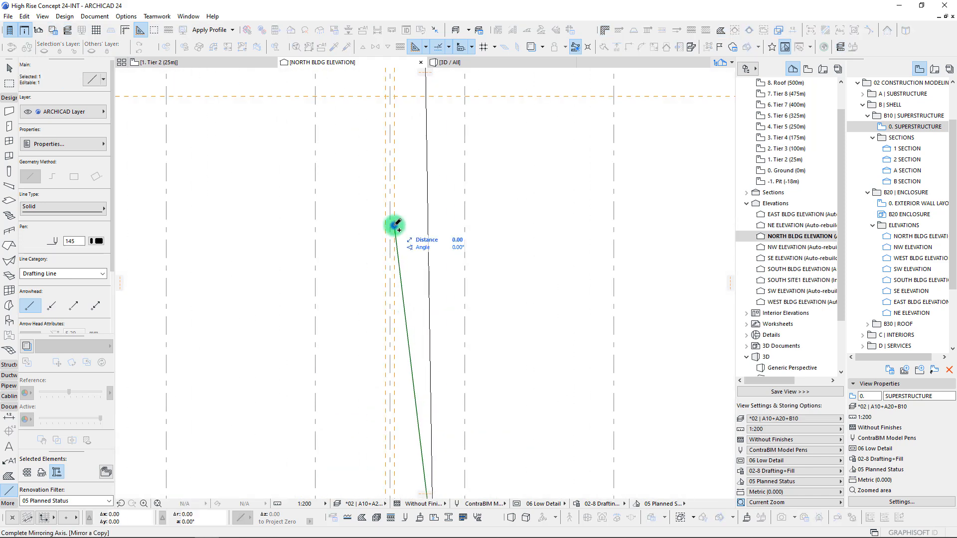
pyautogui.click(457, 227)
# - Trim the newest zigzag segment where it overshoots the long spire line
pyautogui.scroll(-4, 451, 215)
pyautogui.moveTo(446, 174); pyautogui.dragTo(429, 218, button='middle')
pyautogui.scroll(-3, 428, 209)
pyautogui.moveTo(417, 135); pyautogui.dragTo(433, 326, button='middle')
pyautogui.scroll(5, 419, 282)
pyautogui.press('Escape')
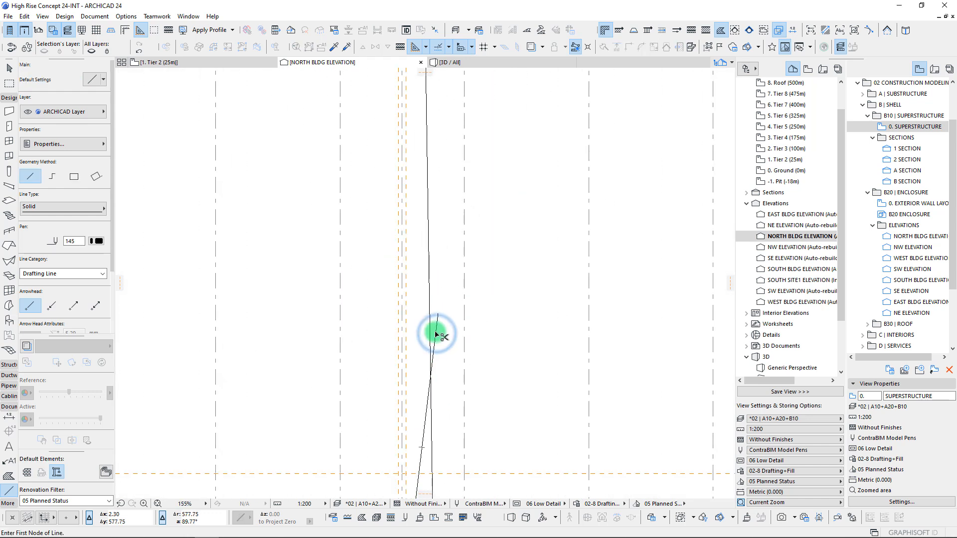
# - Mirror a copy of the fourth zigzag segment upward about a horizontal axis through its end on the long spire line
pyautogui.click(429, 396)
pyautogui.hotkey('ctrl', 'alt', 'm')
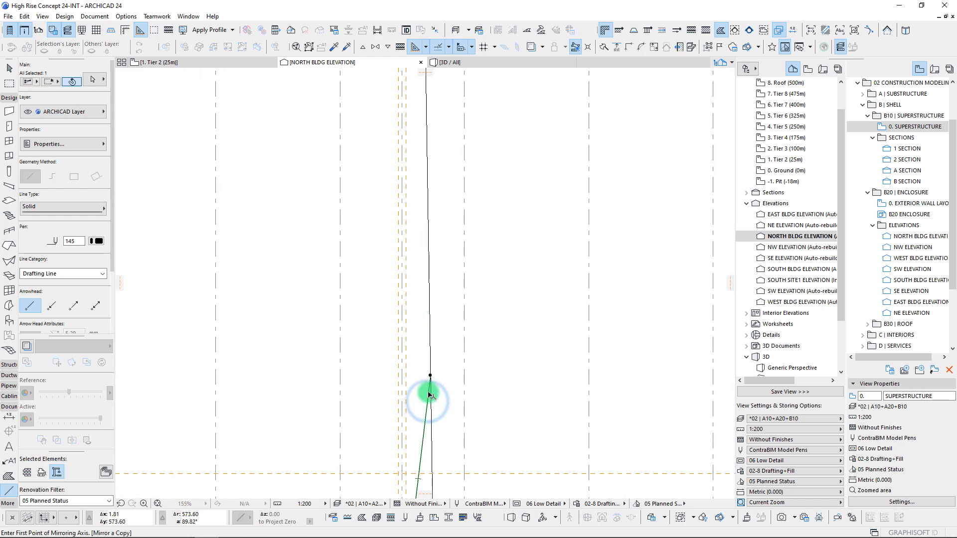
pyautogui.click(430, 375)
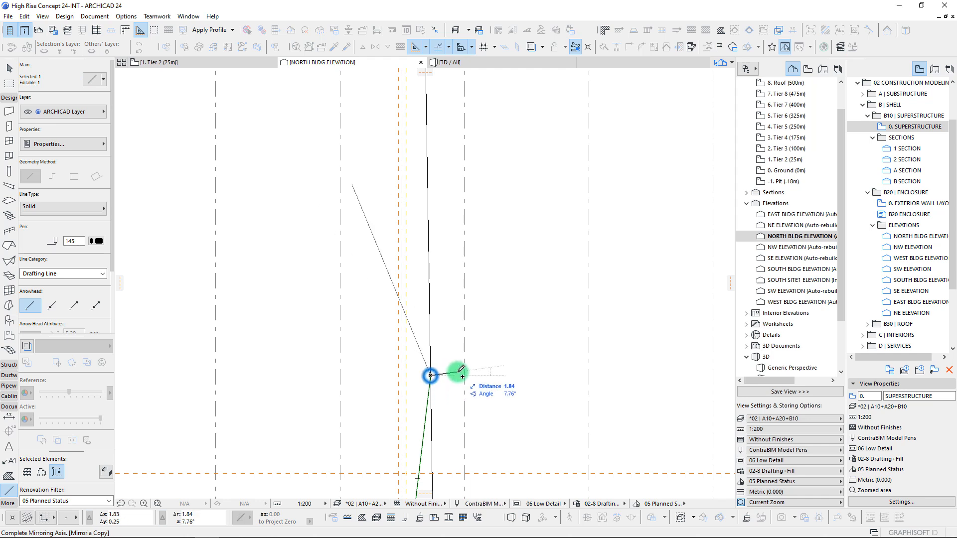
pyautogui.click(490, 377)
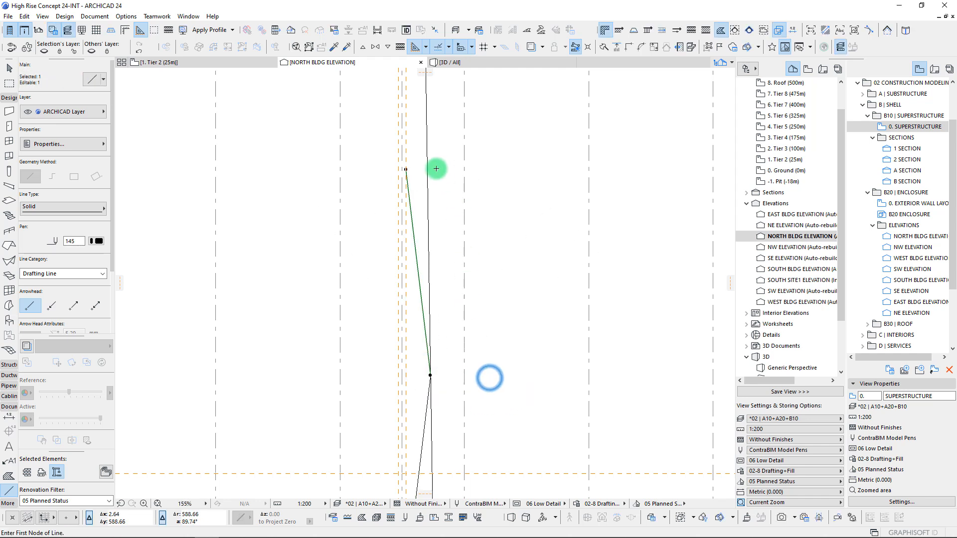
# - Draw the final profile line from the fifth segment's upper end to the tip of the long spire line
pyautogui.scroll(3, 403, 168)
pyautogui.moveTo(402, 168); pyautogui.dragTo(396, 202, button='middle')
pyautogui.press('Escape')
pyautogui.click(406, 206)
pyautogui.scroll(-6, 405, 206)
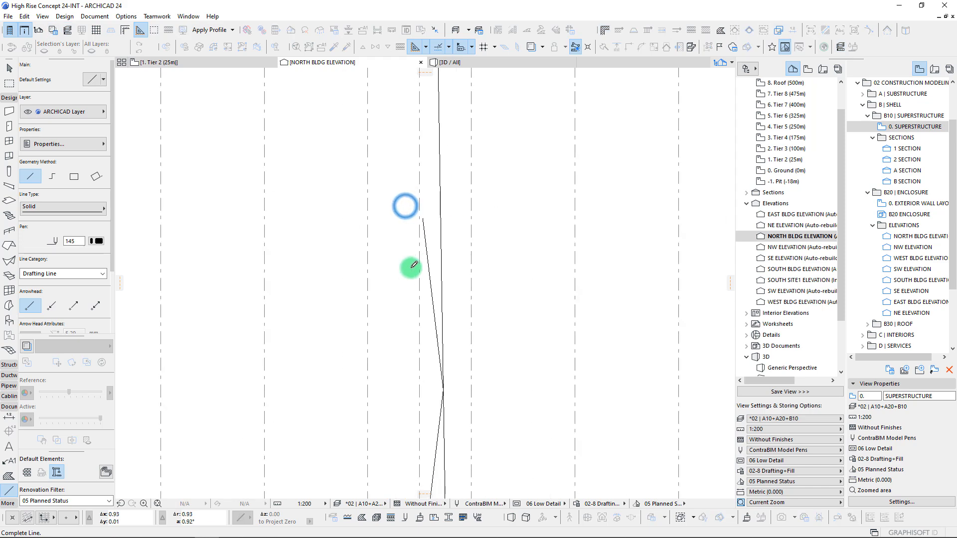
pyautogui.moveTo(405, 97); pyautogui.dragTo(392, 192, button='middle')
pyautogui.scroll(3, 385, 148)
pyautogui.scroll(2, 384, 138)
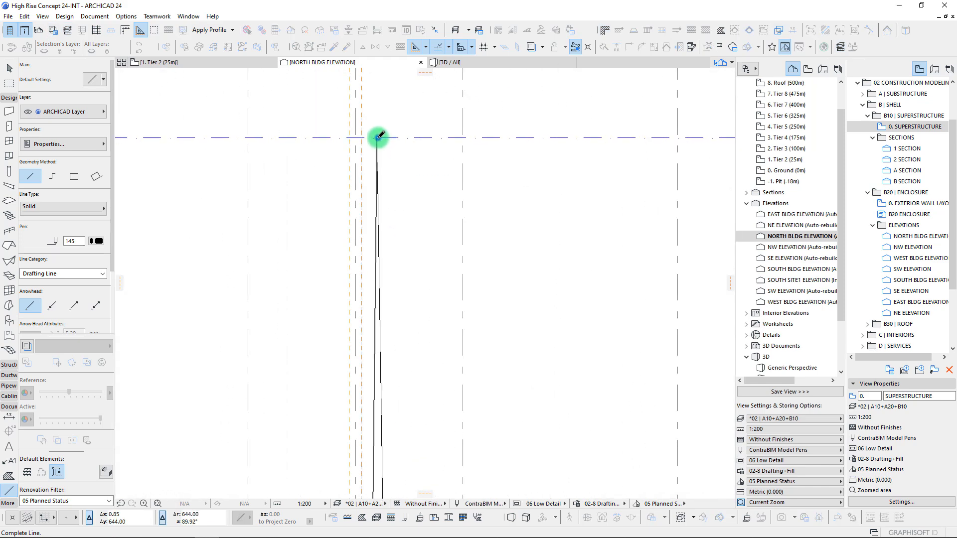
pyautogui.click(378, 138)
# - Mirror a copy of all six zigzag profile lines about the tower's vertical centre axis to form the other side
pyautogui.keyDown('shift'); pyautogui.click(373, 286); pyautogui.keyUp('shift')
pyautogui.scroll(-4, 406, 375)
pyautogui.moveTo(393, 464); pyautogui.dragTo(410, 310, button='middle')
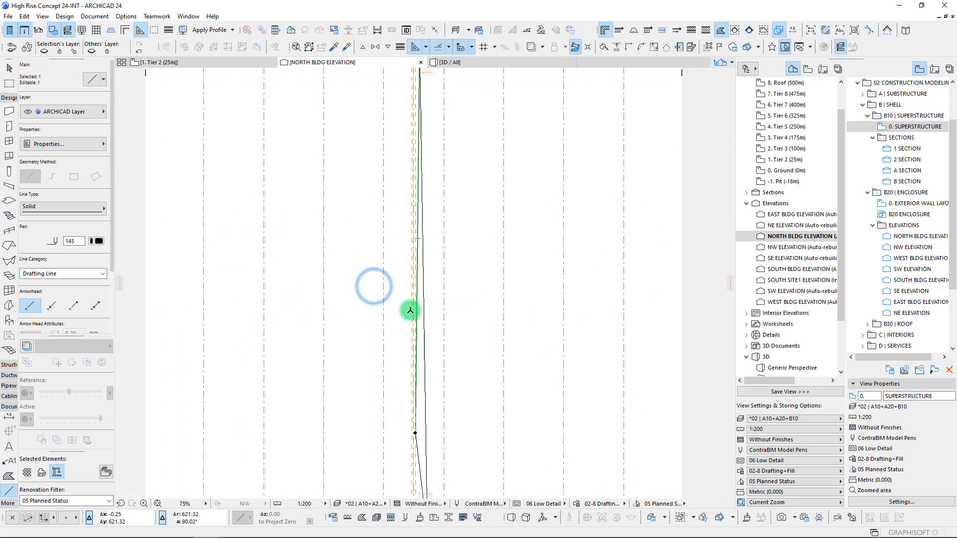
pyautogui.scroll(4, 416, 389)
pyautogui.moveTo(418, 391); pyautogui.dragTo(392, 161, button='middle')
pyautogui.scroll(-4, 394, 280)
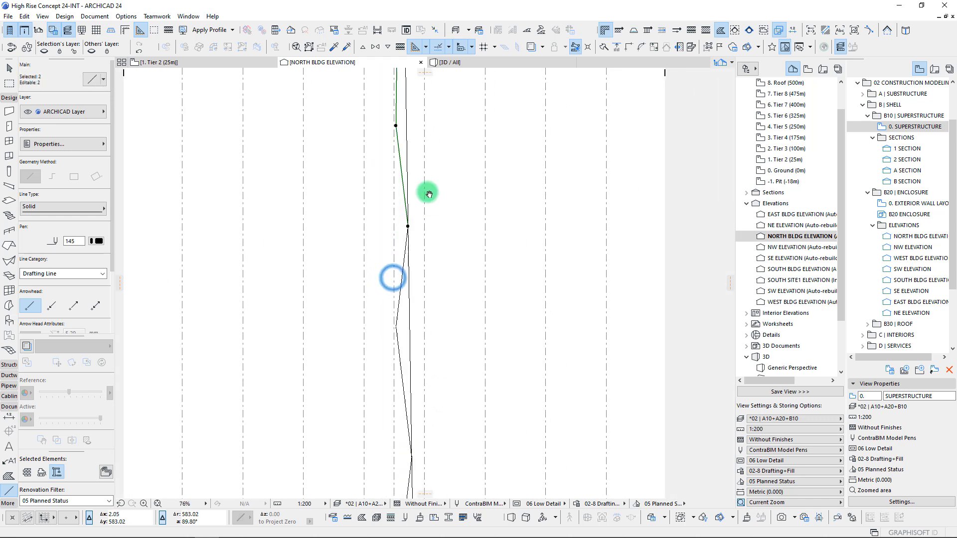
pyautogui.moveTo(409, 493); pyautogui.dragTo(403, 277, button='middle')
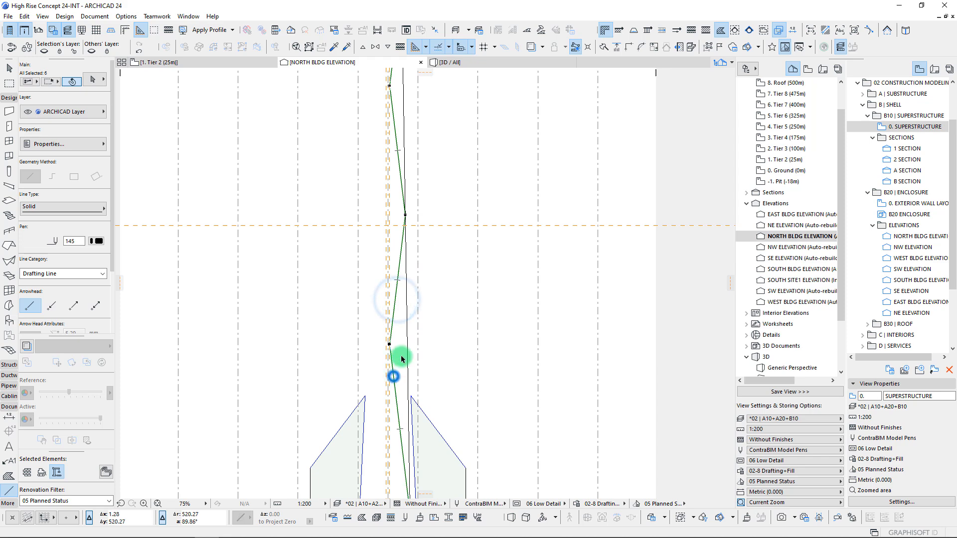
pyautogui.scroll(-4, 401, 359)
pyautogui.moveTo(401, 358); pyautogui.dragTo(436, 300, button='middle')
pyautogui.scroll(-2, 416, 287)
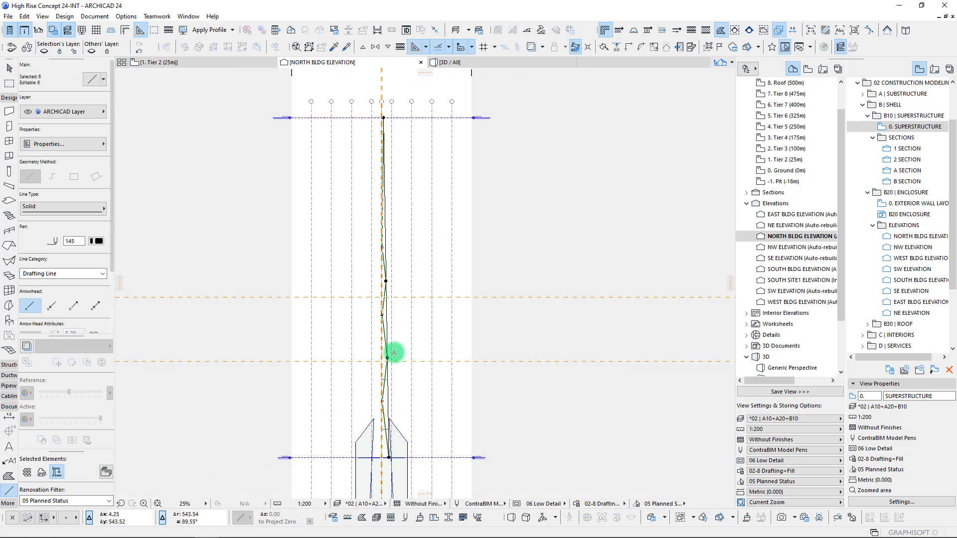
pyautogui.scroll(7, 380, 438)
pyautogui.moveTo(380, 438); pyautogui.dragTo(385, 231, button='middle')
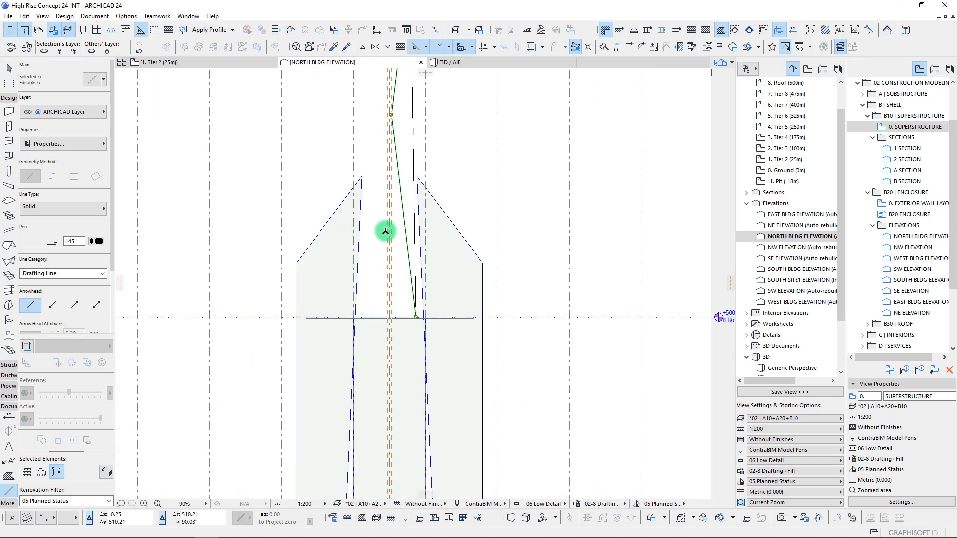
pyautogui.hotkey('ctrl', 'm')
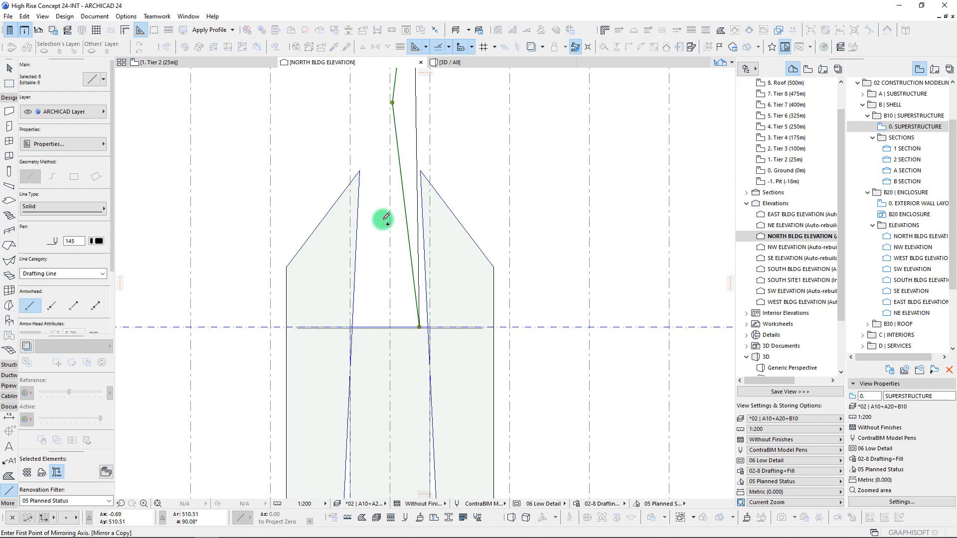
pyautogui.scroll(5, 384, 228)
pyautogui.click(398, 214)
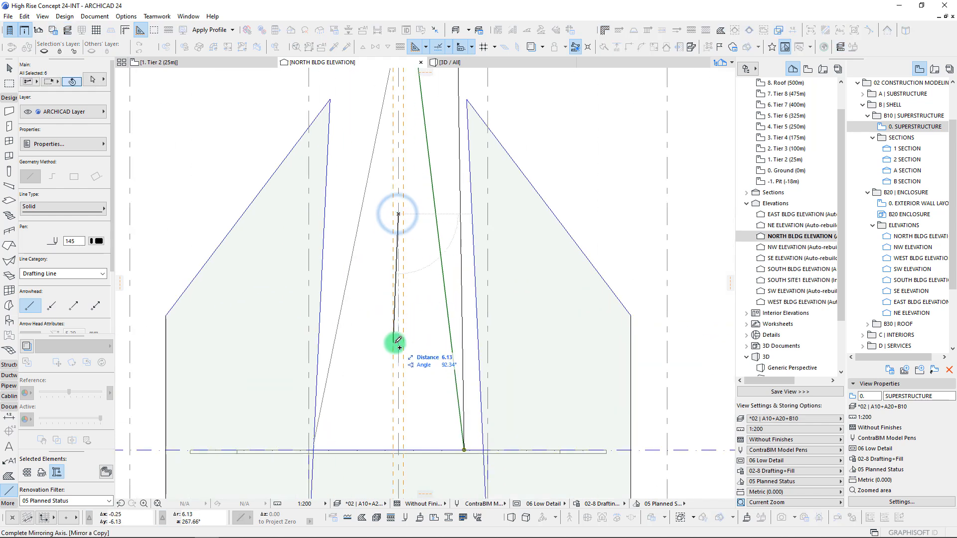
pyautogui.click(399, 408)
pyautogui.scroll(-3, 335, 321)
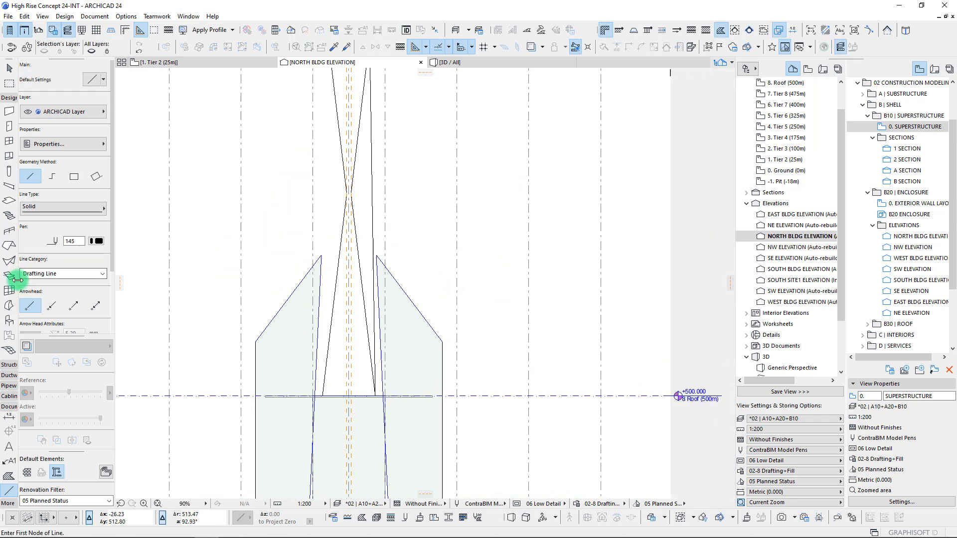
# - Draw a closed TOWER SHAPE morph face between the lowest profile lines, from the roof level up to the first narrow waist
pyautogui.click(9, 305)
pyautogui.scroll(5, 372, 387)
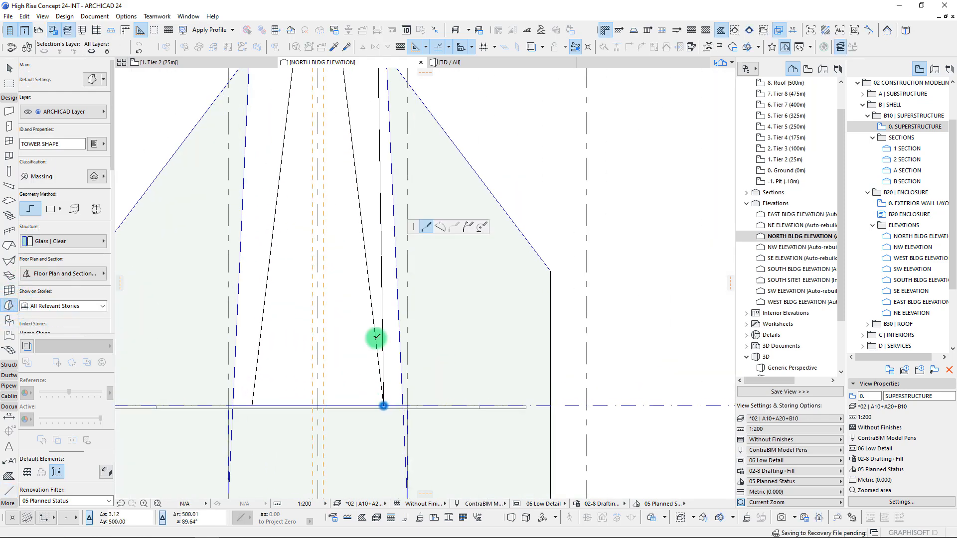
pyautogui.scroll(-3, 353, 274)
pyautogui.moveTo(350, 269); pyautogui.dragTo(356, 474, button='middle')
pyautogui.scroll(4, 342, 244)
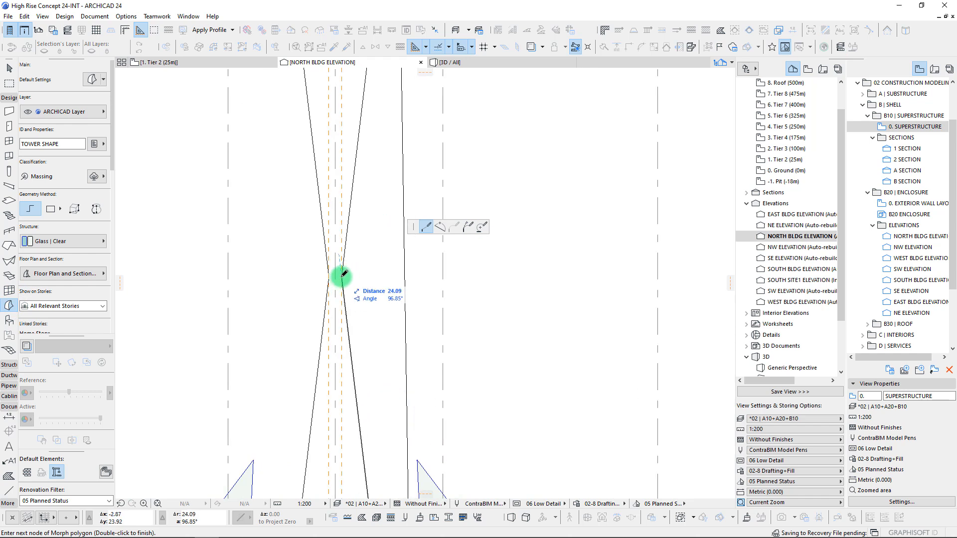
pyautogui.scroll(-3, 294, 337)
pyautogui.moveTo(294, 339); pyautogui.dragTo(322, 147, button='middle')
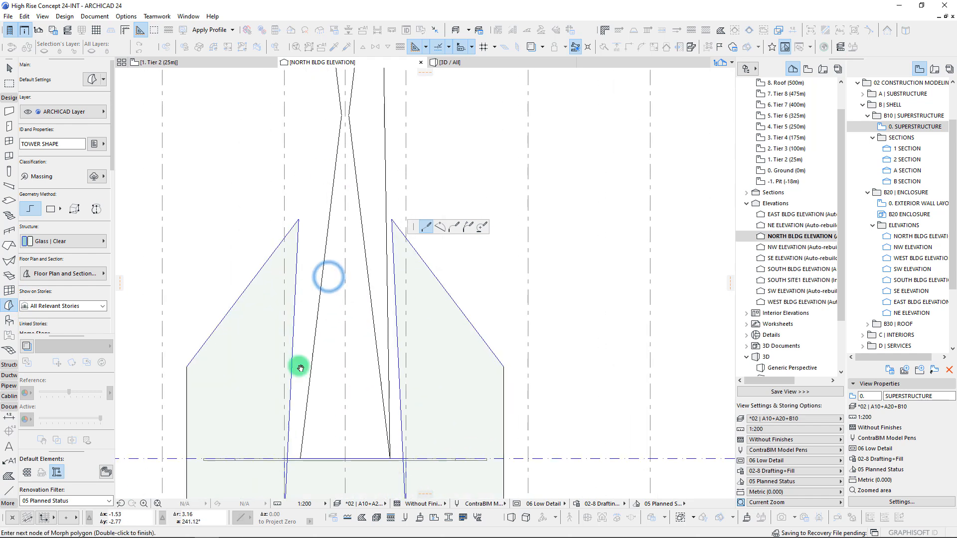
pyautogui.click(301, 457)
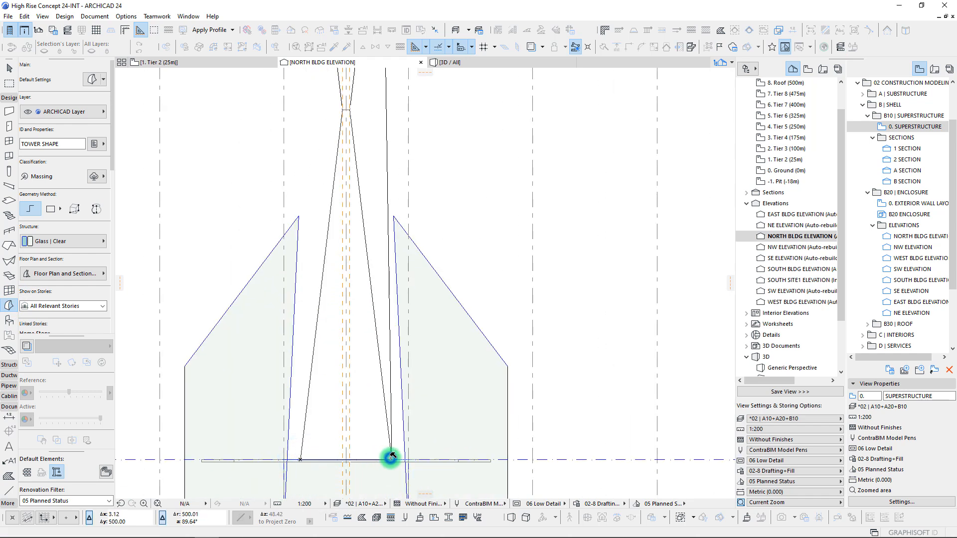
pyautogui.click(390, 458)
# - Add two morph faces above it, from the first waist out to the wide point and back in to the second waist
pyautogui.scroll(-3, 342, 459)
pyautogui.scroll(4, 342, 459)
pyautogui.moveTo(342, 459); pyautogui.dragTo(320, 412, button='middle')
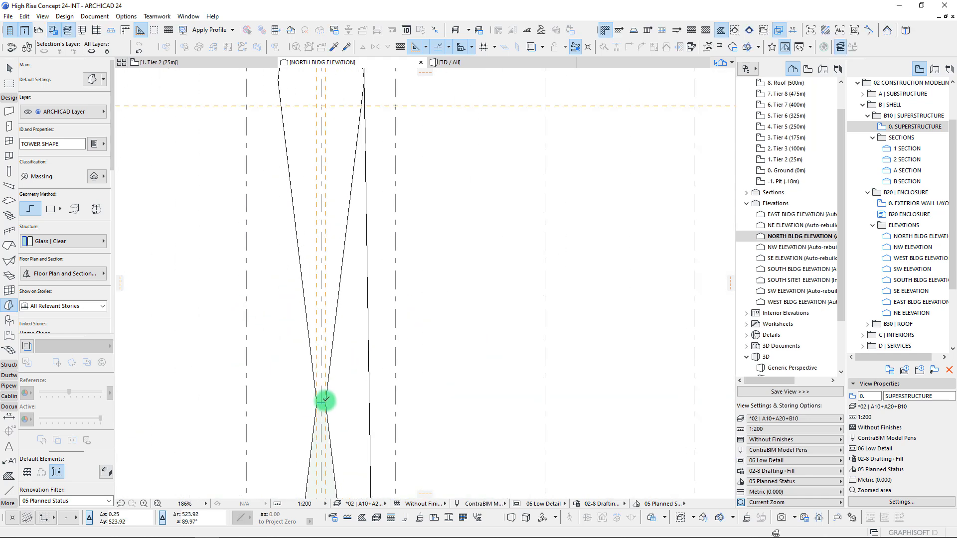
pyautogui.click(325, 400)
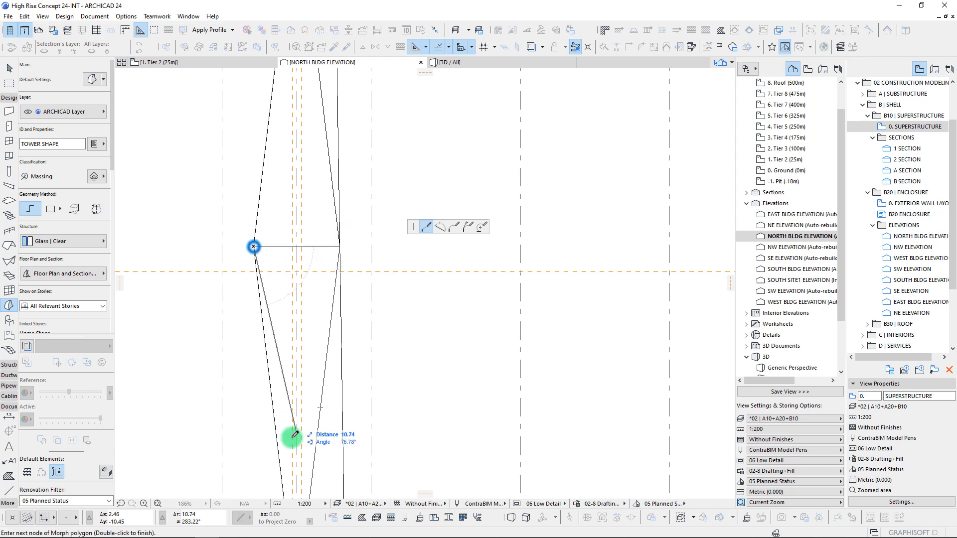
pyautogui.moveTo(294, 435); pyautogui.dragTo(318, 267, button='middle')
pyautogui.click(316, 398)
pyautogui.moveTo(368, 79); pyautogui.dragTo(314, 414, button='middle')
pyautogui.click(261, 107)
pyautogui.click(299, 438)
pyautogui.click(214, 438)
pyautogui.click(261, 107)
# - Trace two more morph faces, from the second waist to the upper wide point and on to the uppermost waist
pyautogui.moveTo(266, 103); pyautogui.dragTo(307, 408, button='middle')
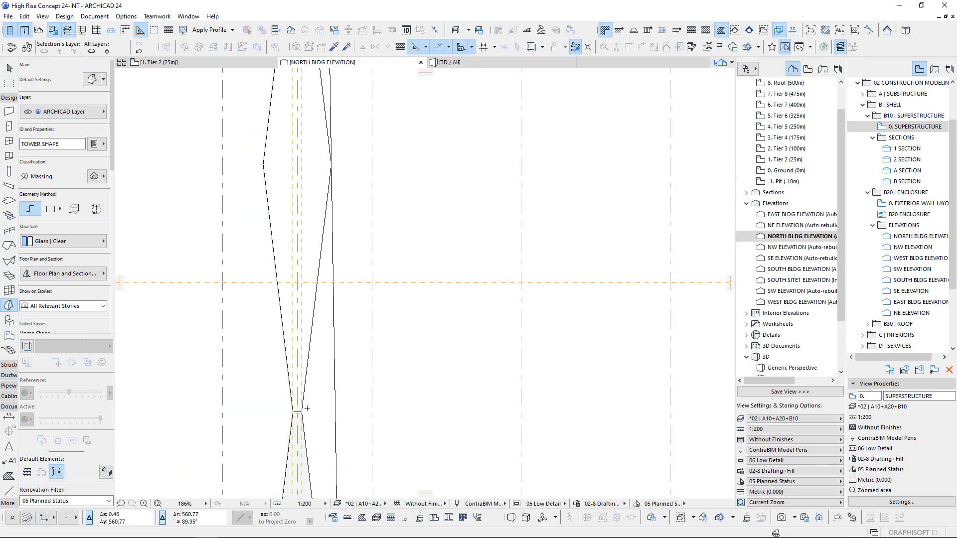
pyautogui.click(302, 412)
pyautogui.click(331, 165)
pyautogui.click(263, 165)
pyautogui.click(293, 411)
pyautogui.moveTo(324, 162); pyautogui.dragTo(339, 378, button='middle')
pyautogui.click(308, 133)
pyautogui.scroll(4, 308, 292)
# - Draw the last morph face between the nearly parallel lines from the uppermost waist to the spire tip
pyautogui.click(308, 292)
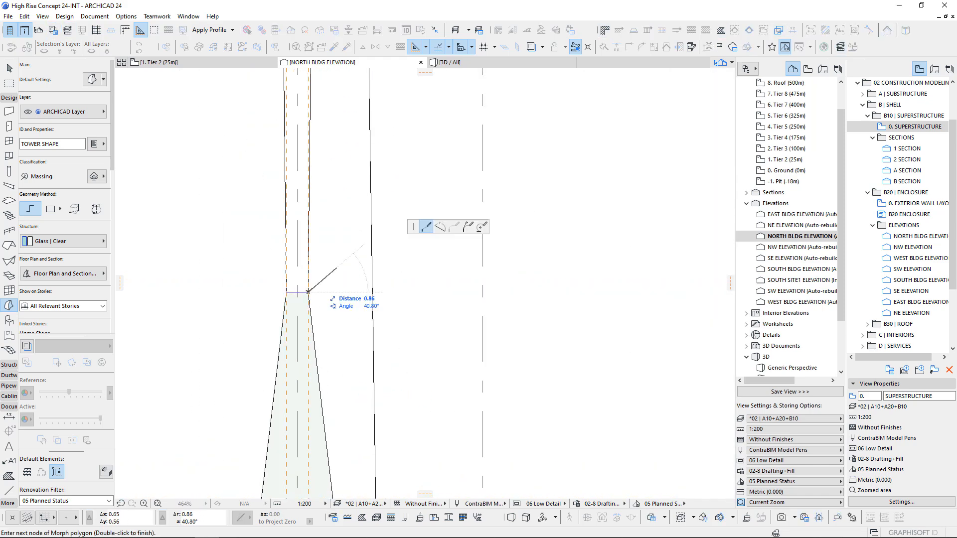
pyautogui.scroll(-6, 335, 271)
pyautogui.moveTo(329, 95); pyautogui.dragTo(323, 192, button='middle')
pyautogui.click(325, 193)
pyautogui.click(306, 192)
pyautogui.scroll(5, 337, 299)
pyautogui.click(327, 298)
pyautogui.click(346, 299)
pyautogui.scroll(-8, 335, 301)
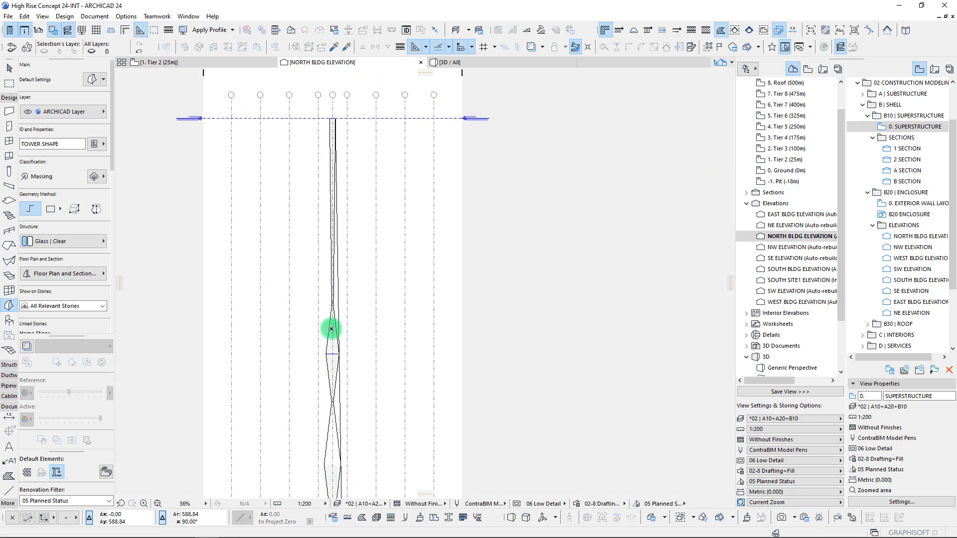
pyautogui.scroll(-3, 353, 296)
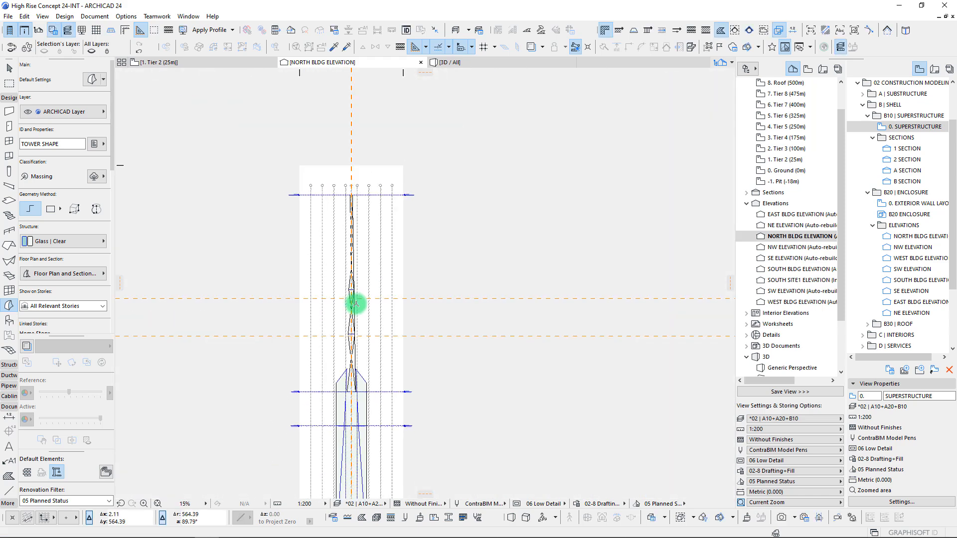
# - In the 3D view, drag all six spire faces together by 3.93 m from their base edge's midpoint onto the tower's upper edge
pyautogui.click(450, 62)
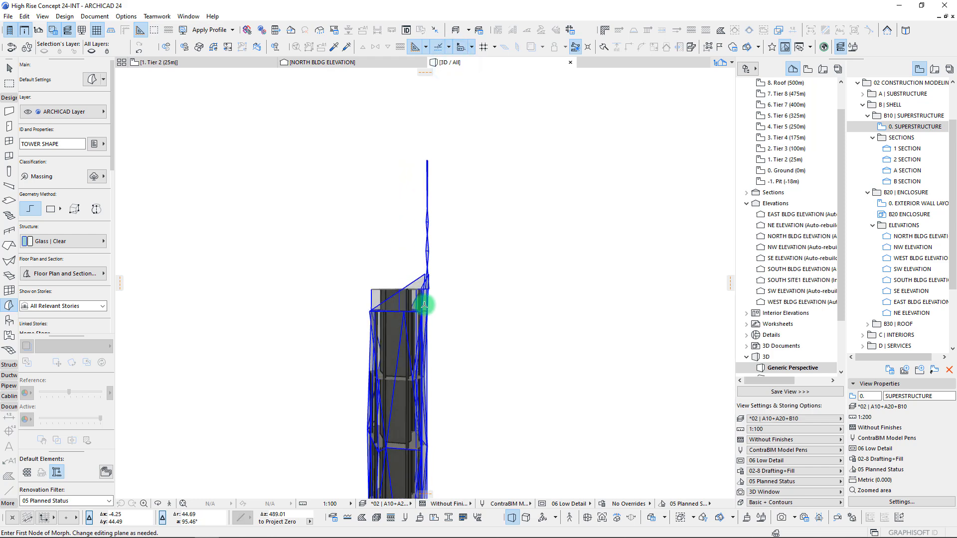
pyautogui.scroll(10, 424, 305)
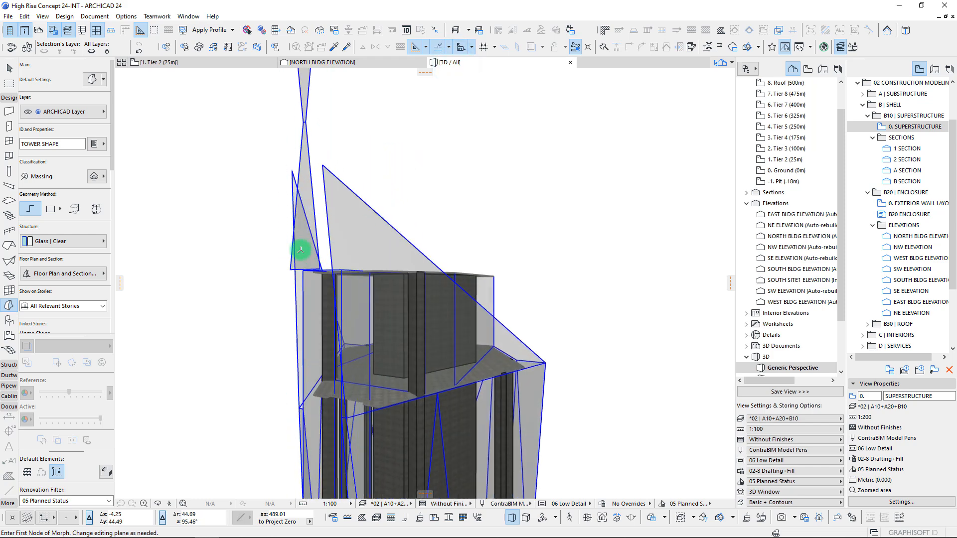
pyautogui.scroll(1, 301, 250)
pyautogui.keyDown('shift'); pyautogui.click(341, 148); pyautogui.keyUp('shift')
pyautogui.moveTo(388, 82); pyautogui.dragTo(356, 383, button='middle')
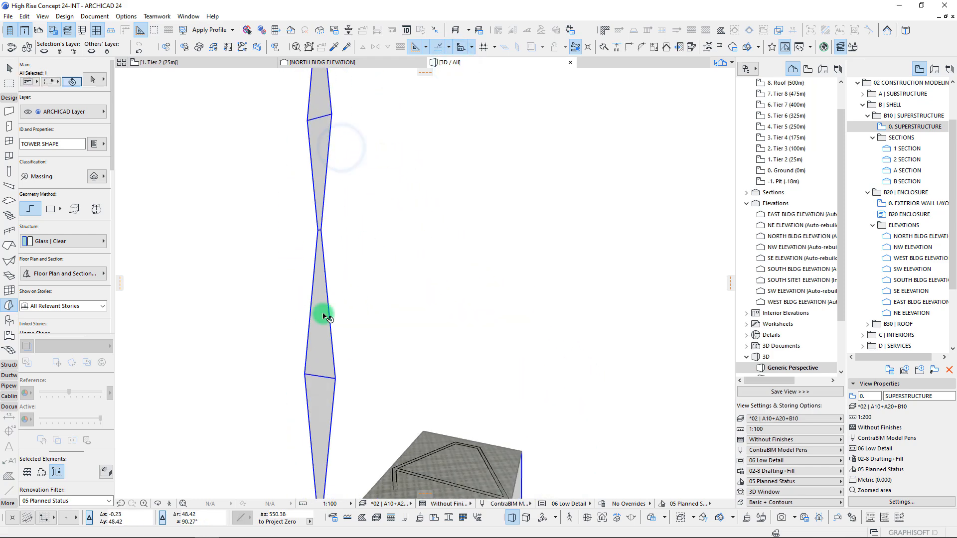
pyautogui.keyDown('shift'); pyautogui.click(321, 313); pyautogui.keyUp('shift')
pyautogui.keyDown('shift'); pyautogui.click(320, 399); pyautogui.keyUp('shift')
pyautogui.keyDown('shift'); pyautogui.click(321, 147); pyautogui.keyUp('shift')
pyautogui.keyDown('shift'); pyautogui.click(319, 93); pyautogui.keyUp('shift')
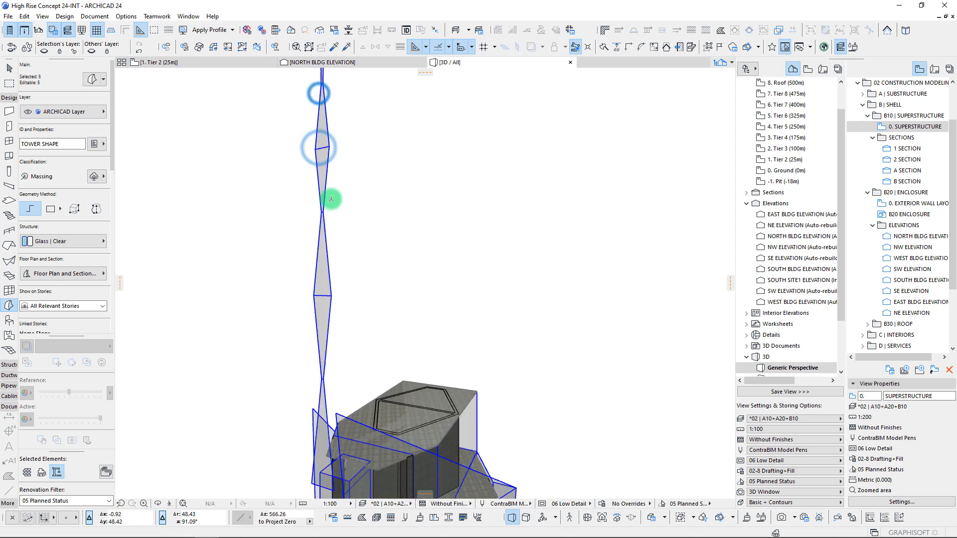
pyautogui.scroll(-2, 331, 200)
pyautogui.moveTo(331, 199); pyautogui.dragTo(347, 323, button='middle')
pyautogui.scroll(10, 329, 379)
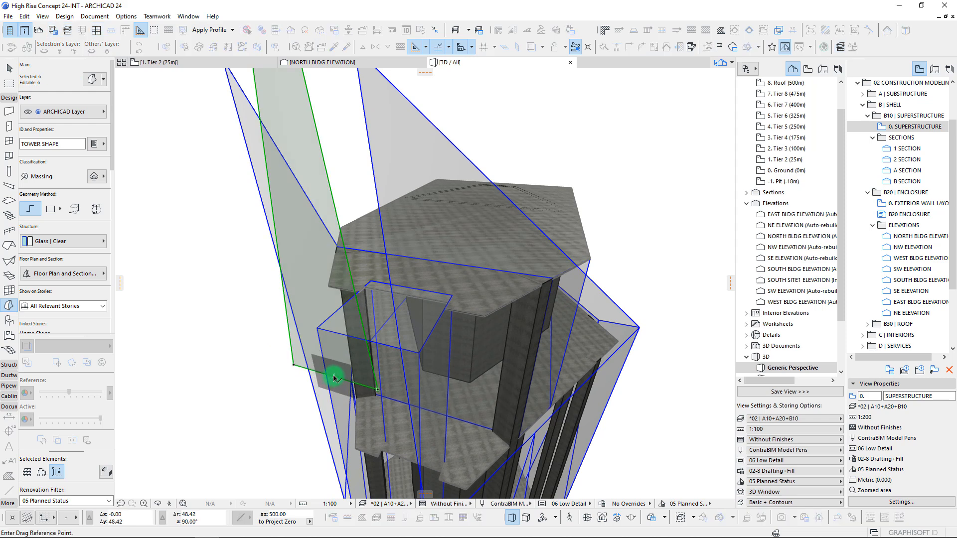
pyautogui.click(333, 374)
pyautogui.scroll(3, 364, 354)
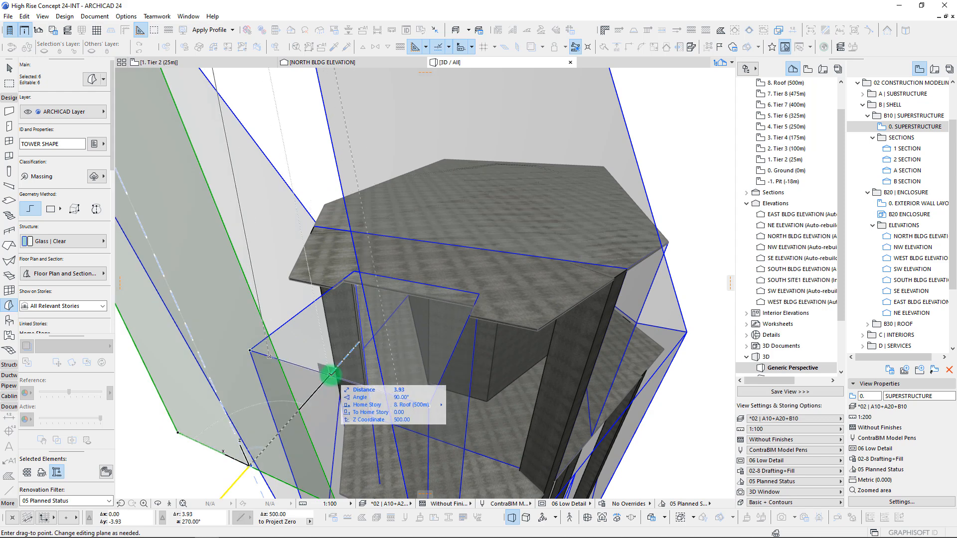
pyautogui.scroll(-10, 328, 374)
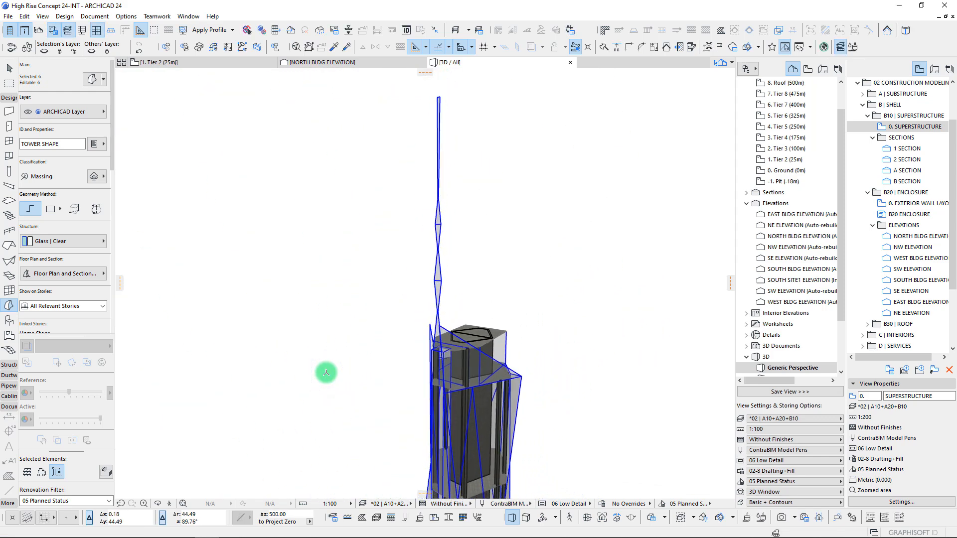
# - Rotate the six spire faces about the midpoint of their base edge to lean them slightly toward the tower
pyautogui.scroll(8, 406, 394)
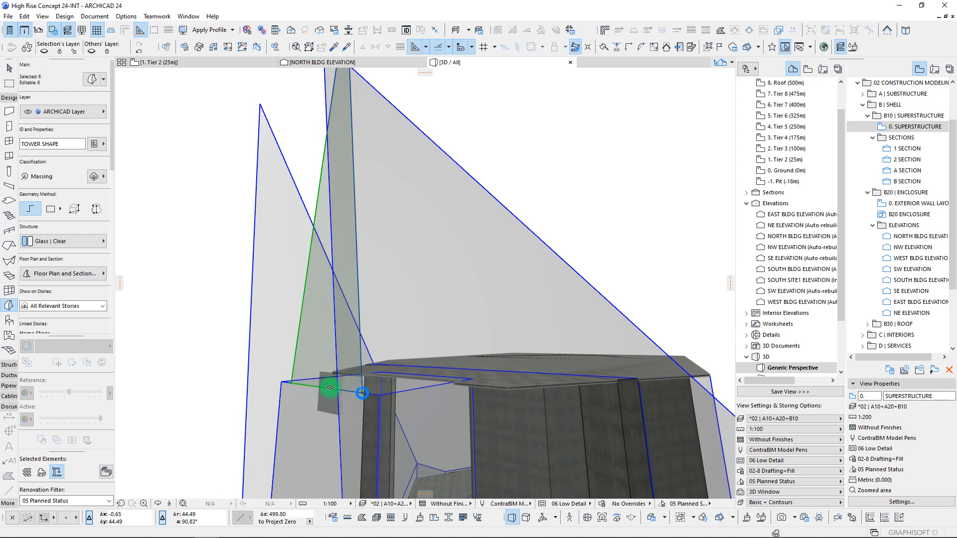
pyautogui.hotkey('ctrl', 'e')
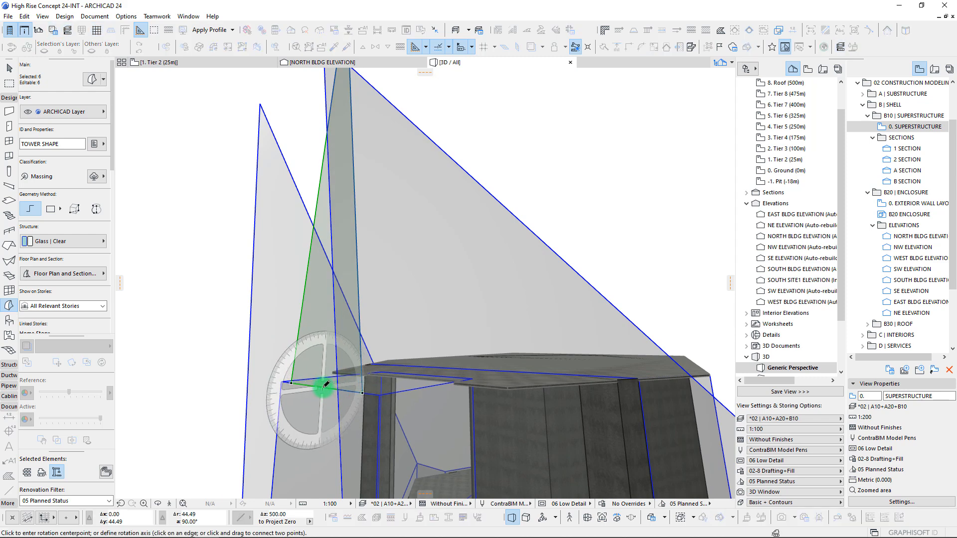
pyautogui.click(326, 385)
pyautogui.scroll(-5, 337, 297)
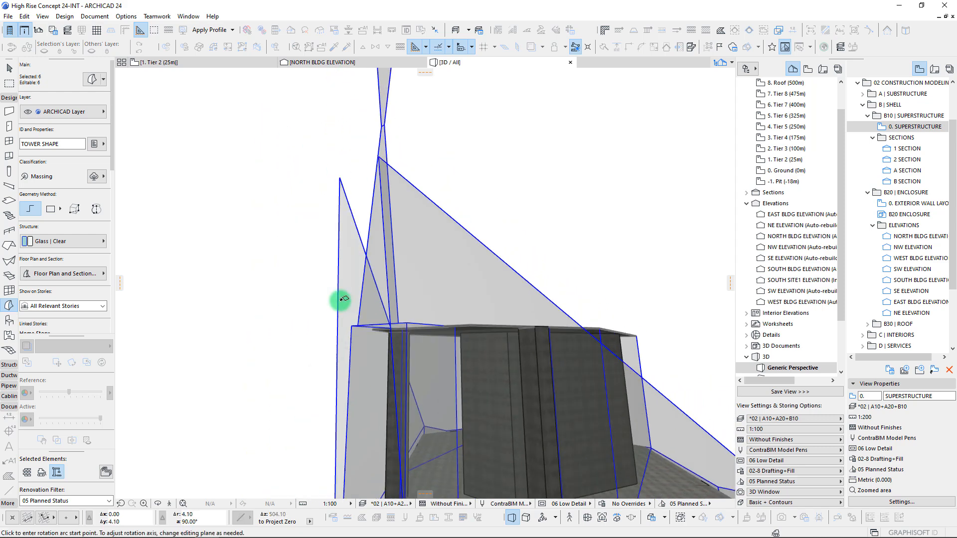
pyautogui.scroll(-3, 338, 284)
pyautogui.keyDown('shift'); pyautogui.moveTo(338, 274); pyautogui.dragTo(407, 216, button='middle'); pyautogui.keyUp('shift')
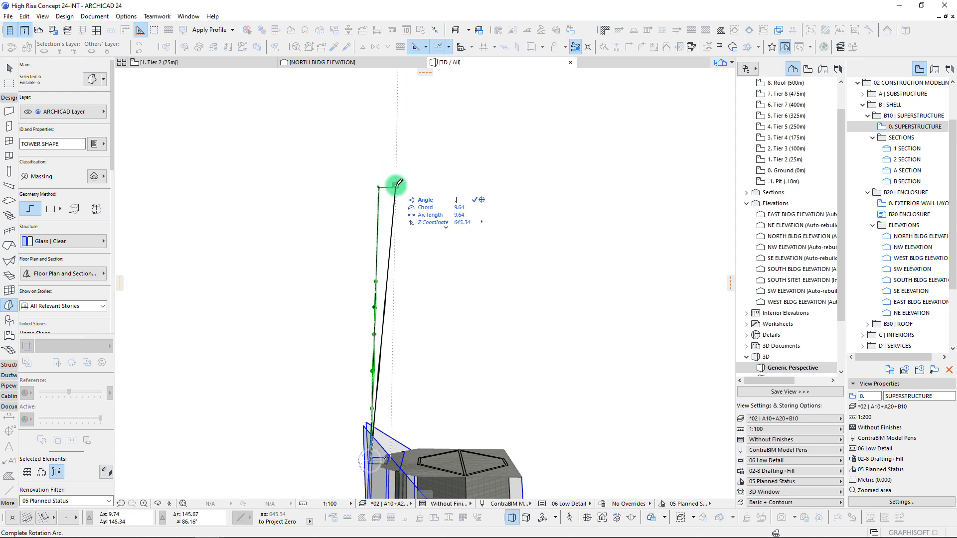
pyautogui.click(398, 183)
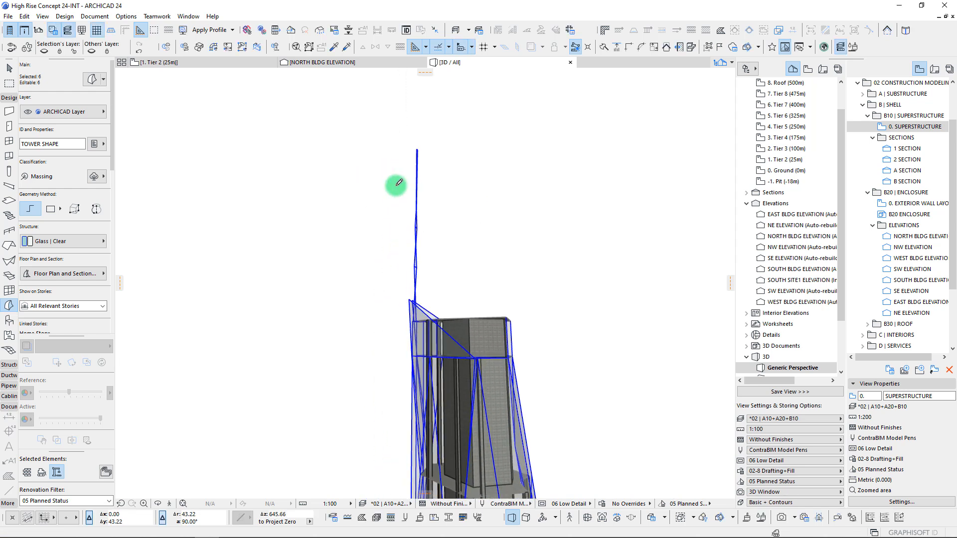
# - Mirror a copy of the six spire faces at their tip and drag the copy sideways away from the originals
pyautogui.keyDown('shift'); pyautogui.moveTo(397, 186); pyautogui.dragTo(462, 235, button='middle'); pyautogui.keyUp('shift')
pyautogui.hotkey('ctrl', 'shift', 'm')
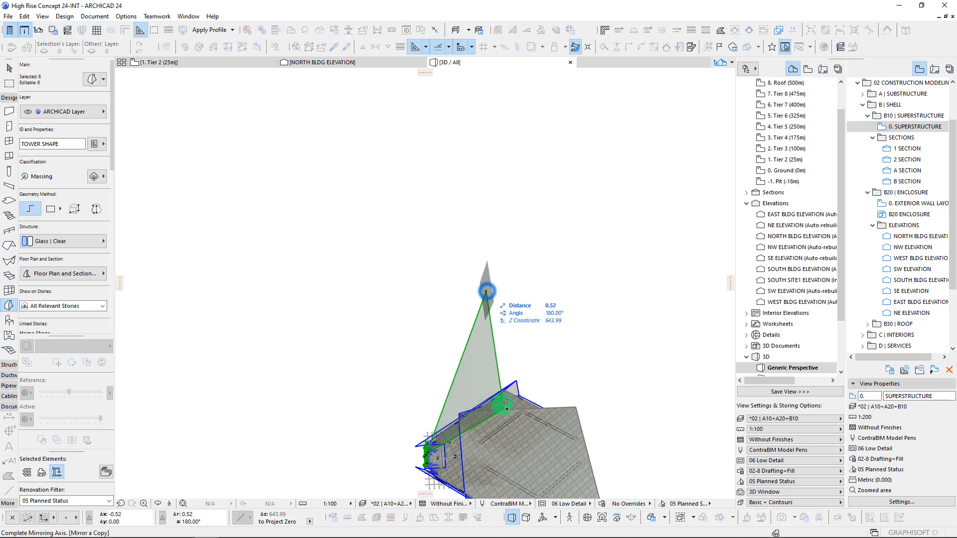
pyautogui.click(487, 291)
pyautogui.click(508, 410)
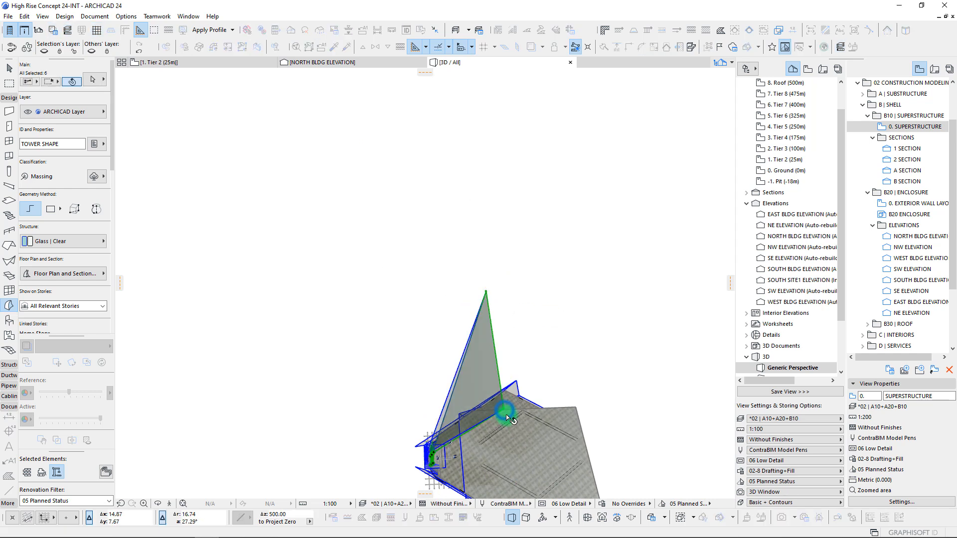
pyautogui.moveTo(527, 431); pyautogui.dragTo(515, 412, button='middle')
pyautogui.hotkey('ctrl', 'd')
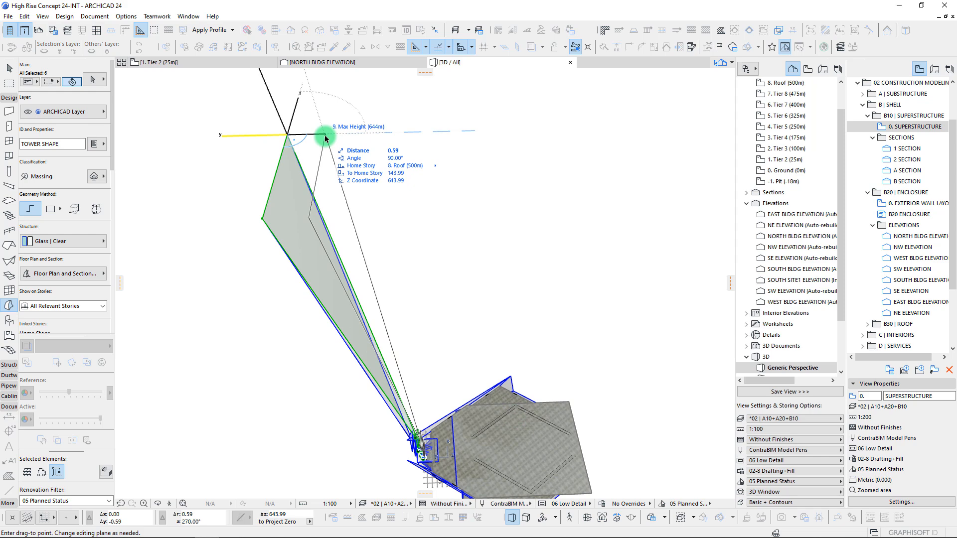
pyautogui.press('Return')
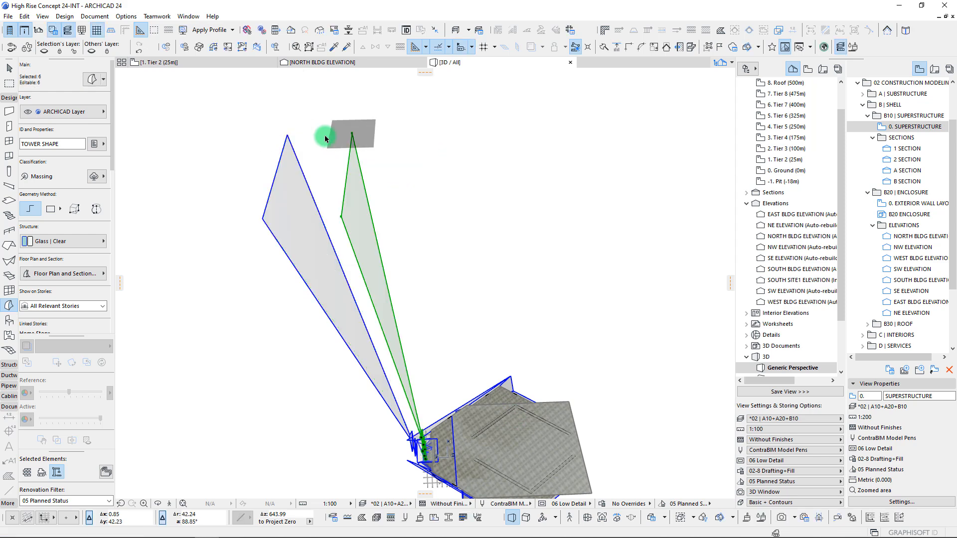
# - Select all twelve faces of both spire sides and show only them in 3D
pyautogui.keyDown('shift'); pyautogui.moveTo(325, 136); pyautogui.dragTo(359, 130, button='middle'); pyautogui.keyUp('shift')
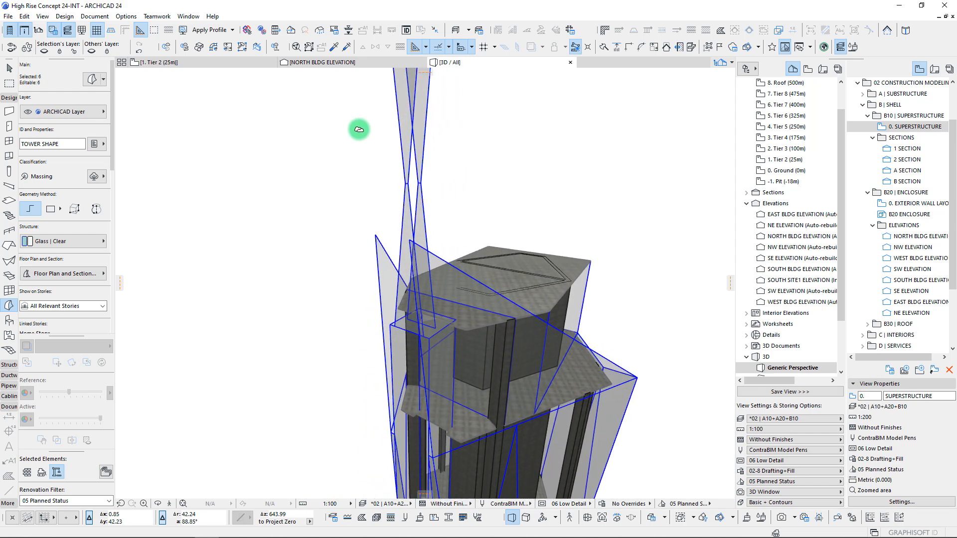
pyautogui.keyDown('shift'); pyautogui.click(406, 155); pyautogui.keyUp('shift')
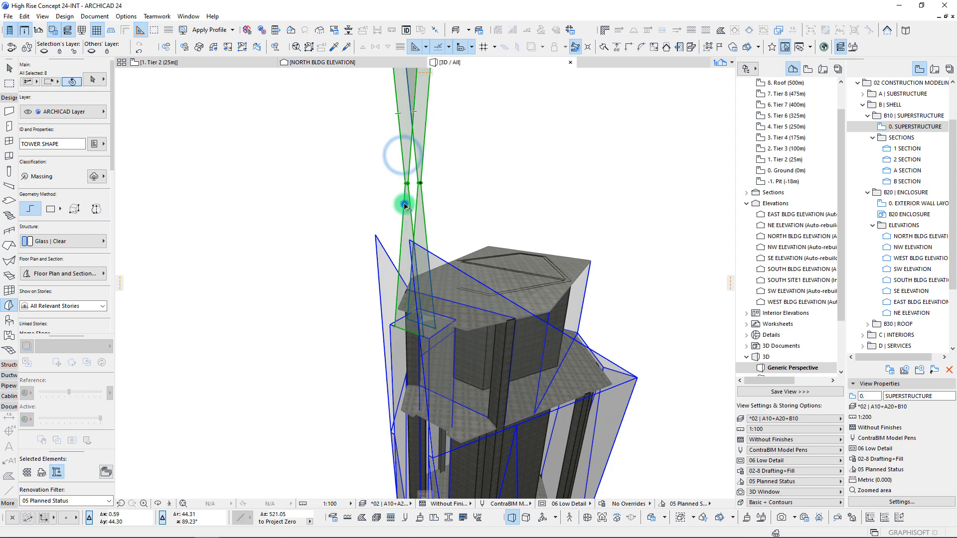
pyautogui.keyDown('shift'); pyautogui.click(405, 204); pyautogui.keyUp('shift')
pyautogui.keyDown('shift'); pyautogui.moveTo(417, 233); pyautogui.dragTo(417, 233, button='middle'); pyautogui.keyUp('shift')
pyautogui.moveTo(452, 317); pyautogui.dragTo(455, 309)
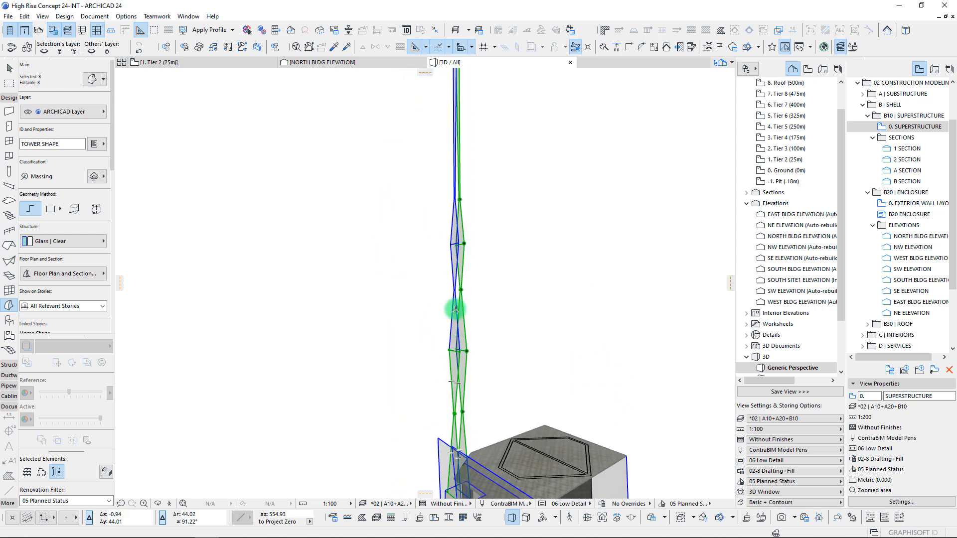
pyautogui.click(454, 179)
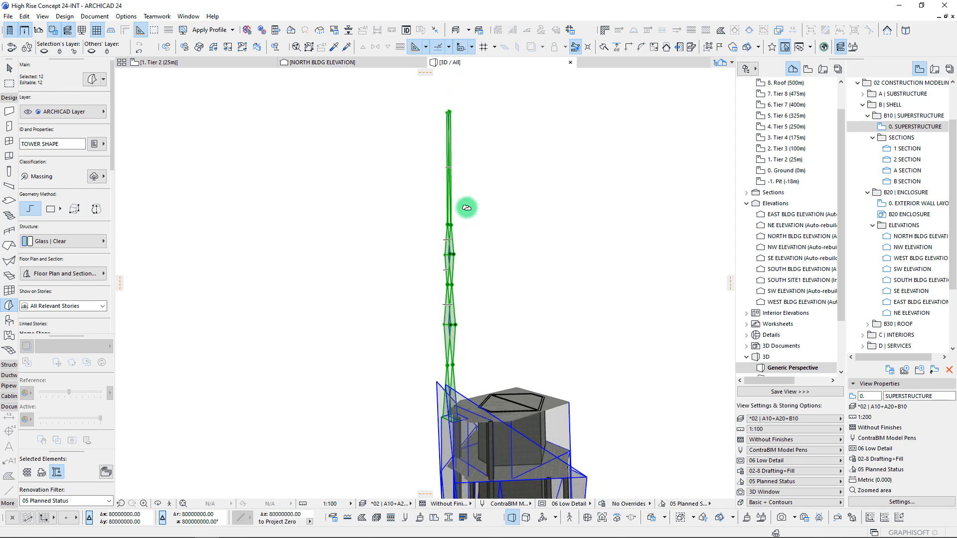
pyautogui.press('F5')
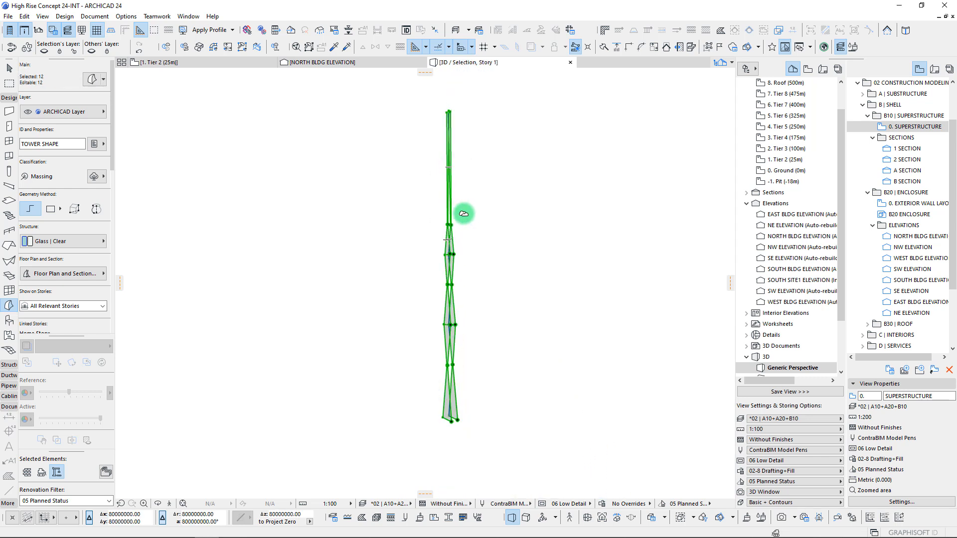
# - Select the six mirrored spire faces from base to tip and delete them
pyautogui.click(474, 387)
pyautogui.scroll(5, 445, 380)
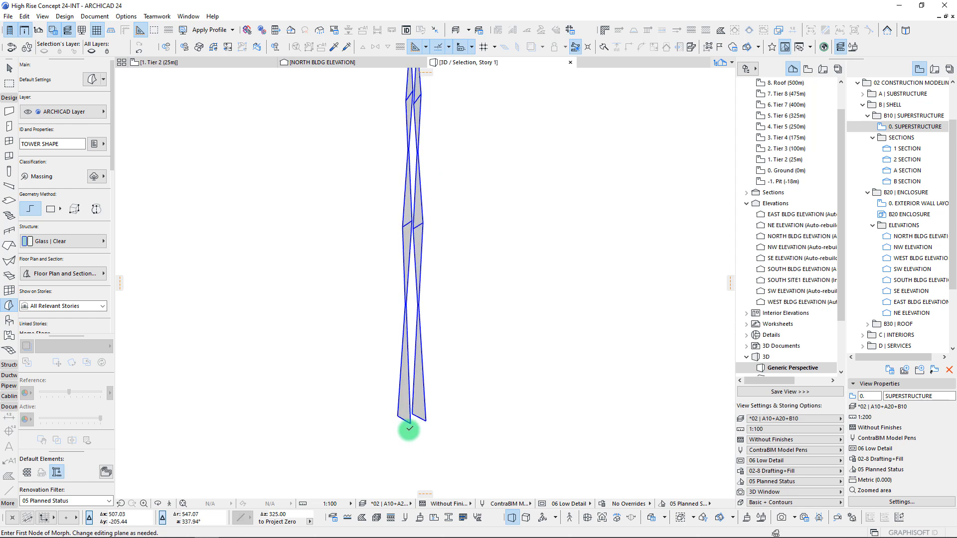
pyautogui.scroll(-2, 444, 412)
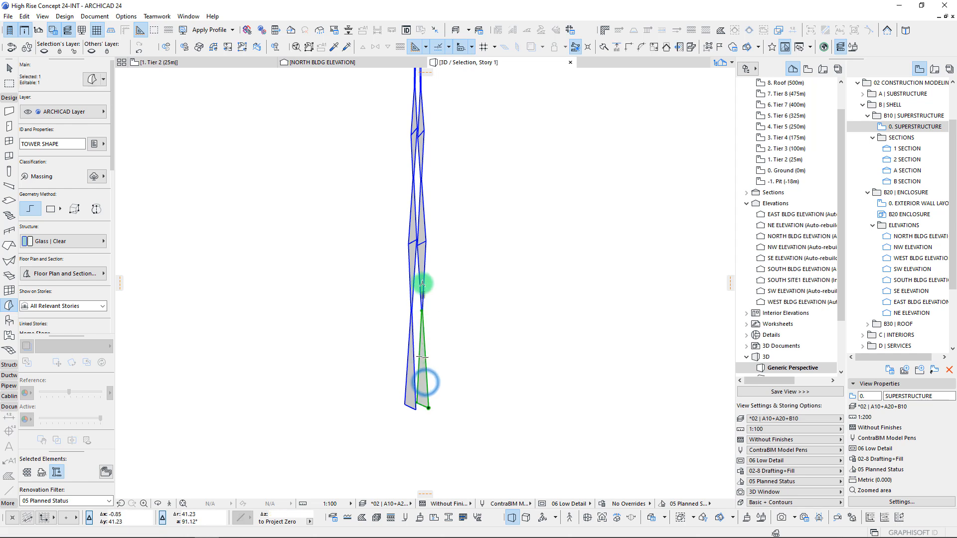
pyautogui.moveTo(423, 283); pyautogui.dragTo(417, 320, button='middle')
pyautogui.keyDown('shift'); pyautogui.click(417, 301); pyautogui.keyUp('shift')
pyautogui.scroll(-1, 416, 258)
pyautogui.moveTo(417, 257); pyautogui.dragTo(413, 316, button='middle')
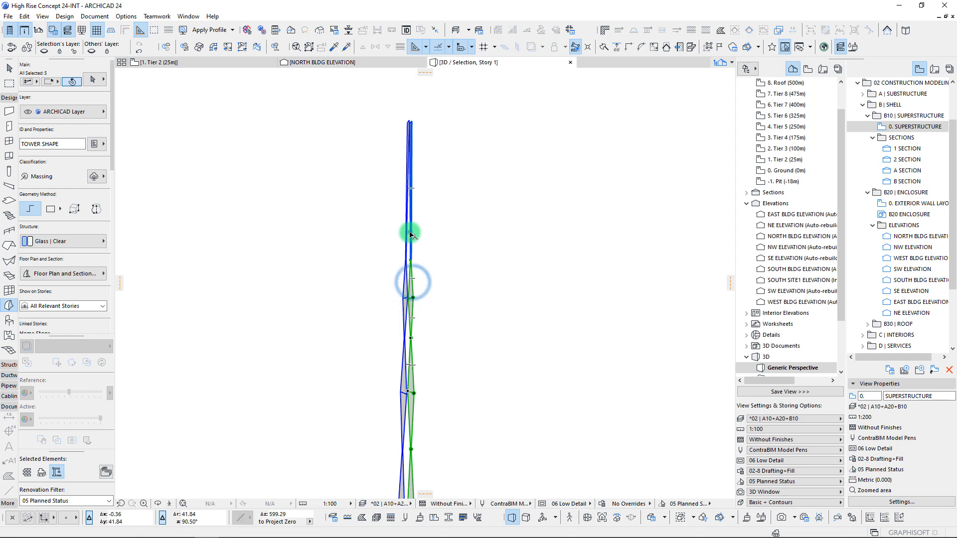
pyautogui.press('Escape')
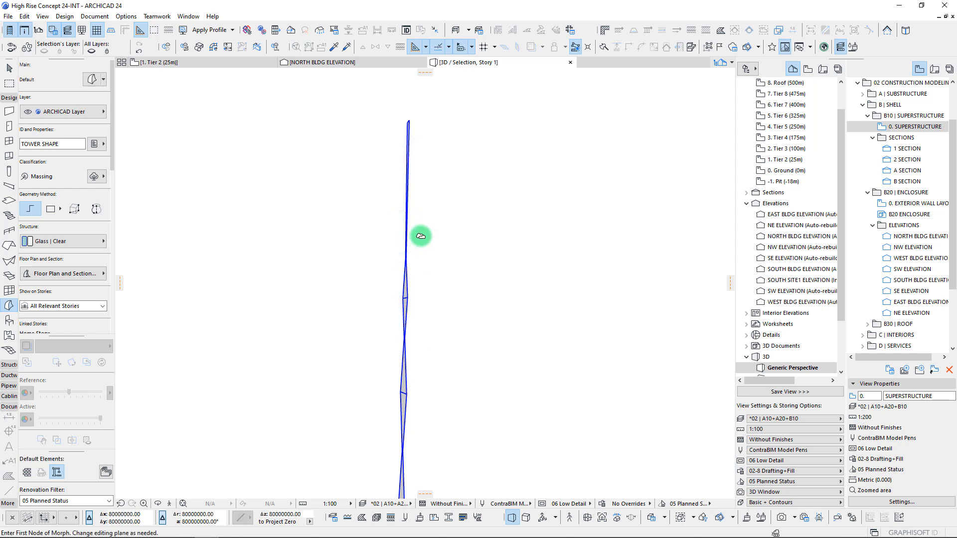
# - Rotate the remaining six spire faces by 0.5° about the midpoint of their base edge
pyautogui.scroll(-1, 411, 257)
pyautogui.keyDown('shift'); pyautogui.click(353, 120); pyautogui.keyUp('shift')
pyautogui.keyDown('shift'); pyautogui.click(449, 474); pyautogui.keyUp('shift')
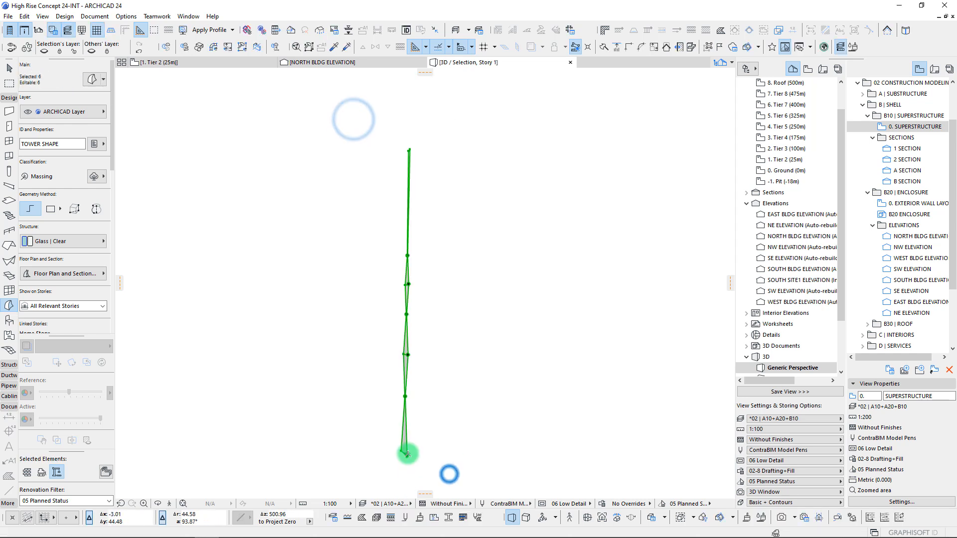
pyautogui.hotkey('ctrl', 'e')
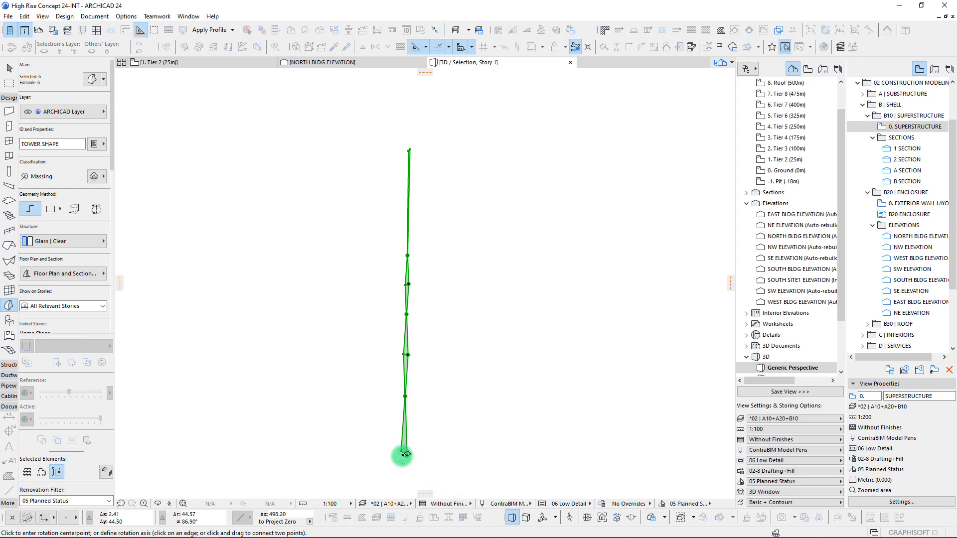
pyautogui.scroll(6, 404, 454)
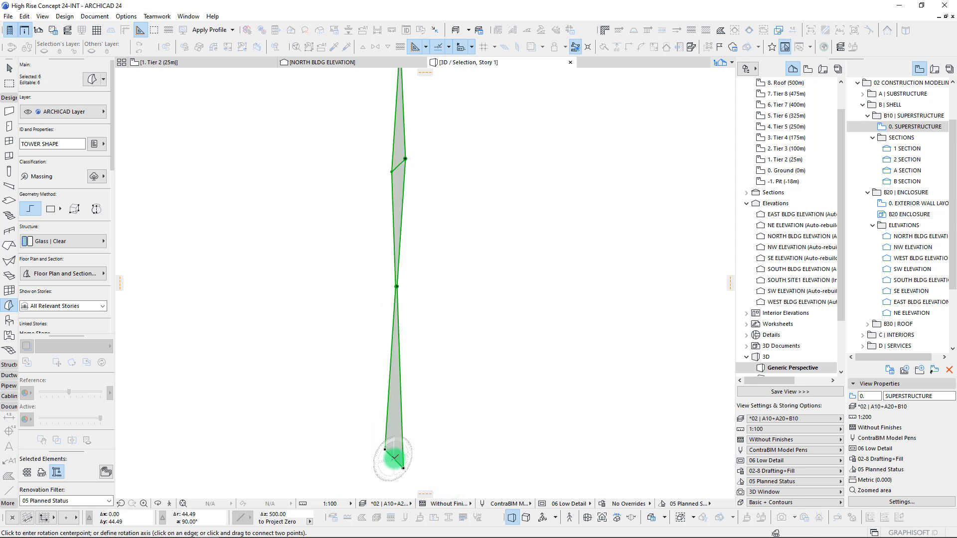
pyautogui.click(394, 457)
pyautogui.click(394, 363)
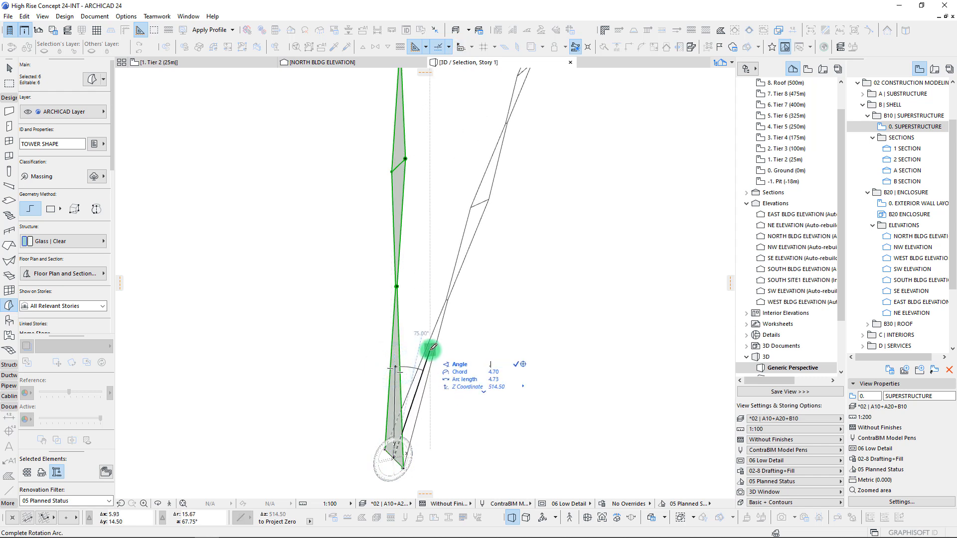
pyautogui.write('.5')
pyautogui.press('Return')
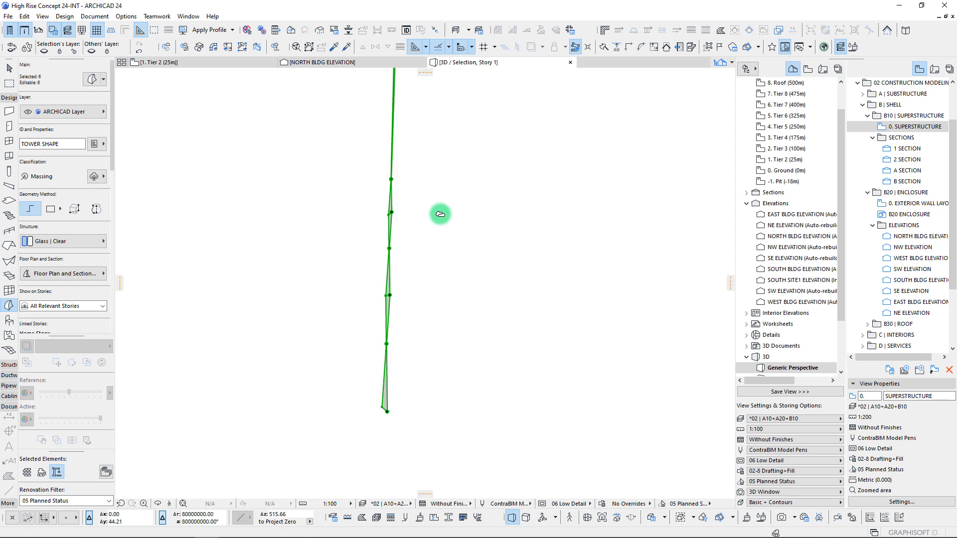
# - Mirror a copy of the six leaning spire faces about the short edge at the spire tip
pyautogui.moveTo(440, 214); pyautogui.dragTo(409, 448, button='middle')
pyautogui.scroll(3, 376, 349)
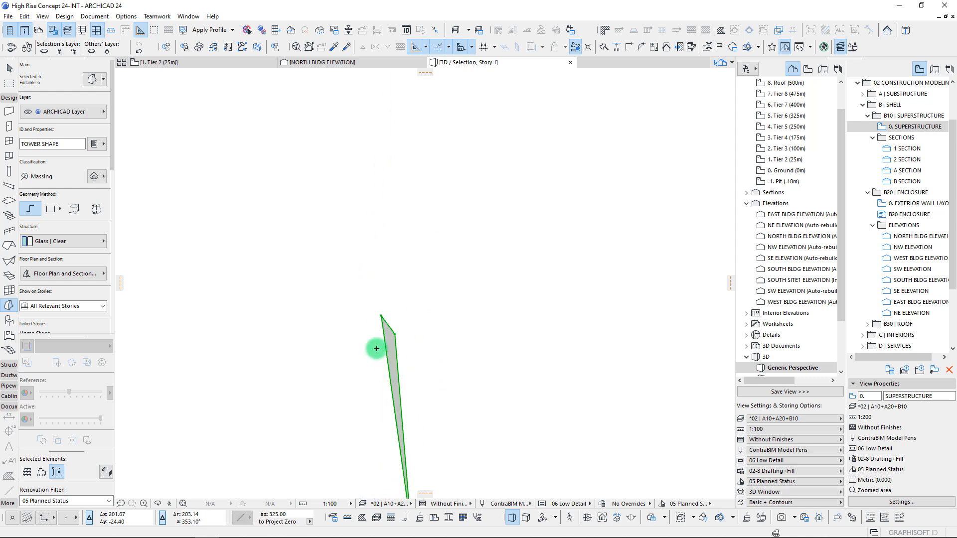
pyautogui.hotkey('ctrl', 'alt', 'm')
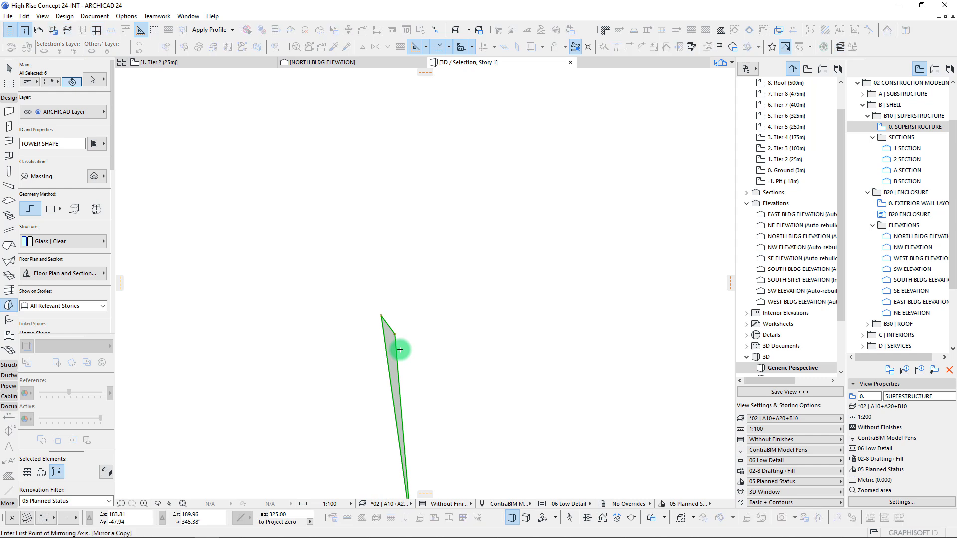
pyautogui.click(382, 315)
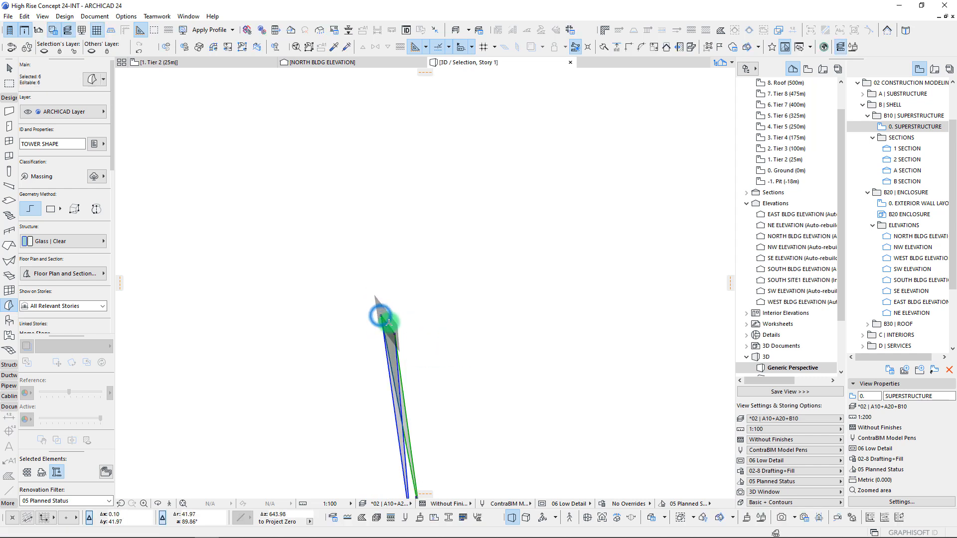
pyautogui.scroll(-5, 389, 322)
# - Drag the mirrored spire faces horizontally away from the originals to form the opposite side, and clear the selection
pyautogui.keyDown('shift'); pyautogui.moveTo(441, 351); pyautogui.dragTo(391, 287, button='middle'); pyautogui.keyUp('shift')
pyautogui.hotkey('ctrl', 'd')
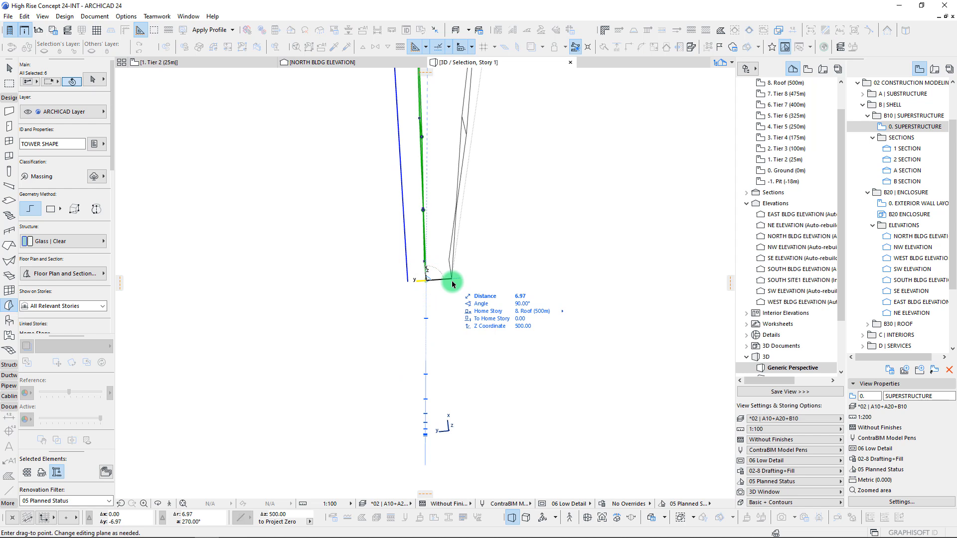
pyautogui.press('Return')
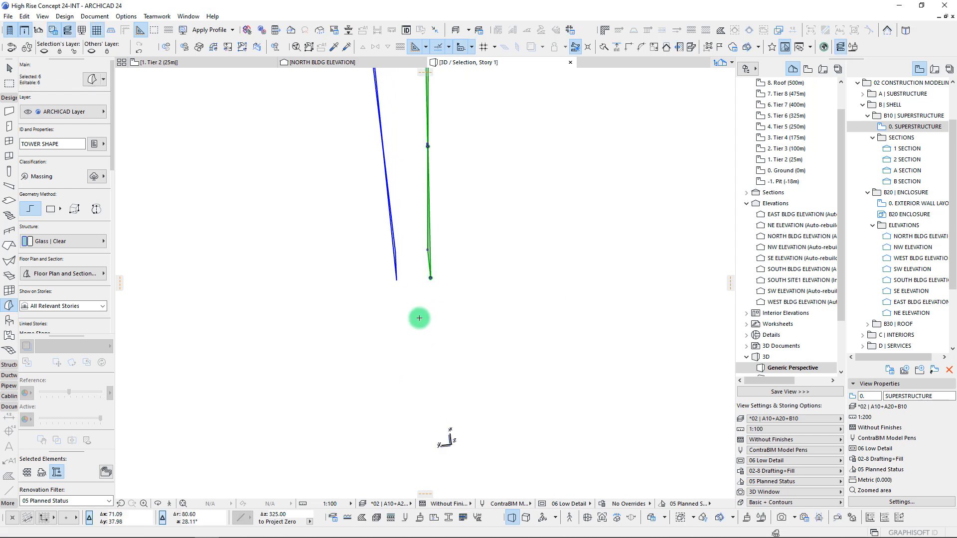
pyautogui.keyDown('shift'); pyautogui.moveTo(419, 318); pyautogui.dragTo(376, 323, button='middle'); pyautogui.keyUp('shift')
pyautogui.press('Escape')
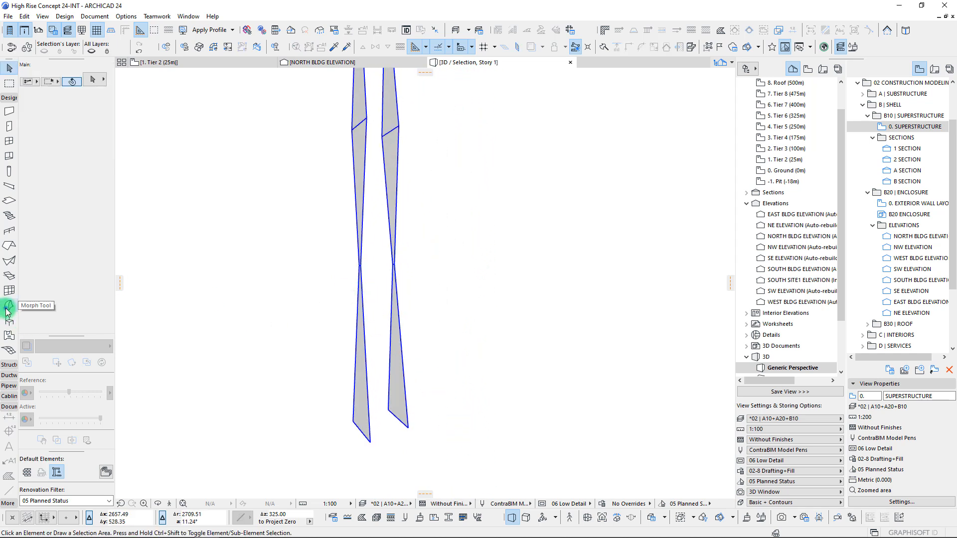
# - Draw a four-sided morph face joining the two spire sides between their base corners and the lowest waist
pyautogui.click(8, 307)
pyautogui.click(369, 439)
pyautogui.scroll(5, 376, 282)
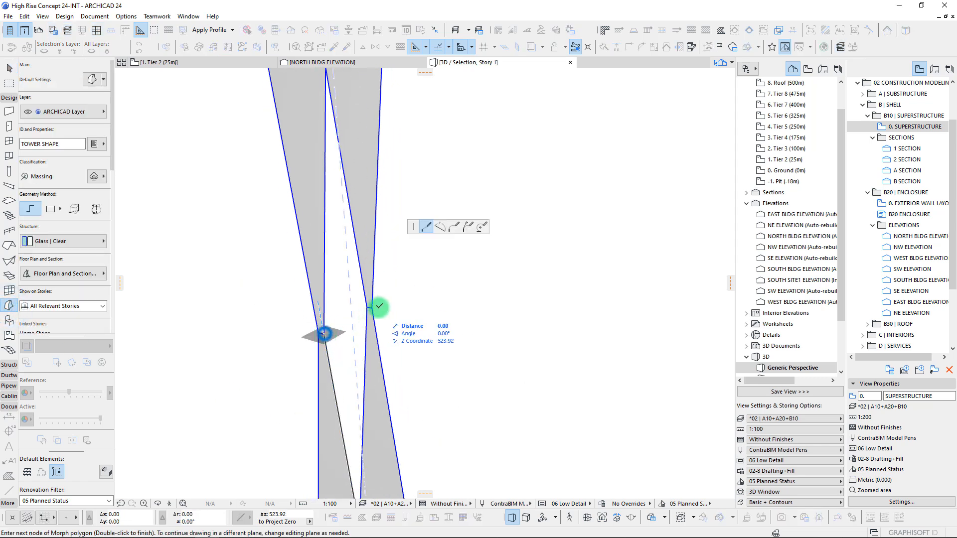
pyautogui.click(373, 308)
pyautogui.moveTo(422, 468); pyautogui.dragTo(411, 430, button='middle')
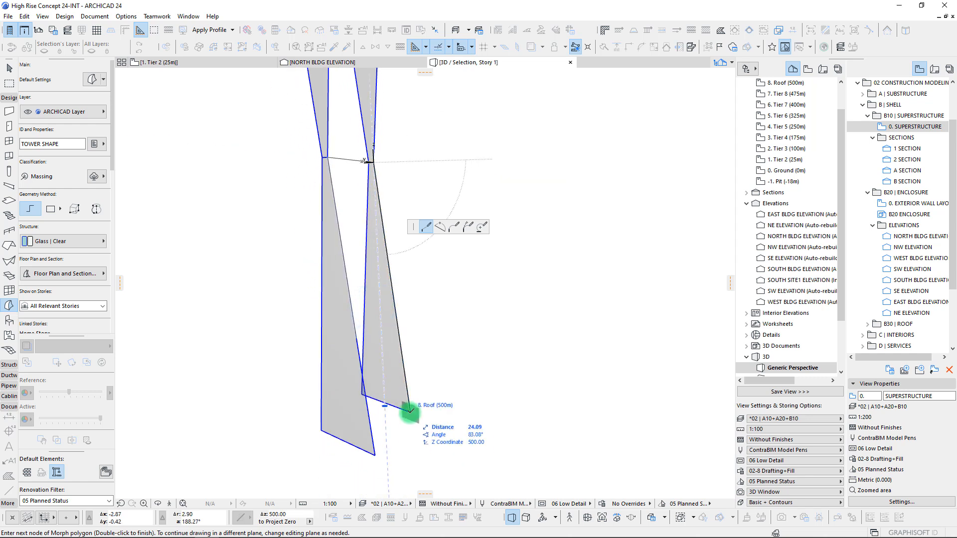
pyautogui.click(410, 409)
pyautogui.click(376, 451)
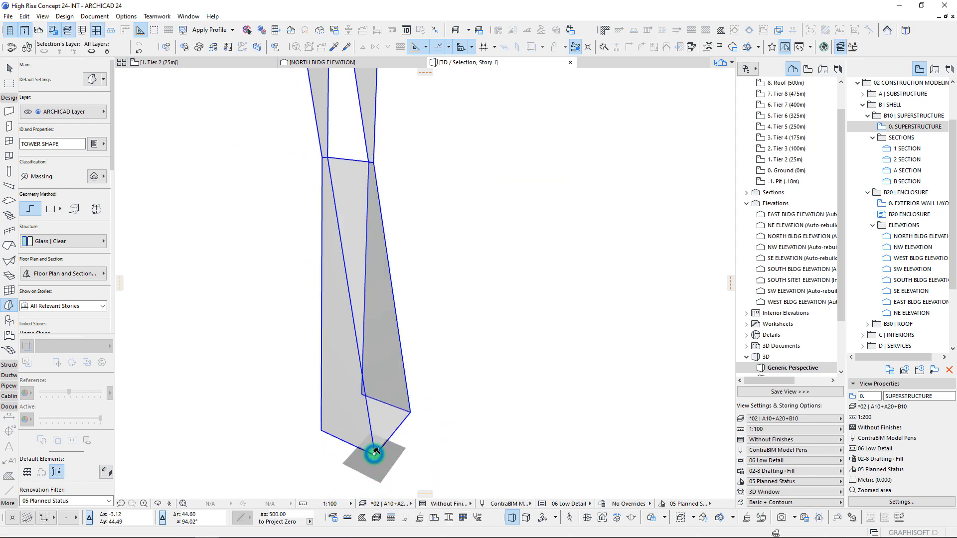
# - Pull the midpoint of the joining face's upper edge outward by 0.5 m
pyautogui.keyDown('shift'); pyautogui.moveTo(380, 512); pyautogui.dragTo(396, 275, button='middle'); pyautogui.keyUp('shift')
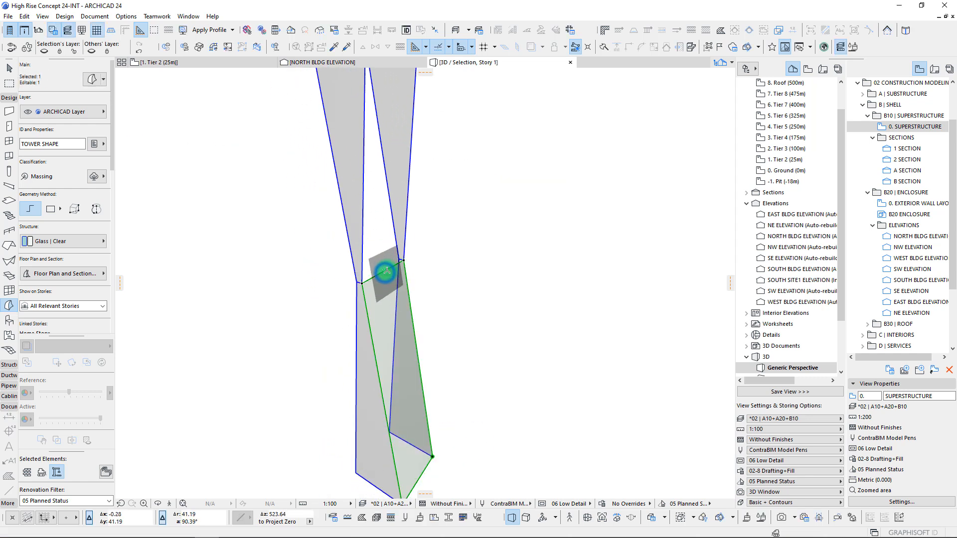
pyautogui.moveTo(383, 271); pyautogui.dragTo(422, 279)
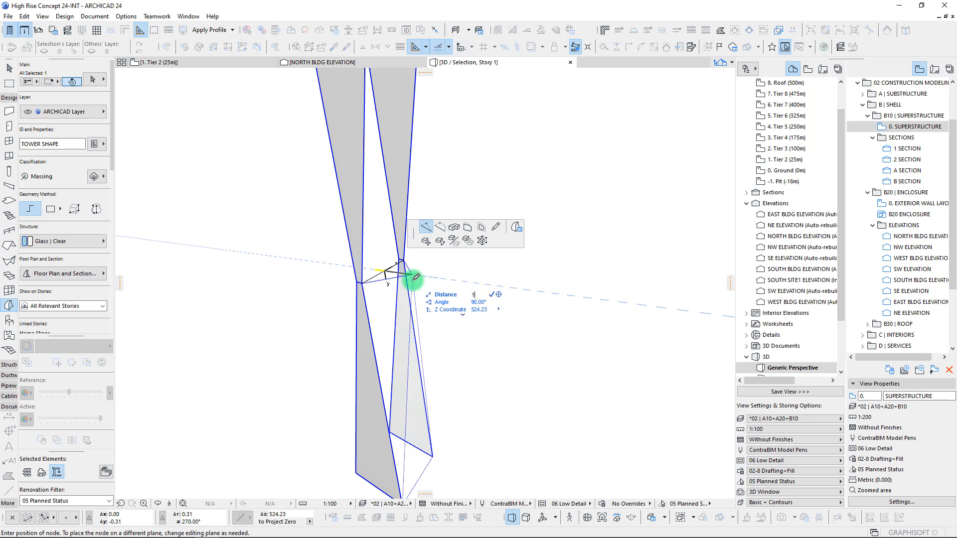
pyautogui.write('.5')
pyautogui.press('Return')
pyautogui.keyDown('shift'); pyautogui.moveTo(413, 280); pyautogui.dragTo(415, 278, button='middle'); pyautogui.keyUp('shift')
# - Mirror a copy of the bent joining face onto the other open side of the spire's lowest section
pyautogui.hotkey('ctrl', 'alt', 'm')
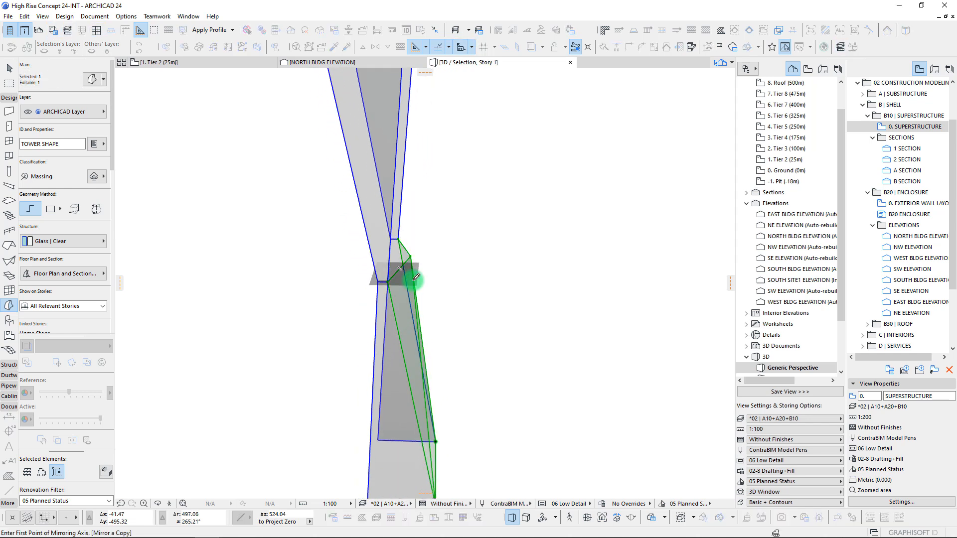
pyautogui.keyDown('shift'); pyautogui.moveTo(391, 256); pyautogui.dragTo(387, 214, button='middle'); pyautogui.keyUp('shift')
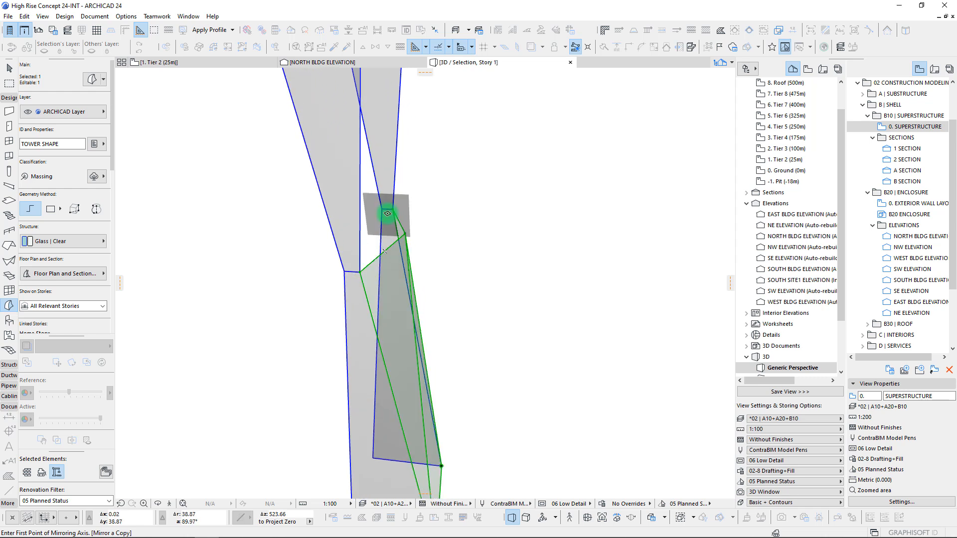
pyautogui.click(361, 270)
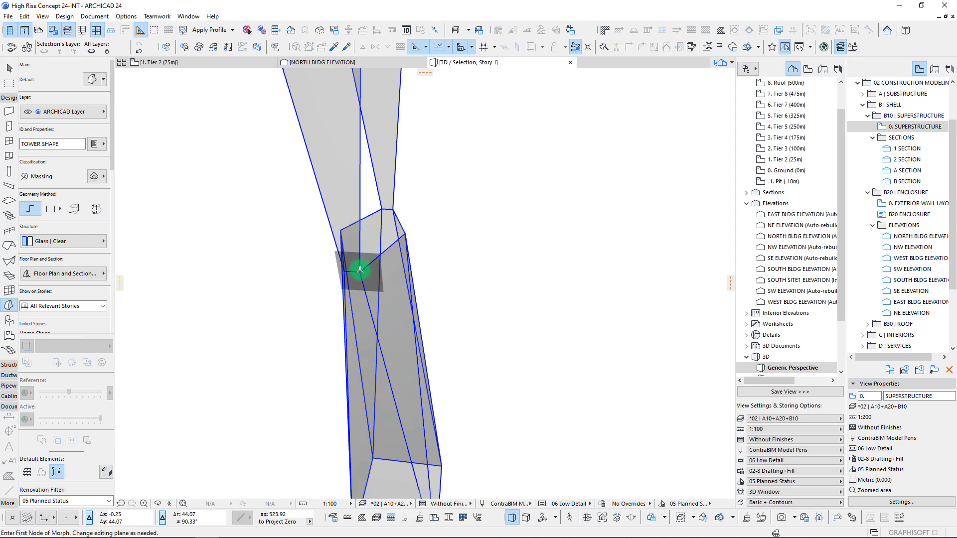
# - Add morph faces joining the two spire sides from the lowest waist up to the lower wide point
pyautogui.keyDown('shift'); pyautogui.moveTo(385, 224); pyautogui.dragTo(460, 240, button='middle'); pyautogui.keyUp('shift')
pyautogui.keyDown('shift'); pyautogui.moveTo(397, 461); pyautogui.dragTo(377, 340, button='middle'); pyautogui.keyUp('shift')
pyautogui.click(389, 411)
pyautogui.click(397, 420)
pyautogui.press('w')
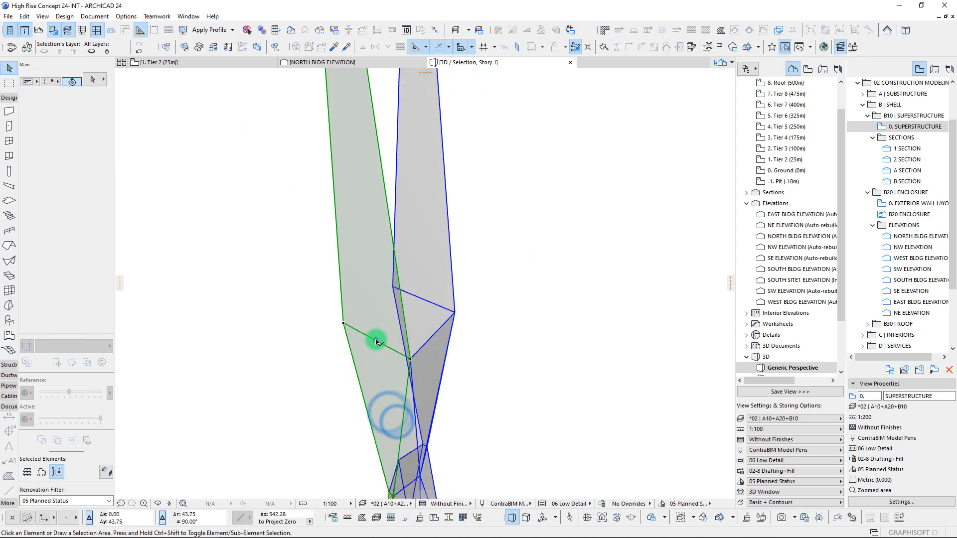
# - Pull the midpoint of one spire side's edge at the lower wide point outward into a peak
pyautogui.keyDown('ctrl'); pyautogui.keyDown('shift'); pyautogui.click(376, 340); pyautogui.keyUp('shift'); pyautogui.keyUp('ctrl')
pyautogui.keyDown('ctrl'); pyautogui.keyDown('shift'); pyautogui.click(429, 339); pyautogui.keyUp('shift'); pyautogui.keyUp('ctrl')
pyautogui.keyDown('shift'); pyautogui.moveTo(425, 297); pyautogui.dragTo(354, 261, button='middle'); pyautogui.keyUp('shift')
pyautogui.click(367, 257)
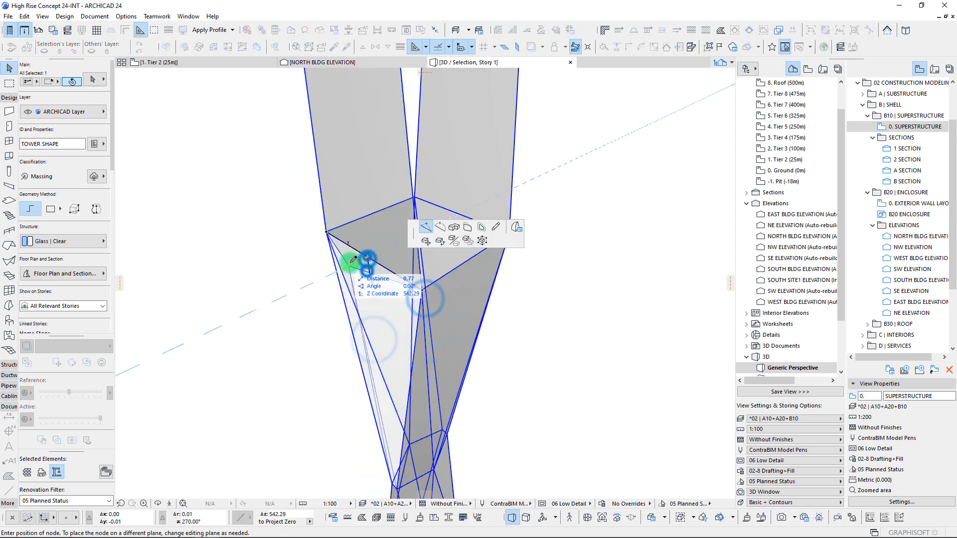
pyautogui.click(342, 271)
# - Delete the two flat faces above and below the lower wide point on the opposite spire side
pyautogui.keyDown('shift'); pyautogui.moveTo(461, 302); pyautogui.dragTo(541, 264, button='middle'); pyautogui.keyUp('shift')
pyautogui.click(530, 237)
pyautogui.keyDown('shift'); pyautogui.click(506, 286); pyautogui.keyUp('shift')
pyautogui.press('Delete')
# - Mirror a copy of the peaked joining face onto the opposite open side of the spire at the lower wide point
pyautogui.click(330, 241)
pyautogui.keyDown('shift'); pyautogui.click(346, 353); pyautogui.keyUp('shift')
pyautogui.hotkey('ctrl', 'shift', 'm')
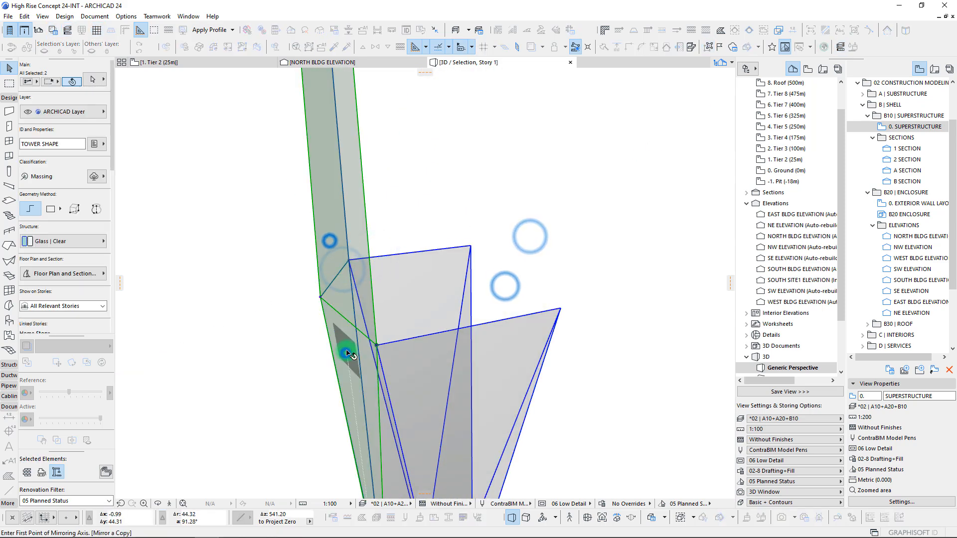
pyautogui.click(413, 253)
pyautogui.click(460, 334)
pyautogui.scroll(-8, 466, 309)
pyautogui.scroll(5, 453, 264)
# - Draw a morph face joining the spire sides from the lower wide point up to the middle waist, peaked outward at the waist
pyautogui.click(9, 320)
pyautogui.click(365, 370)
pyautogui.click(356, 221)
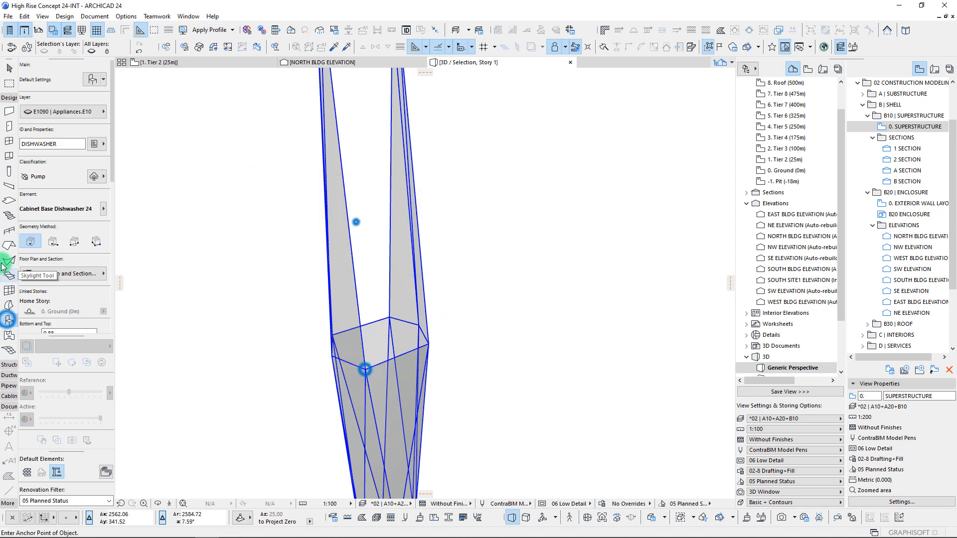
pyautogui.click(9, 306)
pyautogui.click(365, 369)
pyautogui.click(341, 258)
pyautogui.click(416, 243)
pyautogui.click(429, 405)
pyautogui.click(368, 450)
pyautogui.keyDown('shift'); pyautogui.click(386, 402); pyautogui.keyUp('shift')
pyautogui.click(353, 274)
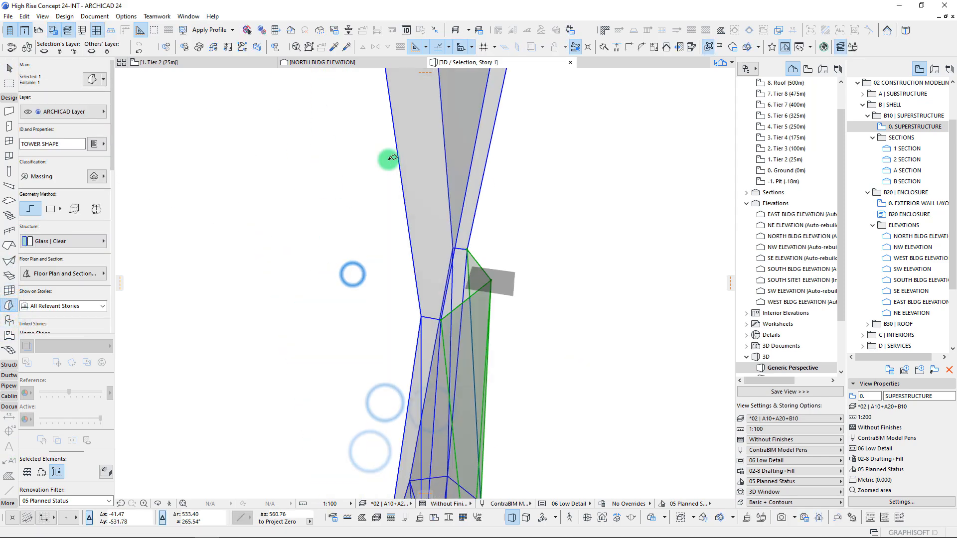
# - Mirror a copy of the peaked middle-waist face onto the opposite side of the spire
pyautogui.hotkey('ctrl', 'shift', 'm')
pyautogui.click(431, 317)
pyautogui.click(428, 336)
# - Add the morph face joining the spire sides from the middle waist up to the upper wide point
pyautogui.click(442, 319)
pyautogui.click(467, 249)
pyautogui.click(466, 276)
pyautogui.click(447, 299)
pyautogui.keyDown('shift'); pyautogui.click(425, 379); pyautogui.keyUp('shift')
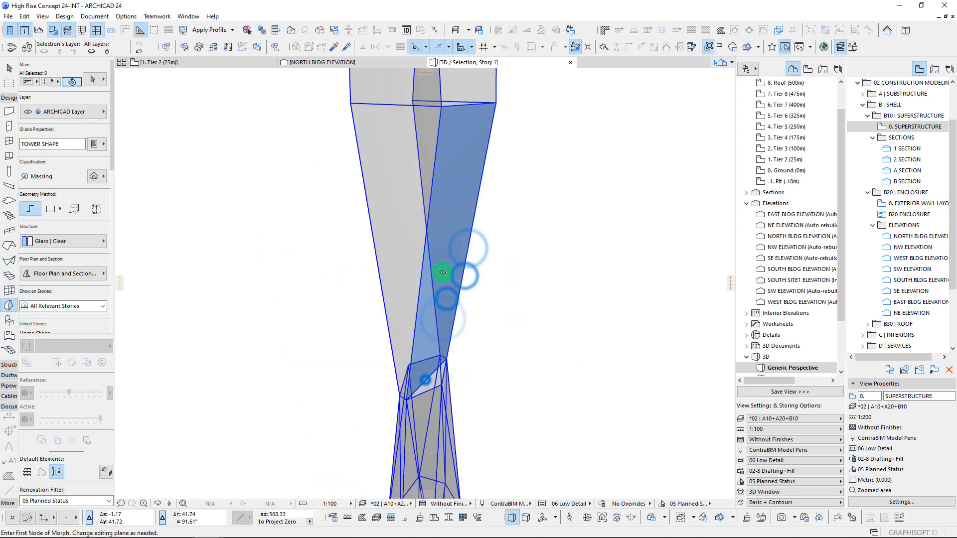
pyautogui.keyDown('shift'); pyautogui.click(442, 272); pyautogui.keyUp('shift')
# - Mirror a copy of the joining face below the upper wide point onto the opposite open side
pyautogui.keyDown('shift'); pyautogui.click(428, 377); pyautogui.keyUp('shift')
pyautogui.hotkey('ctrl', 'shift', 'm')
pyautogui.click(435, 385)
pyautogui.click(442, 393)
# - Draw a morph face joining the spire sides from the upper wide point to the highest waist, peaked outward at the waist
pyautogui.click(371, 303)
pyautogui.click(337, 308)
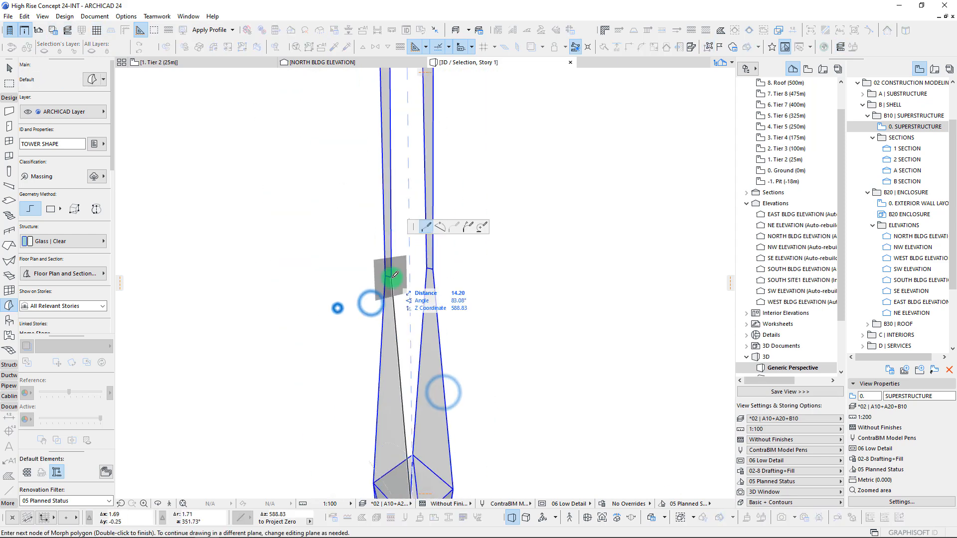
pyautogui.click(392, 275)
pyautogui.click(433, 269)
pyautogui.click(452, 363)
pyautogui.click(404, 385)
# - Mirror a copy of the peaked face below the highest waist onto the opposite side of the spire
pyautogui.keyDown('shift'); pyautogui.click(427, 337); pyautogui.keyUp('shift')
pyautogui.hotkey('ctrl', 'shift', 'm')
pyautogui.click(379, 241)
pyautogui.hotkey('ctrl', 'shift', 'm')
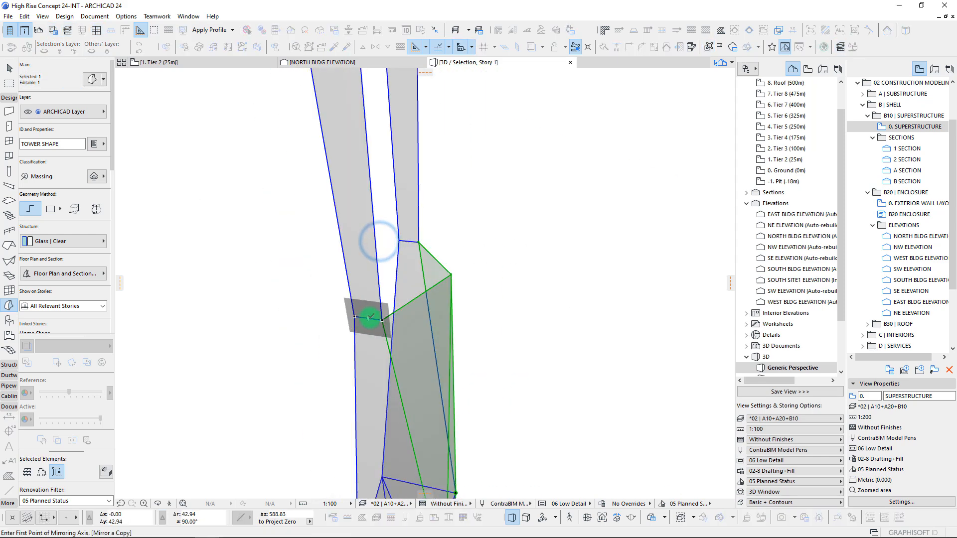
pyautogui.click(369, 318)
pyautogui.keyDown('shift'); pyautogui.click(409, 240); pyautogui.keyUp('shift')
# - Draw a morph face joining the two spire sides from the highest waist up to the spire's tip
pyautogui.scroll(-5, 423, 315)
pyautogui.scroll(8, 392, 164)
pyautogui.click(422, 342)
pyautogui.click(353, 408)
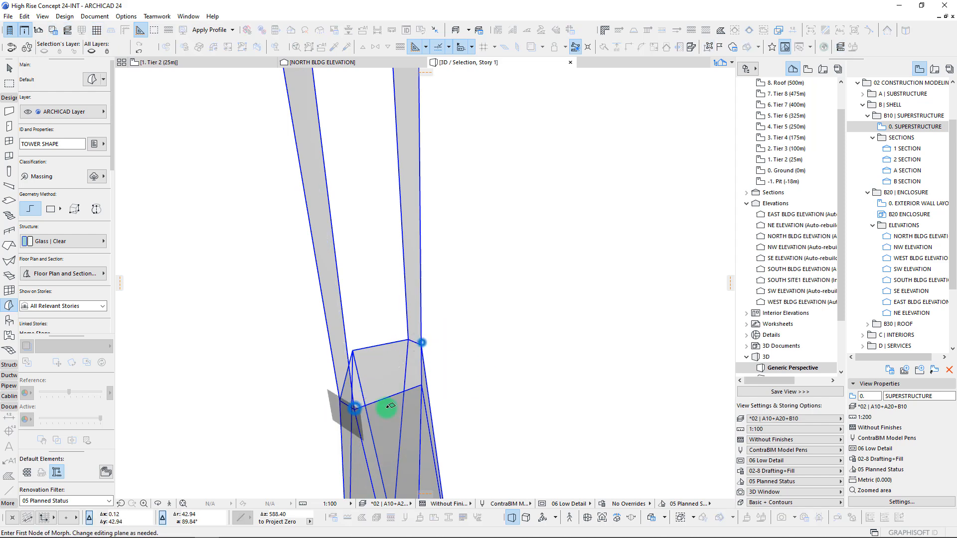
pyautogui.click(422, 345)
pyautogui.scroll(-6, 398, 329)
pyautogui.scroll(6, 361, 290)
pyautogui.click(360, 289)
pyautogui.keyDown('shift'); pyautogui.moveTo(360, 289); pyautogui.dragTo(361, 313, button='middle'); pyautogui.keyUp('shift')
pyautogui.click(553, 337)
pyautogui.scroll(-6, 498, 349)
pyautogui.click(377, 429)
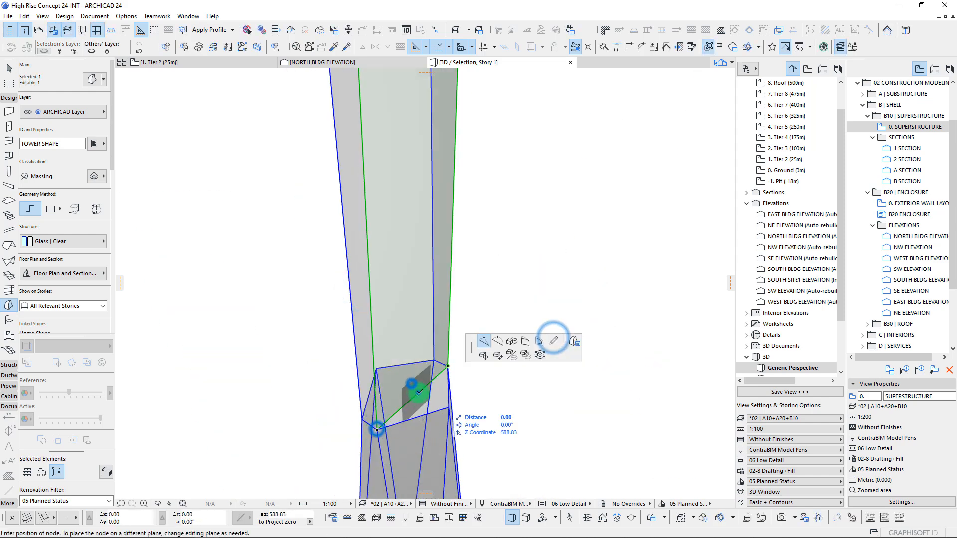
# - Pull the midpoint of the mast face's bottom edge outward to the waist's peak and mirror a copy onto the opposite side
pyautogui.click(412, 383)
pyautogui.click(418, 392)
pyautogui.keyDown('shift'); pyautogui.click(448, 408); pyautogui.keyUp('shift')
pyautogui.hotkey('ctrl', 'shift', 'm')
pyautogui.click(453, 351)
pyautogui.hotkey('ctrl', 'shift', 'm')
pyautogui.keyDown('shift'); pyautogui.moveTo(454, 352); pyautogui.dragTo(350, 353, button='middle'); pyautogui.keyUp('shift')
pyautogui.click(489, 410)
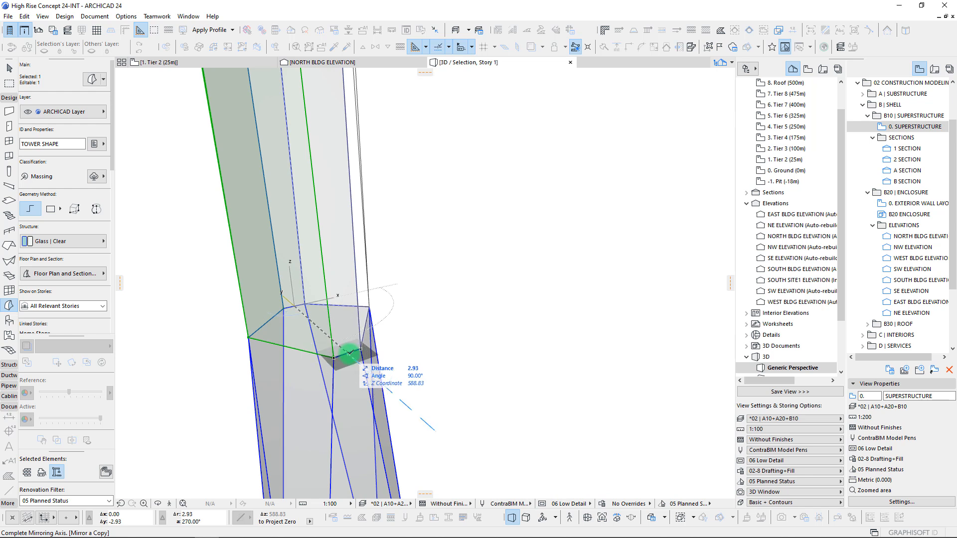
pyautogui.click(349, 353)
pyautogui.scroll(-8, 374, 352)
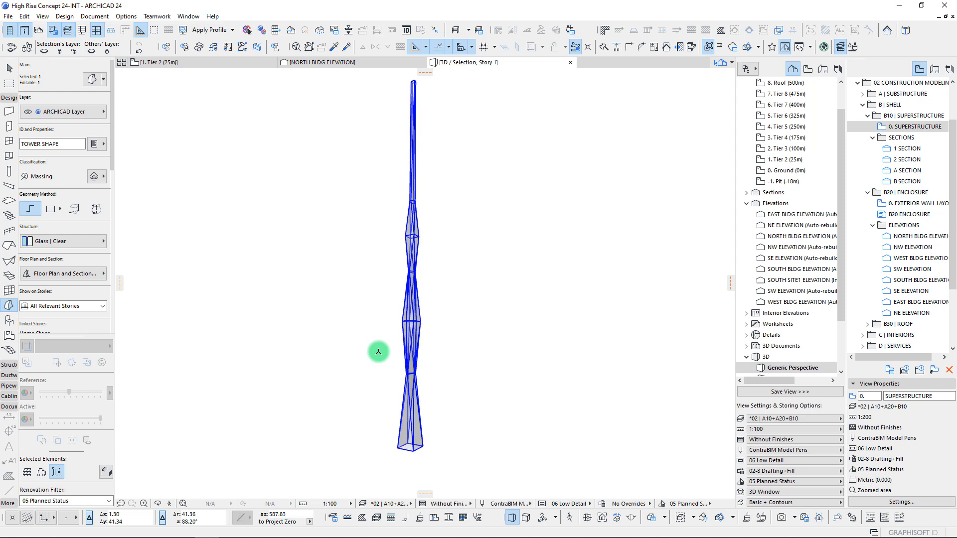
# - Show the whole model in 3D, then open the North Building Elevation at the spire
pyautogui.hotkey('ctrl', 'F5')
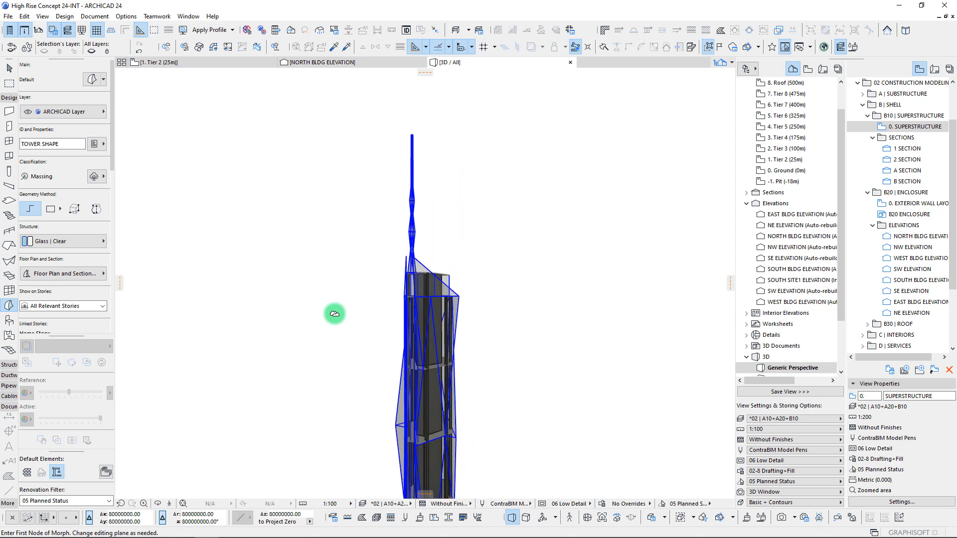
pyautogui.click(335, 64)
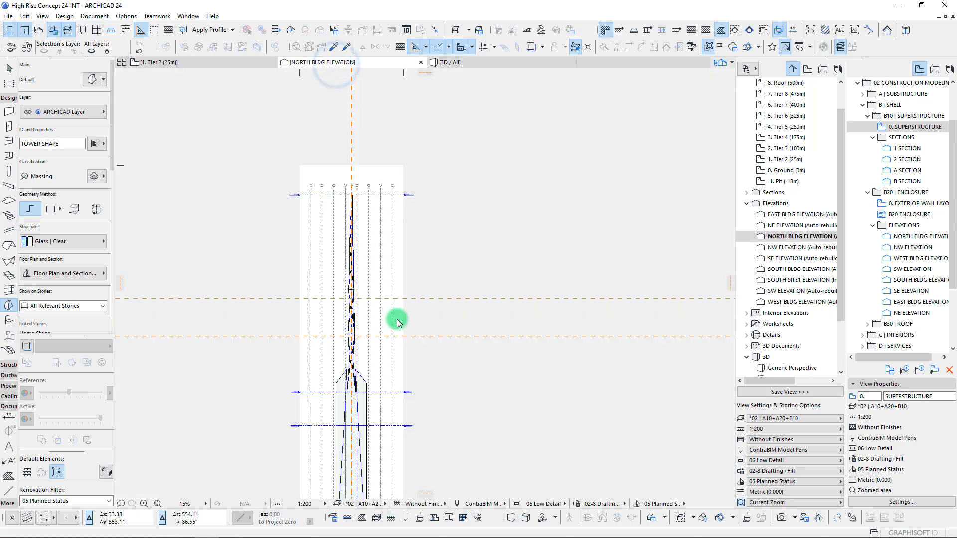
pyautogui.scroll(6, 348, 303)
pyautogui.moveTo(348, 303); pyautogui.dragTo(354, 285, button='middle')
pyautogui.press('Escape')
pyautogui.scroll(-5, 349, 284)
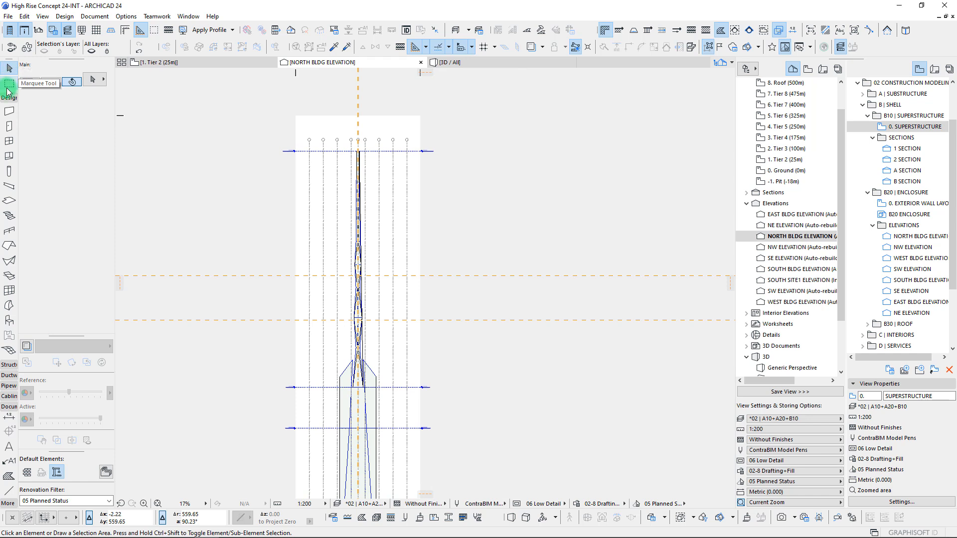
pyautogui.click(8, 85)
pyautogui.click(330, 128)
pyautogui.click(393, 392)
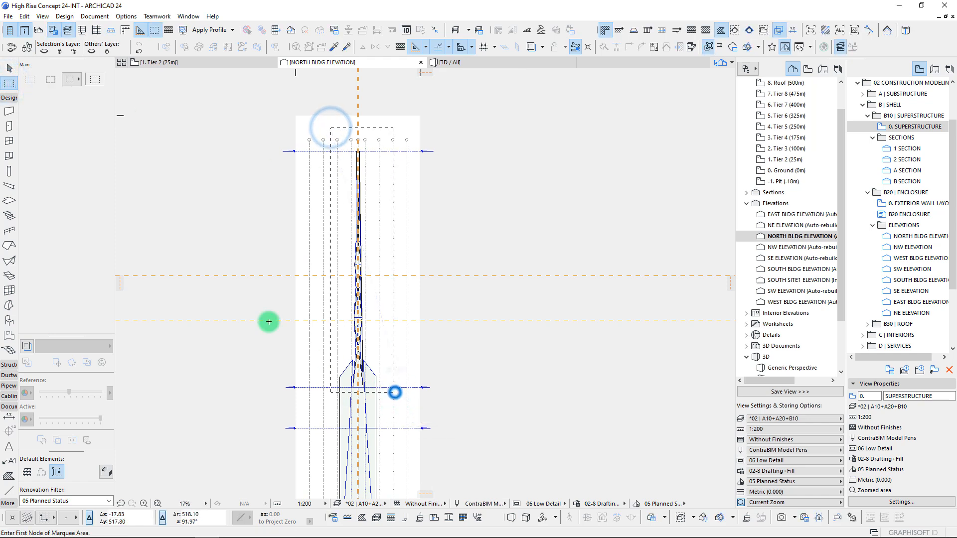
pyautogui.click(8, 489)
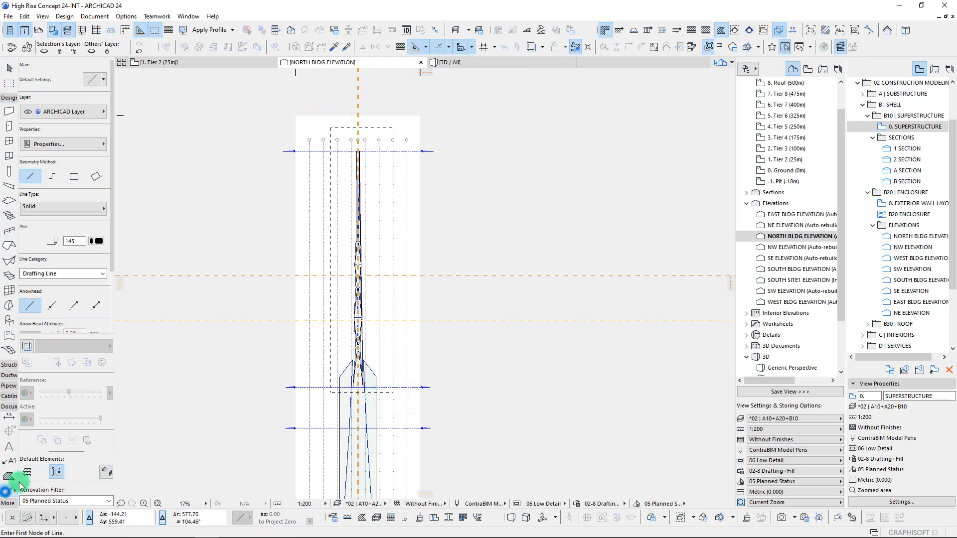
pyautogui.press('Escape')
pyautogui.scroll(2, 29, 459)
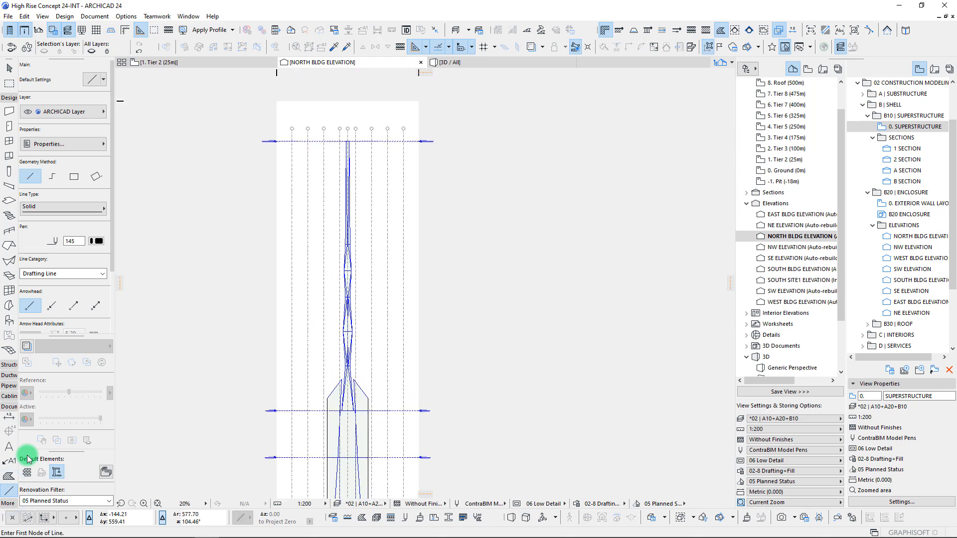
pyautogui.moveTo(348, 366); pyautogui.dragTo(420, 245, button='middle')
pyautogui.scroll(6, 418, 246)
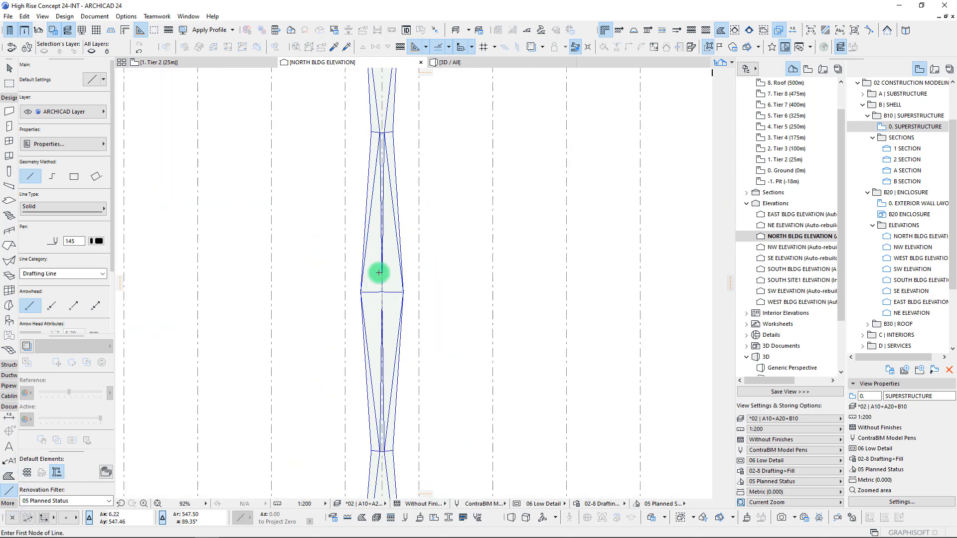
pyautogui.moveTo(379, 274); pyautogui.dragTo(385, 219, button='middle')
pyautogui.press('Escape')
pyautogui.click(403, 209)
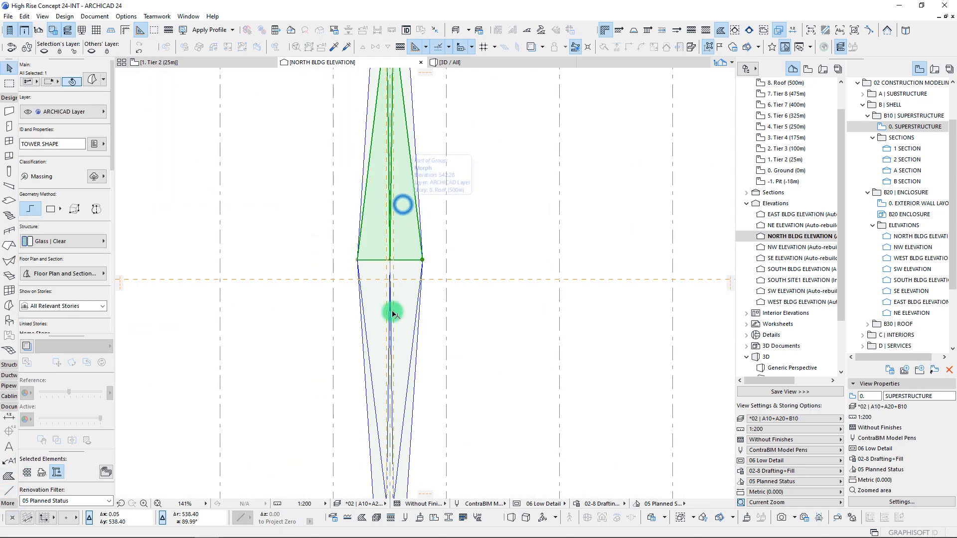
# - Select all the spire's morph faces in the north elevation and show only them in 3D
pyautogui.scroll(-6, 391, 279)
pyautogui.click(355, 136)
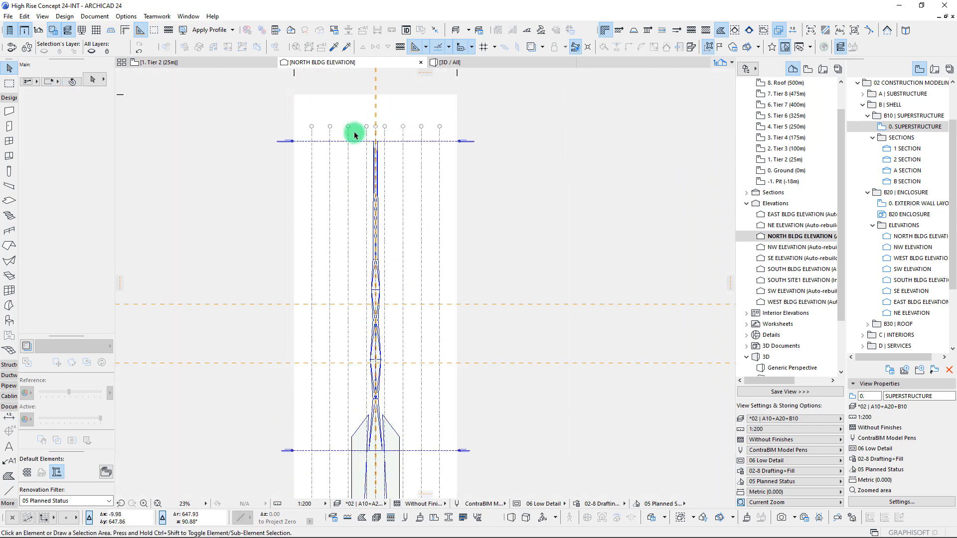
pyautogui.scroll(6, 378, 472)
pyautogui.click(403, 384)
pyautogui.click(391, 346)
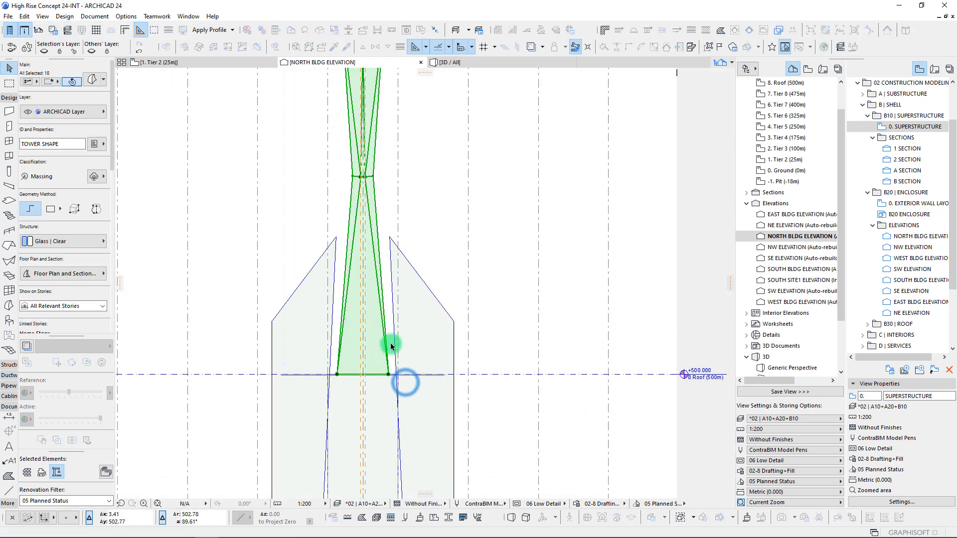
pyautogui.scroll(-2, 391, 345)
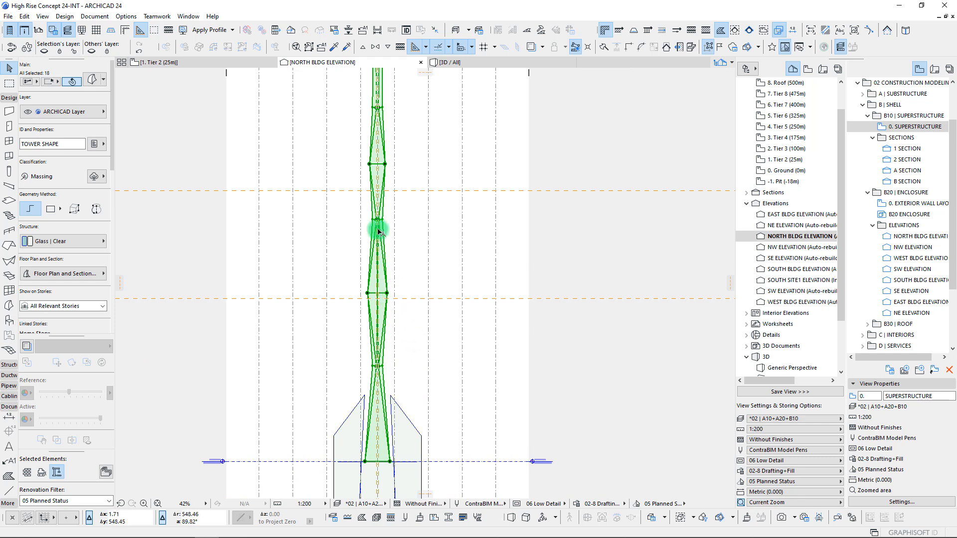
pyautogui.press('F5')
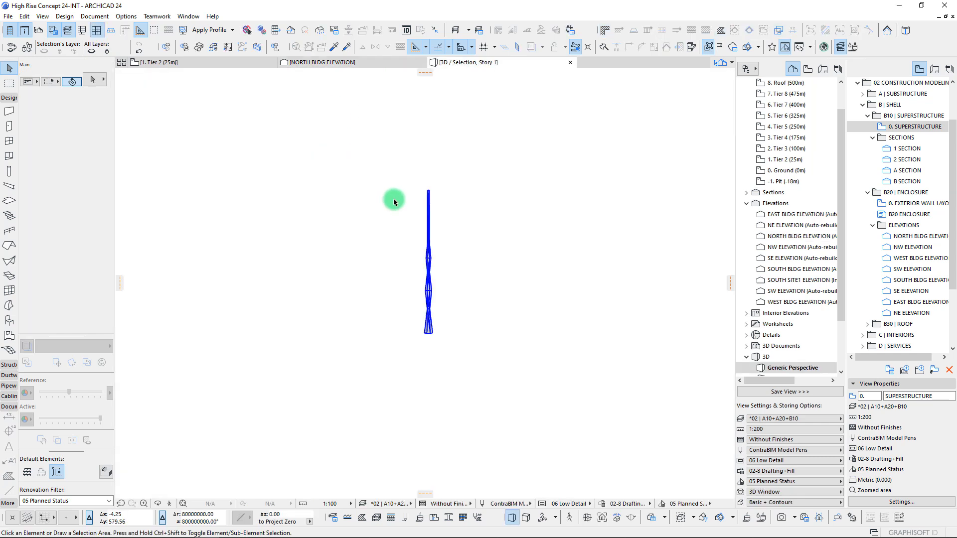
# - Merge all the spire's morph faces into a single morph with a Boolean operation
pyautogui.moveTo(379, 144); pyautogui.dragTo(480, 381)
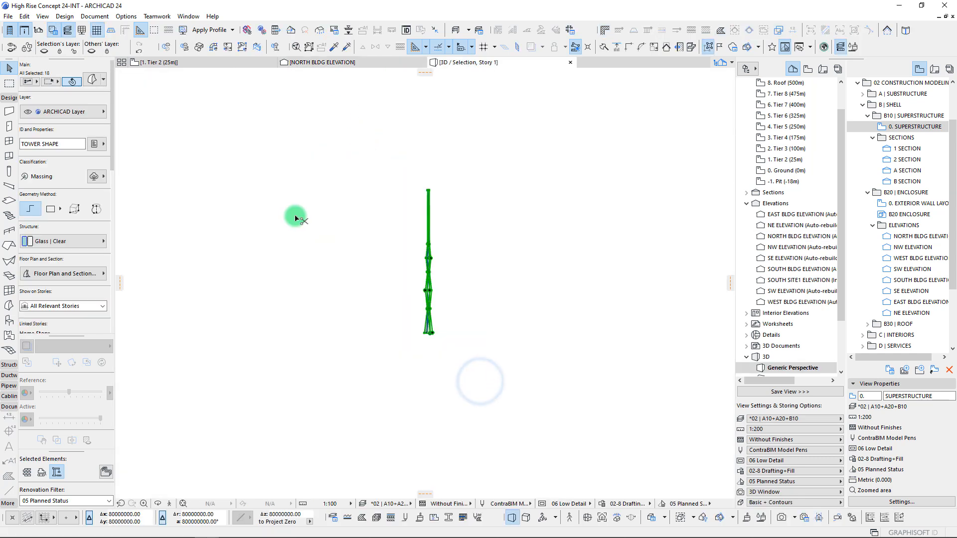
pyautogui.rightClick(374, 220)
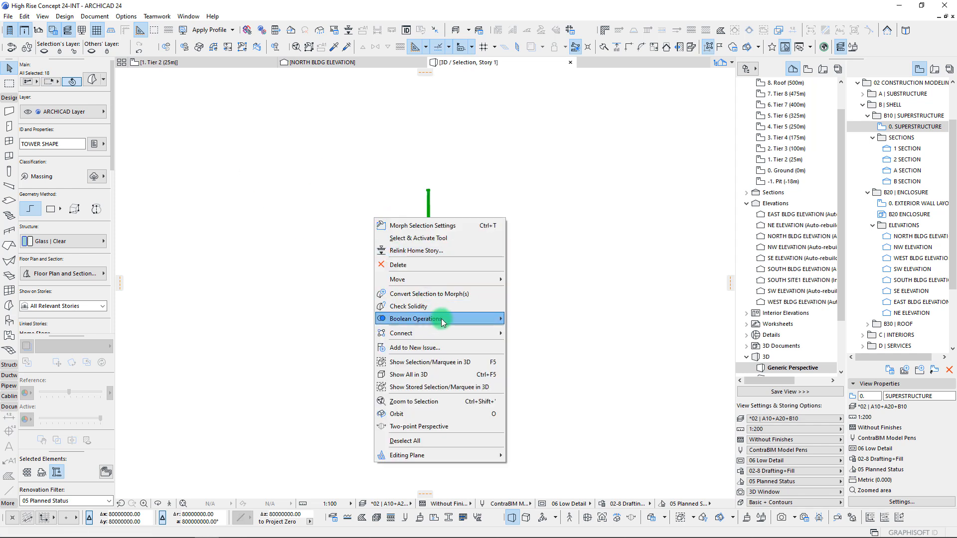
pyautogui.click(529, 319)
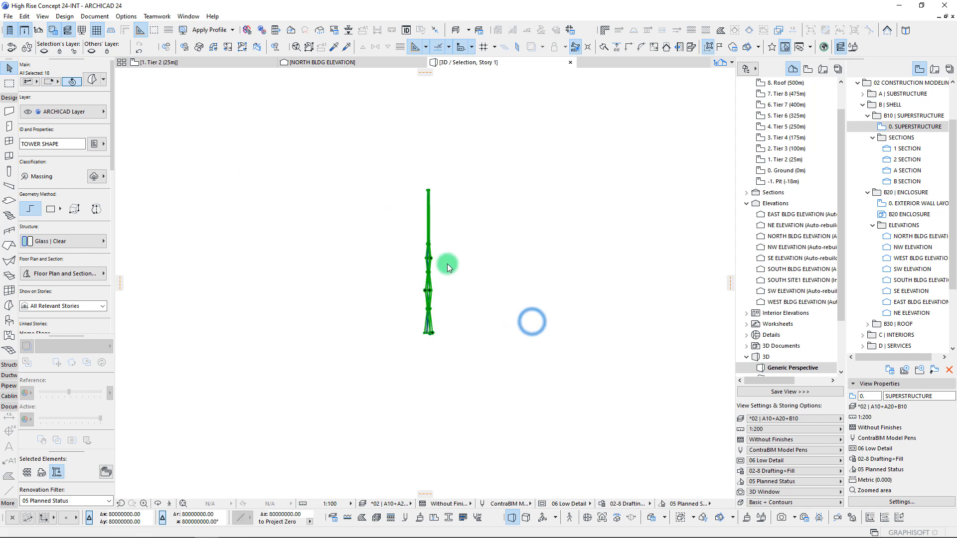
pyautogui.moveTo(384, 162); pyautogui.dragTo(466, 363)
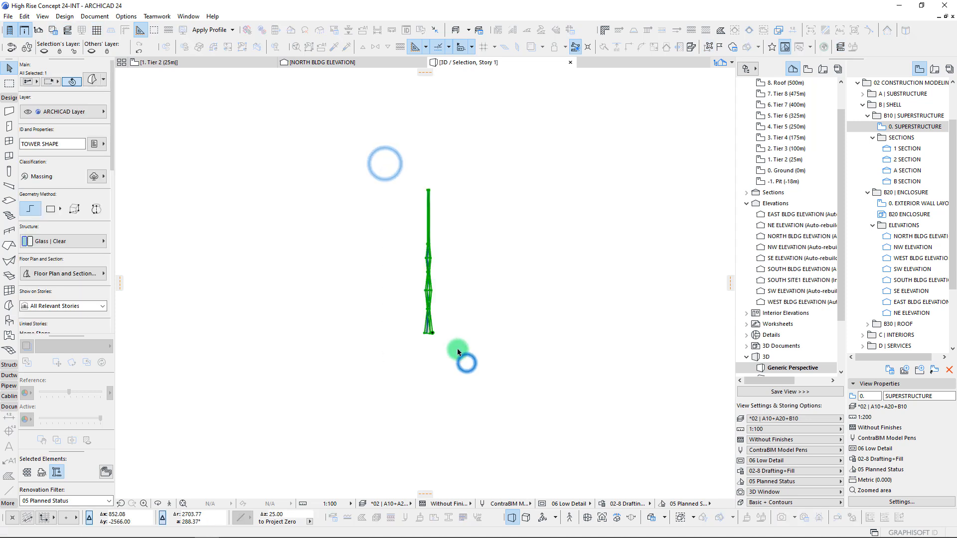
pyautogui.scroll(3, 403, 320)
pyautogui.scroll(1, 402, 319)
pyautogui.press('Escape')
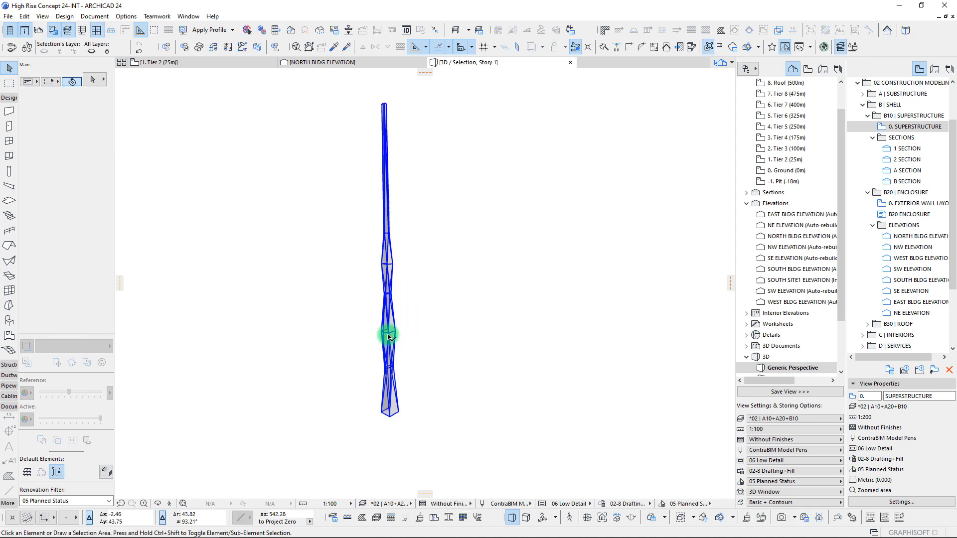
# - Deselect the spire and show the entire high-rise model in 3D
pyautogui.click(388, 335)
pyautogui.press('Escape')
pyautogui.hotkey('ctrl', 'F5')
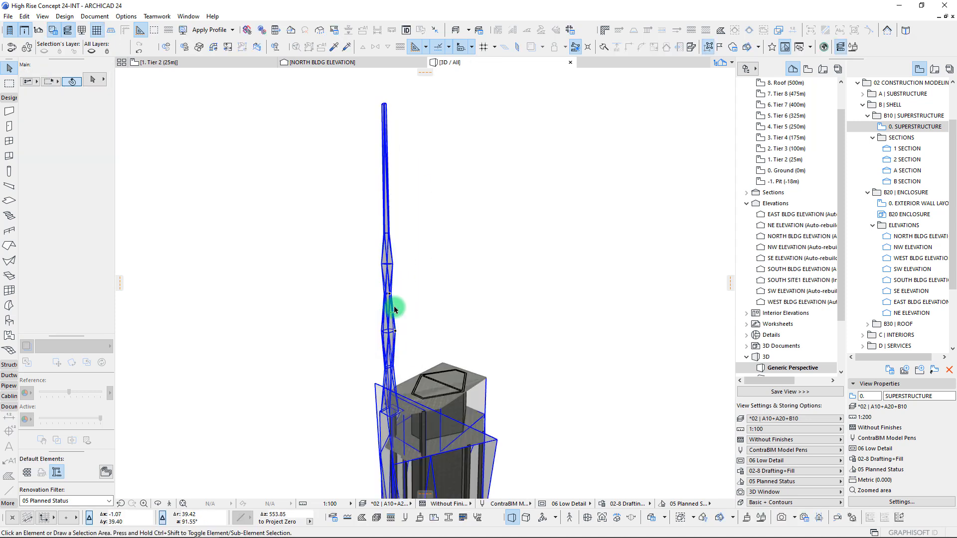
pyautogui.middleClick(427, 339)
pyautogui.middleClick(427, 339)
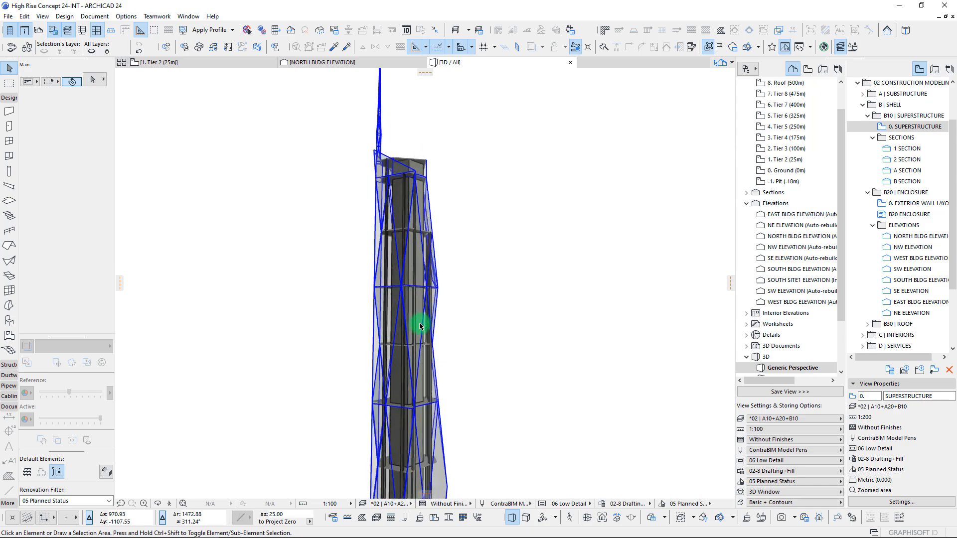
# - Offset the edges of the large facade morph face in front of the tower's core inward by 1 m
pyautogui.keyDown('shift'); pyautogui.moveTo(416, 324); pyautogui.dragTo(607, 298, button='middle'); pyautogui.keyUp('shift')
pyautogui.scroll(6, 606, 297)
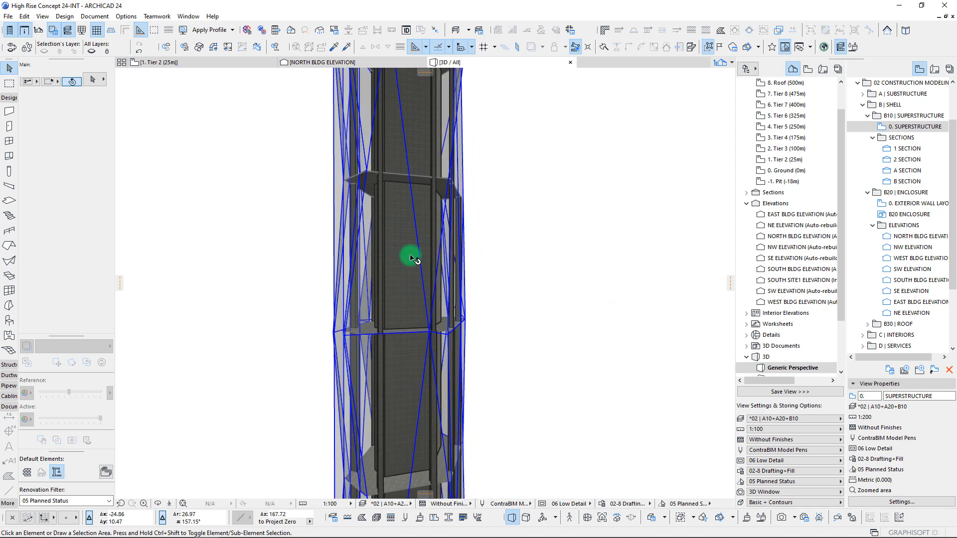
pyautogui.click(409, 253)
pyautogui.scroll(3, 421, 325)
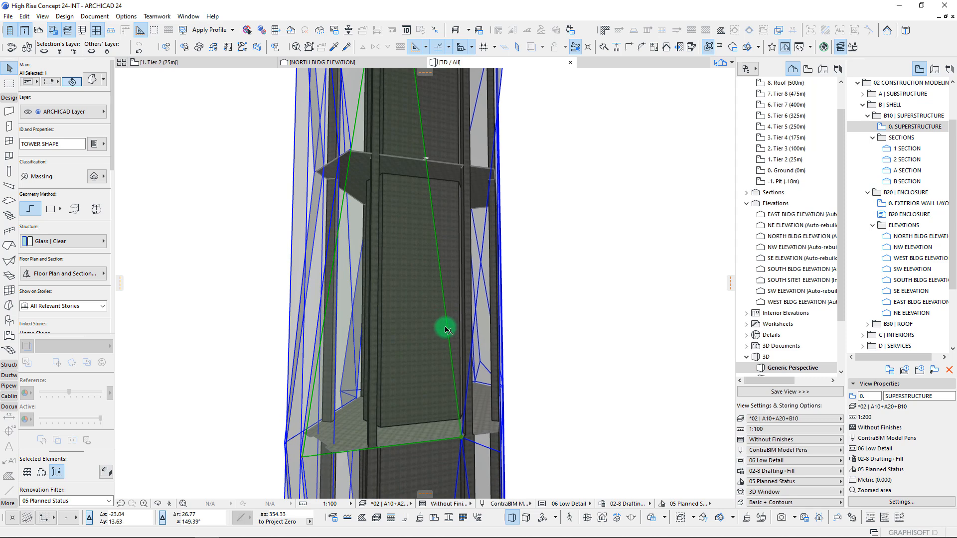
pyautogui.click(447, 327)
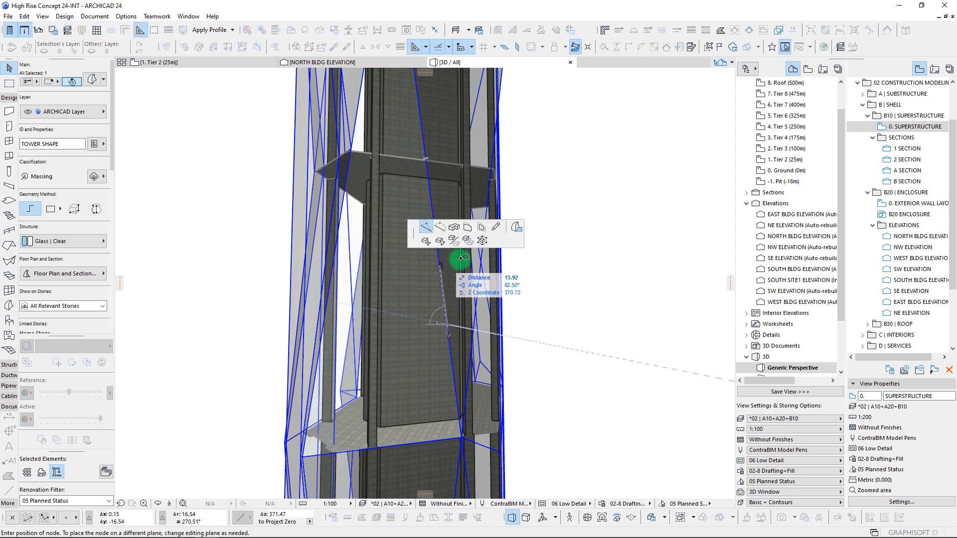
pyautogui.click(472, 235)
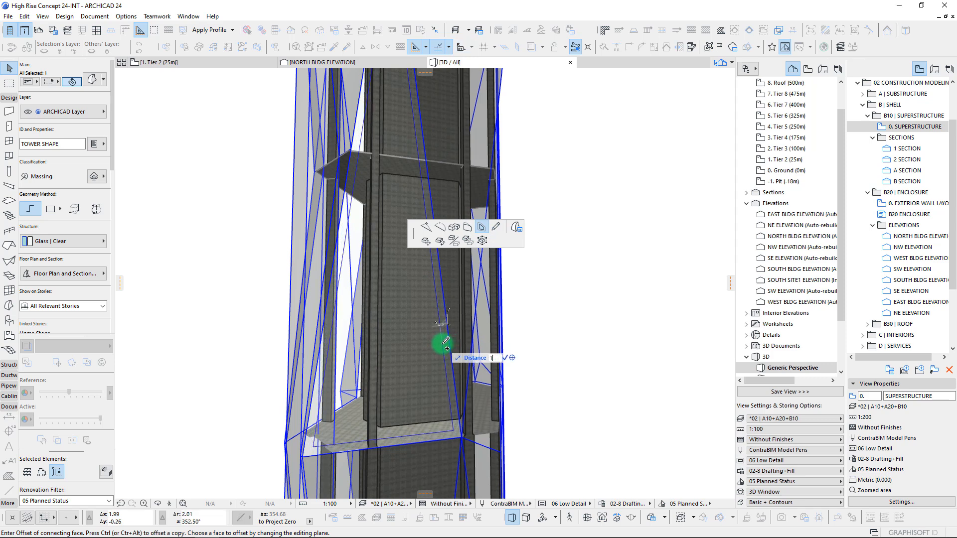
pyautogui.write('1')
pyautogui.press('Return')
pyautogui.scroll(-6, 446, 344)
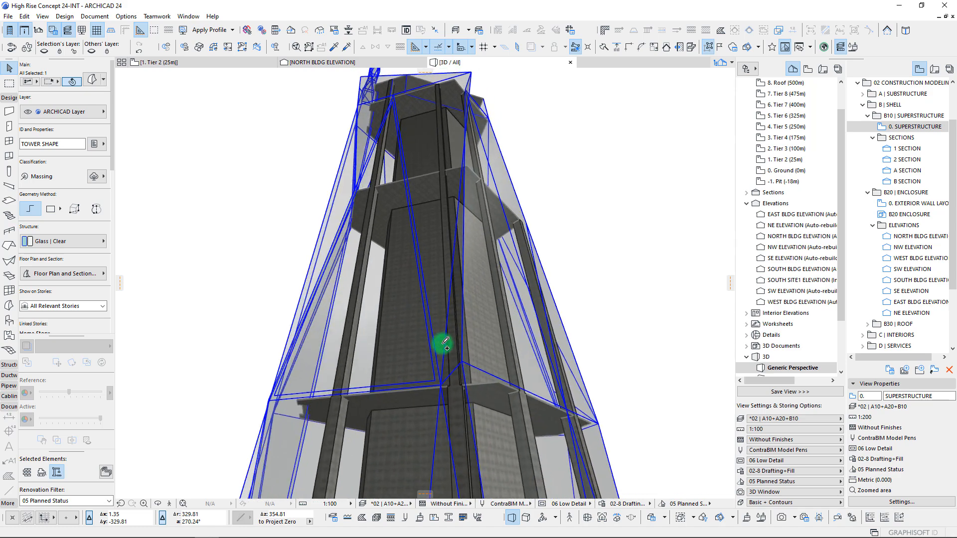
pyautogui.scroll(8, 446, 344)
pyautogui.press('Escape')
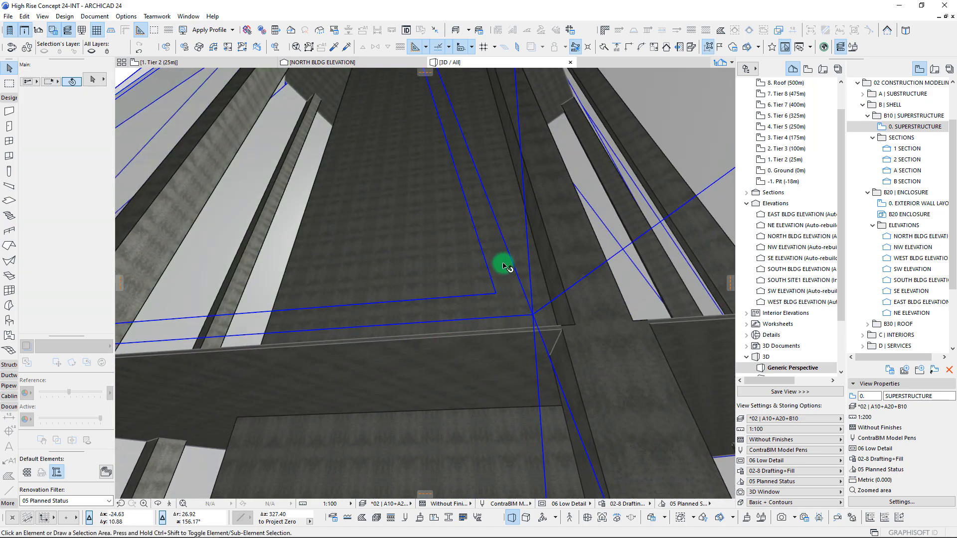
# - Select the offset border face on the tower's facade, examine its surface settings, and show the whole tower in perspective
pyautogui.click(503, 266)
pyautogui.scroll(-3, 41, 255)
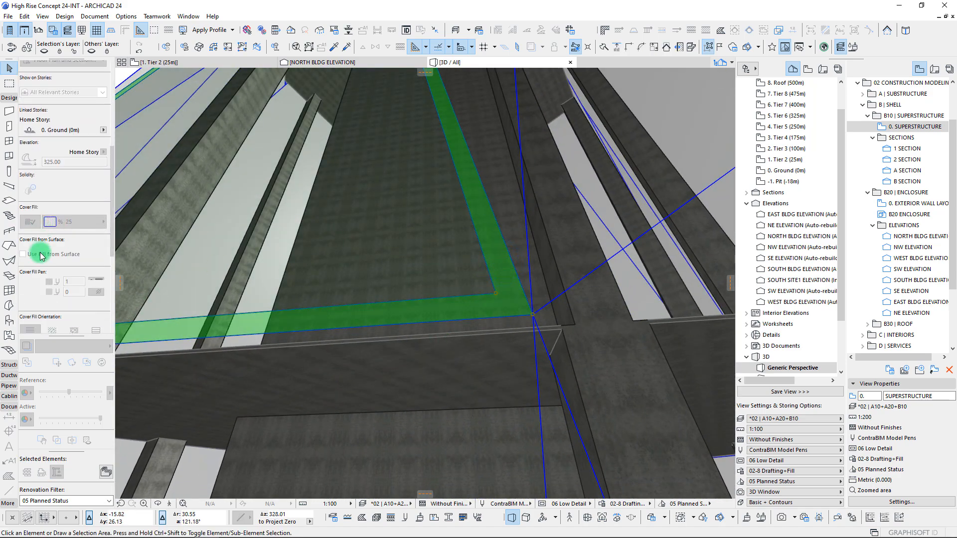
pyautogui.scroll(-4, 41, 255)
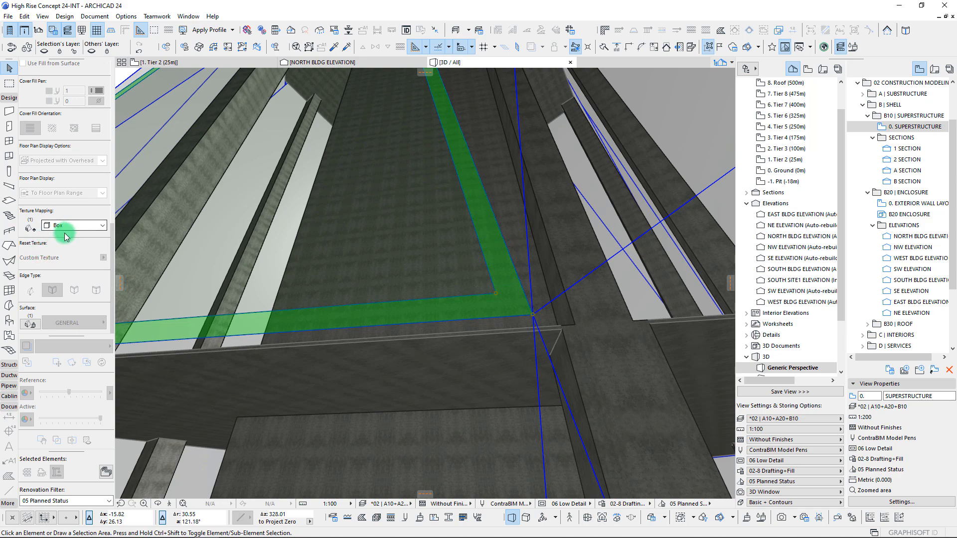
pyautogui.click(33, 324)
pyautogui.moveTo(408, 303)
pyautogui.keyDown('shift'); pyautogui.mouseDown(button='middle')
pyautogui.moveTo(446, 346)
pyautogui.moveTo(423, 301)
pyautogui.mouseUp(button='middle'); pyautogui.keyUp('shift')
pyautogui.moveTo(447, 310); pyautogui.dragTo(500, 280)
pyautogui.scroll(-4, 499, 279)
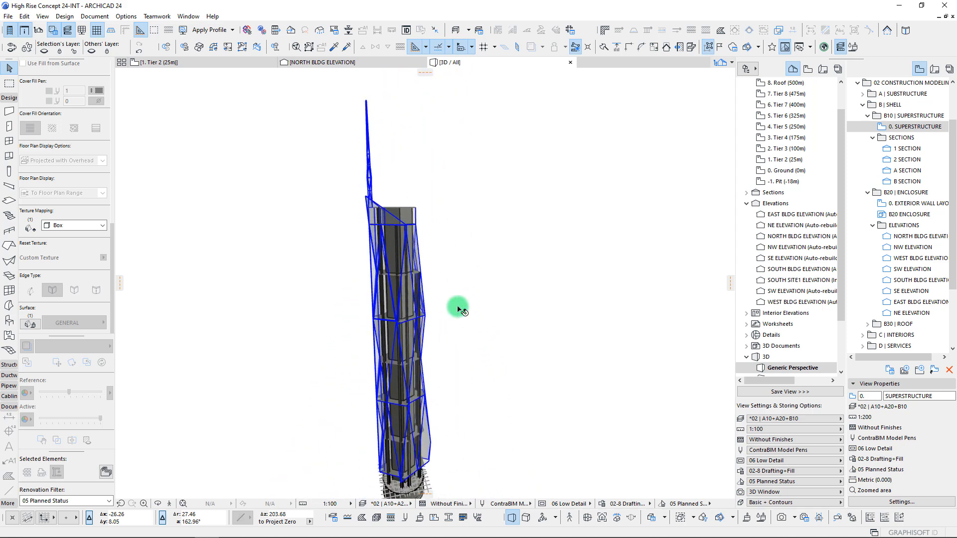
# - Switch the 3D view to axonometry and look perpendicular to one of the tower's facade faces
pyautogui.click(527, 517)
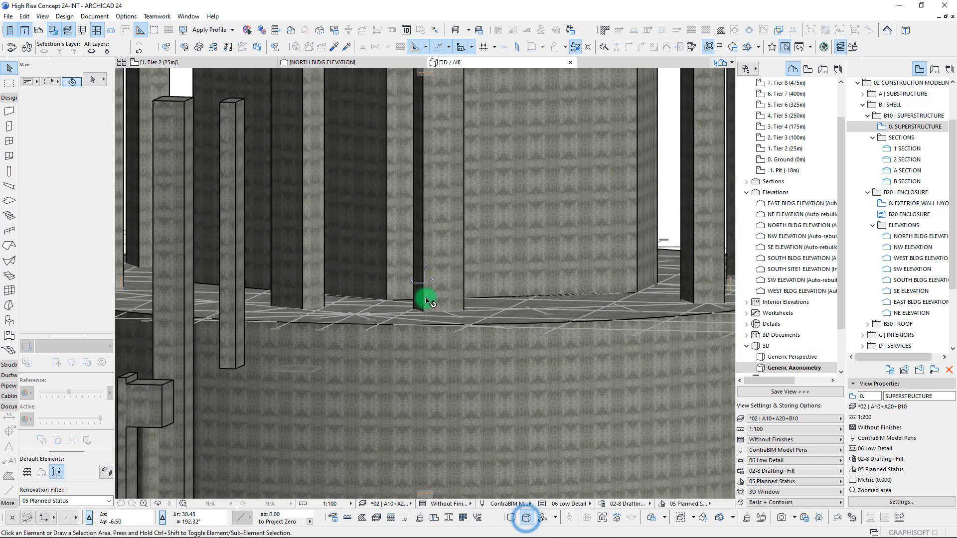
pyautogui.middleClick(429, 301)
pyautogui.middleClick(429, 302)
pyautogui.scroll(4, 414, 273)
pyautogui.keyDown('shift'); pyautogui.moveTo(413, 273); pyautogui.dragTo(433, 324, button='middle'); pyautogui.keyUp('shift')
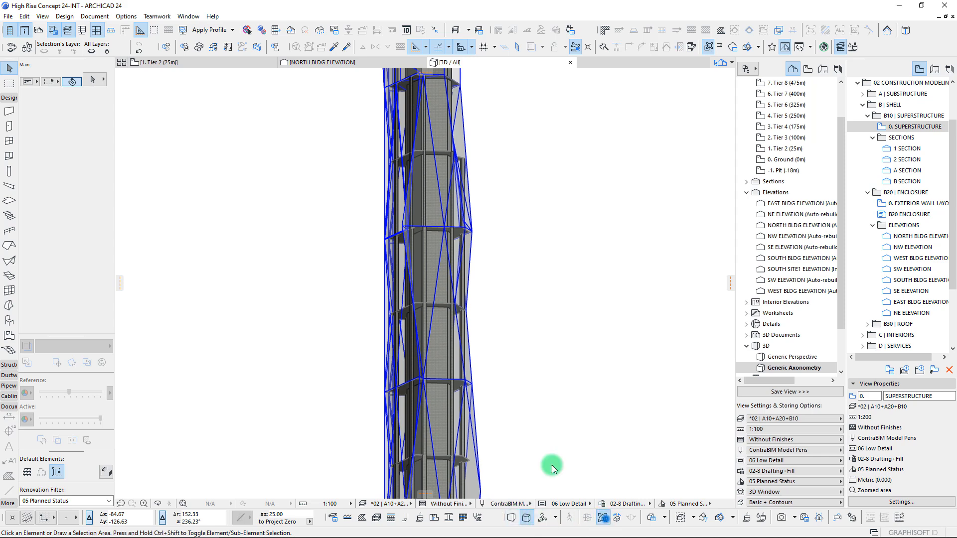
pyautogui.click(425, 246)
pyautogui.scroll(-4, 423, 279)
pyautogui.scroll(1, 388, 244)
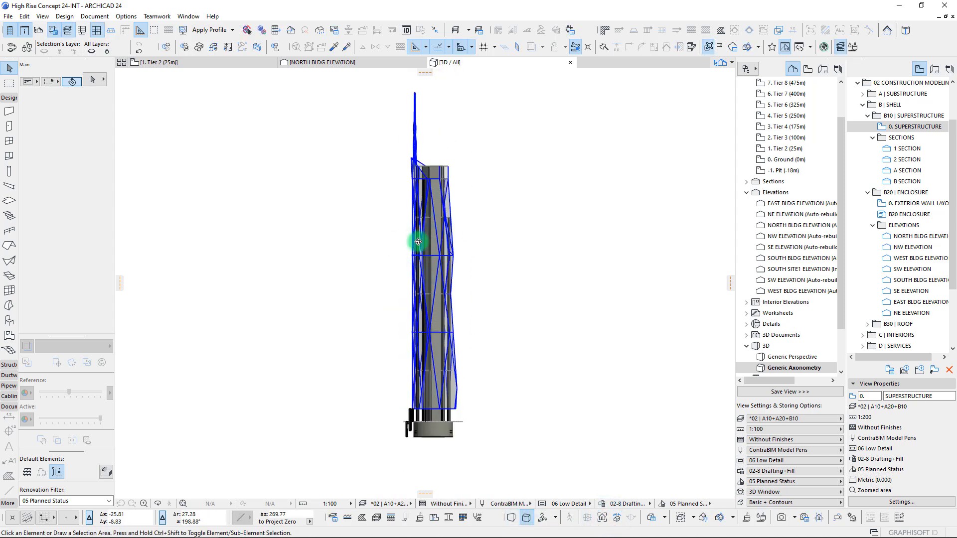
# - Turn the axonometric view to face the tower's symmetrical front with the spire centred, and examine its top
pyautogui.keyDown('shift'); pyautogui.moveTo(418, 242); pyautogui.dragTo(616, 368, button='middle'); pyautogui.keyUp('shift')
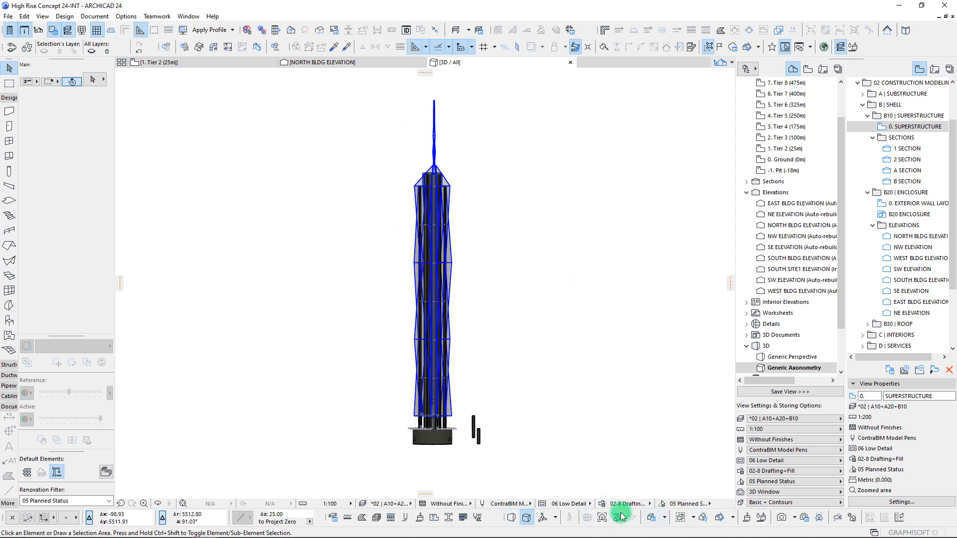
pyautogui.click(602, 517)
pyautogui.scroll(5, 438, 175)
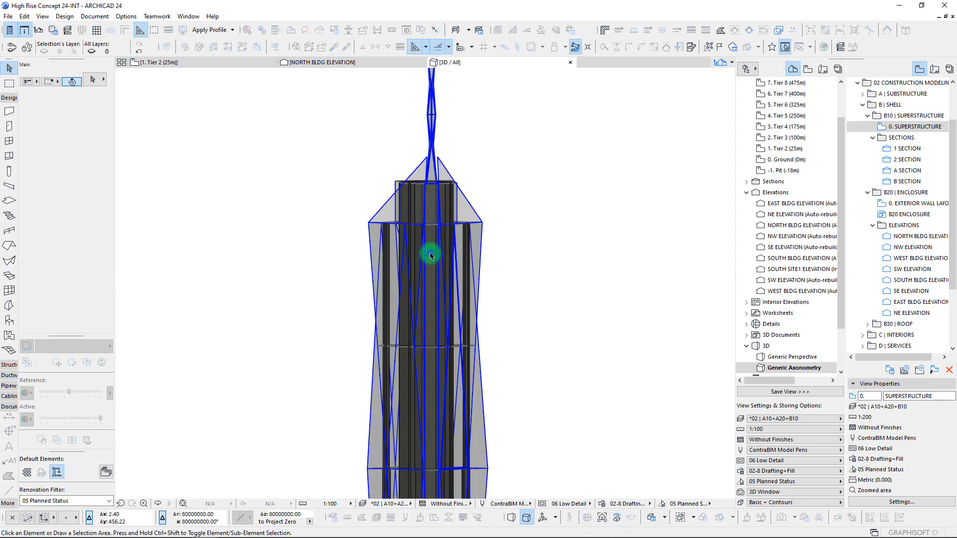
pyautogui.scroll(-4, 432, 255)
pyautogui.scroll(1, 379, 264)
# - Try the Monochrome Black 3D style on the tower's axonometric view
pyautogui.rightClick(322, 219)
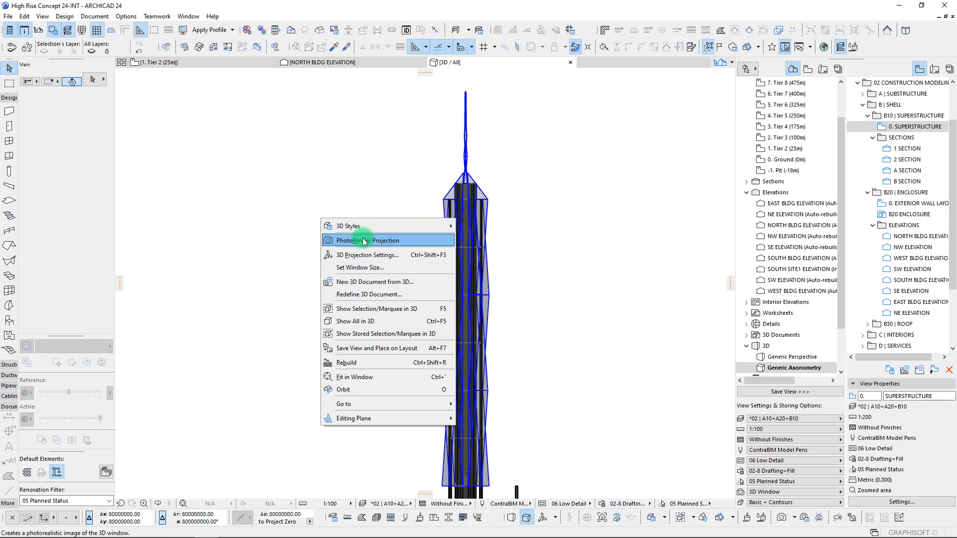
pyautogui.moveTo(406, 230)
pyautogui.click(494, 367)
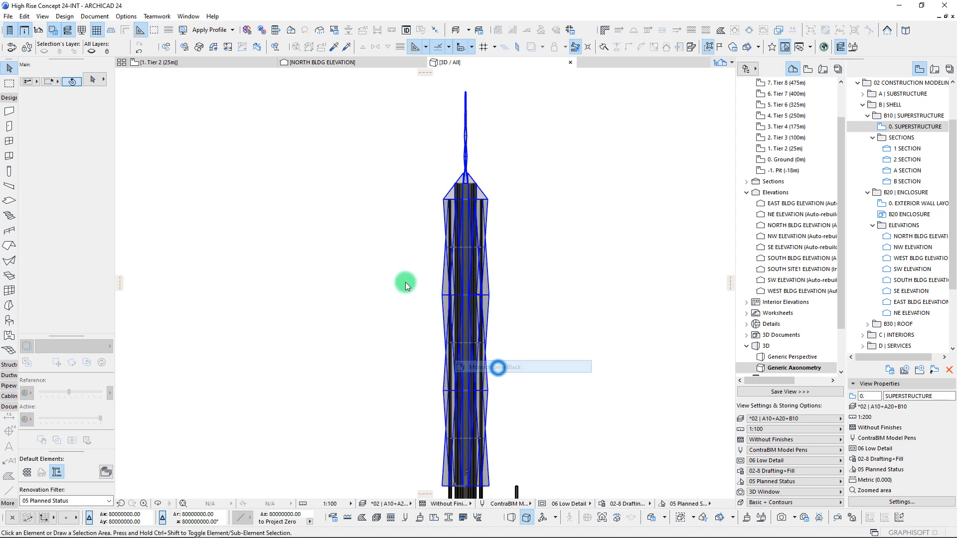
pyautogui.scroll(-3, 429, 287)
# - Try the White Model with Shadows 3D style on the tower
pyautogui.rightClick(360, 265)
pyautogui.moveTo(429, 271)
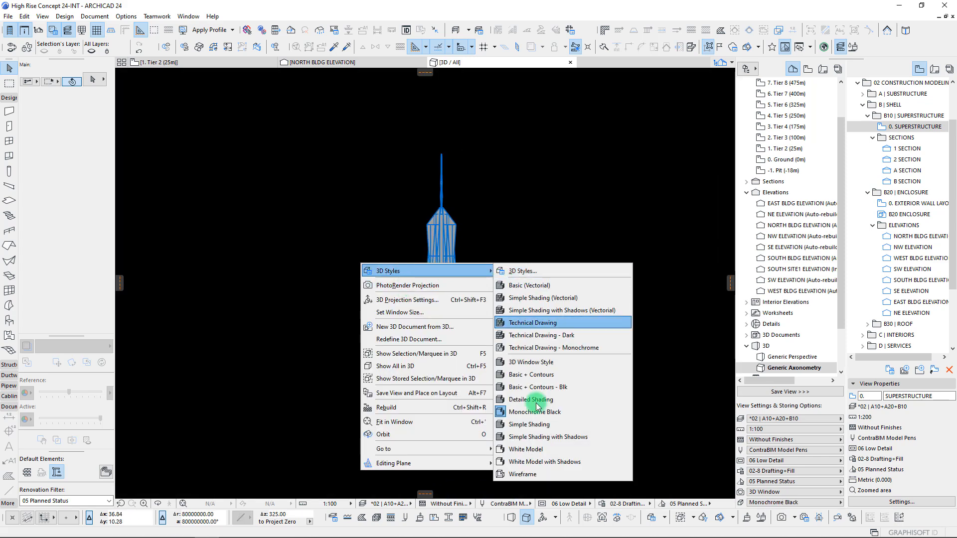
pyautogui.click(538, 459)
pyautogui.click(536, 454)
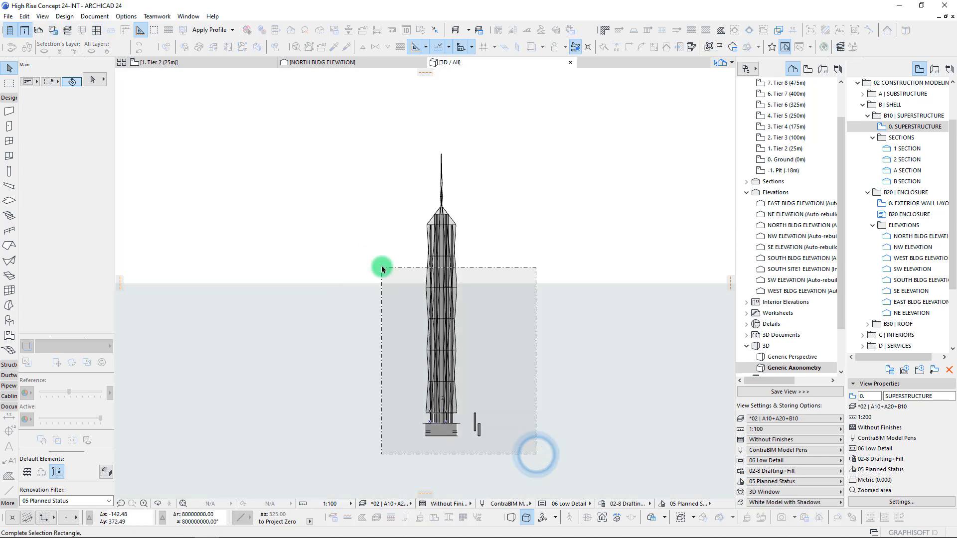
pyautogui.click(387, 248)
# - Set the 3D style to White Model
pyautogui.rightClick(369, 218)
pyautogui.moveTo(486, 227)
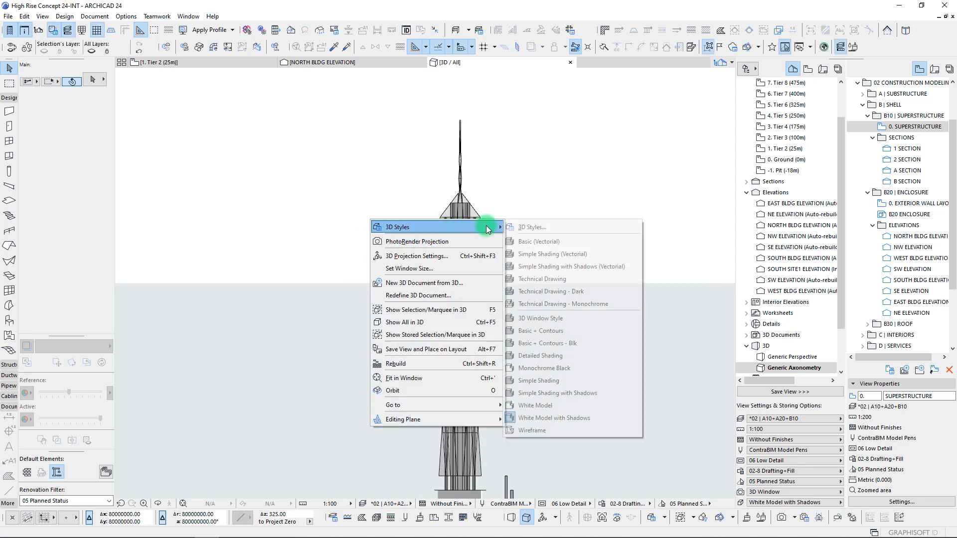
pyautogui.click(530, 404)
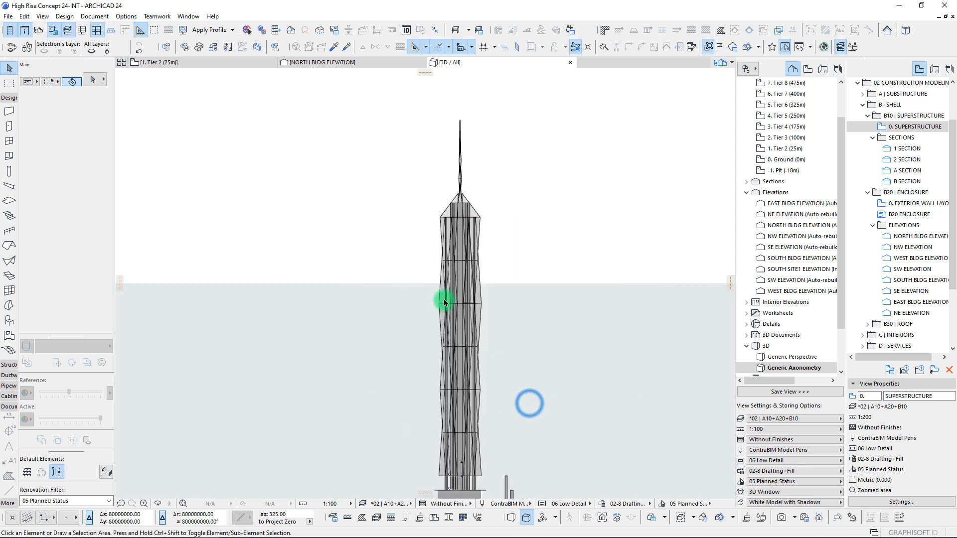
# - Examine the tower's faceted facade from several angles and return the 3D view to perspective projection
pyautogui.scroll(8, 359, 228)
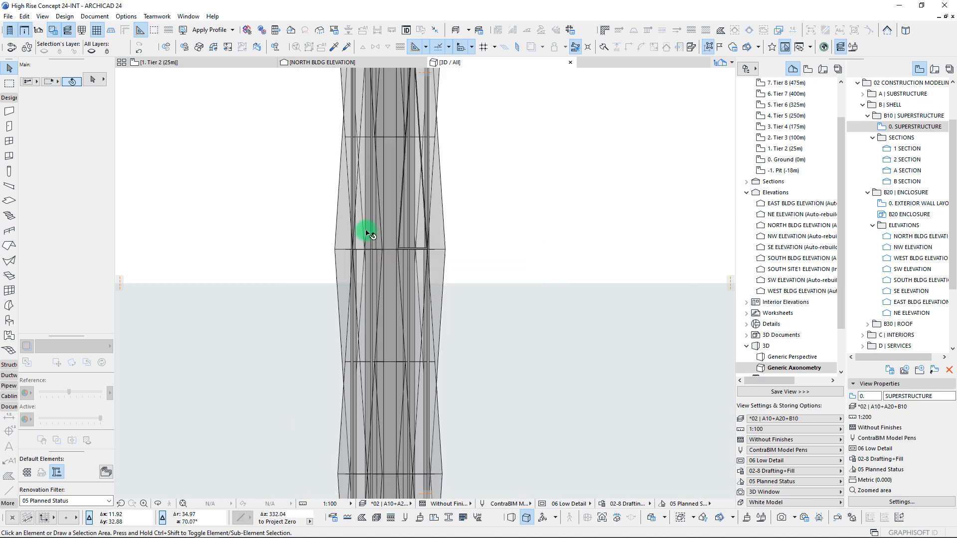
pyautogui.scroll(-10, 369, 234)
pyautogui.keyDown('shift'); pyautogui.moveTo(380, 242); pyautogui.dragTo(216, 242, button='middle'); pyautogui.keyUp('shift')
pyautogui.scroll(3, 480, 322)
pyautogui.scroll(-3, 409, 283)
pyautogui.scroll(2, 424, 261)
pyautogui.keyDown('shift'); pyautogui.moveTo(416, 244); pyautogui.dragTo(423, 235, button='middle'); pyautogui.keyUp('shift')
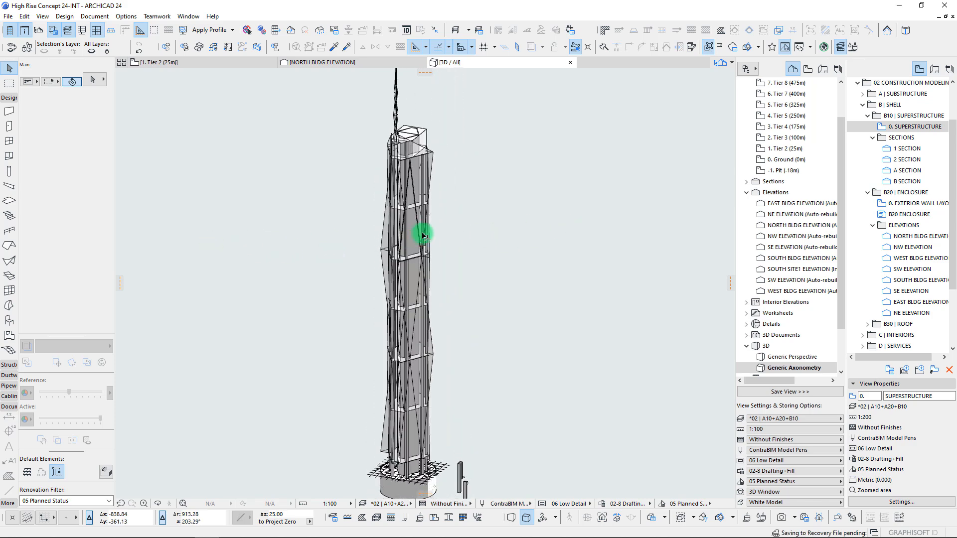
pyautogui.keyDown('shift'); pyautogui.moveTo(297, 304); pyautogui.dragTo(439, 309, button='middle'); pyautogui.keyUp('shift')
pyautogui.click(512, 518)
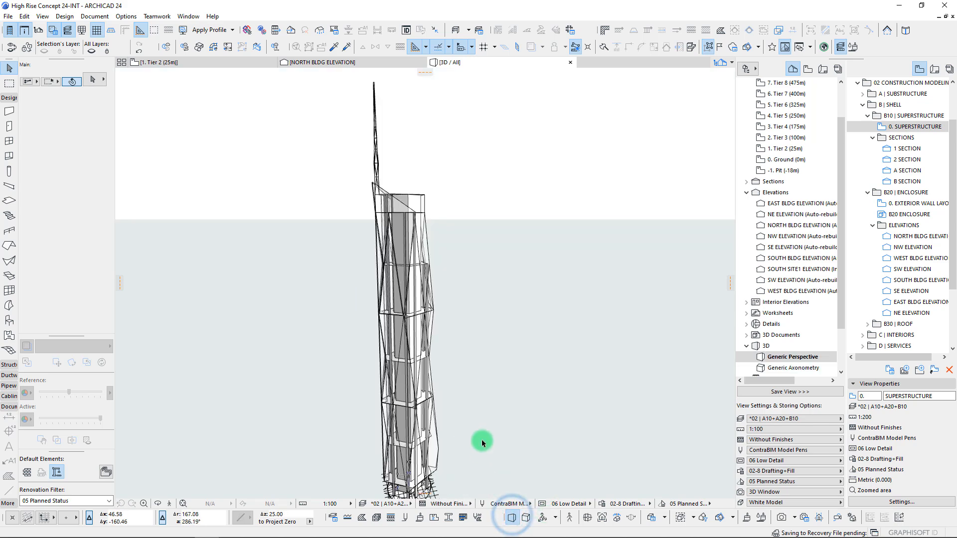